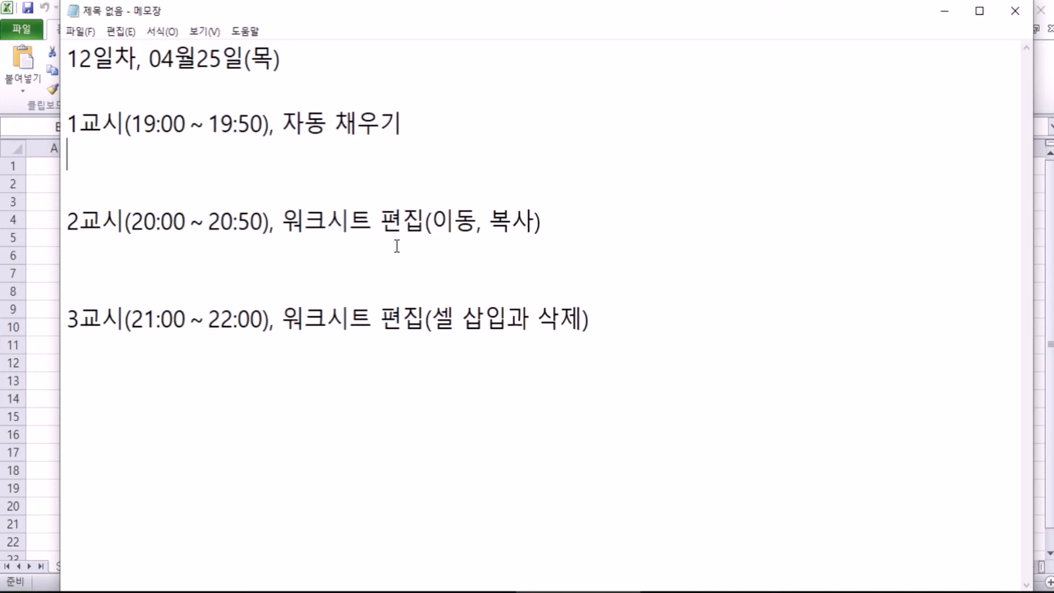
Add the note line "일정한 규칙이 있는 데이터를 빠르게 입력할 때 사용하는 기능" under the 1교시 heading
text(dlf)
key(BackSpace)
key(BackSpace)
key(BackSpace)
key(Hangul)
text(이ㄹ정한 규칙)
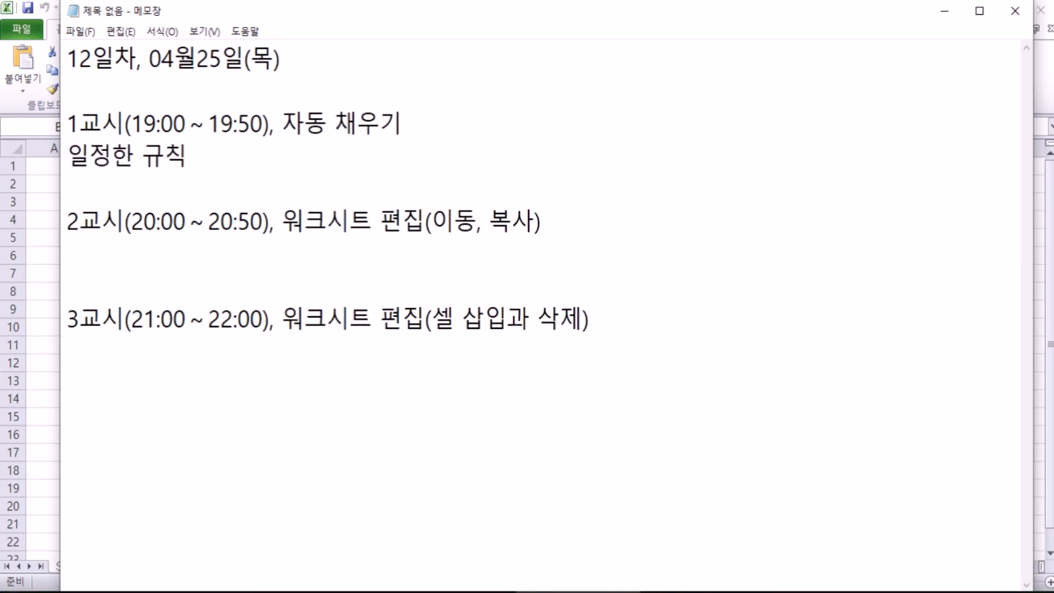
text(이 있는 )
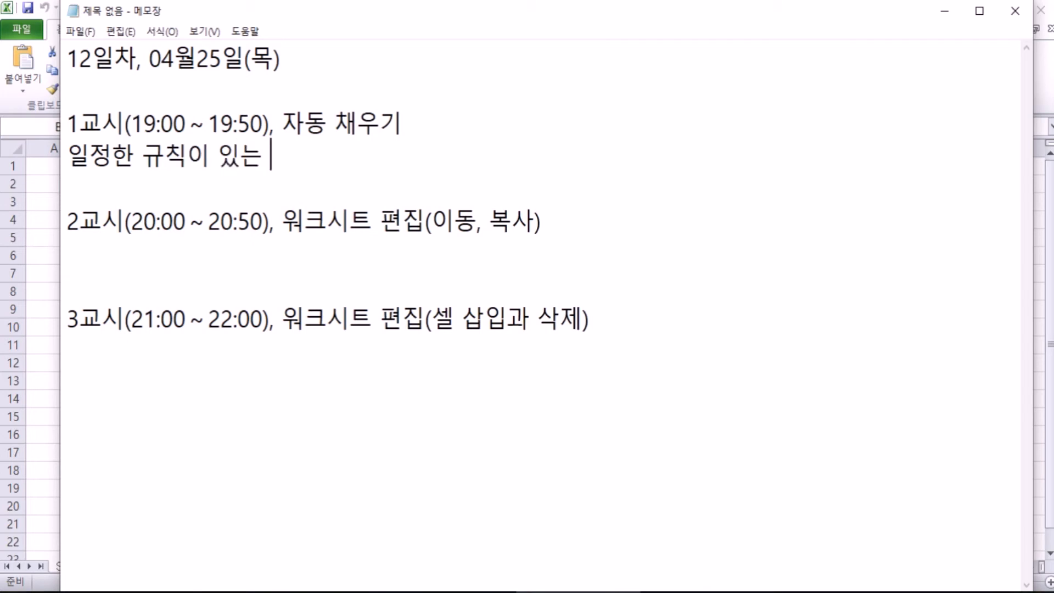
text(뎅ㅣ터를 빠르게 )
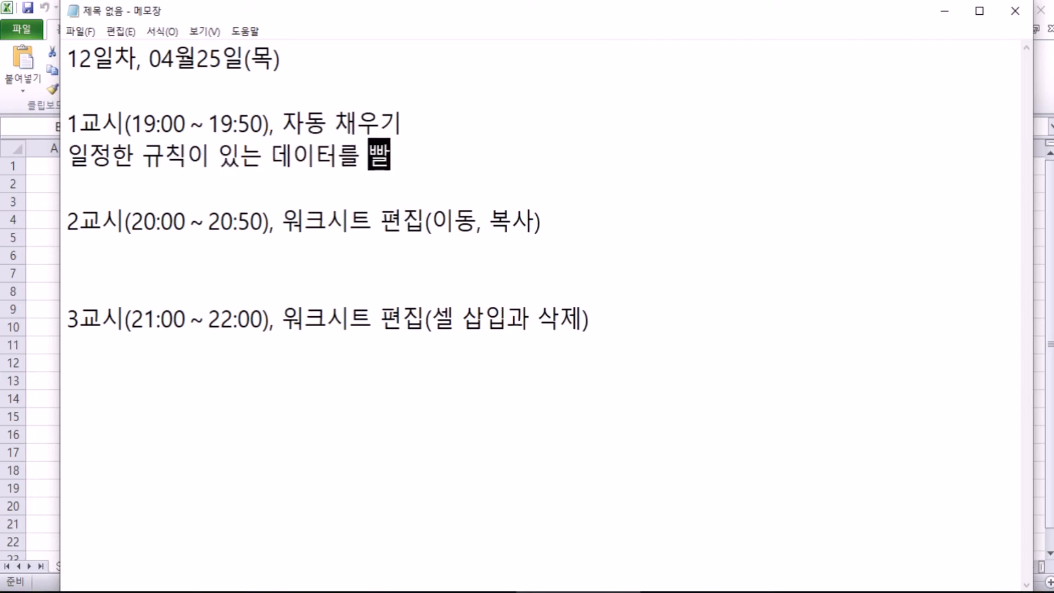
text(입력)
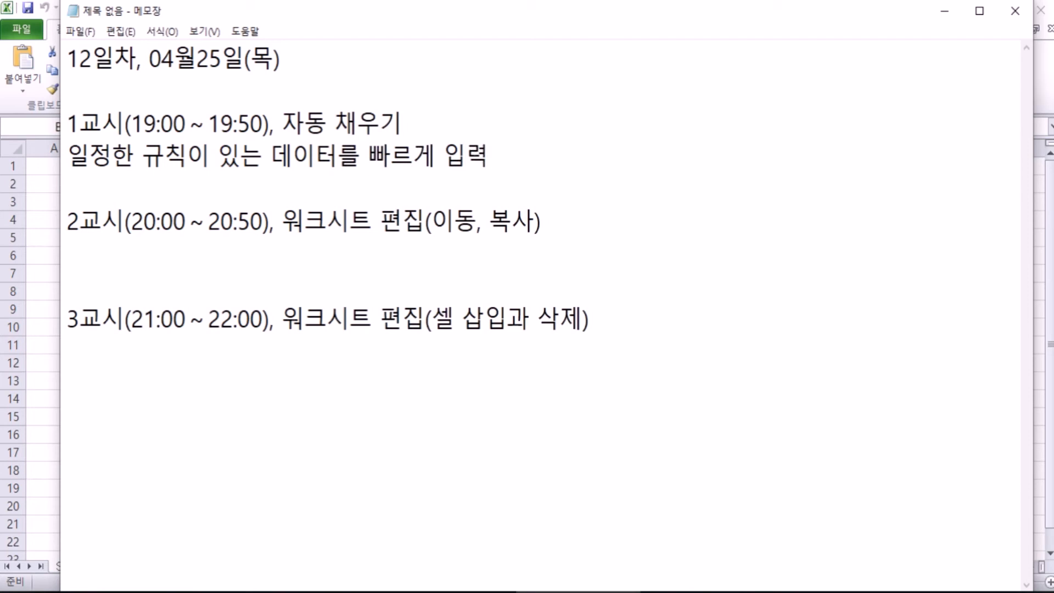
text(할 때 사용)
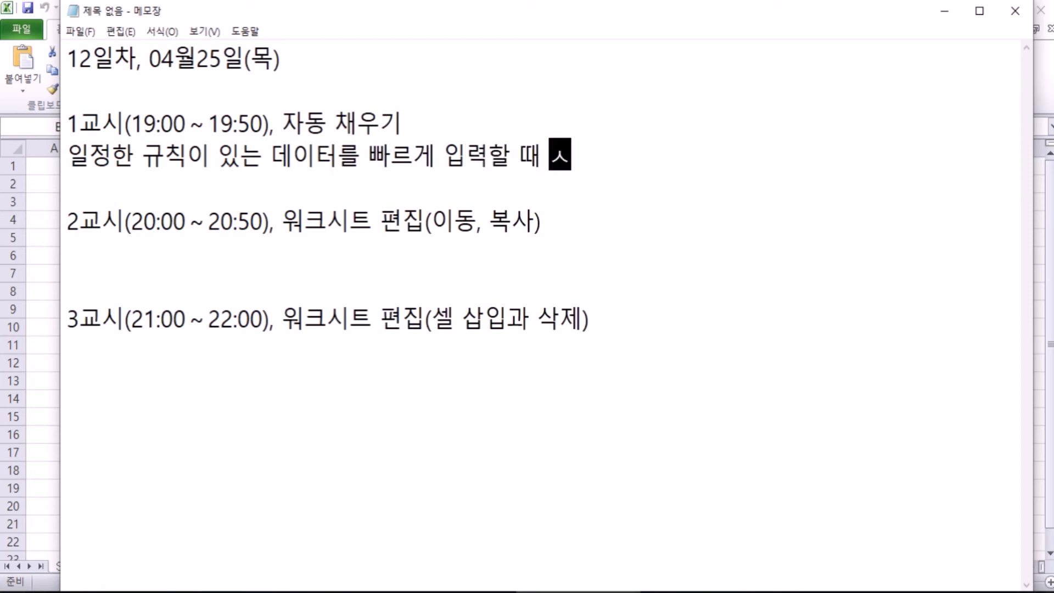
text(하는 기능)
key(Return)
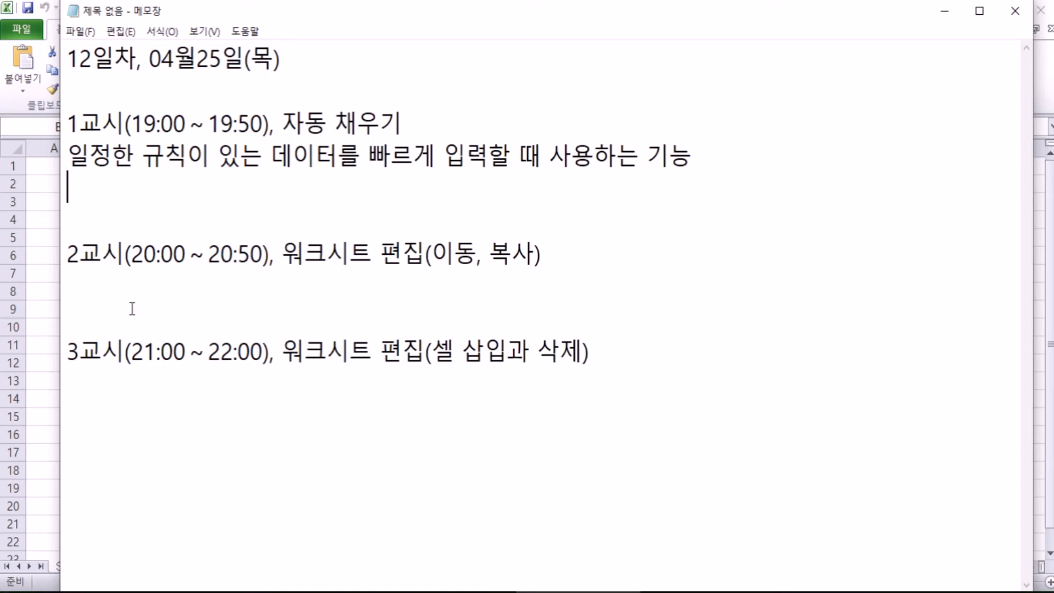
Switch to Excel, enter 100 in cell A1 and fill it down to A10
click(33, 189)
click(44, 169)
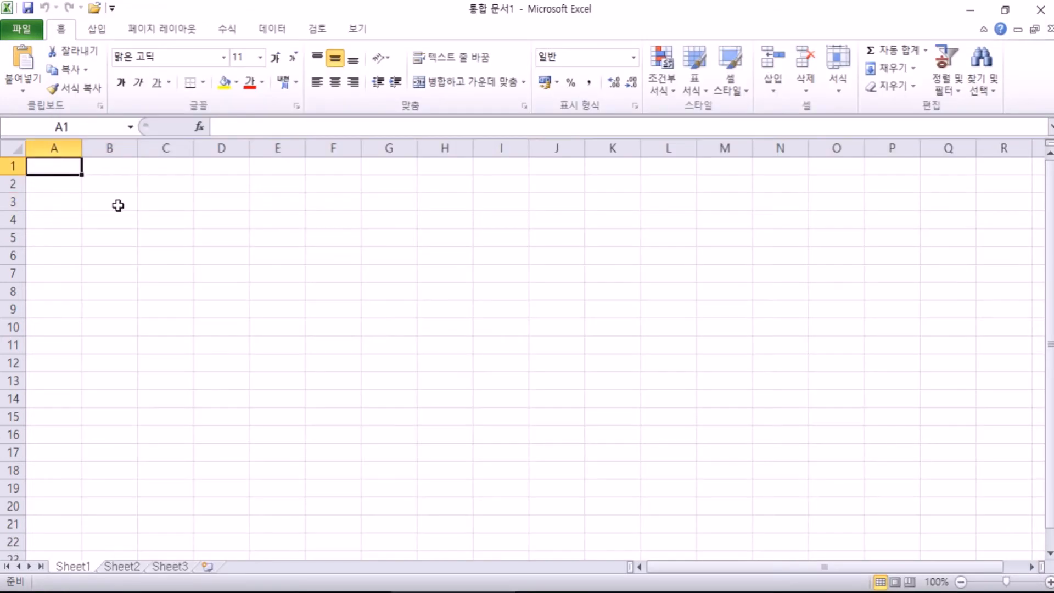
scroll(122, 247, up, 7)
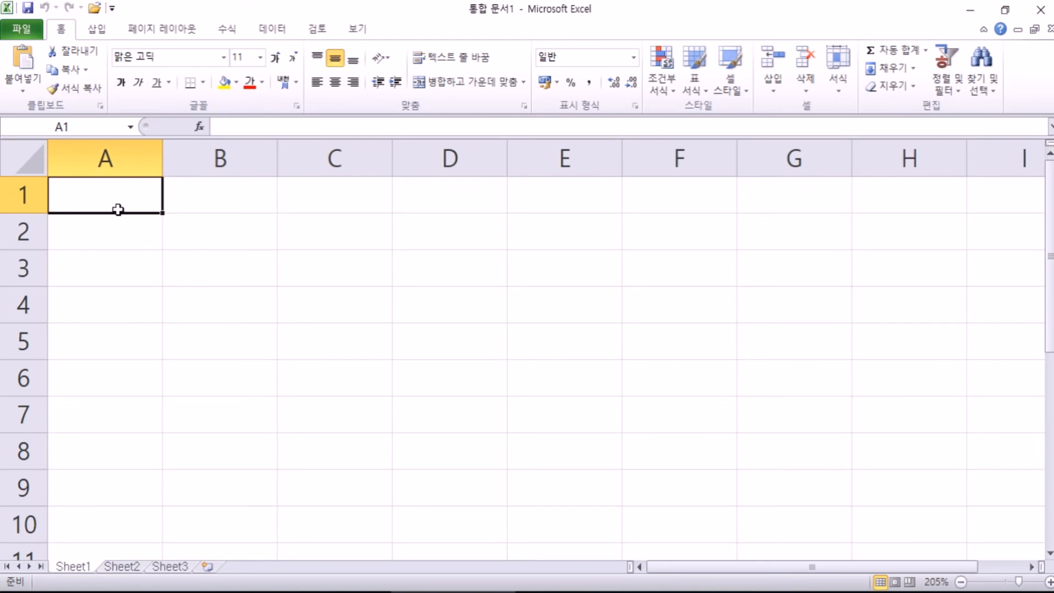
text(100)
key(Return)
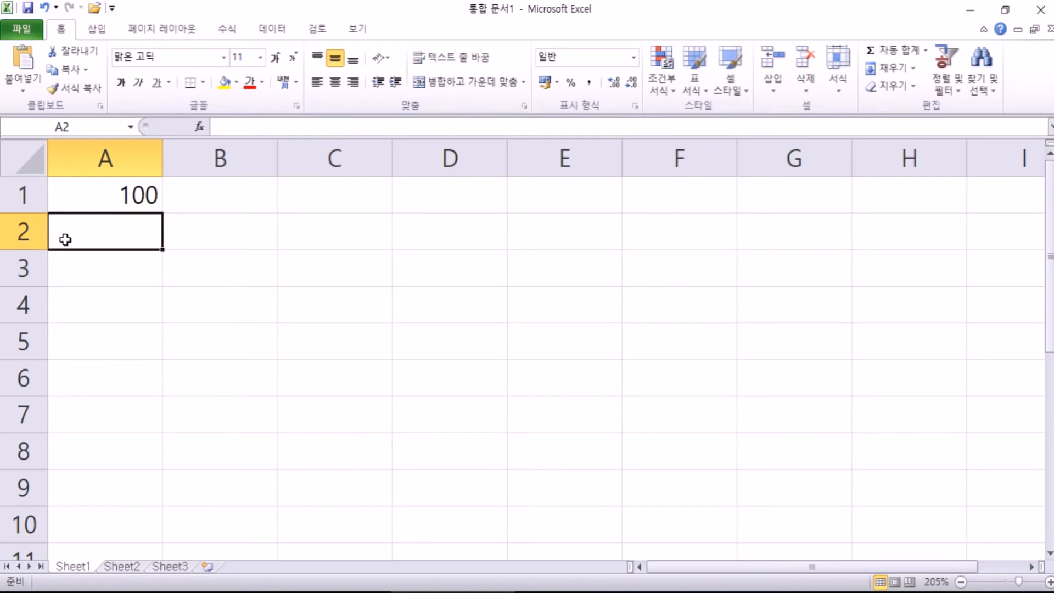
click(99, 195)
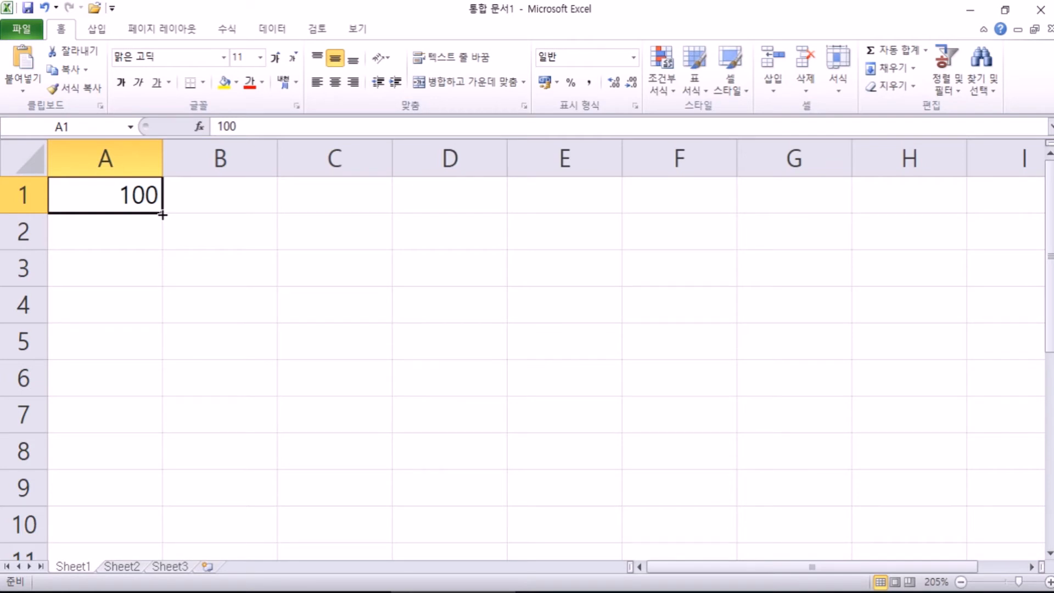
drag(163, 214, 184, 535)
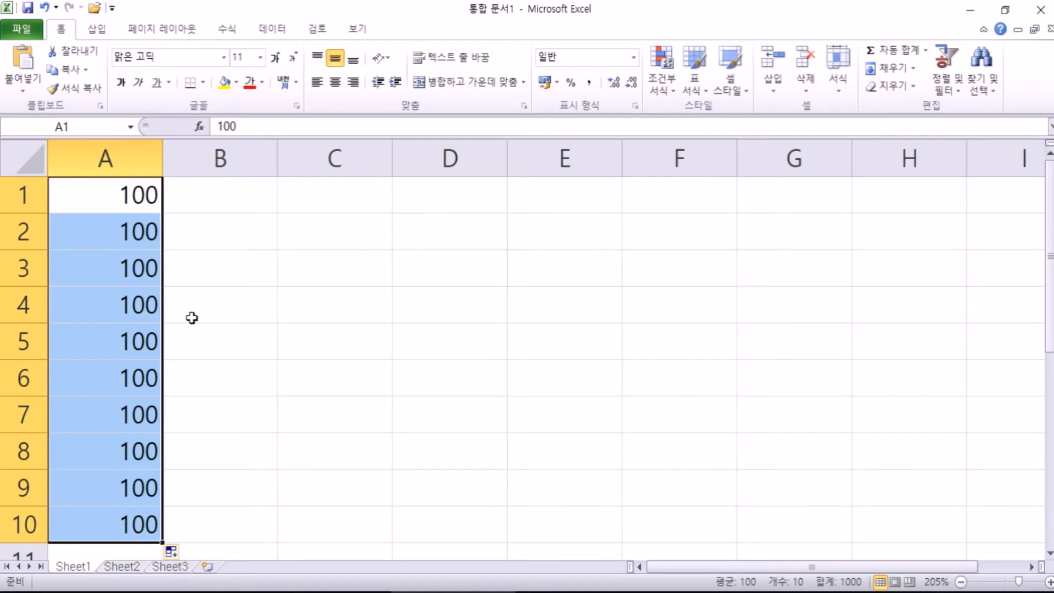
Extend the run of 100s in column A down to cell A20
click(221, 199)
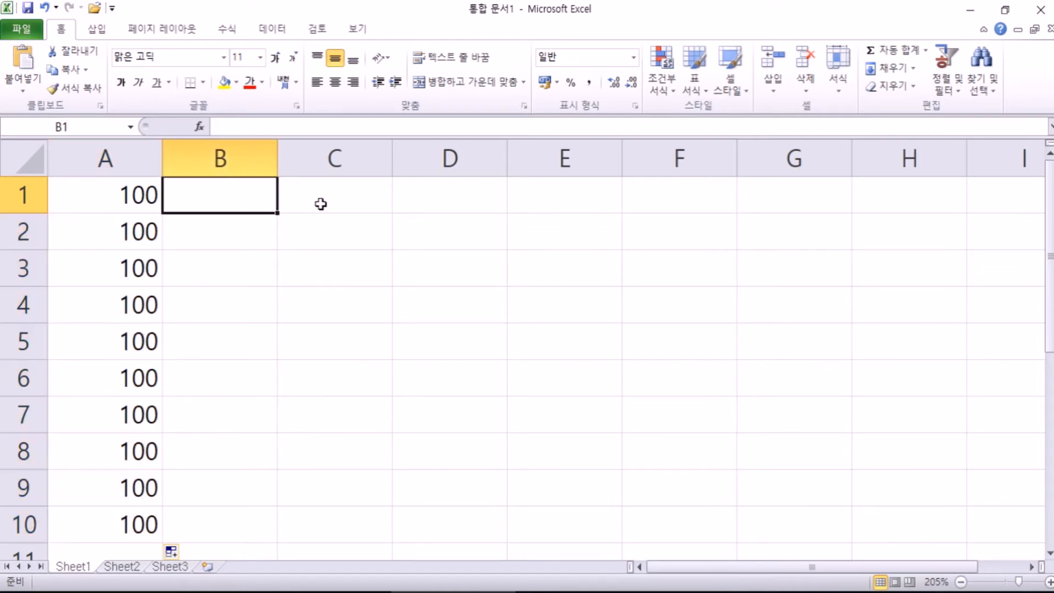
text(1)
key(Escape)
scroll(148, 356, down, 4)
click(104, 419)
drag(114, 428, 112, 370)
scroll(112, 391, up, 4)
Enter 100 in cell B1
click(149, 183)
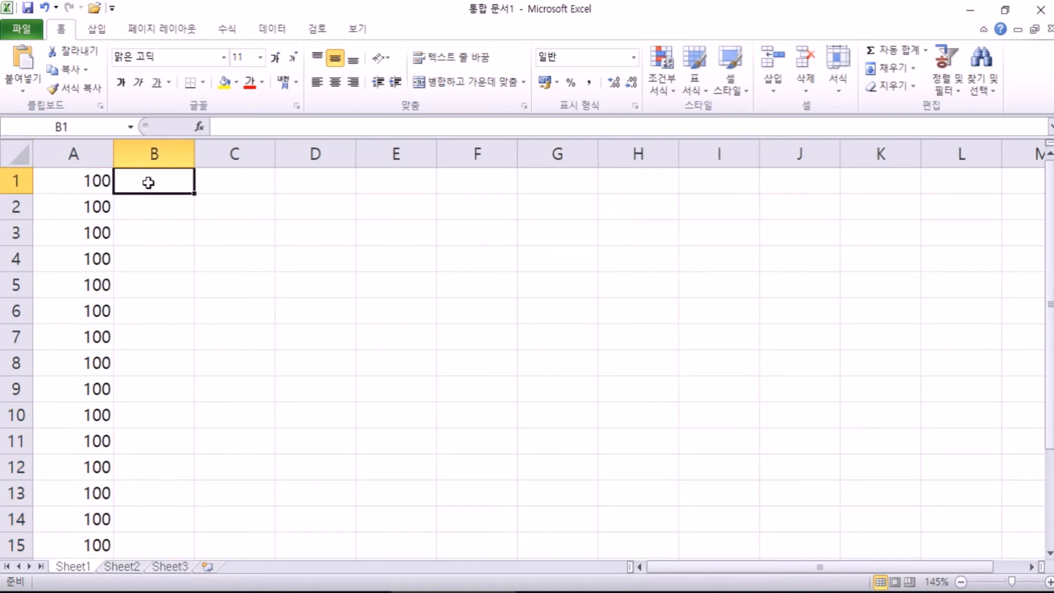
text(100)
key(Return)
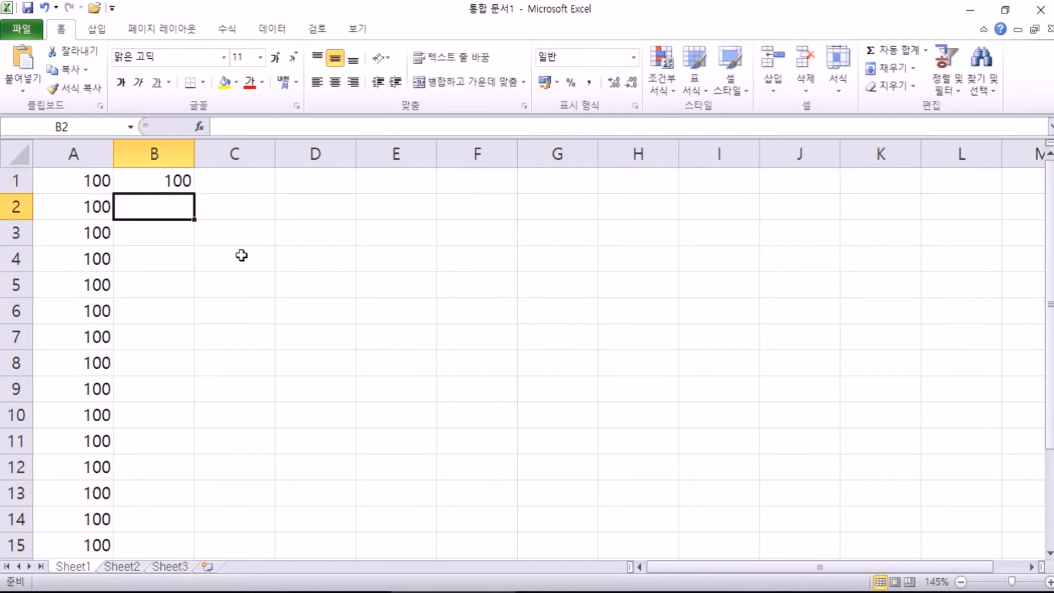
Try auto-filling B1 down to the last data row of column A, and undo the fill
click(177, 180)
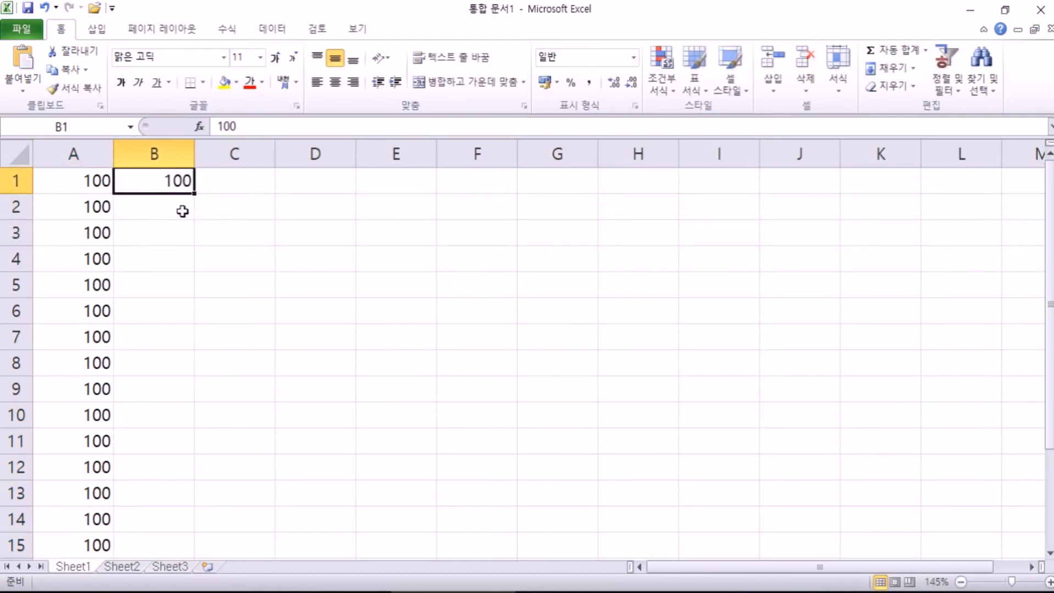
scroll(164, 219, down, 5)
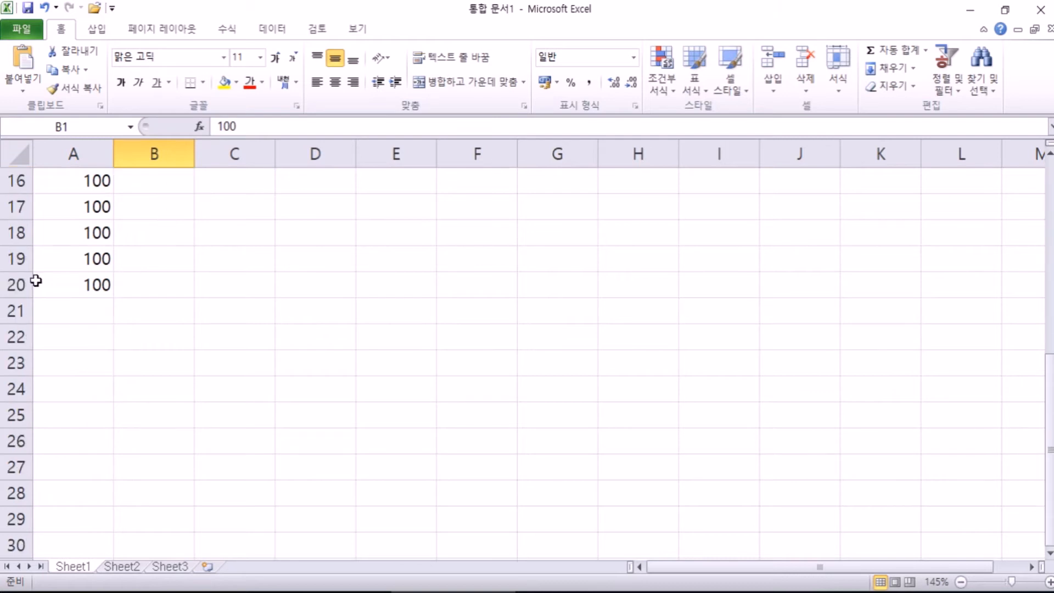
scroll(88, 284, up, 5)
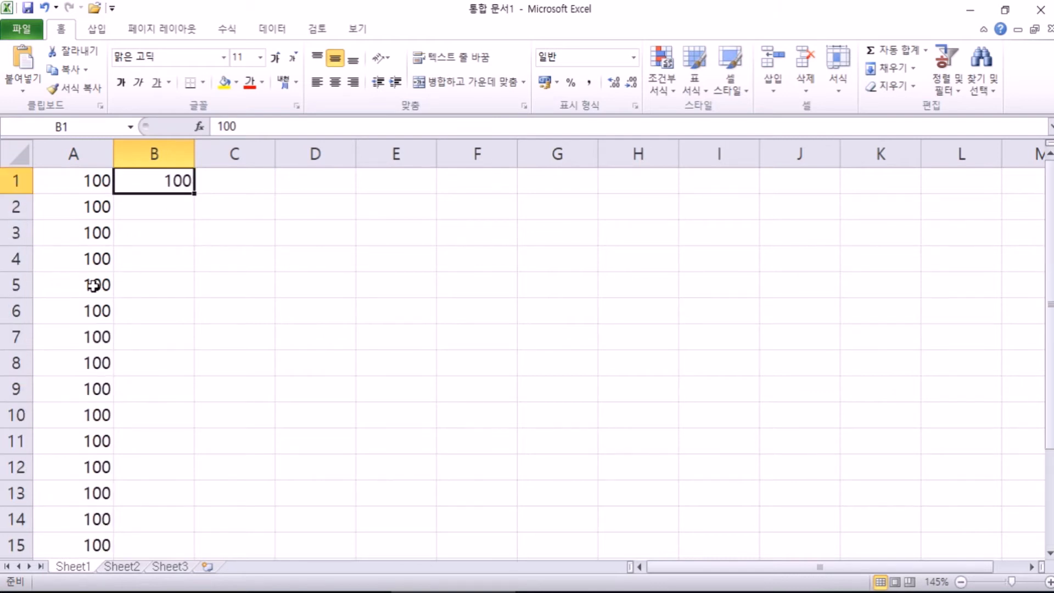
double_click(195, 193)
scroll(155, 306, down, 5)
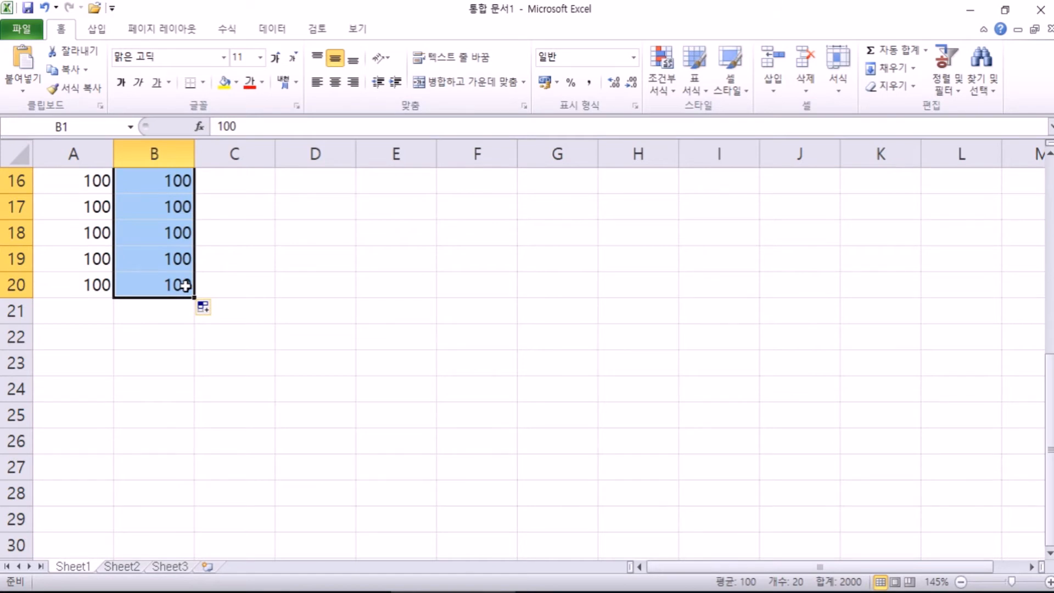
key(ctrl+z)
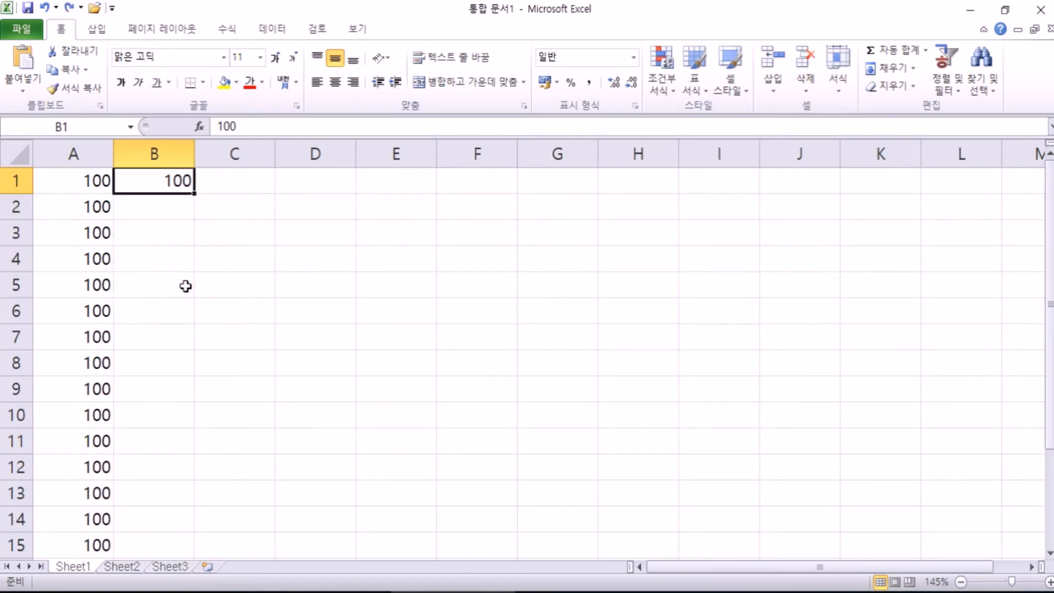
Try filling B1 down to B20 and, separately, only to B8, undoing each fill
click(88, 179)
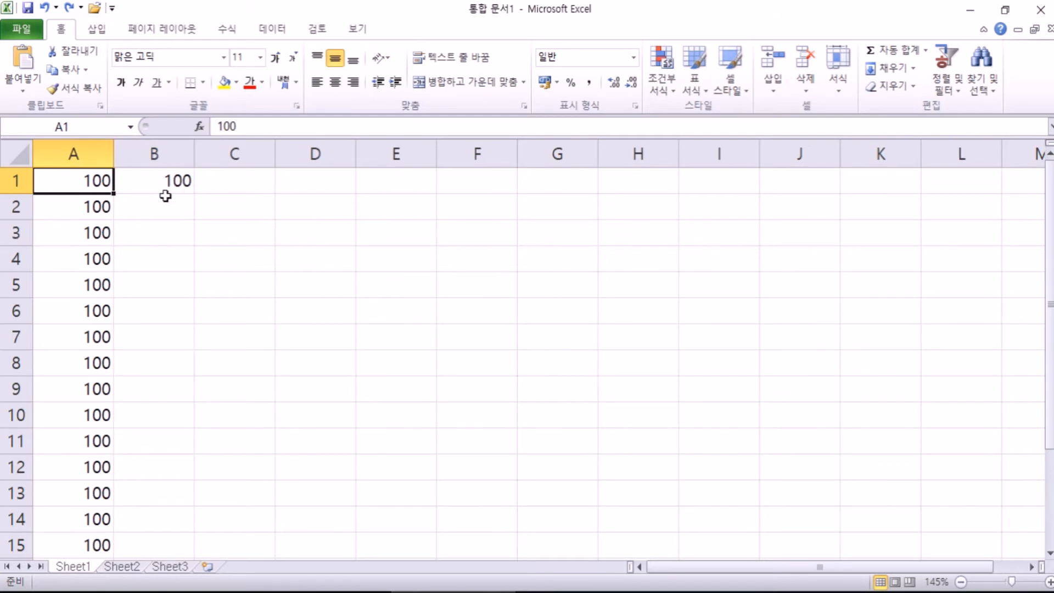
drag(85, 176, 94, 440)
scroll(96, 437, down, 6)
scroll(99, 435, up, 6)
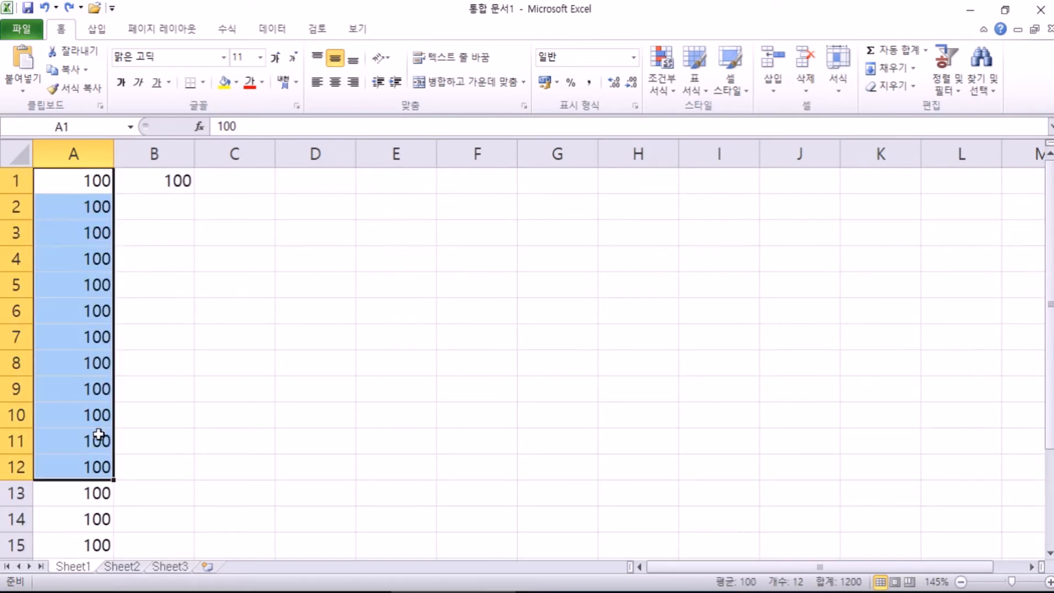
click(179, 185)
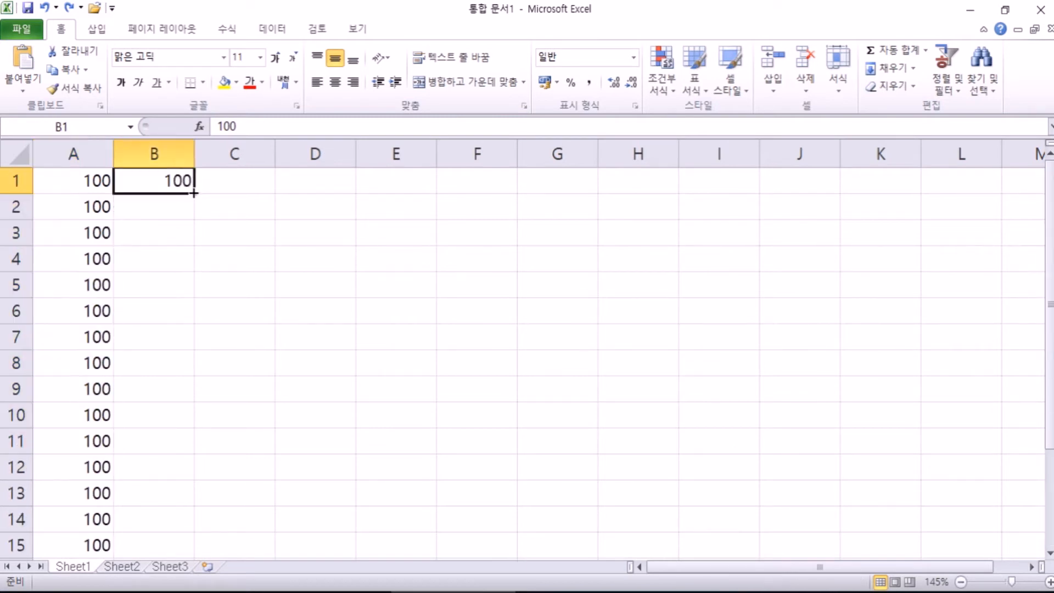
double_click(194, 193)
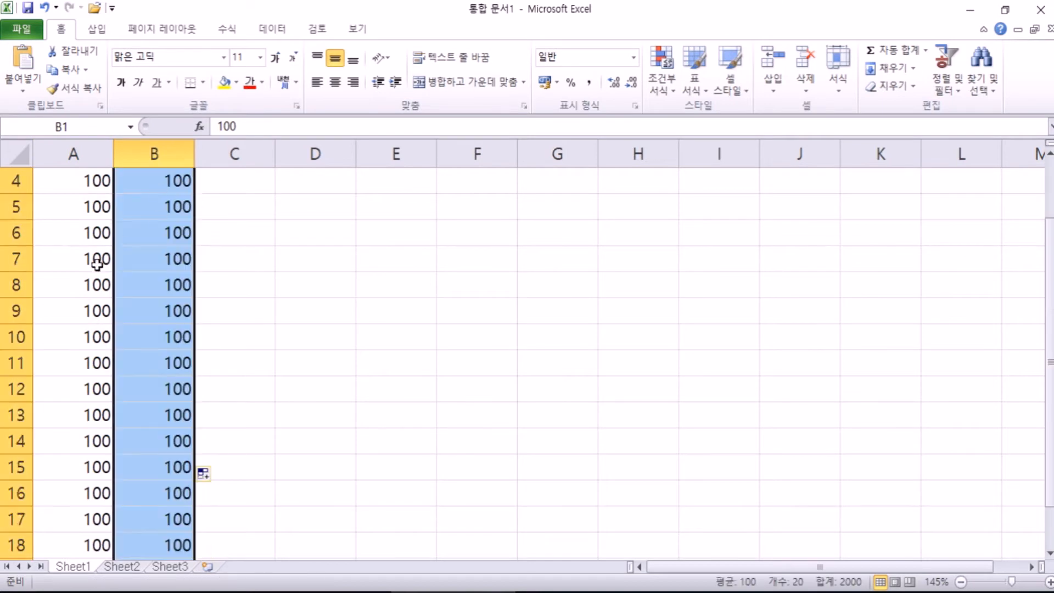
scroll(93, 269, down, 7)
scroll(91, 260, up, 2)
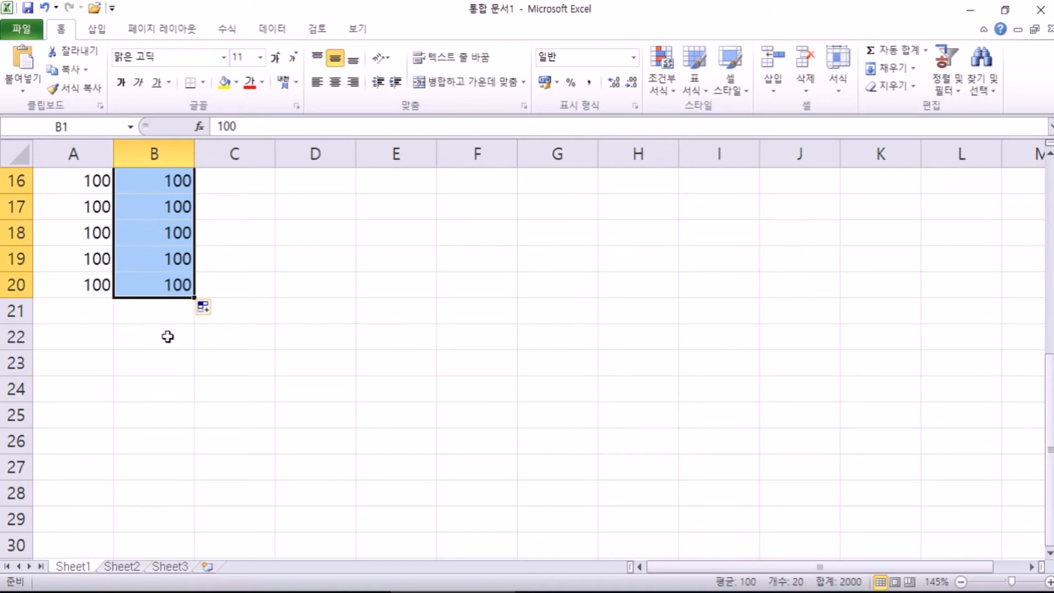
key(ctrl+z)
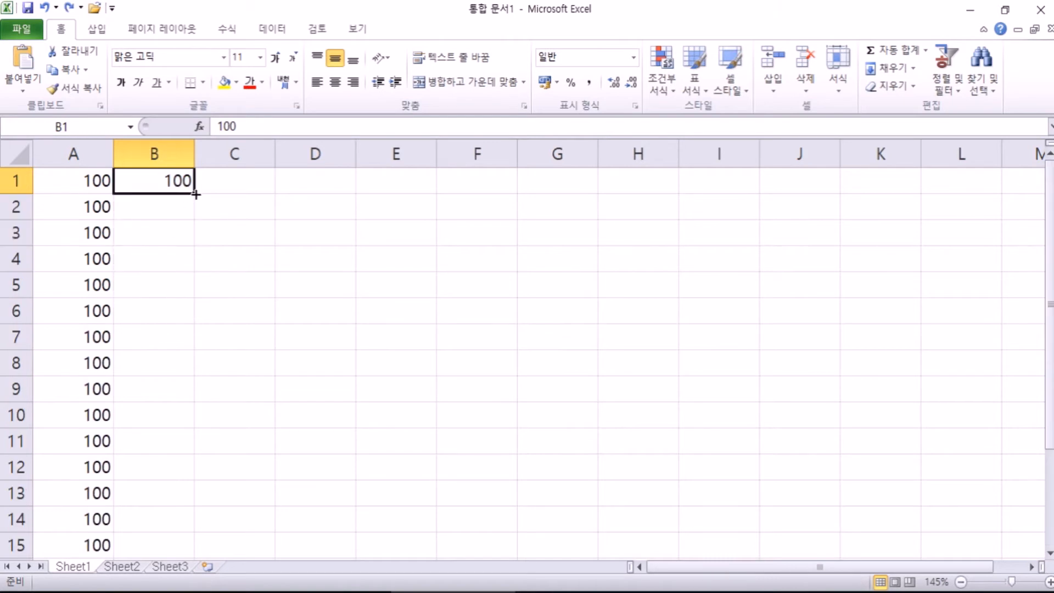
drag(197, 194, 194, 369)
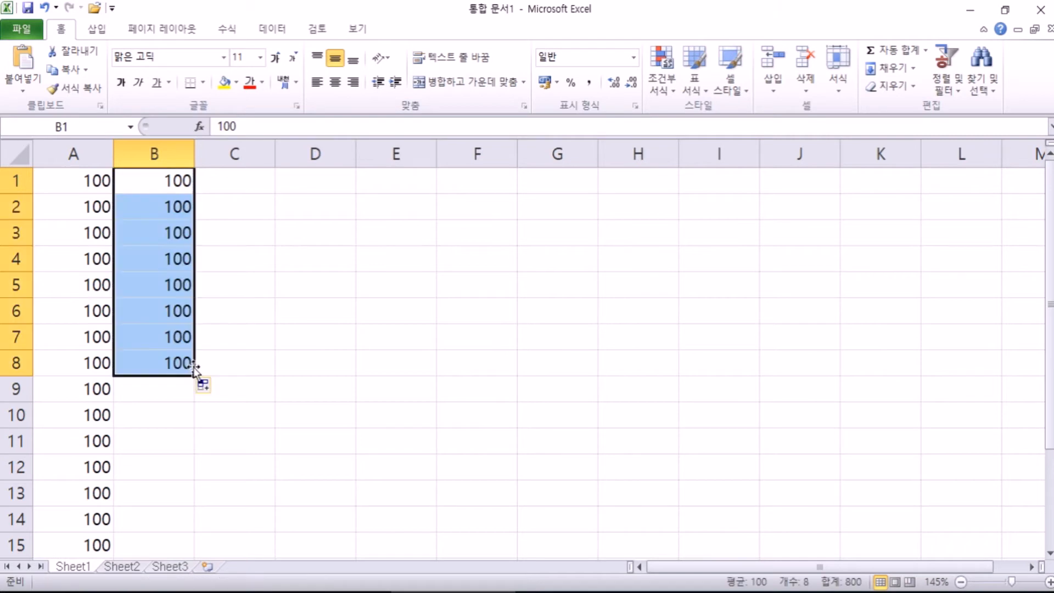
key(ctrl+z)
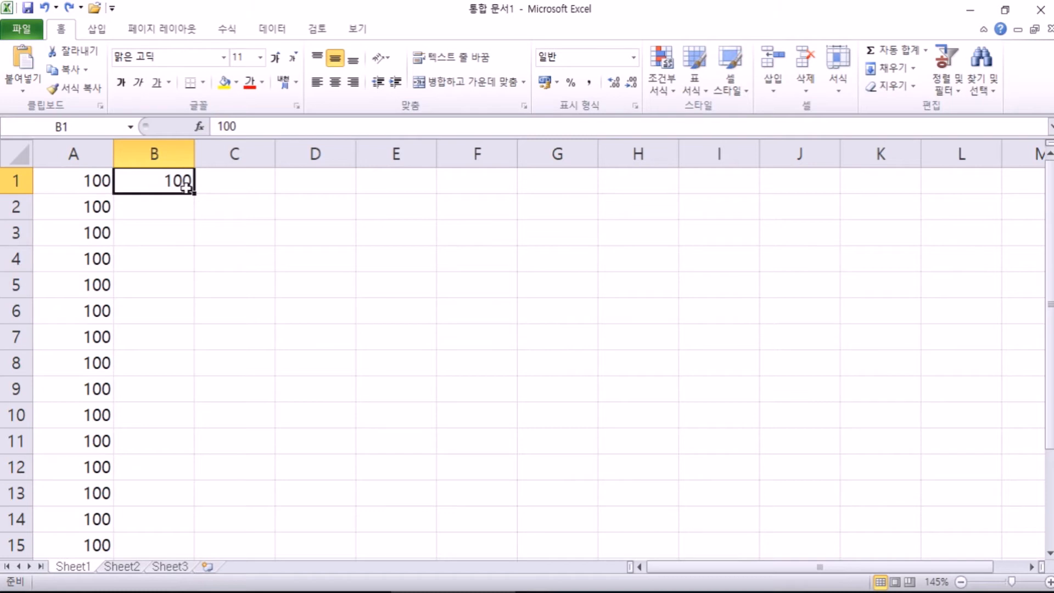
Auto-fill the 100 in B1 down to B20, matching the length of column A
drag(91, 189, 79, 476)
click(148, 181)
double_click(196, 194)
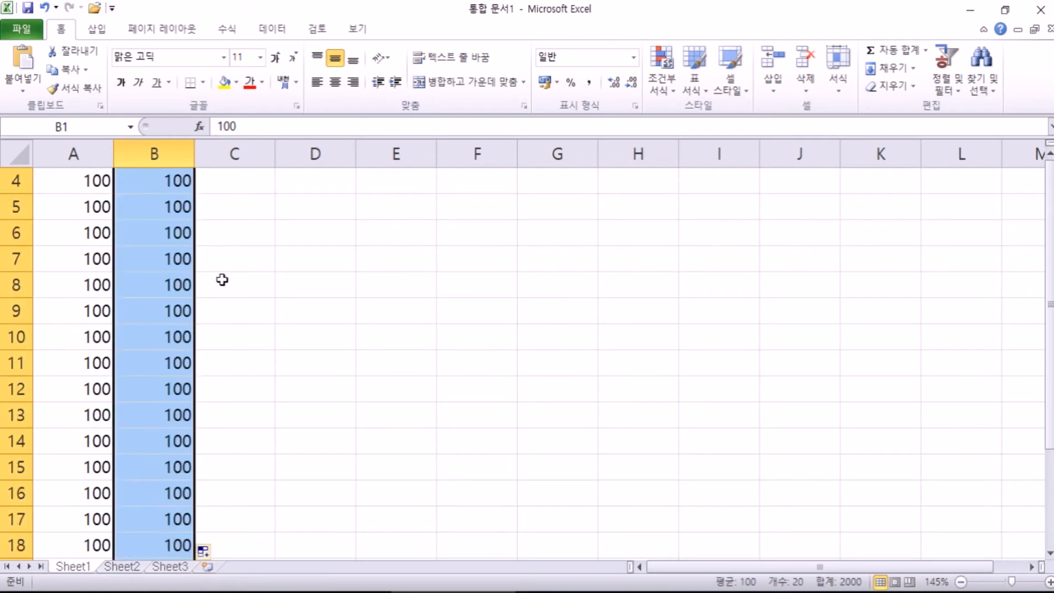
scroll(228, 337, down, 6)
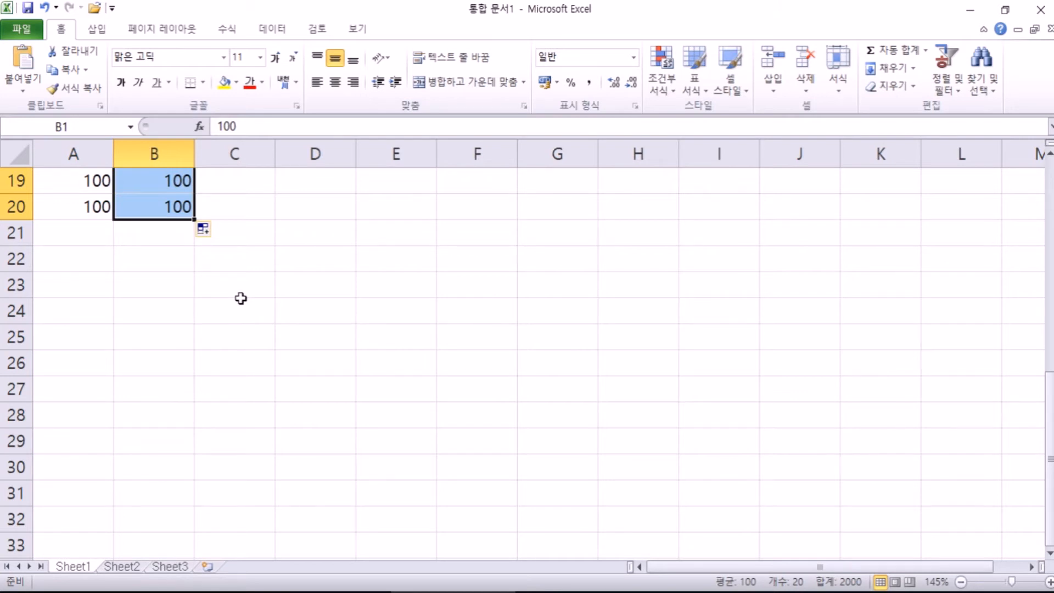
scroll(242, 299, up, 1)
click(477, 284)
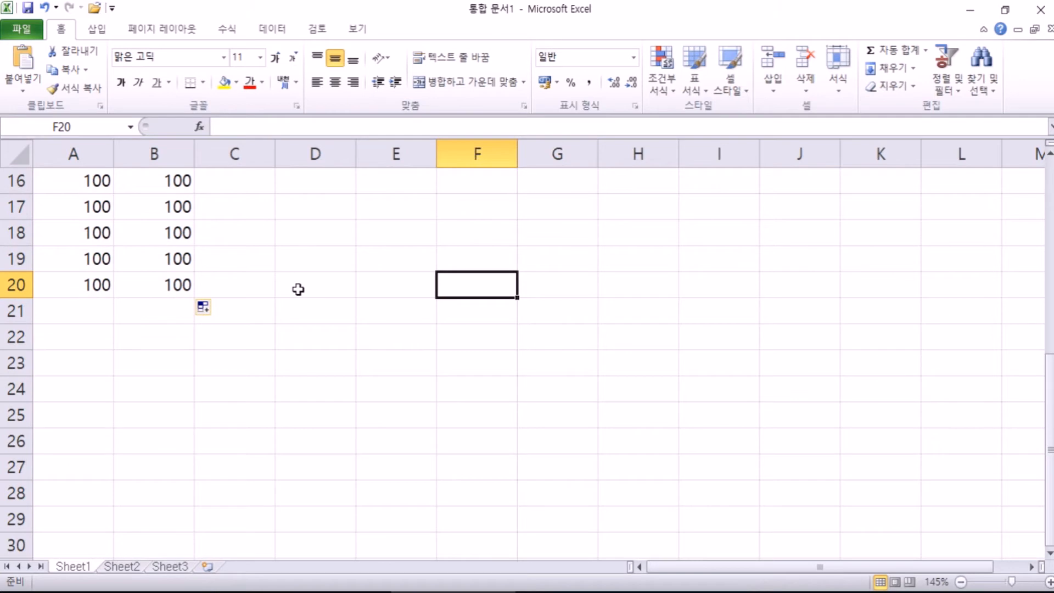
click(319, 234)
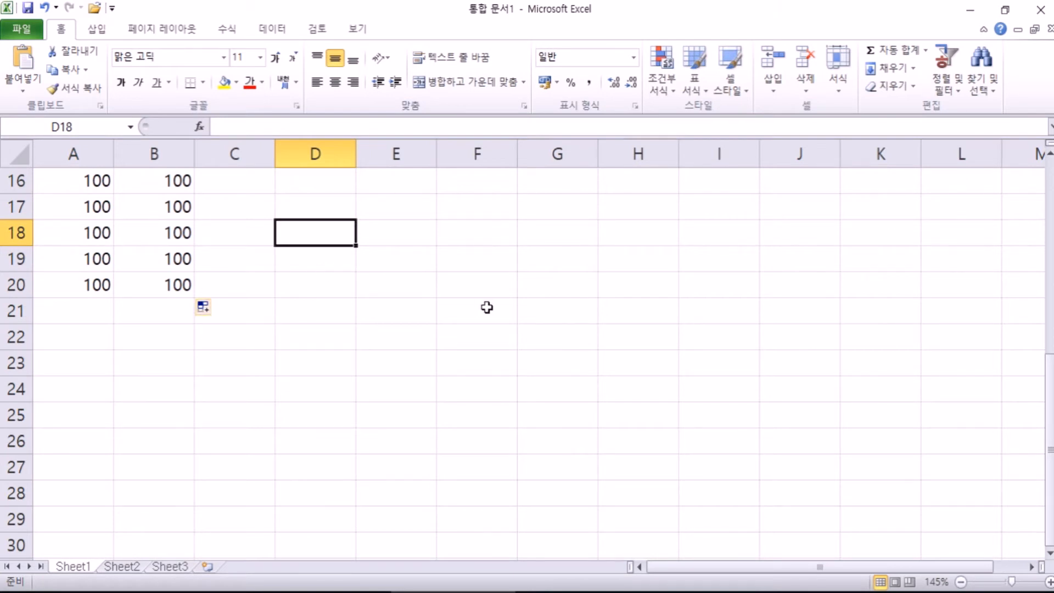
text(13)
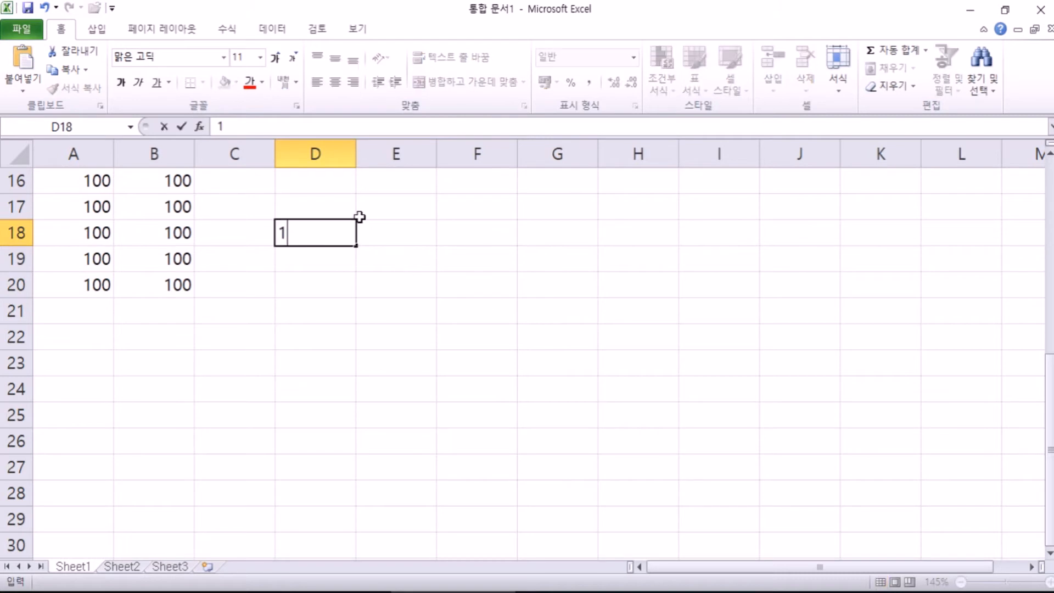
key(Escape)
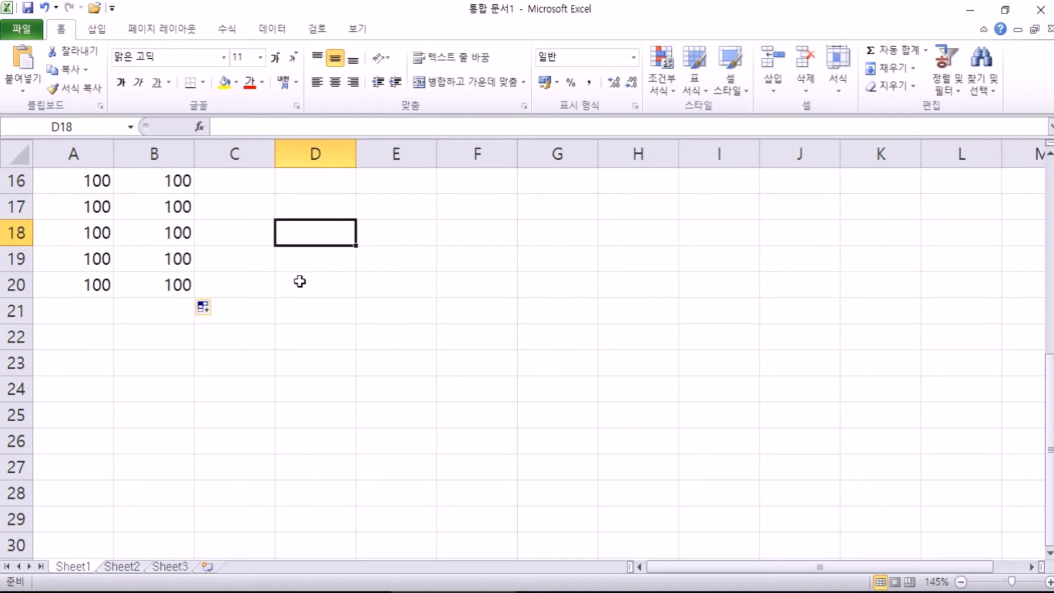
Change column B's auto-fill option to 연속 데이터 채우기 (fill series)
click(208, 309)
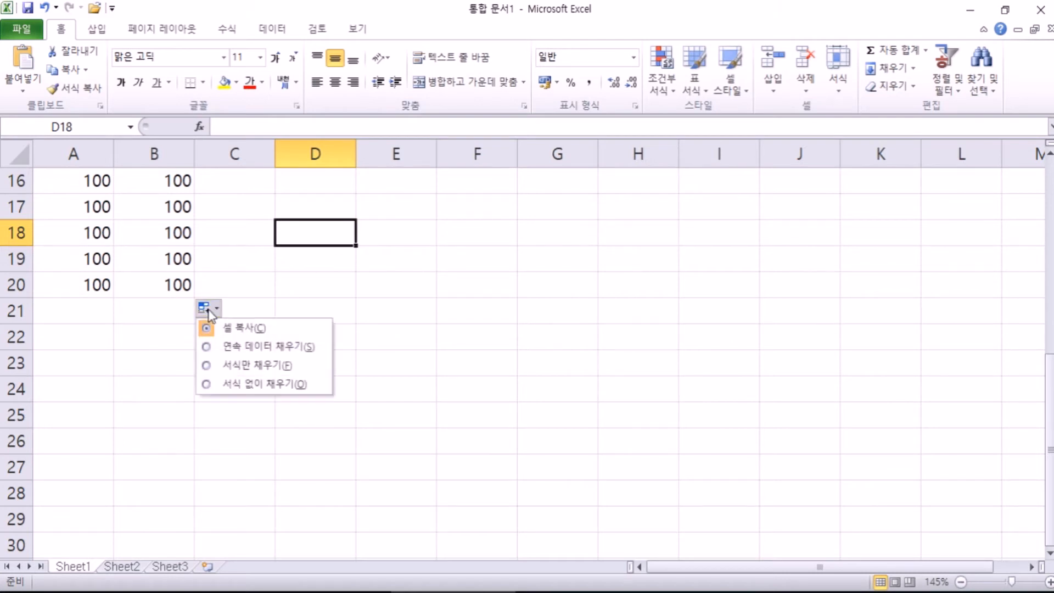
click(216, 349)
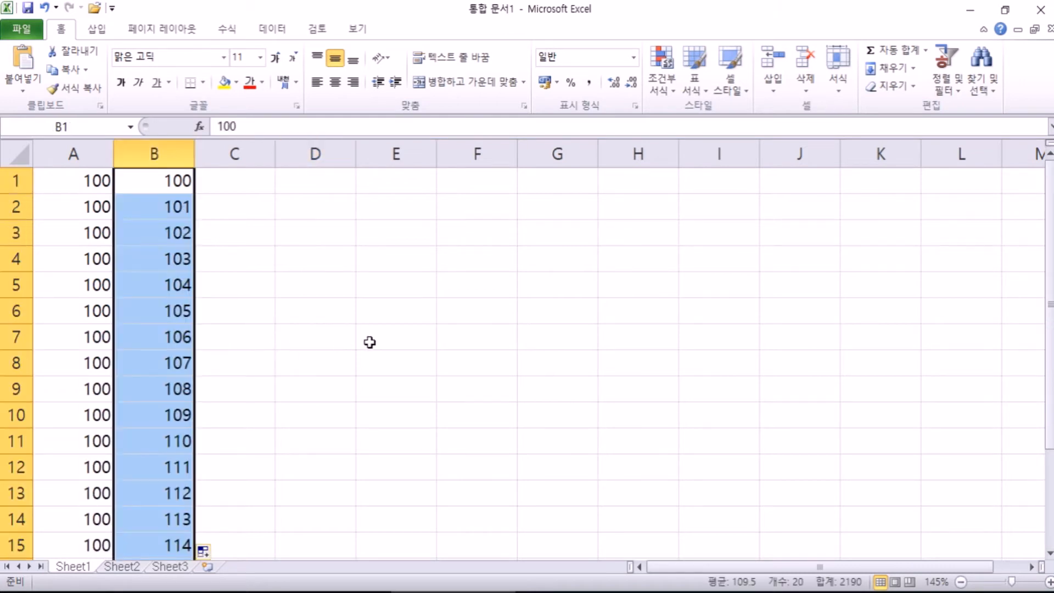
Switch column B's auto-fill option to 셀 복사 (copy cells) and back to 연속 데이터 채우기 (fill series)
scroll(232, 341, down, 3)
scroll(230, 342, down, 1)
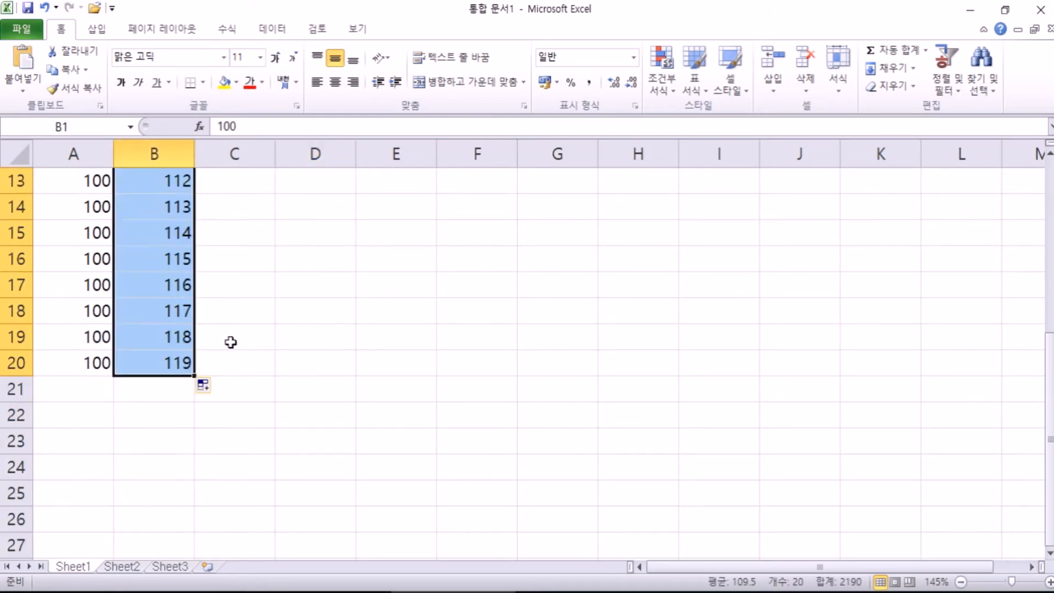
click(207, 385)
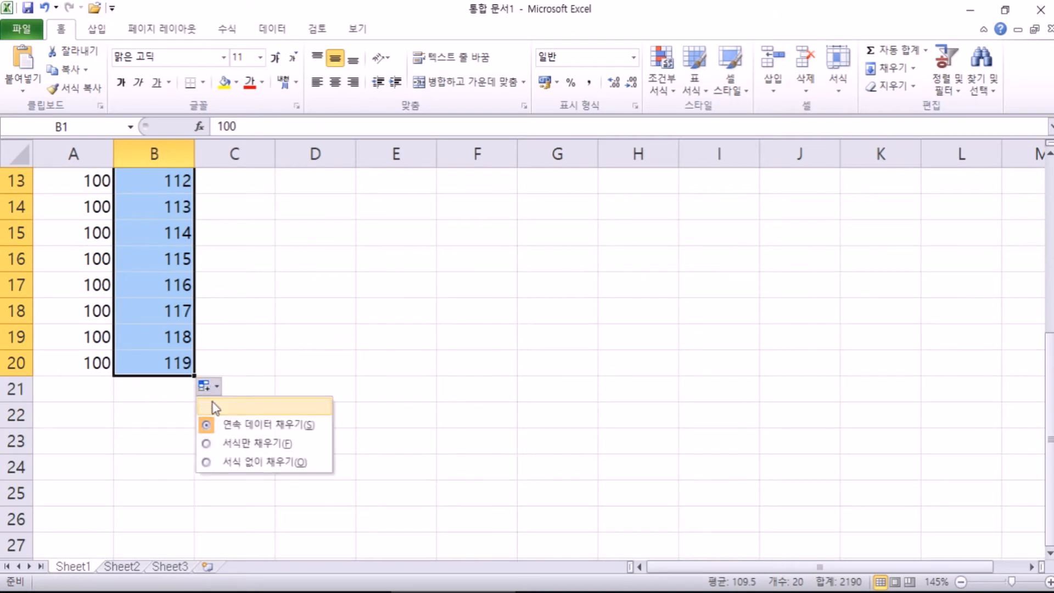
click(214, 411)
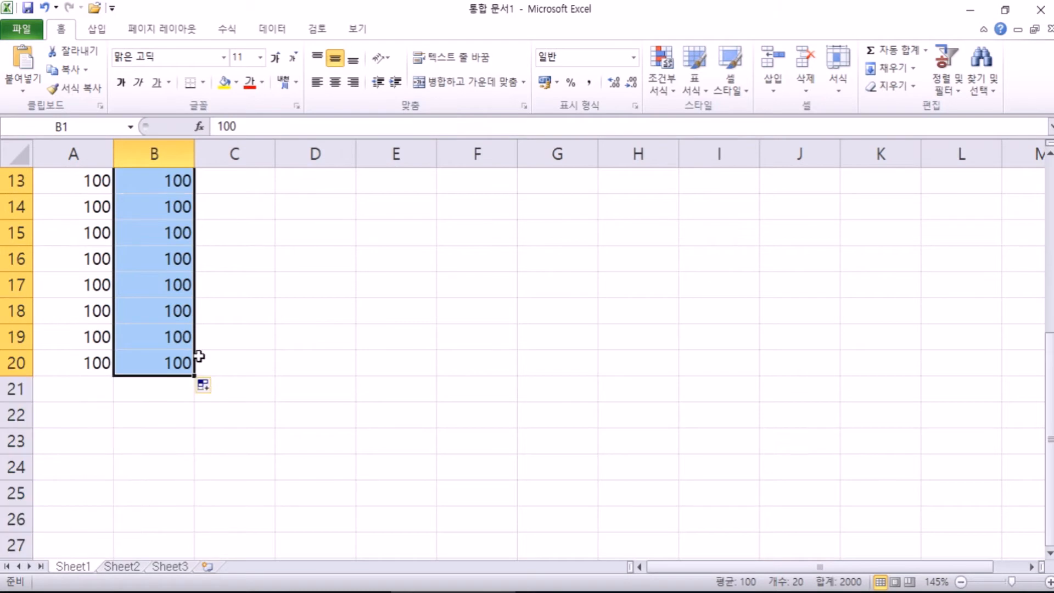
scroll(199, 356, down, 2)
click(208, 231)
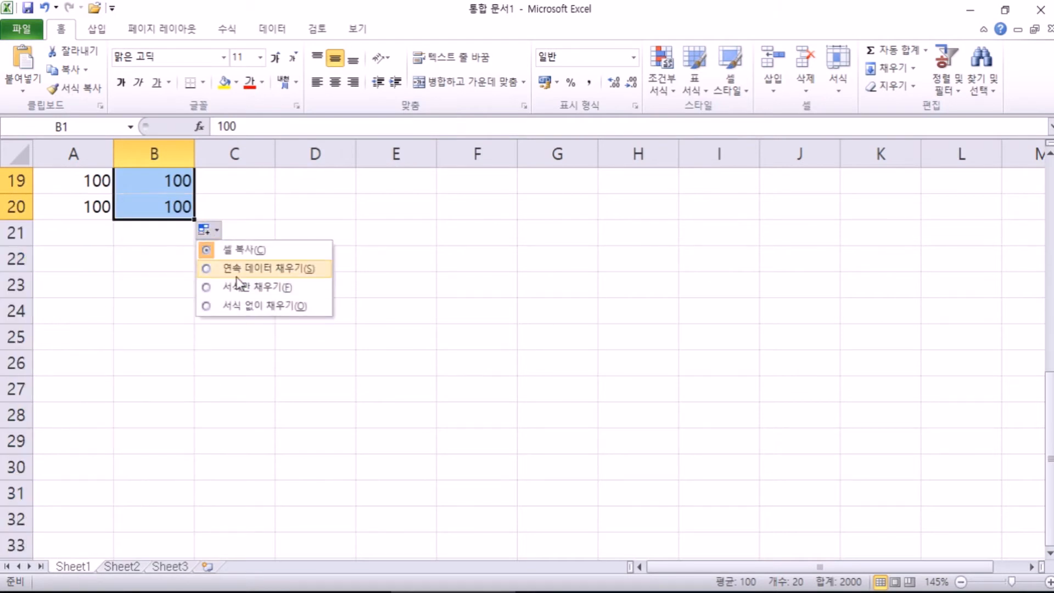
click(236, 276)
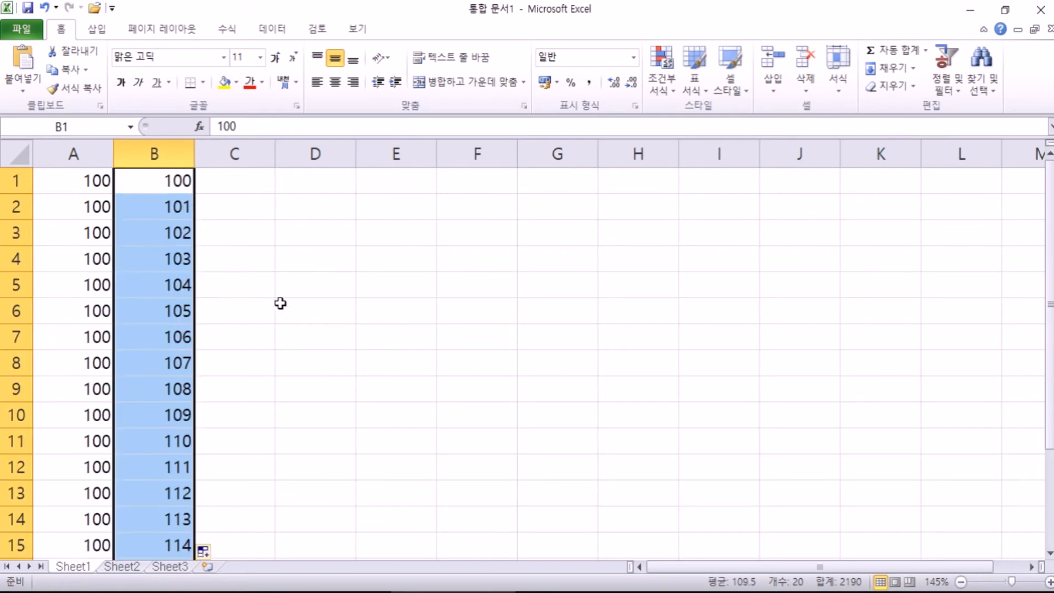
click(130, 178)
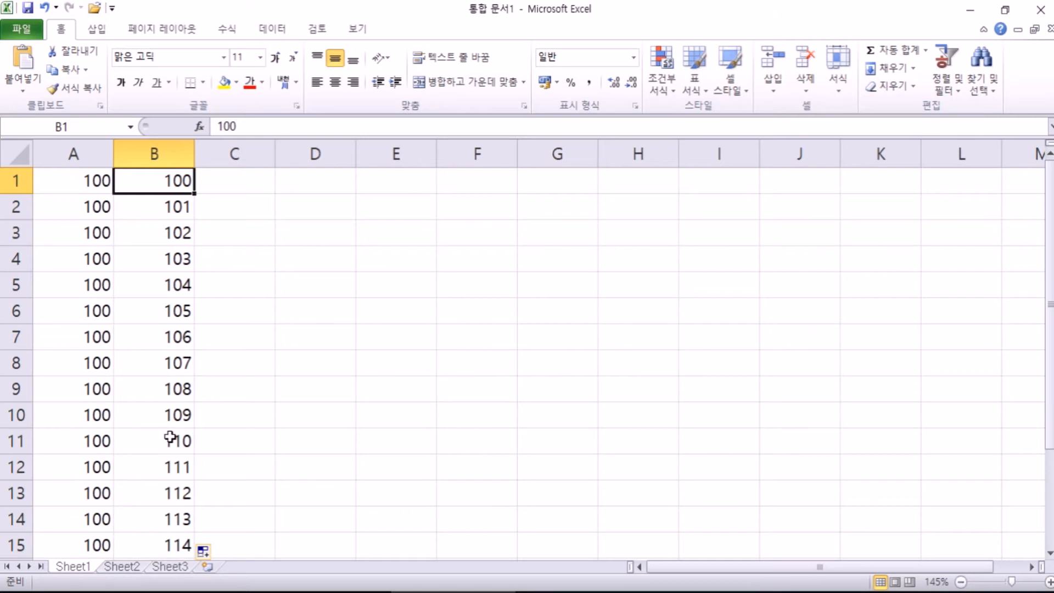
Enter 100 in cell C1
click(242, 188)
text(100)
key(Return)
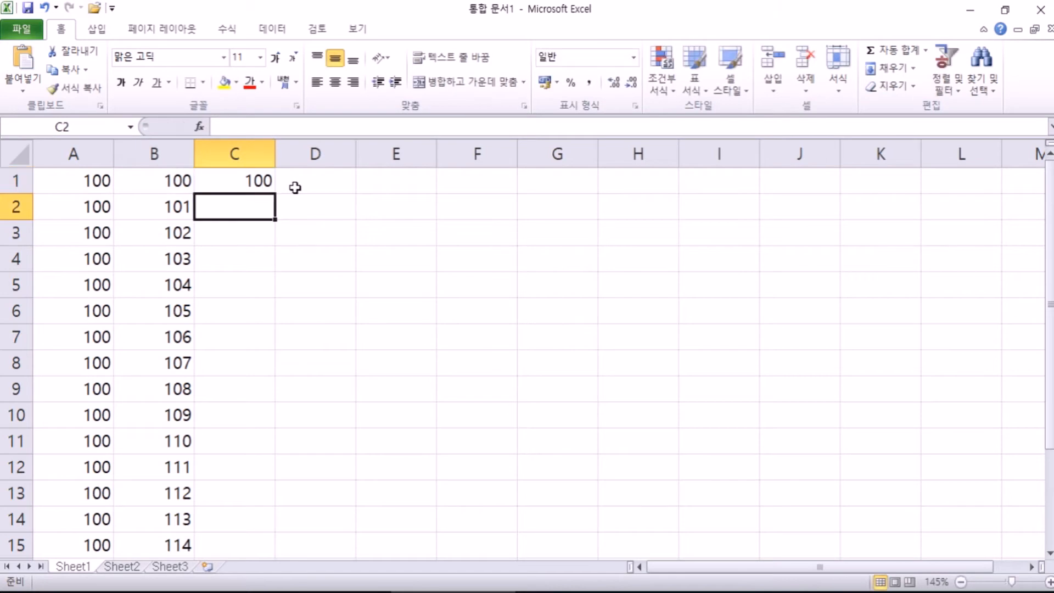
Try auto-filling the 100 in C1 down the length of column B, and undo the fill
click(227, 180)
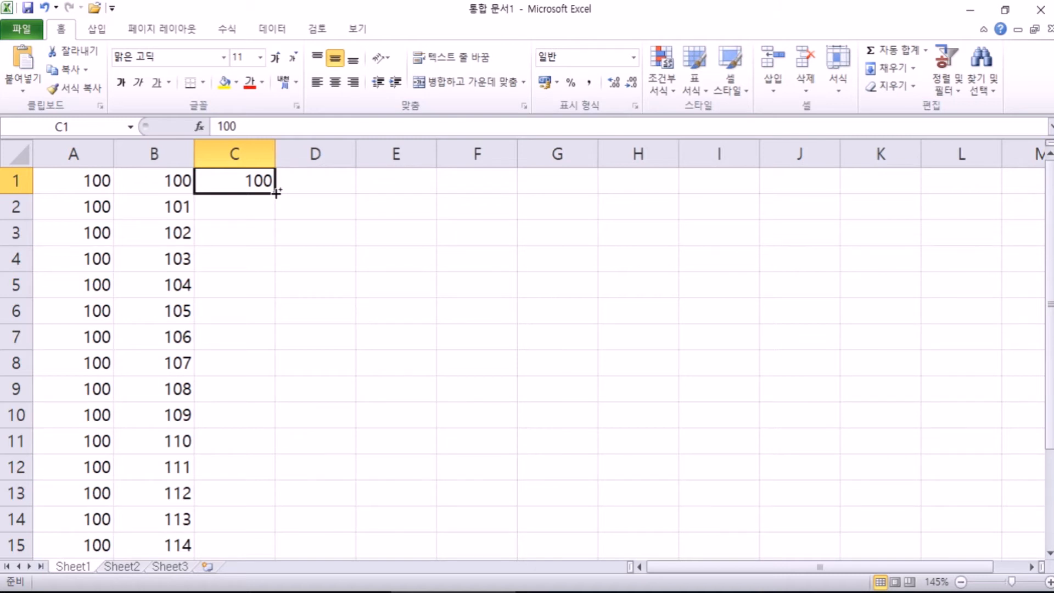
mouse_move(276, 193)
mouse_down()
mouse_move(282, 332)
mouse_move(276, 193)
mouse_up()
double_click(276, 193)
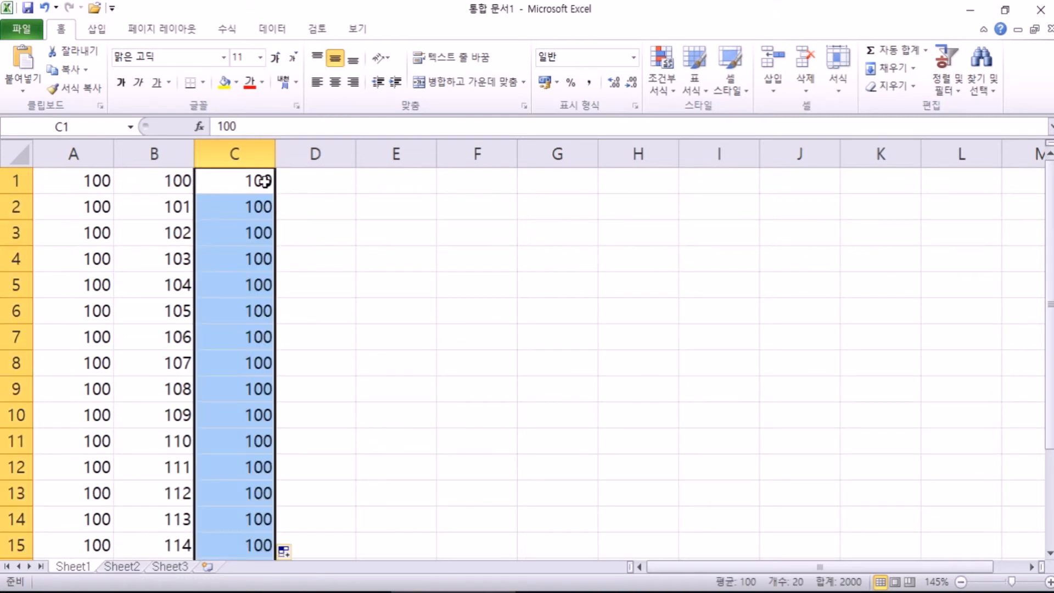
key(ctrl+z)
Fill C1 down to C20 directly as a series increasing by 1
drag(276, 193, 281, 546)
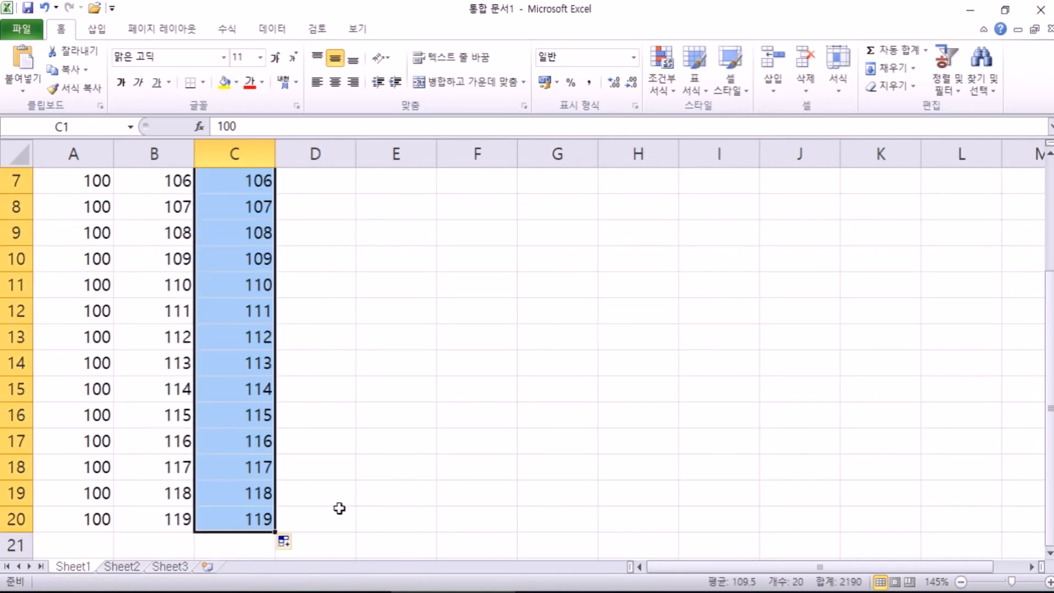
scroll(326, 501, up, 2)
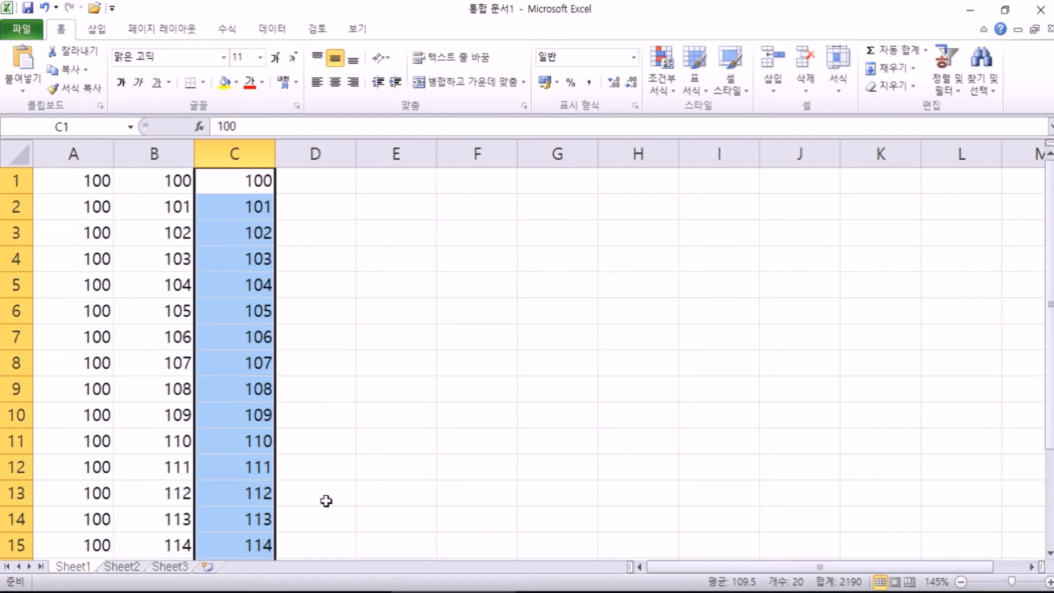
click(231, 184)
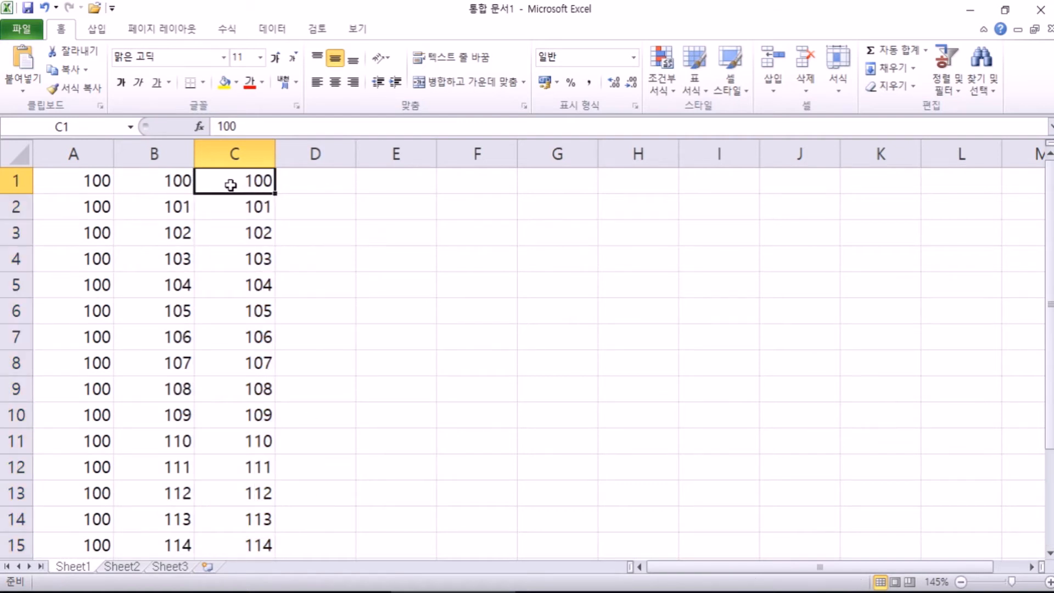
scroll(282, 318, down, 5)
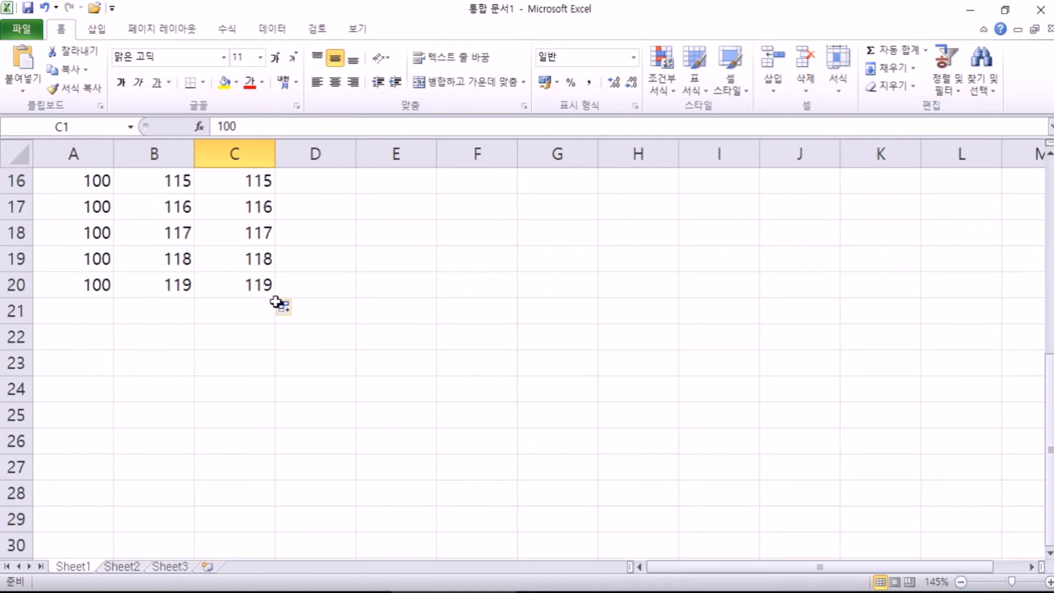
scroll(276, 302, up, 5)
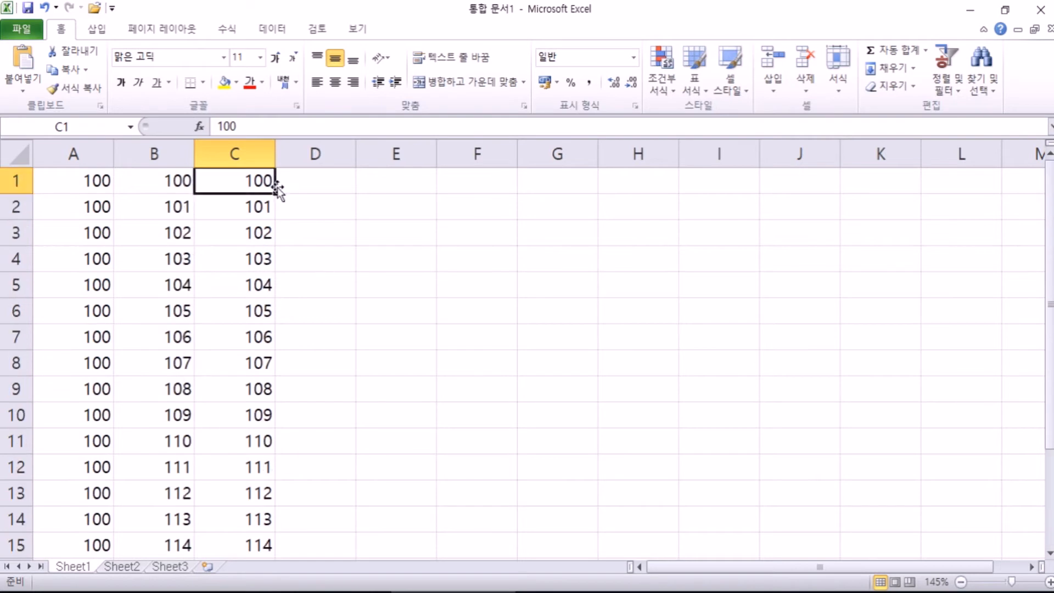
Auto-fill C1 down to C20 and change the fill option to 연속 데이터 채우기 (fill series)
double_click(276, 194)
scroll(346, 308, down, 6)
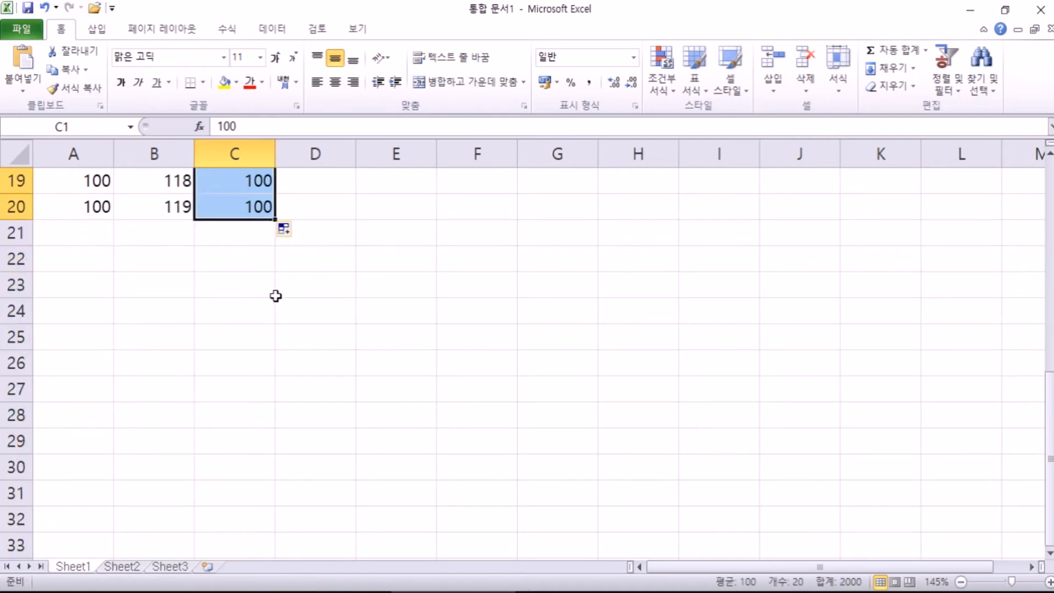
scroll(277, 296, up, 1)
click(297, 308)
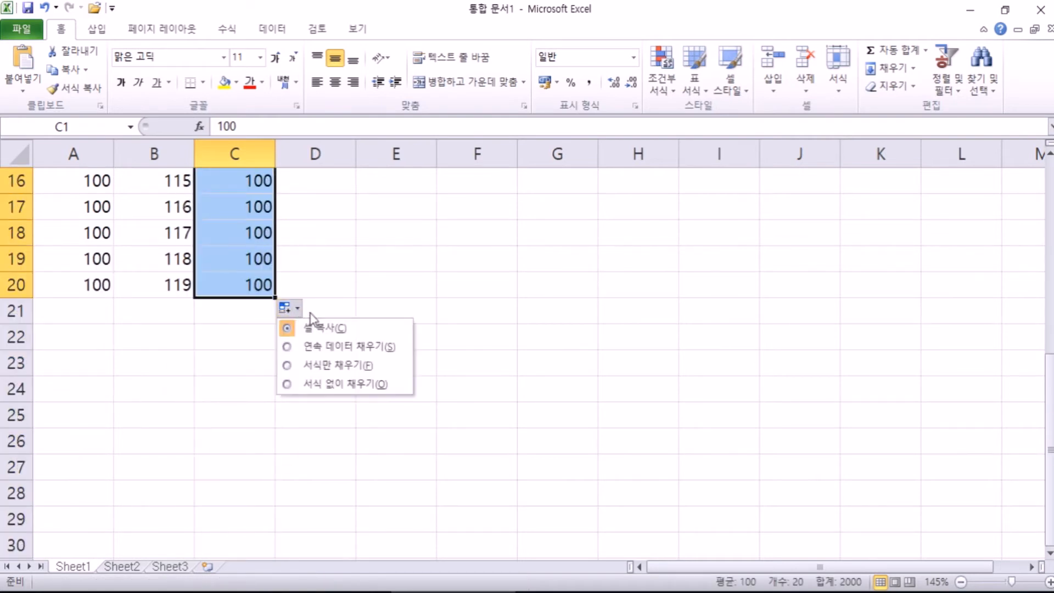
click(324, 346)
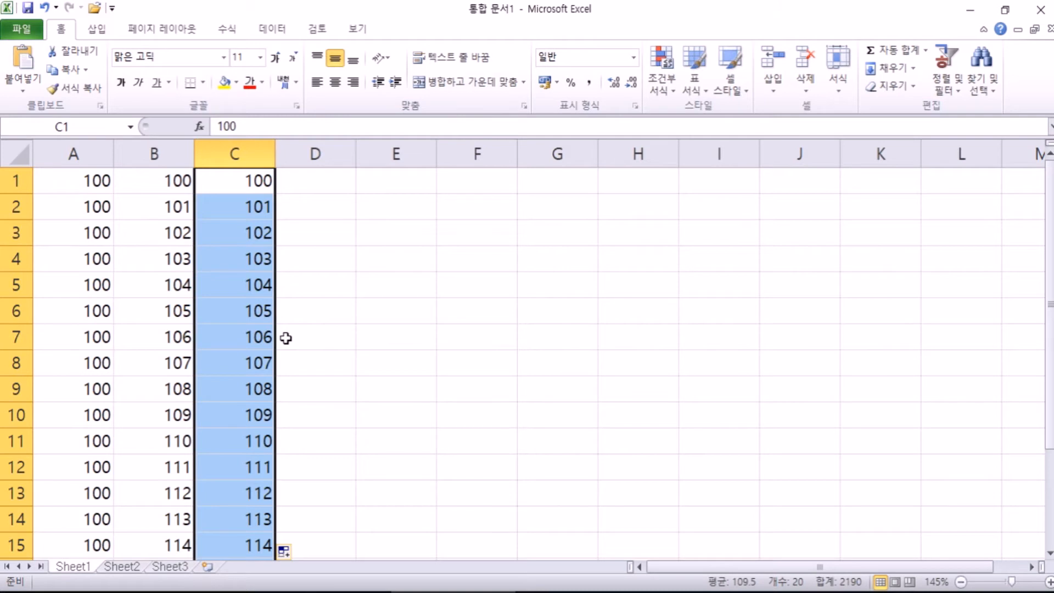
Enter 5 in cell D1 and 10 in cell D2
click(296, 185)
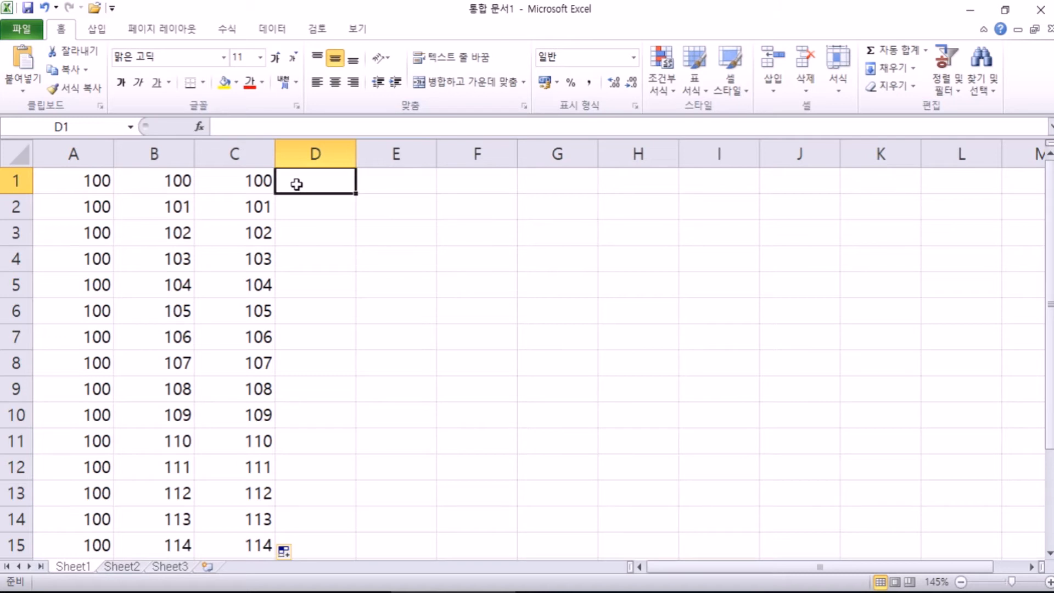
text(5)
key(Return)
text(10)
key(Return)
click(309, 181)
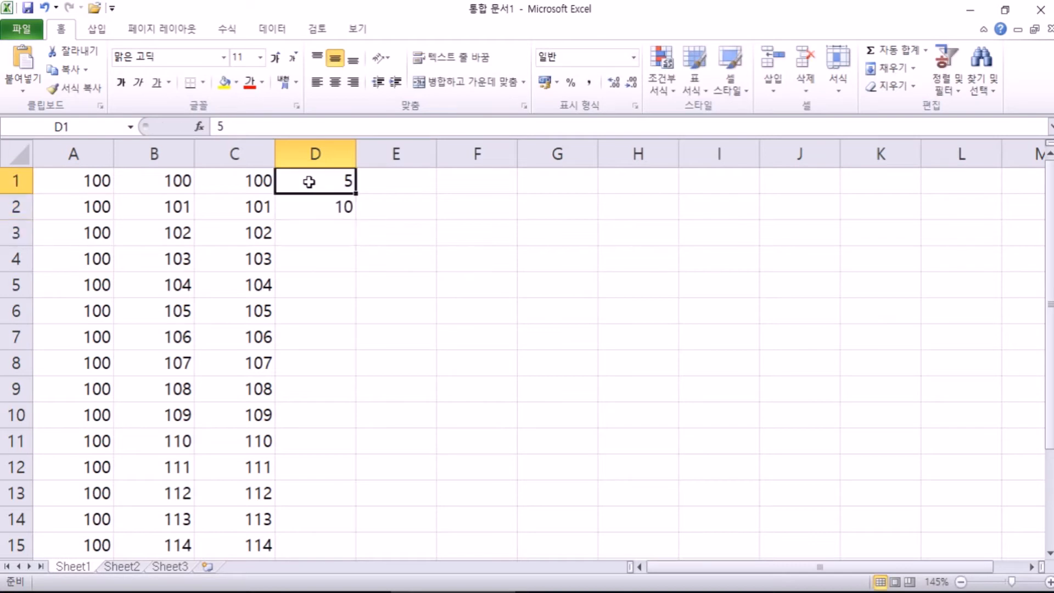
ctrl+scroll(308, 181, up, 3)
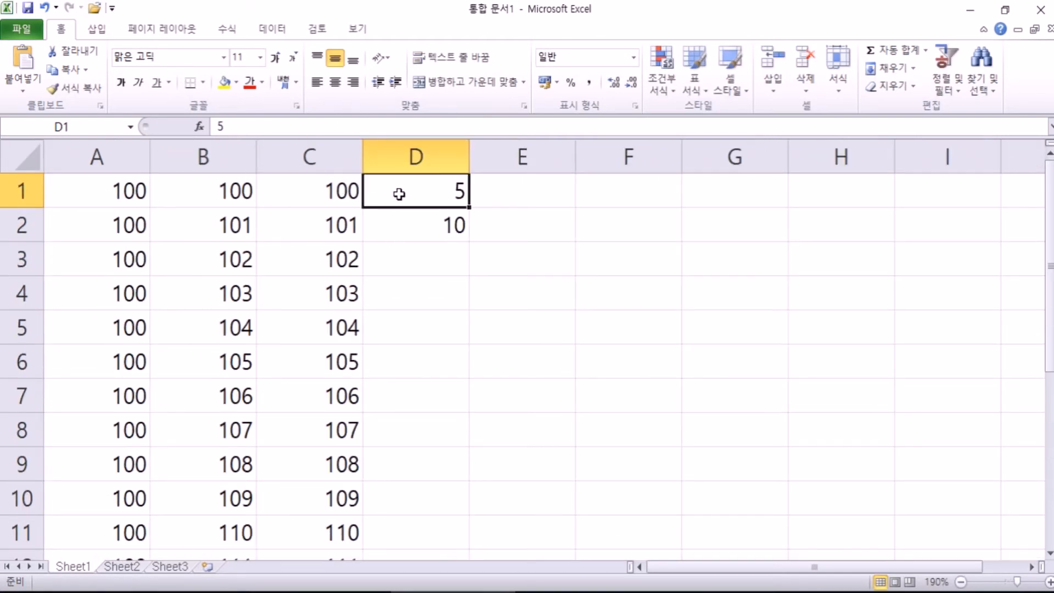
mouse_move(404, 206)
mouse_down()
mouse_move(405, 216)
mouse_move(407, 194)
mouse_up()
click(407, 225)
click(409, 189)
click(418, 271)
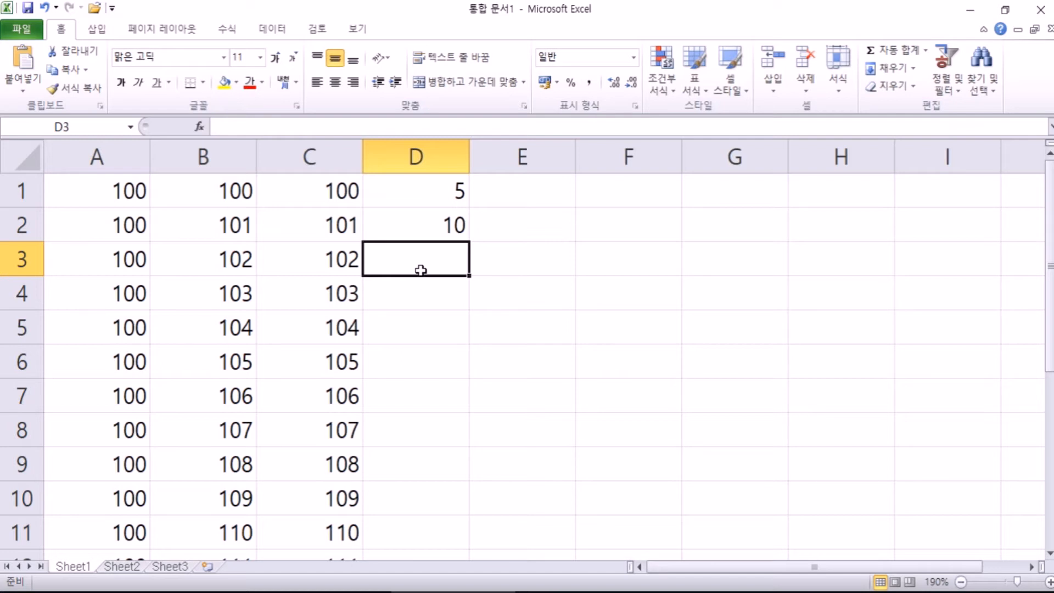
click(444, 188)
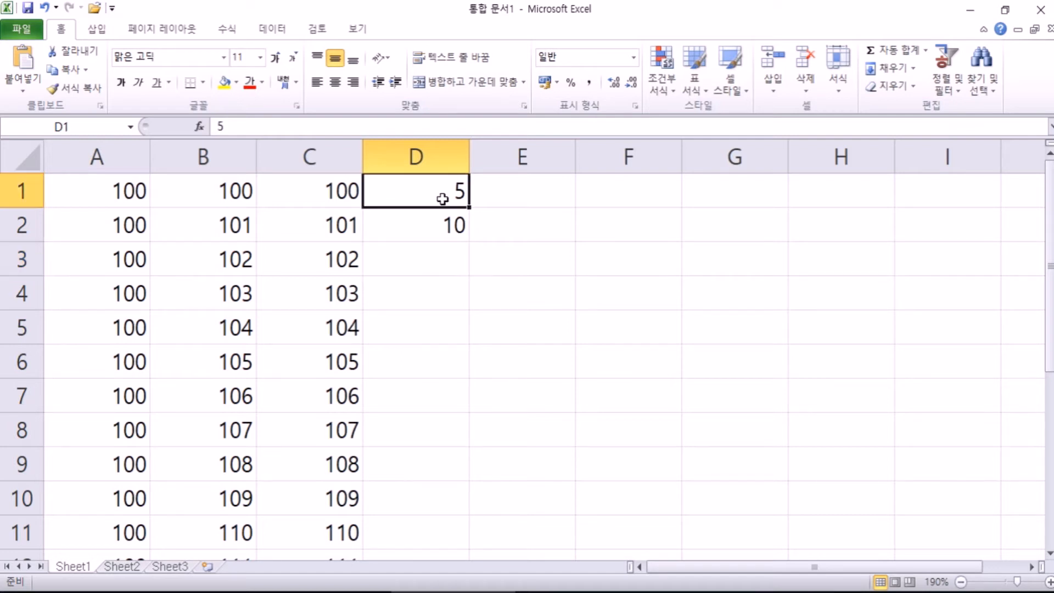
click(427, 223)
Auto-fill the D1:D2 pattern down to D20 as a series increasing by 5
drag(430, 191, 434, 218)
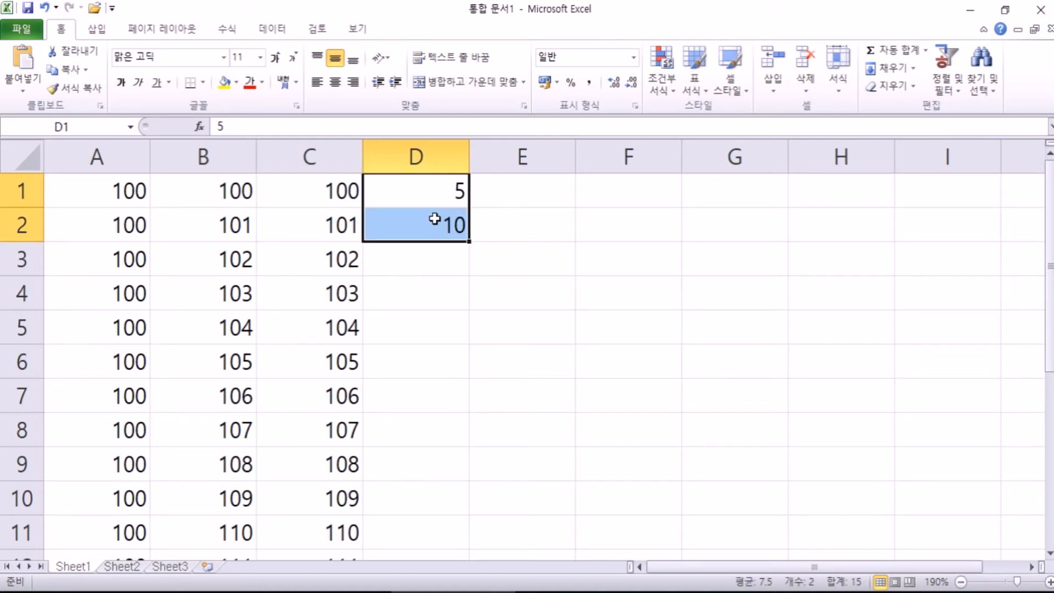
double_click(471, 240)
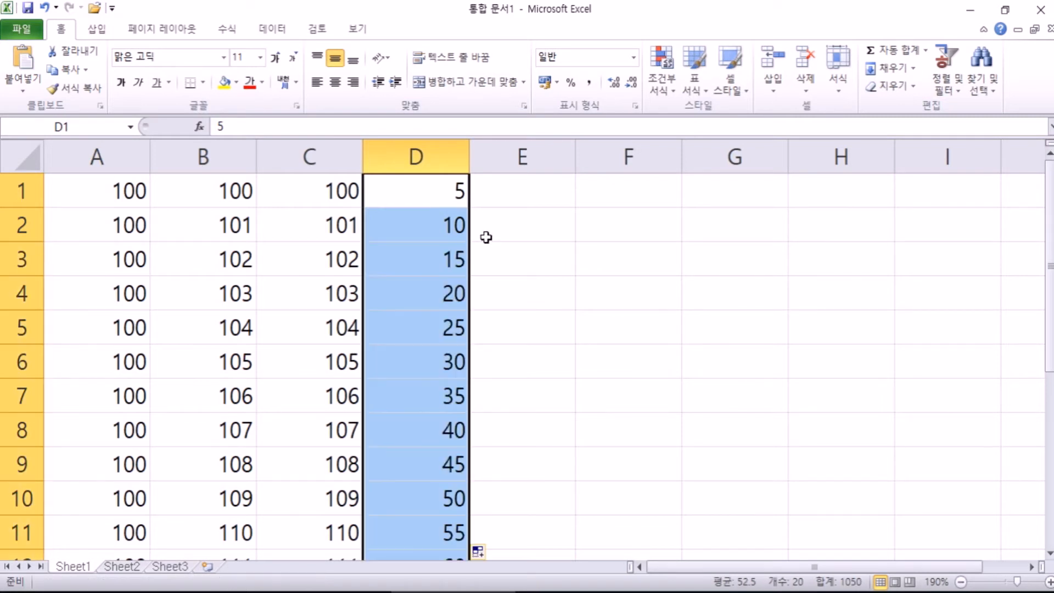
scroll(483, 238, down, 2)
scroll(487, 237, down, 3)
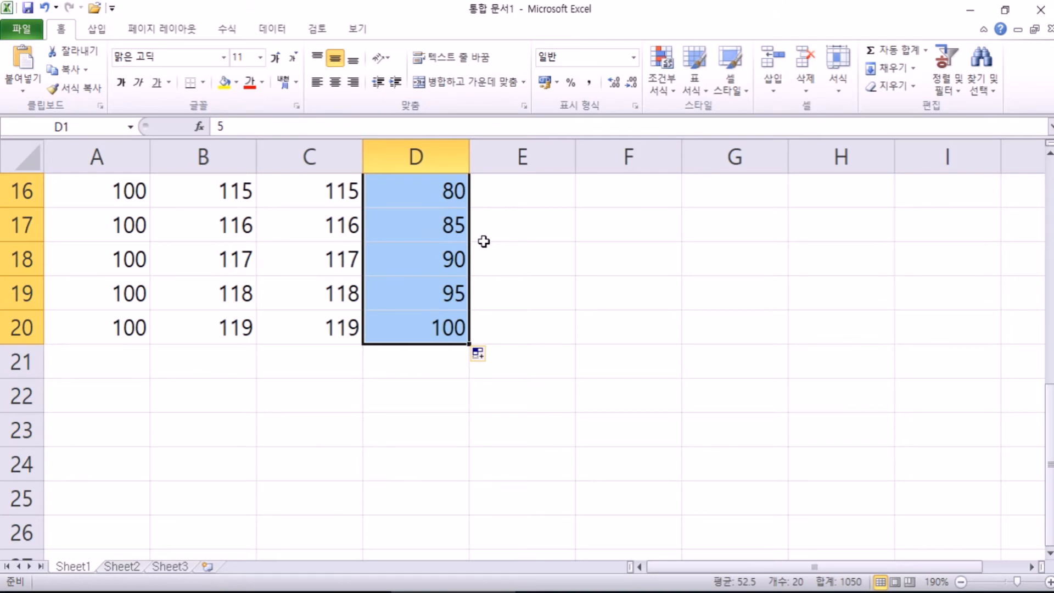
scroll(483, 240, up, 5)
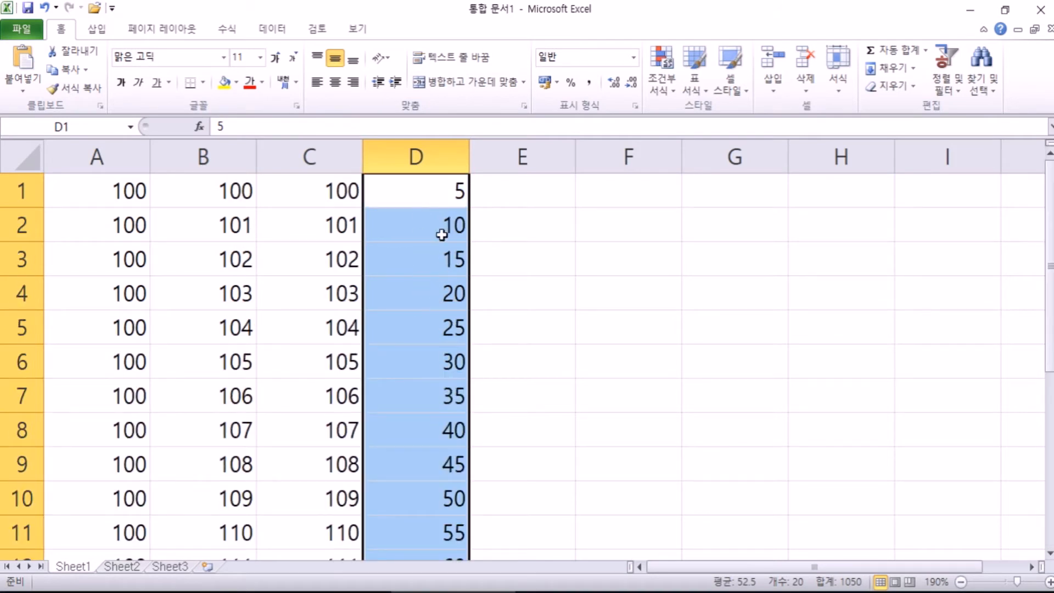
click(441, 192)
drag(440, 192, 442, 216)
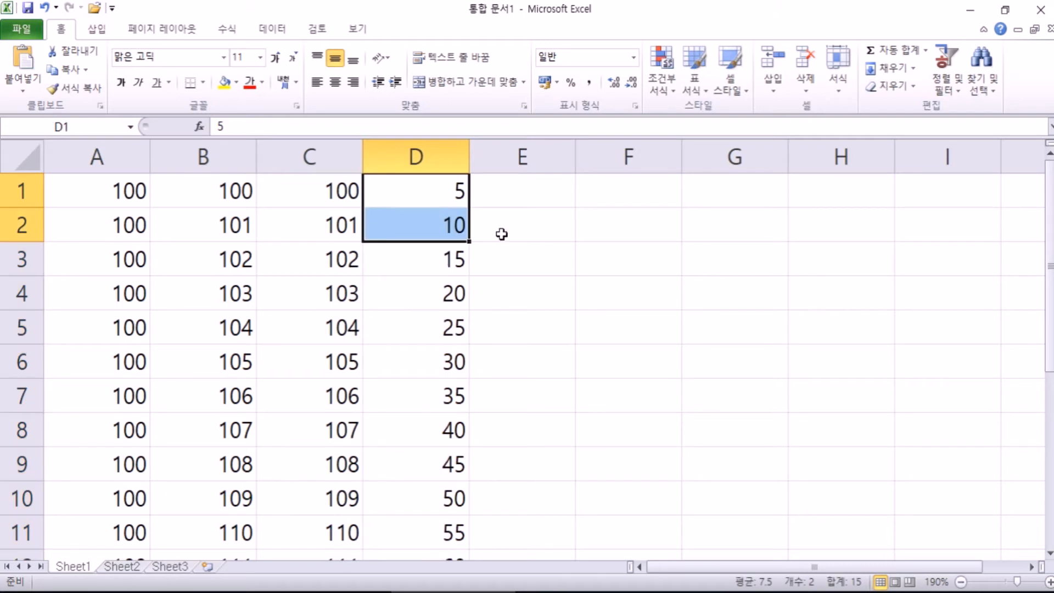
Enter 5 in cell E1
click(559, 194)
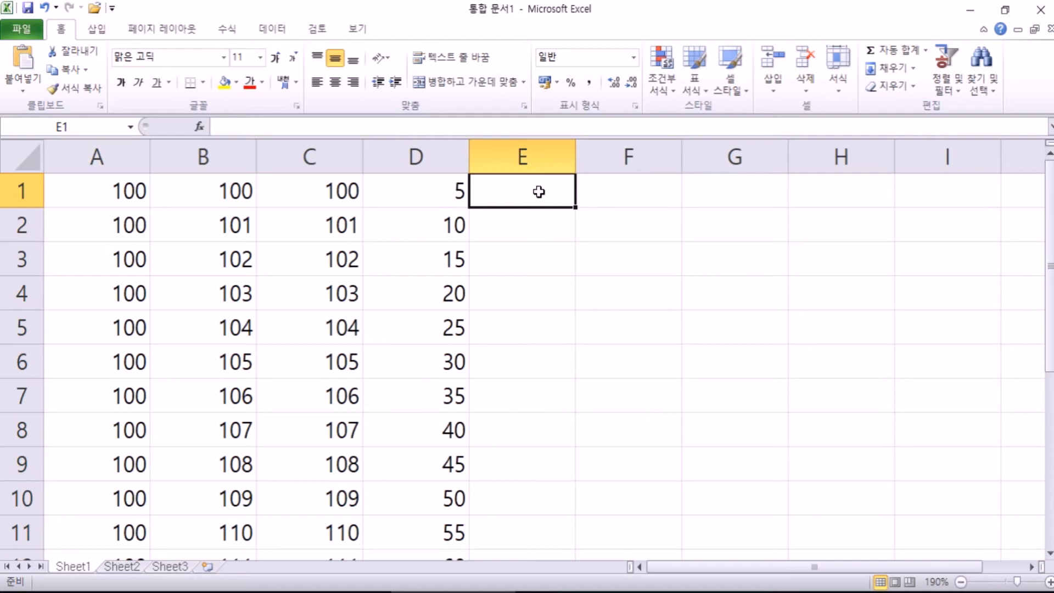
text(5)
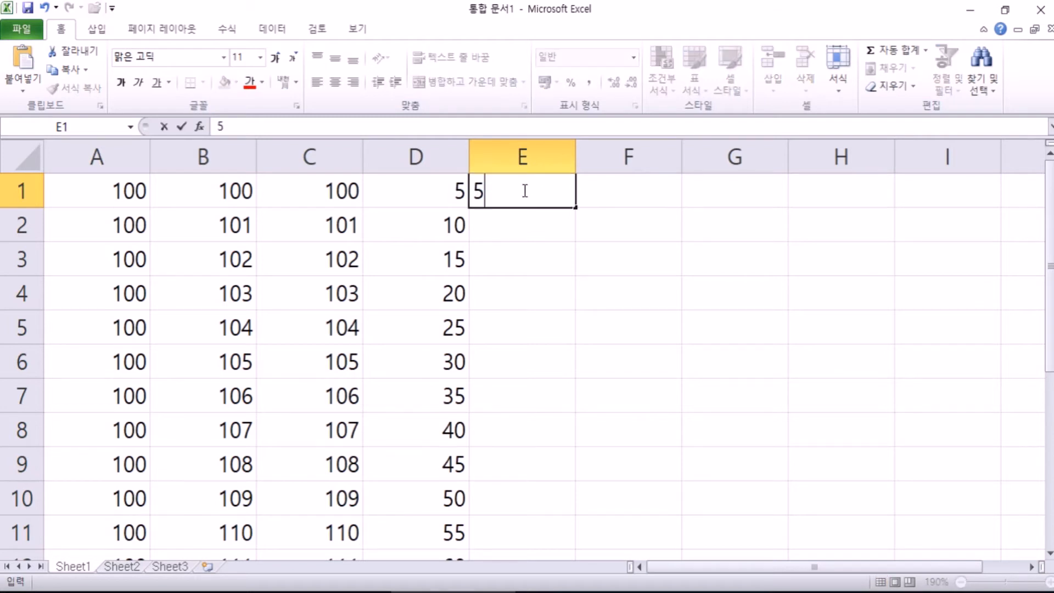
key(Return)
click(551, 193)
Try filling E1 down to E5 with copies and to E7 as a series, and clear the filled cells below E1
drag(575, 207, 560, 342)
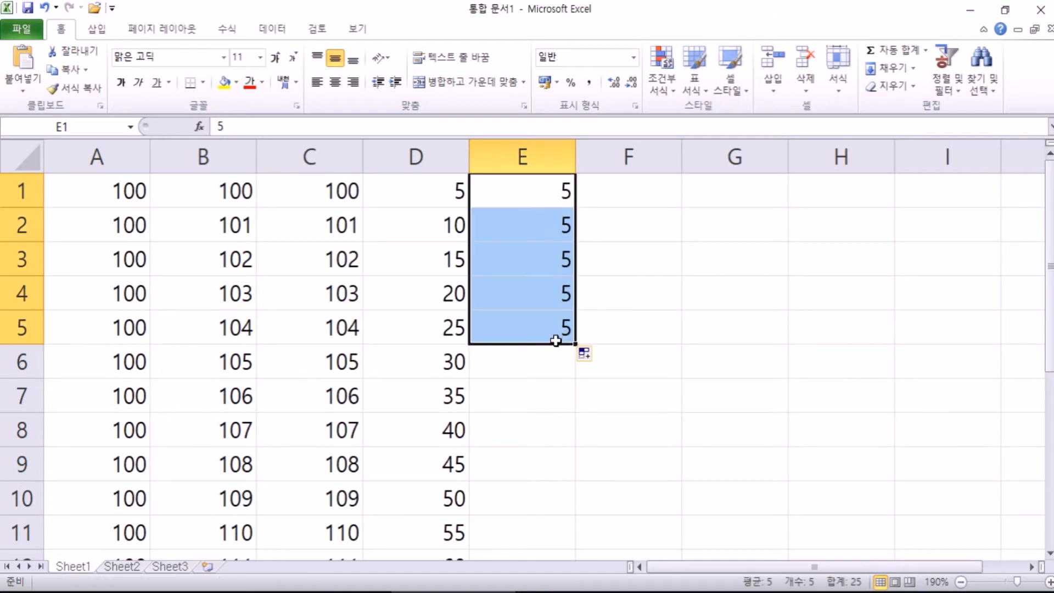
click(541, 204)
drag(567, 204, 571, 417)
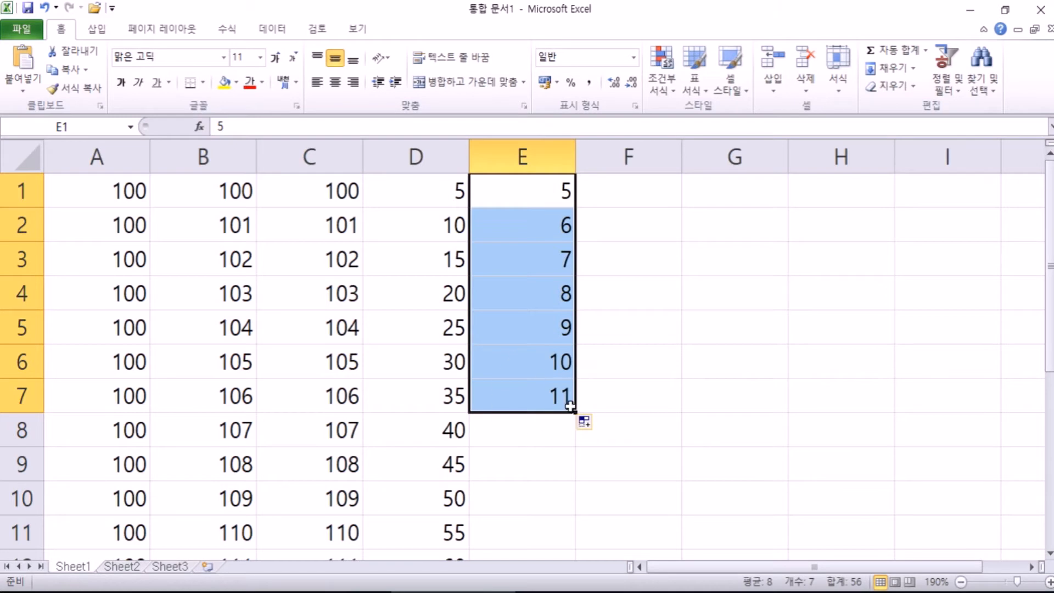
key(ctrl+z)
drag(550, 226, 536, 313)
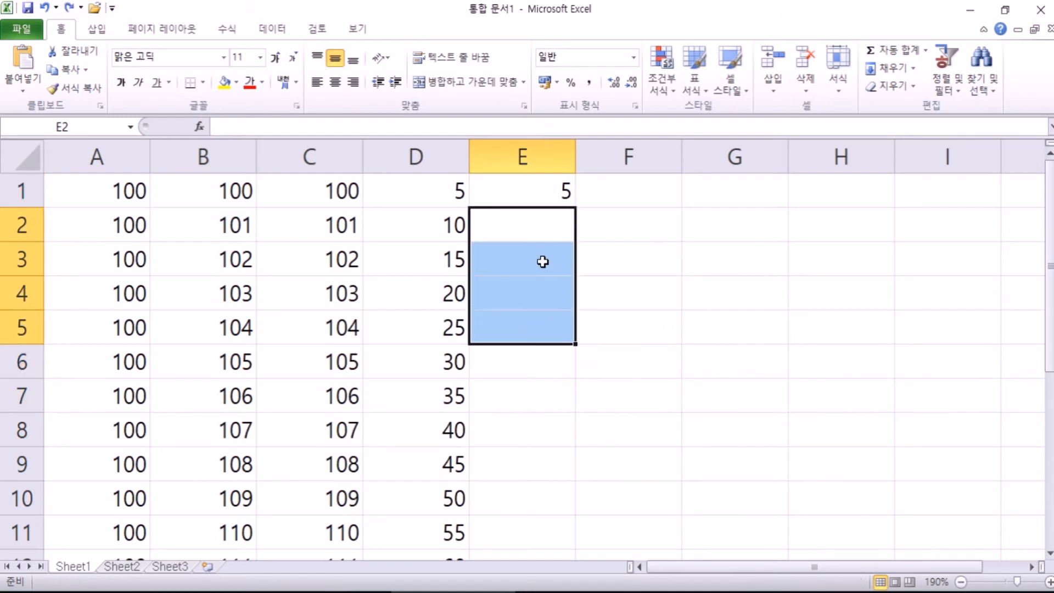
key(Delete)
Enter 7 in cell E2, below the 5 in E1
click(537, 195)
click(527, 214)
text(7)
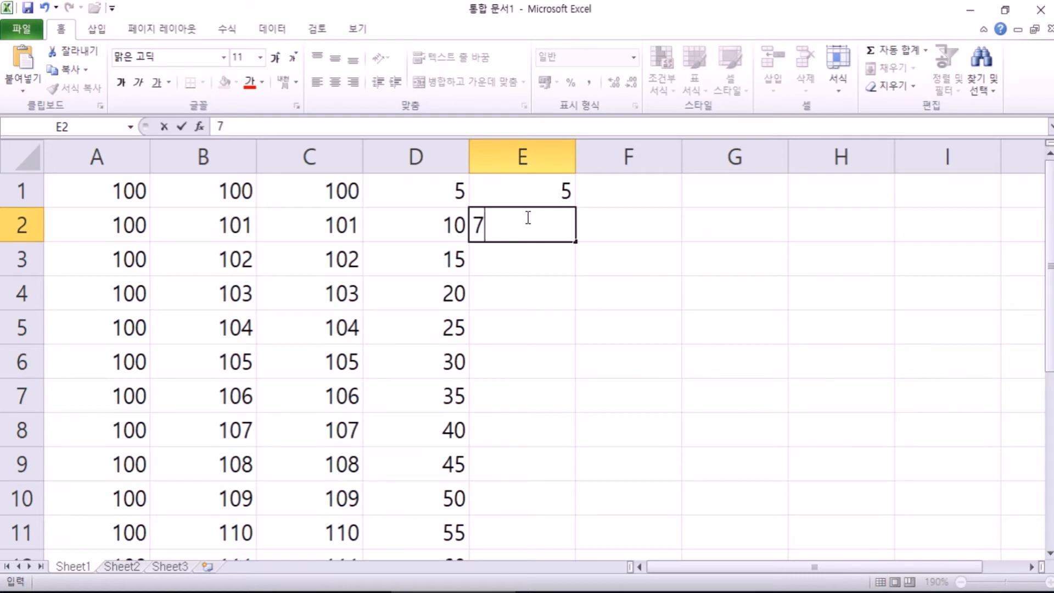
key(Return)
Auto-fill the E1:E2 pattern down to E20 as a series increasing by 2
drag(525, 204, 527, 227)
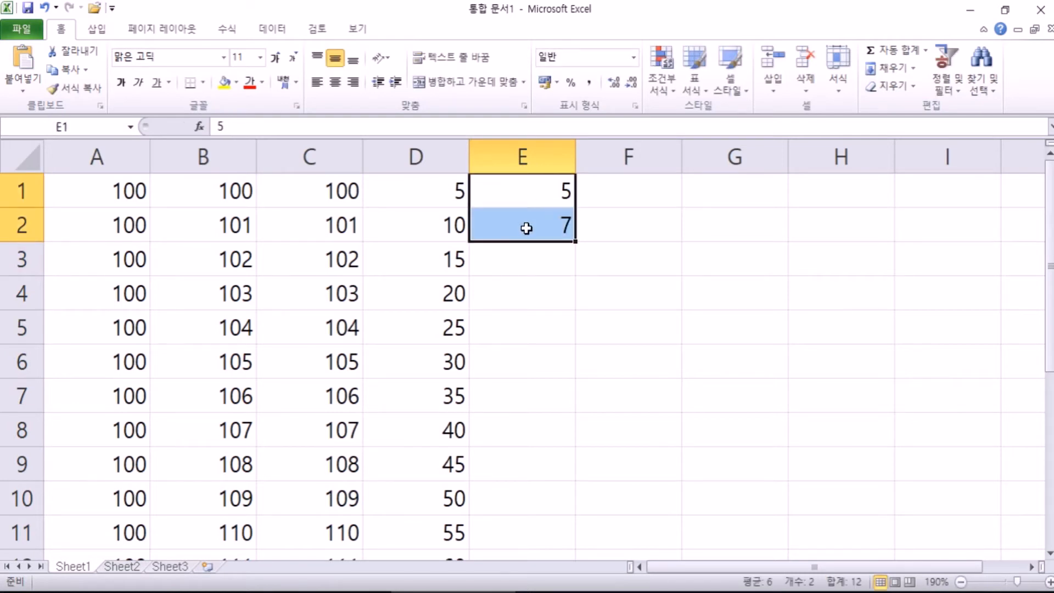
click(556, 256)
click(545, 301)
drag(558, 192, 574, 238)
click(579, 243)
double_click(579, 243)
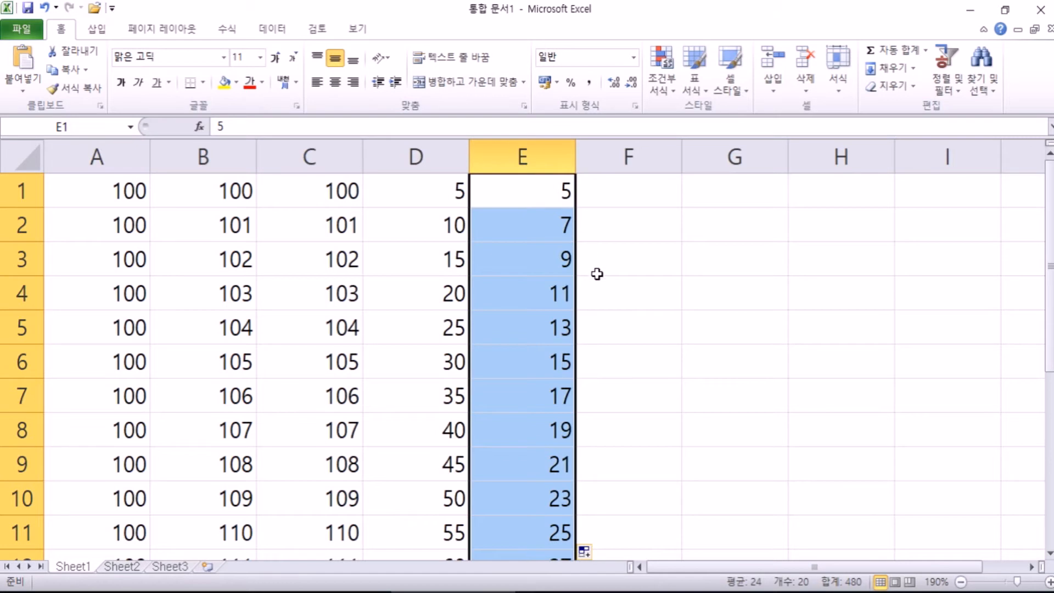
Undo the series fill below E2
key(ctrl+z)
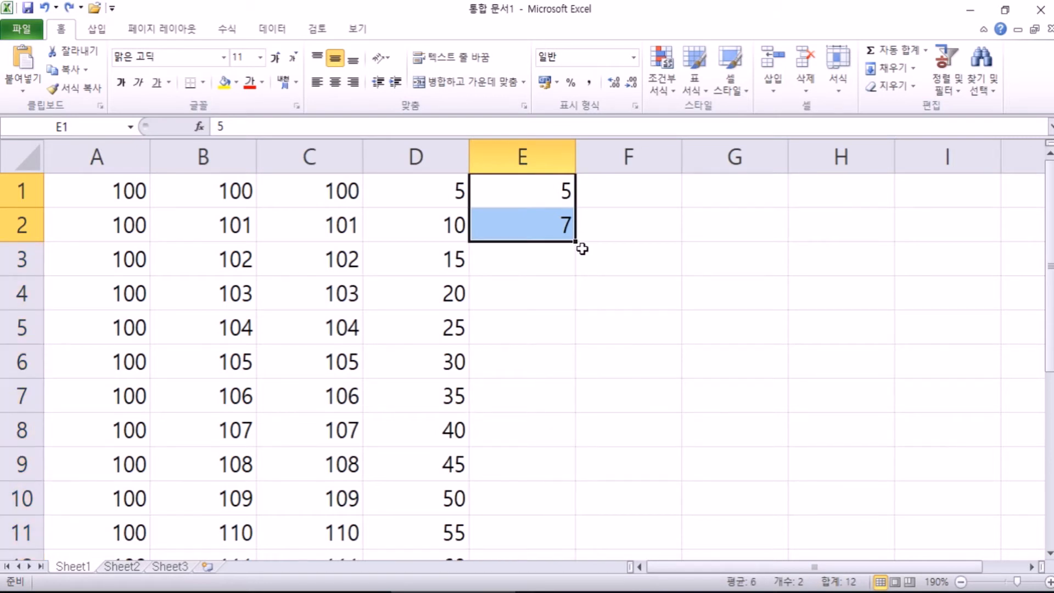
Try filling the E1:E2 pattern as repeating copies of 5 and 7 down to E9 and to E10, undoing each fill
drag(577, 244, 574, 473)
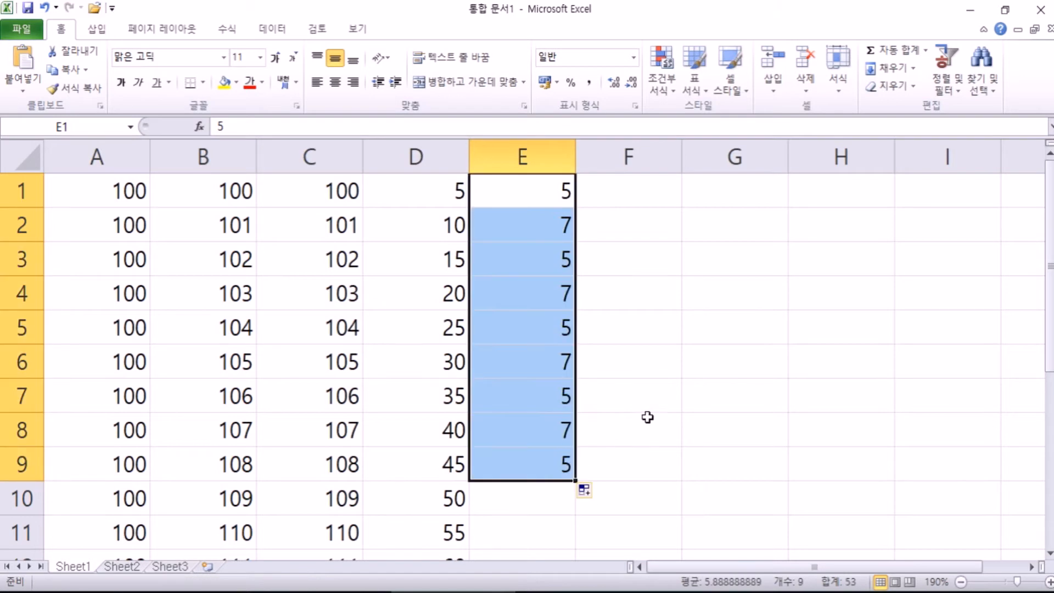
key(ctrl+z)
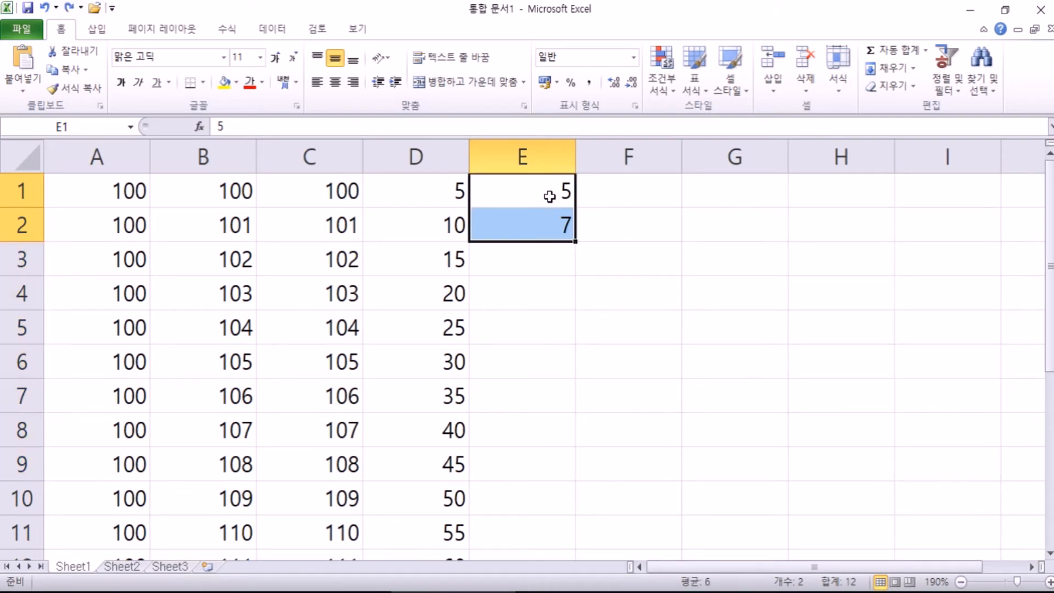
drag(571, 401, 571, 509)
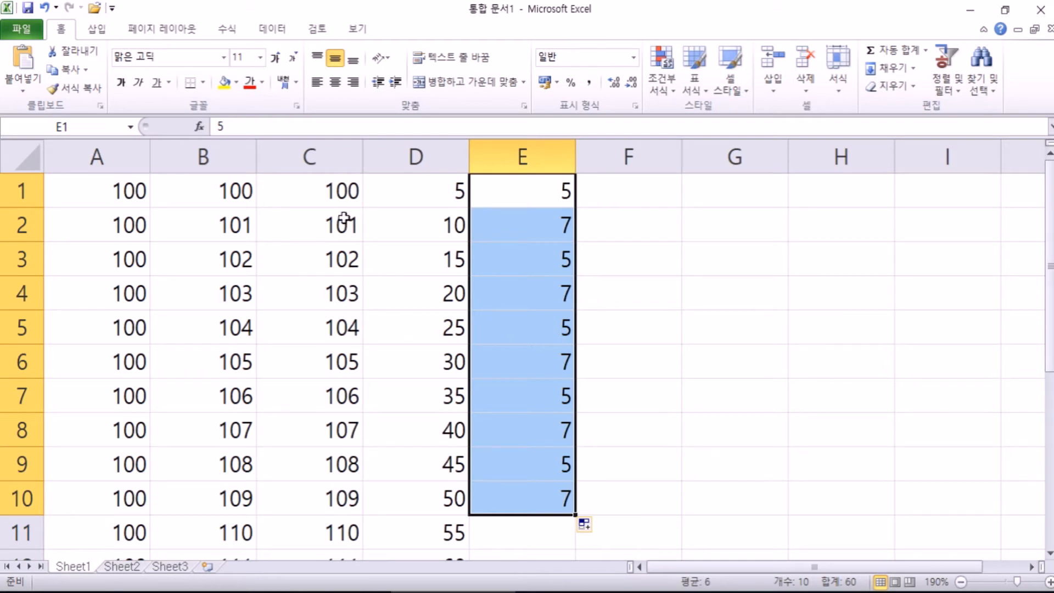
key(ctrl+z)
Auto-fill E1:E3, including the blank third cell, down to E20 as a series increasing by 2 with a gap every third row
drag(537, 192, 528, 265)
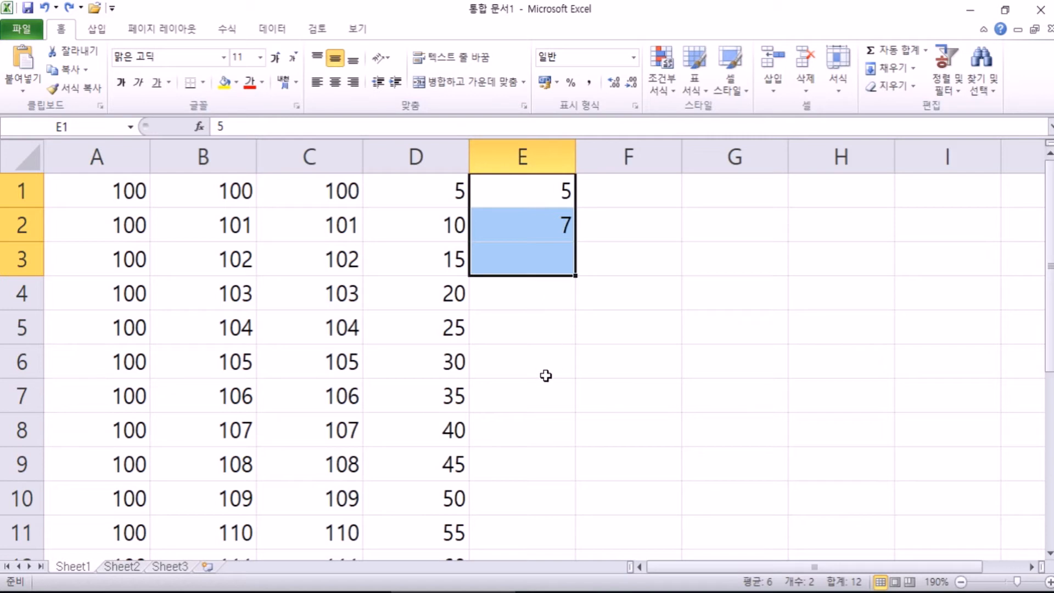
drag(575, 276, 571, 565)
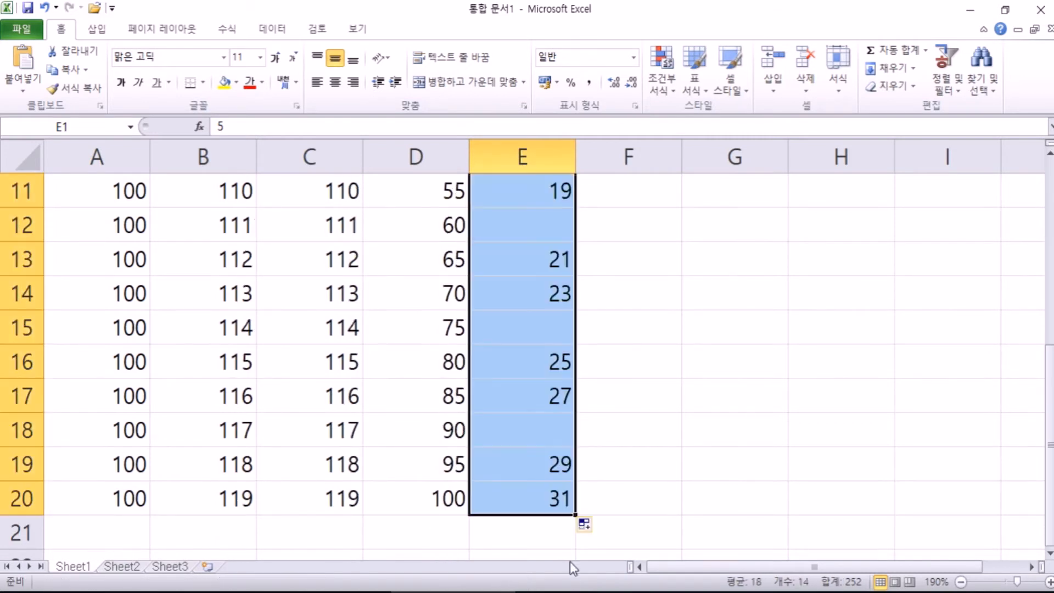
scroll(650, 532, up, 4)
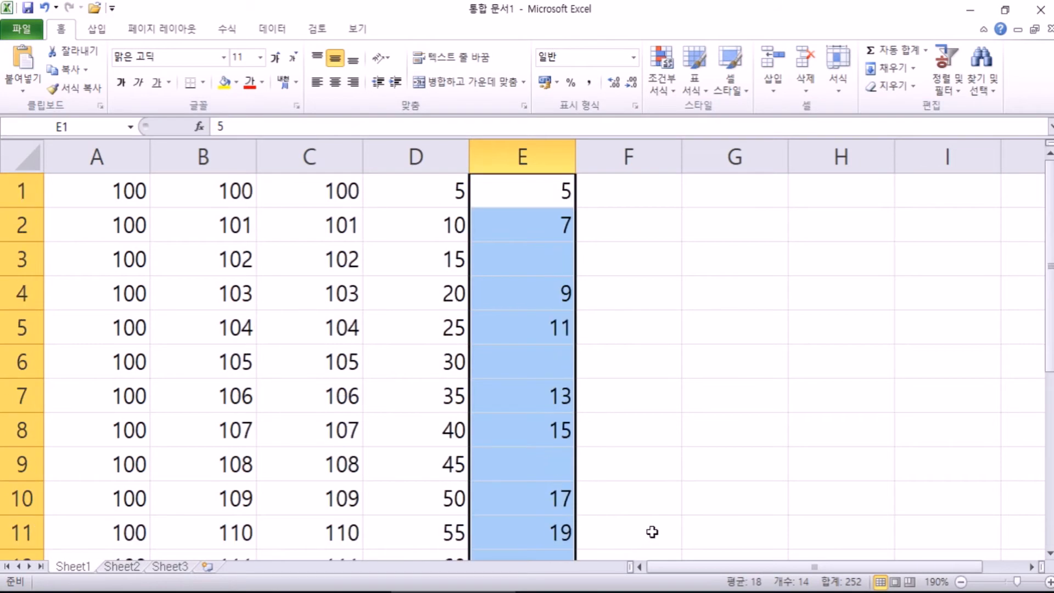
click(550, 258)
click(551, 294)
click(551, 327)
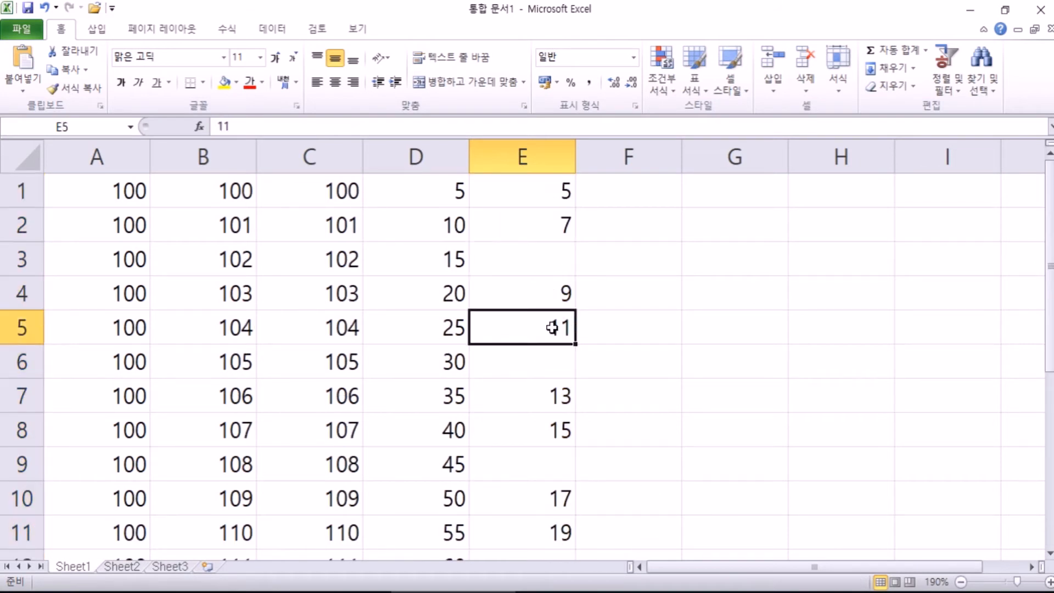
click(552, 358)
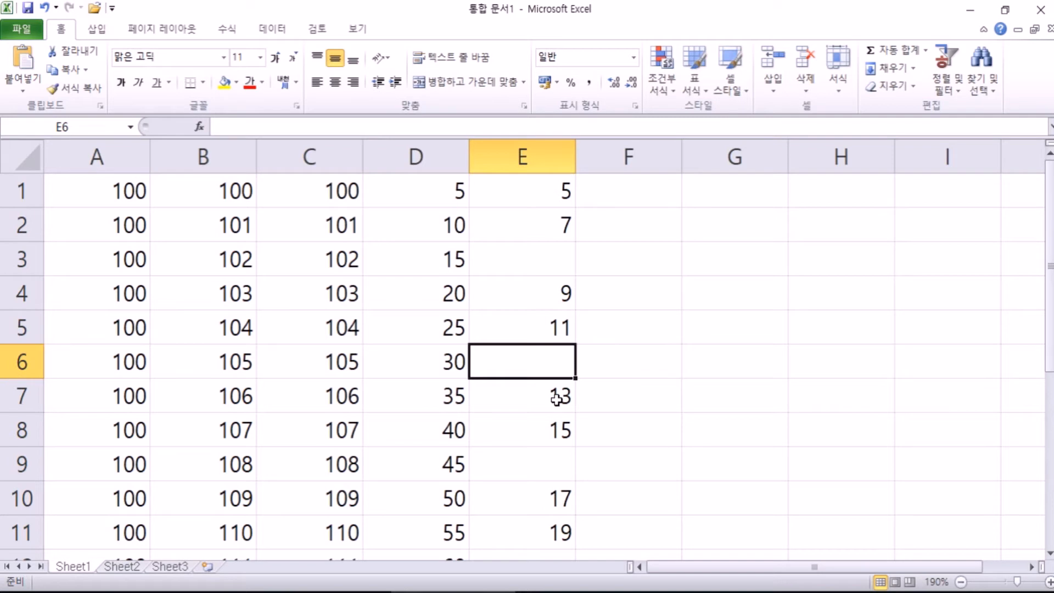
Enter 5 in cell F1 and 7 in cell F2
click(631, 181)
text(5)
key(Return)
text(7)
key(Return)
Fill F1:F3, including the blank cell, down to F20 as copies that repeat 5, 7 and an empty cell
drag(629, 180, 635, 270)
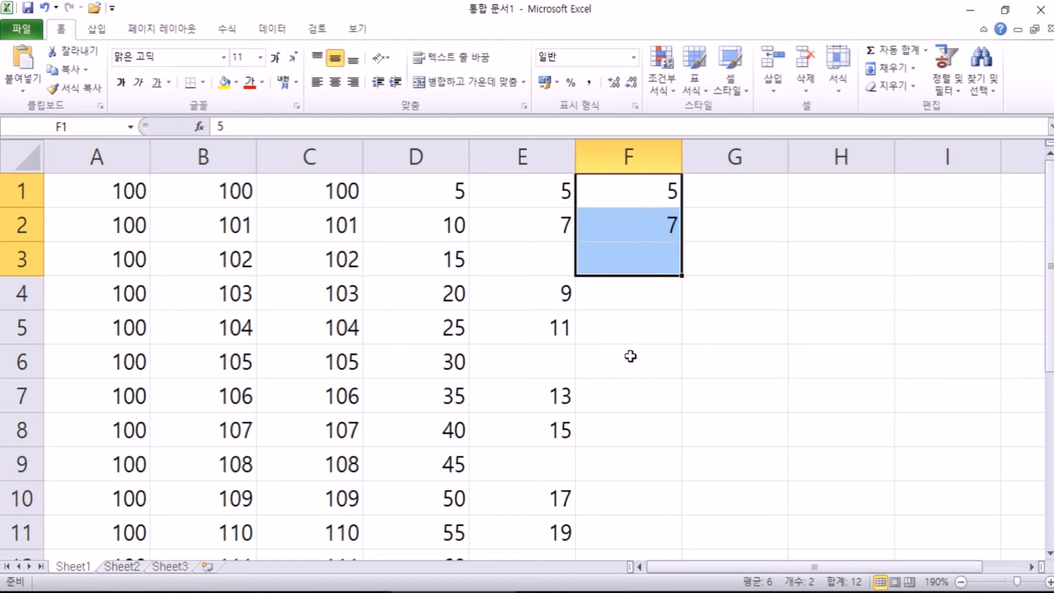
drag(682, 275, 682, 519)
scroll(686, 510, up, 4)
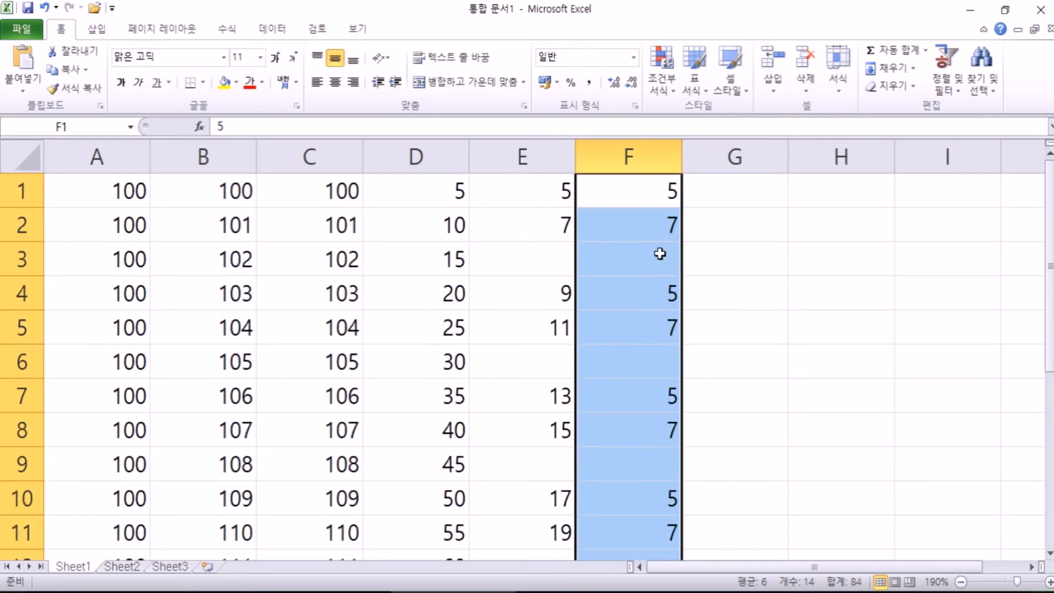
scroll(662, 430, down, 2)
scroll(662, 434, up, 2)
Select cell G1 in the empty column beside the filled data
click(743, 195)
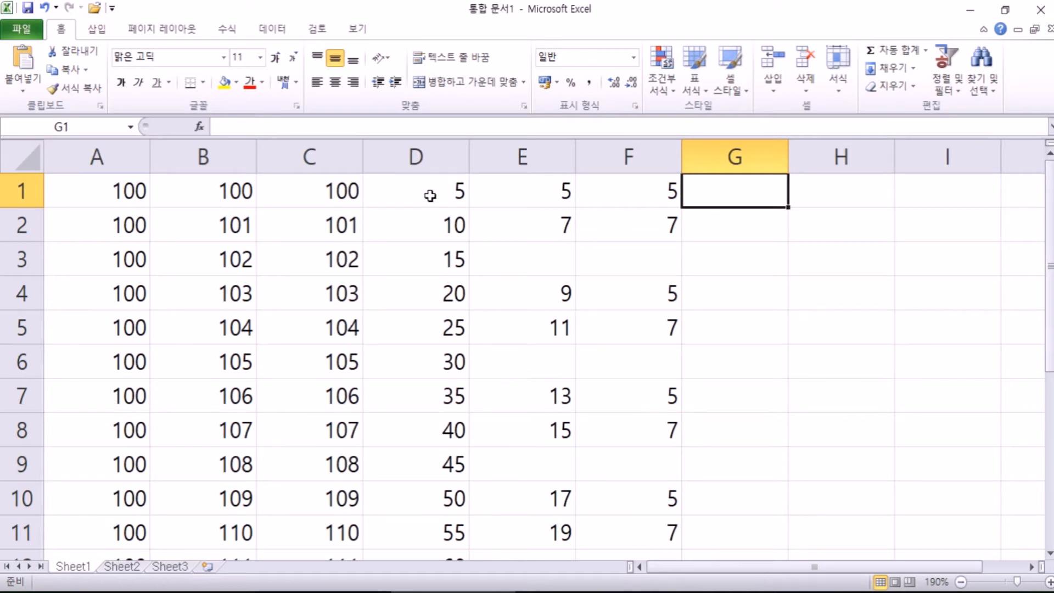
click(314, 183)
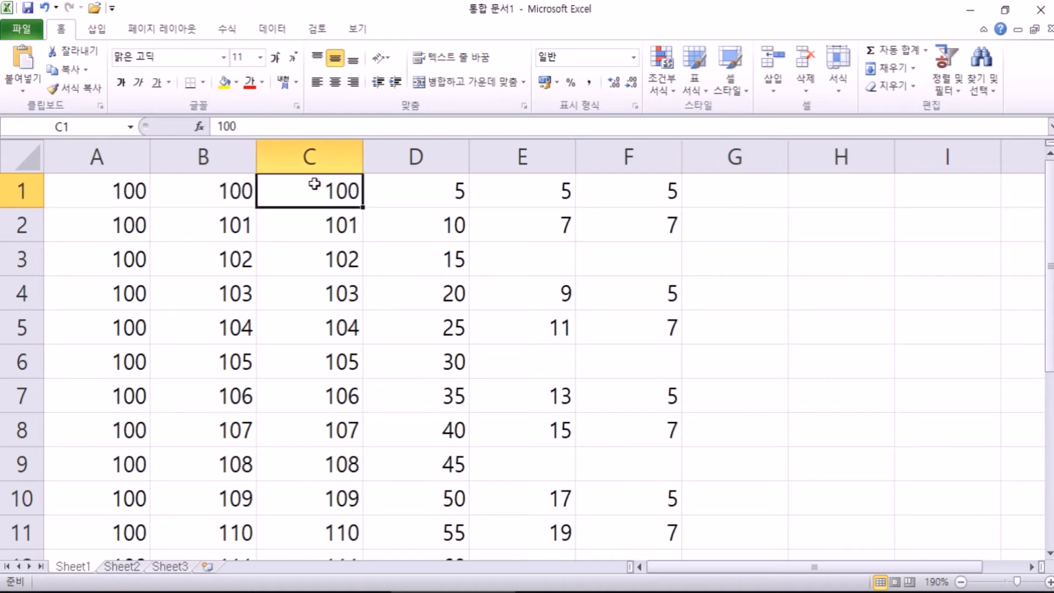
drag(541, 200, 538, 231)
click(755, 234)
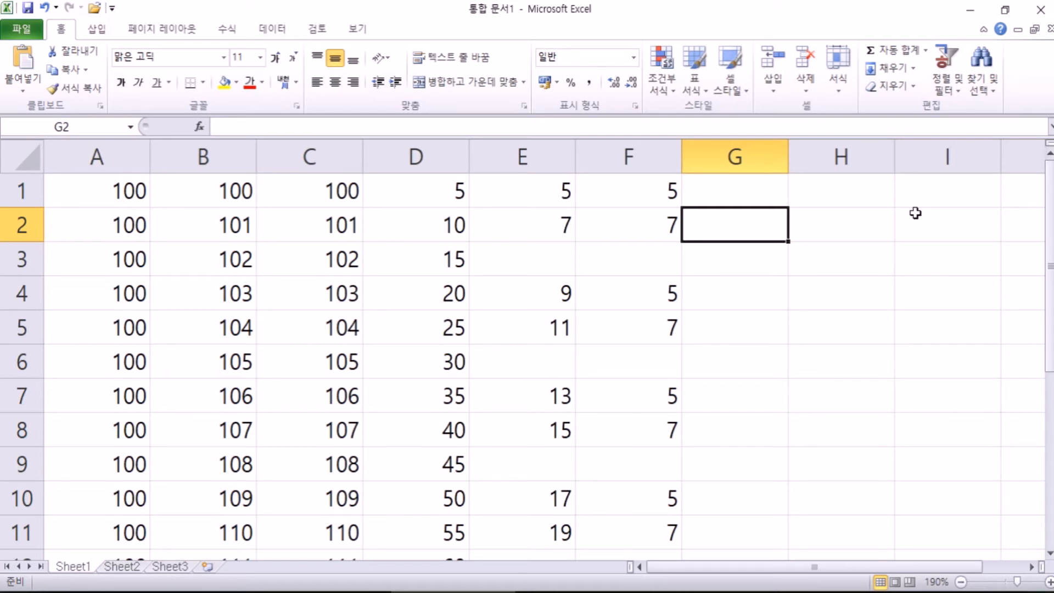
drag(938, 567, 979, 567)
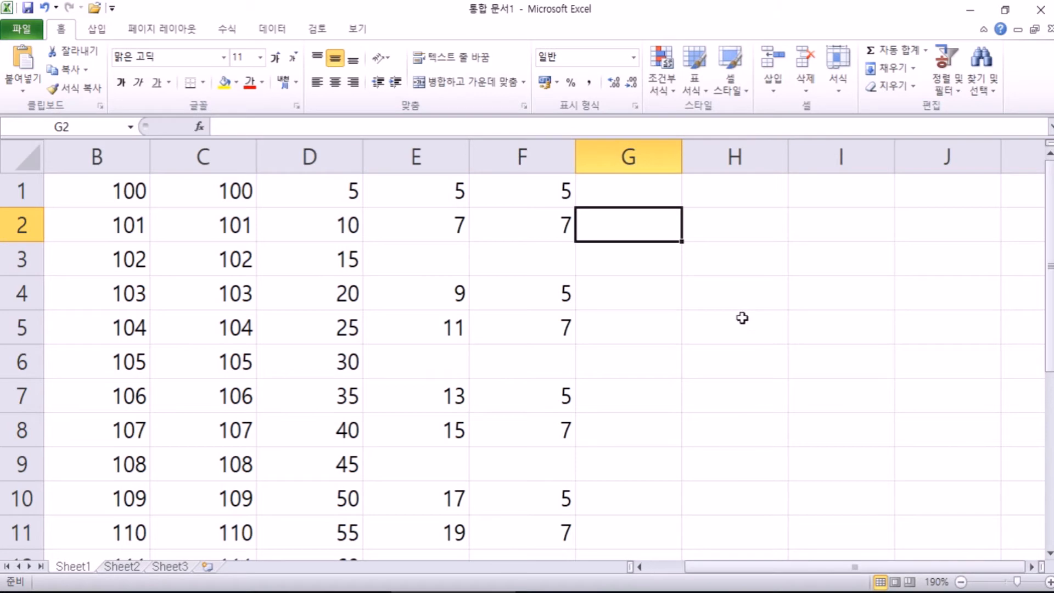
click(640, 189)
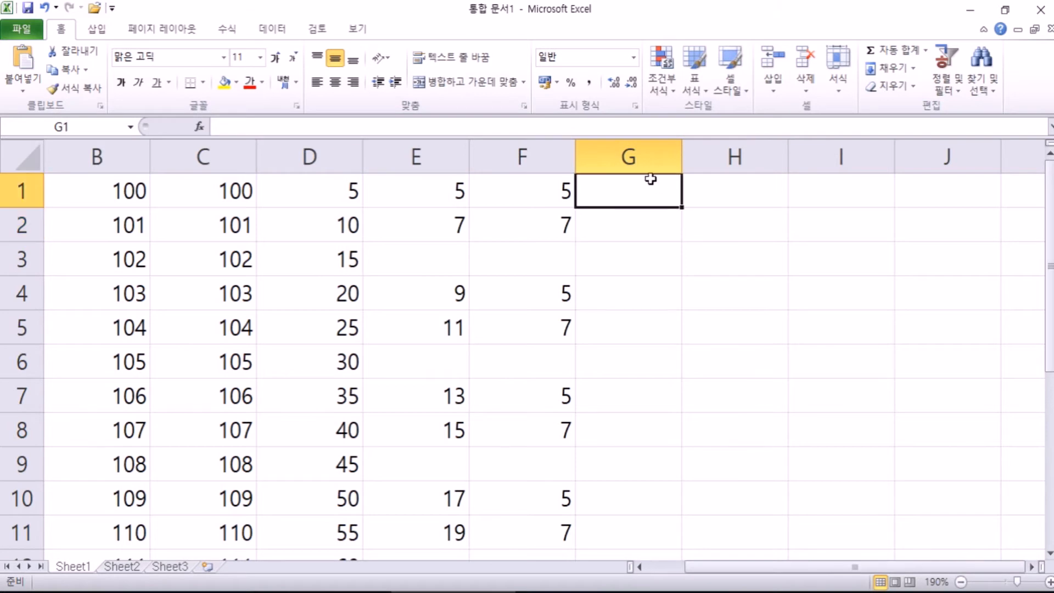
text(4-25)
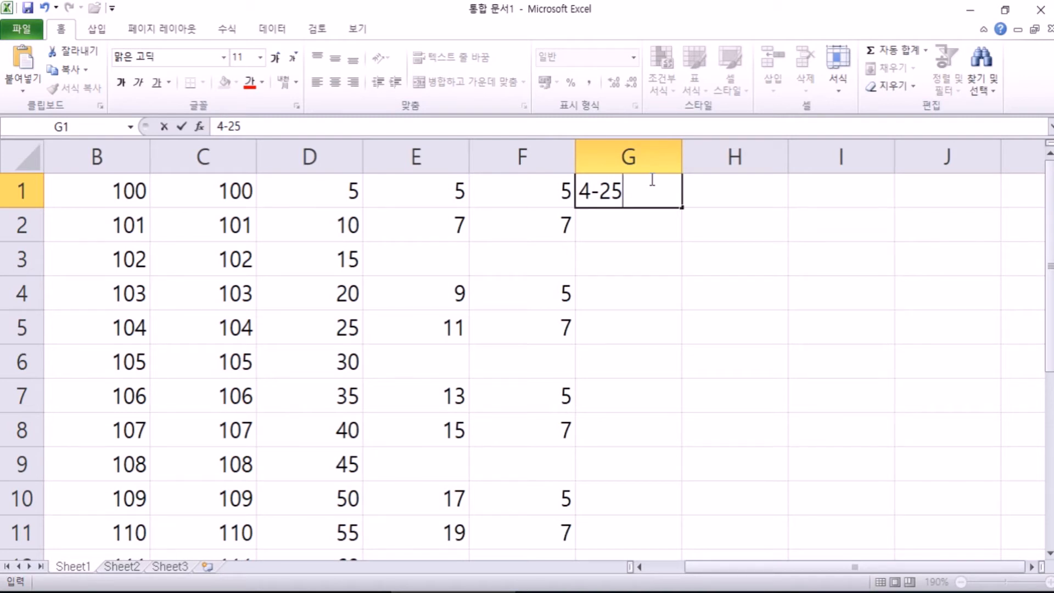
key(Escape)
text(2019-04-25)
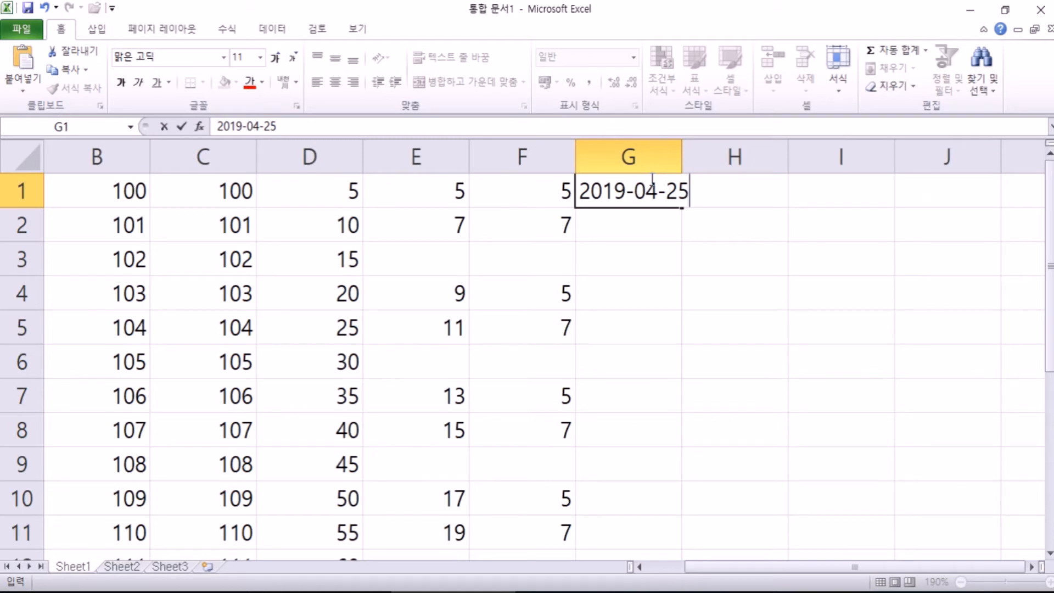
key(Escape)
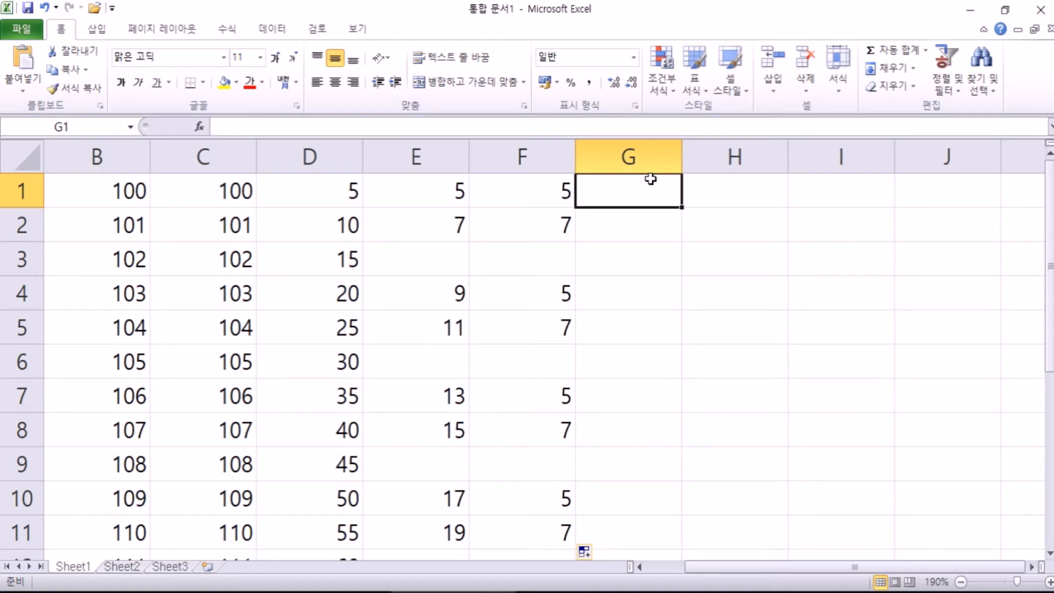
Enter the date 19-4-25 in cell G1 and select that cell again
text(19-4-25)
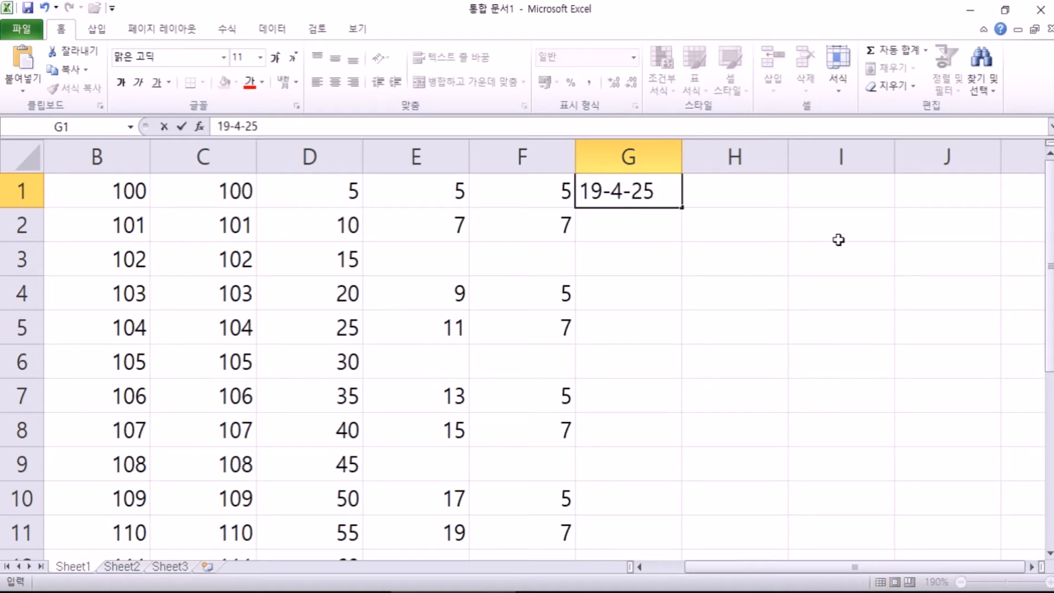
key(Return)
key(Up)
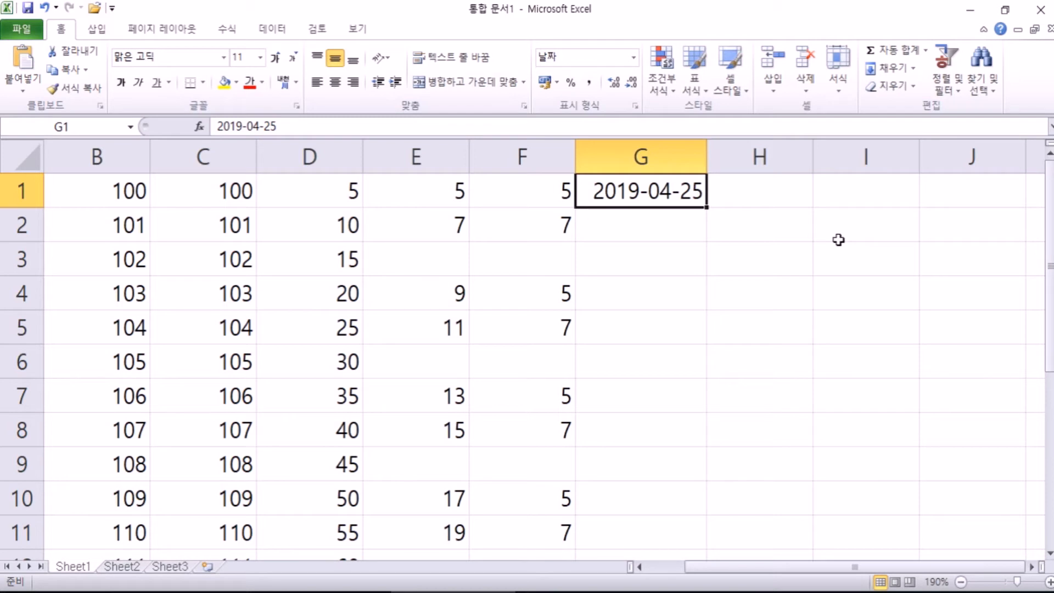
Auto-fill the date in G1 down to G20 as consecutive days
double_click(707, 208)
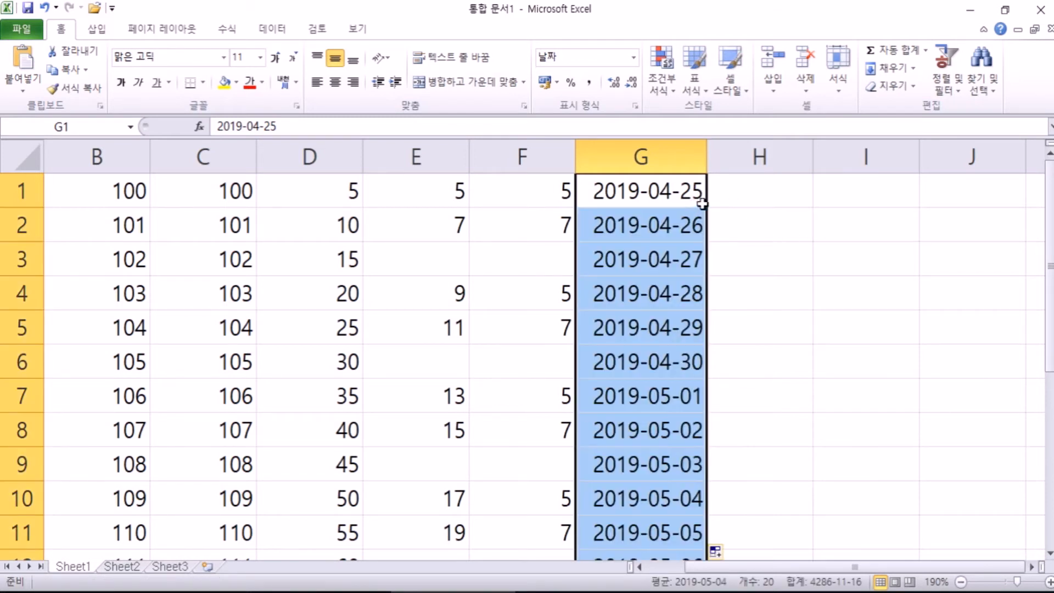
key(ctrl+z)
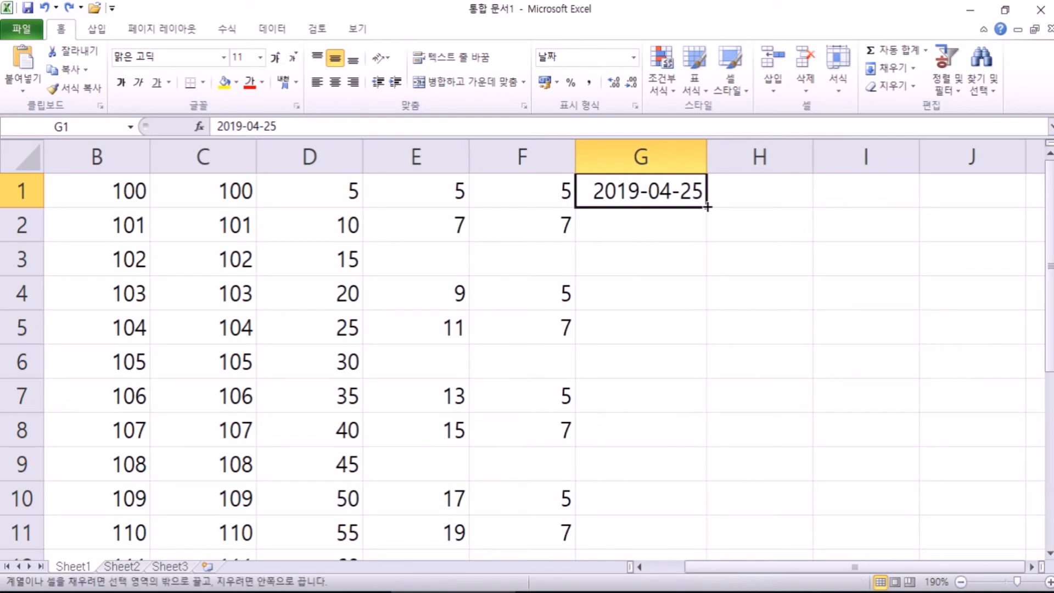
double_click(707, 207)
scroll(692, 271, down, 5)
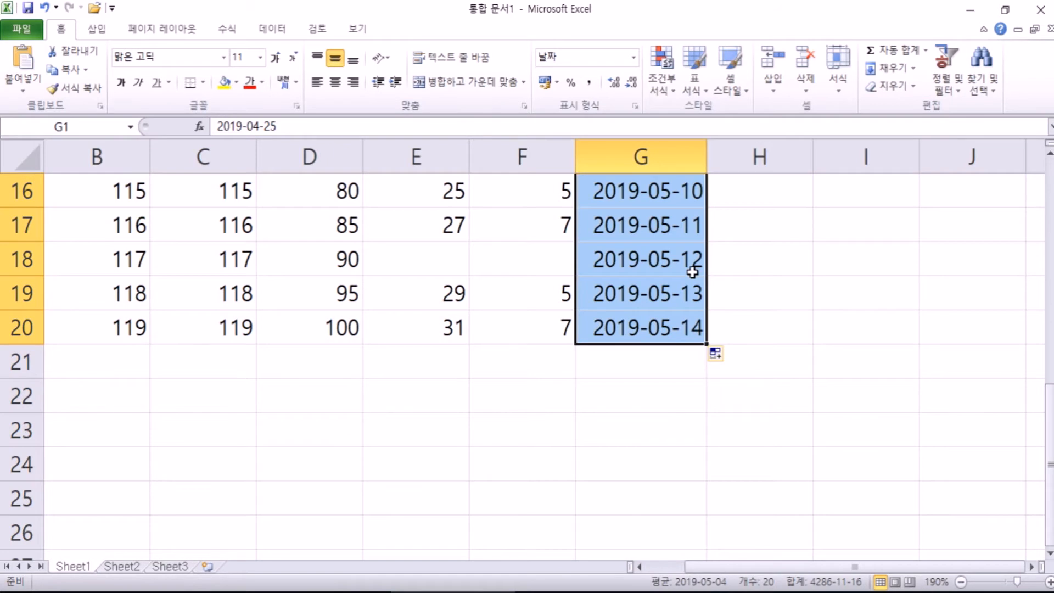
scroll(692, 272, up, 5)
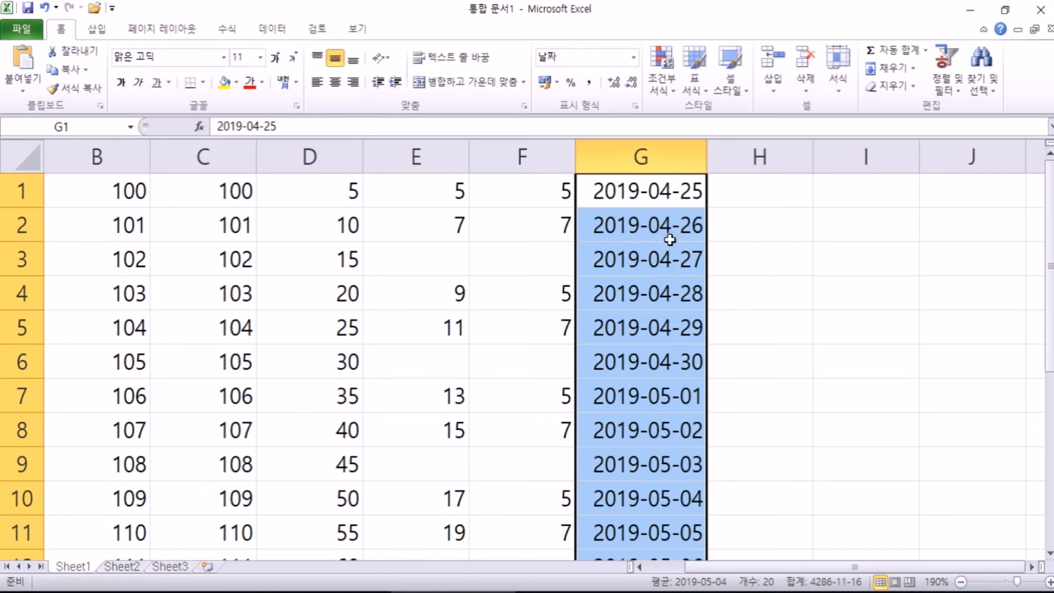
Insert the current date, 2019-04-25, in cell H1
click(789, 195)
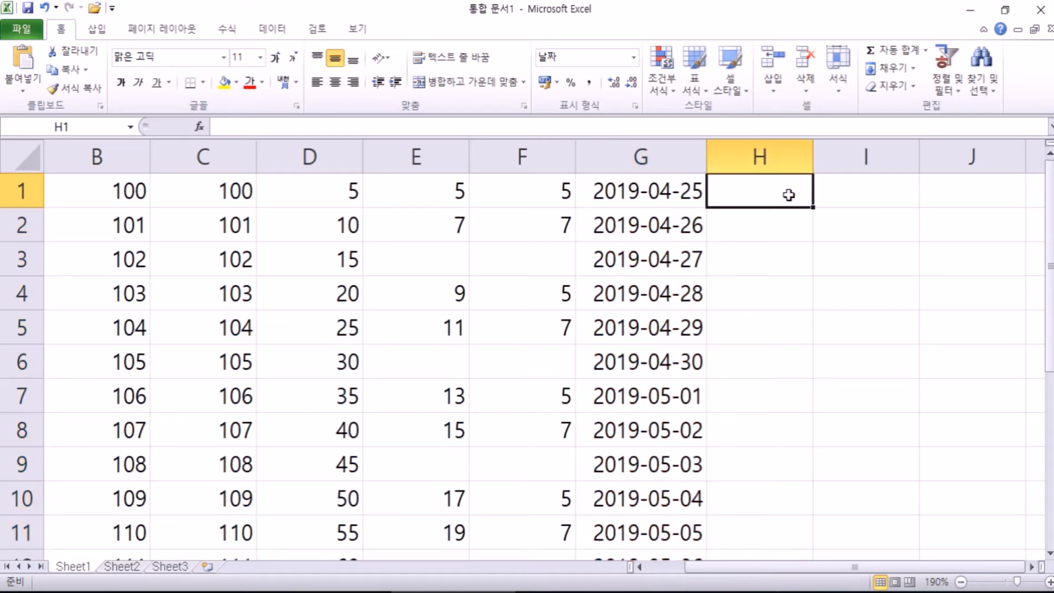
text(=)
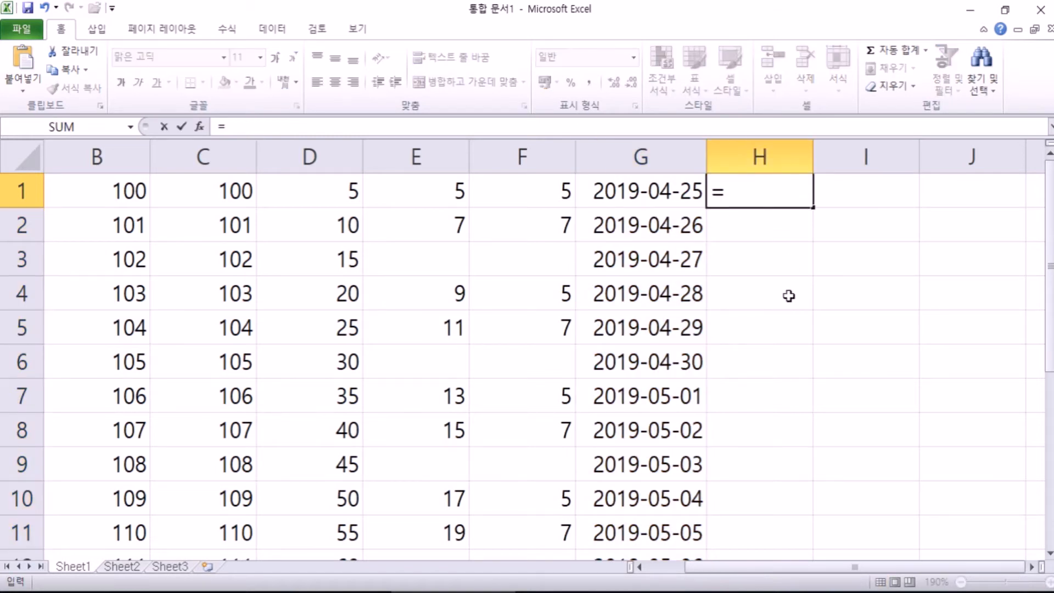
key(Escape)
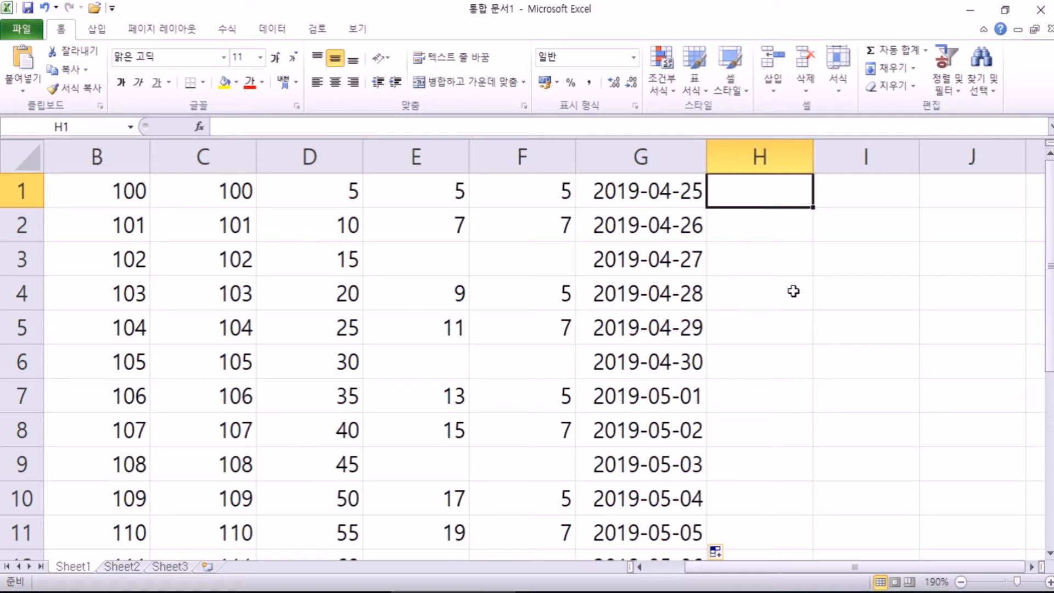
key(ctrl+semicolon)
key(Return)
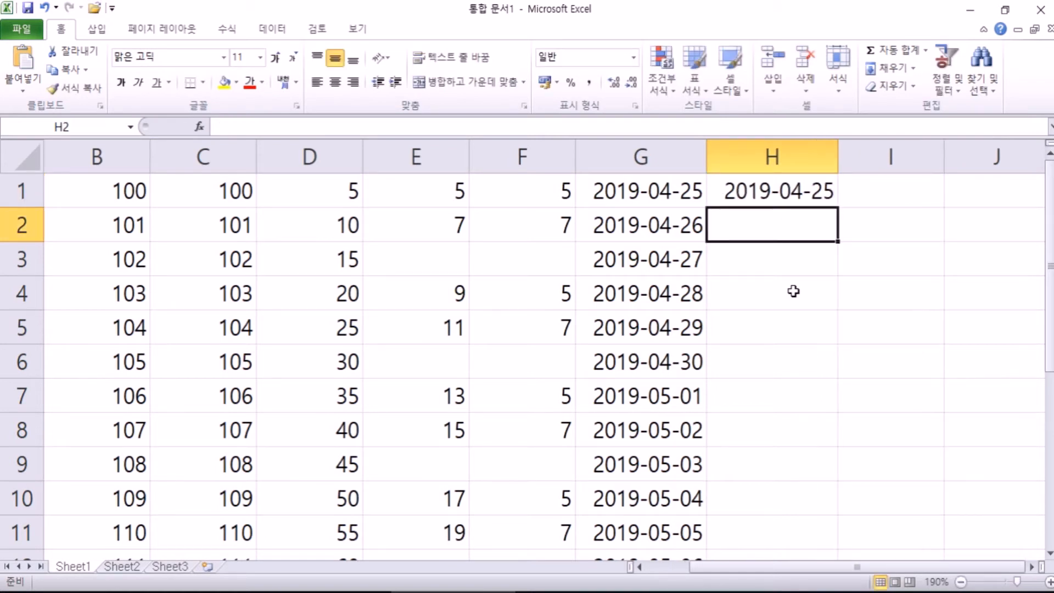
Auto-fill the date in H1 down to H20 as a daily series
click(783, 195)
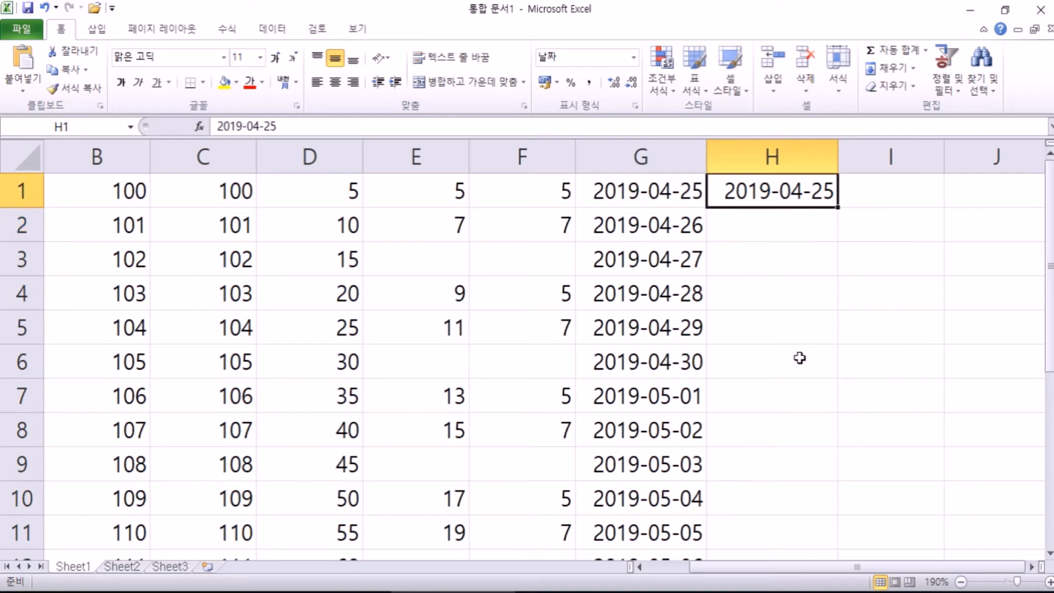
double_click(839, 209)
scroll(762, 372, down, 5)
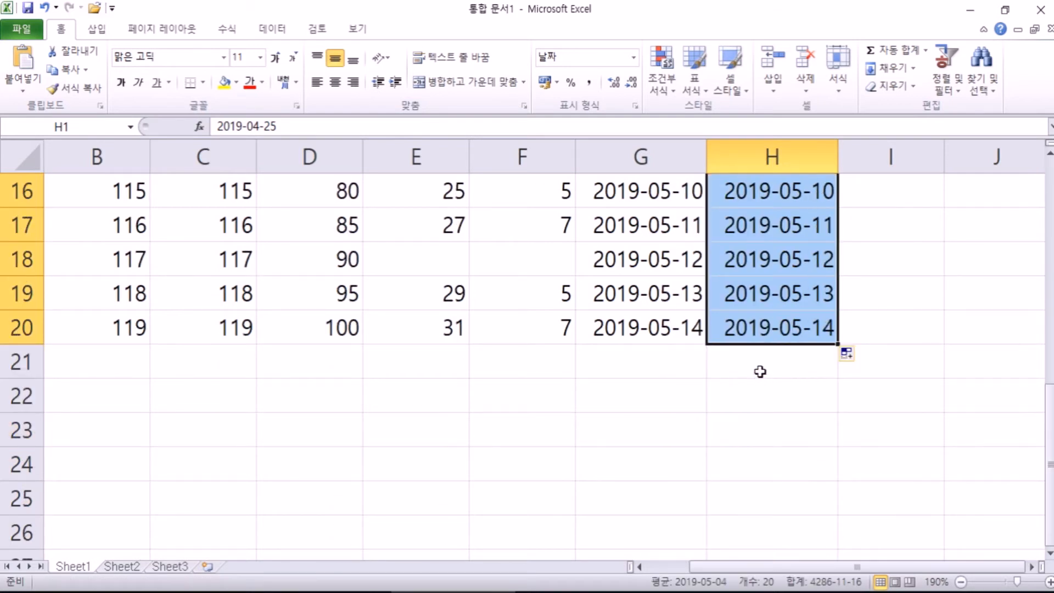
scroll(760, 370, down, 1)
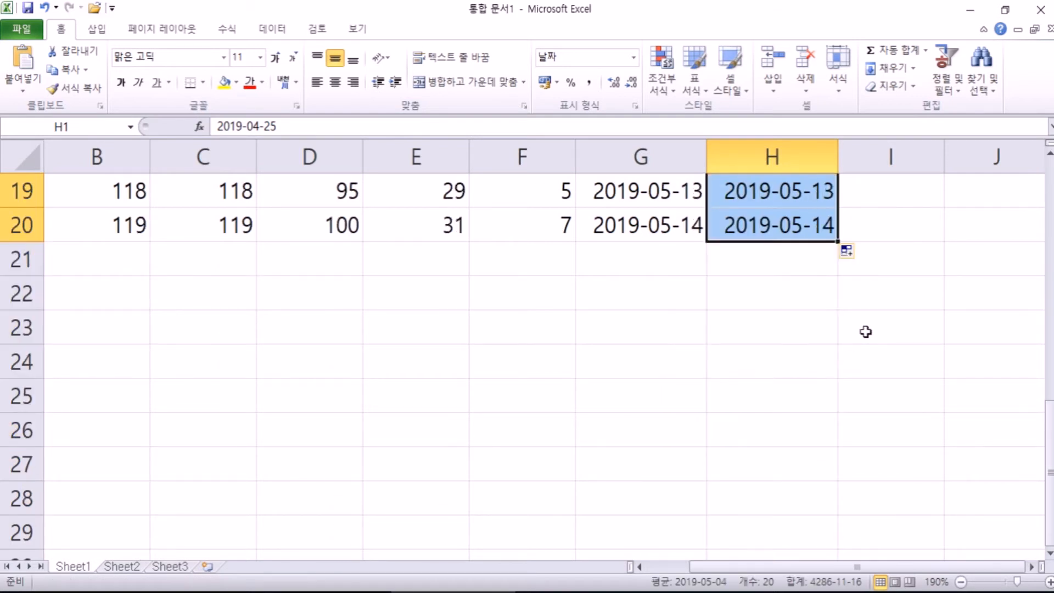
Change the H1:H20 fill to copied cells so every row repeats the first date
click(850, 254)
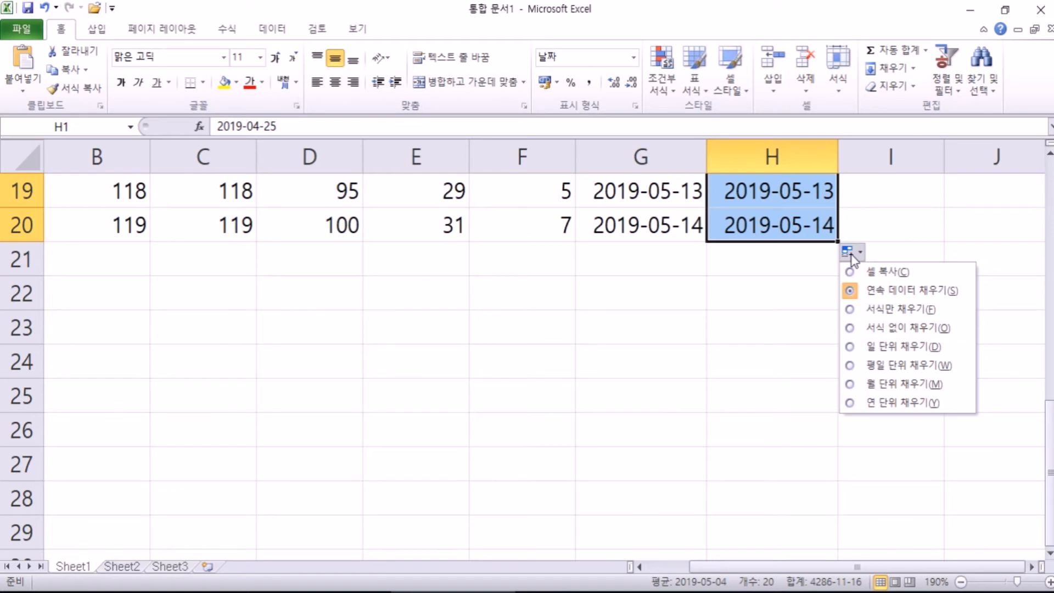
click(856, 271)
scroll(824, 313, down, 5)
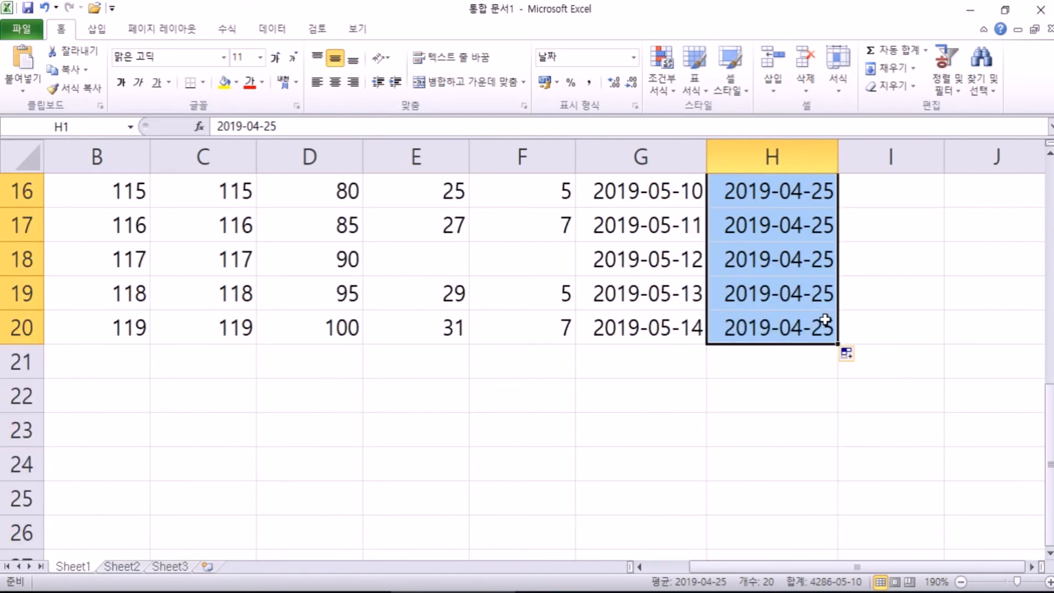
Change the H1:H20 date fill to a monthly series (월 단위 채우기)
click(848, 354)
scroll(893, 333, down, 2)
scroll(893, 334, up, 2)
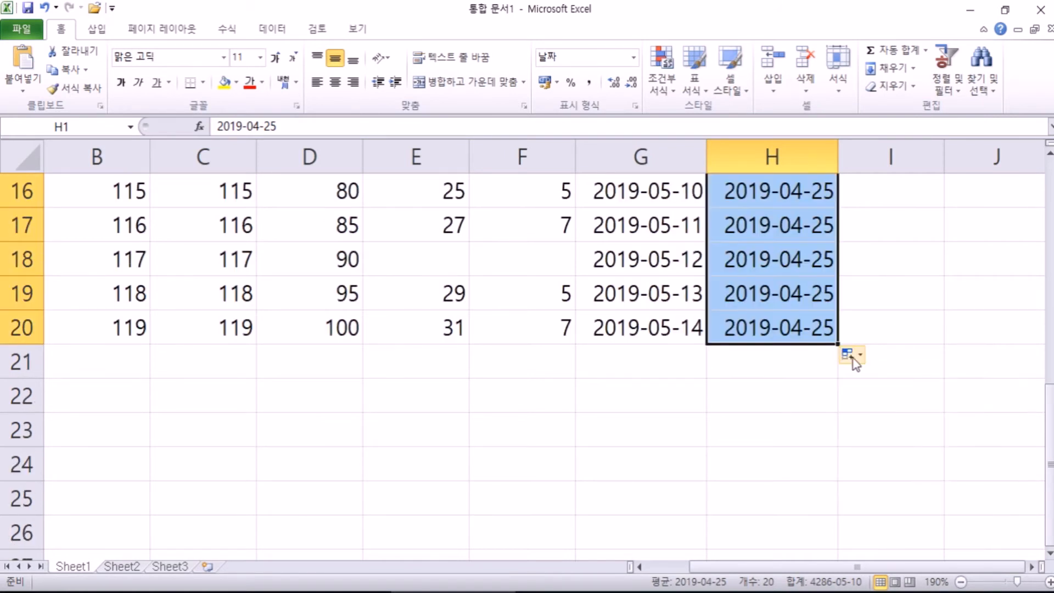
click(848, 355)
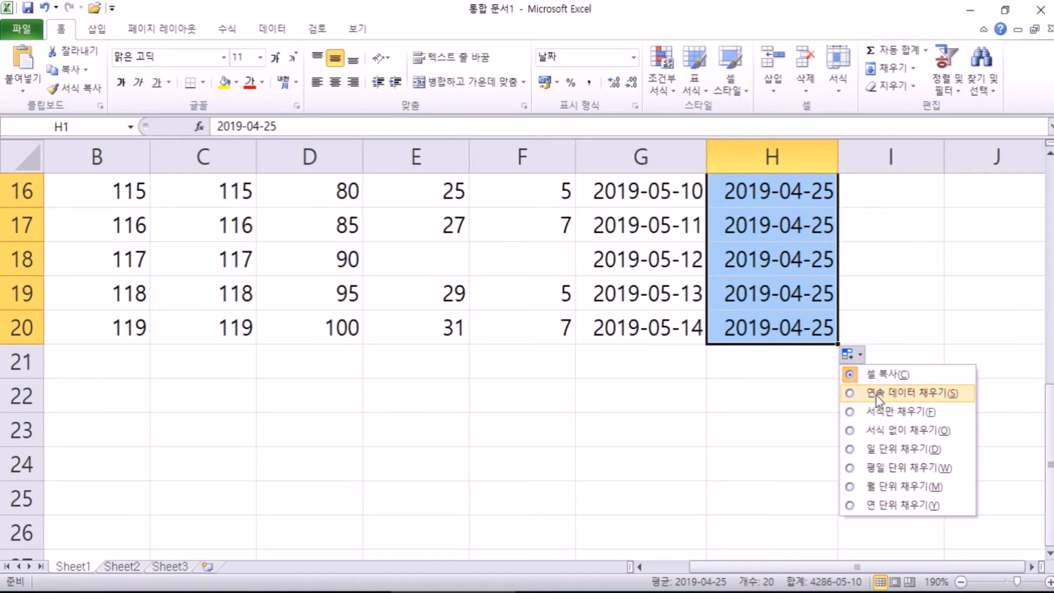
click(860, 488)
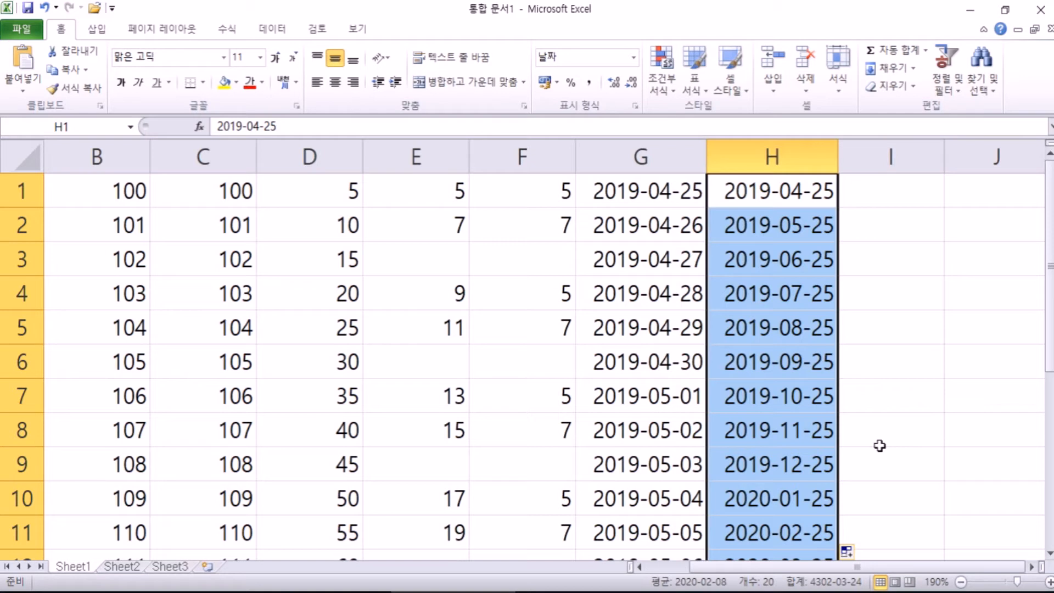
Change the H1:H20 date fill to a yearly series (연 단위 채우기)
scroll(844, 439, down, 1)
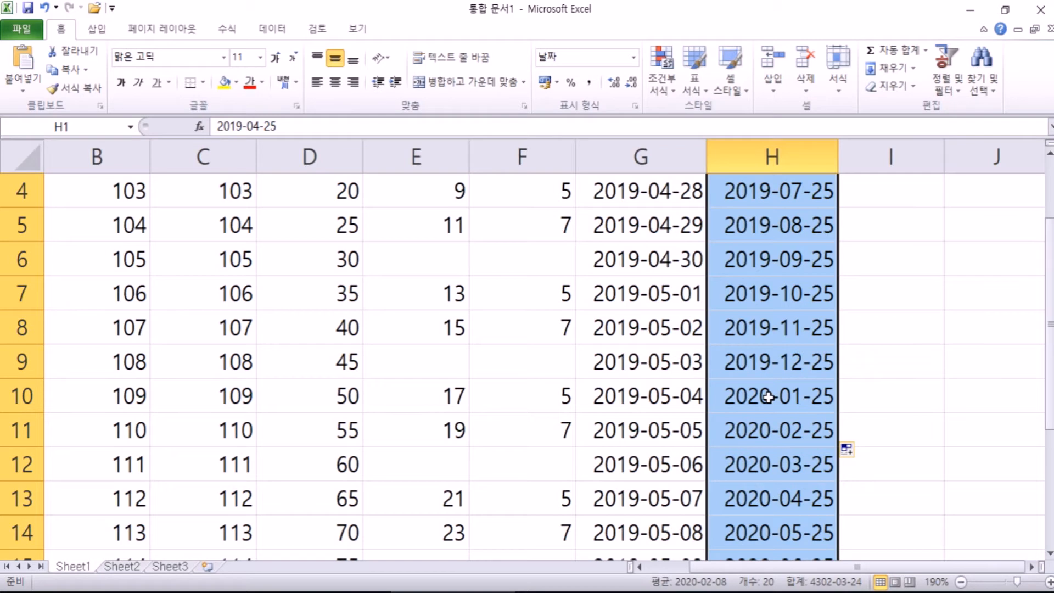
scroll(767, 396, down, 4)
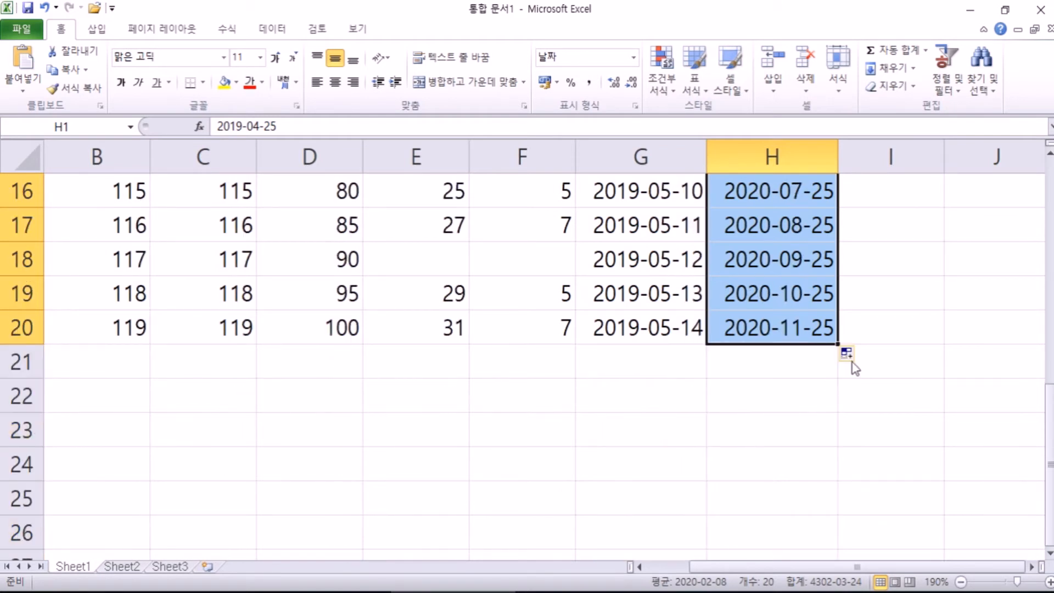
click(847, 354)
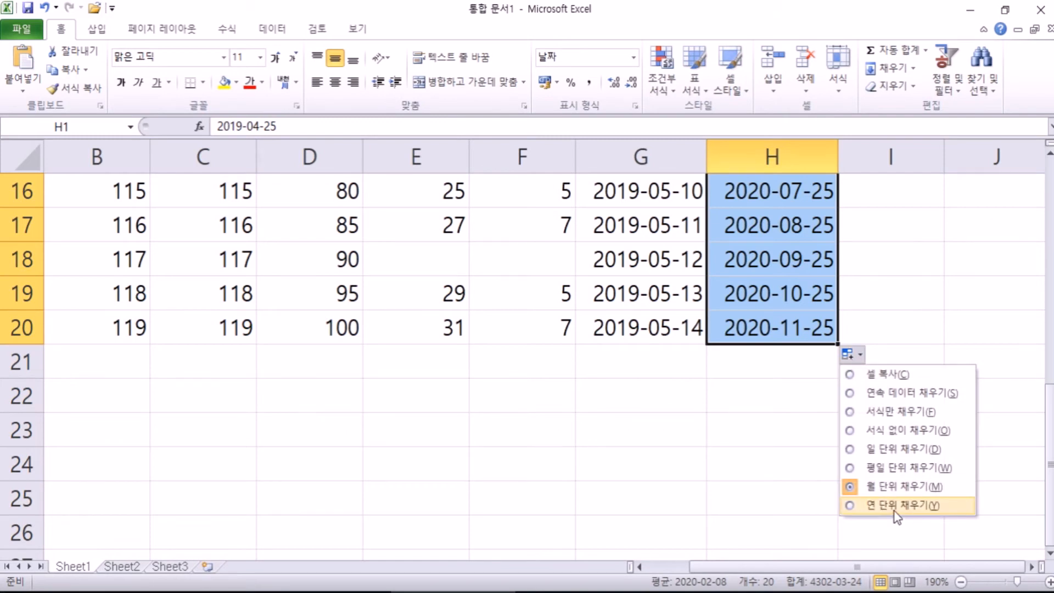
click(895, 506)
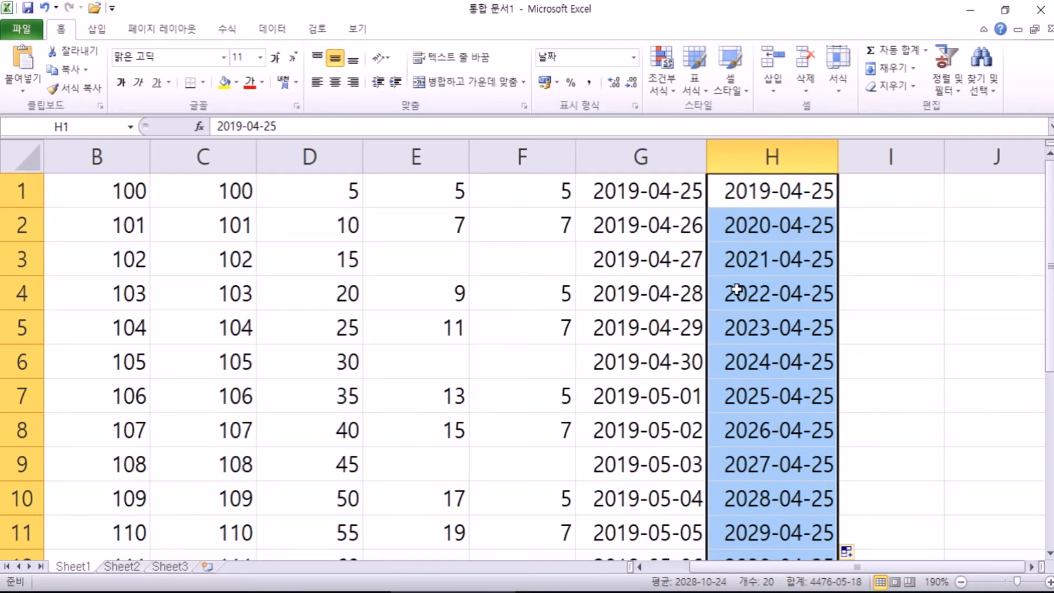
Change the H1:H20 date fill to a weekdays-only series (평일 단위 채우기)
scroll(807, 360, down, 4)
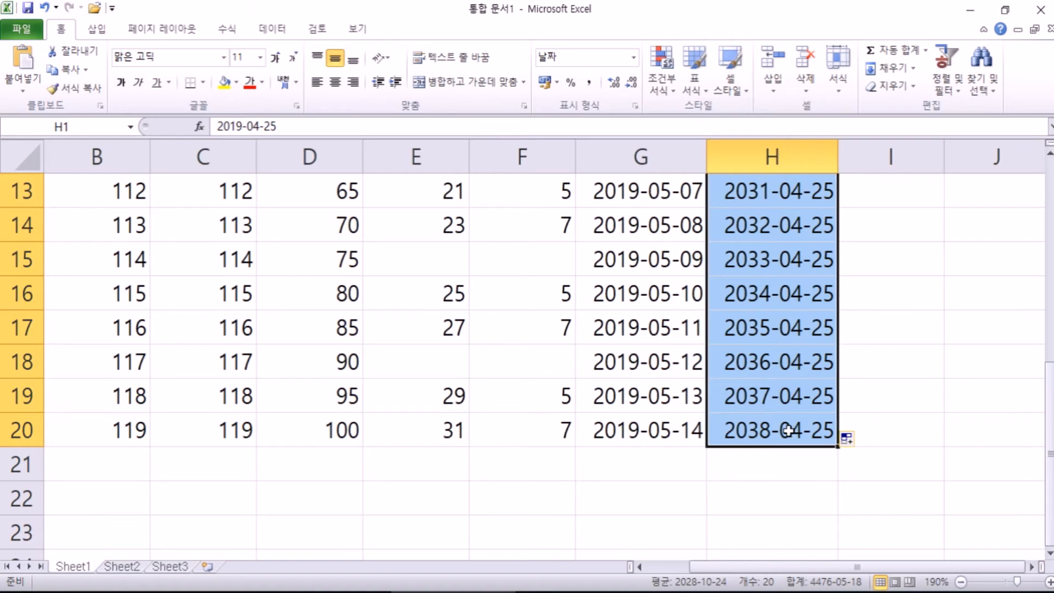
scroll(788, 431, up, 4)
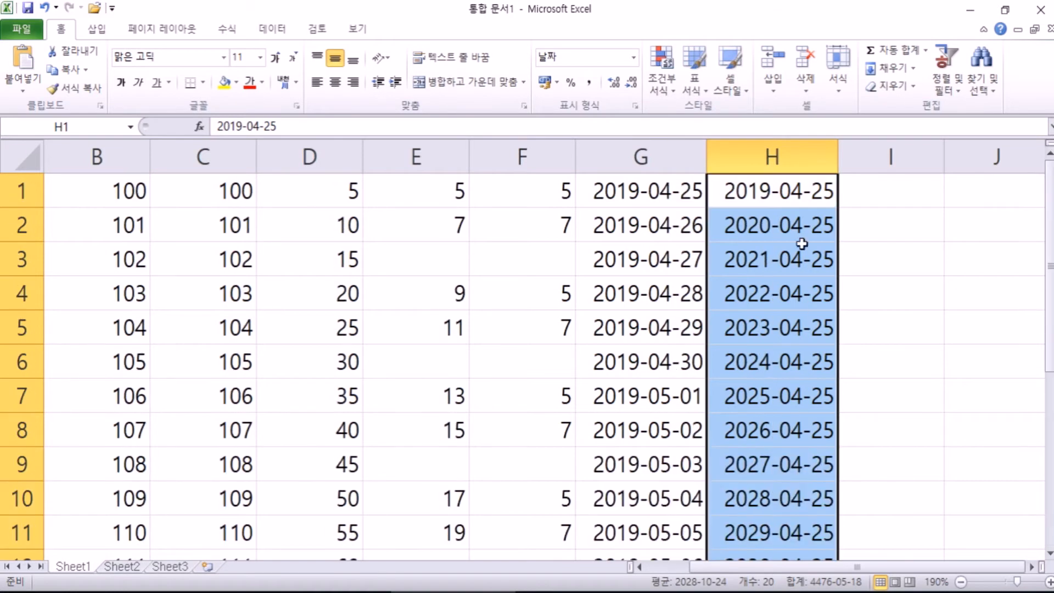
scroll(826, 339, down, 2)
scroll(826, 338, down, 4)
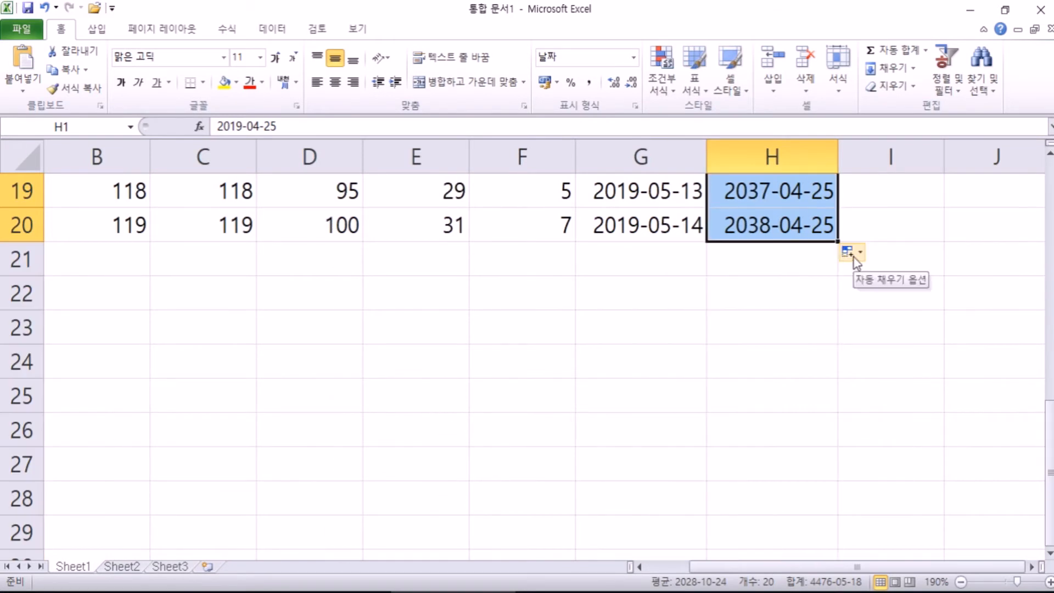
click(851, 253)
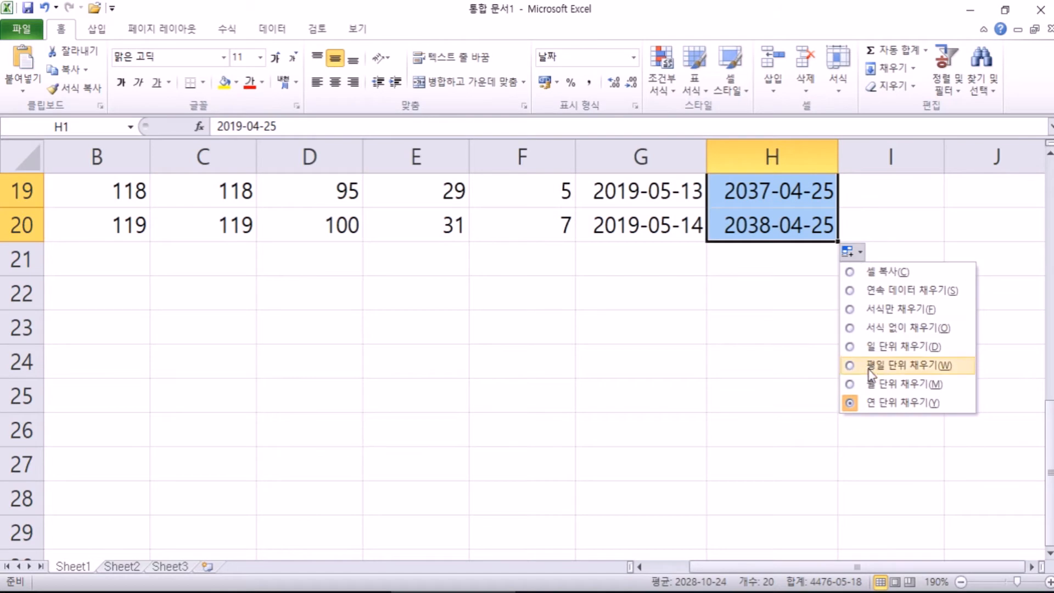
click(854, 366)
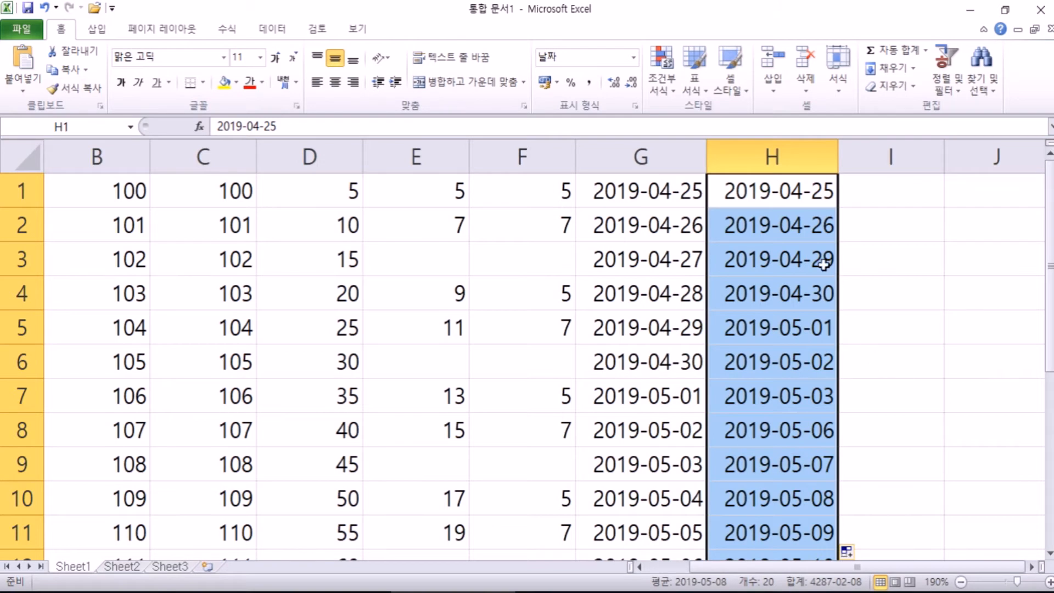
Examine the weekday dates in column H against the daily dates in column G, checking where weekends are skipped
click(792, 195)
click(795, 228)
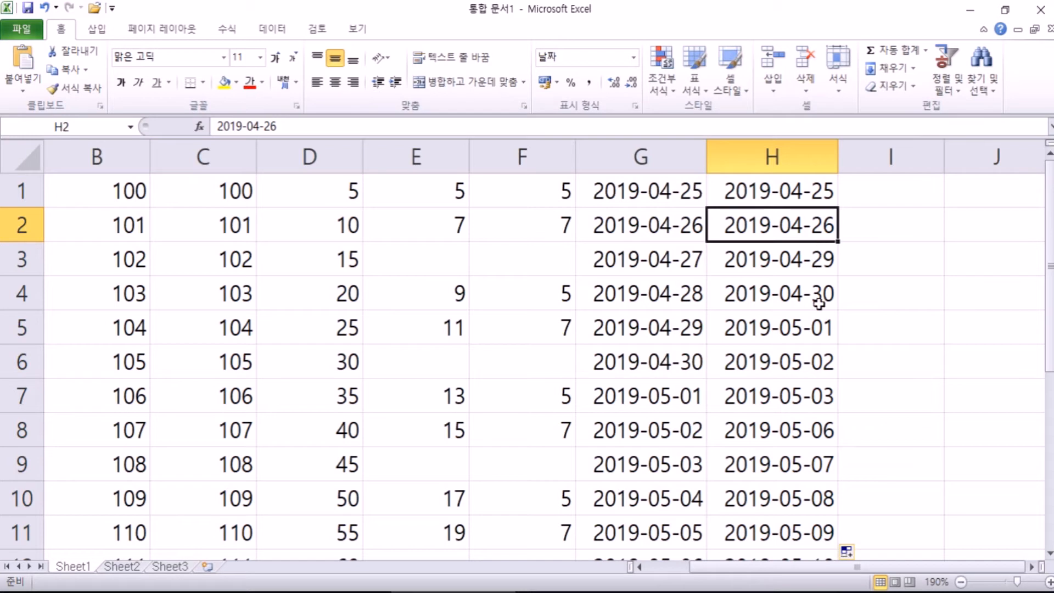
drag(813, 275, 812, 400)
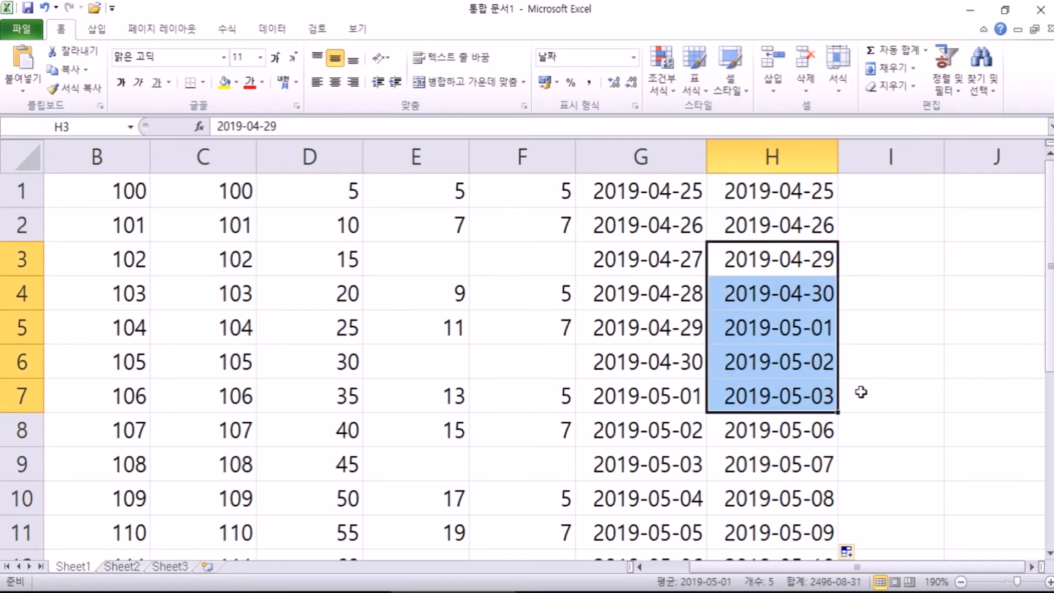
scroll(823, 335, down, 2)
scroll(804, 266, up, 2)
click(799, 195)
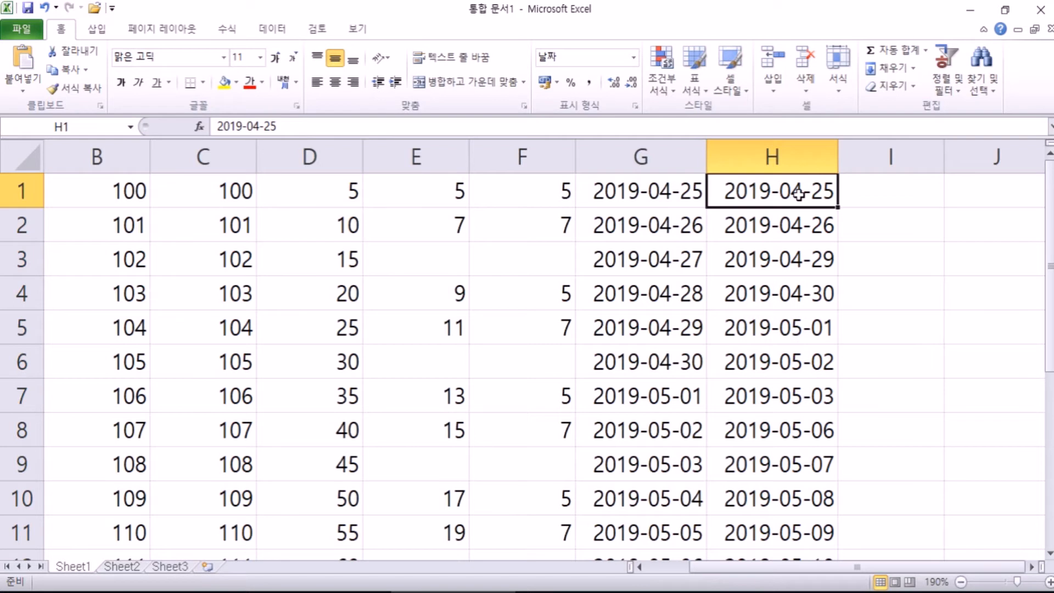
drag(799, 193, 801, 393)
scroll(818, 329, down, 1)
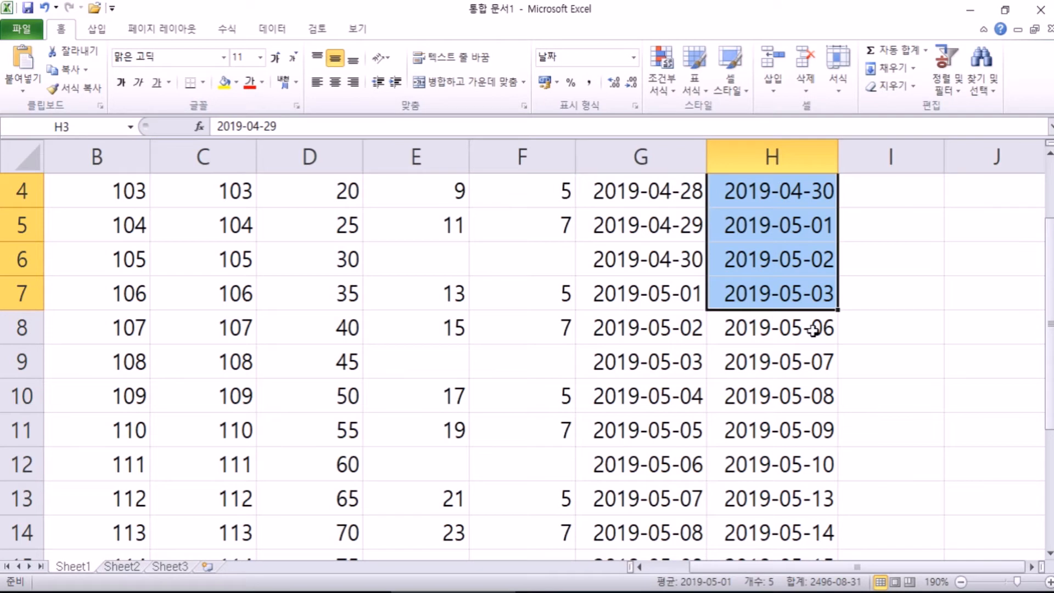
click(813, 329)
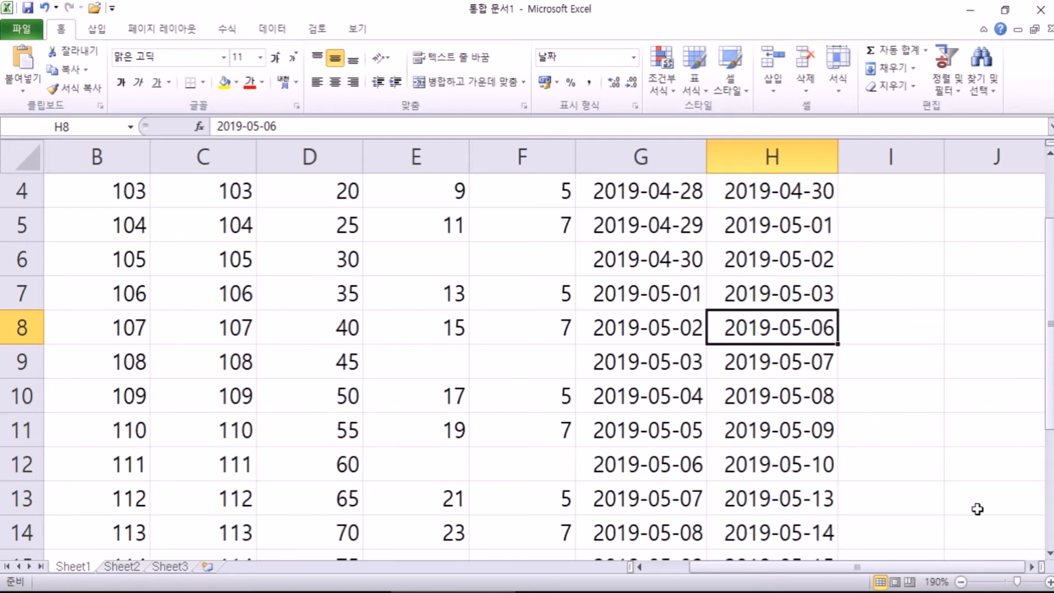
scroll(865, 451, down, 4)
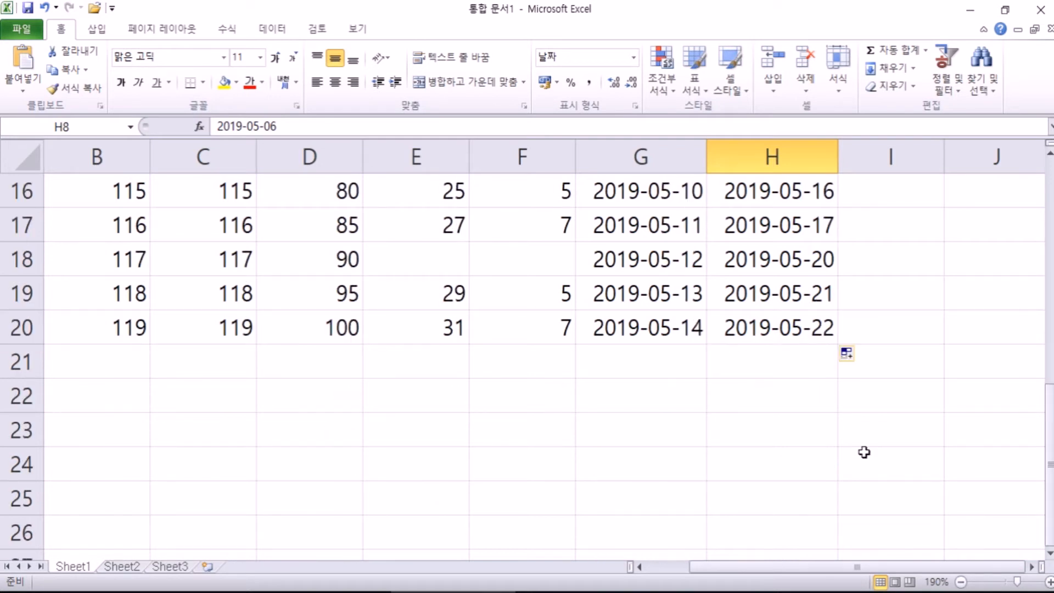
scroll(864, 452, up, 5)
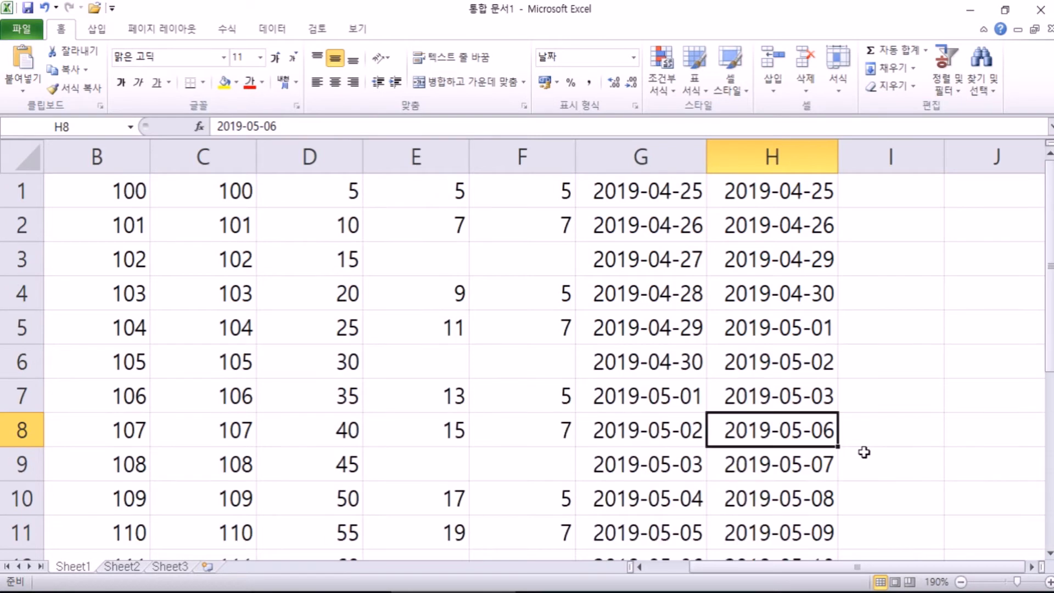
Enter the label Korea-01 in cell I1
click(880, 193)
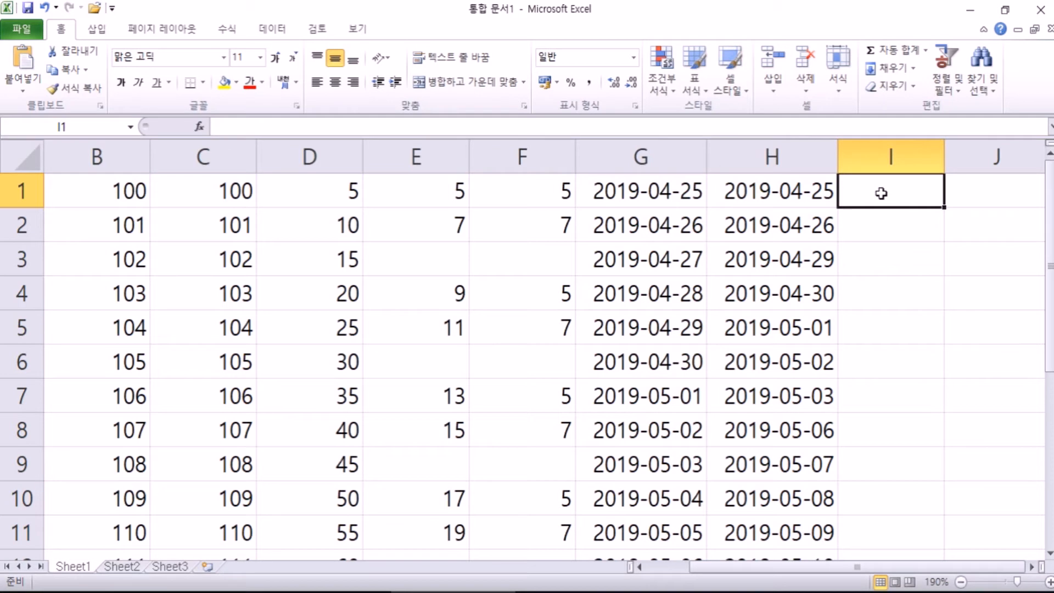
text(Korea-1)
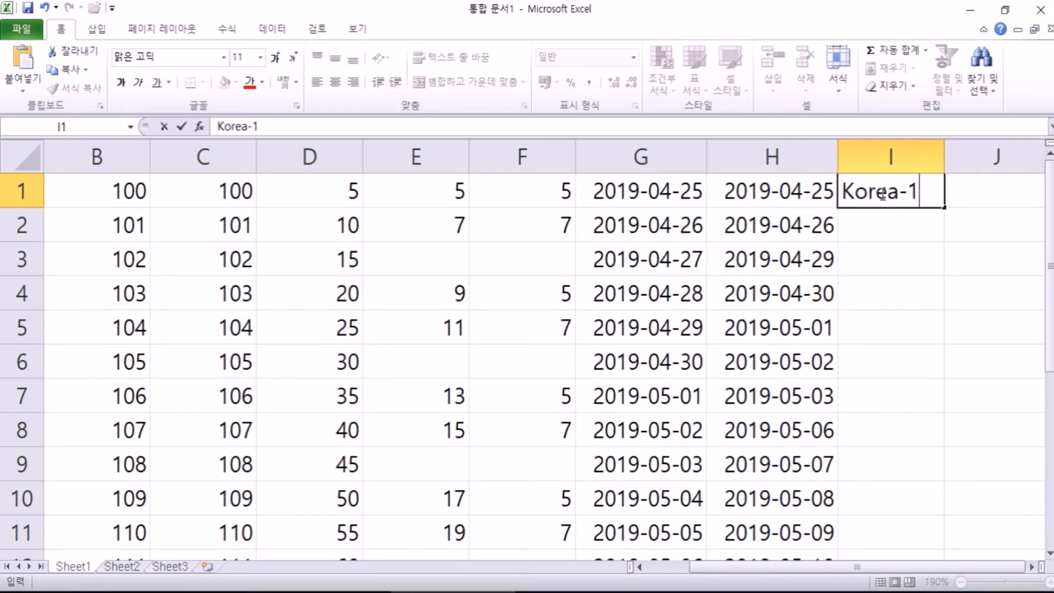
key(Return)
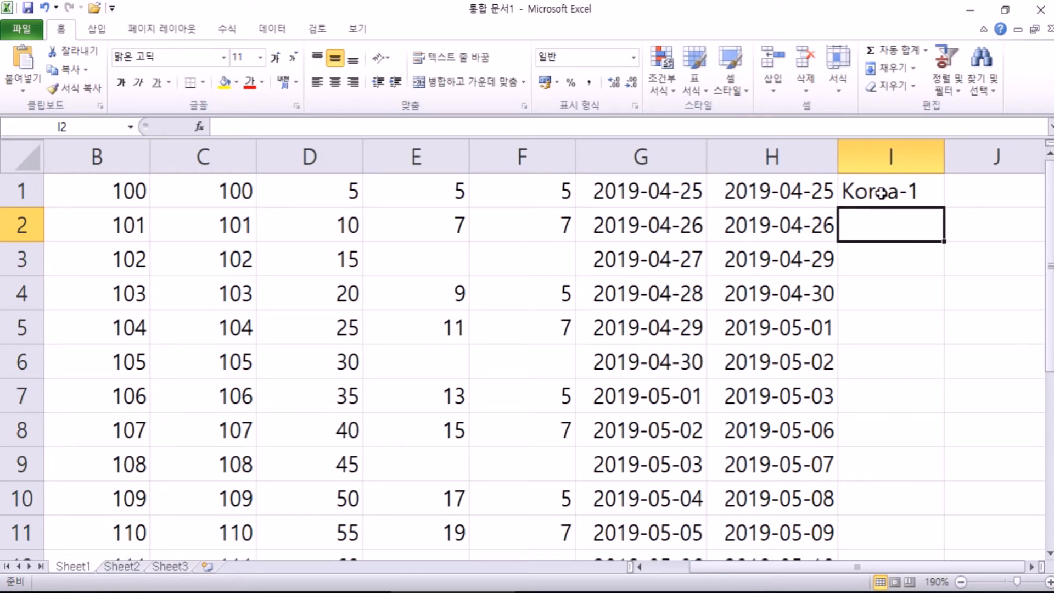
click(917, 188)
double_click(906, 192)
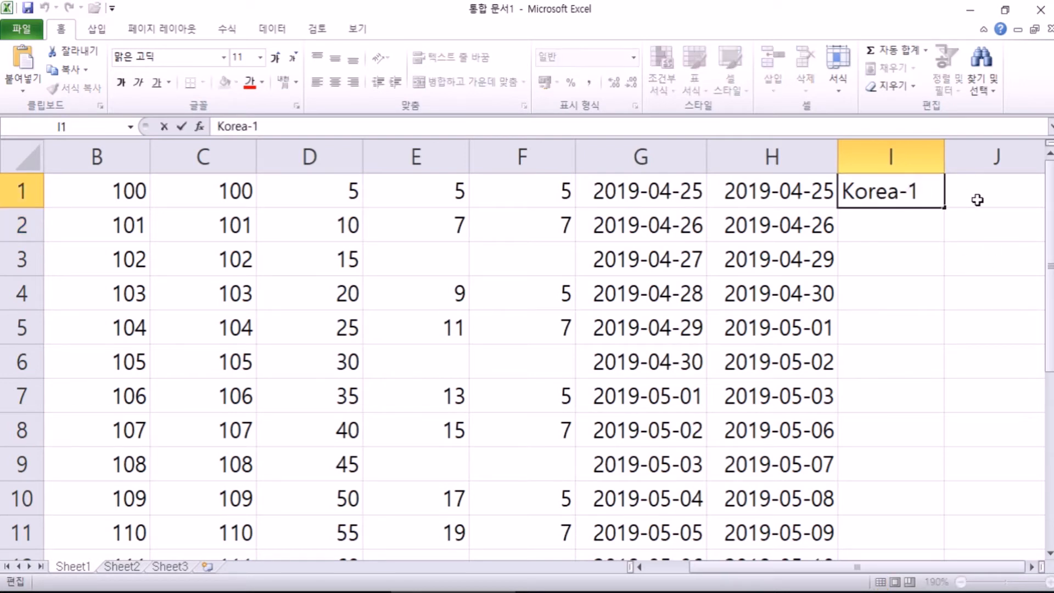
text(0)
key(Return)
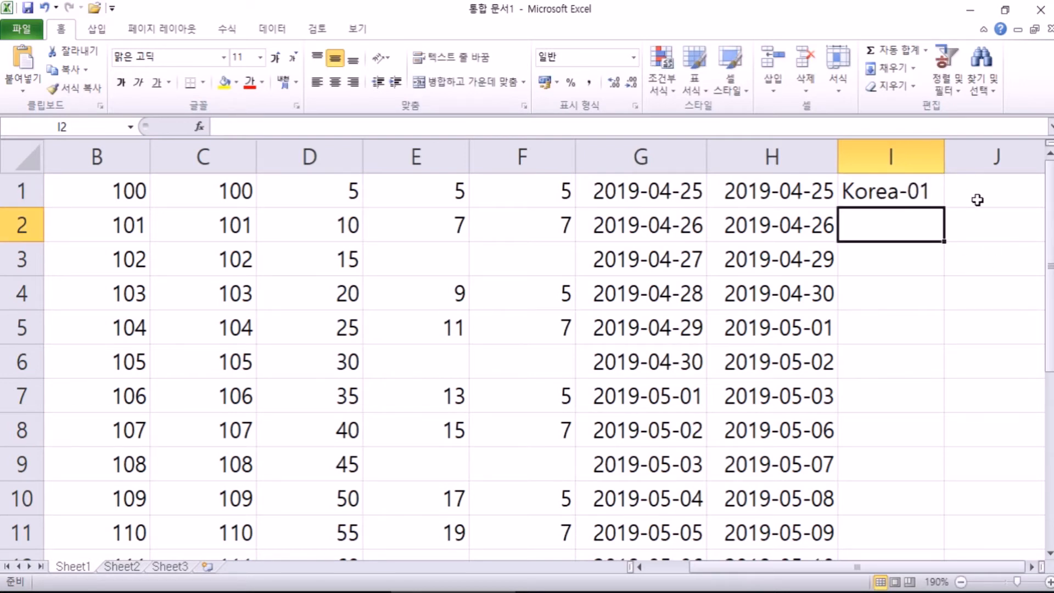
Try auto-filling Korea-01 from I1 down to I20, review the numbering, and undo the fill
click(914, 184)
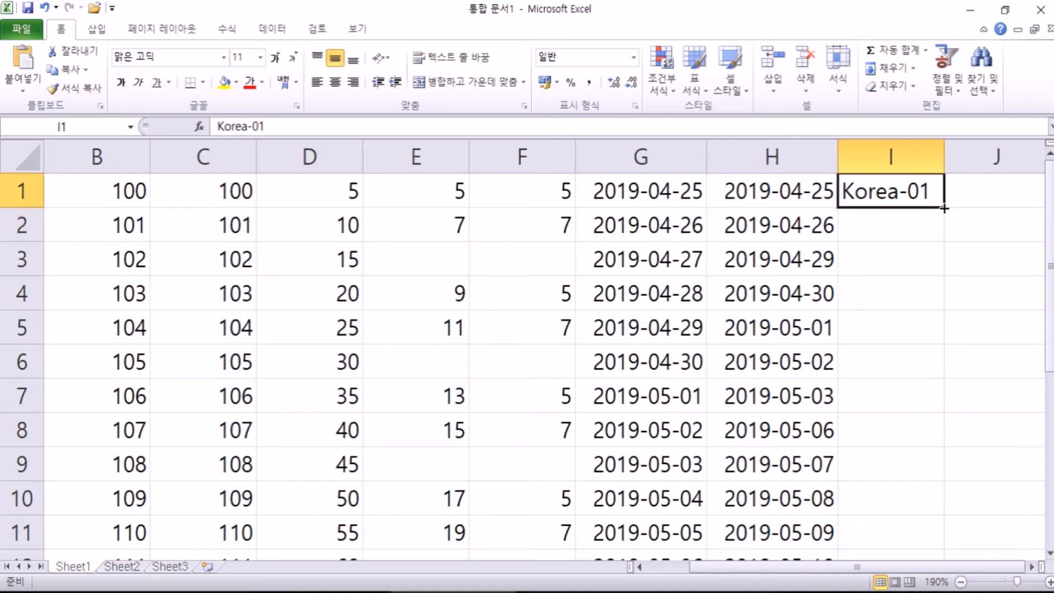
double_click(943, 208)
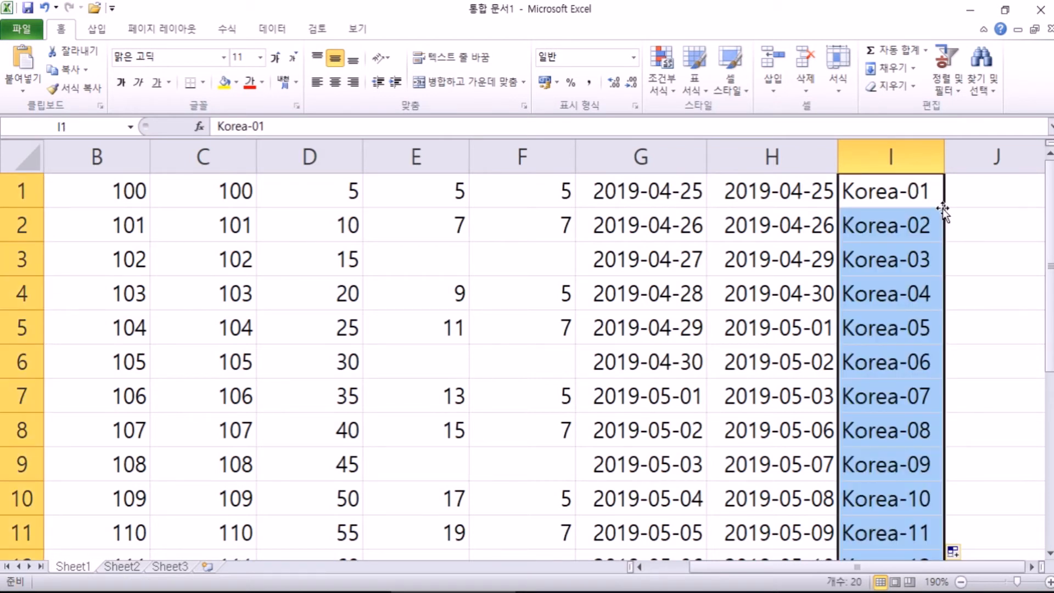
scroll(936, 225, down, 6)
scroll(935, 226, up, 6)
key(ctrl+z)
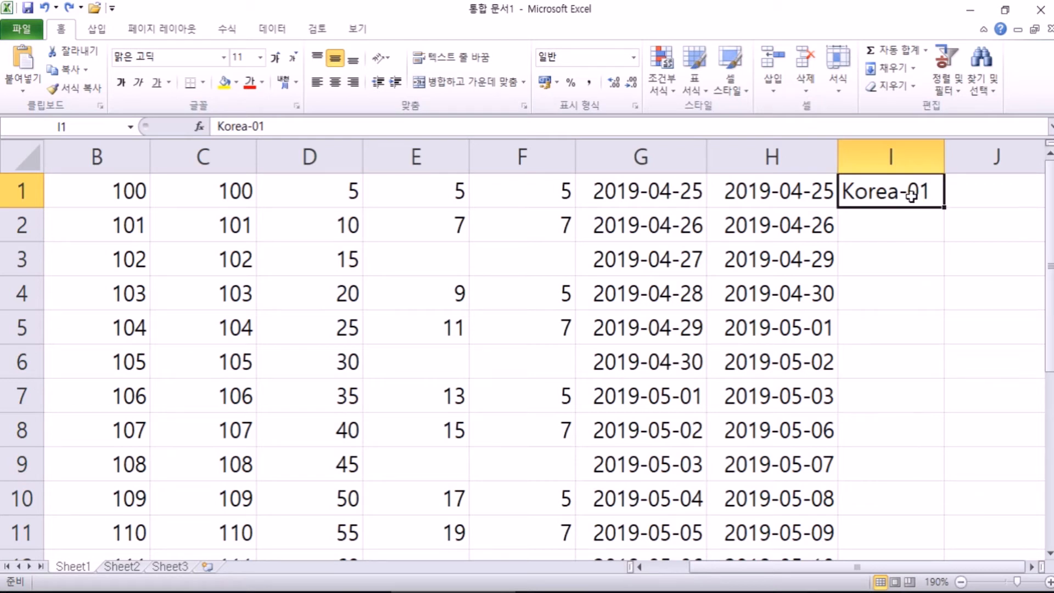
Auto-fill the Korea-01 label in I1 down to I20 as a numbered series
double_click(945, 208)
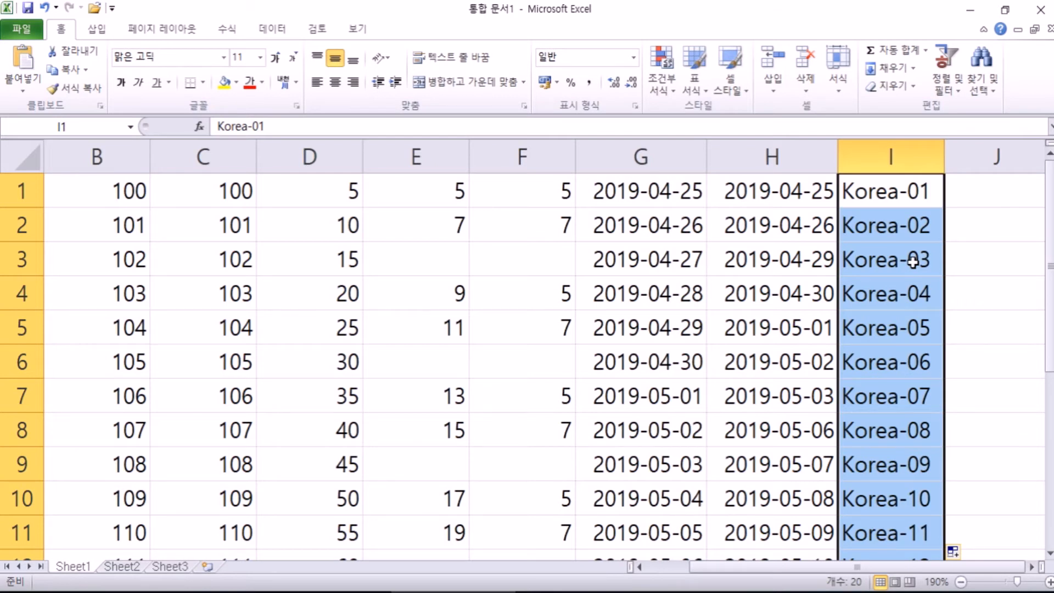
Enter 401gh in cell J1
key(Right)
key(Right)
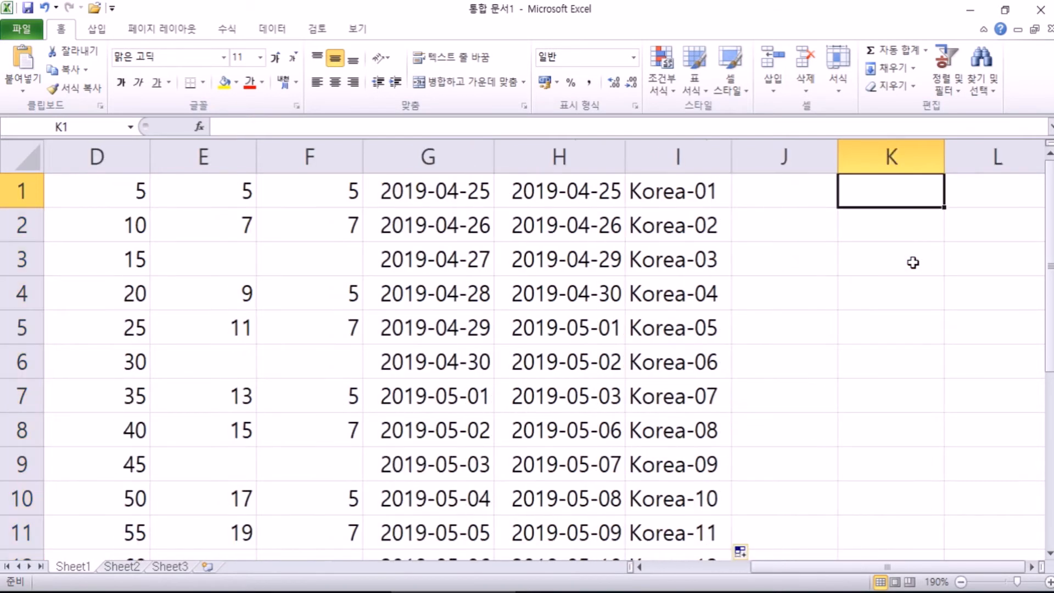
key(Left)
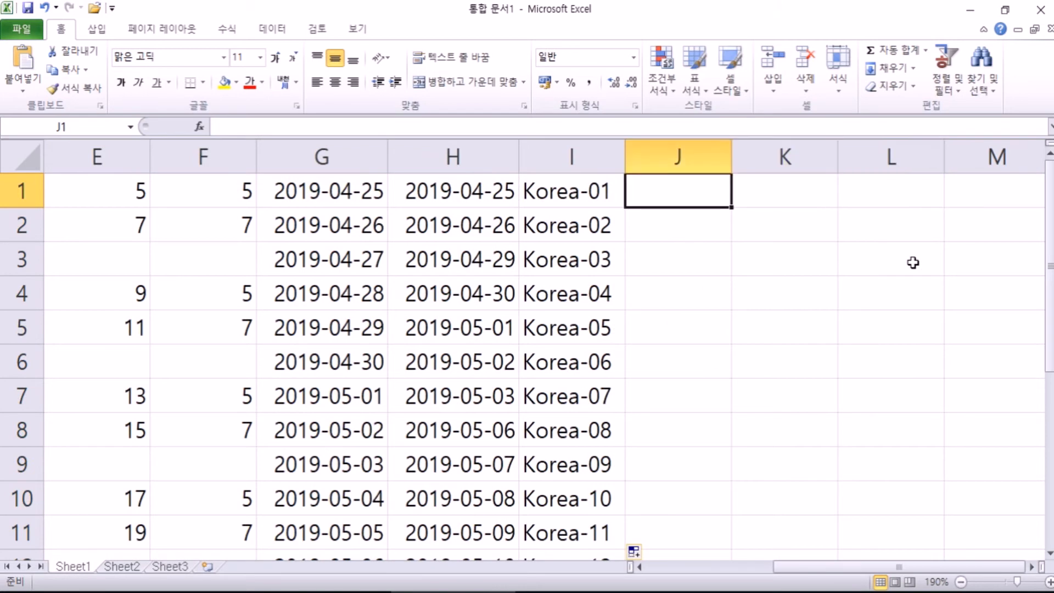
text(1)
key(Escape)
text(401gh)
key(Return)
key(Up)
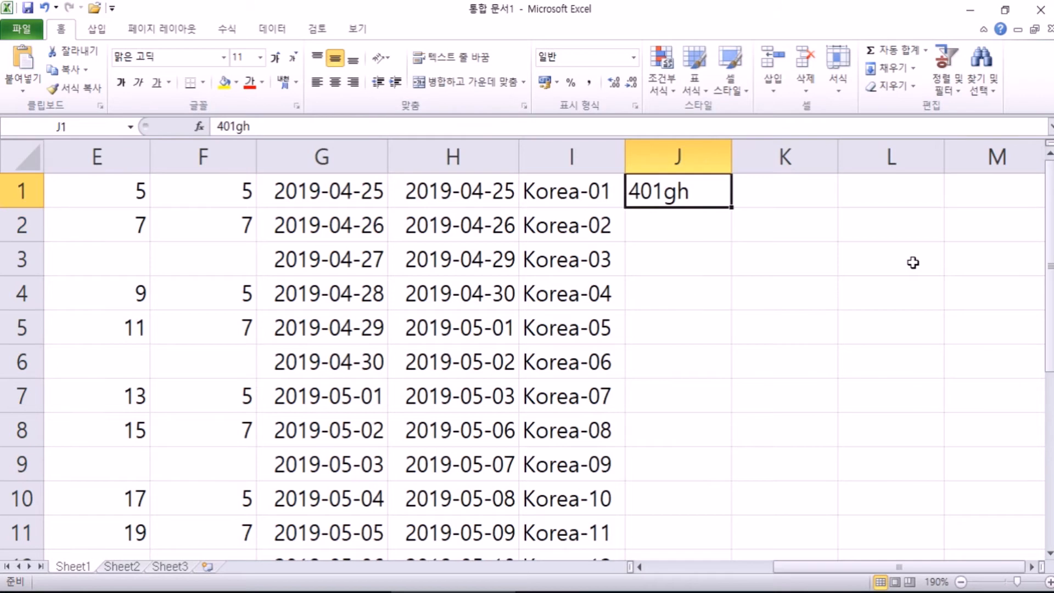
Replace the letters after 401 in cell J1 with Korean text so it reads 401호
key(F2)
key(BackSpace)
key(BackSpace)
text(gh)
key(BackSpace)
key(BackSpace)
key(Hangul)
text(호)
key(Return)
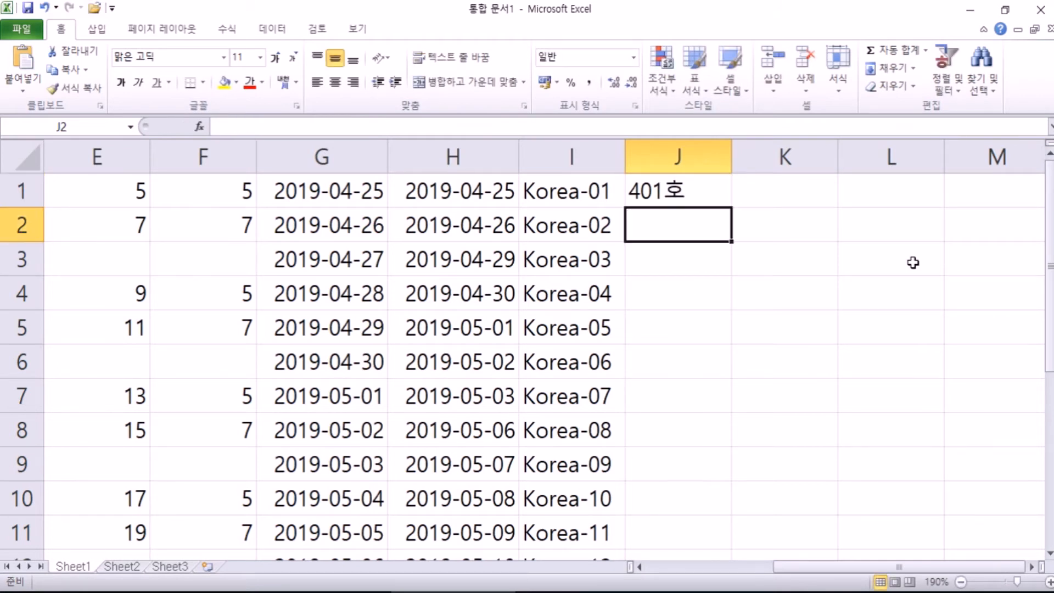
Add the prefix 은평 to J1 so it reads 은평 401호, and auto-fit the width of column J
key(Up)
key(F2)
key(Home)
text(은평)
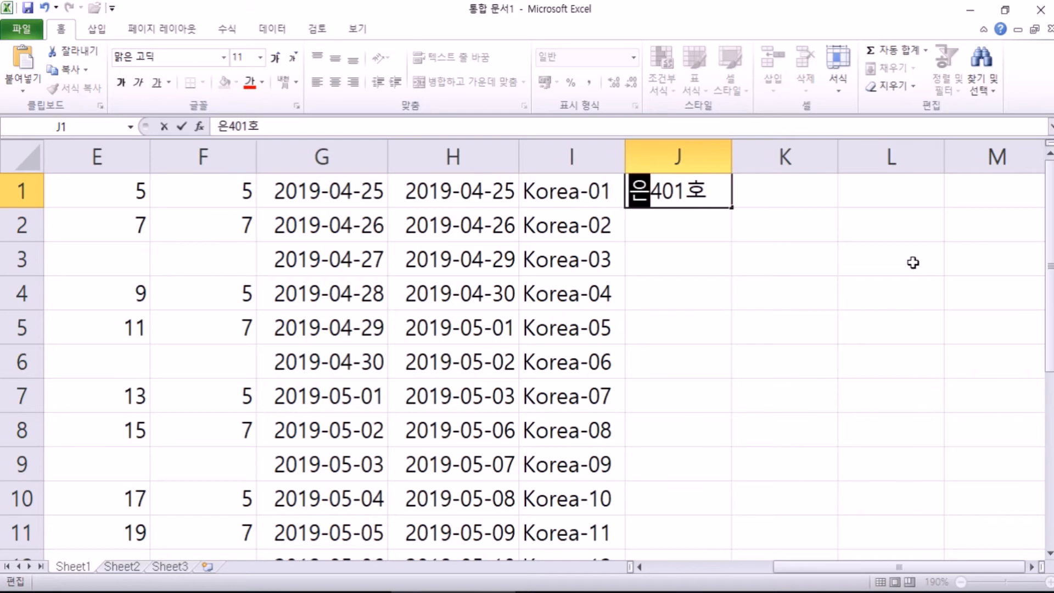
key(Return)
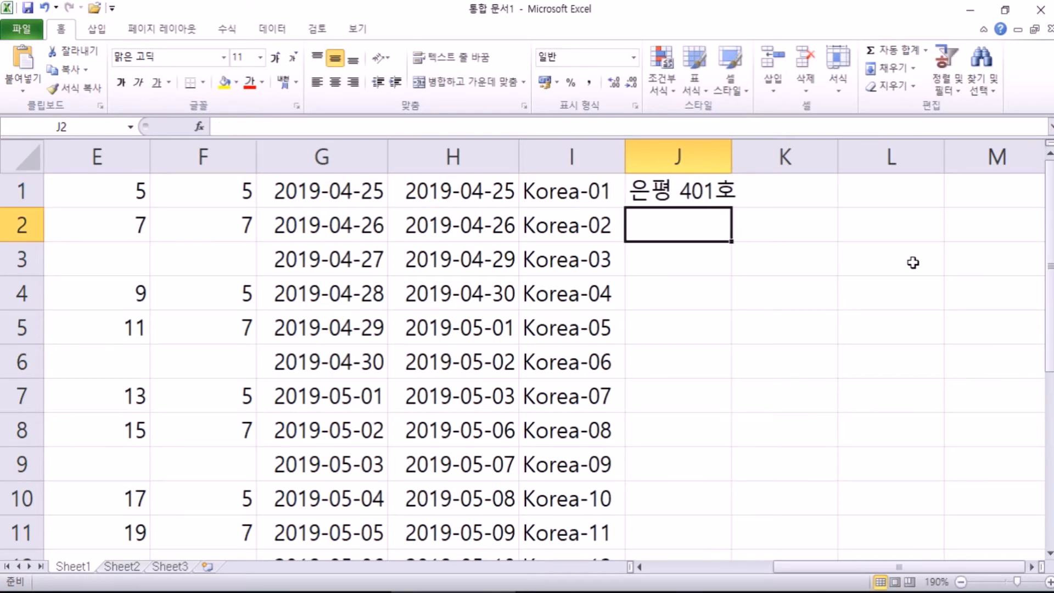
double_click(731, 155)
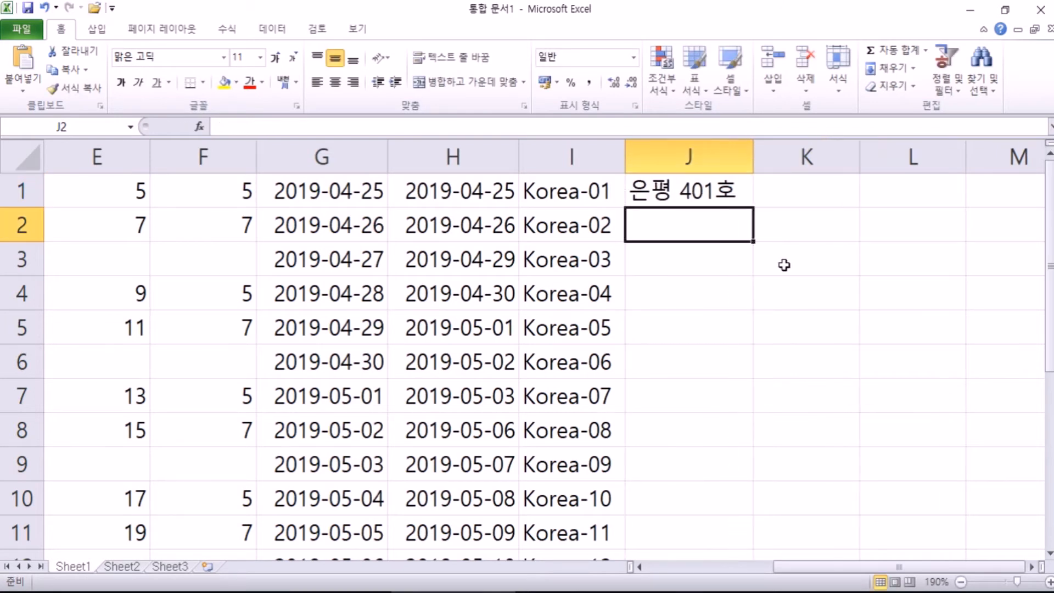
Auto-fill the 은평 401호 label in J1 down to J20 as a numbered series
click(726, 198)
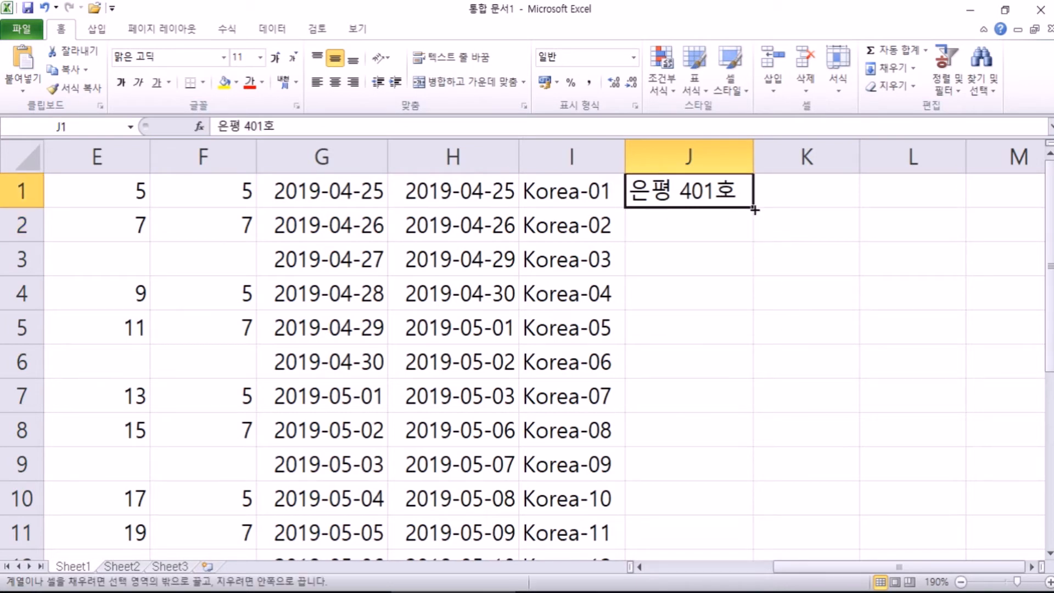
double_click(754, 209)
scroll(753, 393, down, 3)
scroll(753, 392, down, 1)
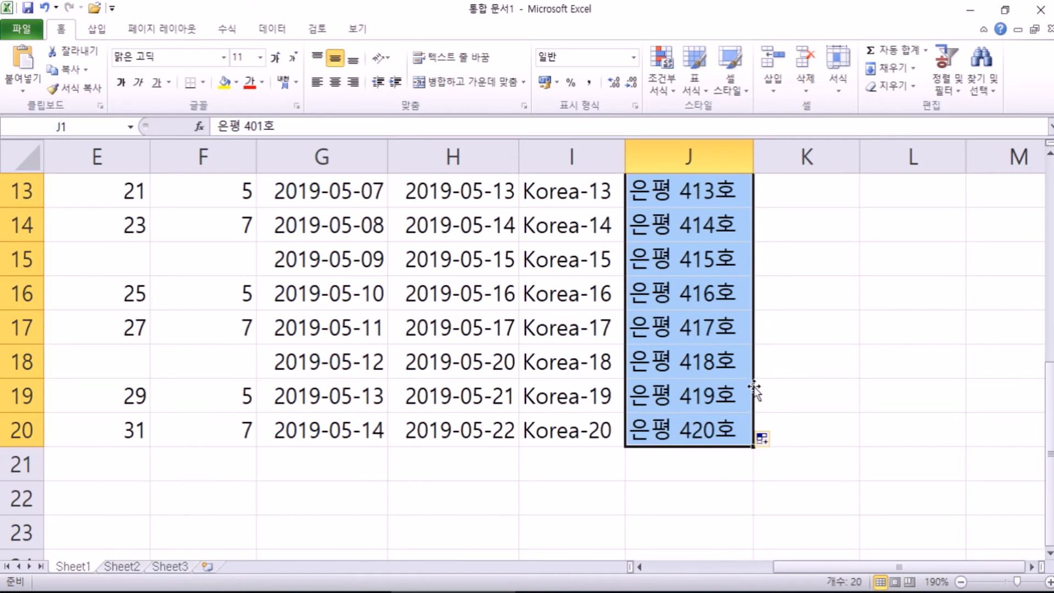
scroll(755, 378, up, 4)
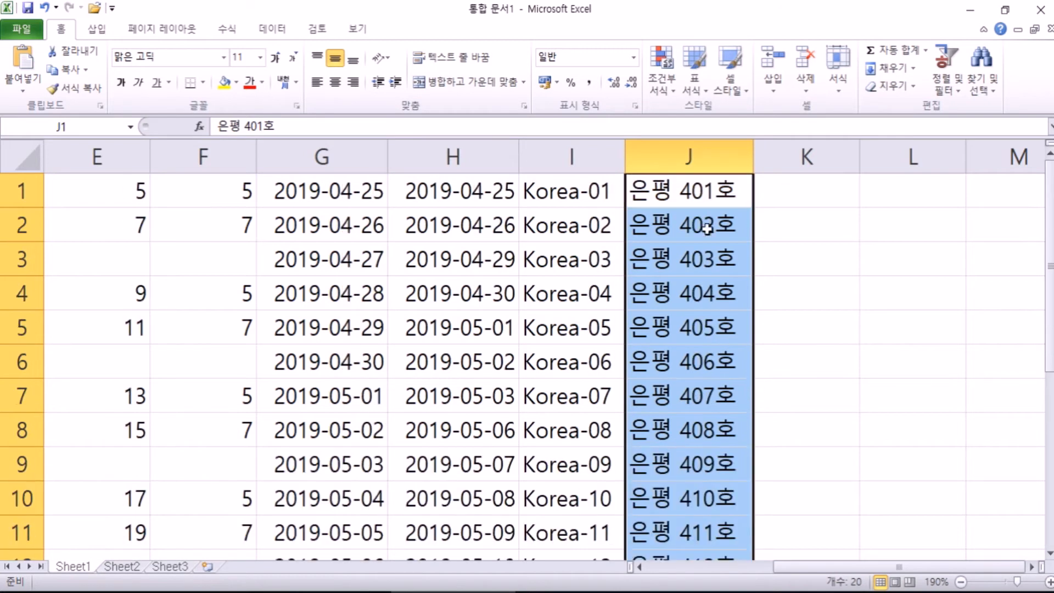
click(698, 190)
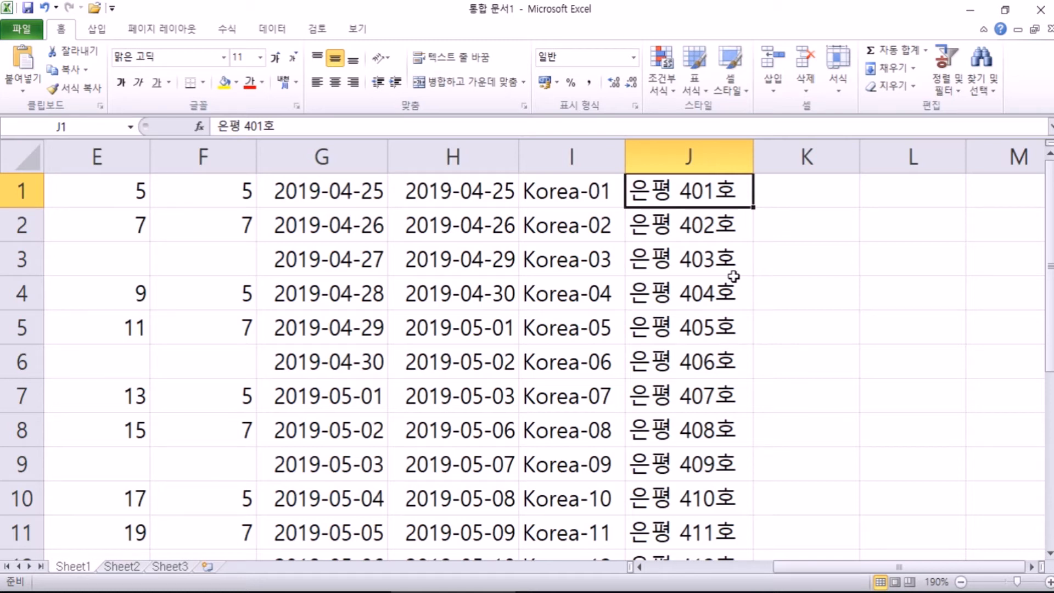
scroll(537, 277, down, 4)
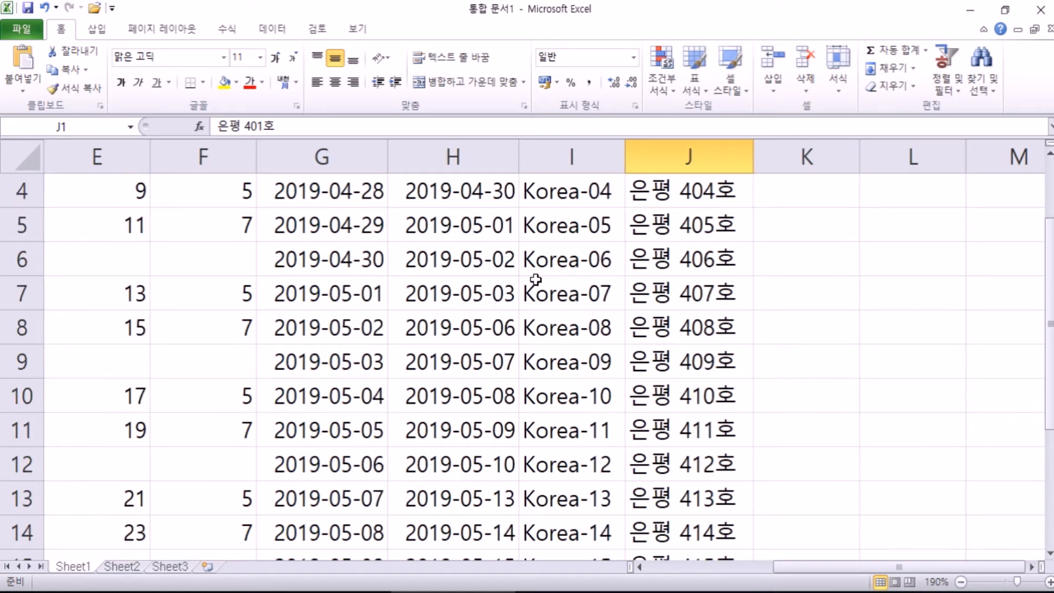
Enter the title 시간표 in cell A1 of Sheet2
click(116, 566)
scroll(125, 269, up, 3)
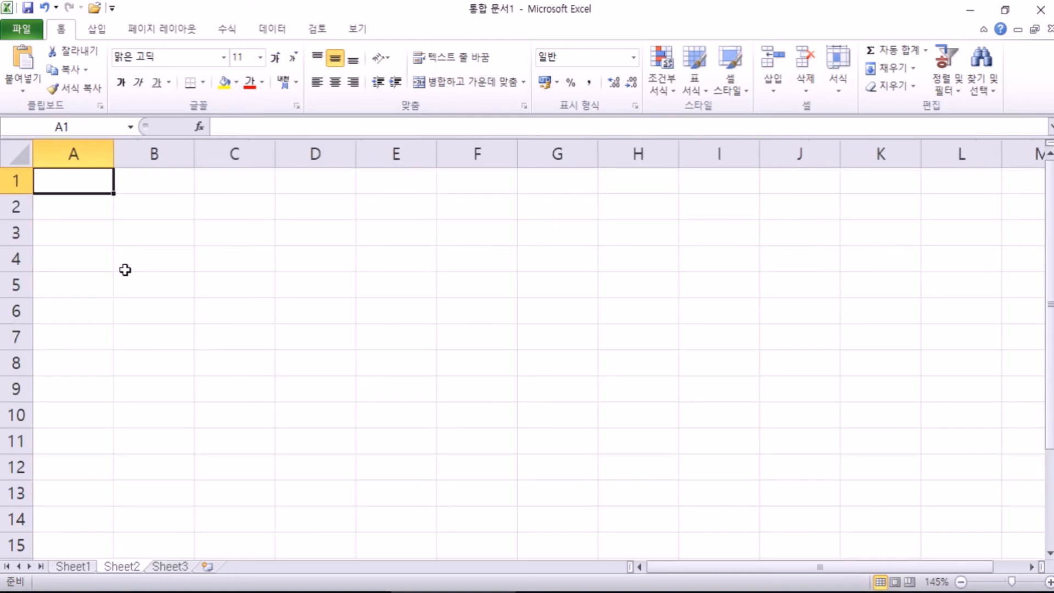
text(시간표)
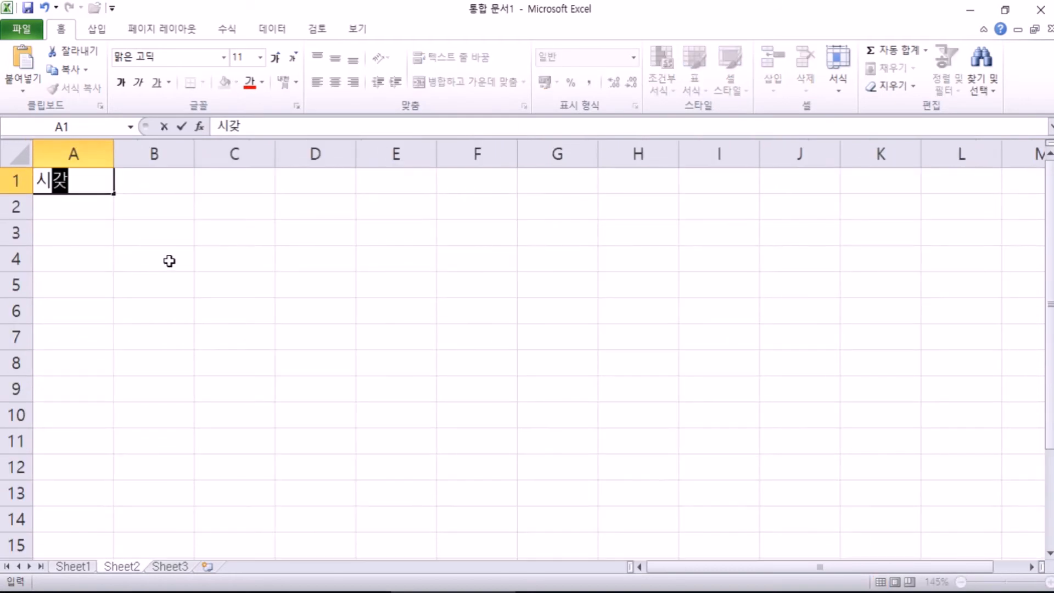
key(Return)
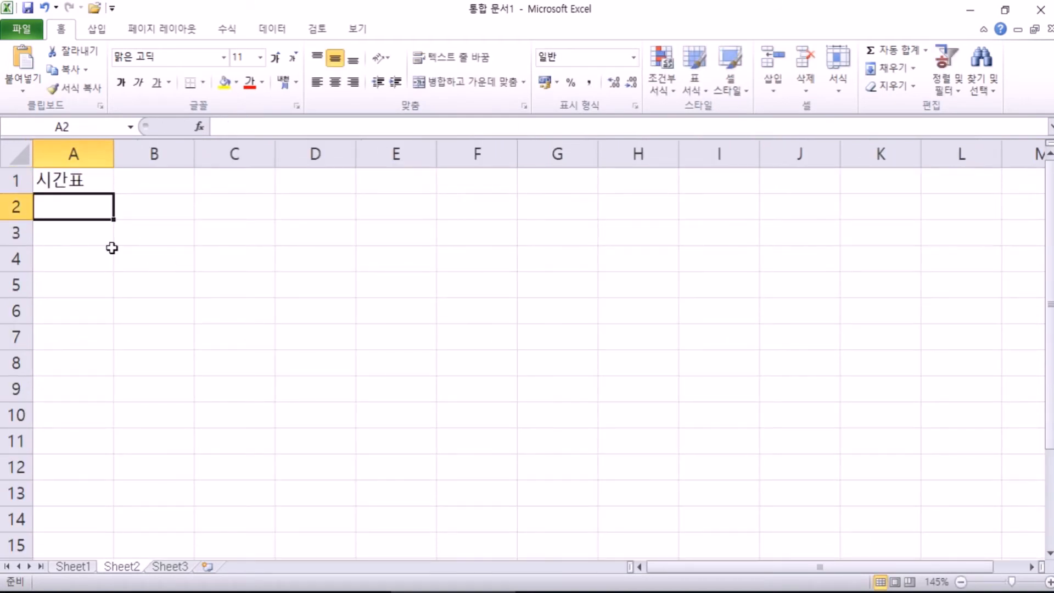
Enter the timetable's starting labels: 1교시 in cell A4 and 월 in cell B3
click(101, 265)
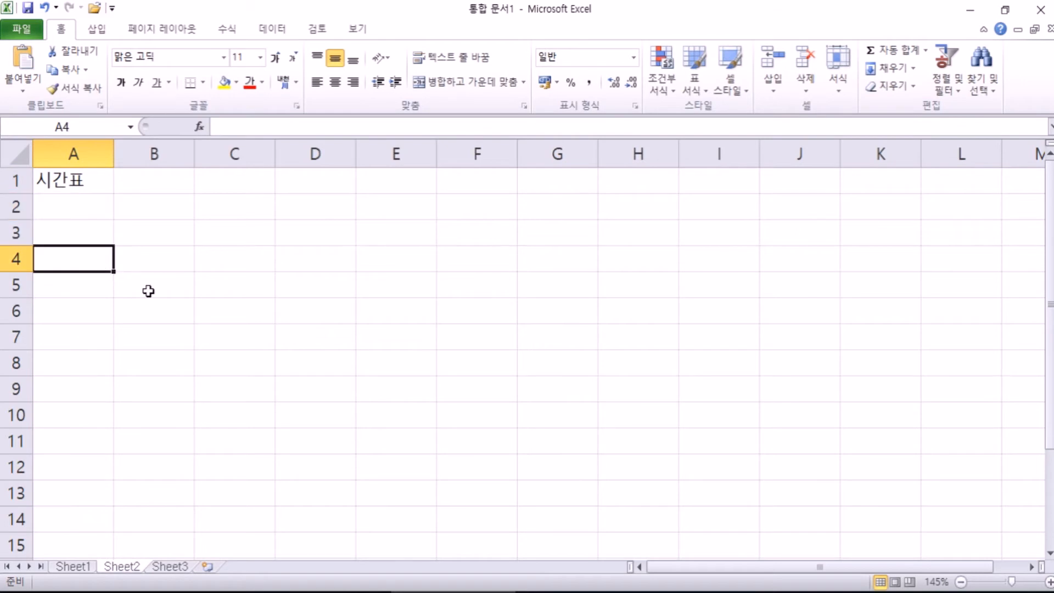
text(1교시)
key(Return)
key(Up)
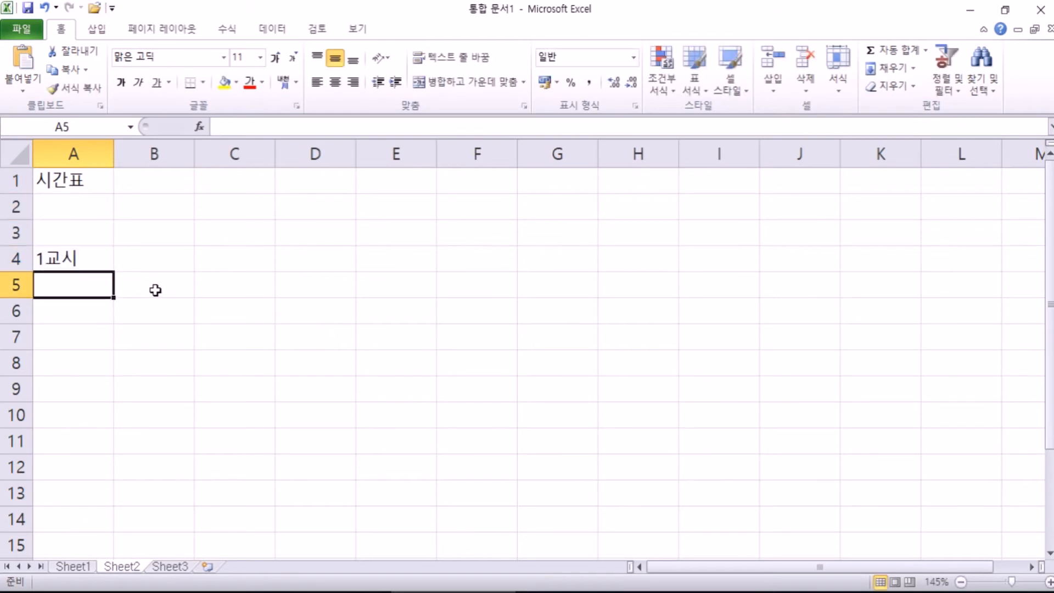
key(Up)
key(Right)
text(월)
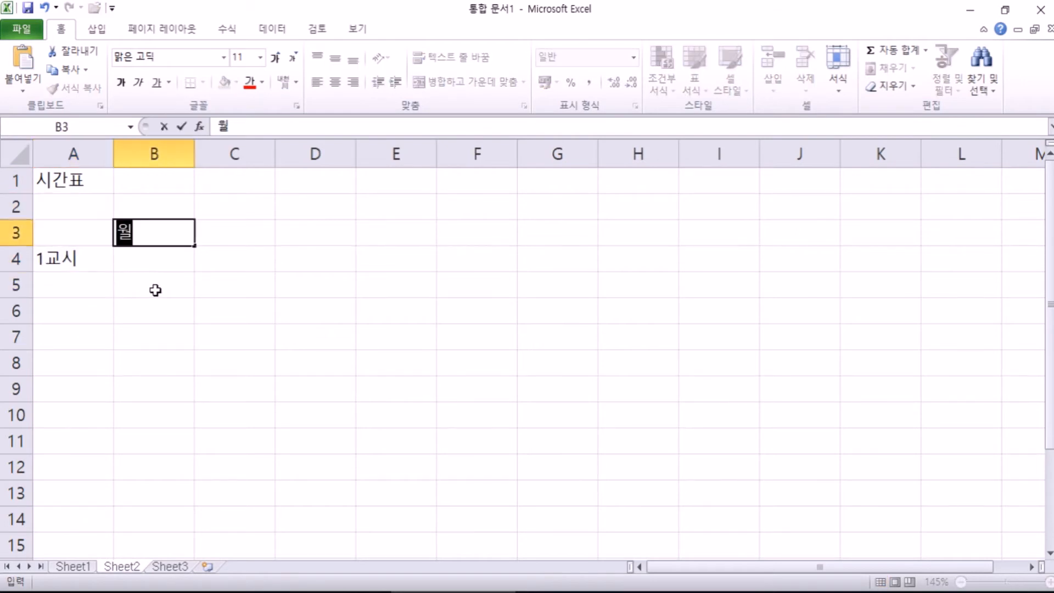
key(Return)
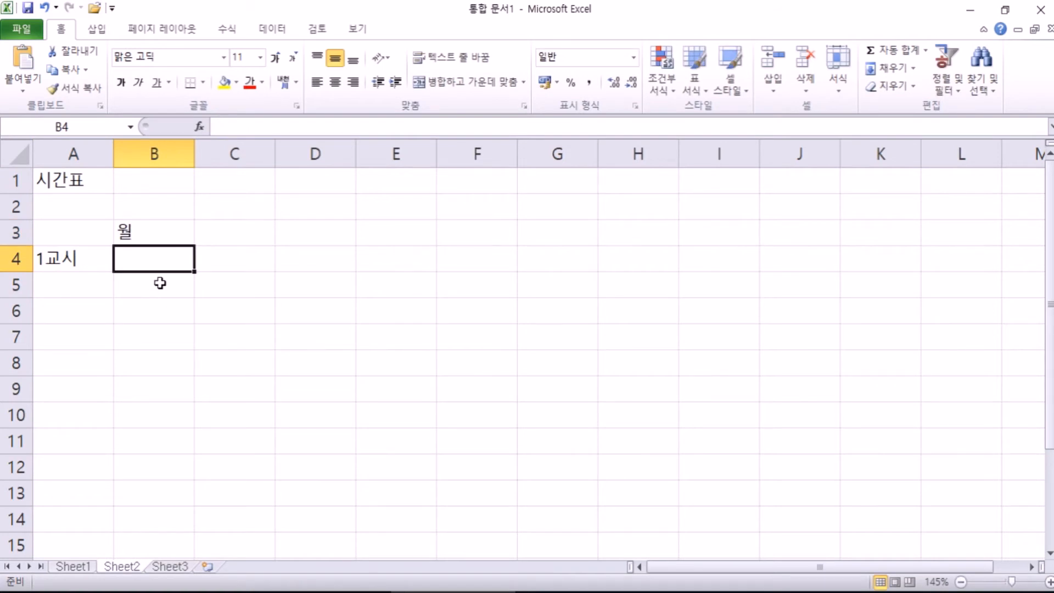
click(82, 258)
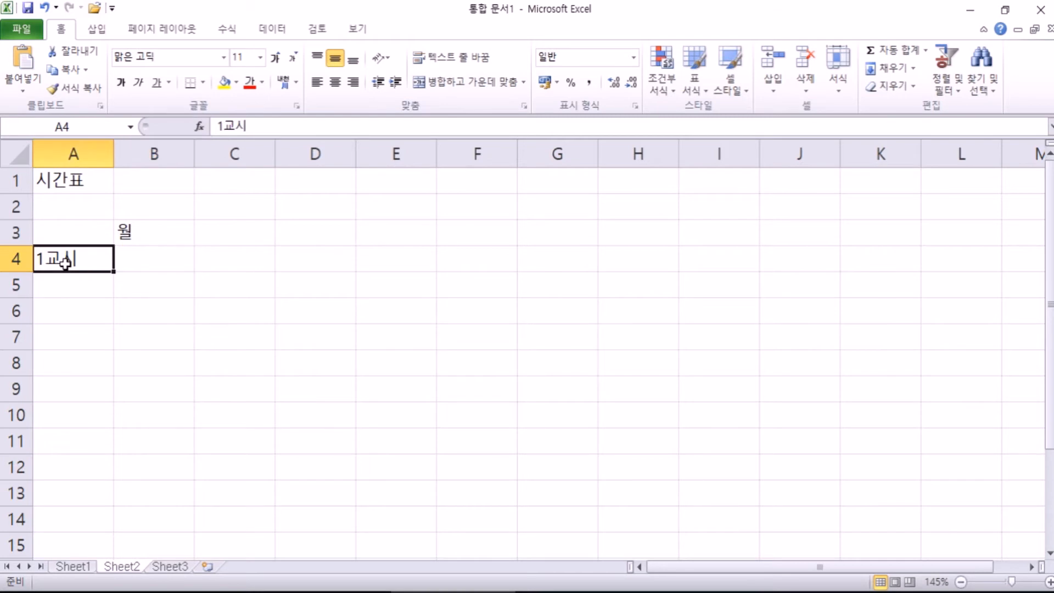
click(147, 235)
scroll(112, 300, up, 1)
scroll(109, 303, up, 2)
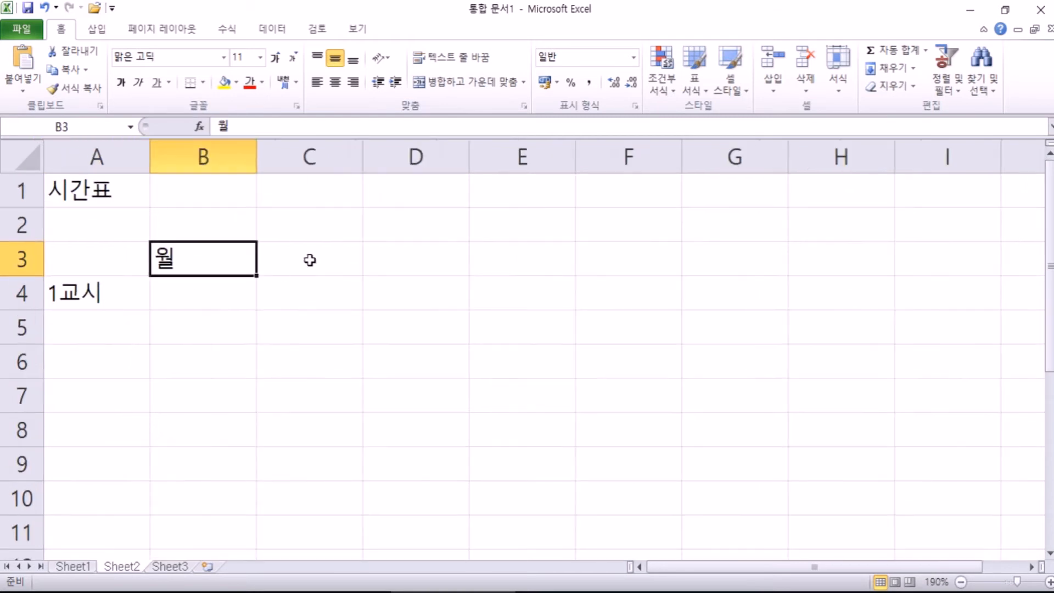
click(308, 262)
click(412, 261)
click(506, 258)
click(616, 255)
click(730, 255)
click(845, 253)
click(911, 254)
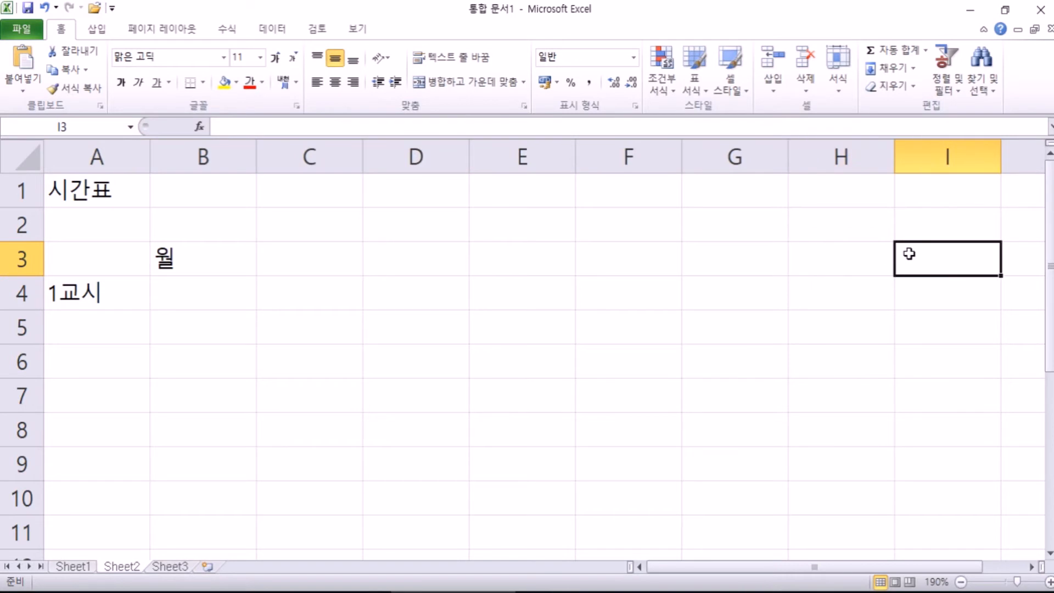
click(210, 262)
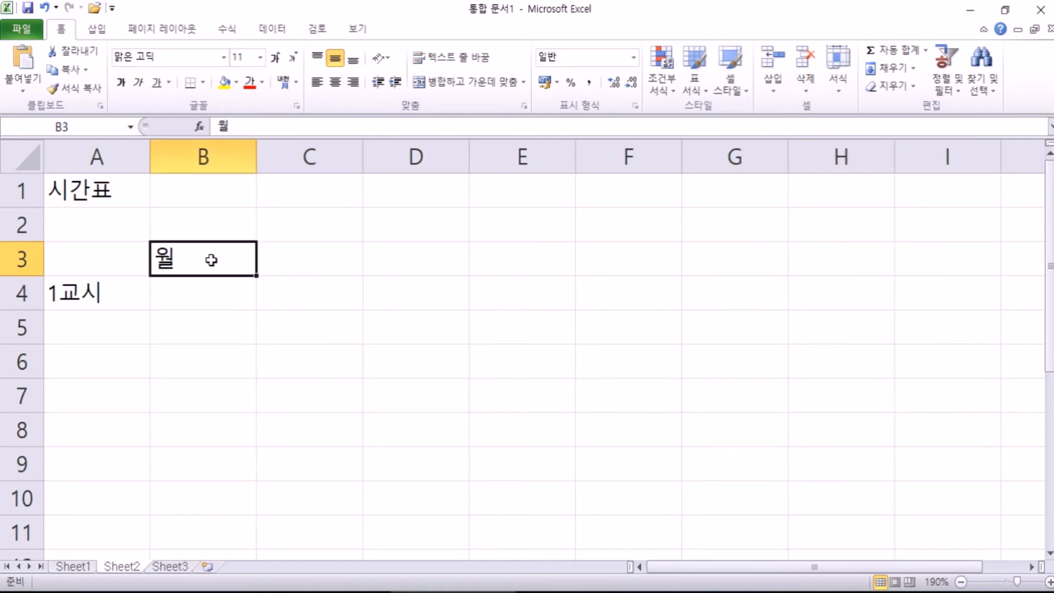
click(98, 302)
click(98, 333)
click(98, 362)
click(96, 389)
click(96, 427)
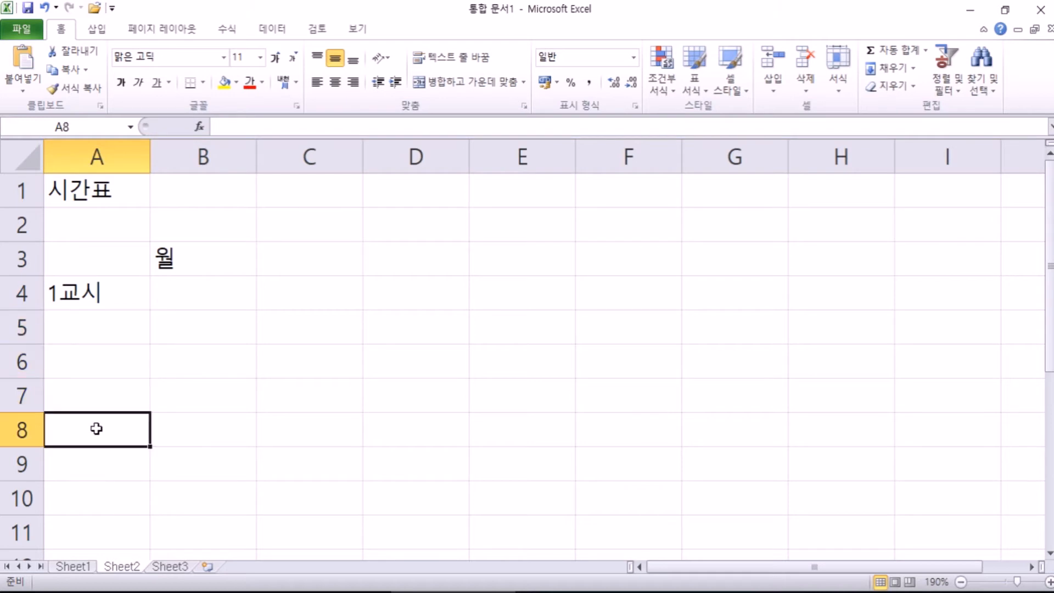
Auto-fill the 1교시 label in A4 down to A11 as a series of class periods
click(116, 287)
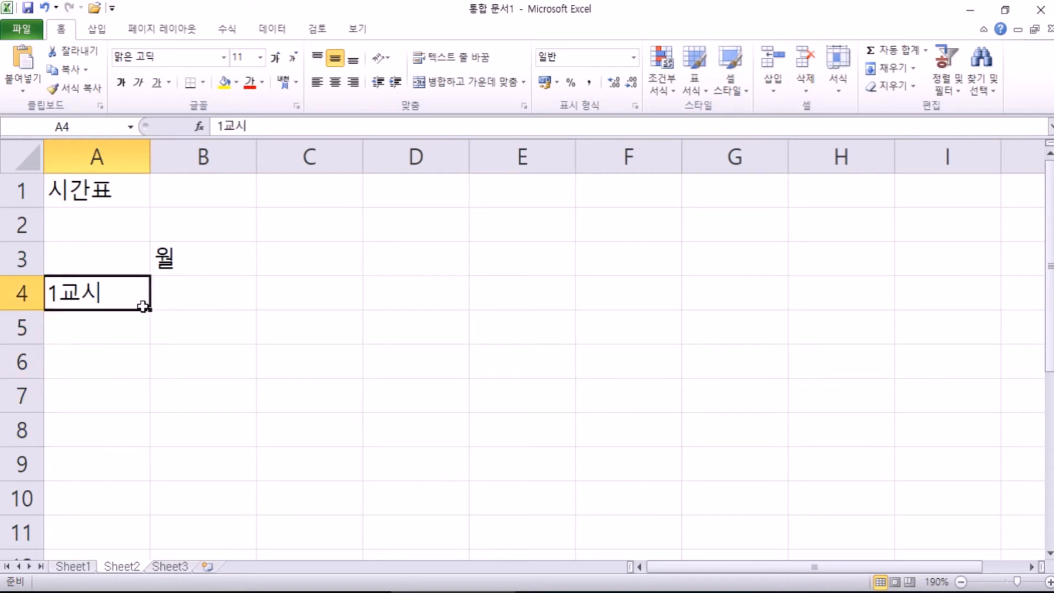
drag(150, 311, 158, 549)
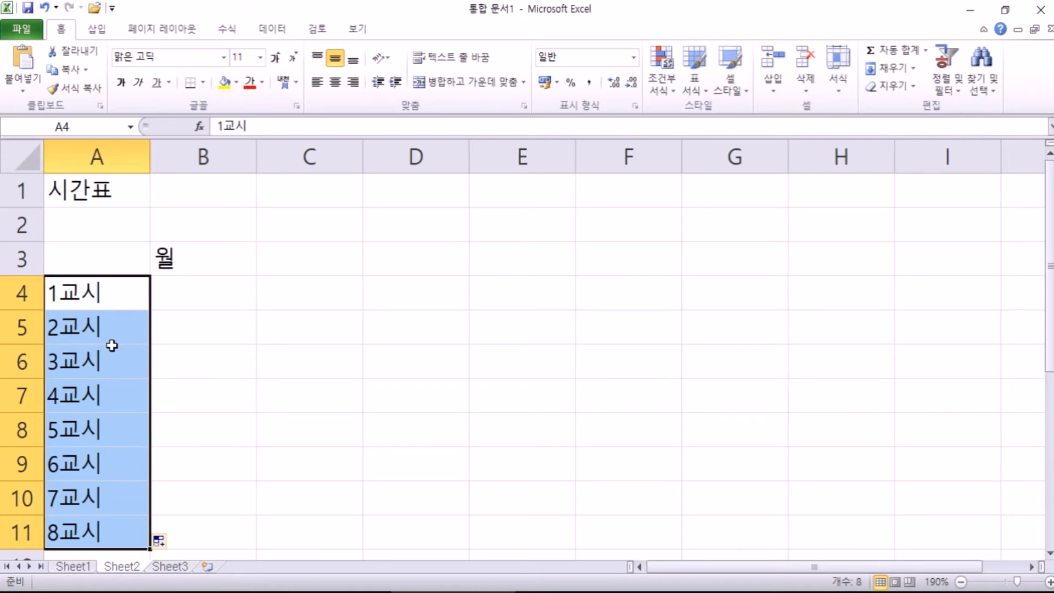
click(190, 279)
Auto-fill 월 in B3 across to H3 as a series of weekdays through 일
click(212, 263)
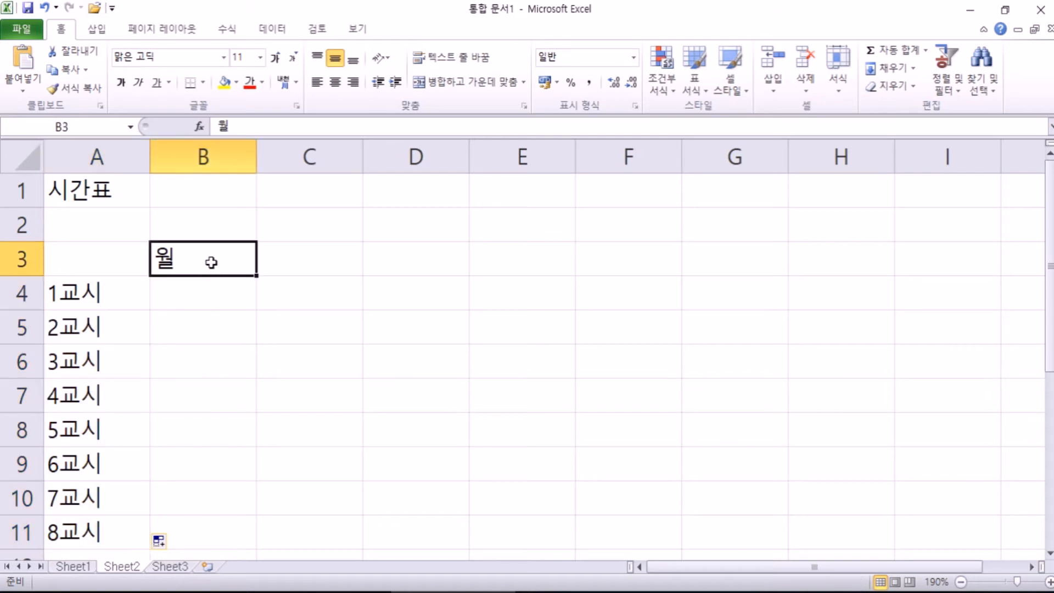
drag(256, 278, 870, 279)
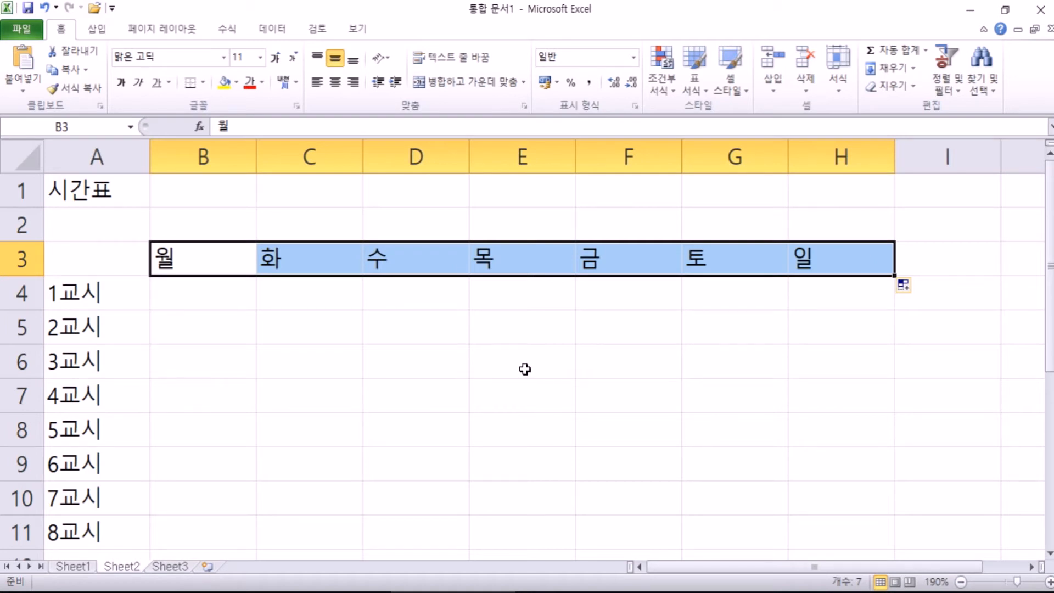
click(230, 265)
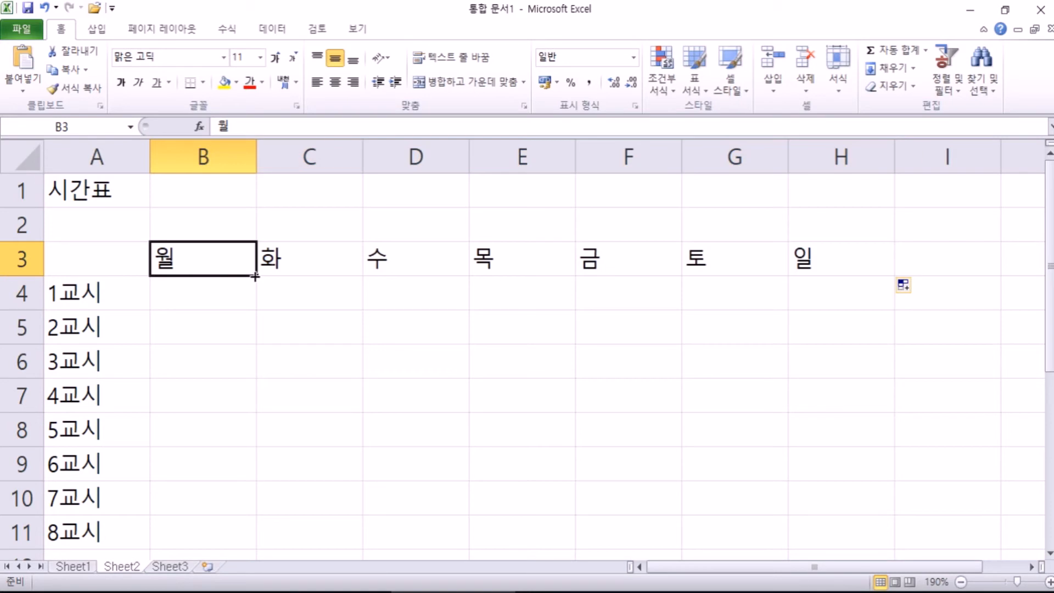
drag(254, 276, 823, 269)
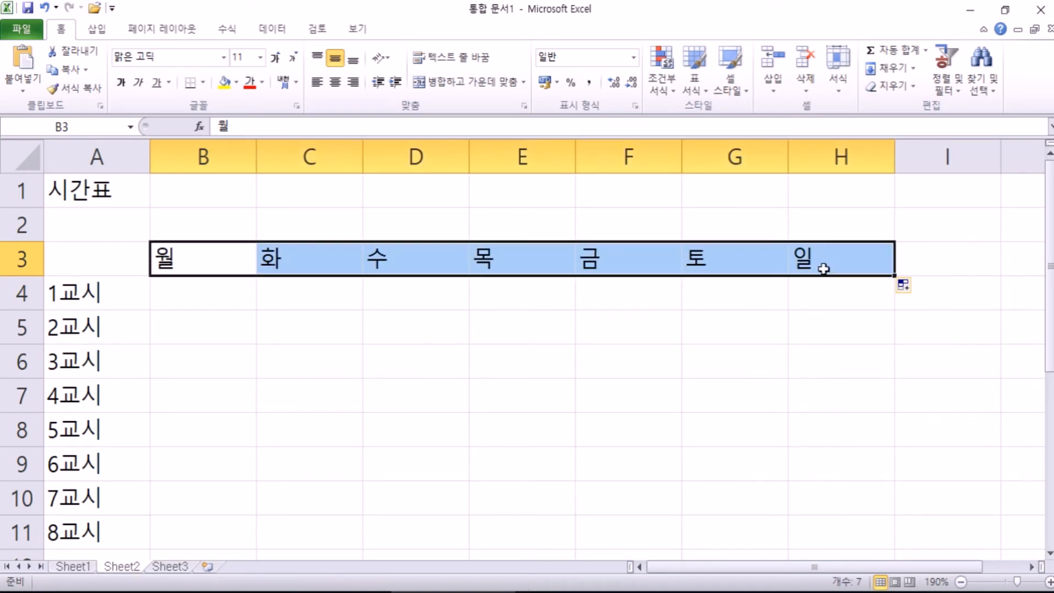
click(225, 292)
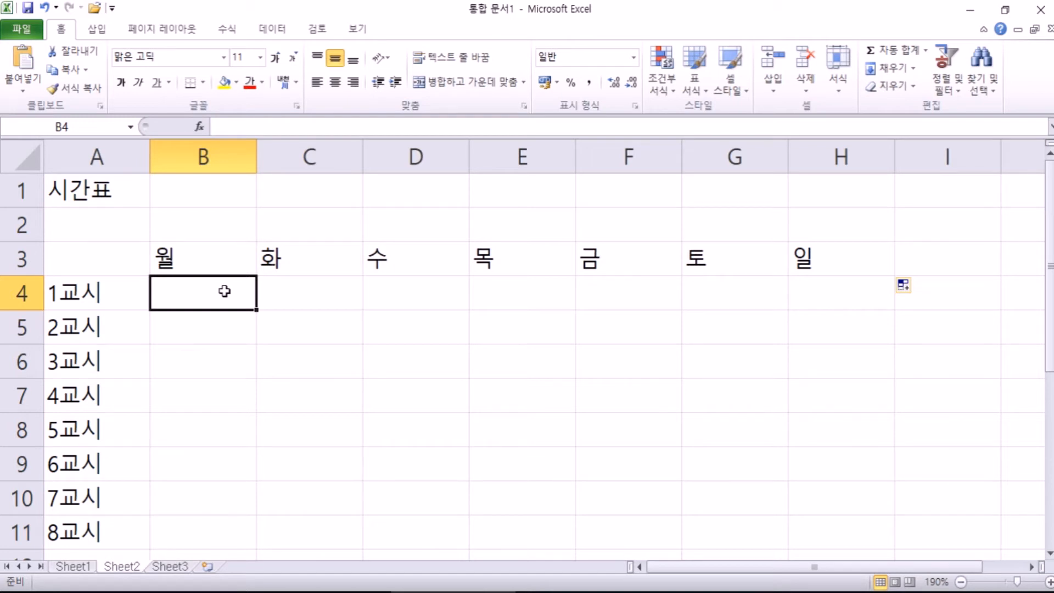
scroll(224, 290, down, 4)
scroll(226, 294, up, 3)
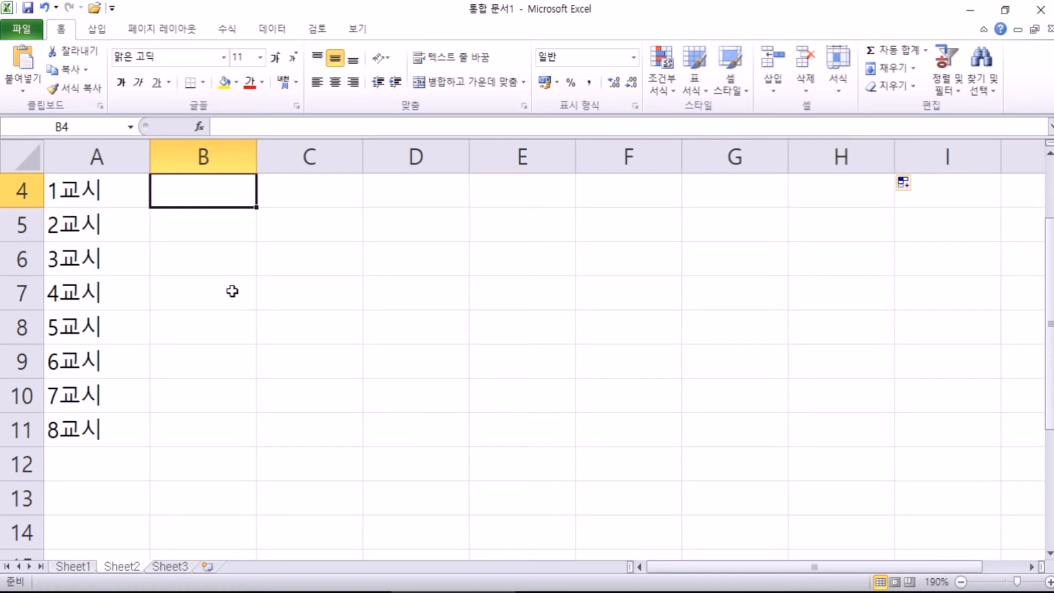
On Sheet1, enter 갑 in cell F27 and 자 in cell G27
click(73, 566)
scroll(407, 360, down, 4)
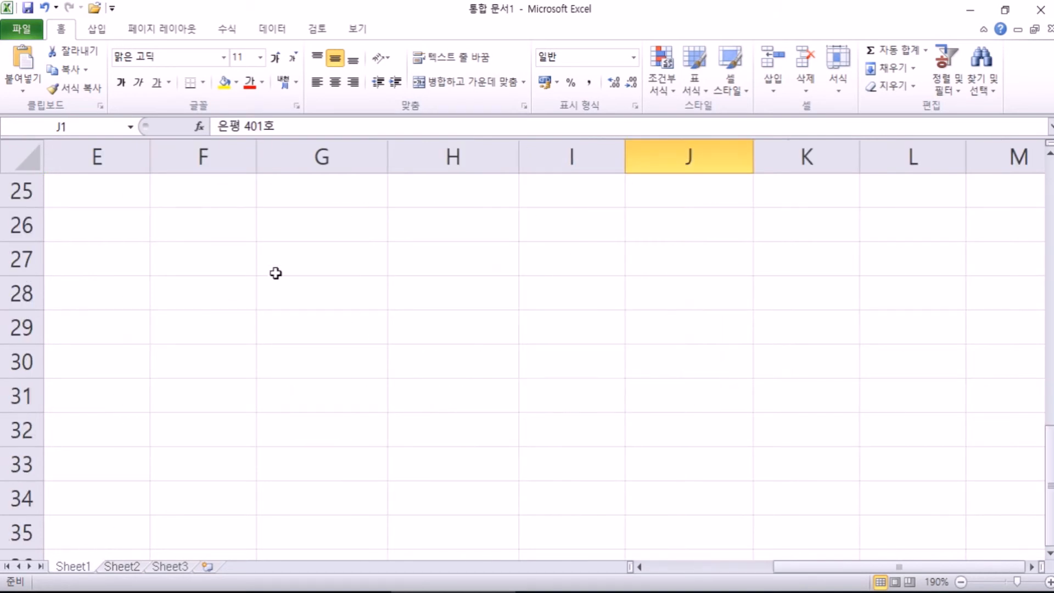
click(219, 245)
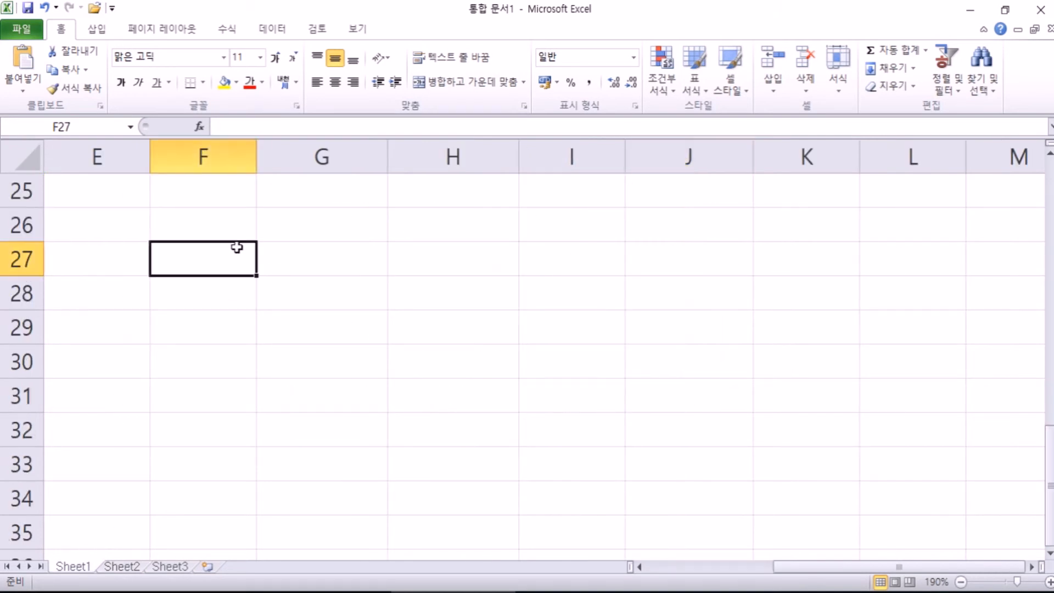
text(갑)
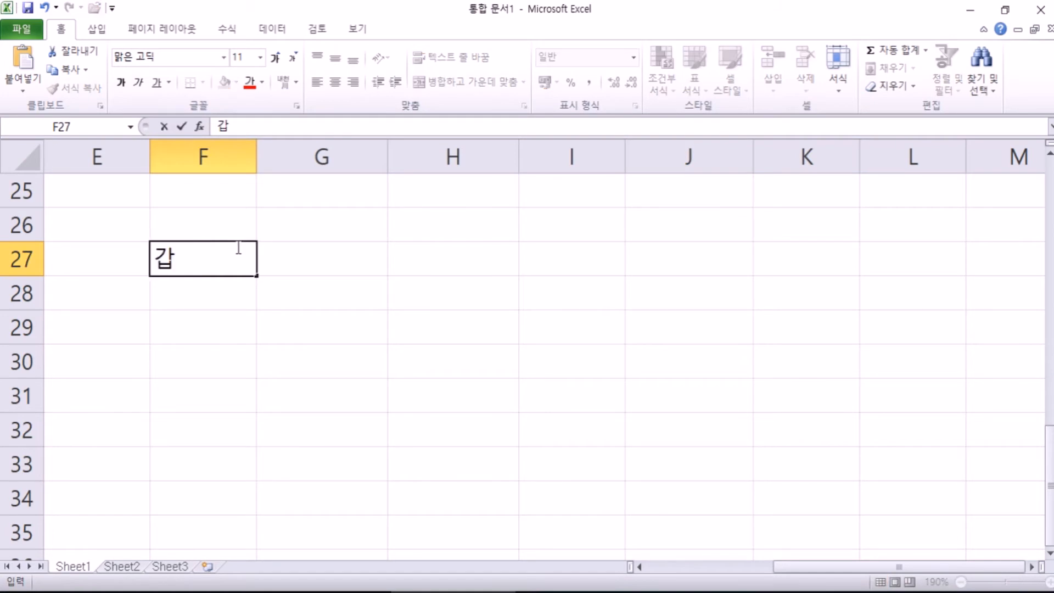
key(Return)
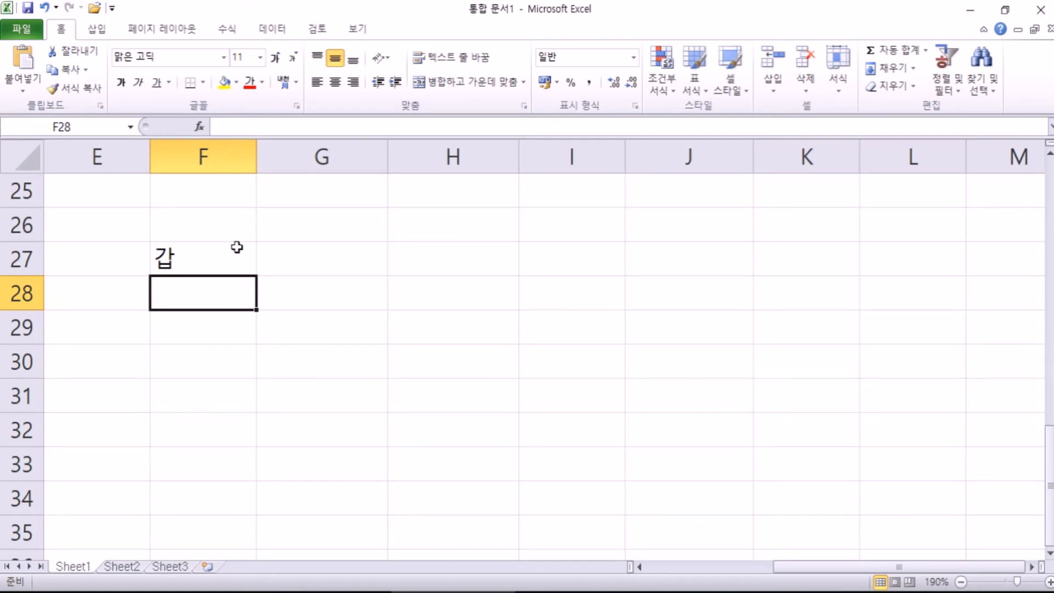
key(Up)
key(Right)
text(자)
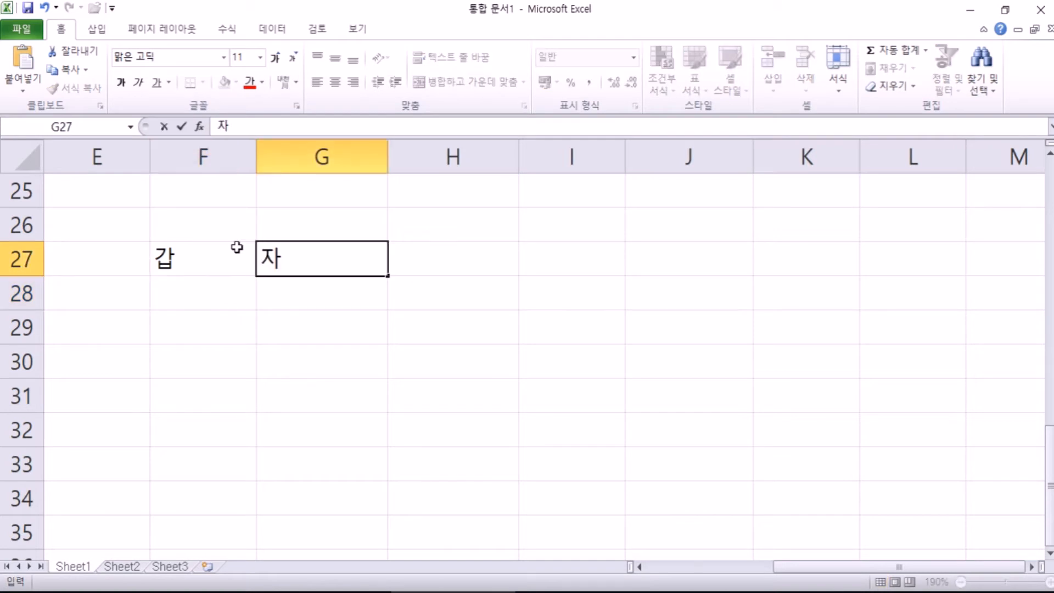
key(Left)
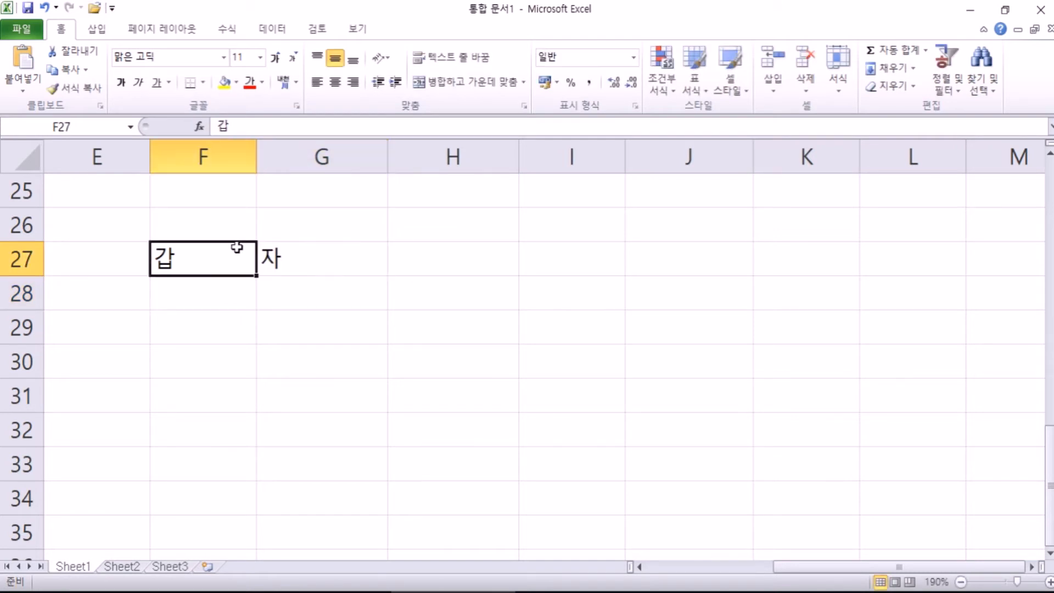
Auto-fill 갑 in F27 down to F37 with the built-in heavenly stems series
drag(256, 276, 277, 536)
scroll(296, 495, up, 1)
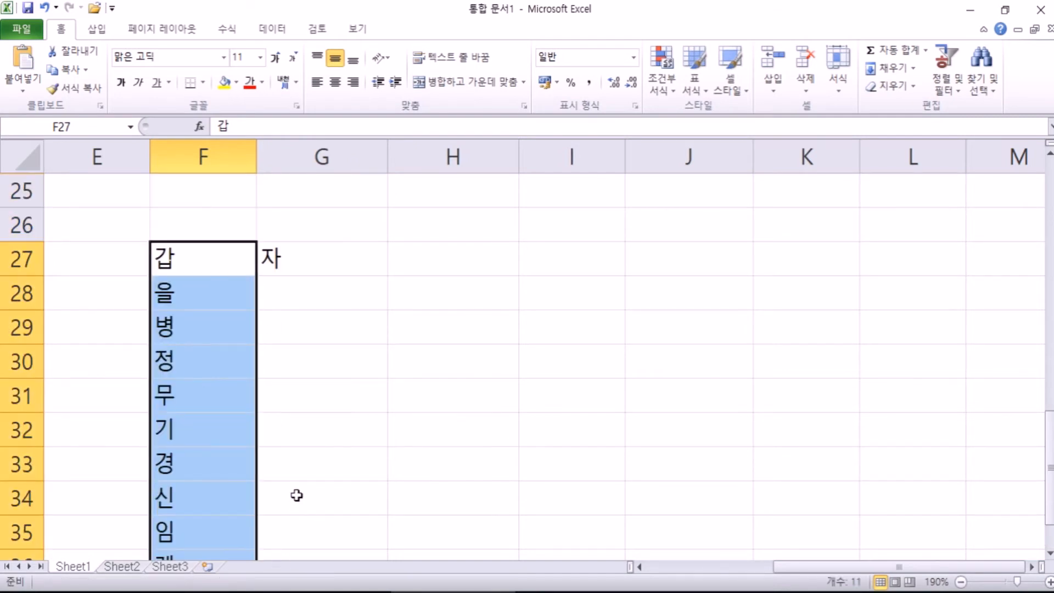
scroll(214, 318, down, 1)
scroll(291, 280, up, 2)
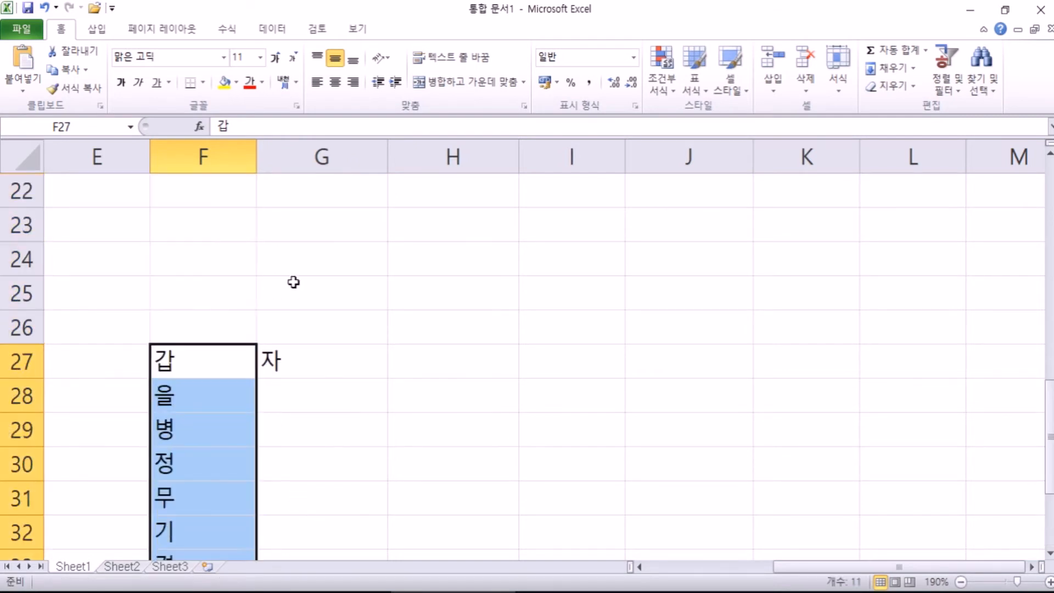
Auto-fill 자 in G27 down to G37 with the built-in earthly branches series
click(311, 361)
scroll(424, 365, down, 1)
drag(388, 277, 405, 507)
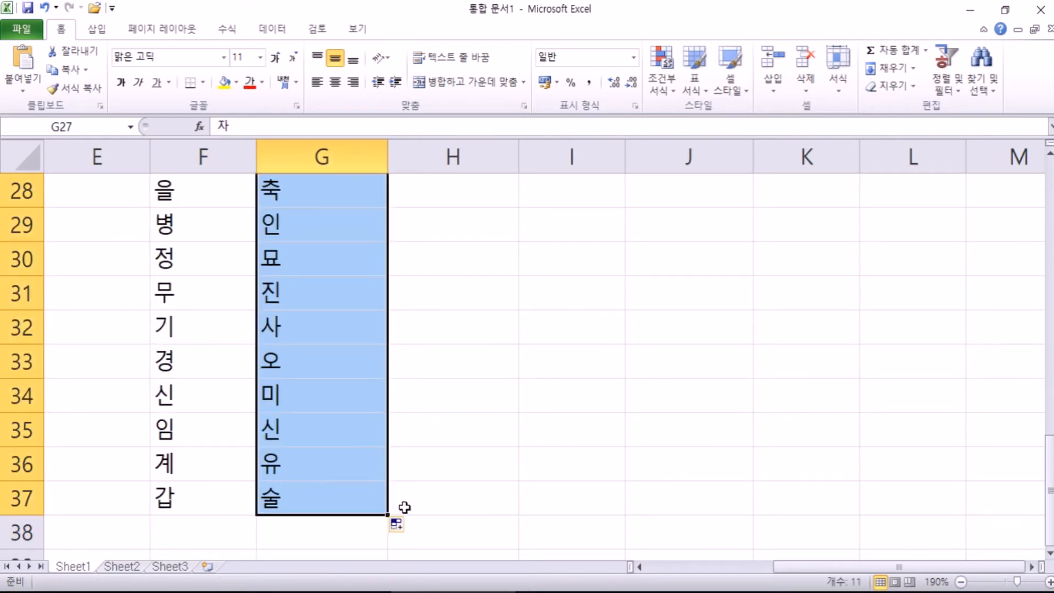
scroll(412, 502, up, 1)
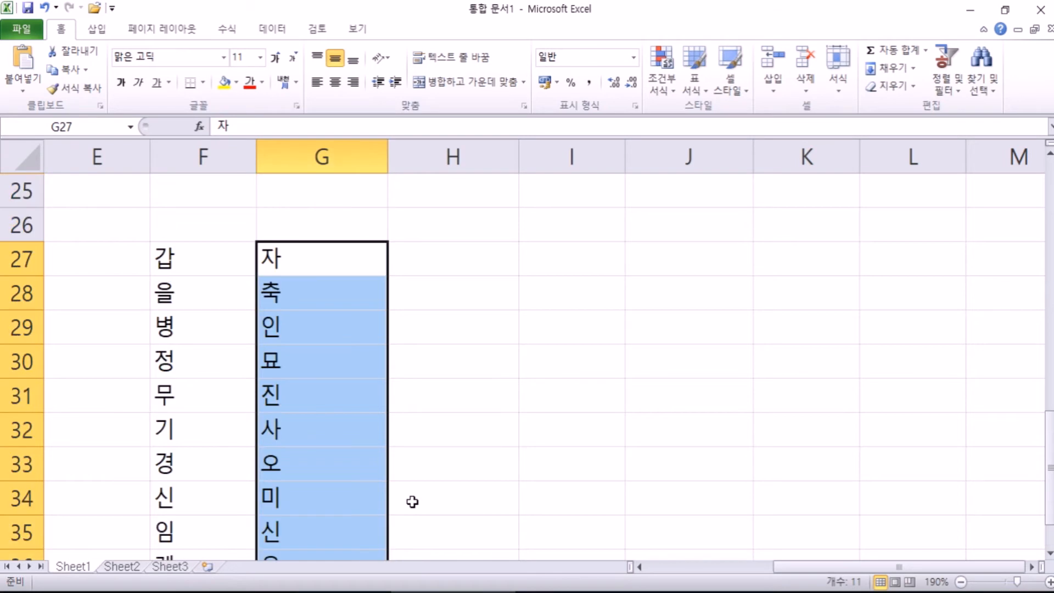
Extend the earthly branches series in column G and the heavenly stems series in column F down to row 38
scroll(383, 493, down, 1)
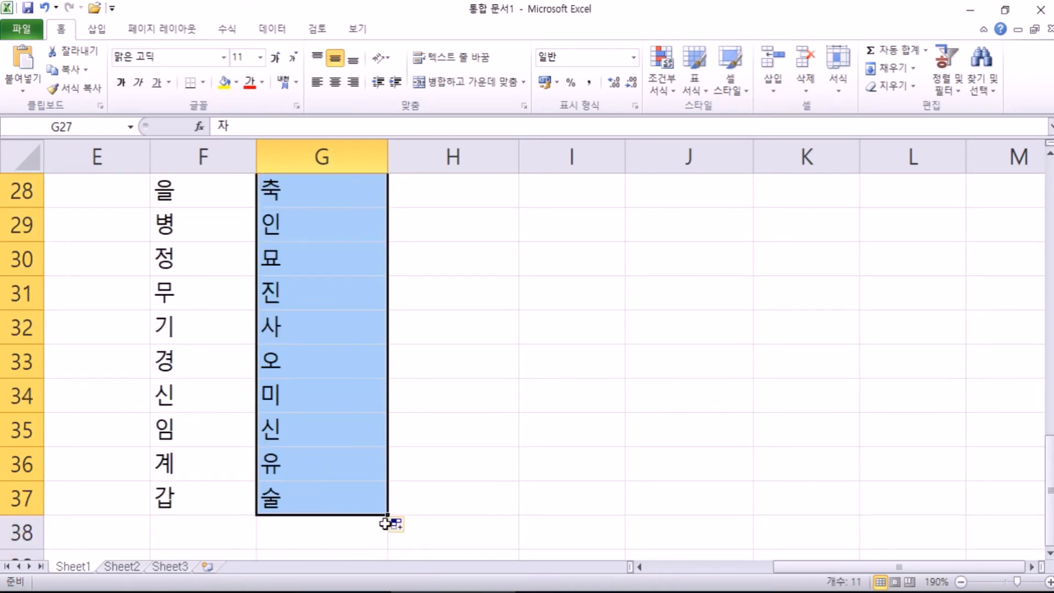
drag(388, 516, 390, 547)
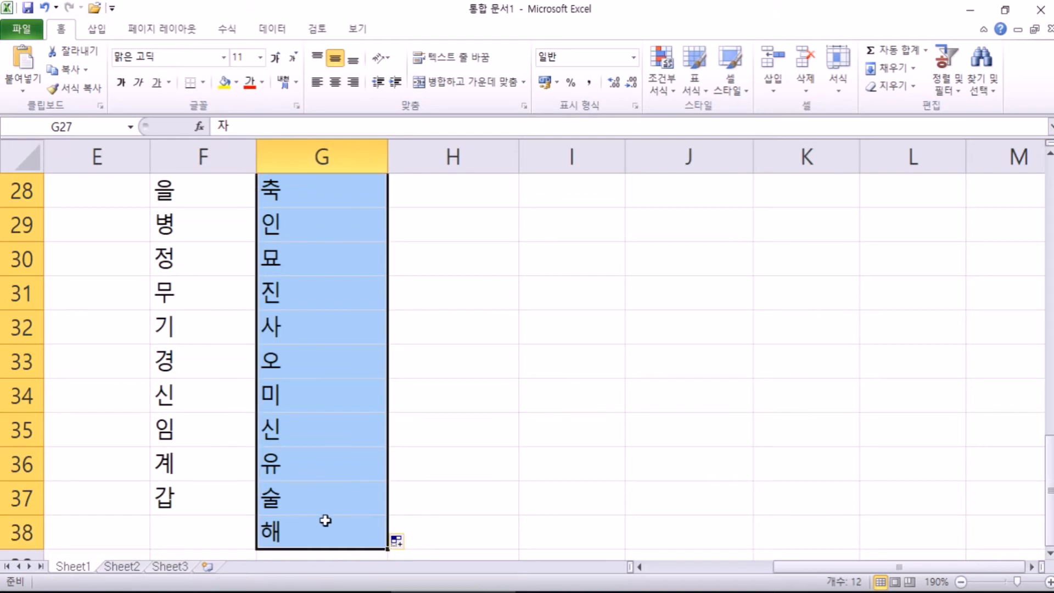
click(204, 499)
drag(257, 517, 262, 551)
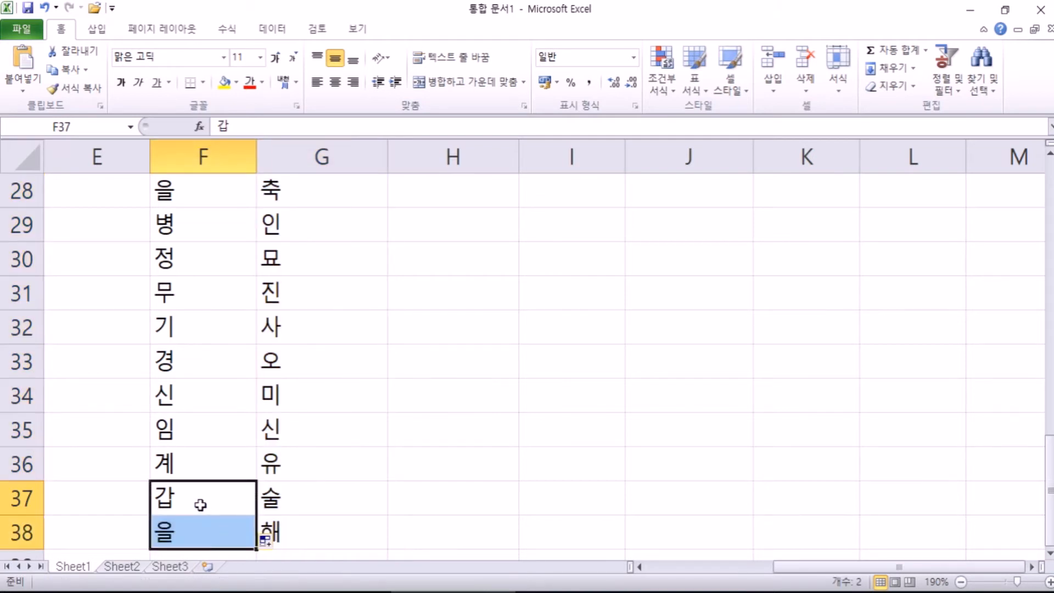
Examine the heavenly stems in column F and the earthly branches in column G, comparing how each series repeats from row 27
scroll(207, 498, up, 3)
scroll(189, 452, down, 2)
drag(176, 264, 204, 467)
scroll(275, 403, up, 2)
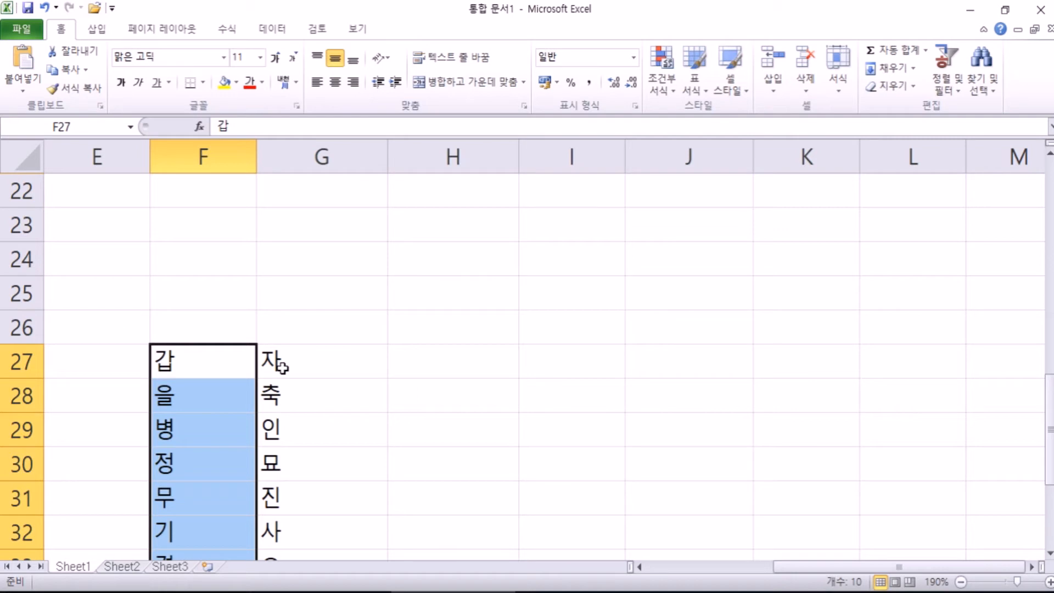
click(211, 370)
click(286, 364)
click(213, 364)
click(305, 363)
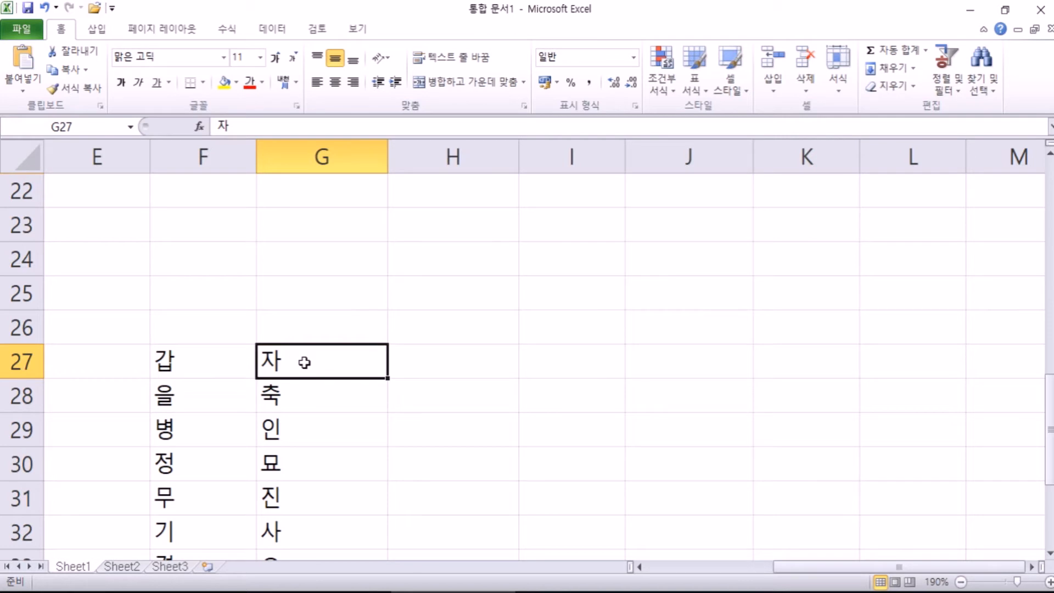
scroll(220, 358, down, 2)
scroll(219, 358, up, 2)
Enter 1사분기 in cell H27 and auto-fill it down to H38 with the built-in quarter series
click(472, 369)
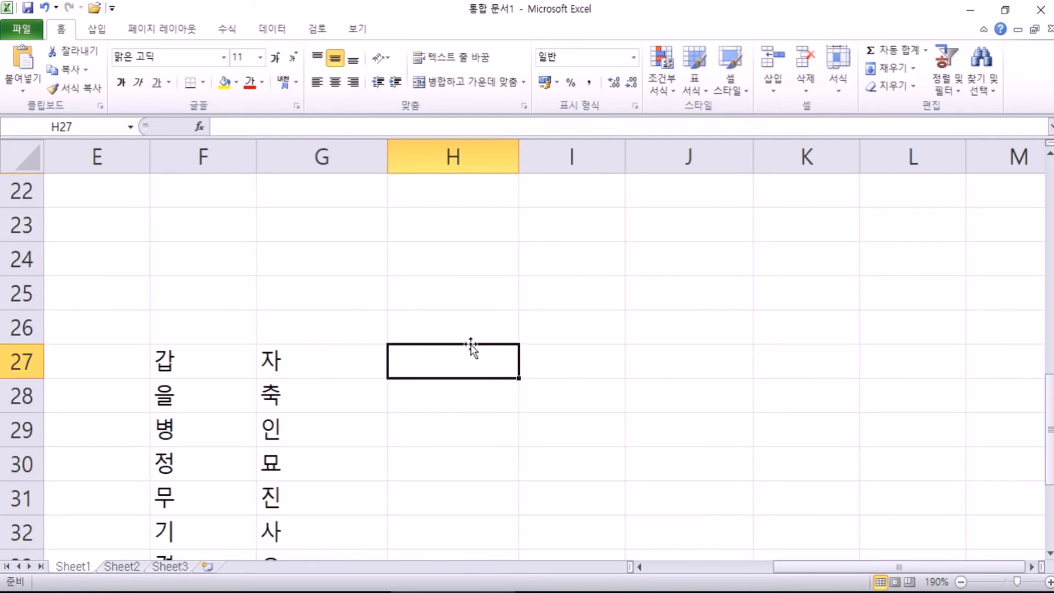
text(1ㅅㅏ분기)
key(Return)
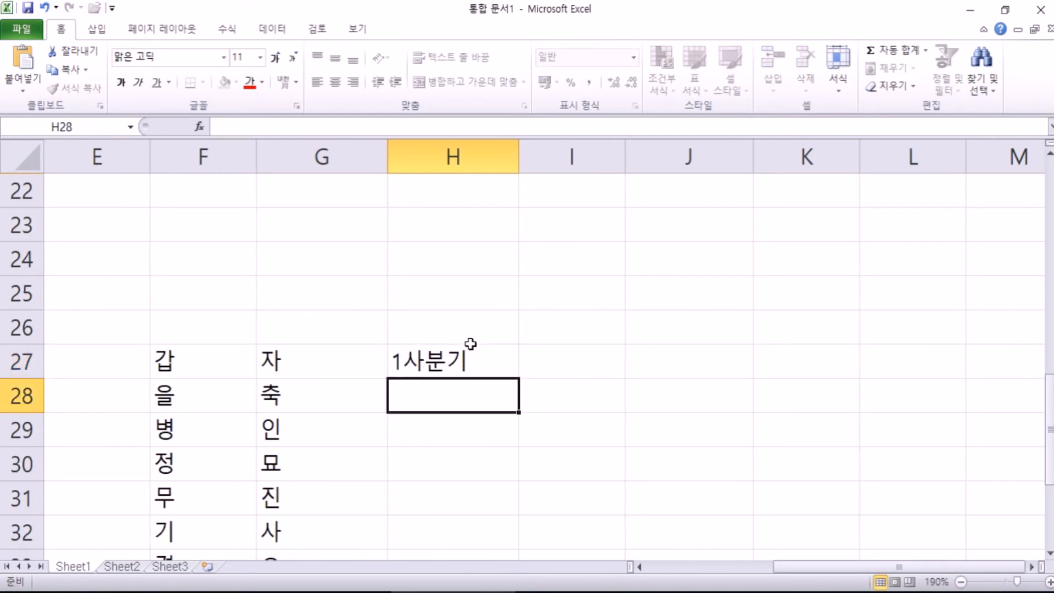
scroll(470, 343, down, 1)
click(422, 260)
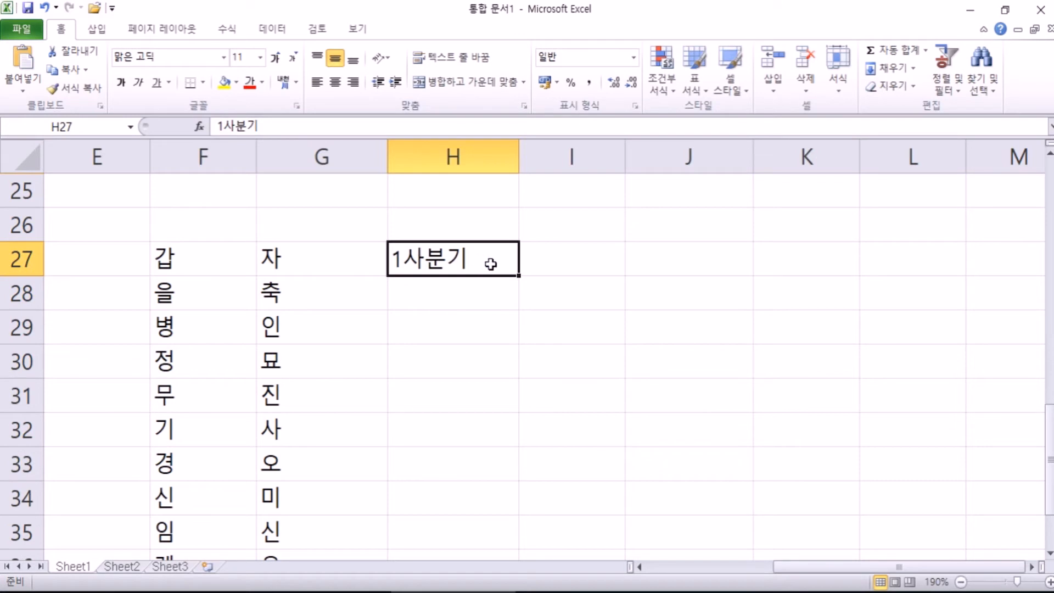
drag(518, 274, 512, 537)
scroll(501, 516, up, 2)
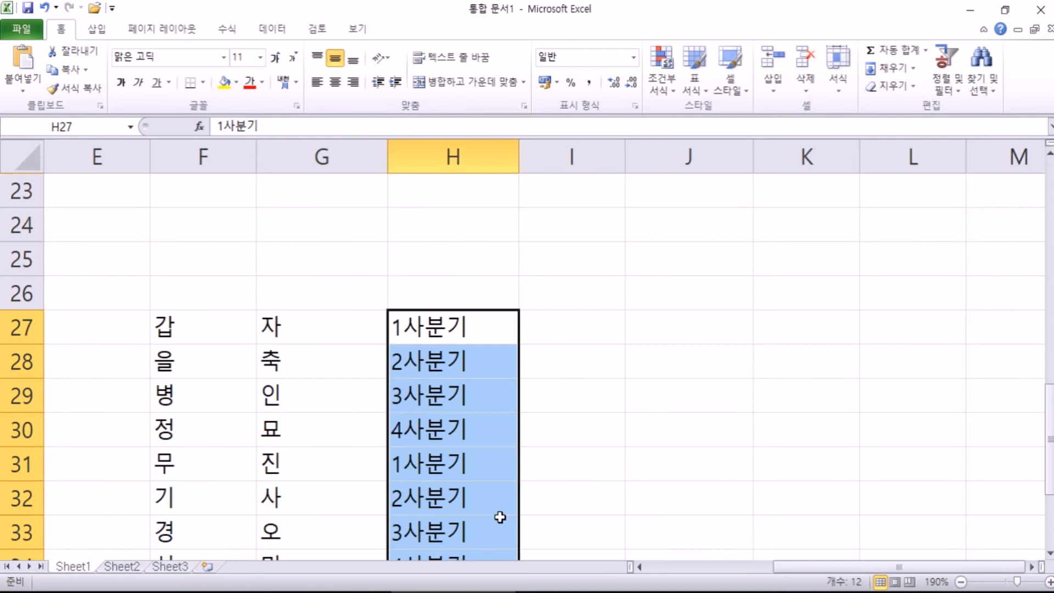
click(430, 418)
click(420, 456)
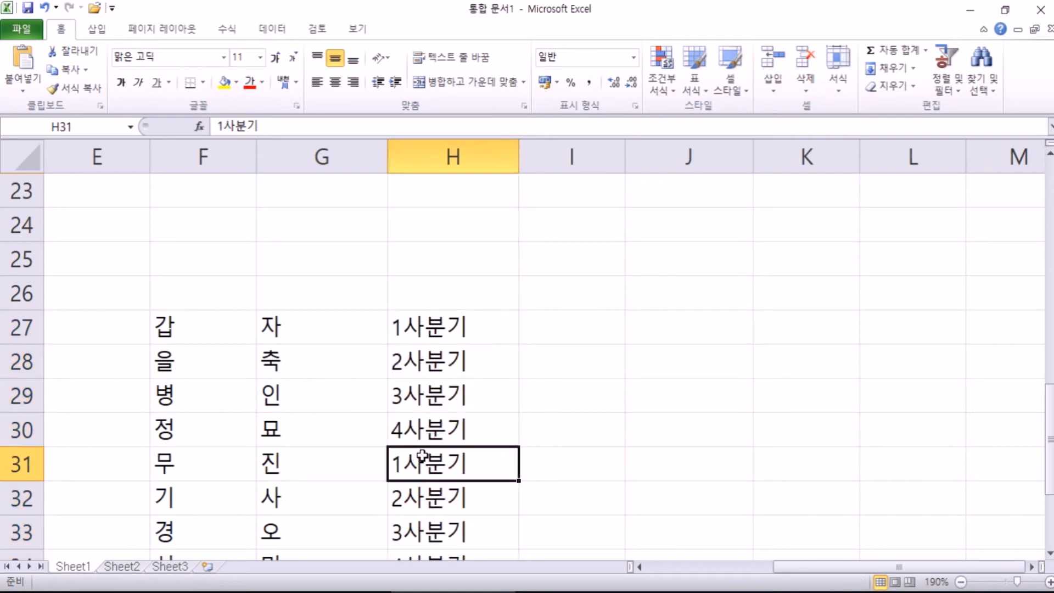
Enter 1/4분기 in cell I27, auto-fill it down to I38, and compare it with the quarter series in column H
click(592, 319)
text(1)
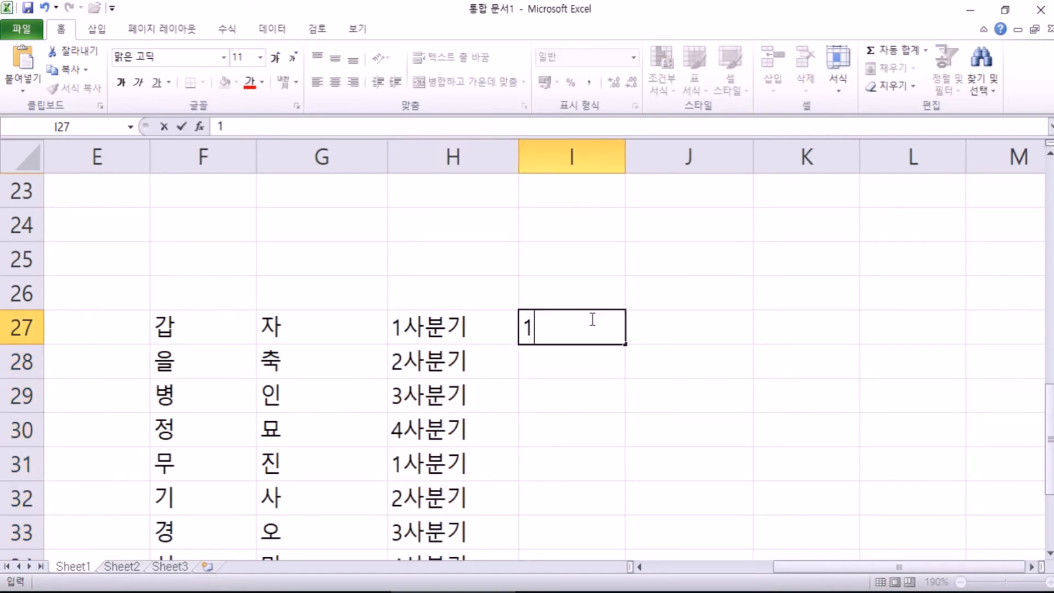
text(/4분기)
key(Return)
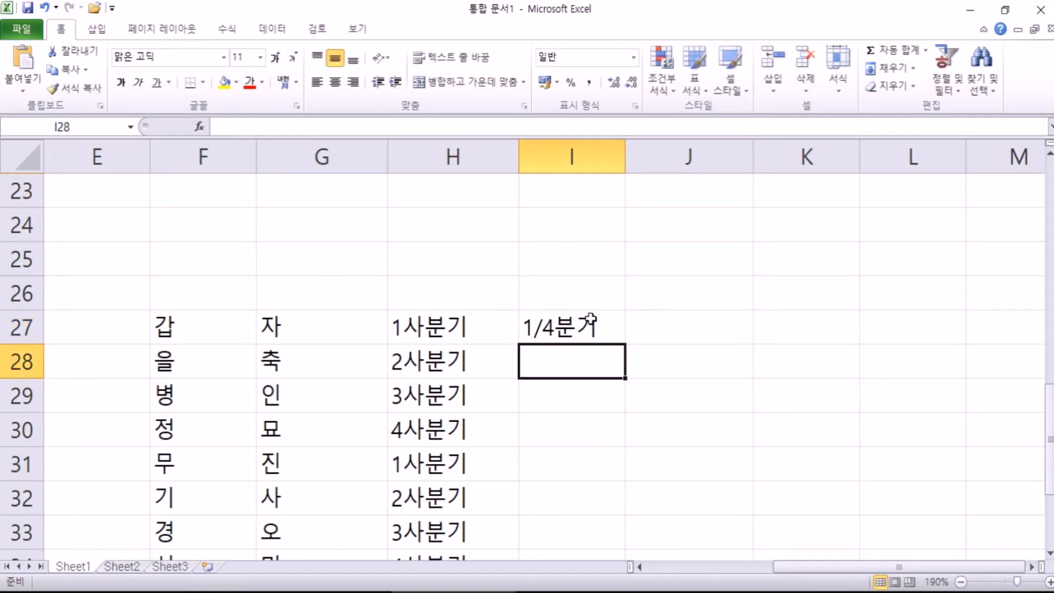
click(549, 330)
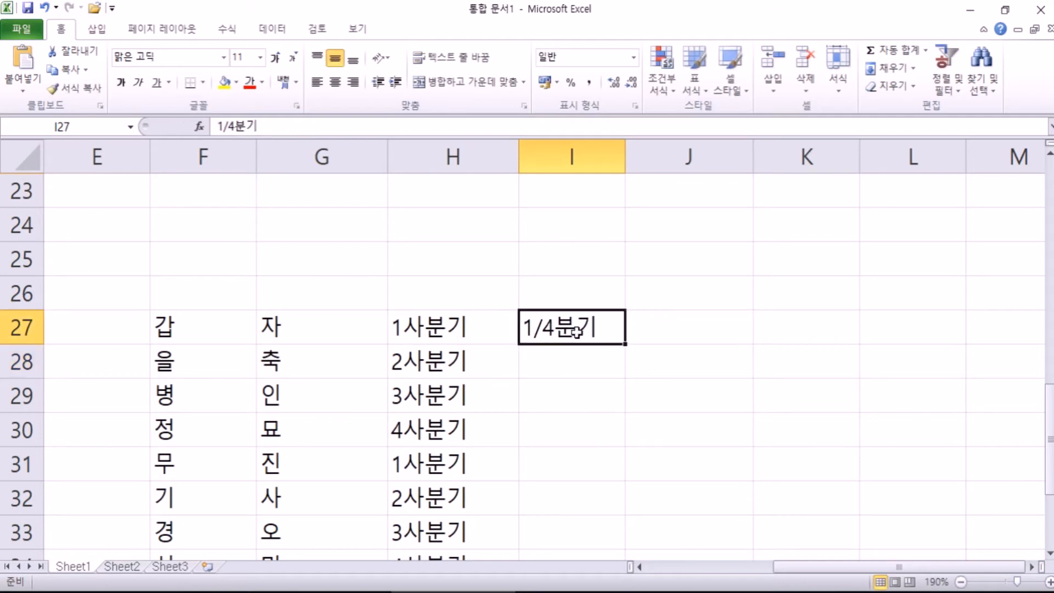
double_click(625, 345)
scroll(647, 370, down, 1)
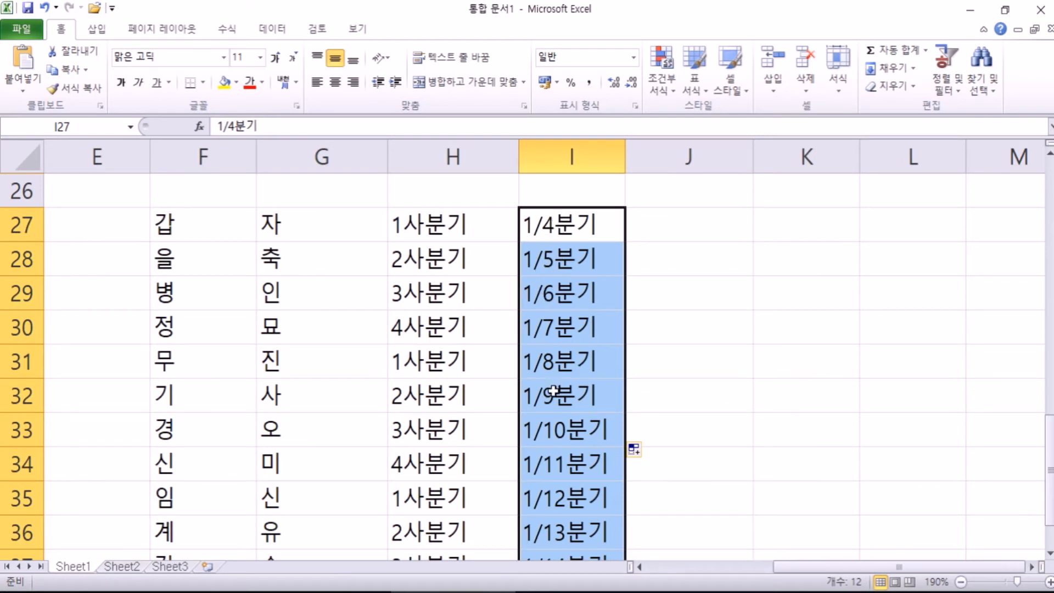
click(430, 234)
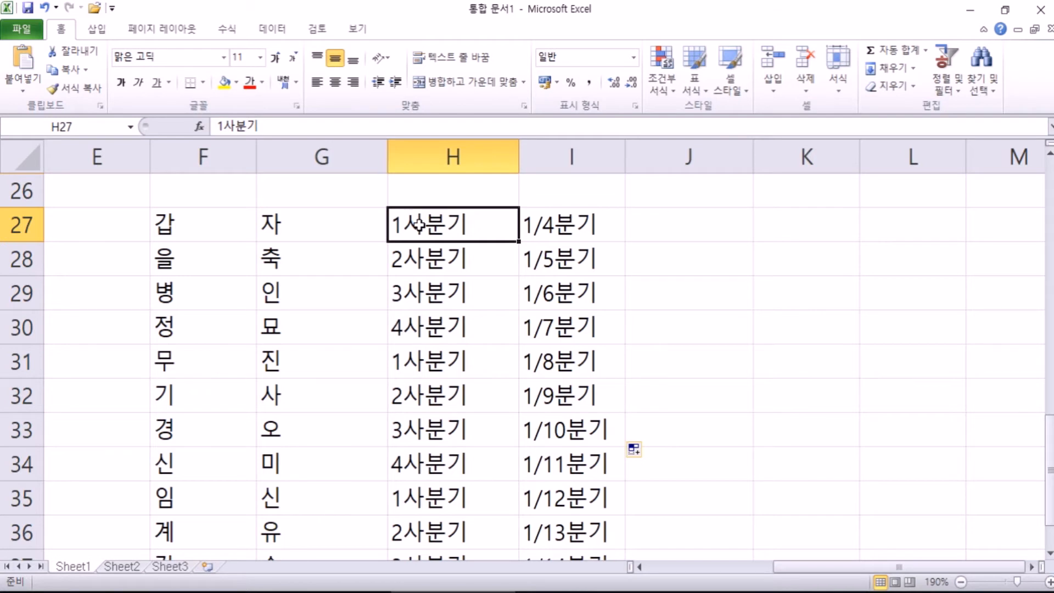
scroll(458, 253, down, 2)
scroll(461, 261, up, 2)
click(567, 223)
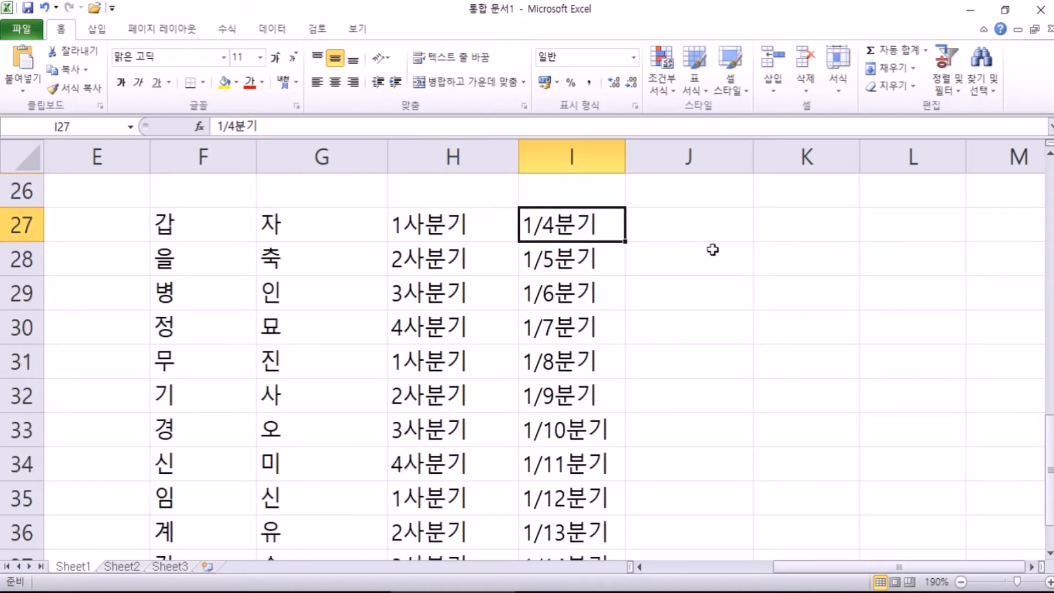
Enter 4월 in cell J27 and auto-fill it down to J38 with the built-in month series
click(681, 222)
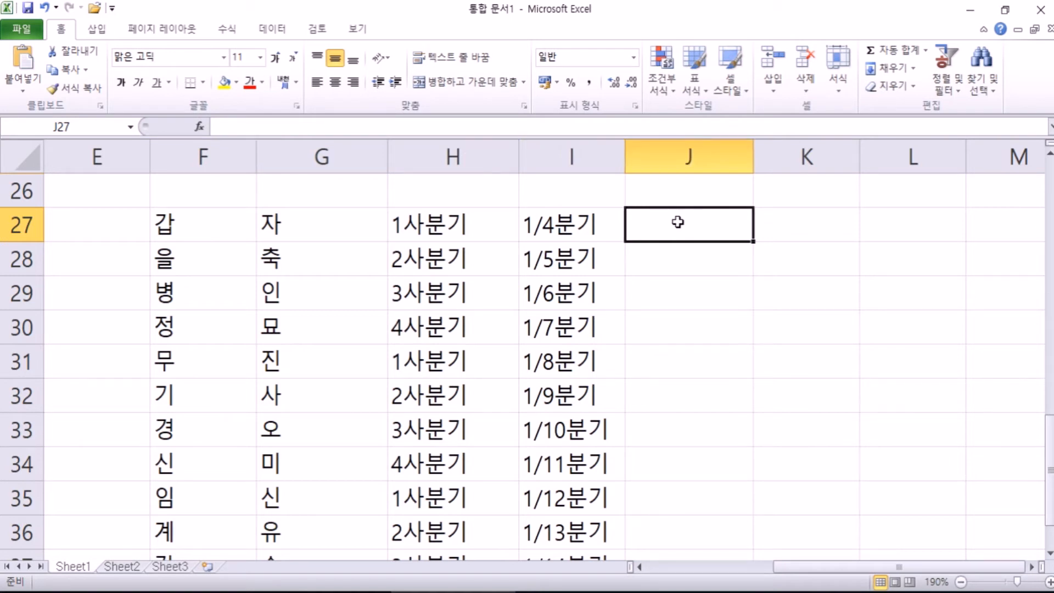
text(4월)
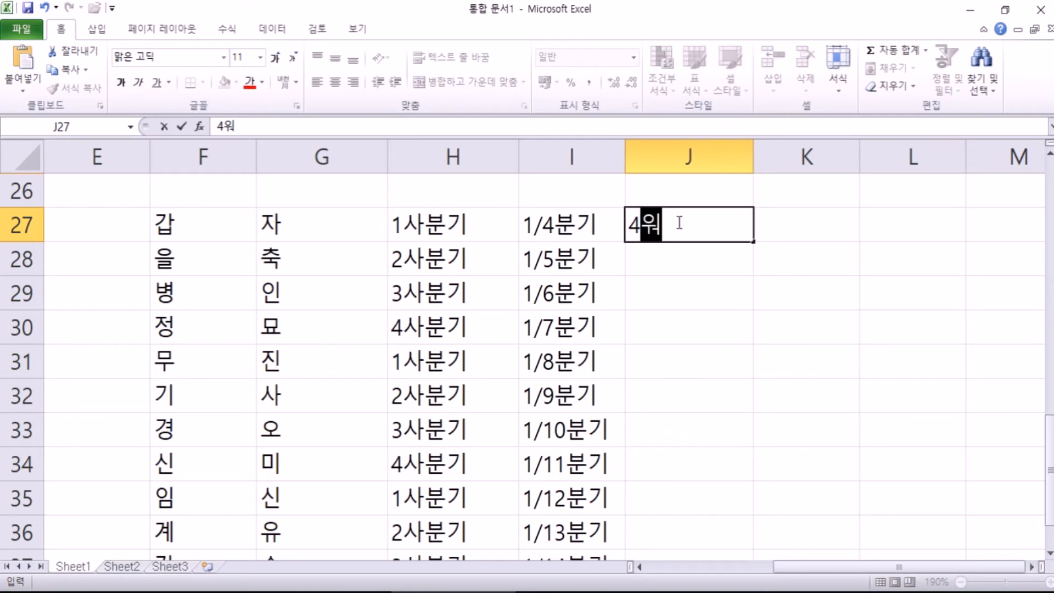
key(Return)
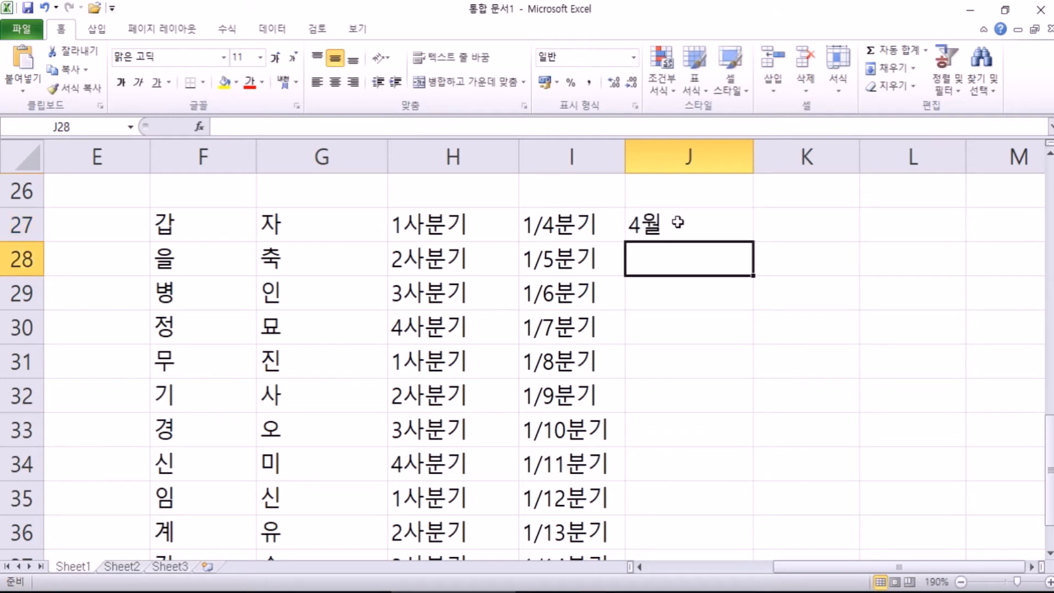
click(678, 222)
drag(755, 242, 717, 583)
drag(718, 586, 690, 483)
scroll(692, 461, up, 1)
scroll(693, 461, down, 1)
click(682, 401)
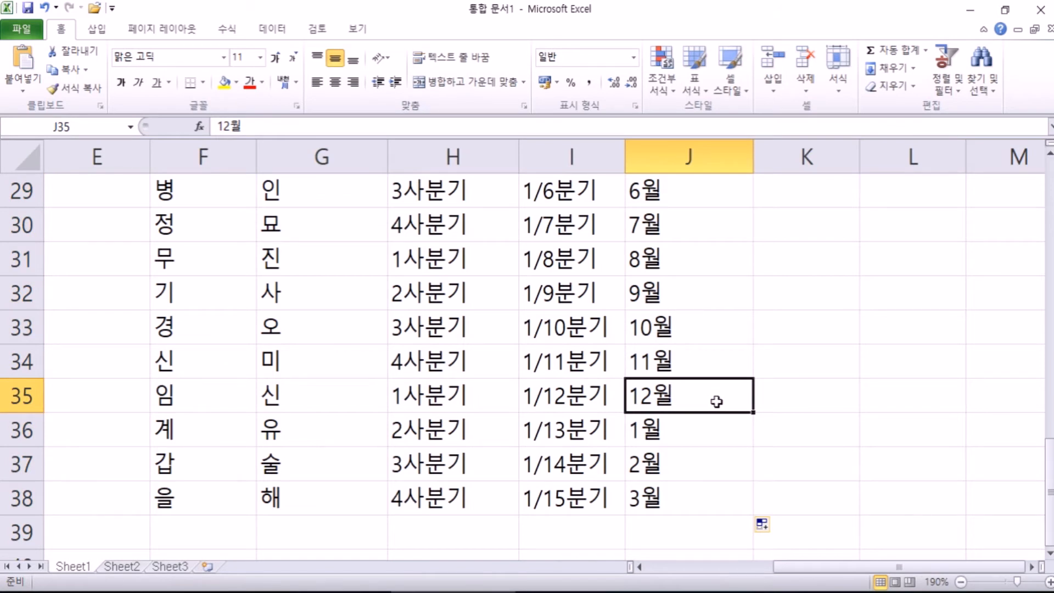
scroll(716, 401, down, 1)
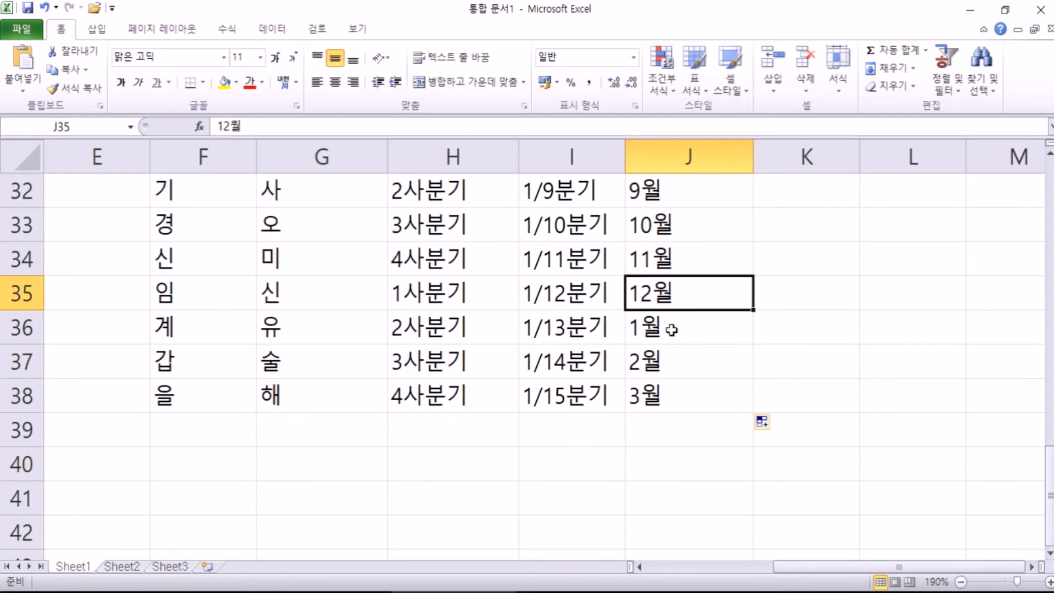
Compare the numbered text labels starting with 은평 401호 in J1 with the month series starting in J27
scroll(671, 329, up, 3)
click(762, 328)
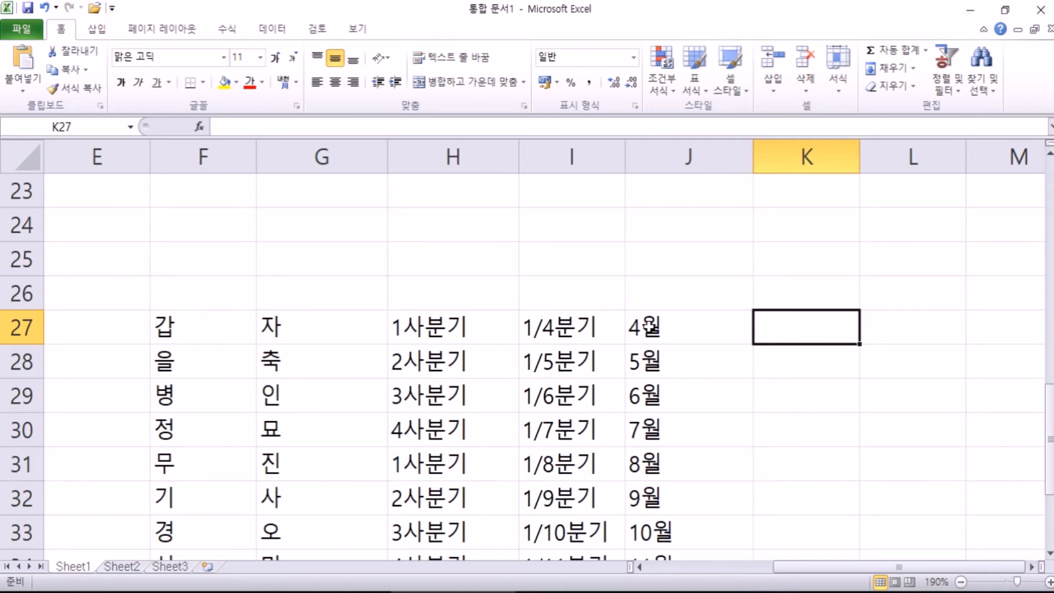
scroll(442, 332, up, 7)
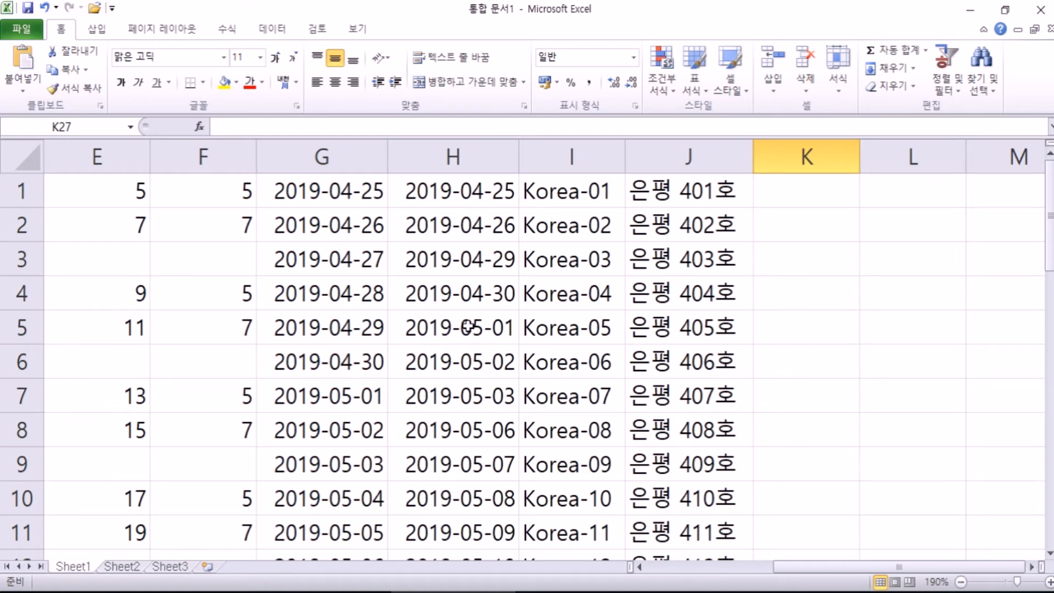
click(678, 180)
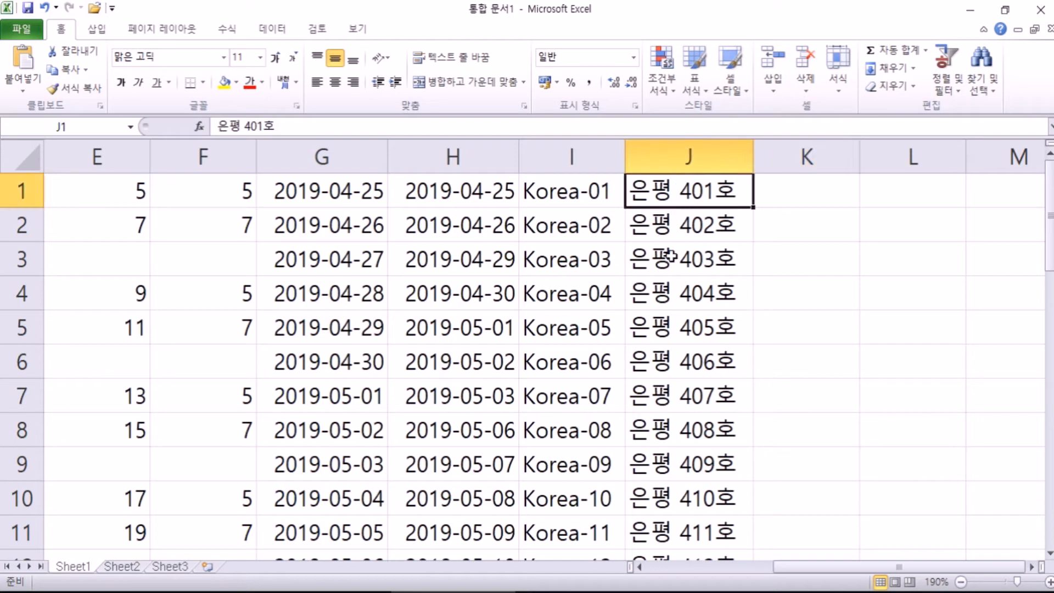
scroll(670, 256, down, 9)
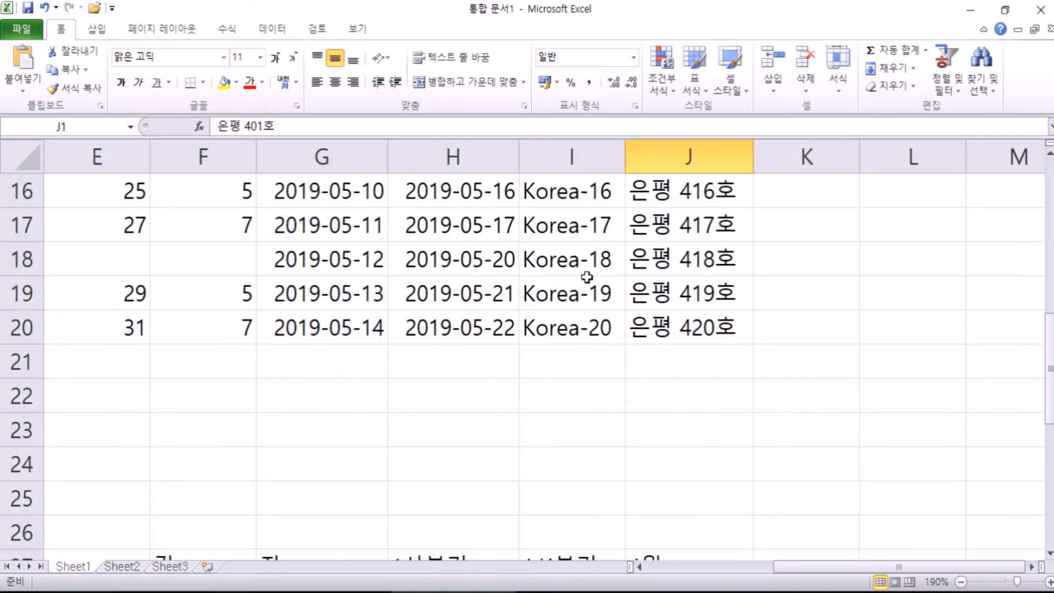
scroll(249, 288, up, 1)
scroll(250, 287, up, 1)
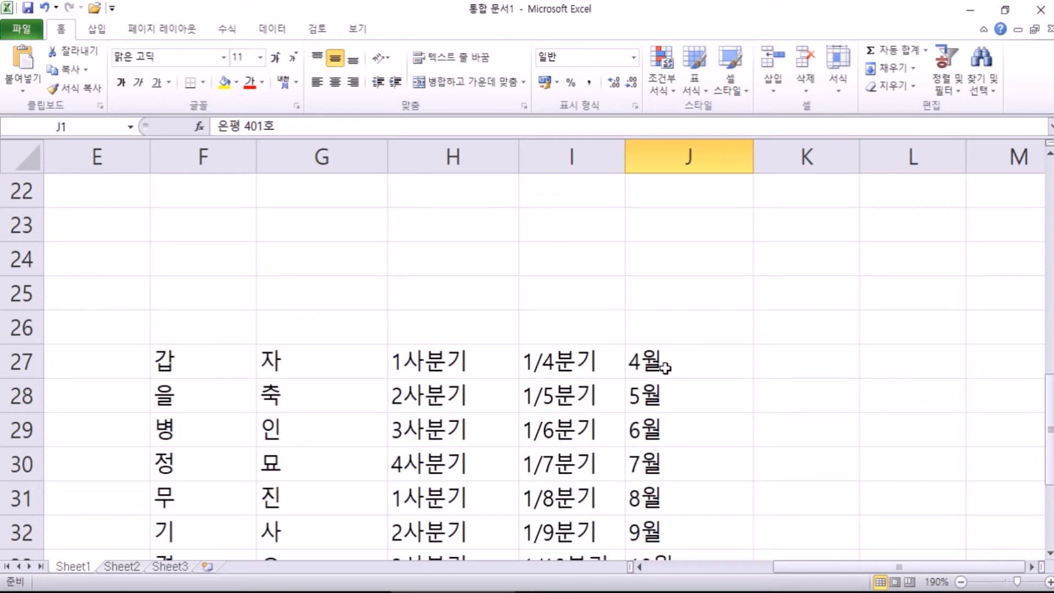
Open the custom lists editor from the general section of Excel's advanced options
click(21, 28)
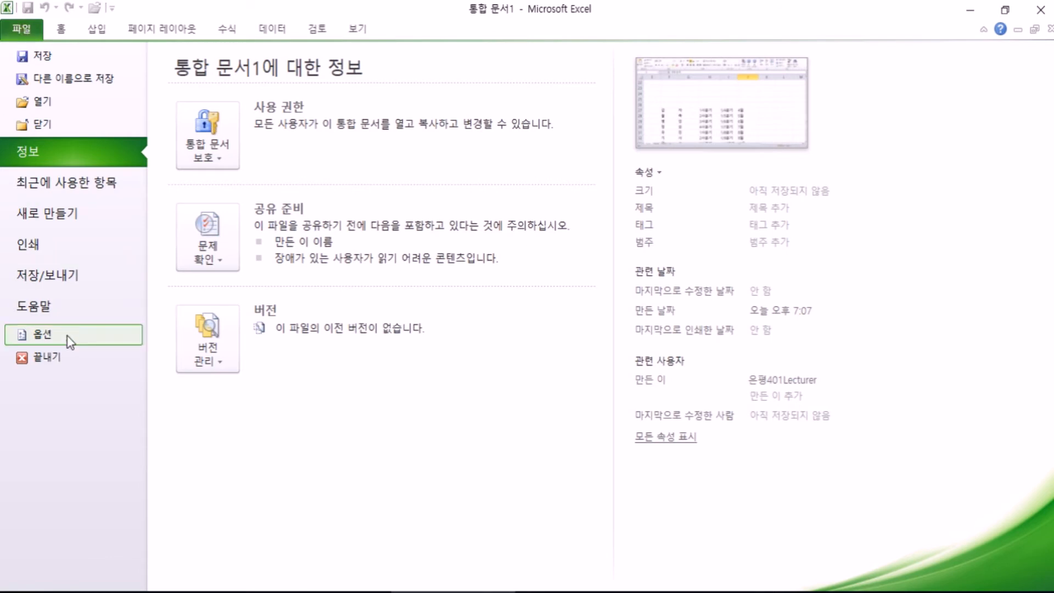
click(41, 333)
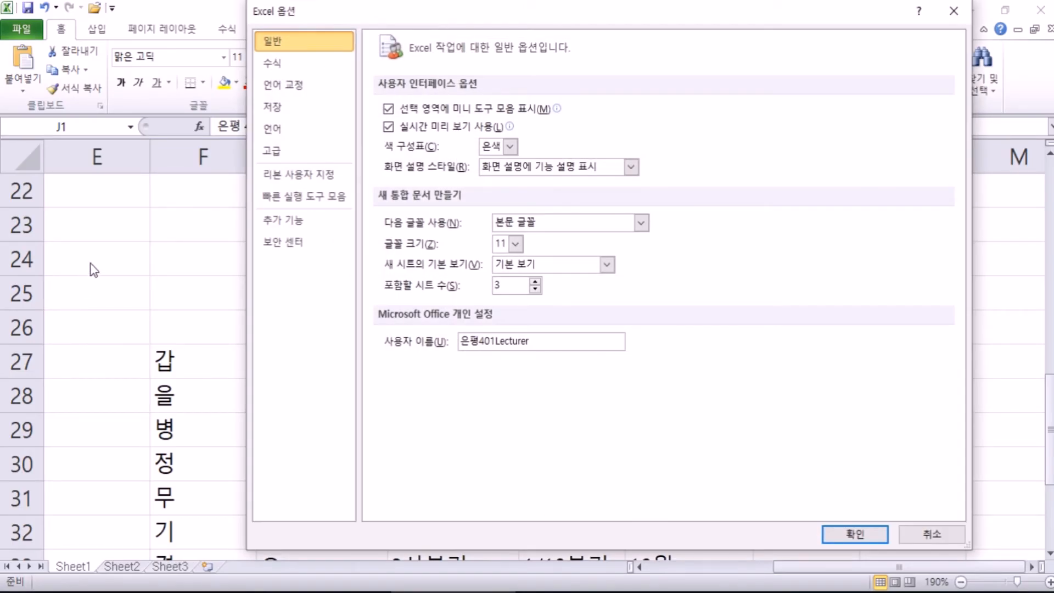
click(275, 154)
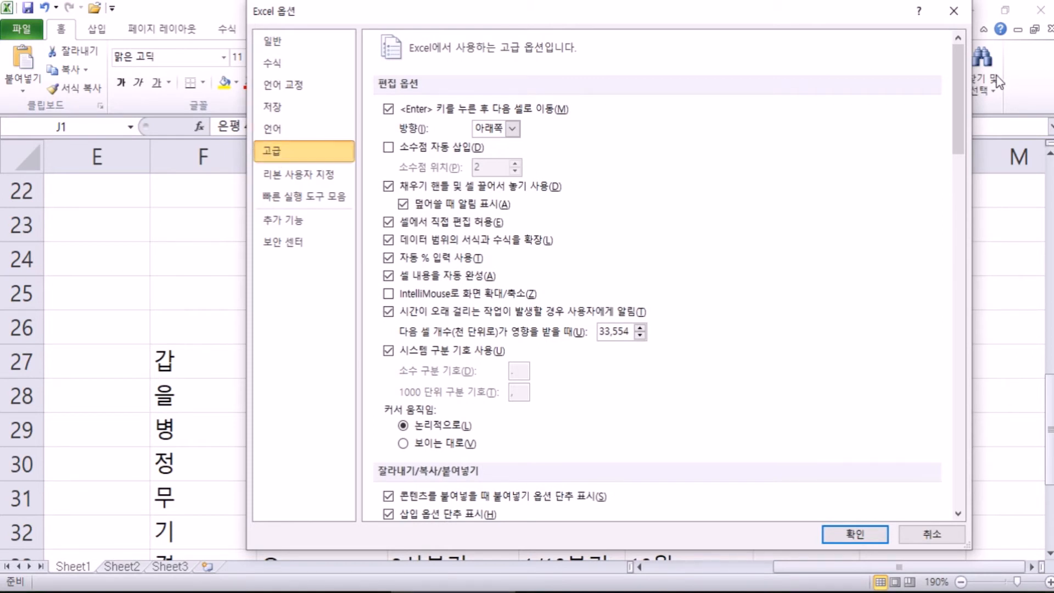
scroll(963, 113, down, 3)
drag(963, 113, 947, 465)
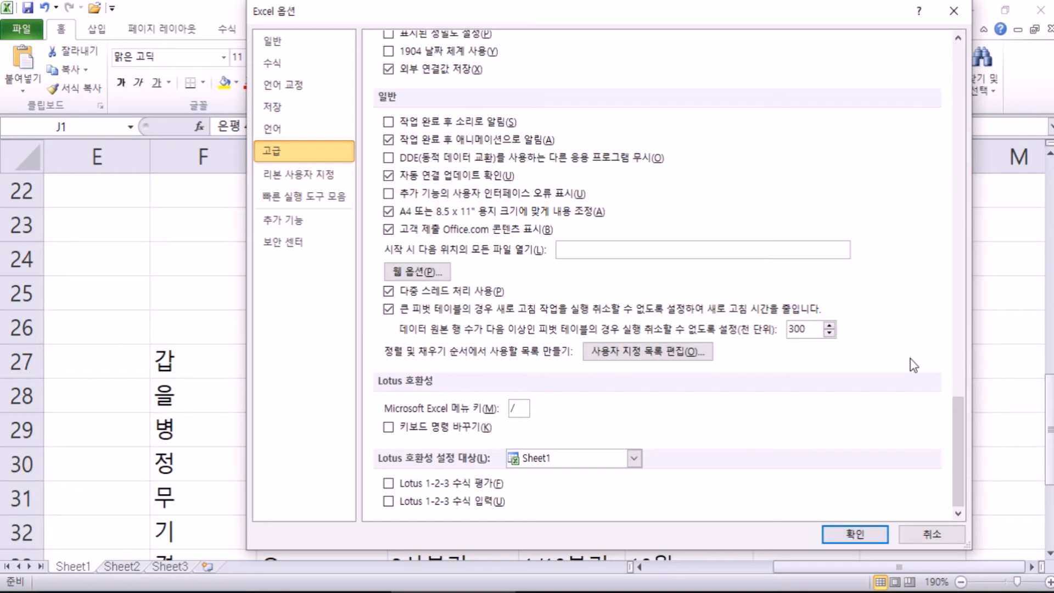
click(645, 354)
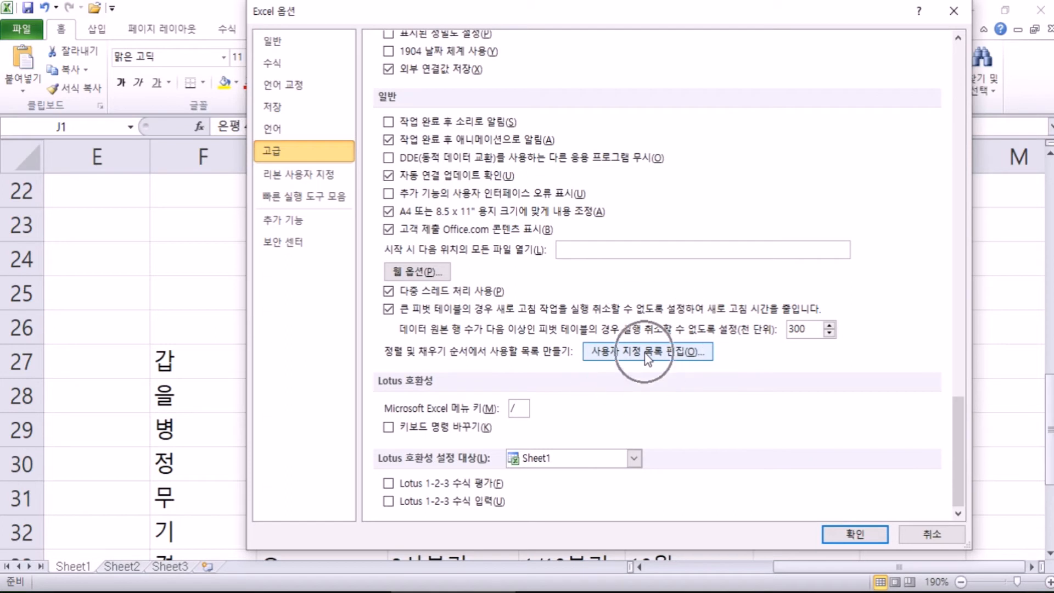
click(647, 354)
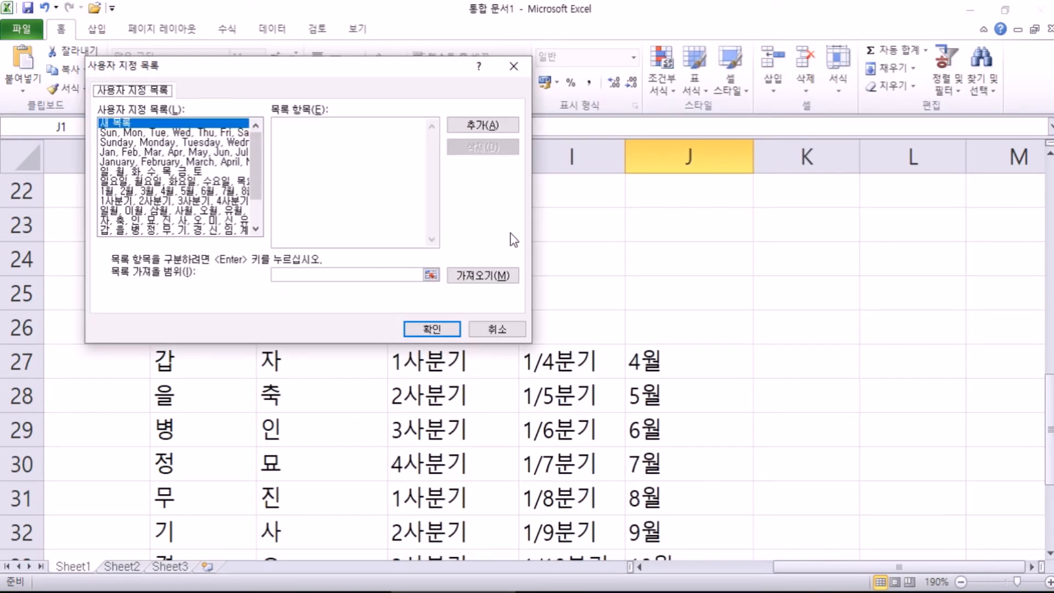
Examine the items of the built-in English and Korean weekday and month lists
click(277, 123)
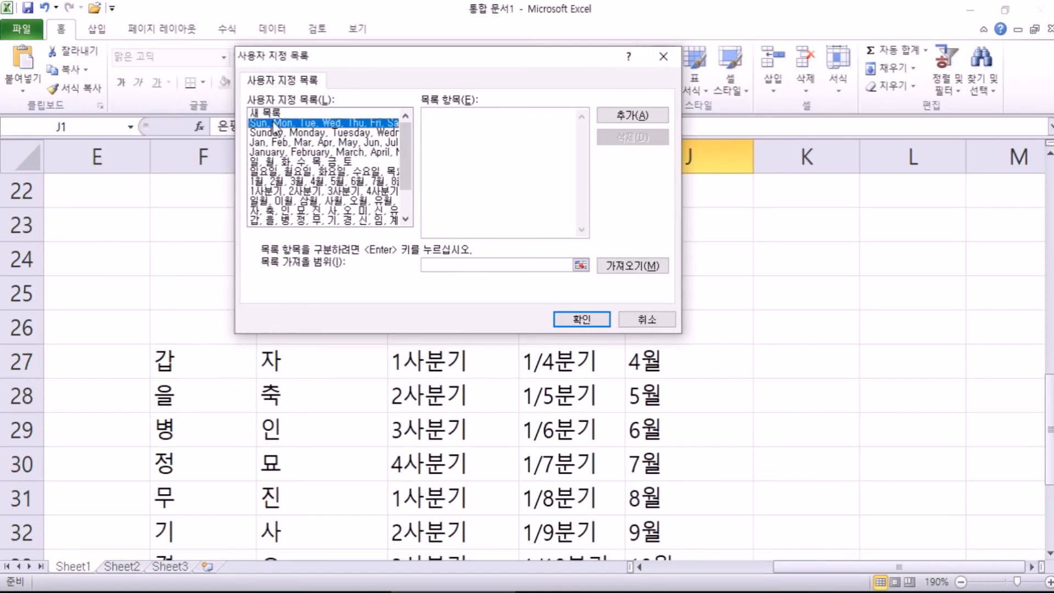
click(301, 134)
click(300, 154)
click(305, 143)
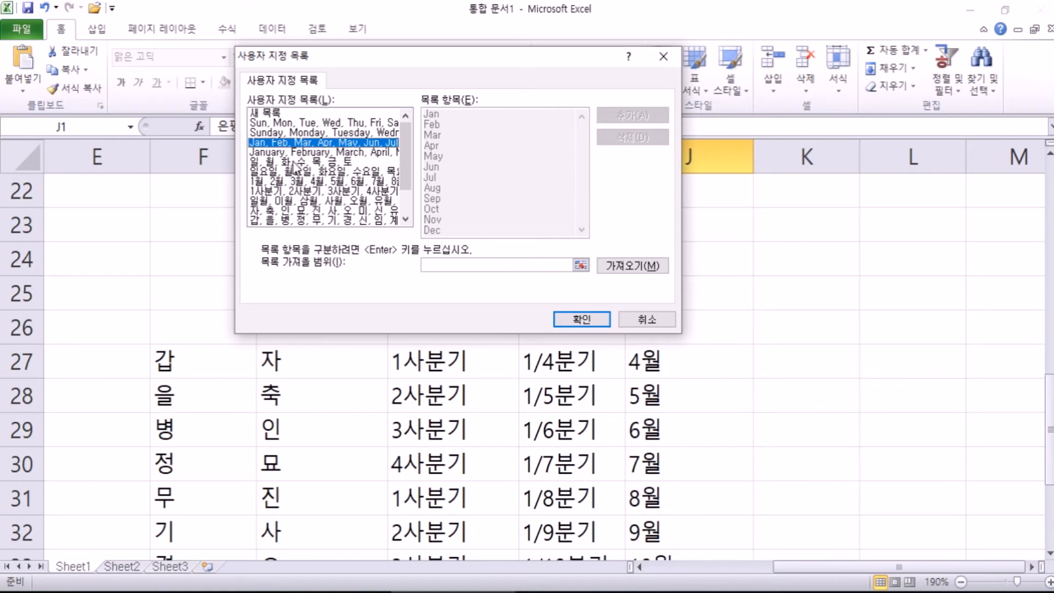
click(294, 162)
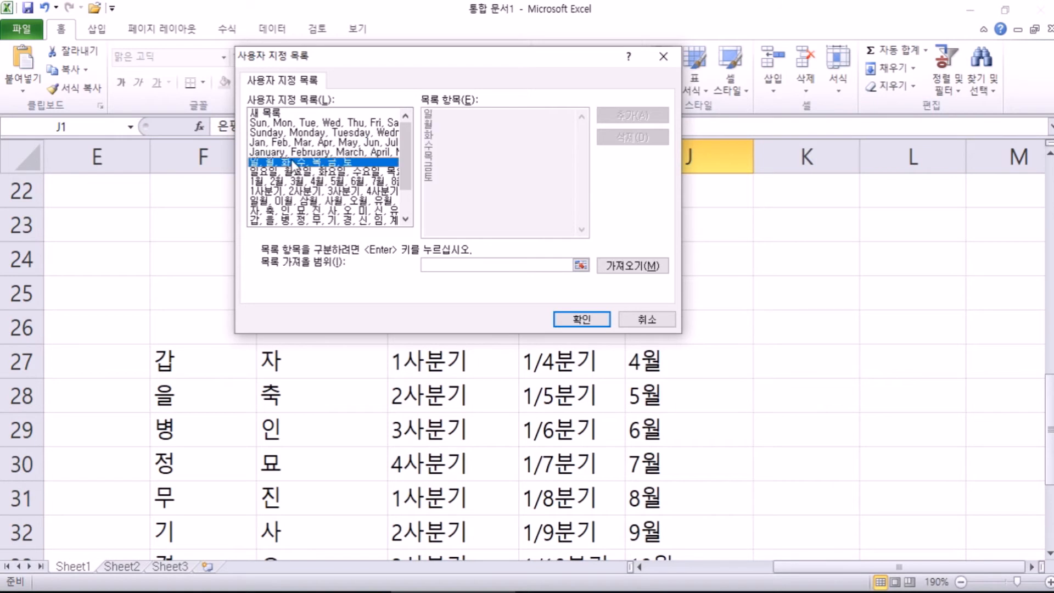
click(297, 172)
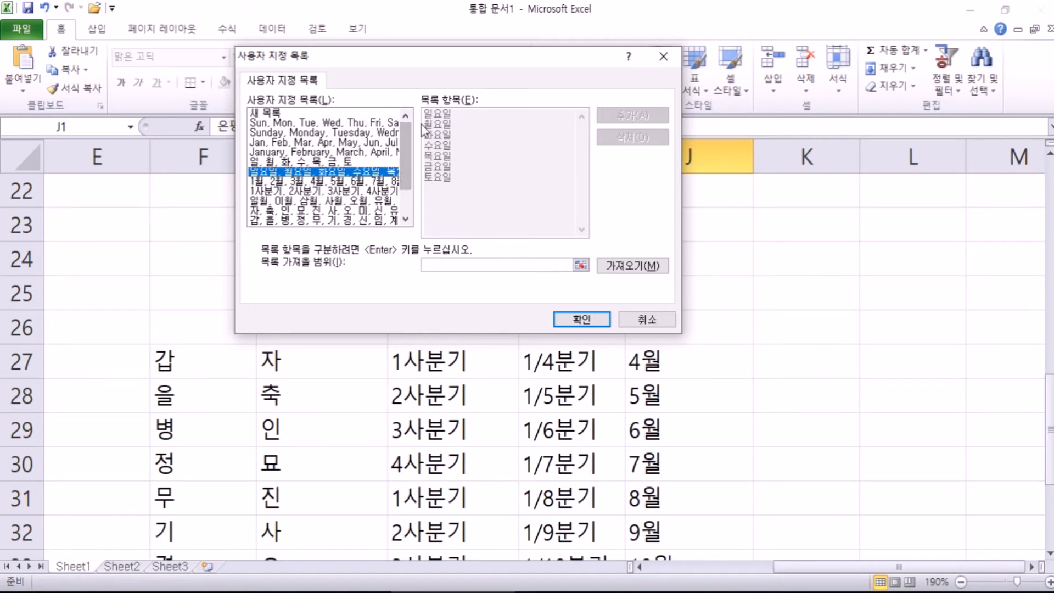
click(280, 134)
click(305, 163)
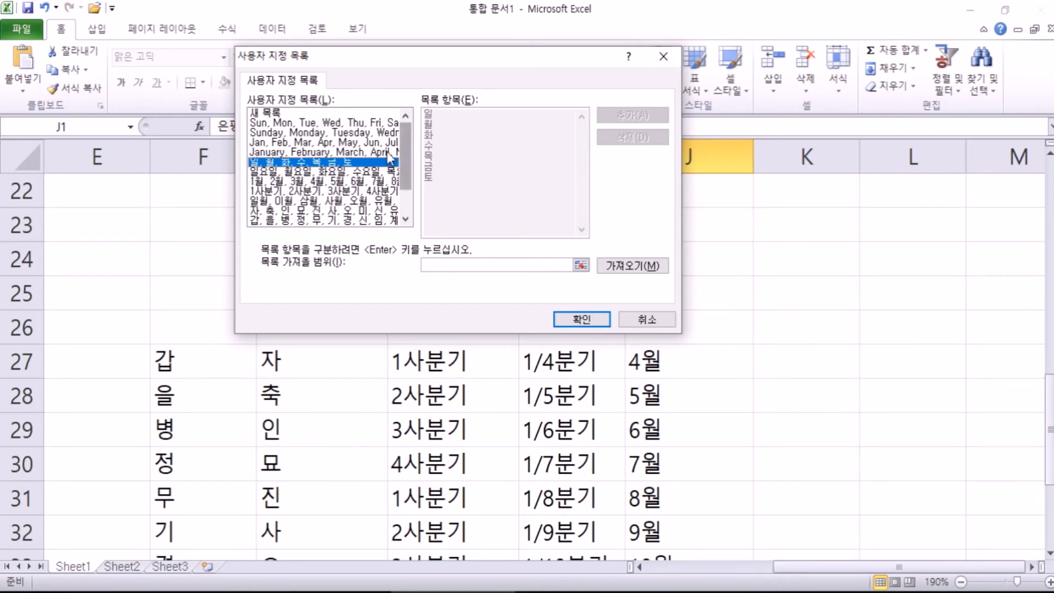
Examine the 자/축 and 갑자 lists and the 사장, 부장, 과장, 대리, 사원 list, and close the custom lists editor
click(322, 182)
scroll(335, 192, down, 1)
click(299, 181)
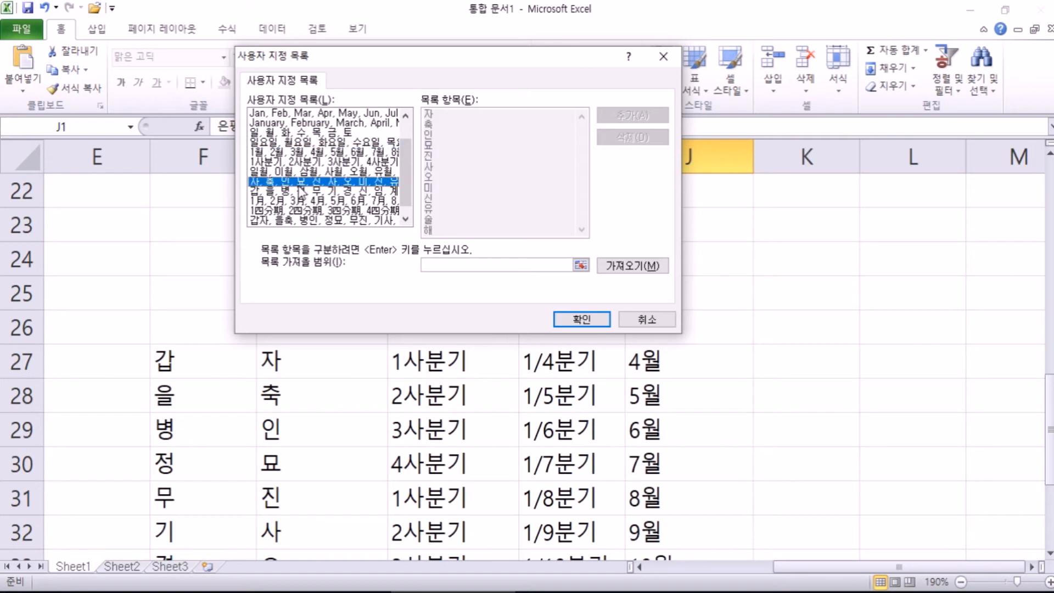
scroll(300, 191, down, 1)
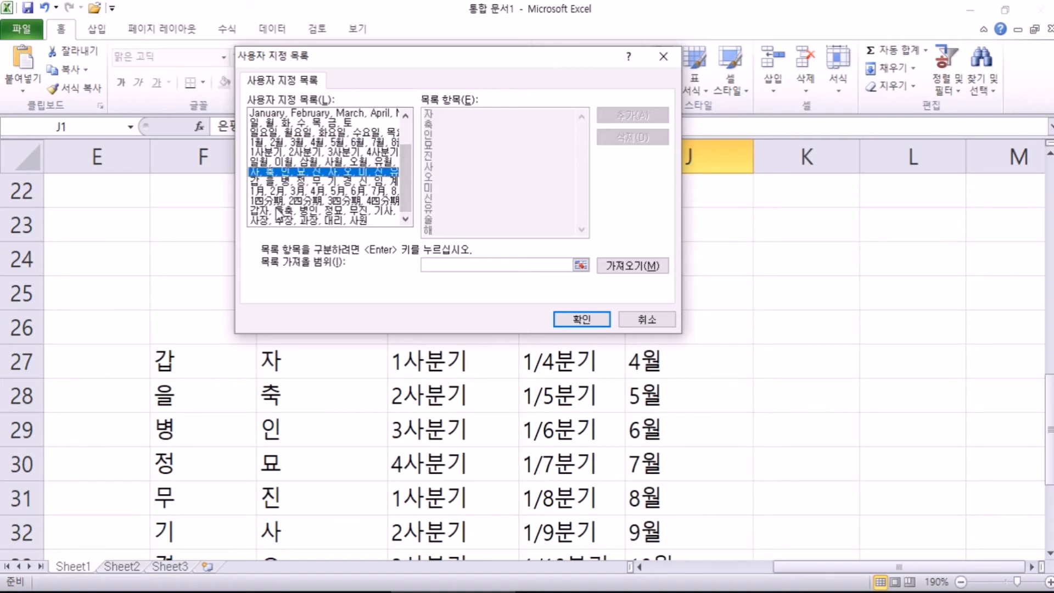
click(282, 211)
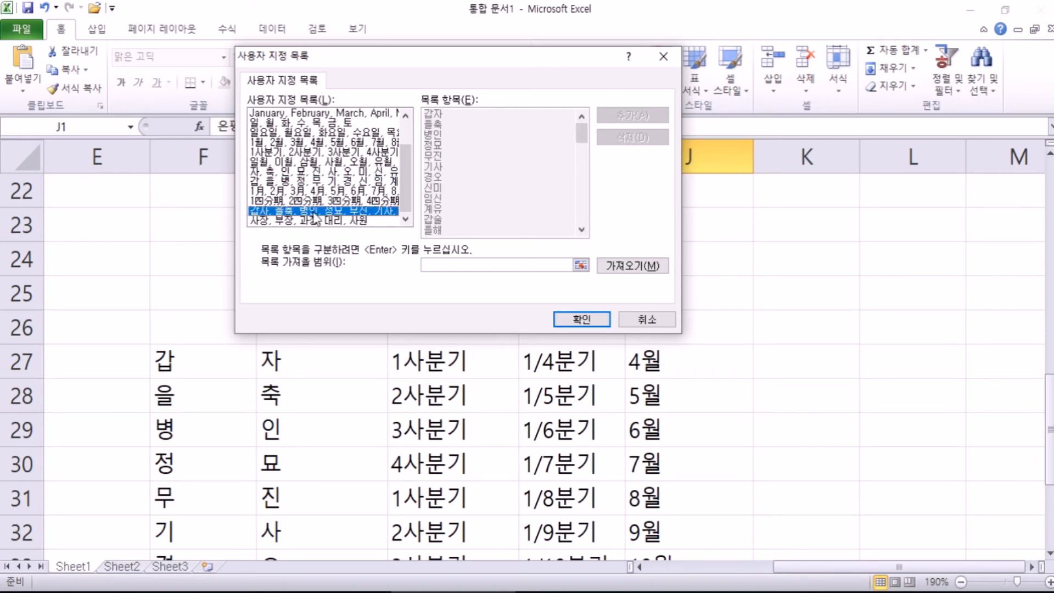
click(321, 172)
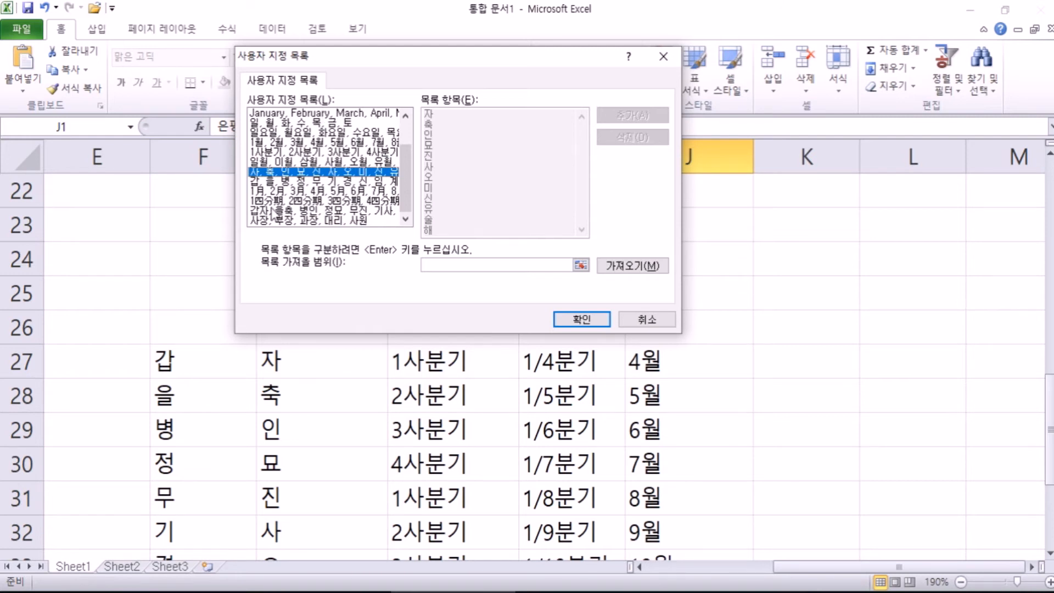
click(296, 221)
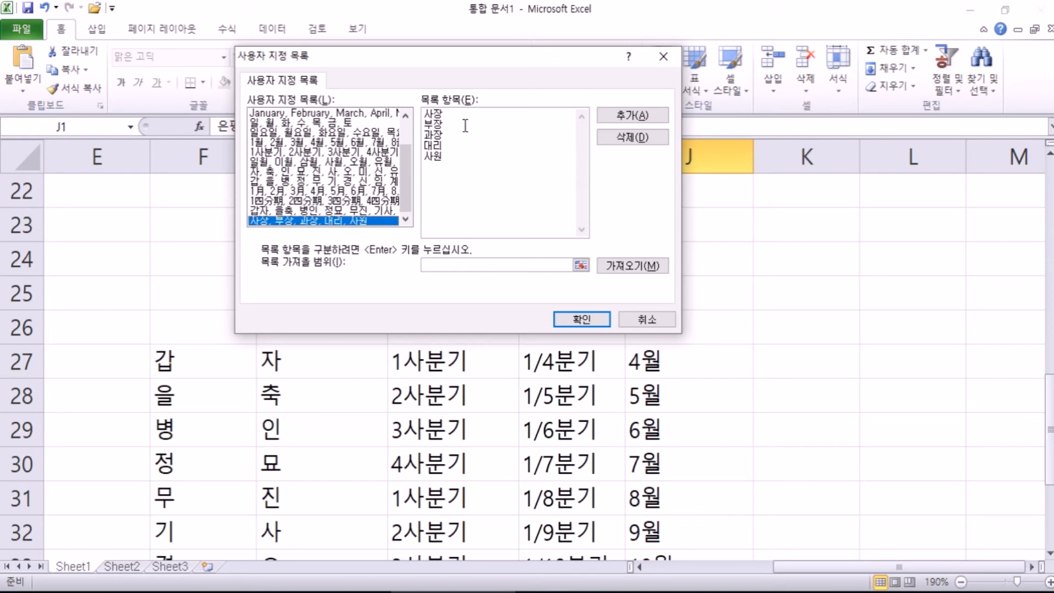
drag(404, 169, 405, 248)
key(Return)
Enter 과장 in cell K24 and auto-fill it down to K31 with the job-title list
click(785, 253)
text(과장)
key(Return)
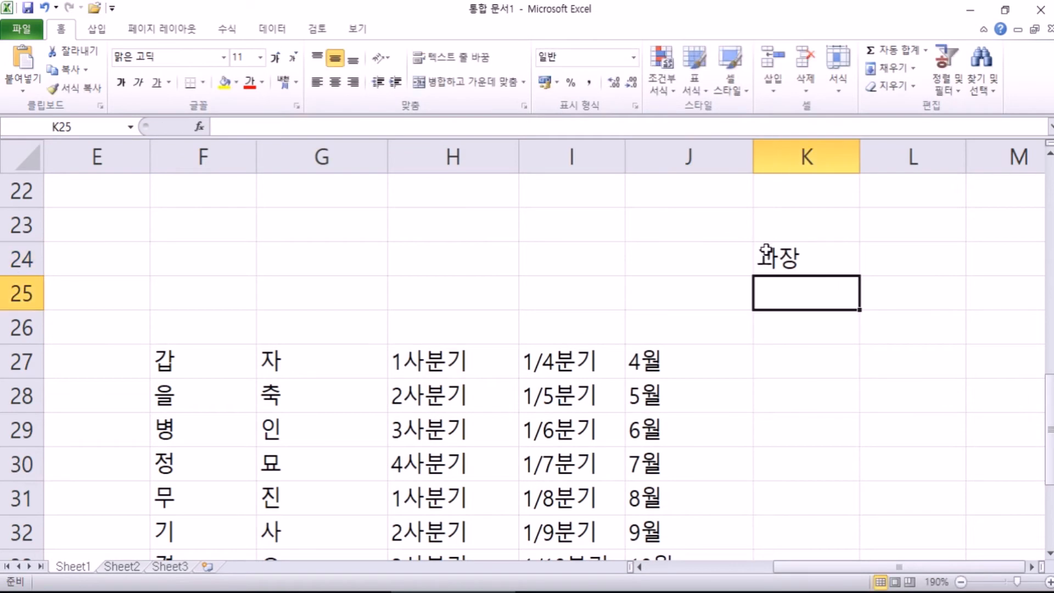
click(853, 267)
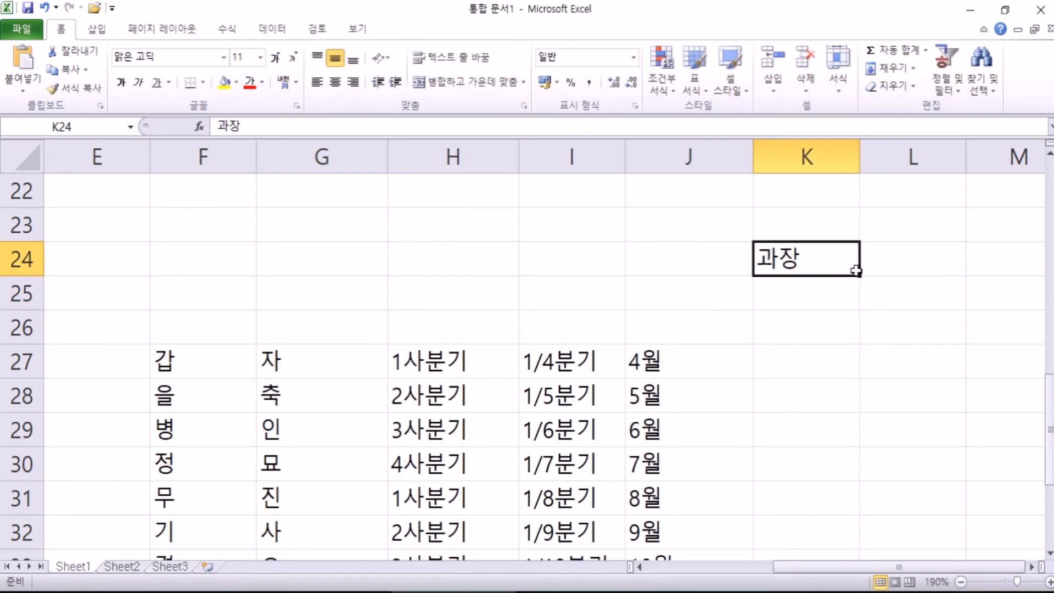
drag(859, 275, 860, 522)
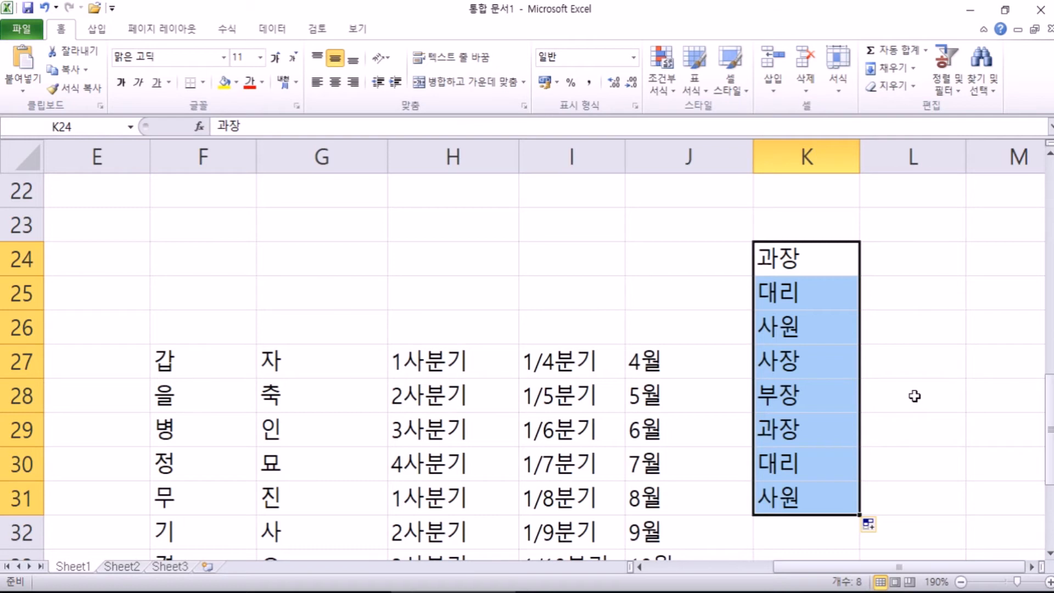
Reopen the custom lists editor from the general section of Excel's advanced options
click(23, 29)
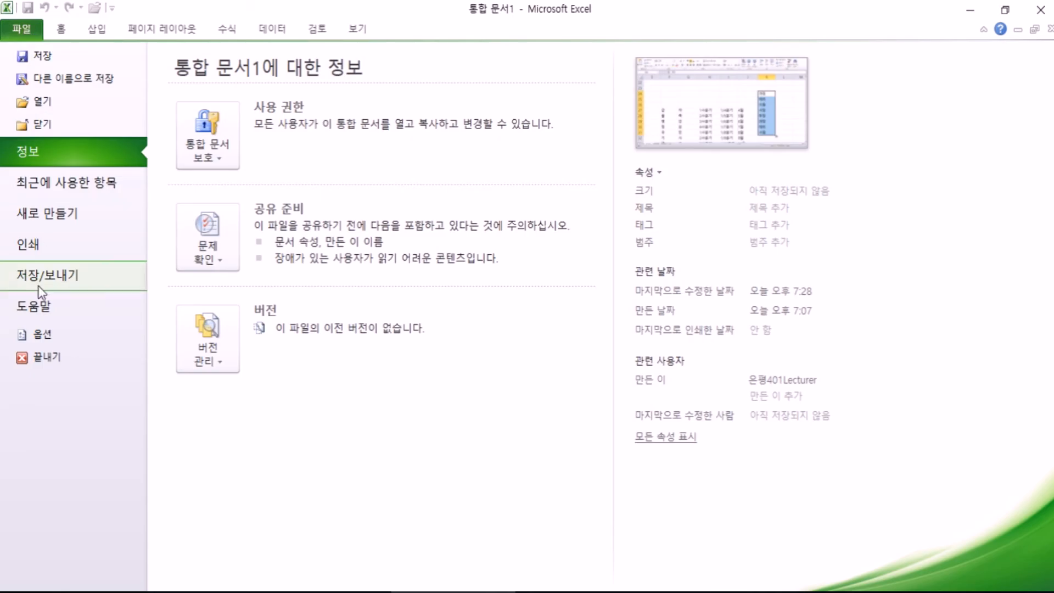
click(53, 331)
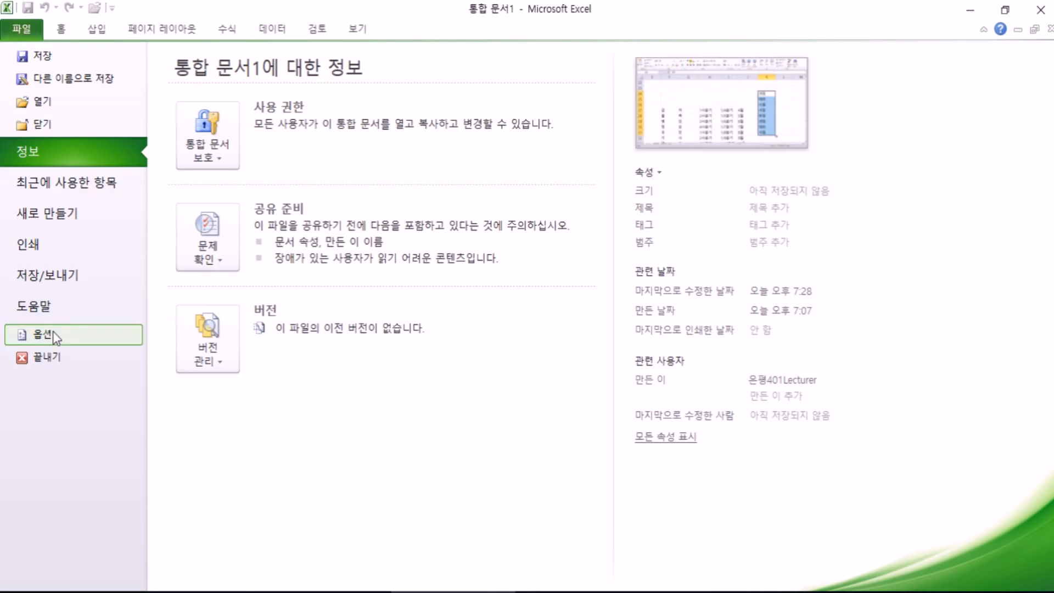
click(266, 152)
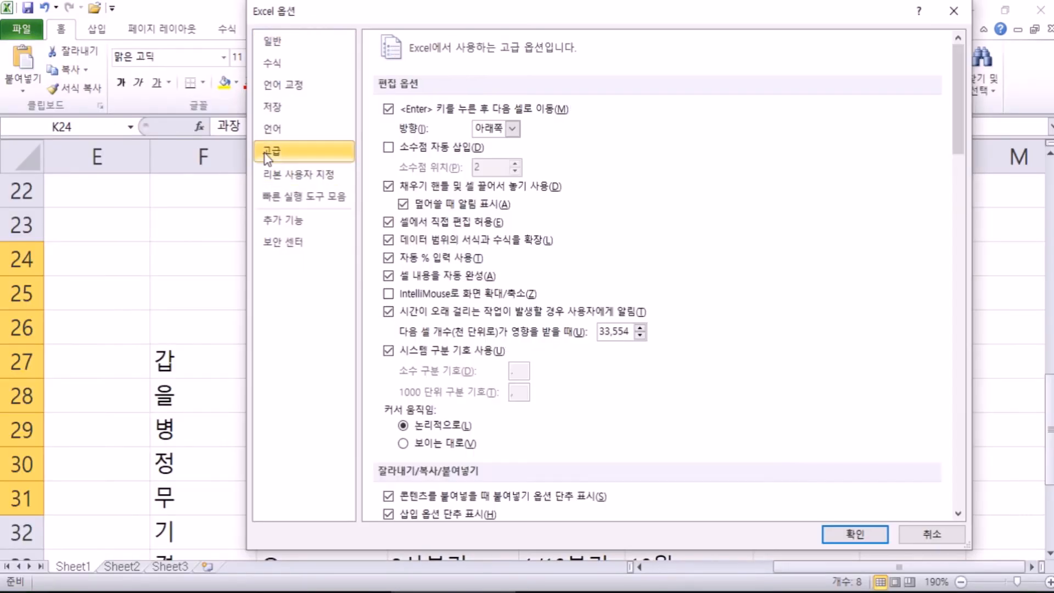
drag(954, 85, 954, 494)
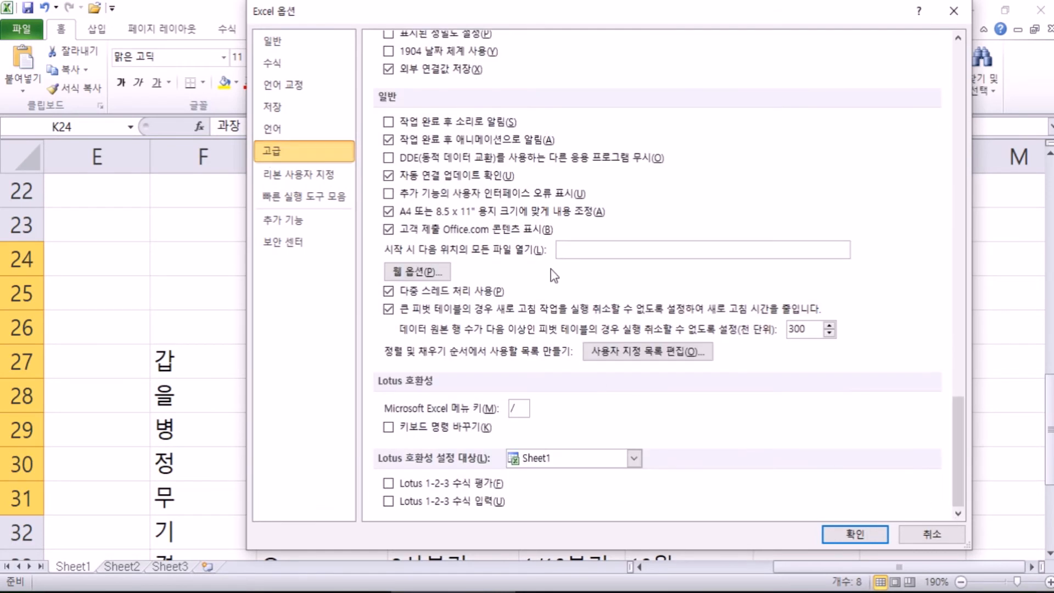
click(624, 352)
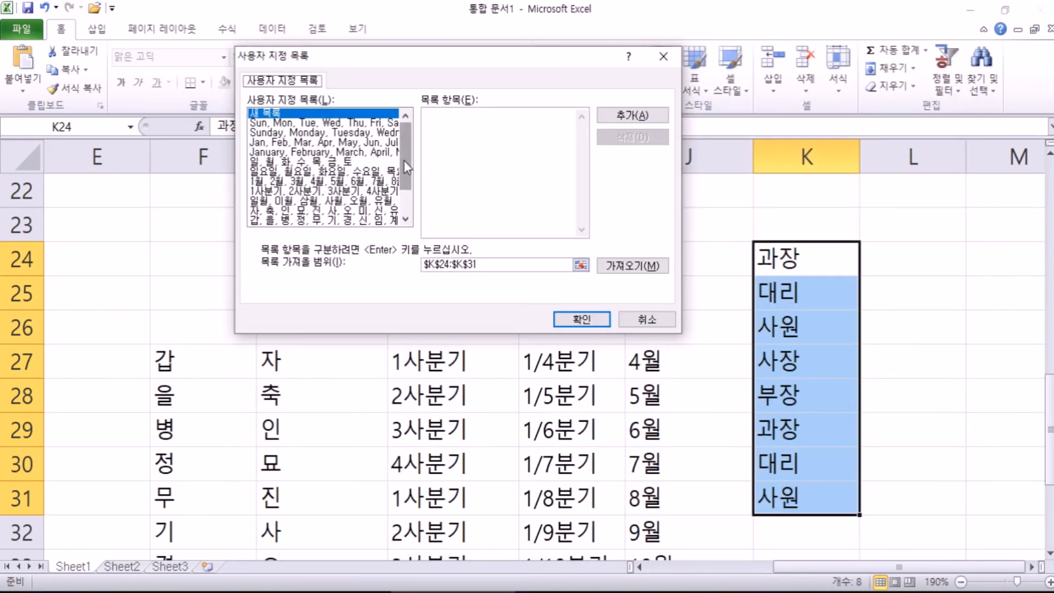
Compare the built-in lists with the 사장, 부장, 과장, 대리, 사원 list to see which ones can be edited or deleted
click(330, 123)
click(329, 142)
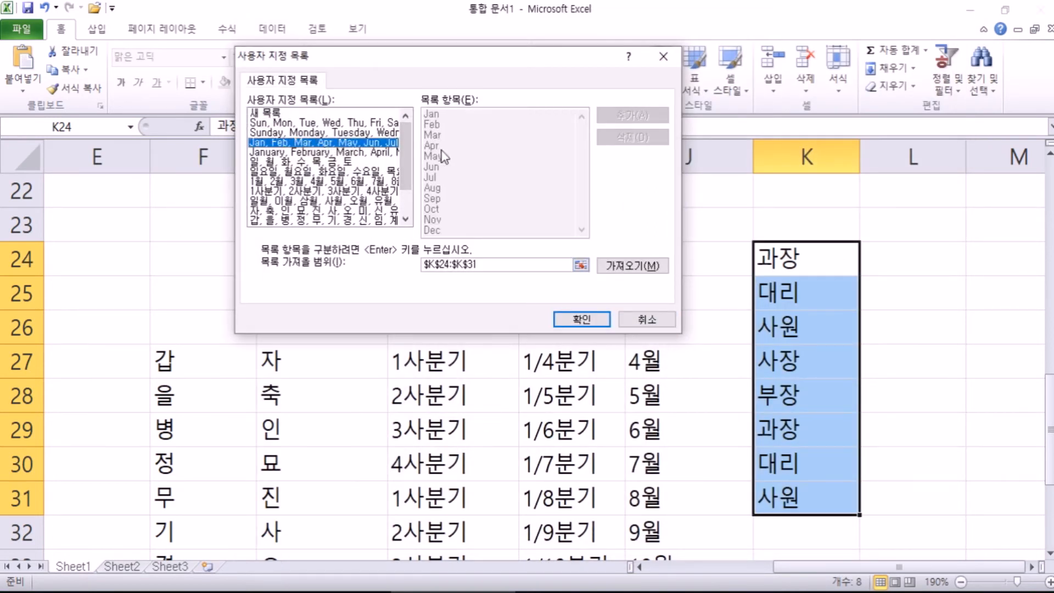
scroll(407, 165, down, 2)
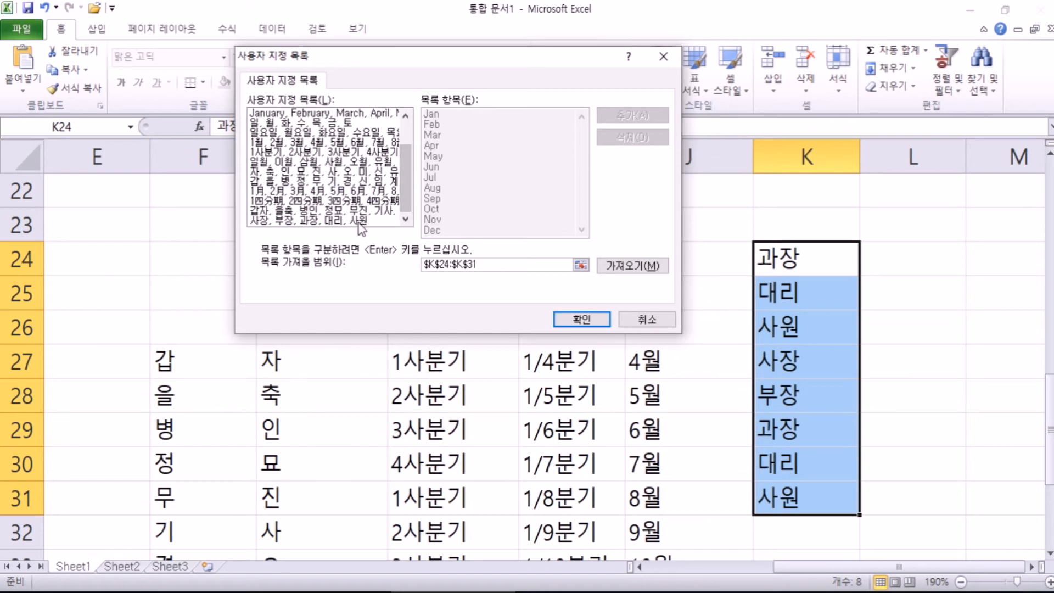
click(327, 210)
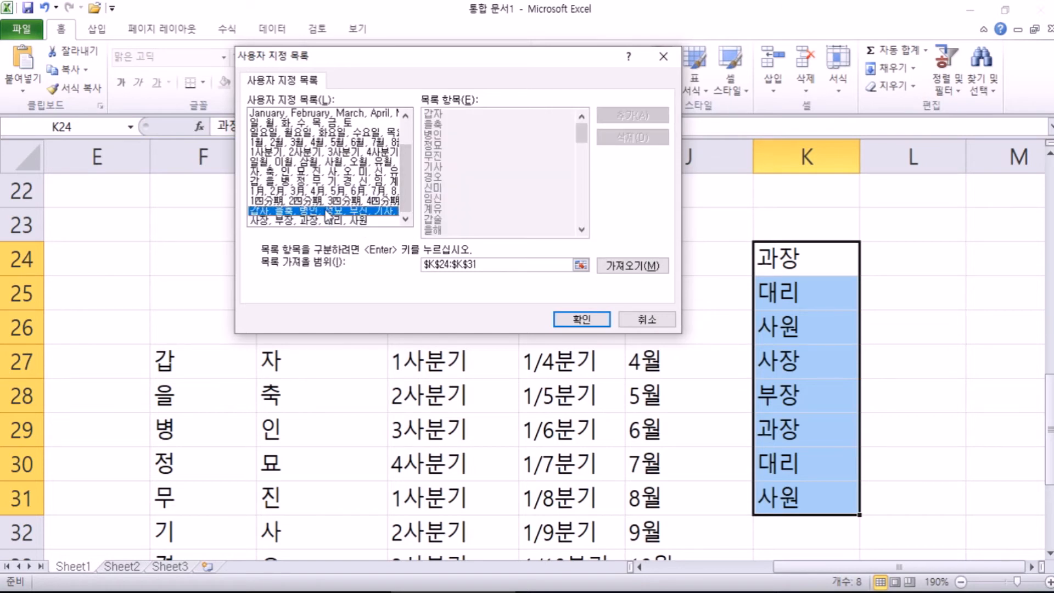
click(329, 220)
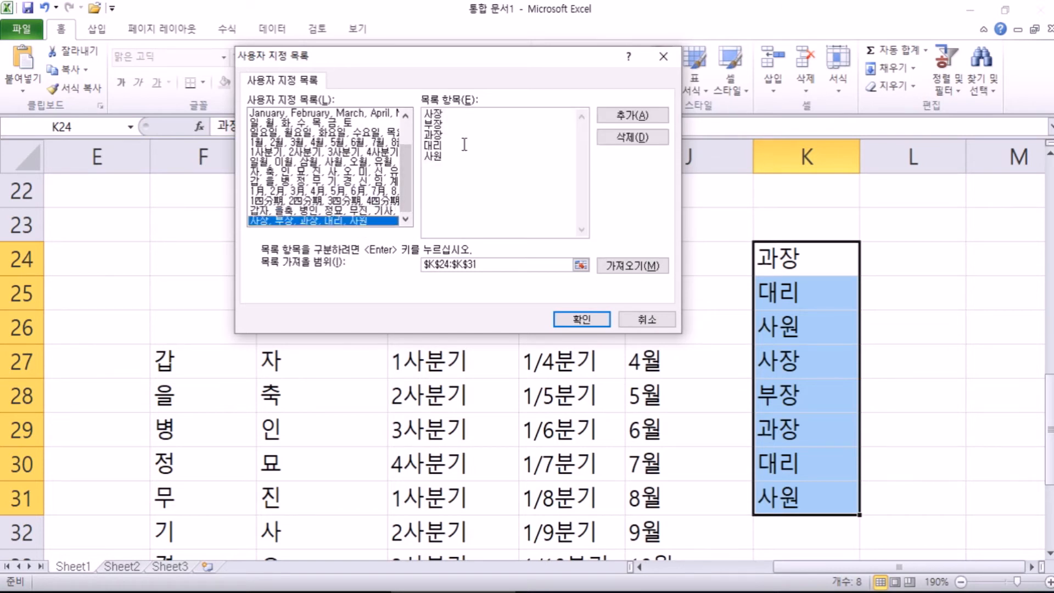
click(631, 138)
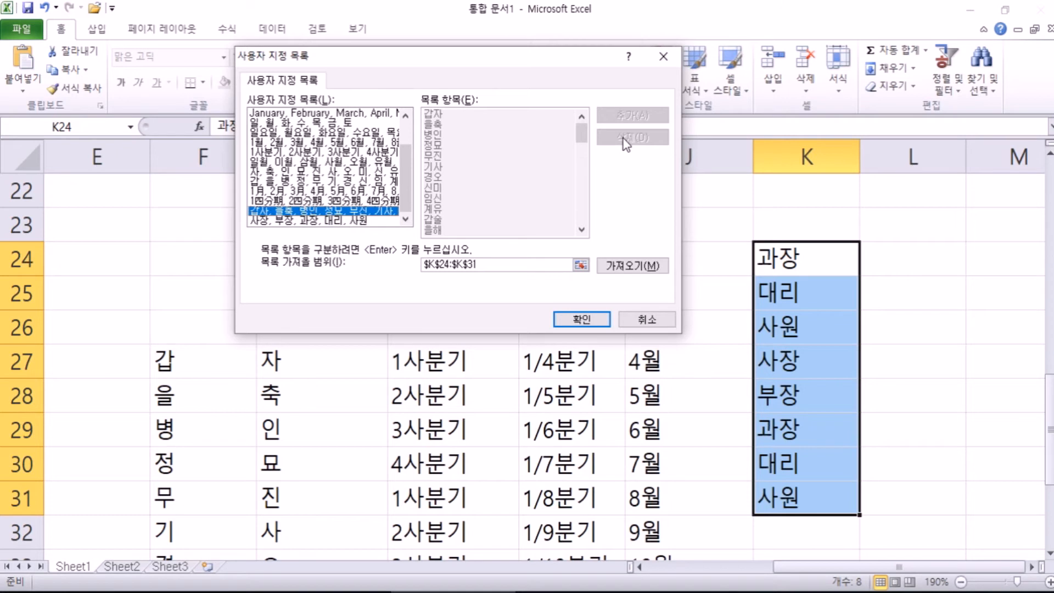
Delete the 사장, 부장, 과장, 대리, 사원 custom list and confirm the deletion
click(369, 220)
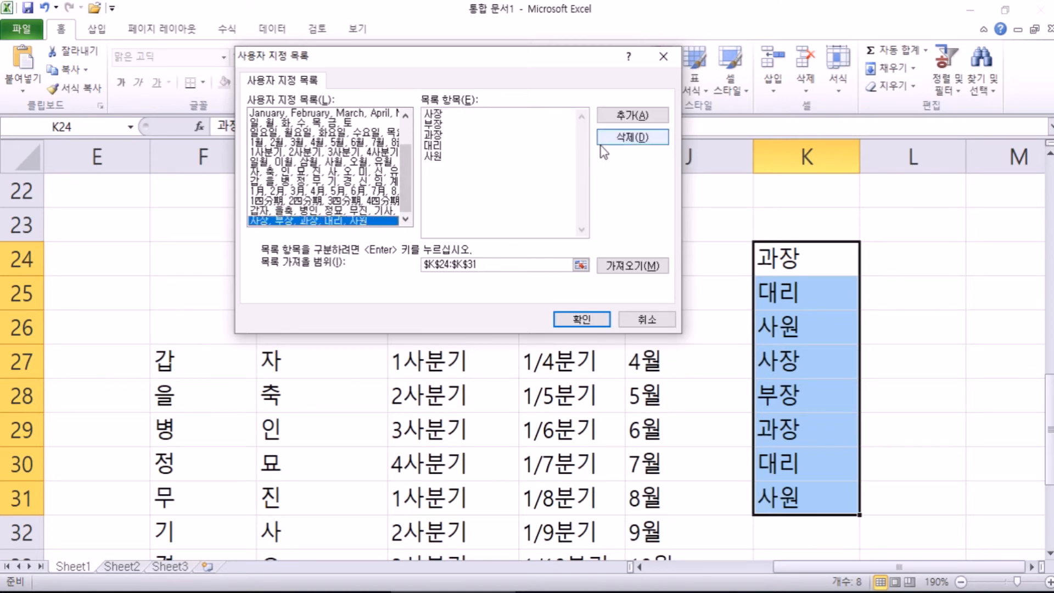
click(632, 137)
click(481, 342)
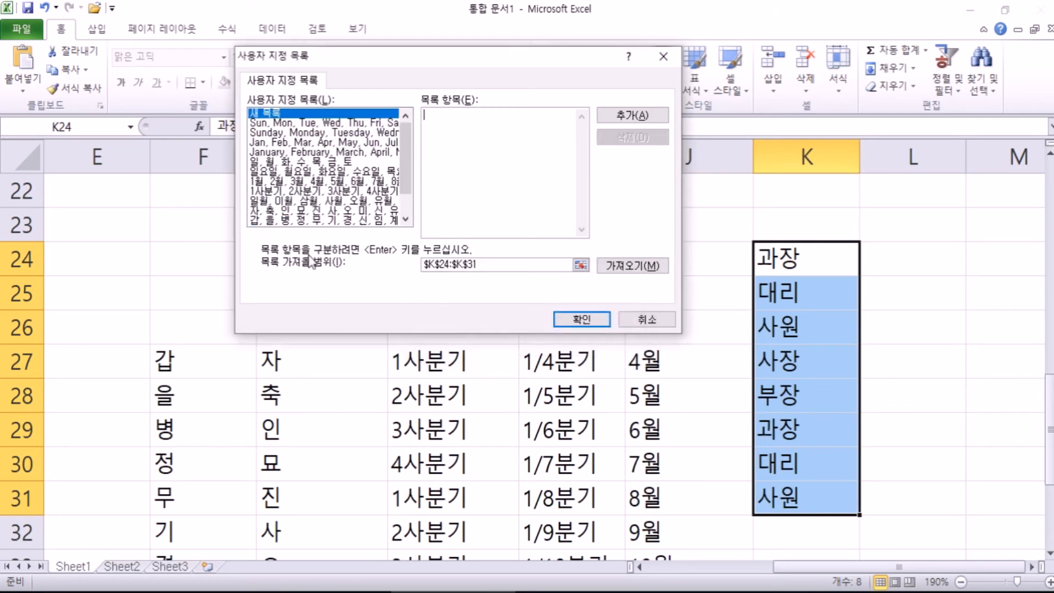
Start a new custom list with the items 엄마, 아빠, 누나, 형, 나, 동생 and 강아지 on separate lines
click(279, 142)
click(266, 114)
text(엄마)
key(Return)
text(아빠)
key(Return)
text(누나)
key(Return)
text(ㅎ형)
key(Return)
text(나)
key(Return)
text(동생)
key(Return)
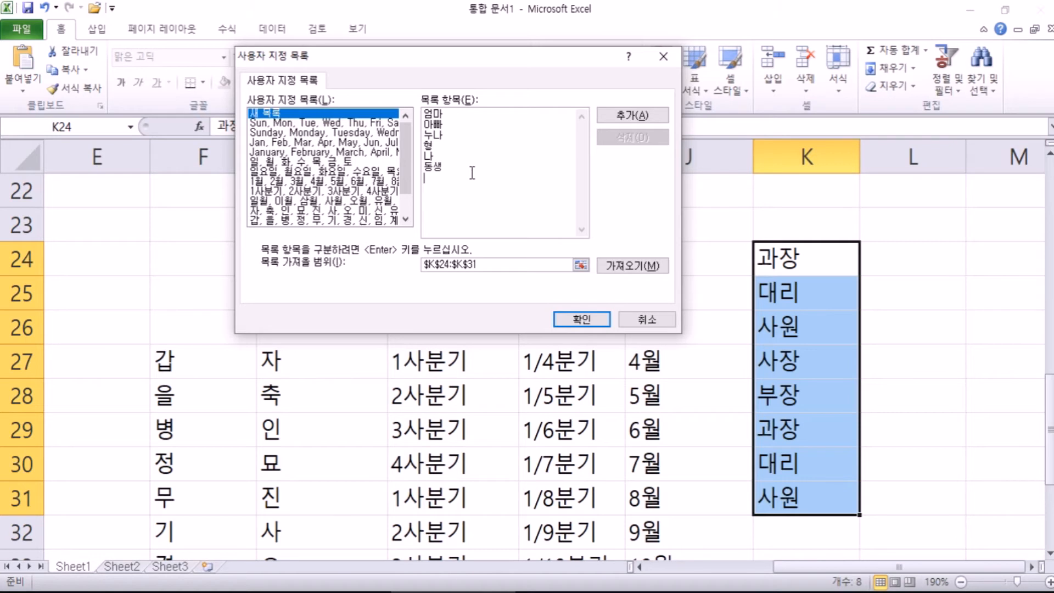
text(강아지)
key(Return)
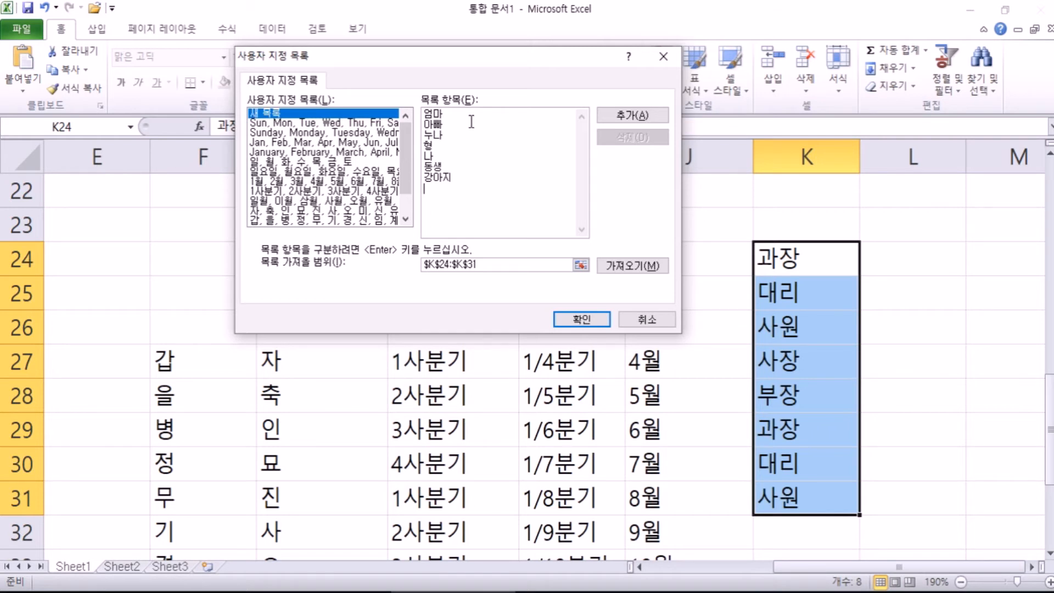
Copy the family items, view the Sunday–Saturday list, and paste the items back into a new list
drag(489, 207, 381, 123)
key(ctrl+c)
click(331, 134)
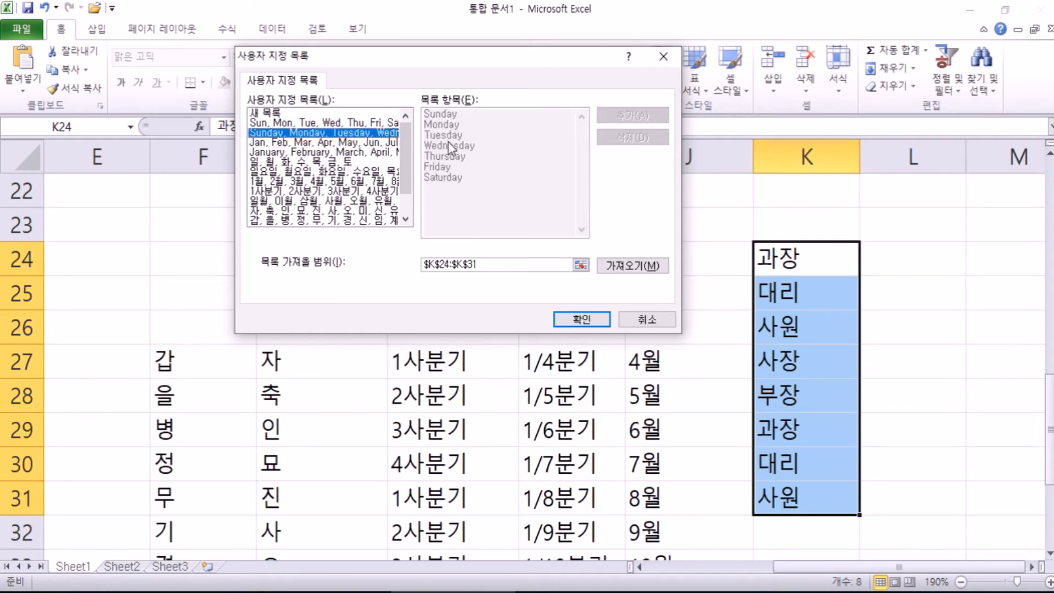
click(280, 114)
click(447, 164)
key(ctrl+v)
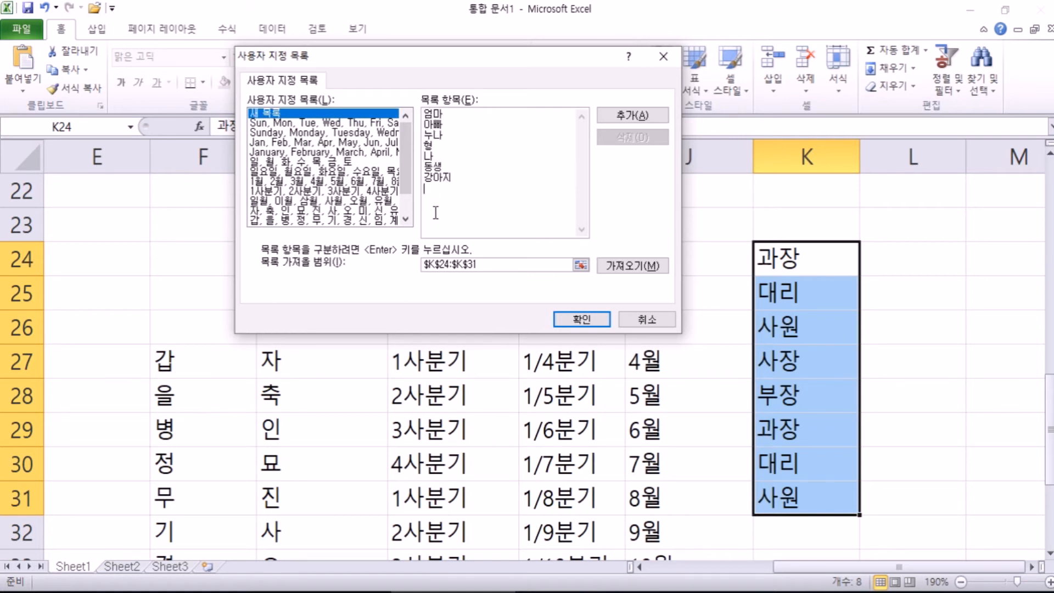
Add the family items as a custom list and select its entry after the built-in lists
click(644, 117)
click(351, 211)
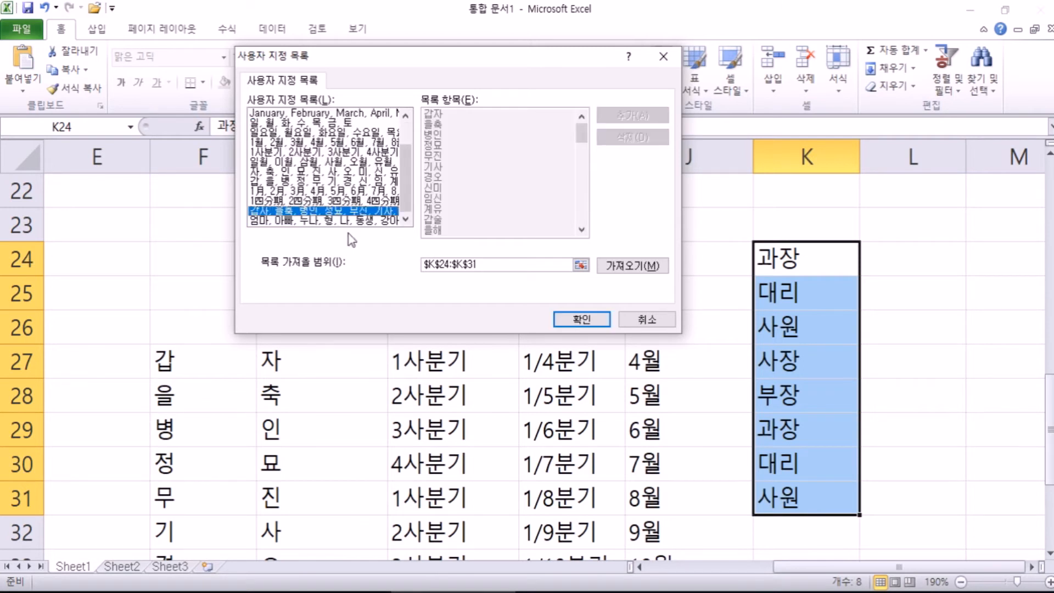
click(349, 220)
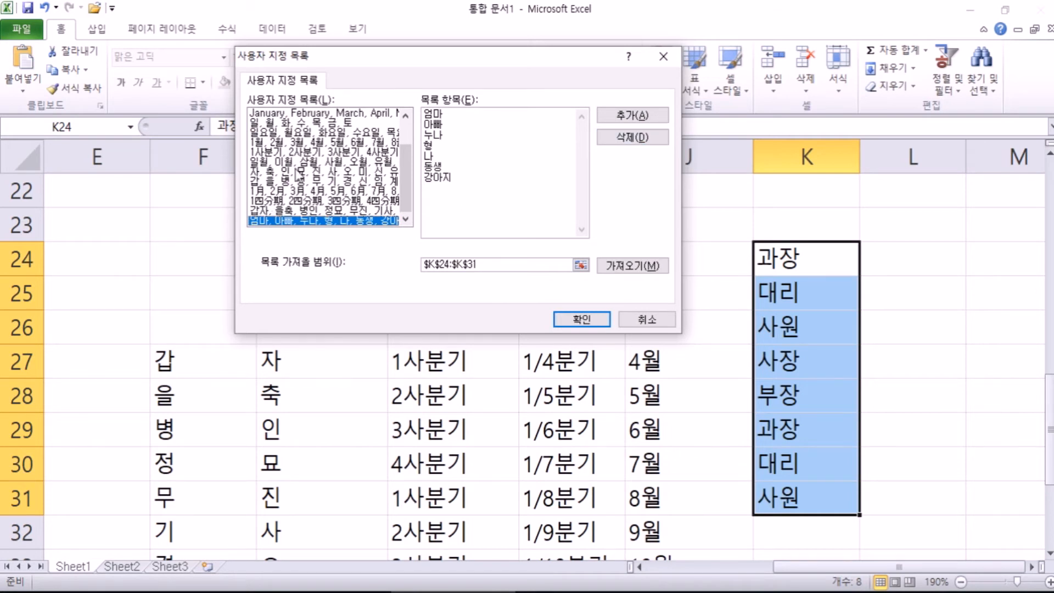
Compare the built-in 자/축 and 갑/을 lists with the family list, and accept the custom lists and Excel options
click(296, 171)
click(291, 182)
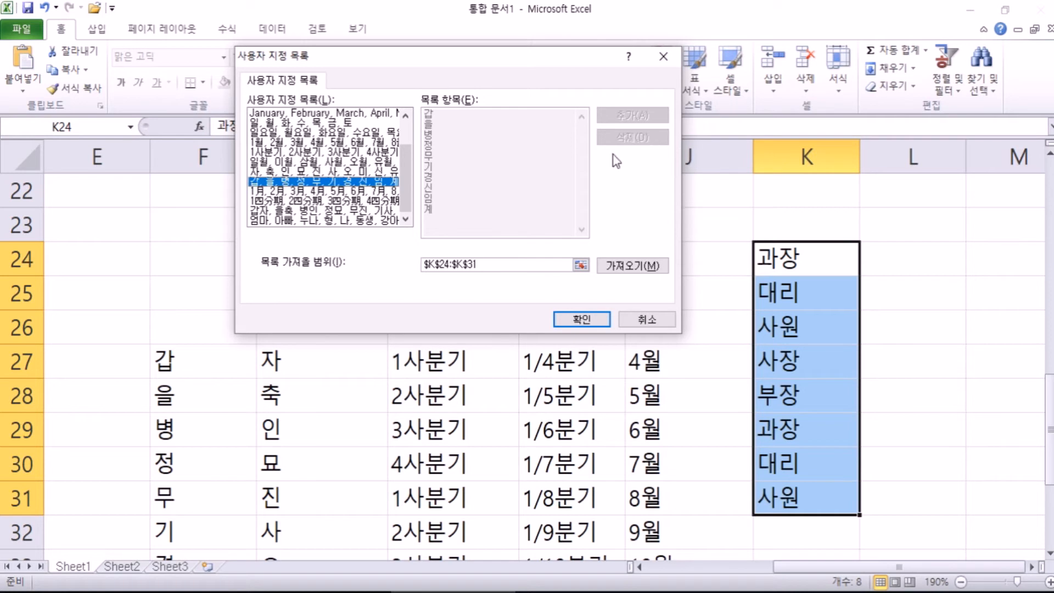
click(351, 220)
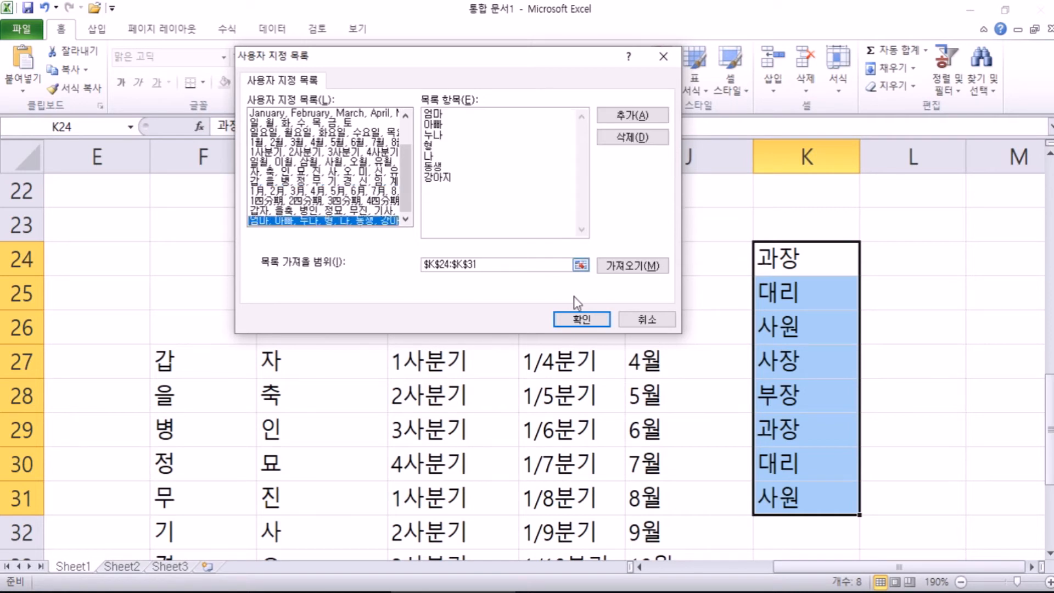
click(584, 319)
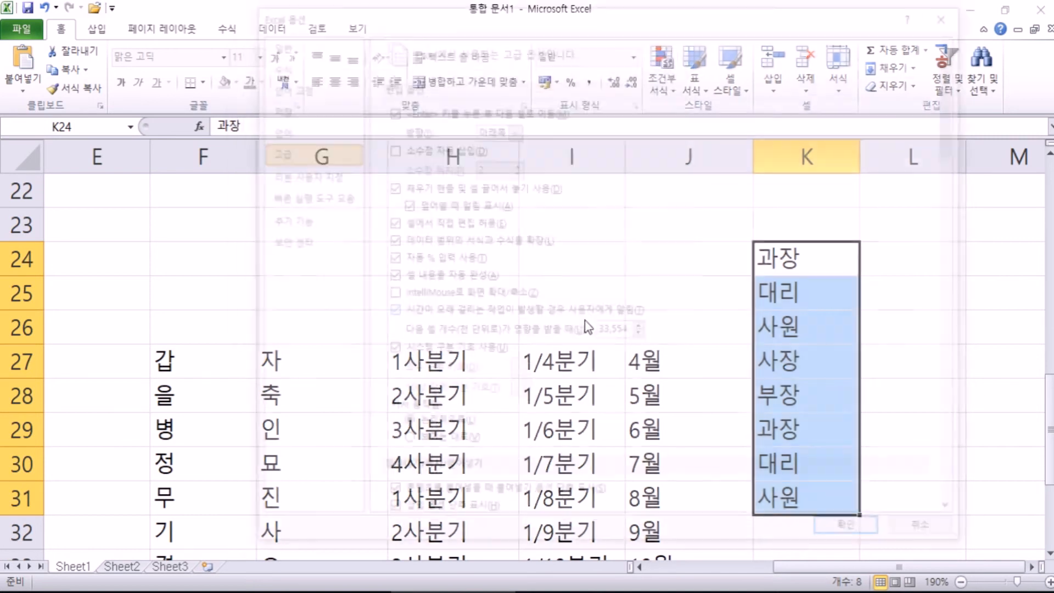
click(873, 531)
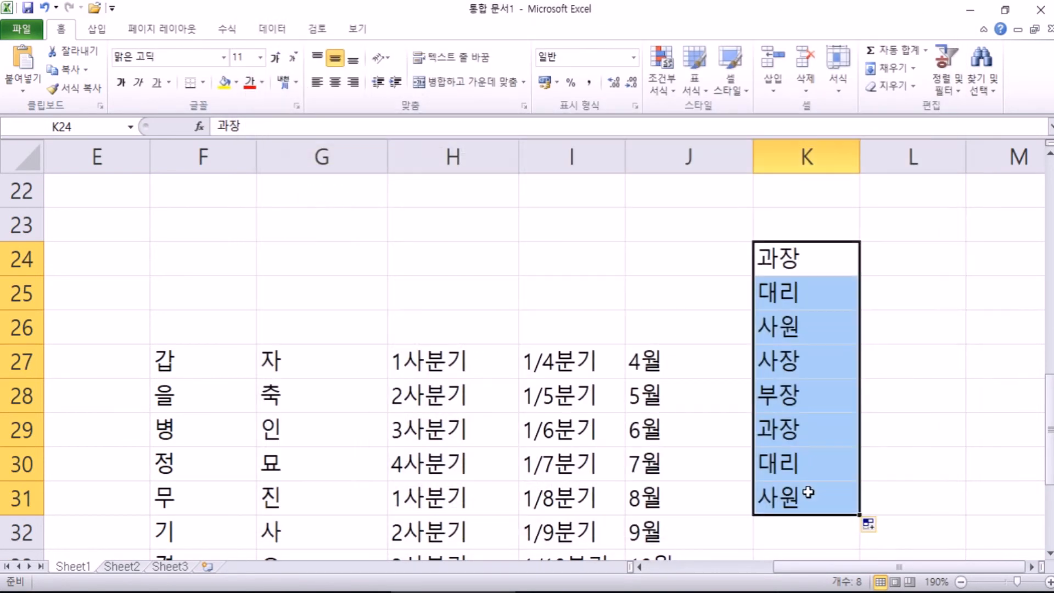
Enter 나 in cell N25, in the empty area beside the 과장–사원 column
click(991, 339)
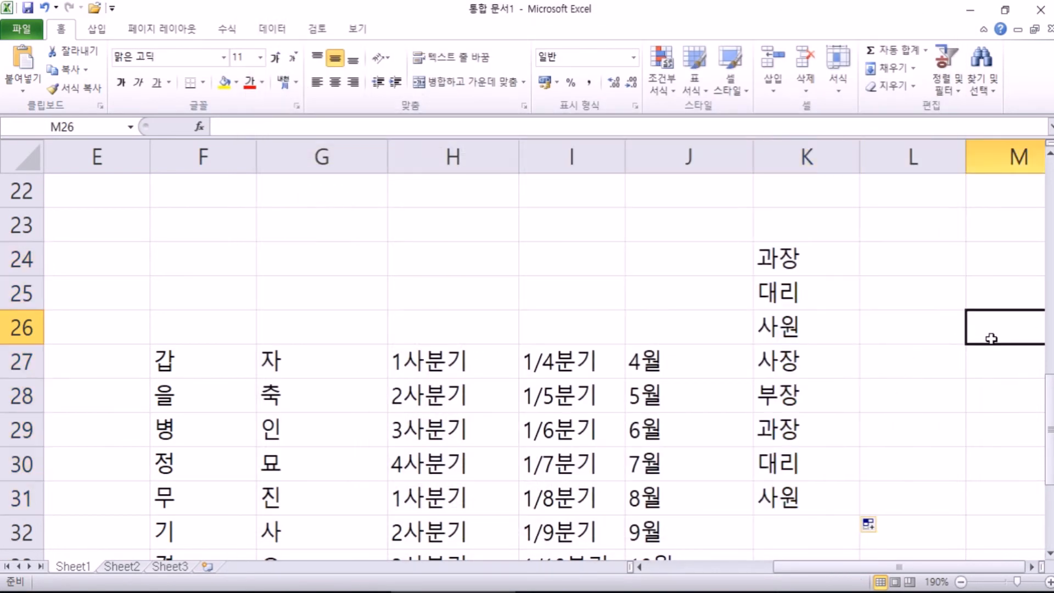
key(Up)
key(Right)
key(Right)
key(Right)
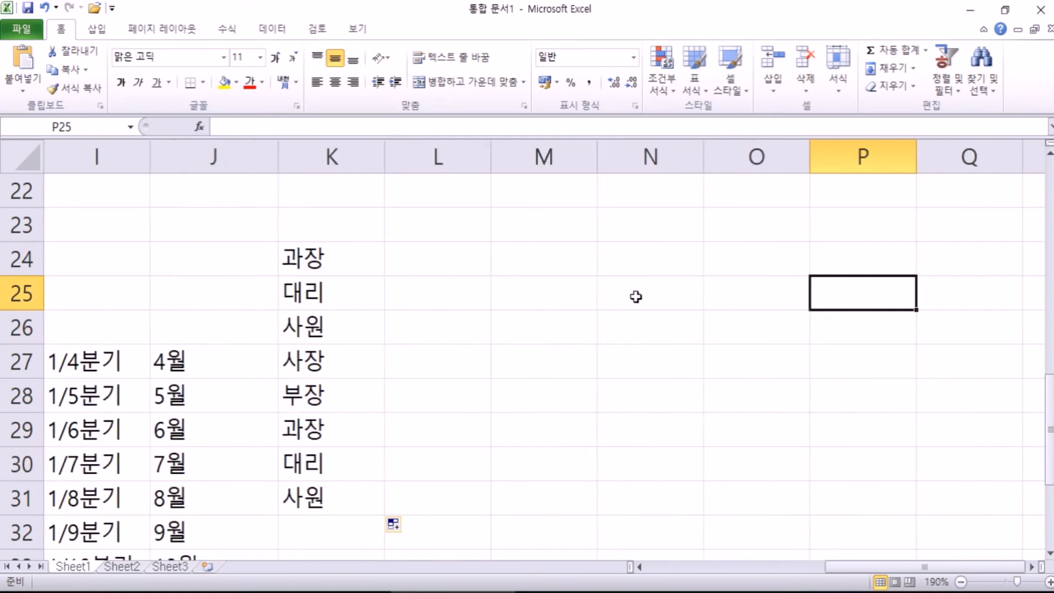
click(701, 296)
text(나)
key(Return)
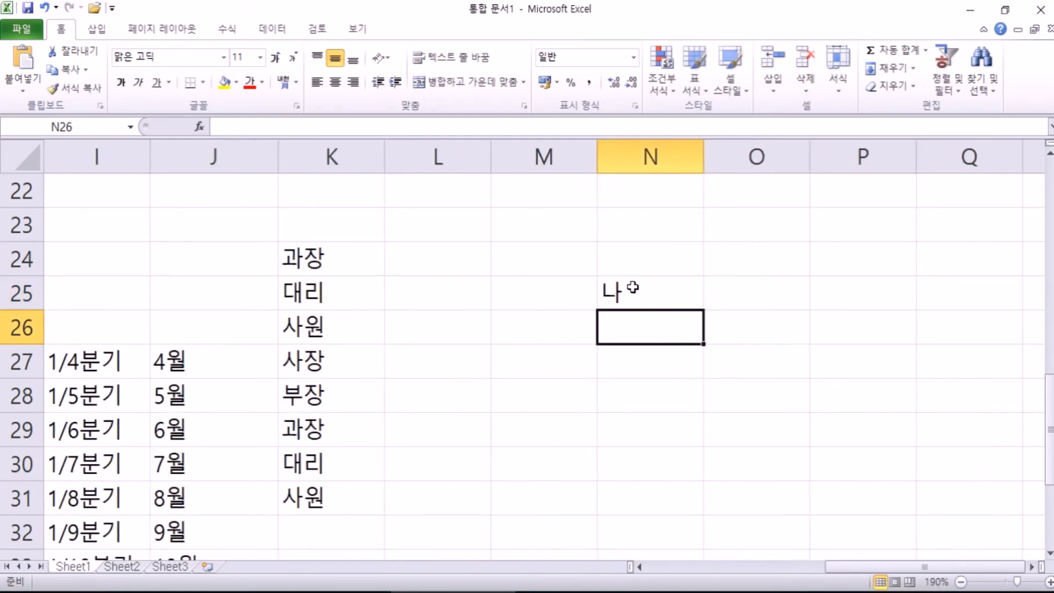
AutoFill the family list from 나 in N25 down to N38 and review the filled sequence
click(634, 288)
drag(703, 312, 675, 551)
scroll(670, 546, up, 4)
scroll(673, 526, down, 3)
scroll(626, 271, up, 2)
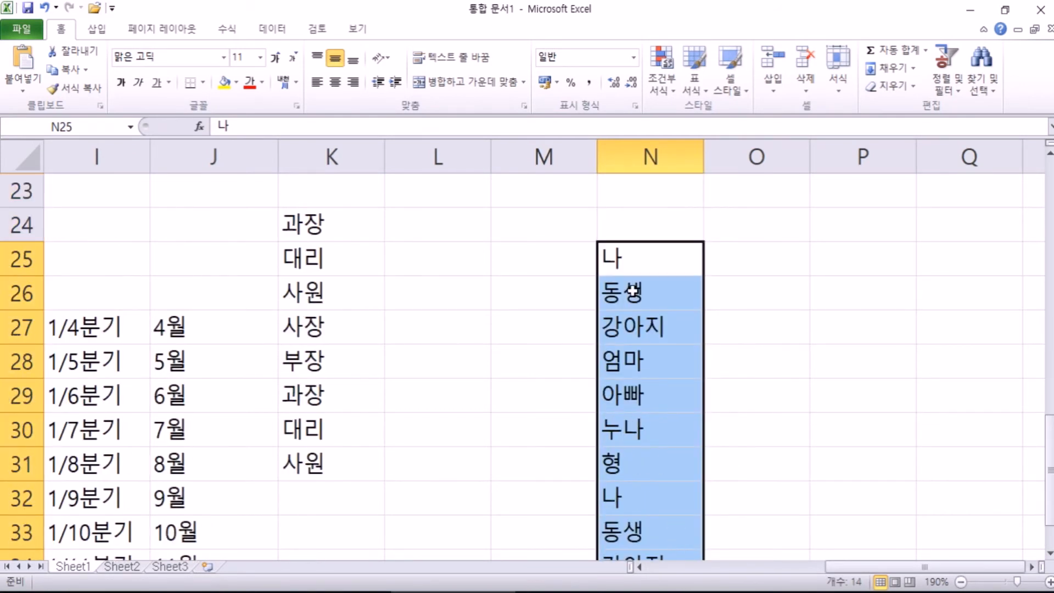
scroll(607, 331, down, 1)
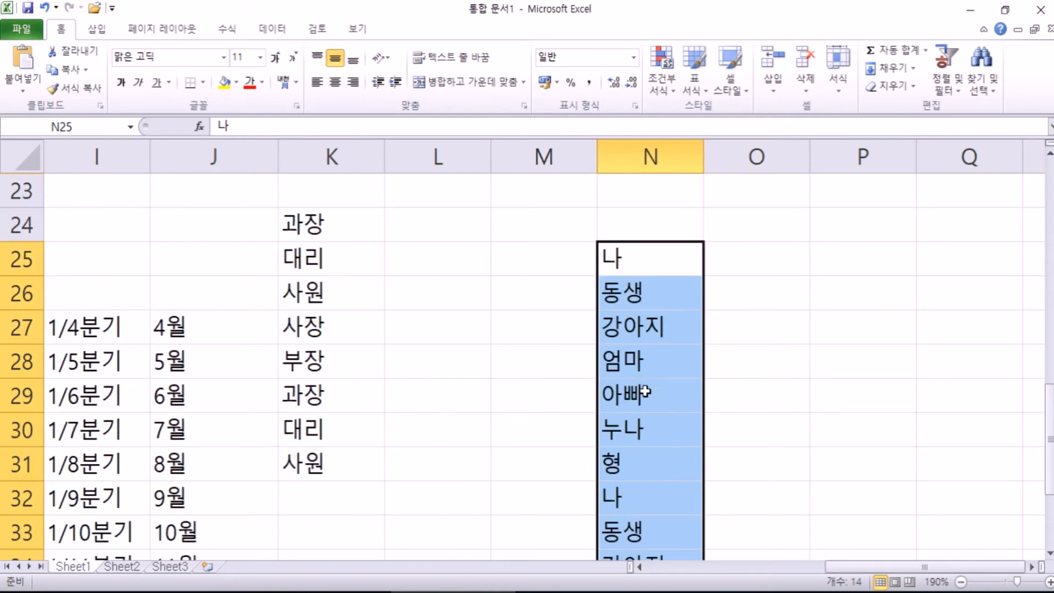
scroll(634, 518, down, 1)
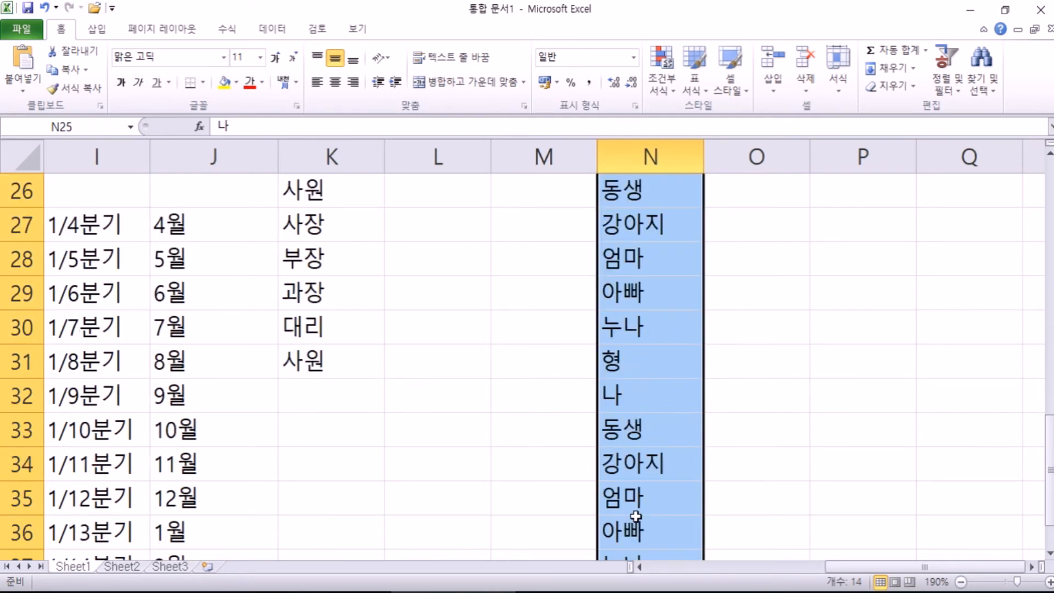
scroll(636, 515, up, 2)
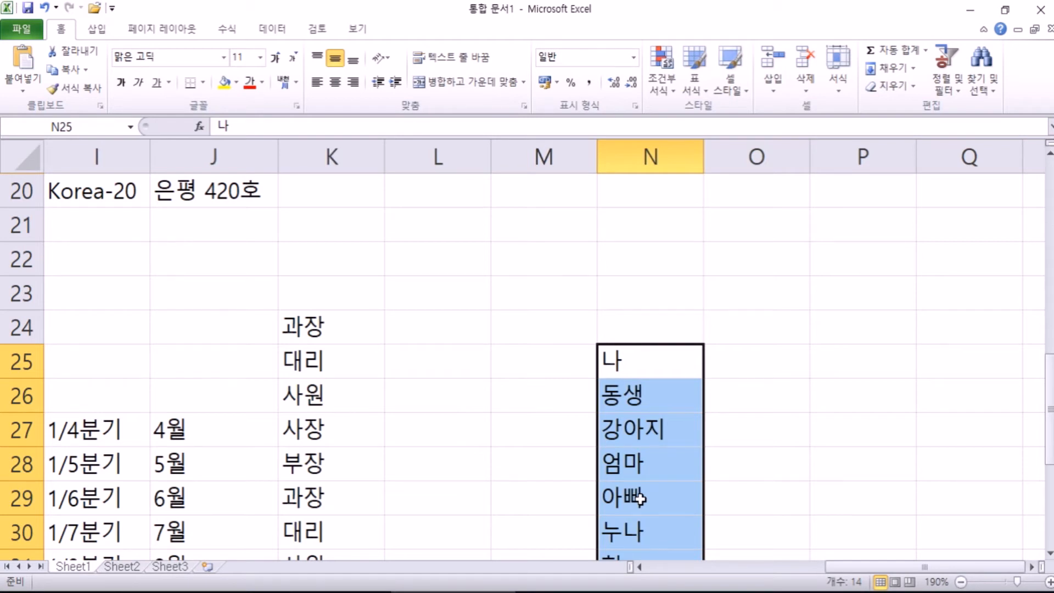
Switch to Notepad and add the line 규칙을 사용자가 직접 만들 수 도 있다. under the 자동 채우기 description
key(alt+Tab)
drag(389, 164, 540, 163)
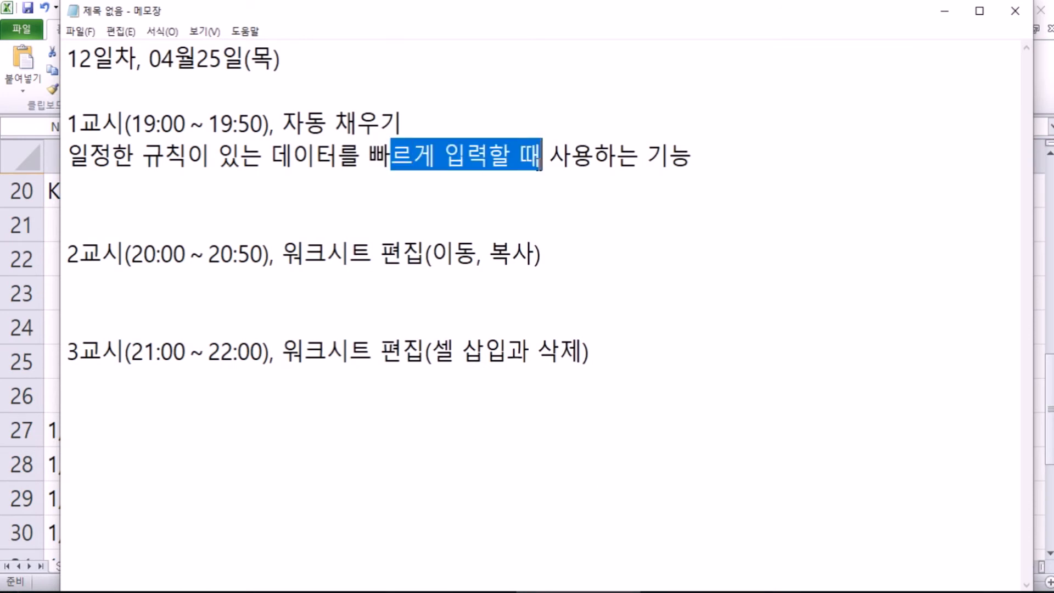
click(536, 187)
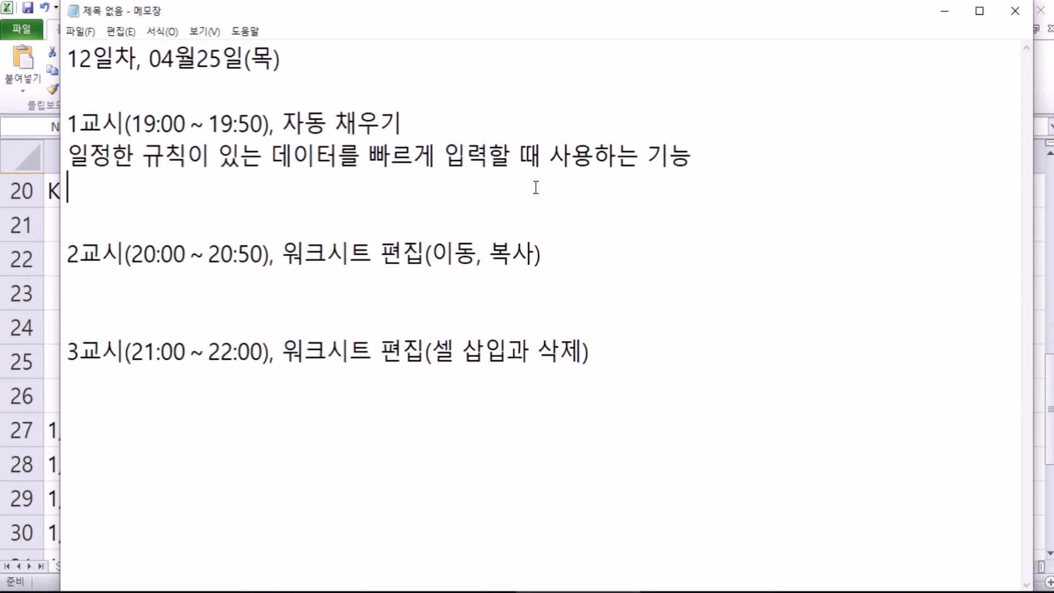
text(규칙)
text(을 사용작)
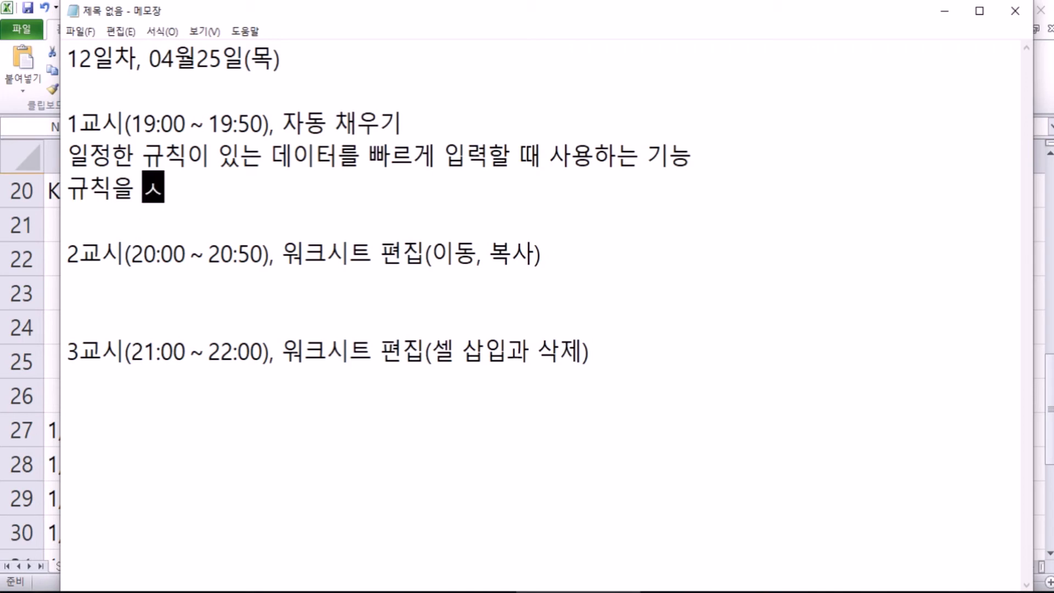
text(가 직접 )
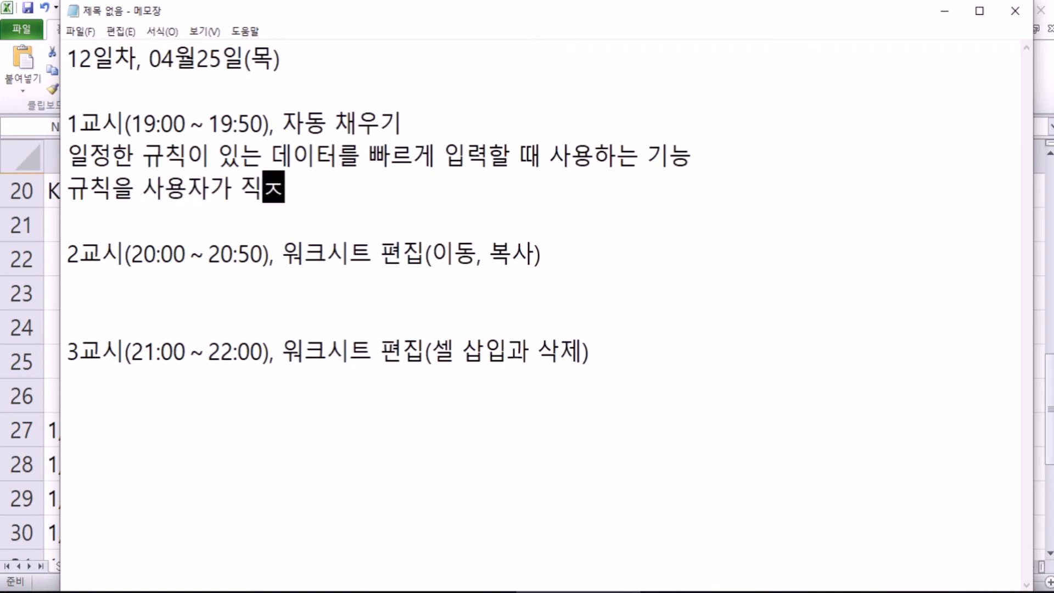
text(만들수)
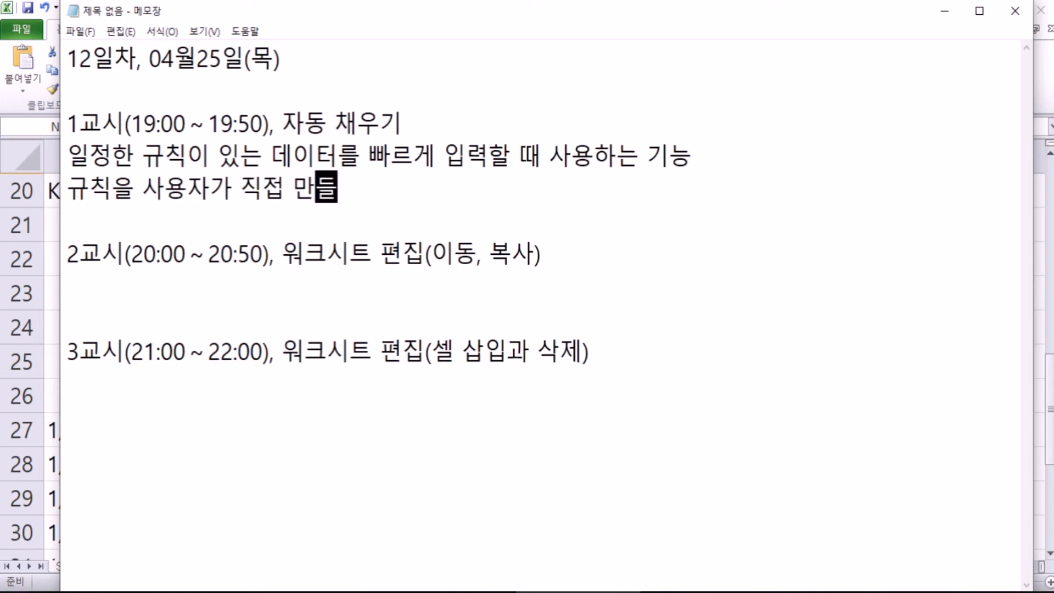
key(Left)
key(Left)
key(End)
text(더ㅗ)
key(BackSpace)
key(BackSpace)
text(도 ㅇㅆ)
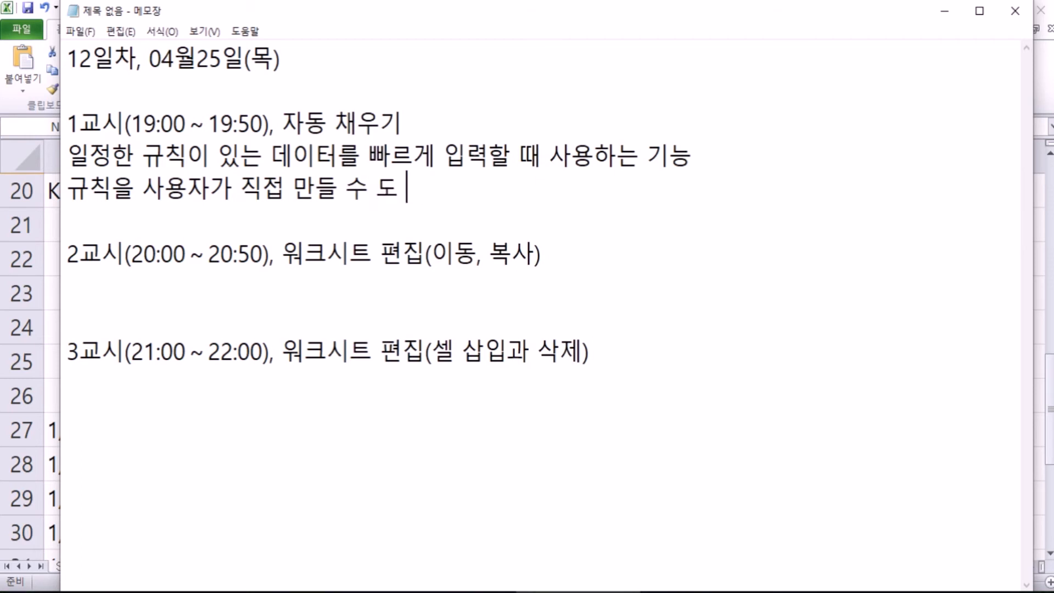
key(BackSpace)
key(BackSpace)
text(있다.)
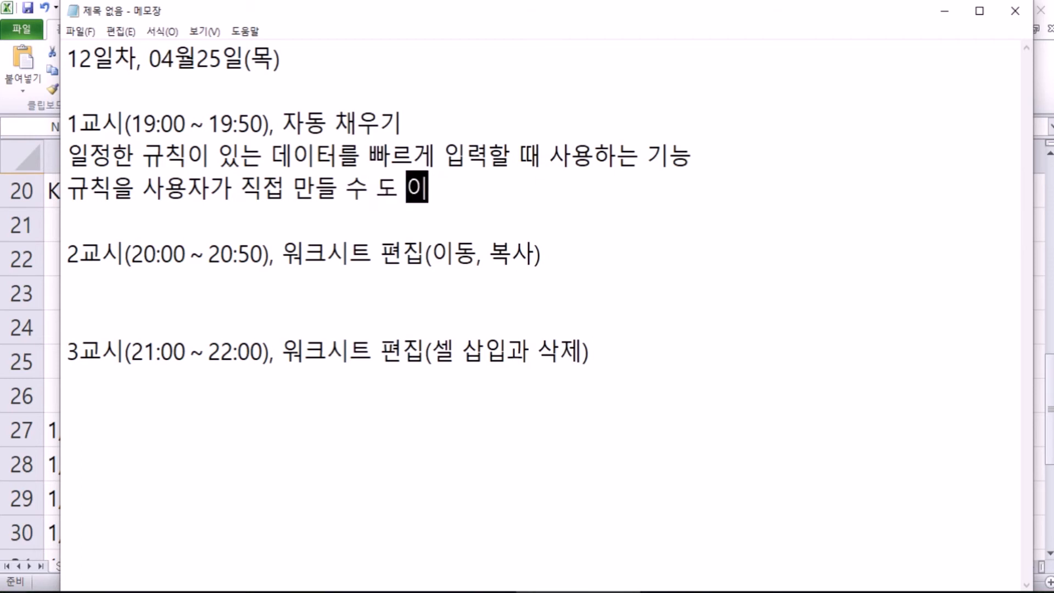
Add another note line reading 순서를 변경할 때/나열할 때 > 정렬 beneath the sentence on user-made rules
key(Return)
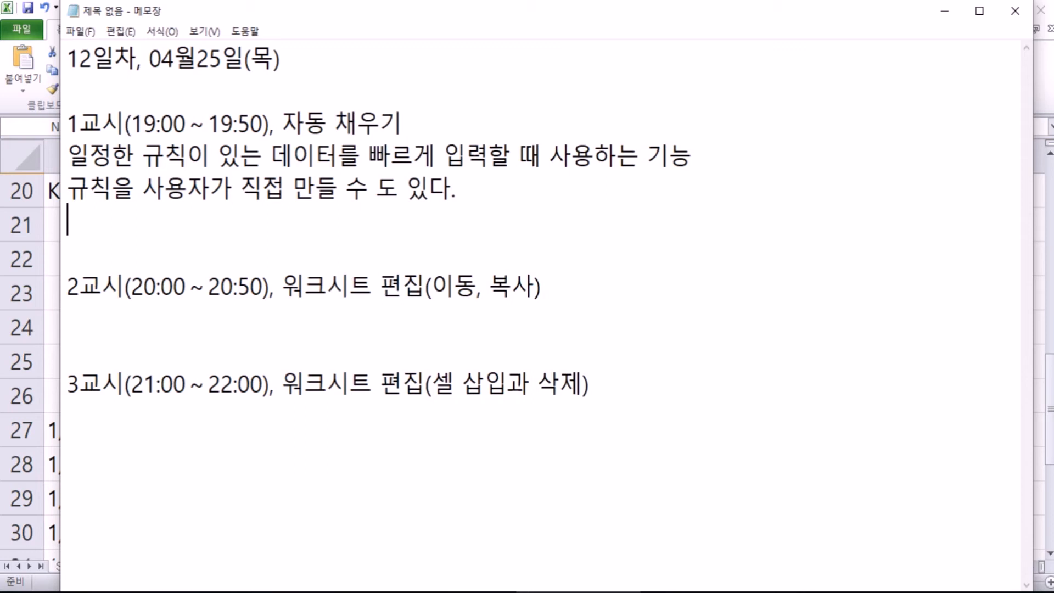
text(순서를 변경할 때)
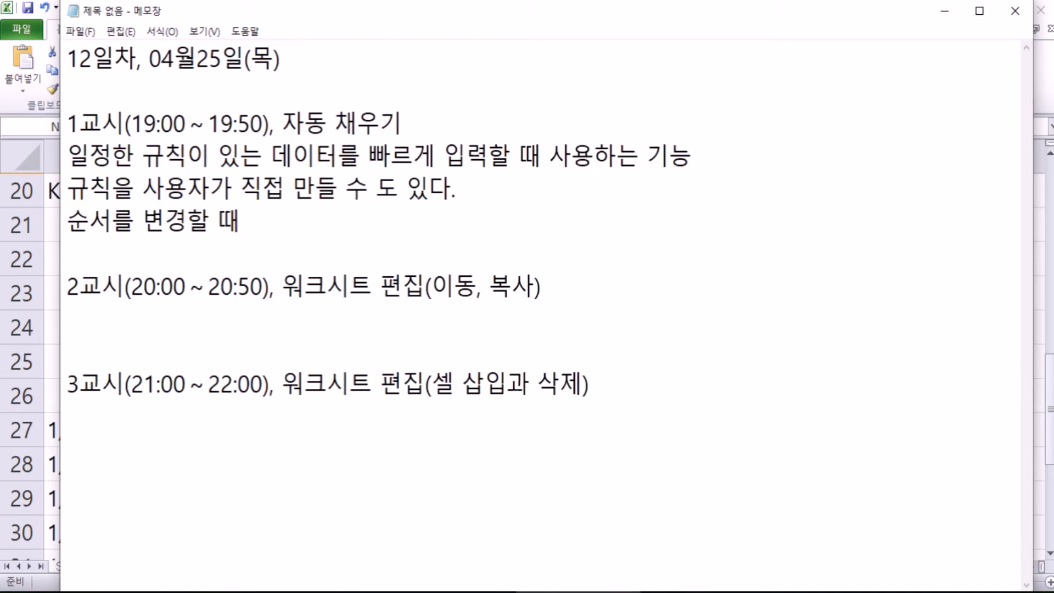
text(/나열할 때)
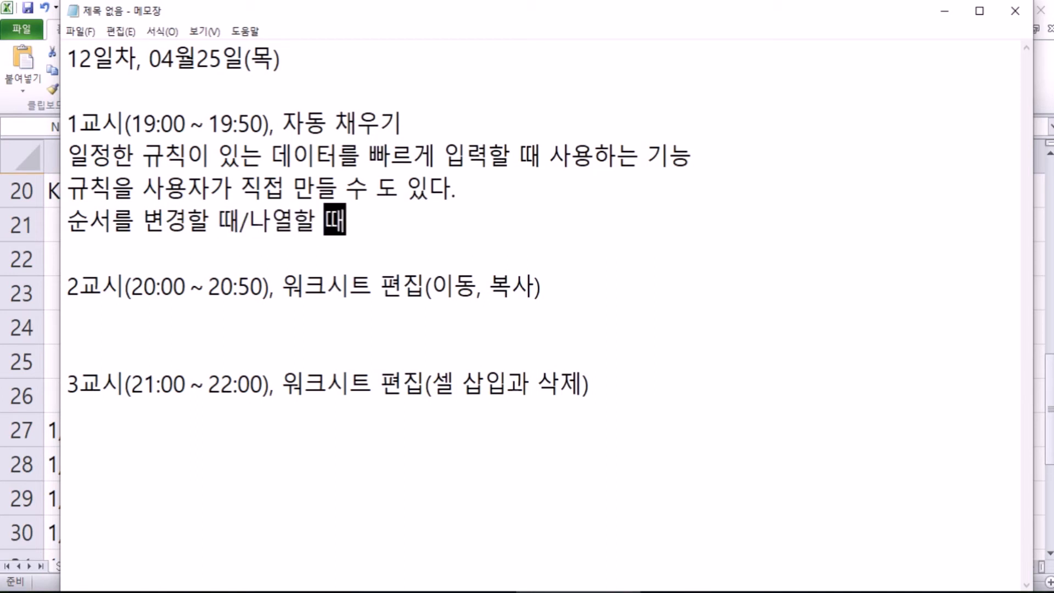
text( > 정렬)
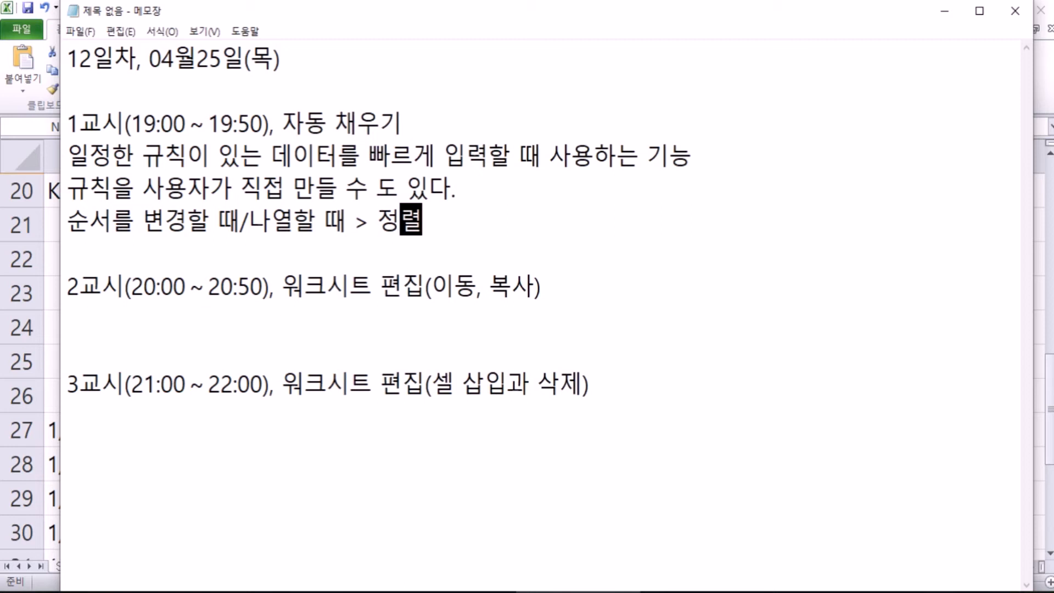
key(Down)
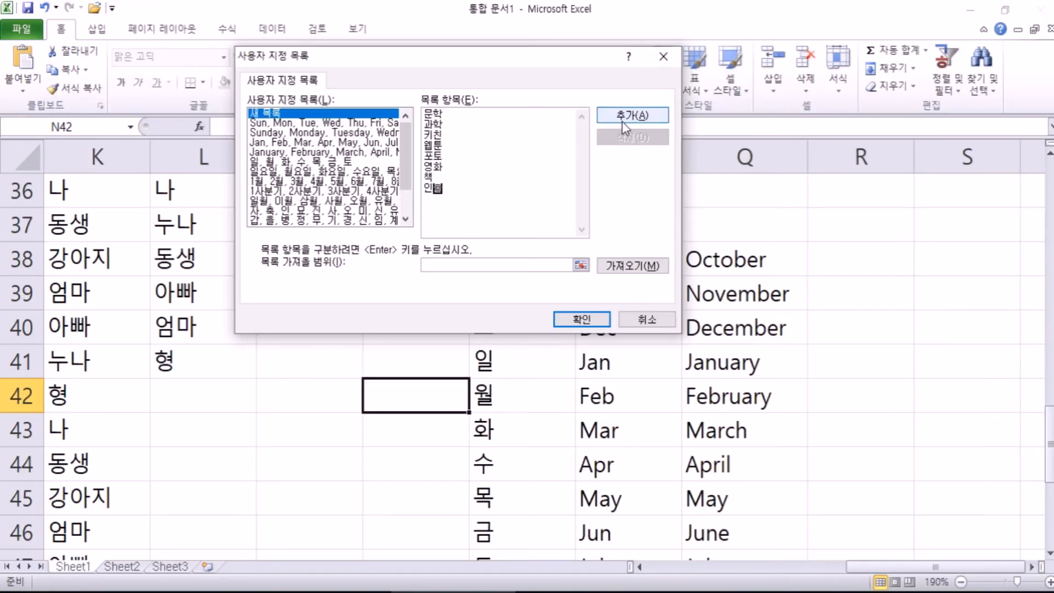
Add 문학, 과학, 키친, 웹툰, 포토, 영화, 책 and 인물 as a custom list in Excel and accept the options
click(632, 115)
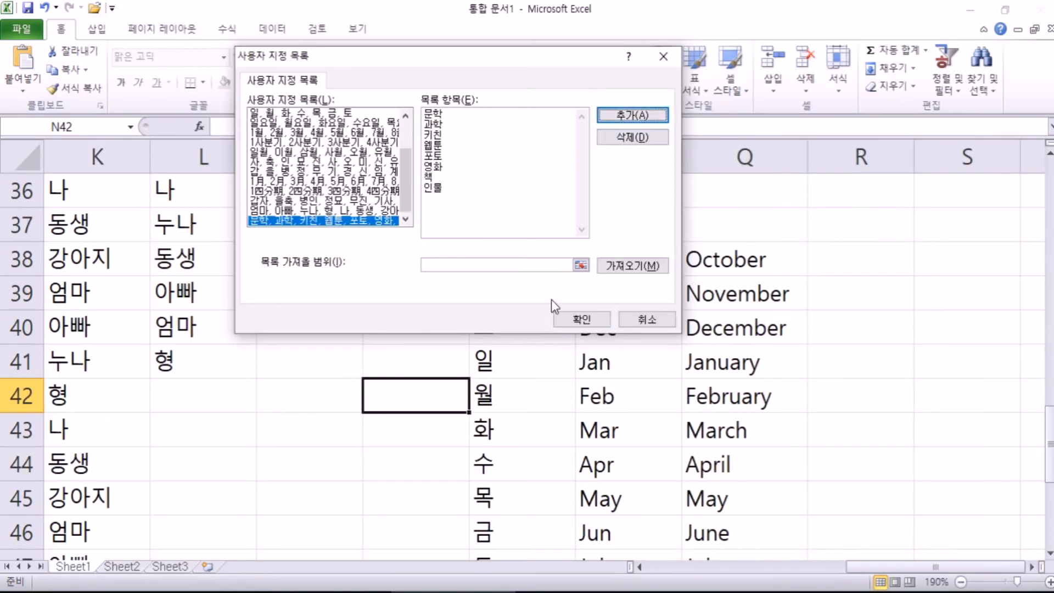
click(572, 322)
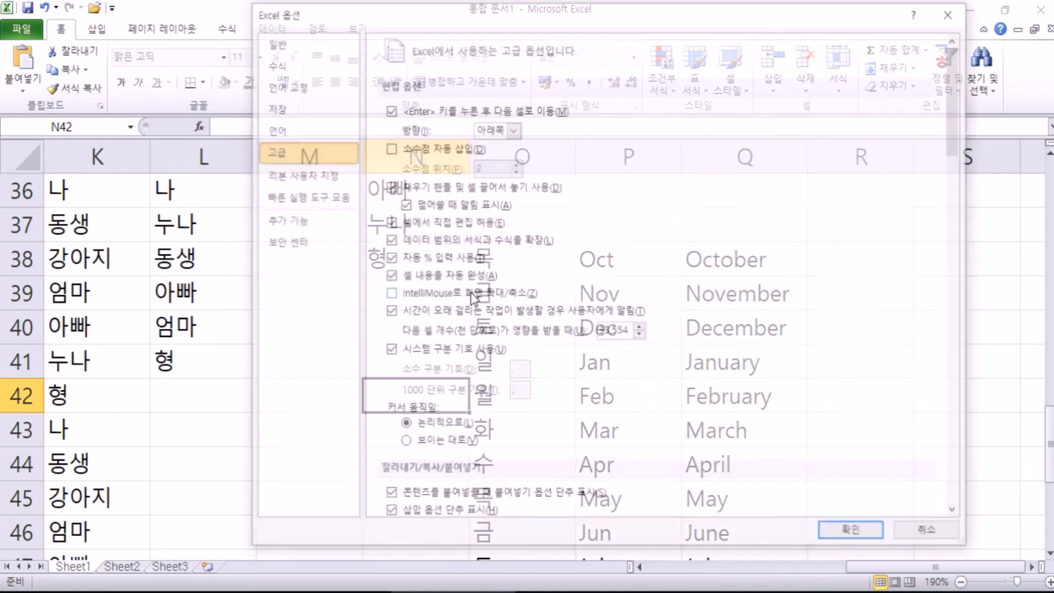
click(840, 532)
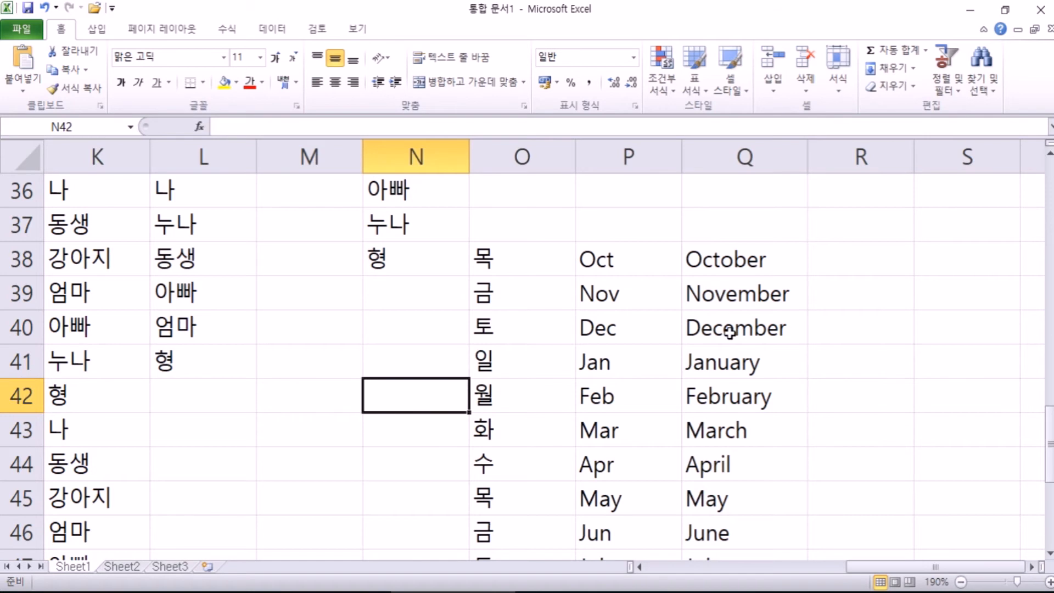
Enter 포토 in N59, AutoFill the new custom list down to N85, and review the result
scroll(867, 279, down, 7)
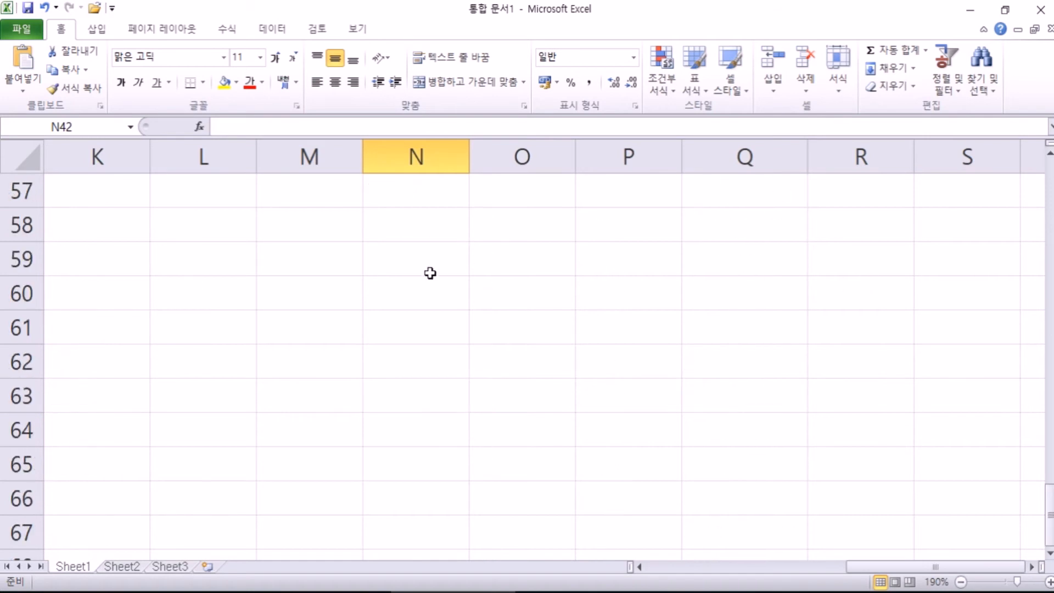
click(393, 264)
text(포토)
key(Return)
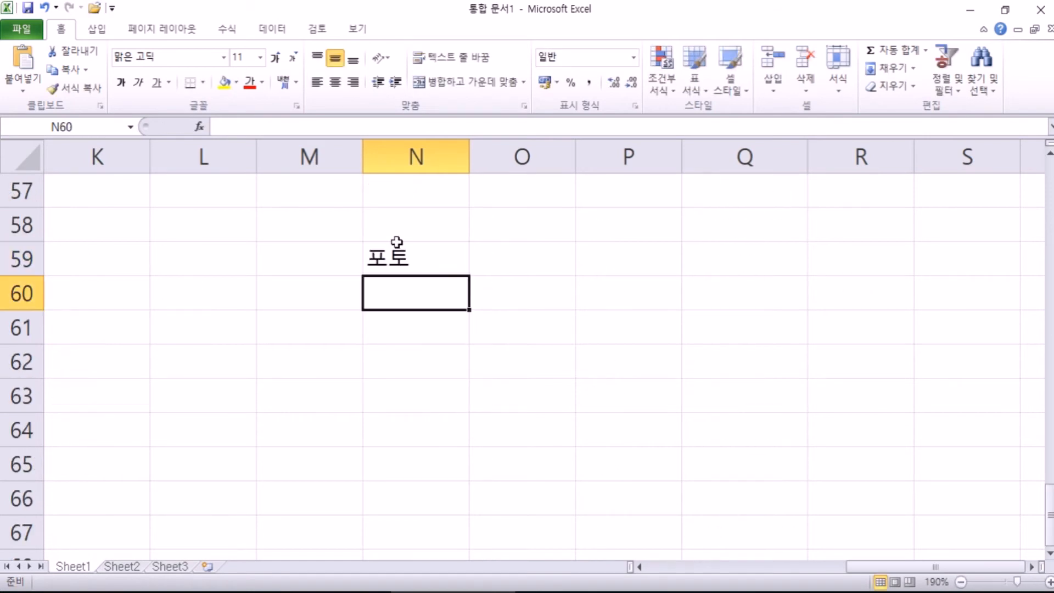
click(399, 259)
drag(469, 275, 469, 519)
scroll(436, 486, up, 6)
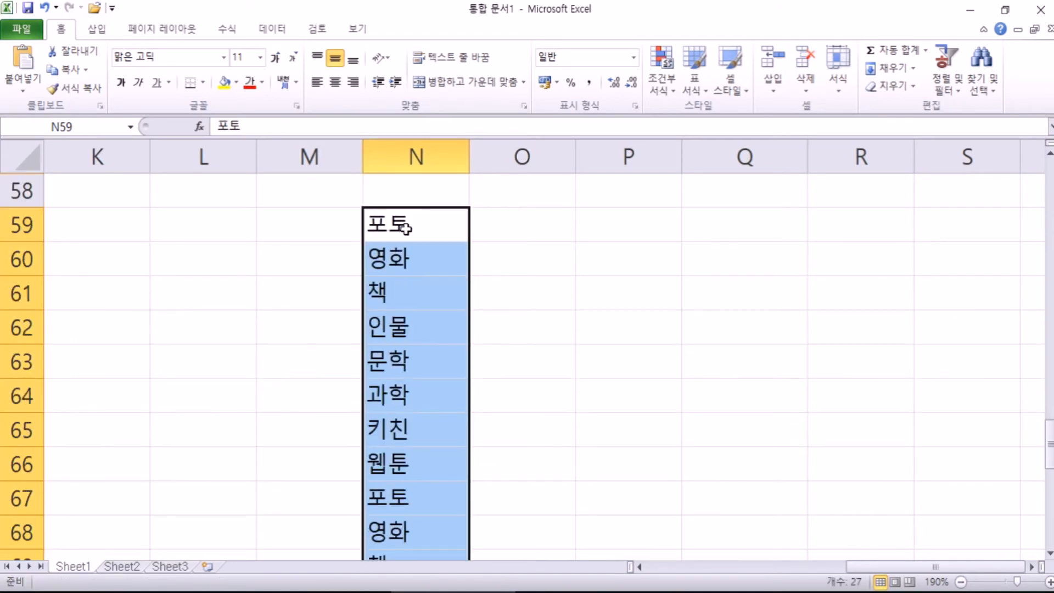
scroll(409, 232, down, 6)
scroll(413, 235, down, 1)
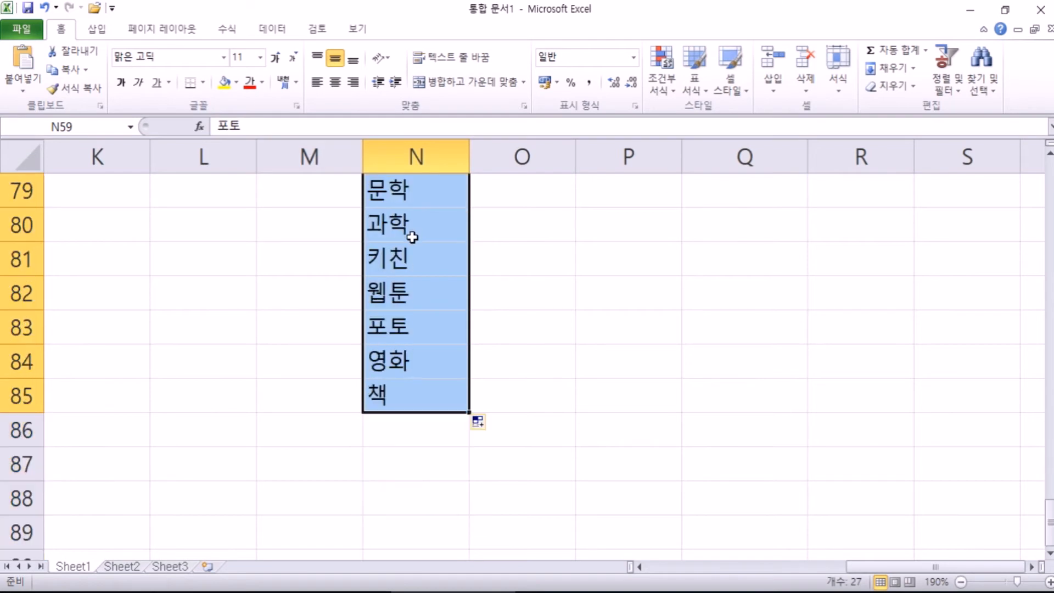
click(537, 295)
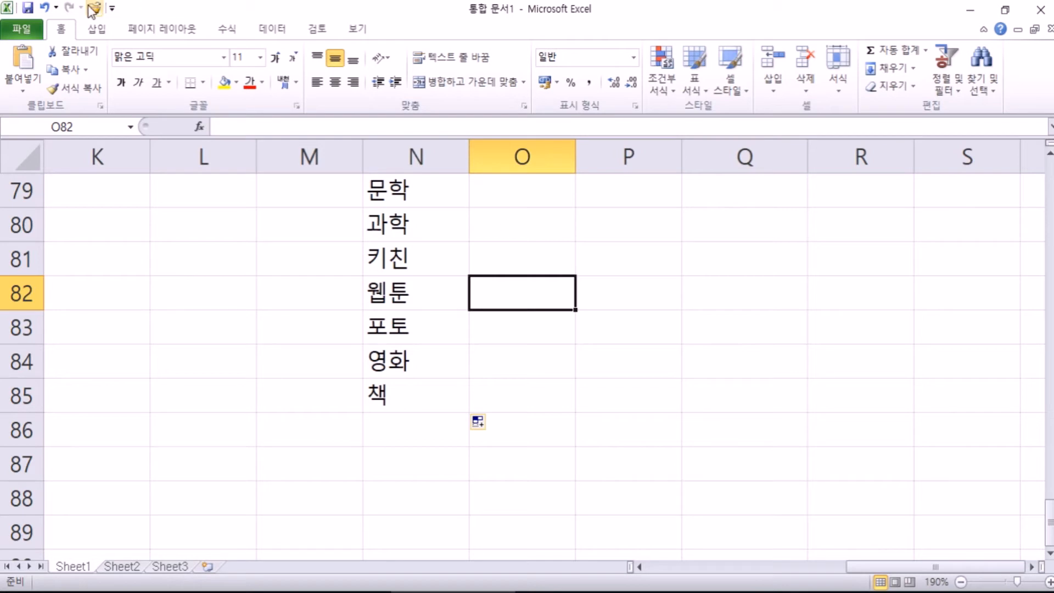
Open the custom lists editor from the advanced Excel options and start the items of a new list
click(28, 25)
click(57, 335)
click(279, 159)
drag(958, 142, 966, 450)
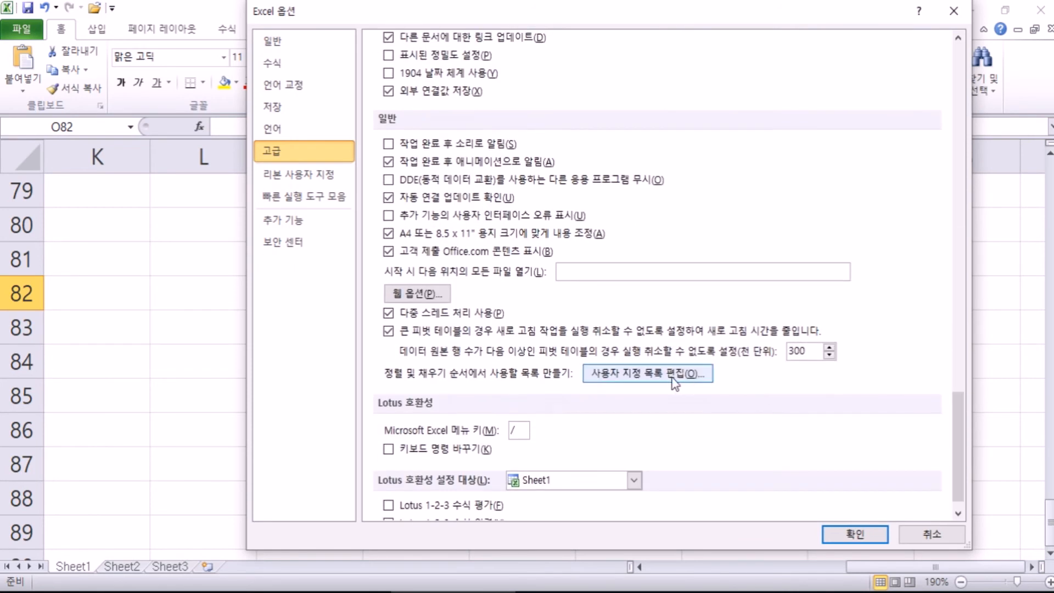
click(647, 373)
click(530, 152)
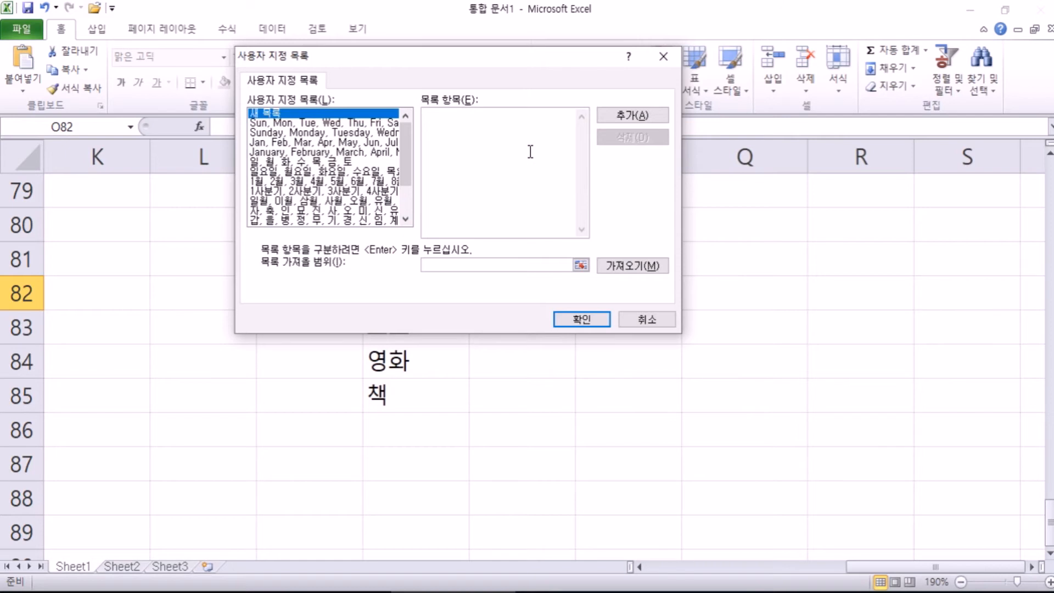
Enter 50, 20, 15, 7 and 200 on separate lines as the new list's items
text(50)
key(Return)
text(20)
key(Return)
text(15)
key(Return)
text(7)
key(Return)
text(200)
key(Return)
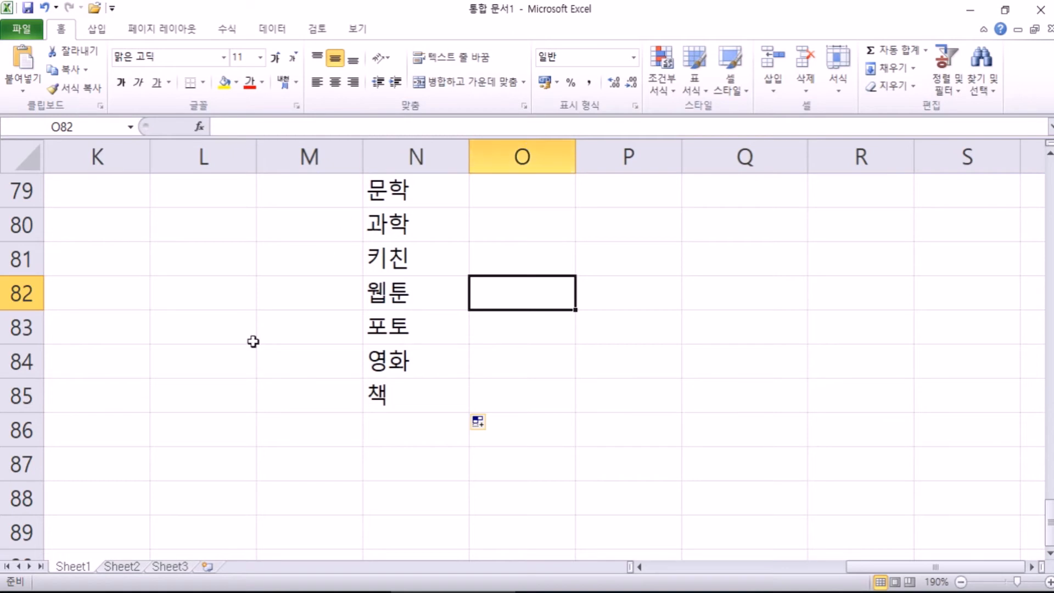
Delete all cells of the 시간표 timetable on Sheet2
click(130, 567)
scroll(214, 430, up, 1)
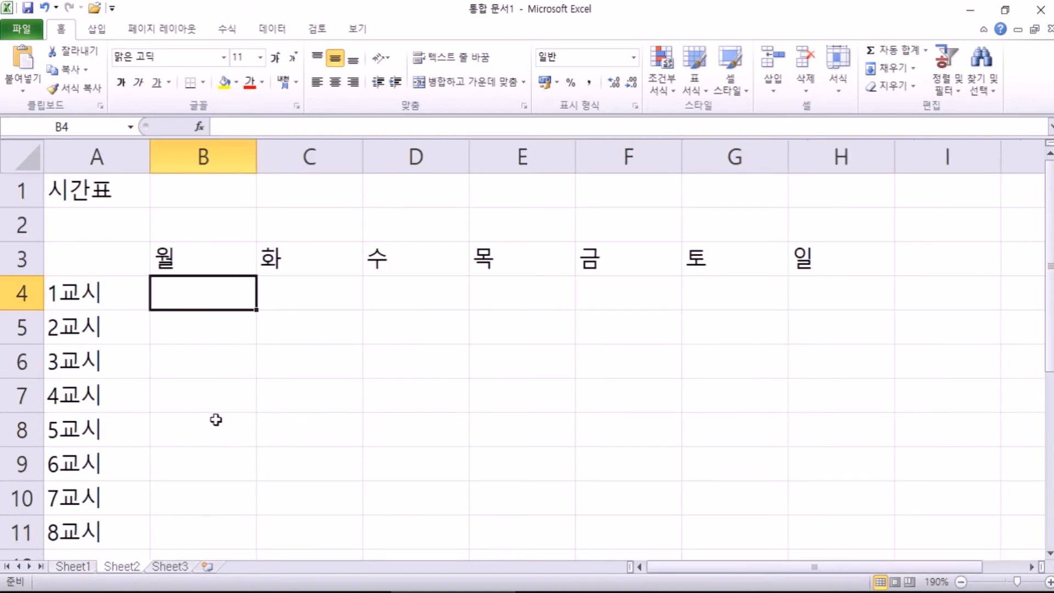
click(20, 149)
right_click(47, 188)
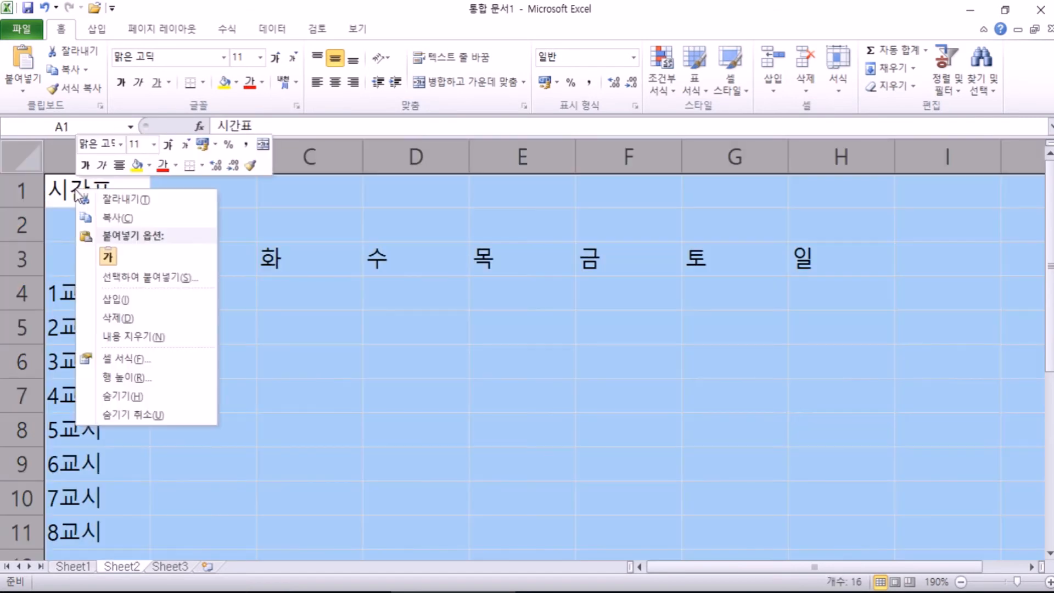
click(165, 323)
click(113, 213)
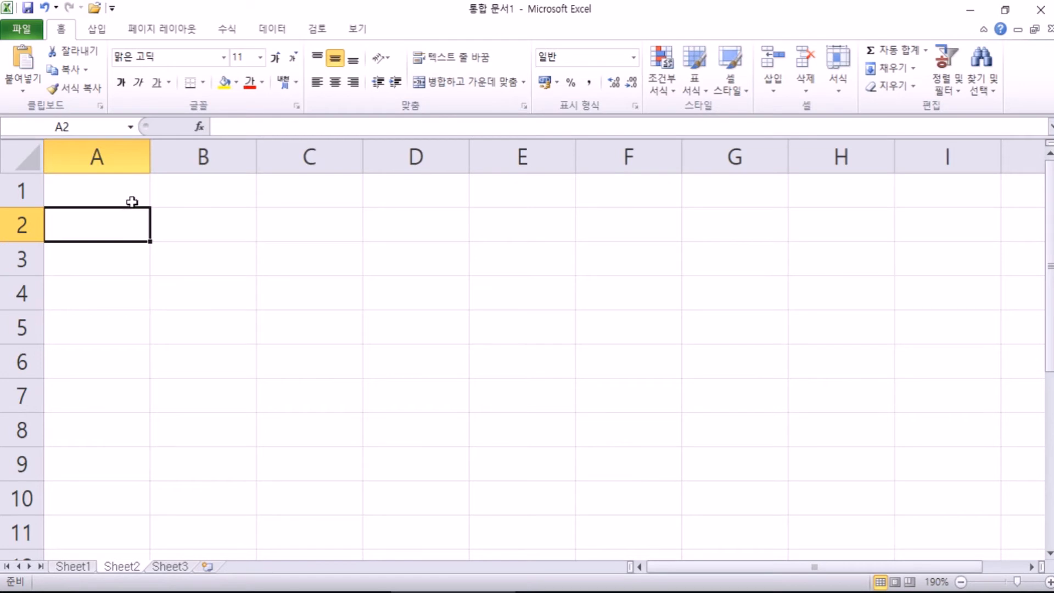
Enter 100 in cell A1 of the emptied Sheet2
click(131, 196)
text(100)
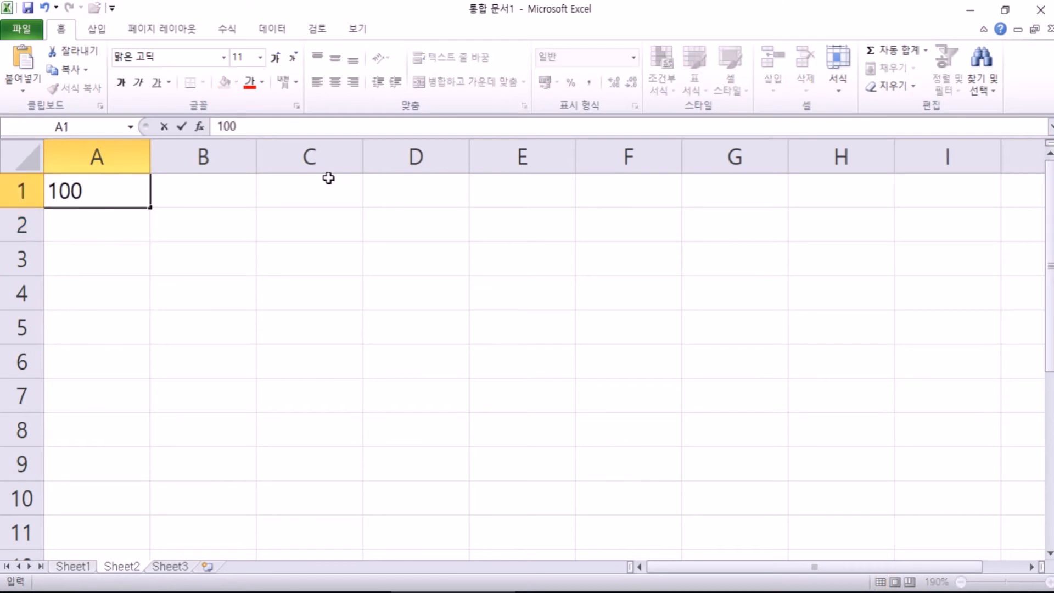
key(Tab)
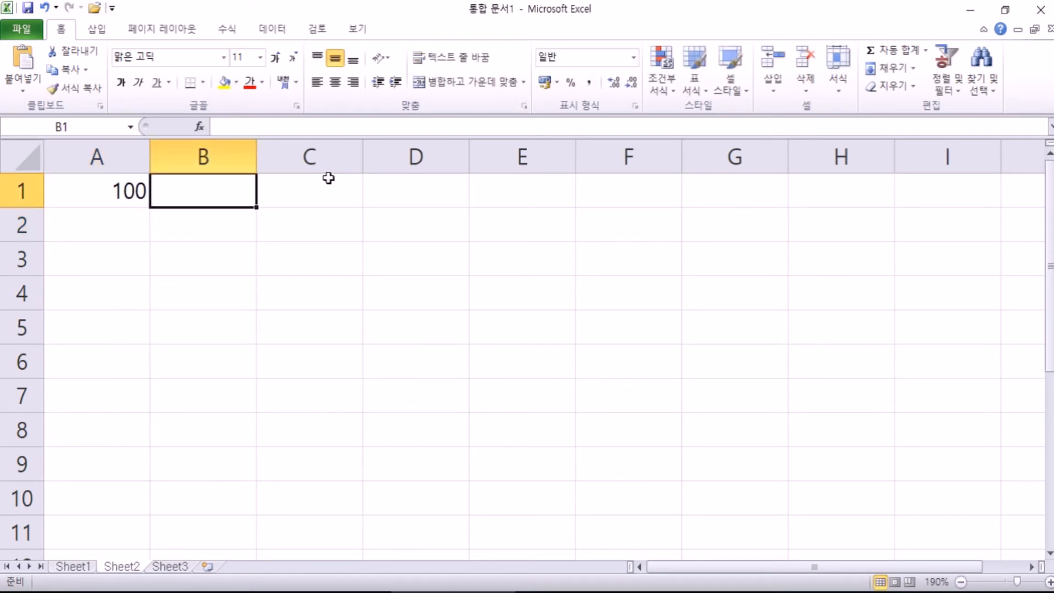
Enter 200 in cell B1 next to the 100 in A1
text(200)
key(Tab)
key(Left)
click(328, 178)
key(Left)
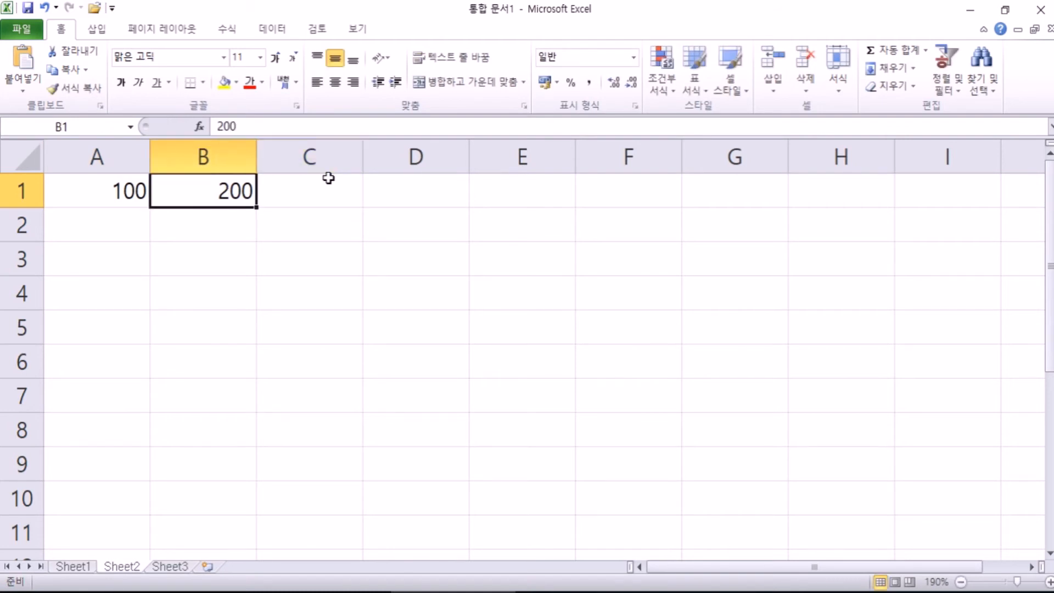
click(112, 180)
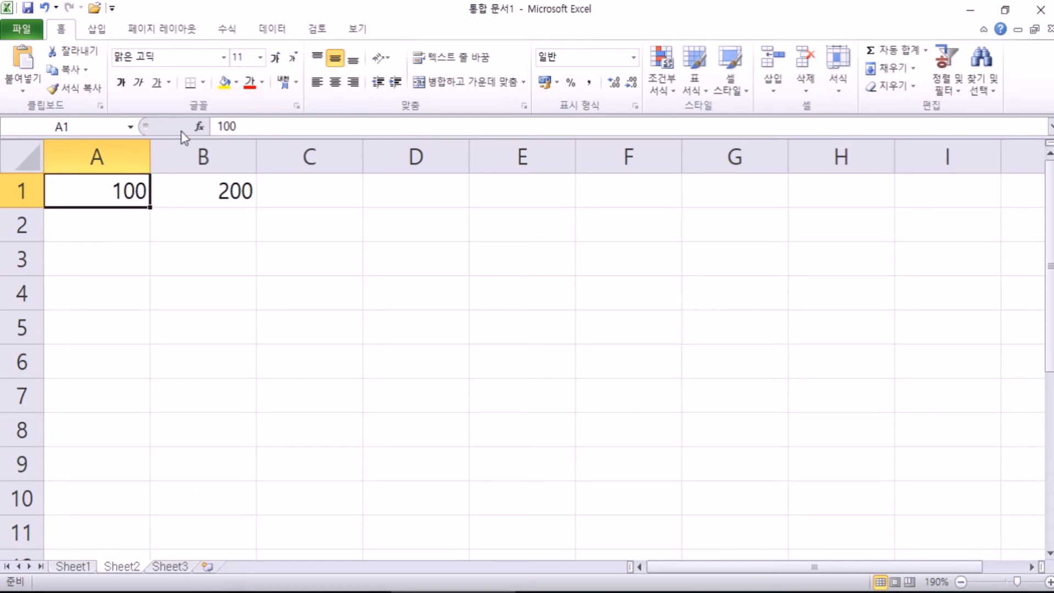
Try filling the A1:B1 pair across row 1 as an increasing series and as repeated copies, undoing each fill
mouse_move(118, 187)
mouse_down()
mouse_move(487, 207)
mouse_move(778, 207)
mouse_up()
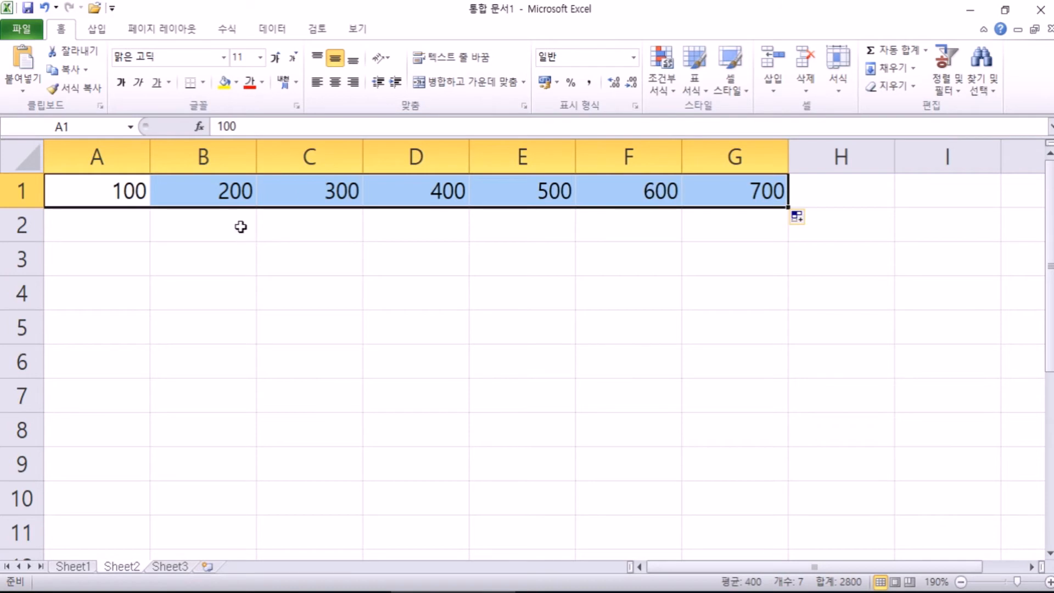
key(ctrl+z)
drag(256, 206, 850, 205)
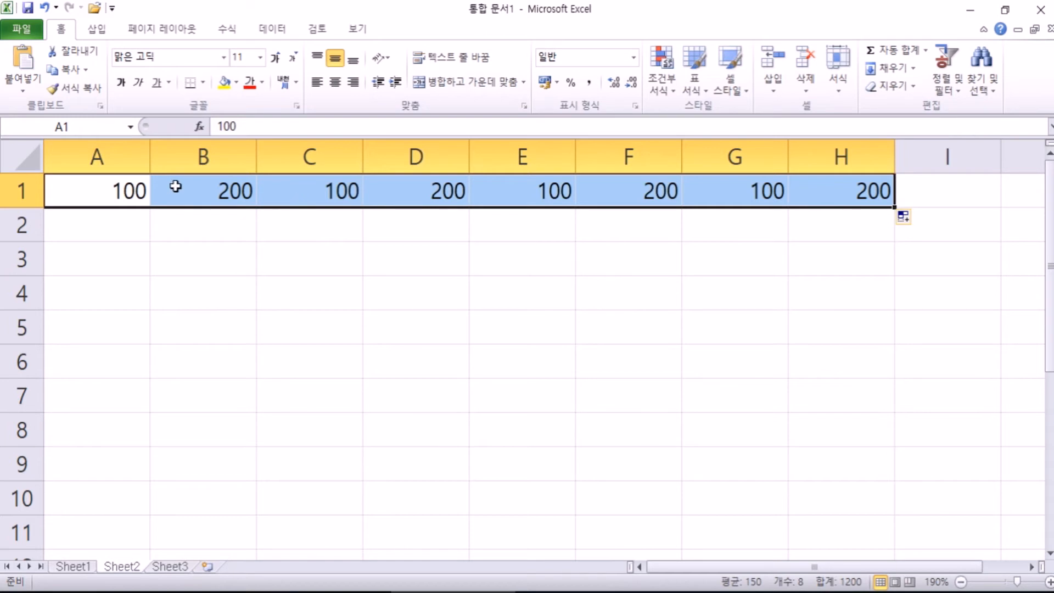
key(ctrl+z)
drag(142, 190, 905, 206)
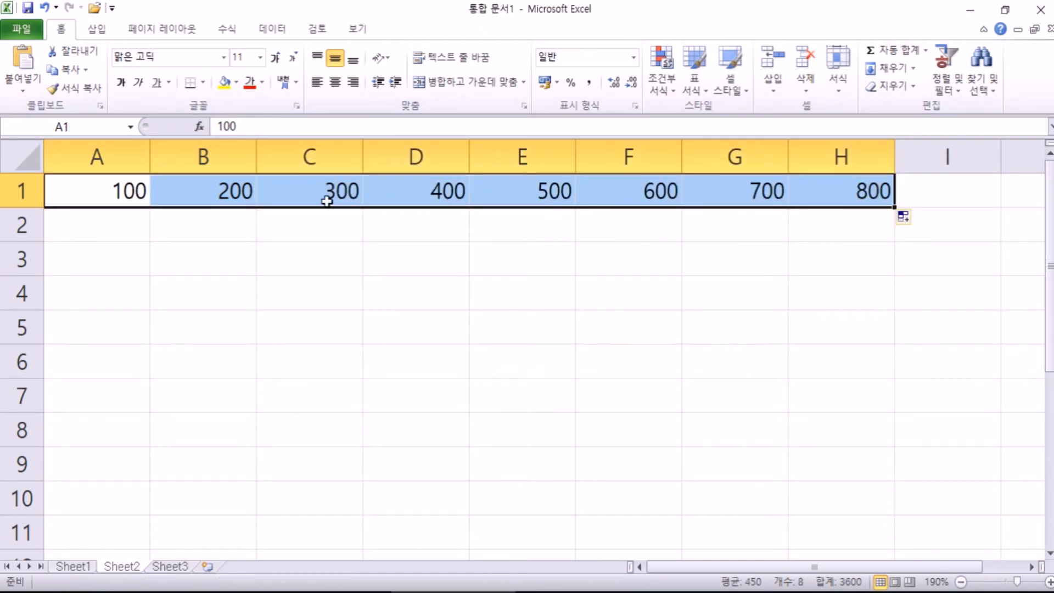
key(ctrl+z)
Fill row 1 through H1 with repeating copies of the 100 and 200 pair
drag(132, 191, 216, 194)
click(306, 197)
click(464, 197)
click(522, 196)
click(618, 196)
drag(139, 193, 862, 201)
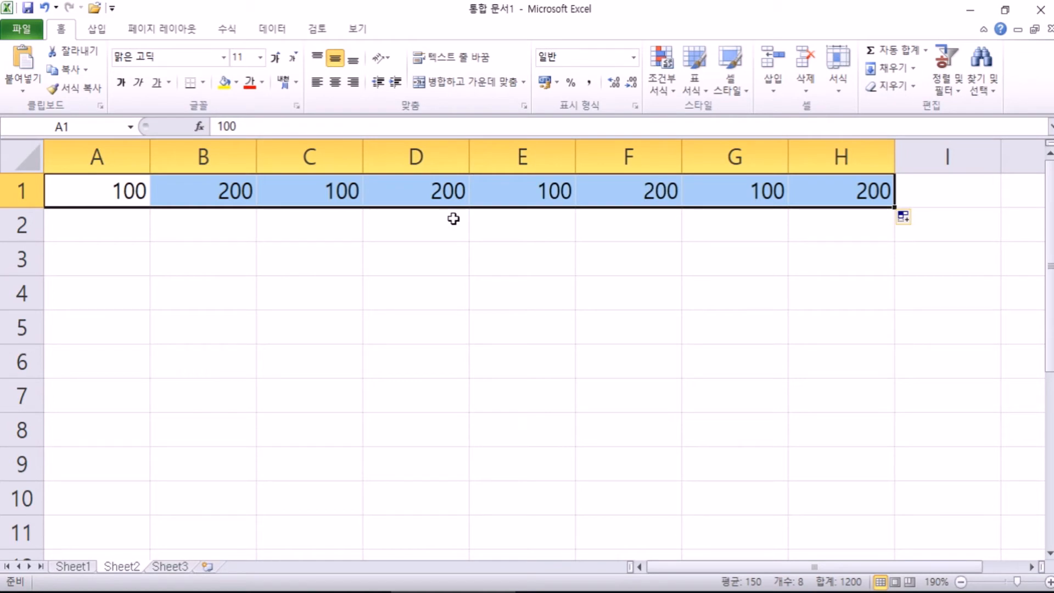
Enter 100 in cell A2 and fill it across to H2 as a series increasing by 1
key(Down)
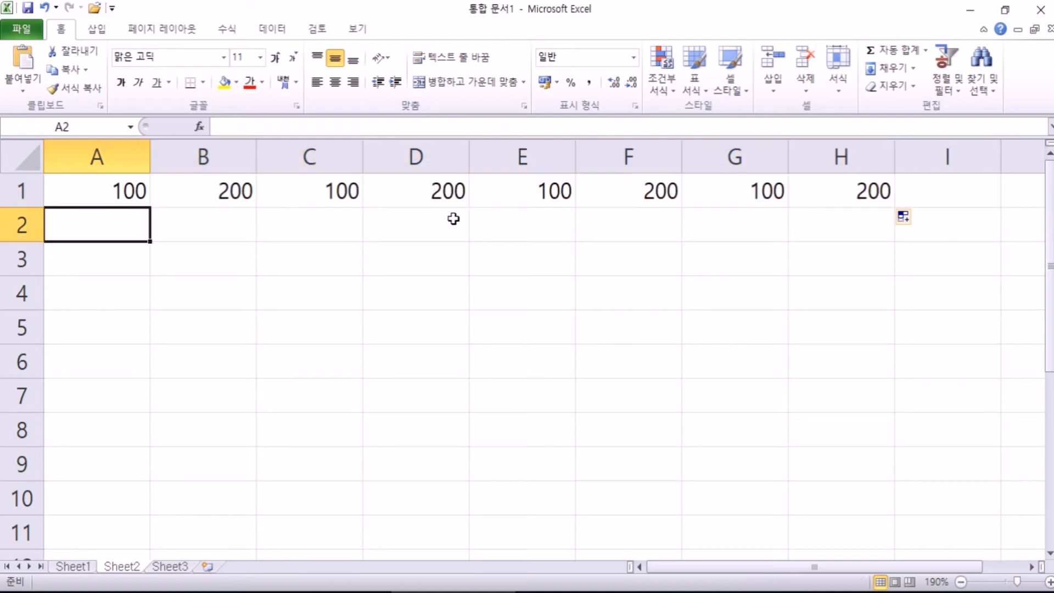
text(100)
key(Tab)
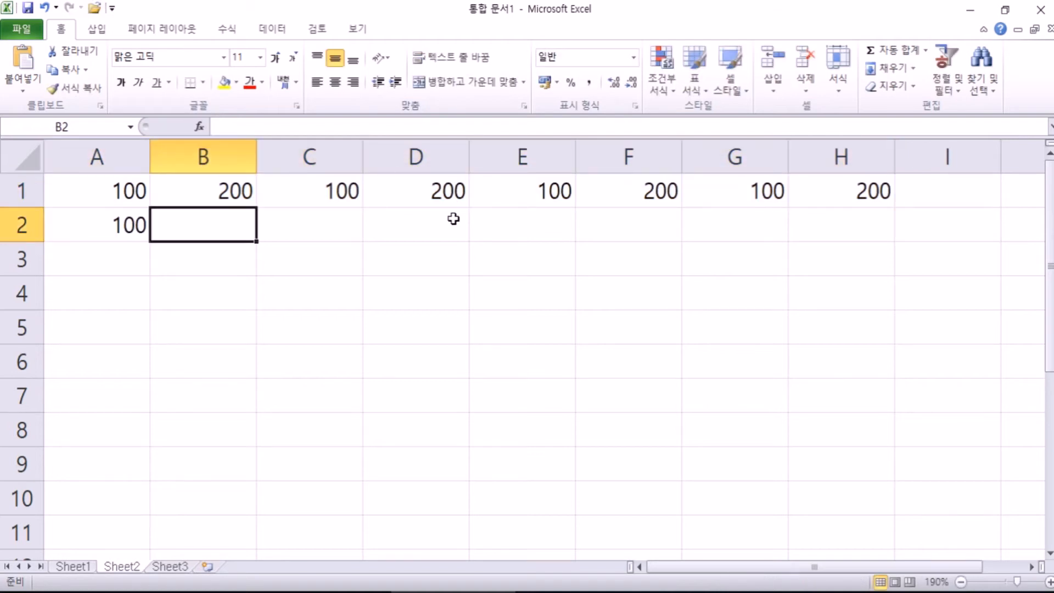
click(142, 217)
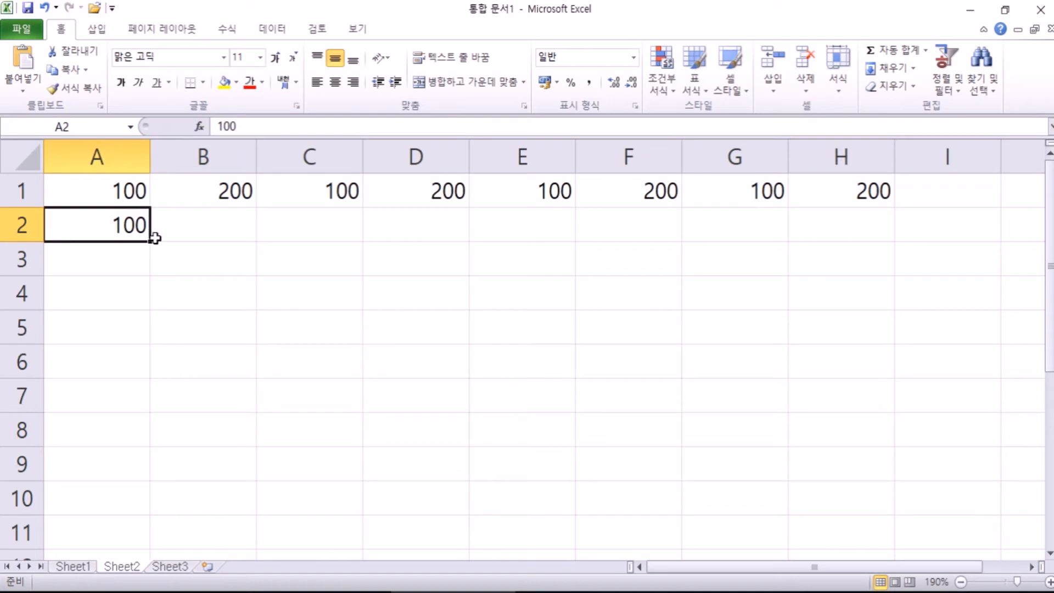
drag(151, 240, 460, 235)
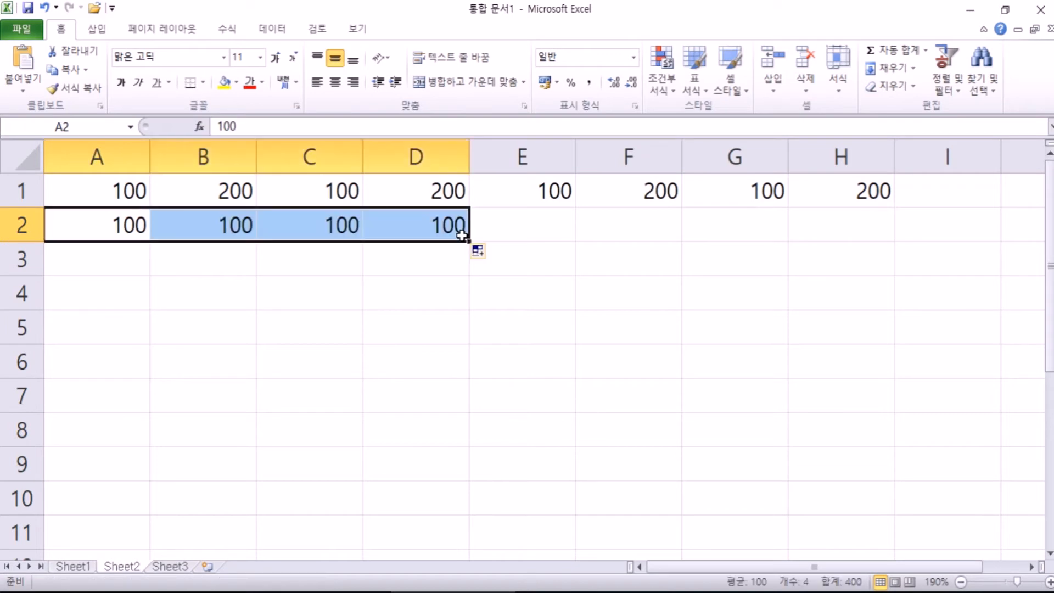
key(ctrl+z)
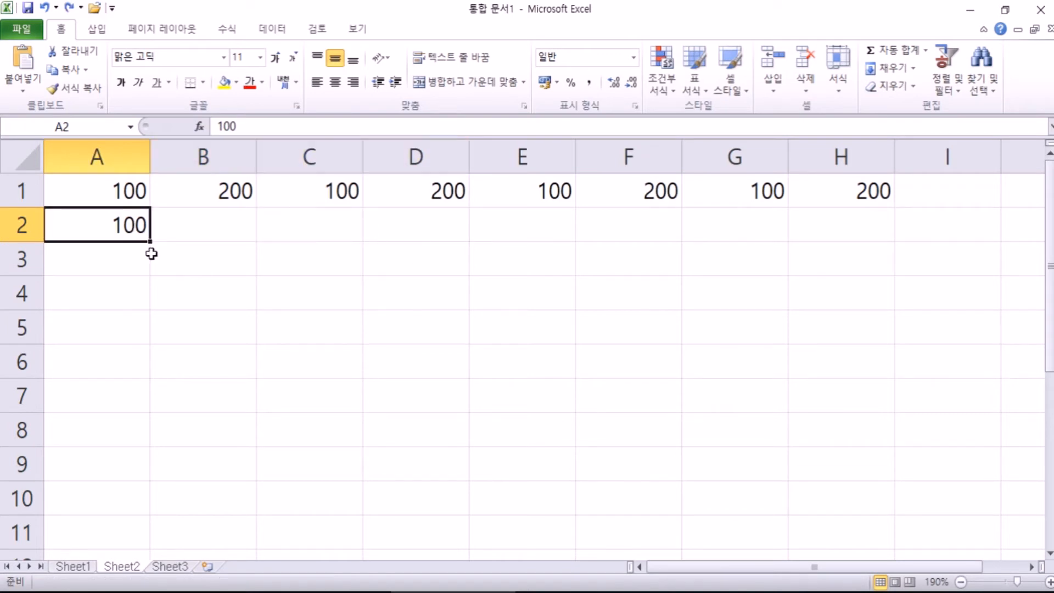
drag(153, 242, 856, 221)
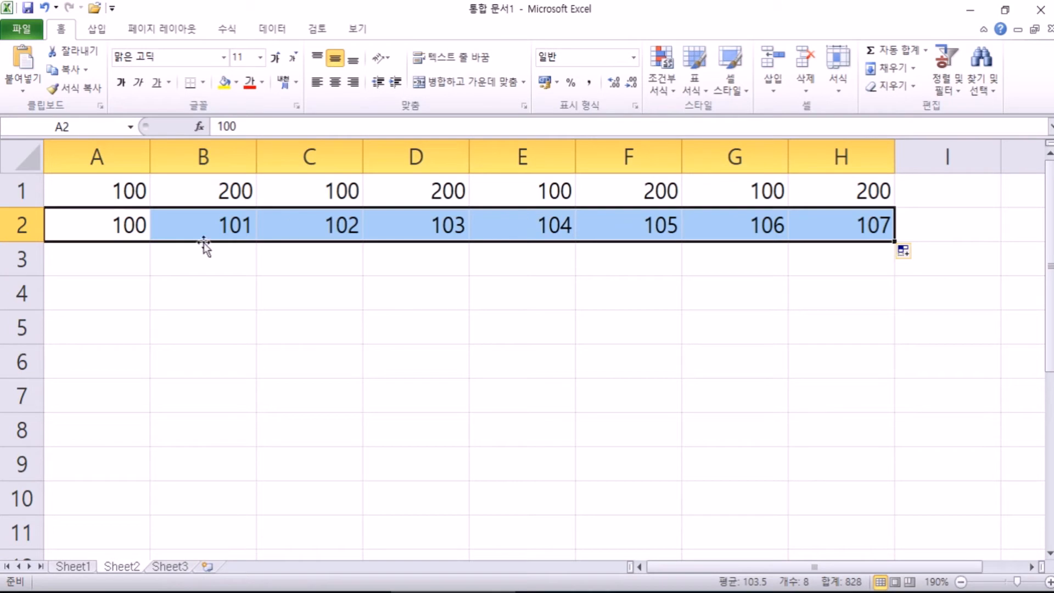
Enter 100 in cell A3 and 200 in cell B3
click(106, 259)
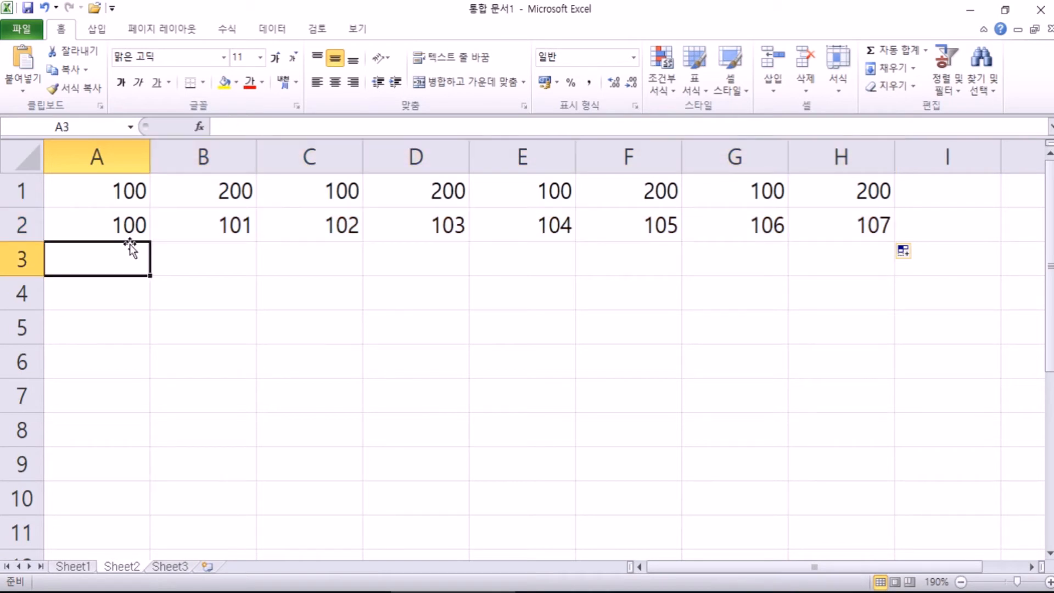
text(100)
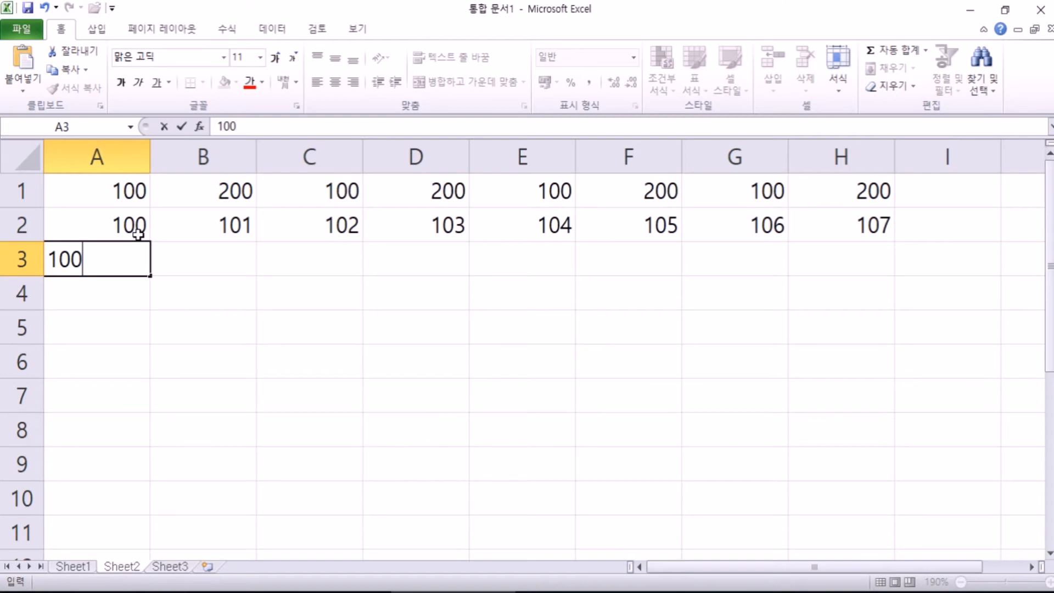
click(178, 244)
click(145, 262)
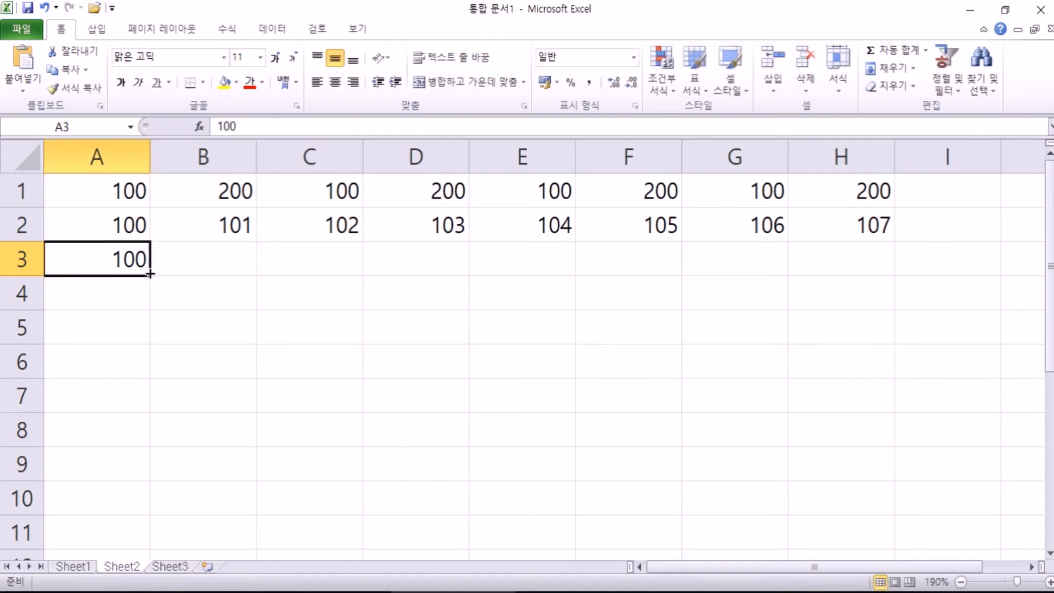
click(193, 258)
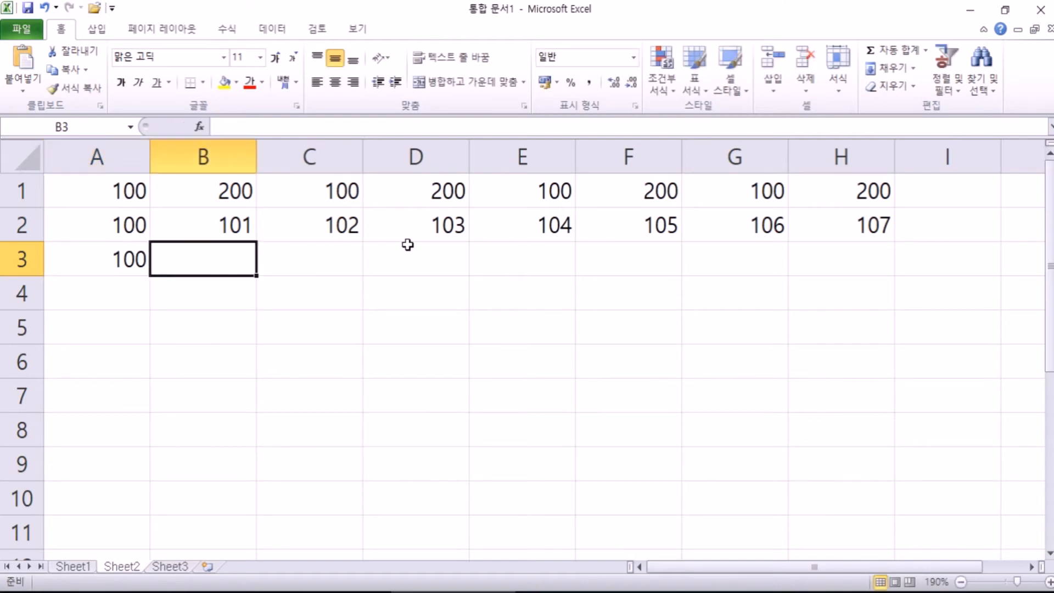
text(200)
key(Return)
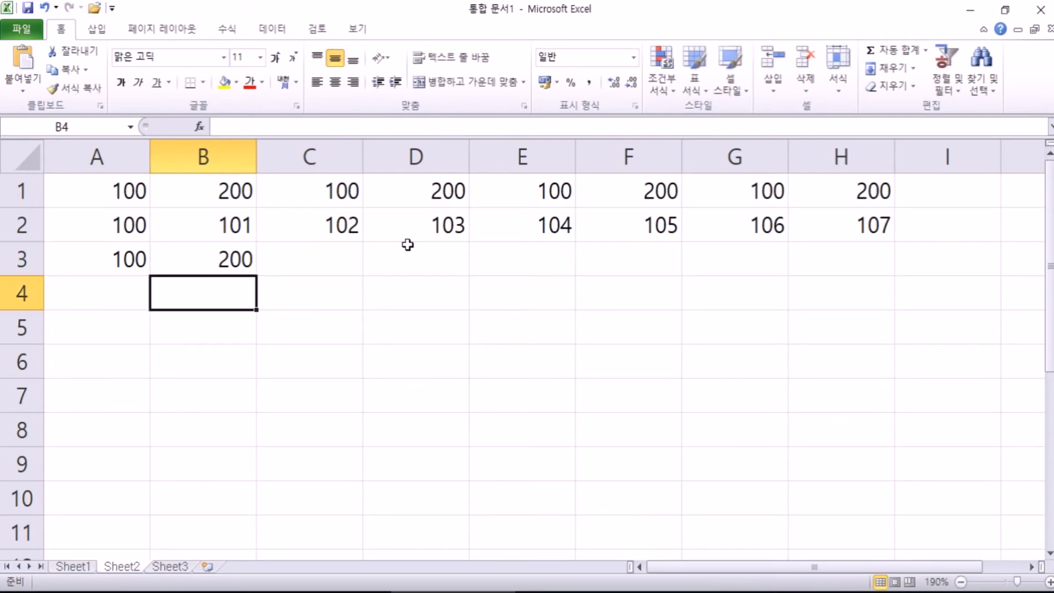
Fill the A3:B3 pair across to H3 as a series increasing by 100
drag(115, 255, 238, 256)
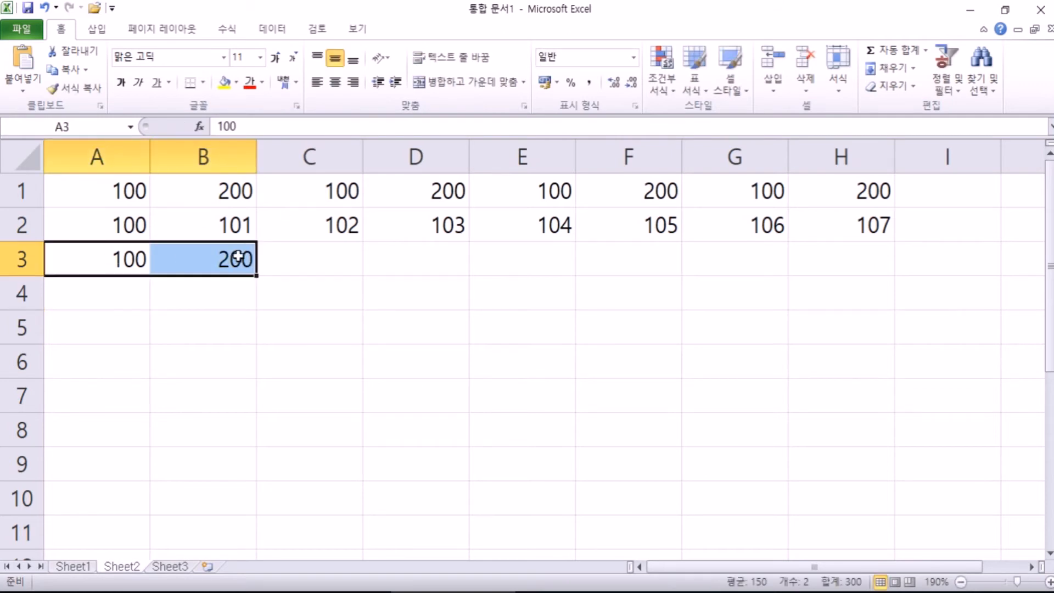
click(259, 276)
drag(112, 255, 892, 275)
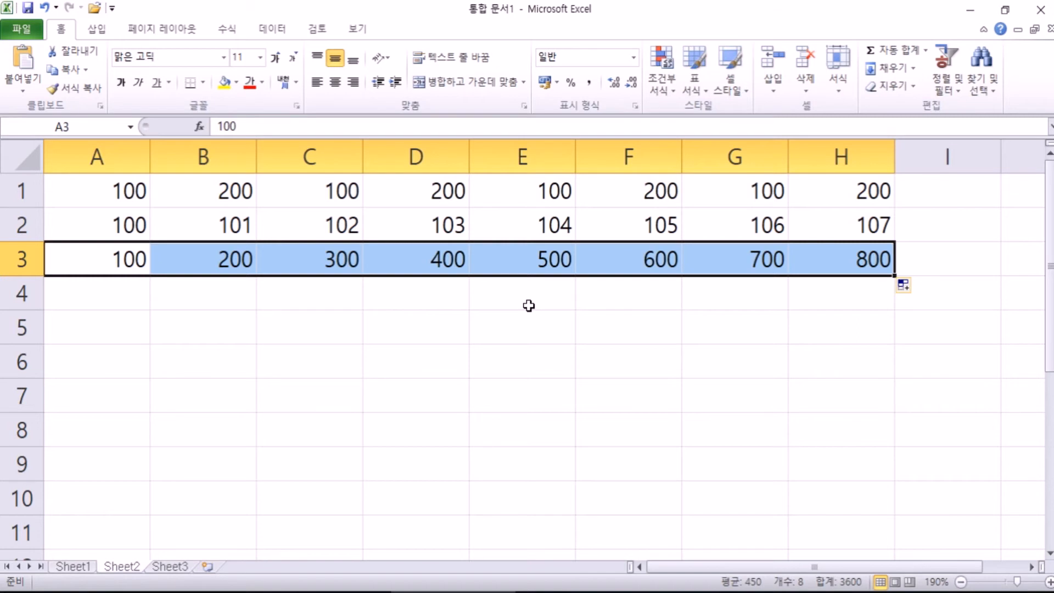
Enter the date 1-3 in cell A5, discarding the written-out 01월 03일 text
key(Down)
key(Down)
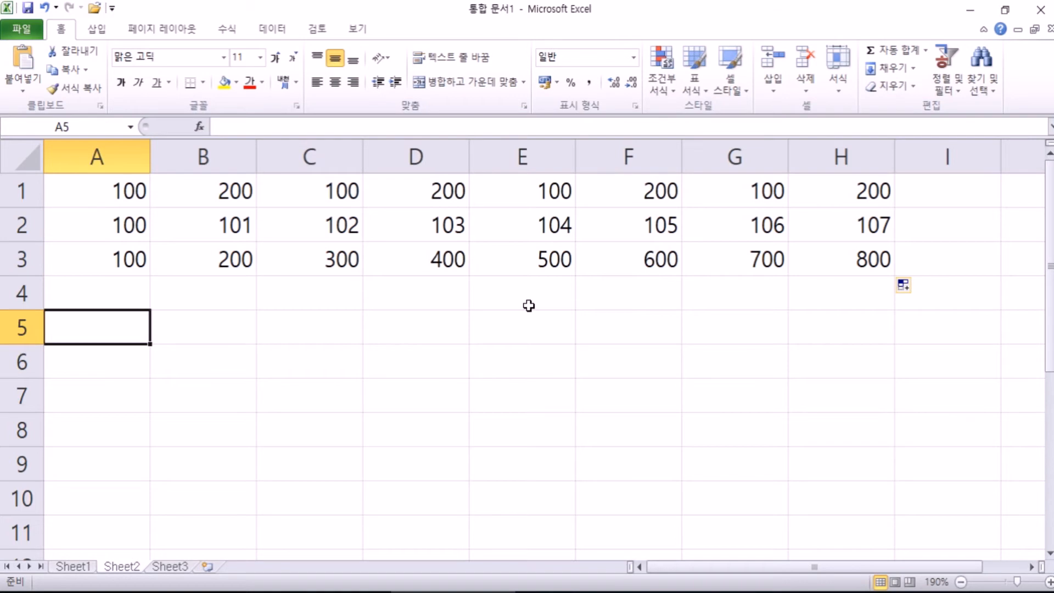
text(01우ㅡ)
key(BackSpace)
key(BackSpace)
text(월 03일)
key(Escape)
text(1-)
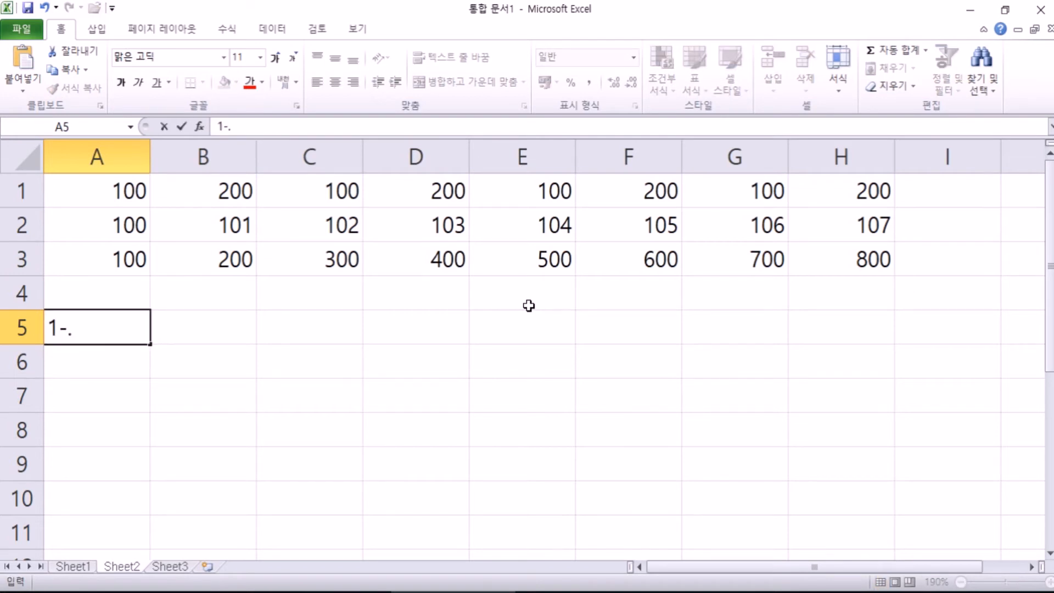
text(3)
key(Return)
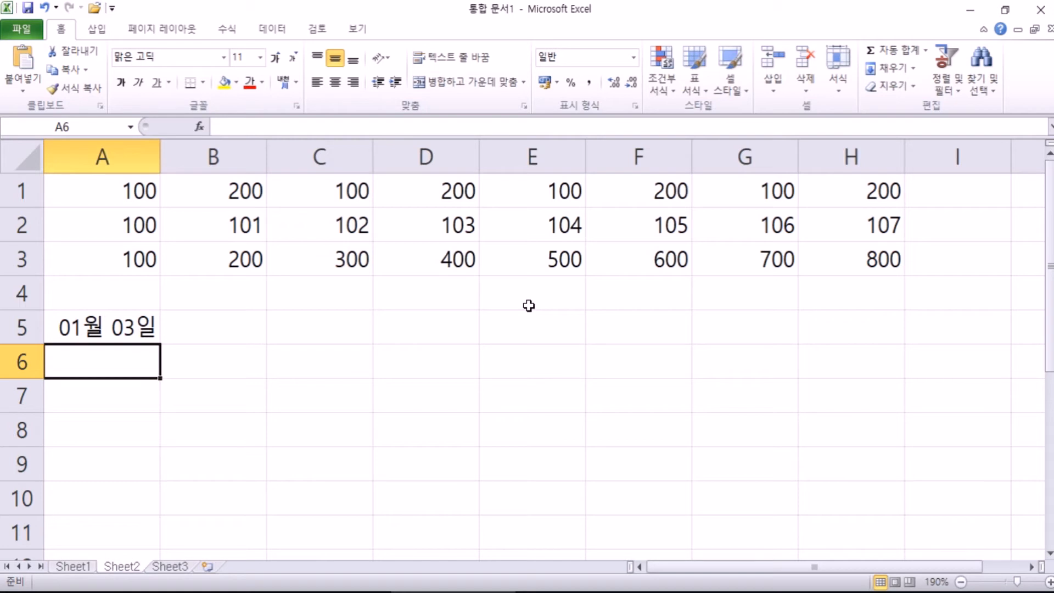
Discard the 1-5 entry started in A6 and re-enter the date 1-3 in A5
text(2)
key(Escape)
text(1-5)
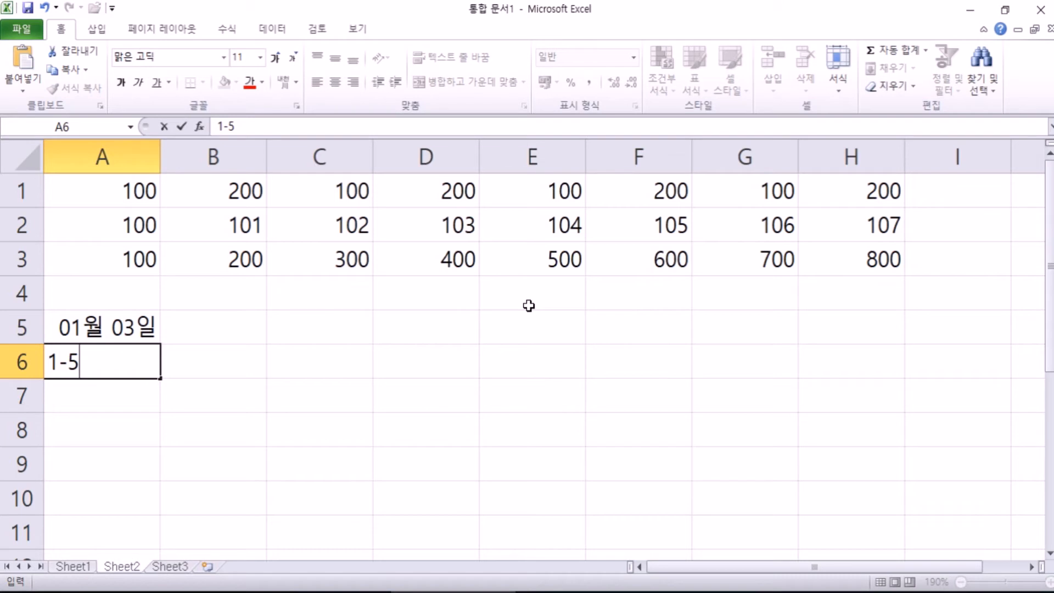
key(Escape)
key(Up)
text(1-3)
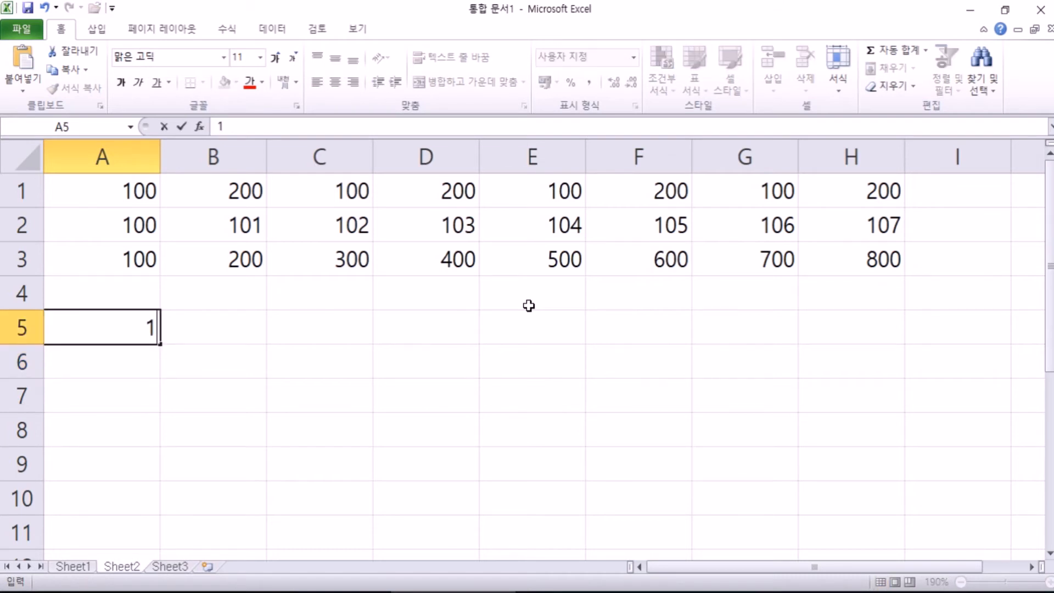
key(Return)
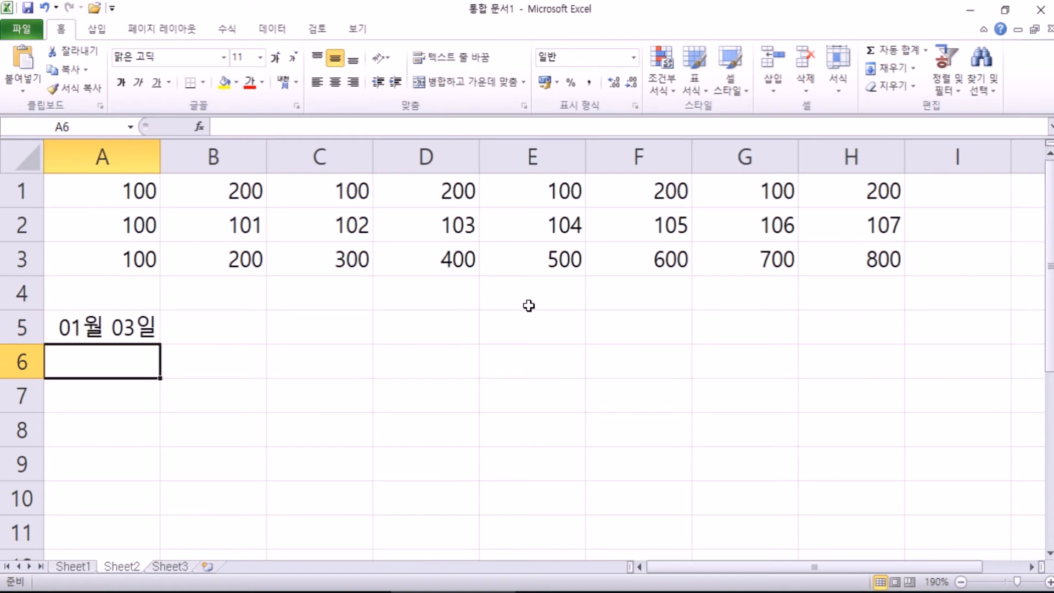
Undo both date entries in A5 and the series fill in row 3
key(ctrl+z)
key(ctrl+z)
key(ctrl+z)
Enter the date 1-5 in cell A5 and fill it across to H5 in daily steps
key(Down)
key(Down)
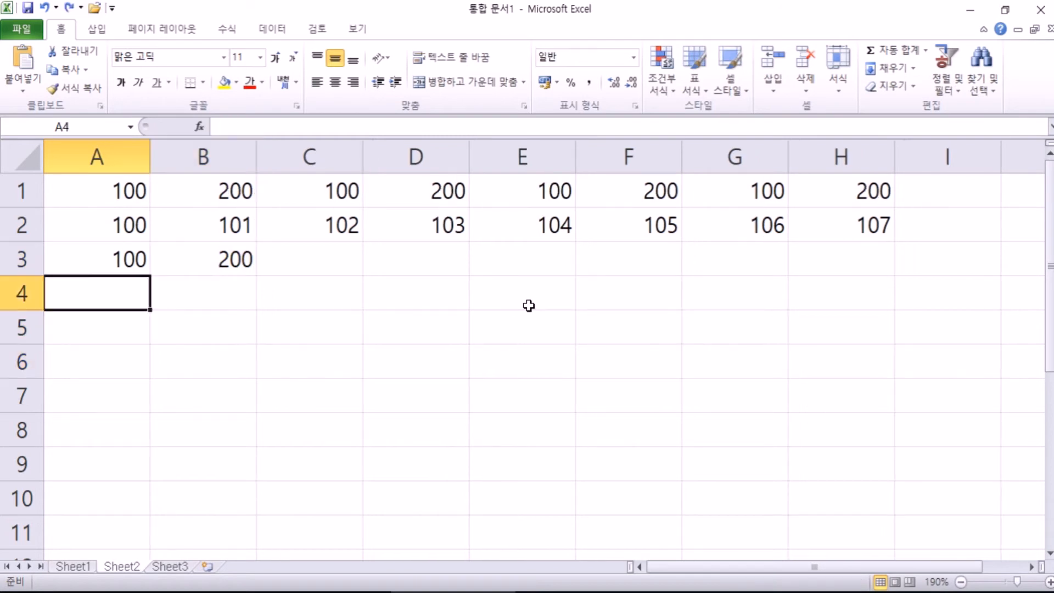
text(1-5)
key(Return)
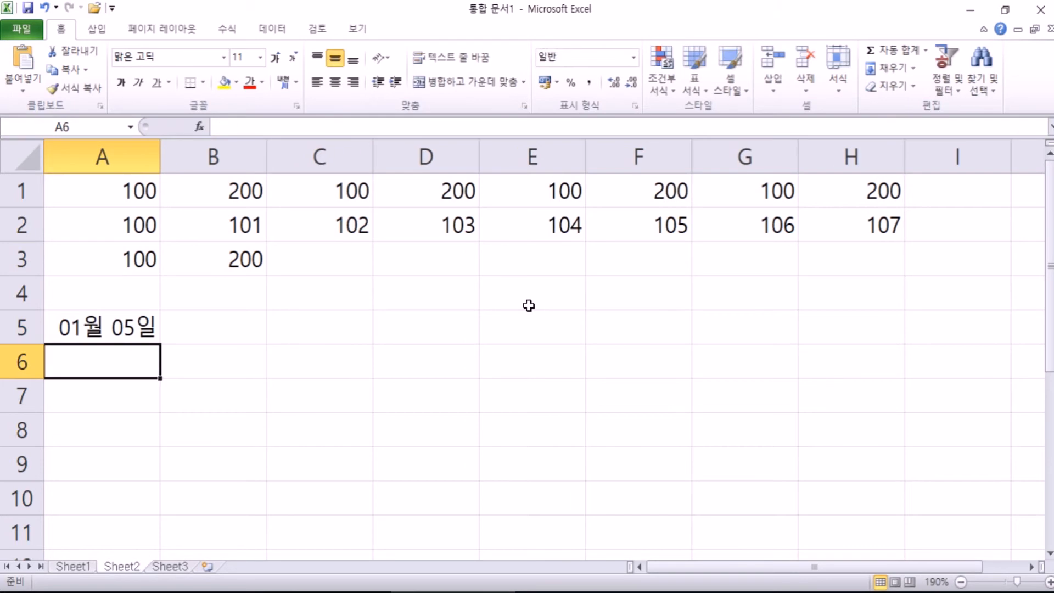
key(Up)
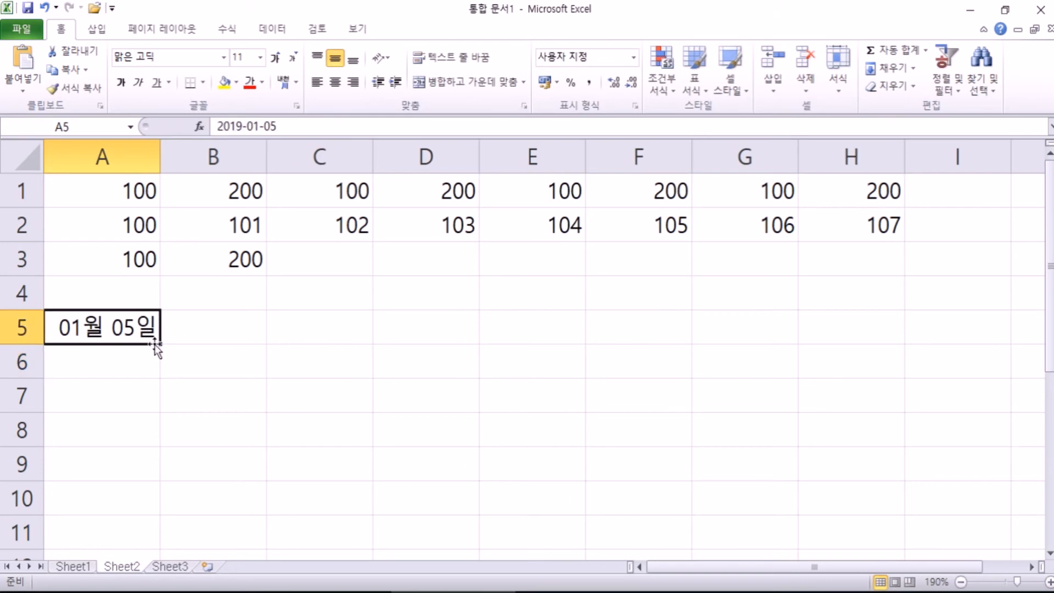
drag(161, 346, 865, 329)
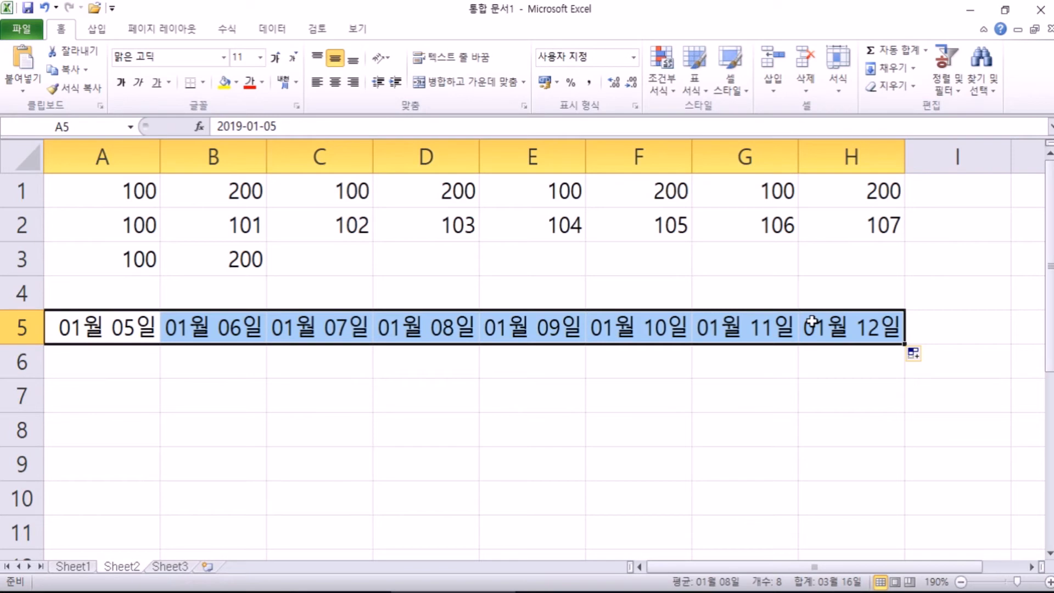
click(774, 328)
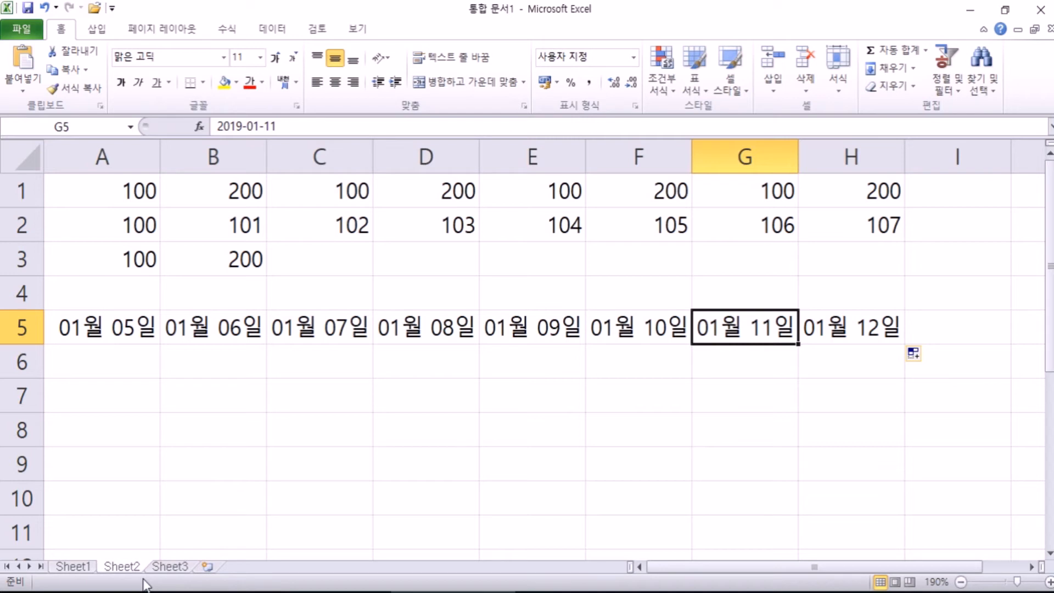
Copy the date in A5 into cell A6
click(117, 334)
key(ctrl+c)
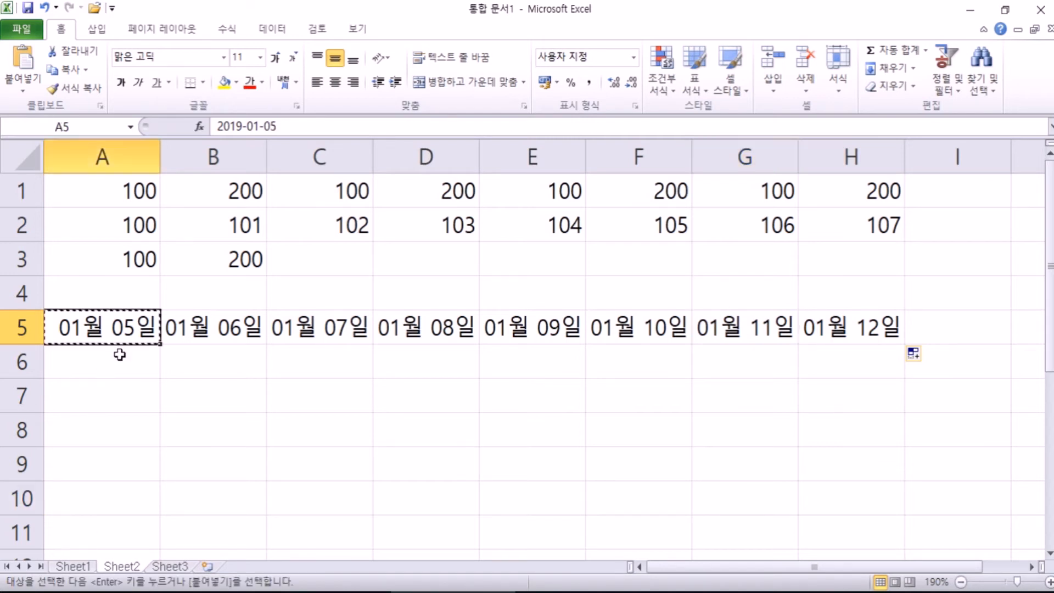
click(119, 353)
key(ctrl+v)
key(Escape)
Fill the A6 date across to H6 and set the fill to monthly increments (월 단위 채우기)
drag(160, 378, 905, 376)
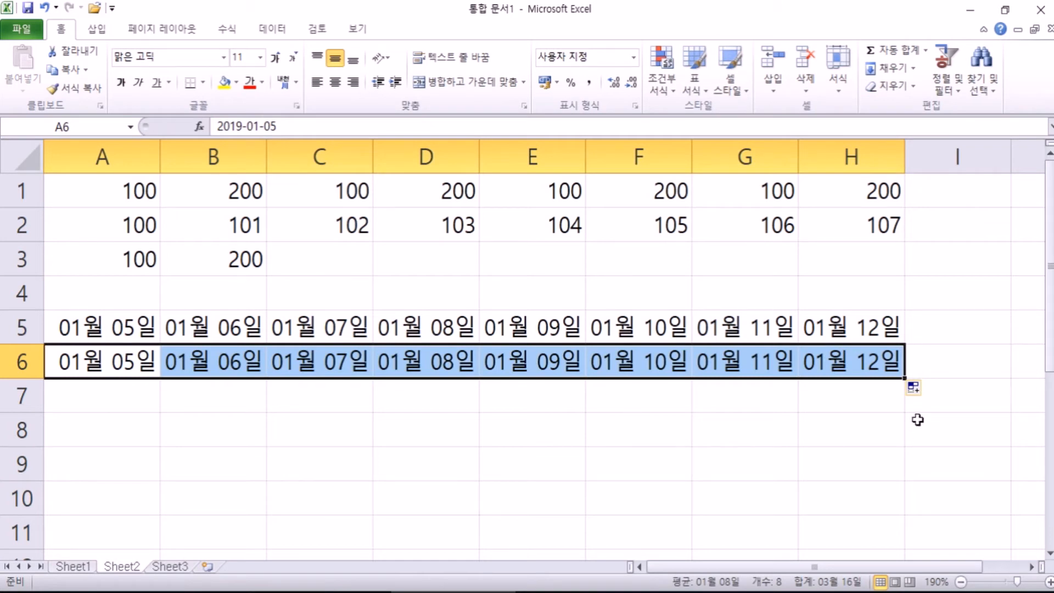
click(916, 388)
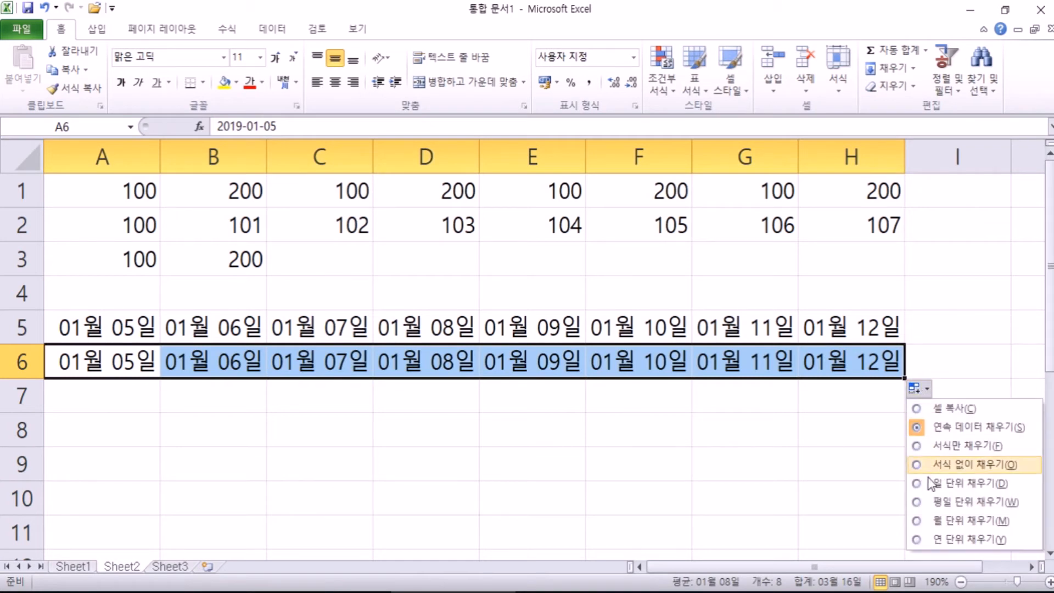
click(919, 522)
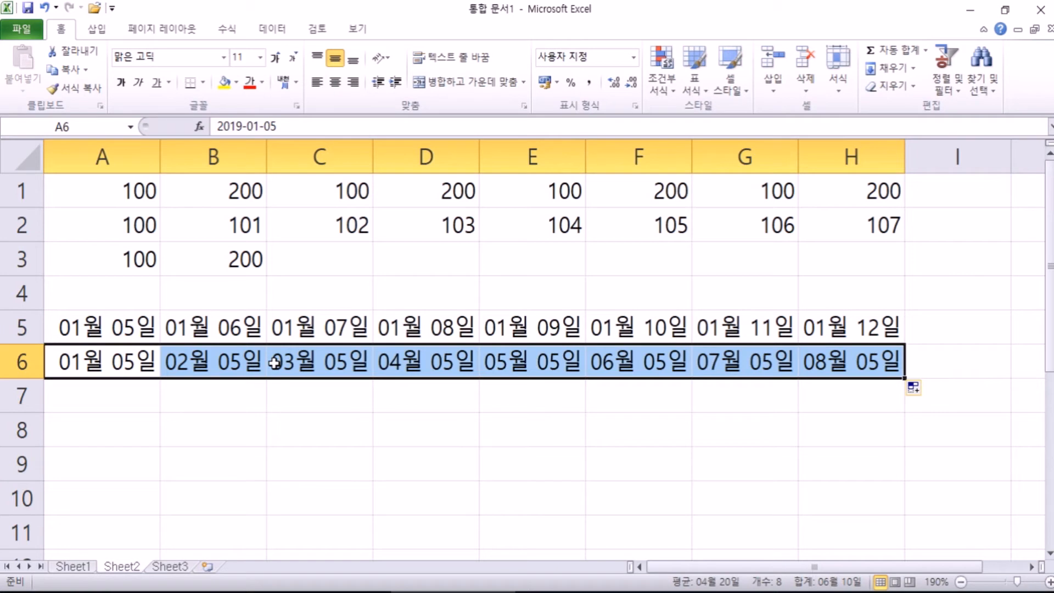
click(119, 329)
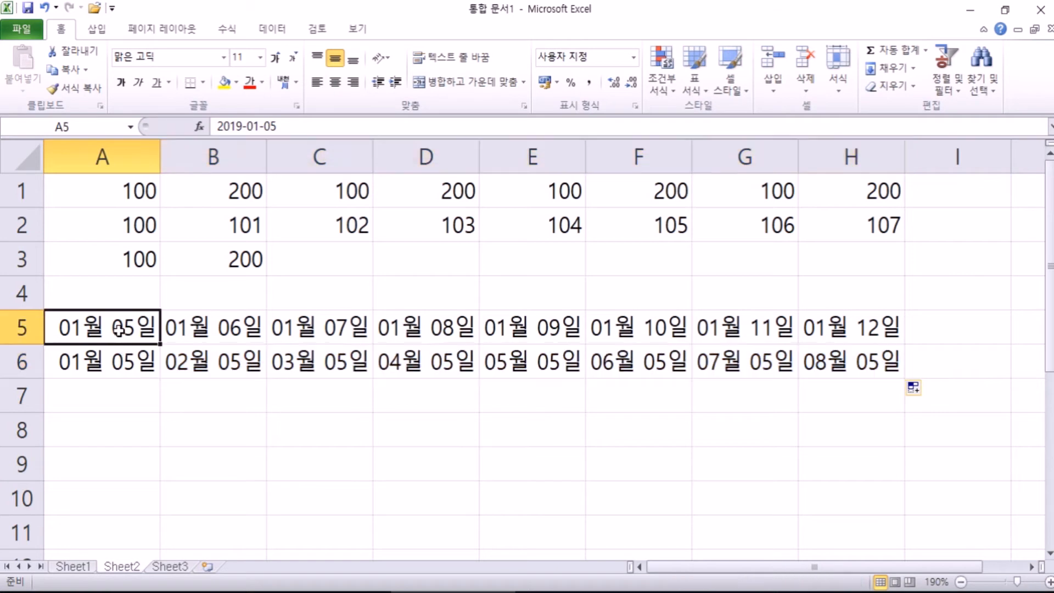
Fill the date in A6 down to A14 in daily steps and undo that fill
click(113, 370)
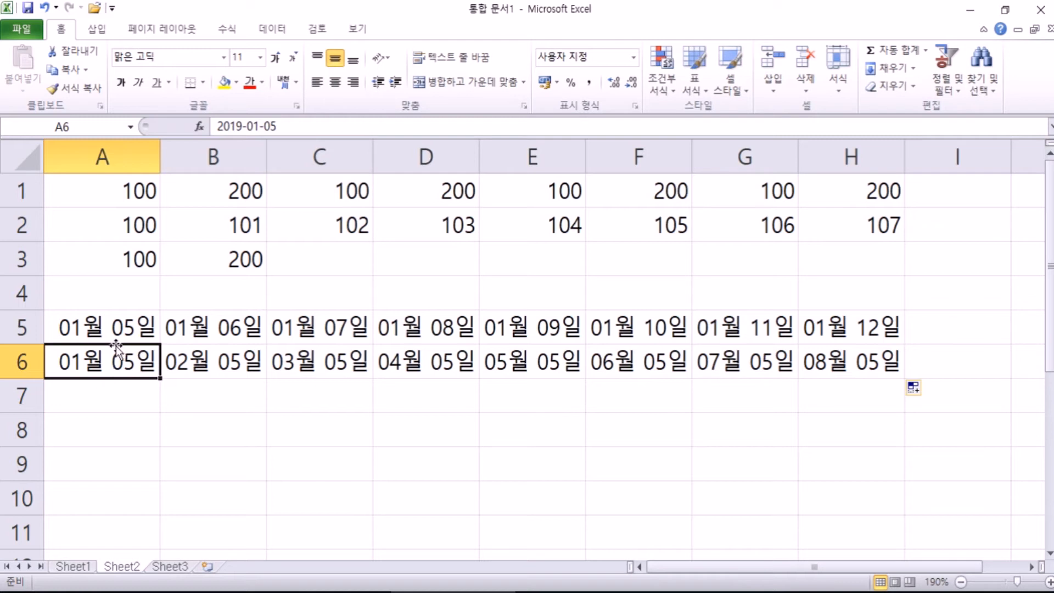
scroll(132, 345, down, 1)
drag(160, 276, 164, 541)
scroll(321, 447, down, 1)
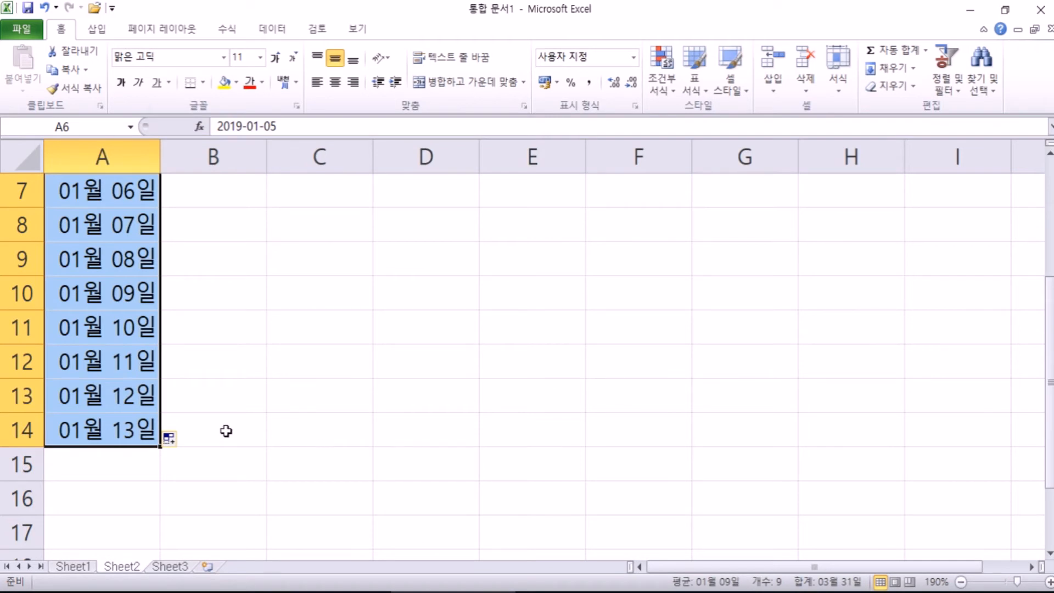
key(ctrl+z)
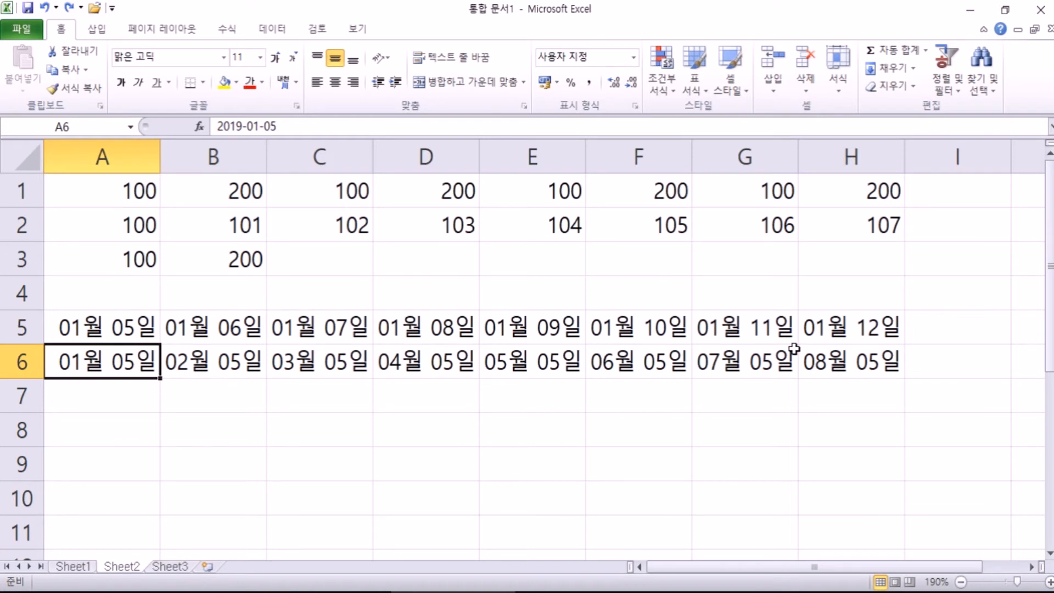
Enter the date 1-5 in cell H8 and fill it backwards along row 8 towards column A
click(868, 430)
text(1-5)
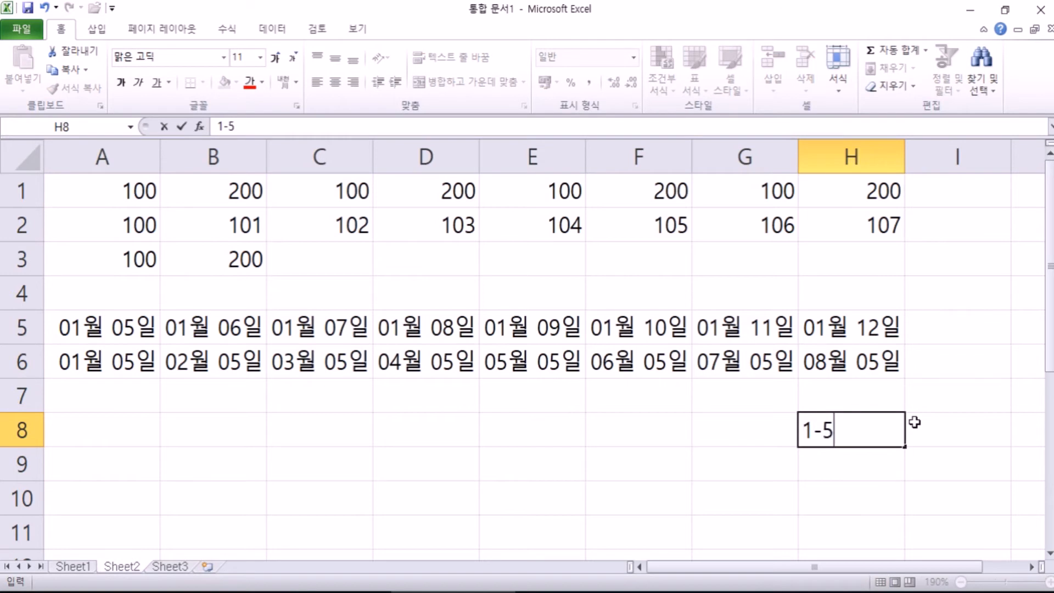
key(Return)
key(Up)
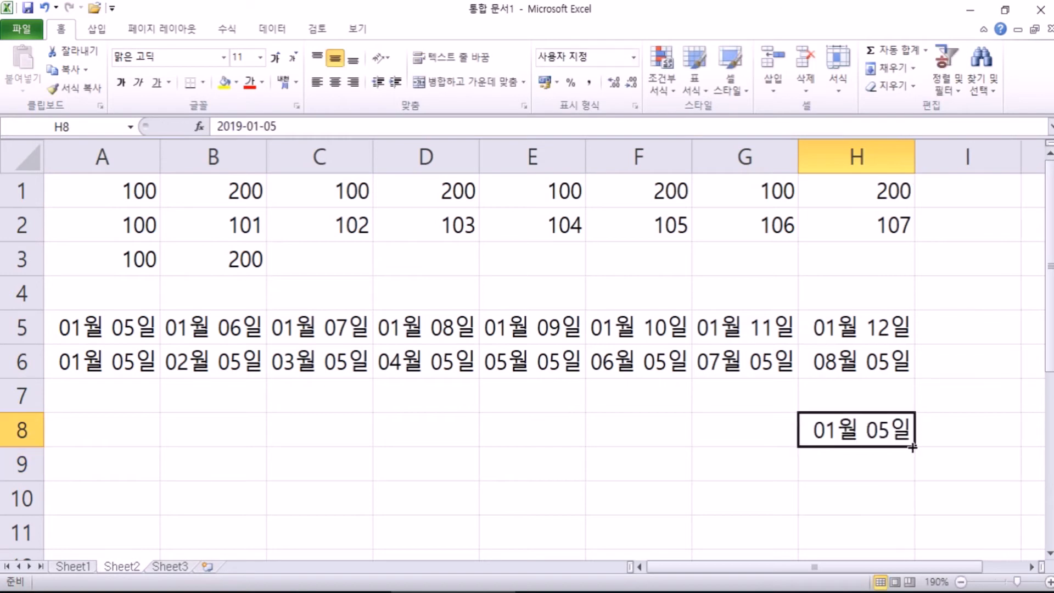
drag(914, 446, 31, 431)
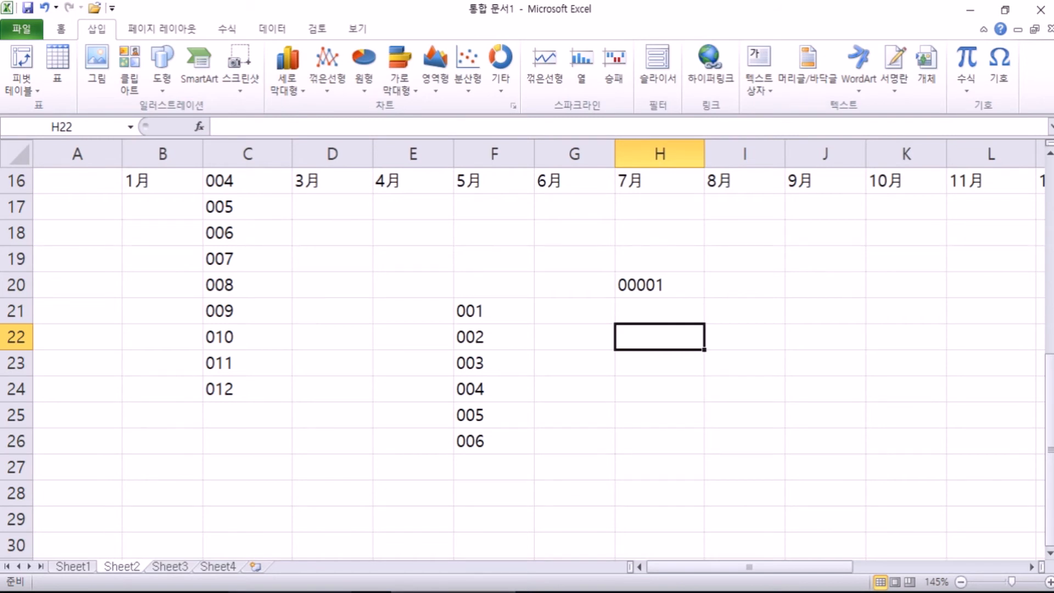
Go to Sheet4 and add a new blank worksheet after it, keeping the workbook window maximized
click(230, 567)
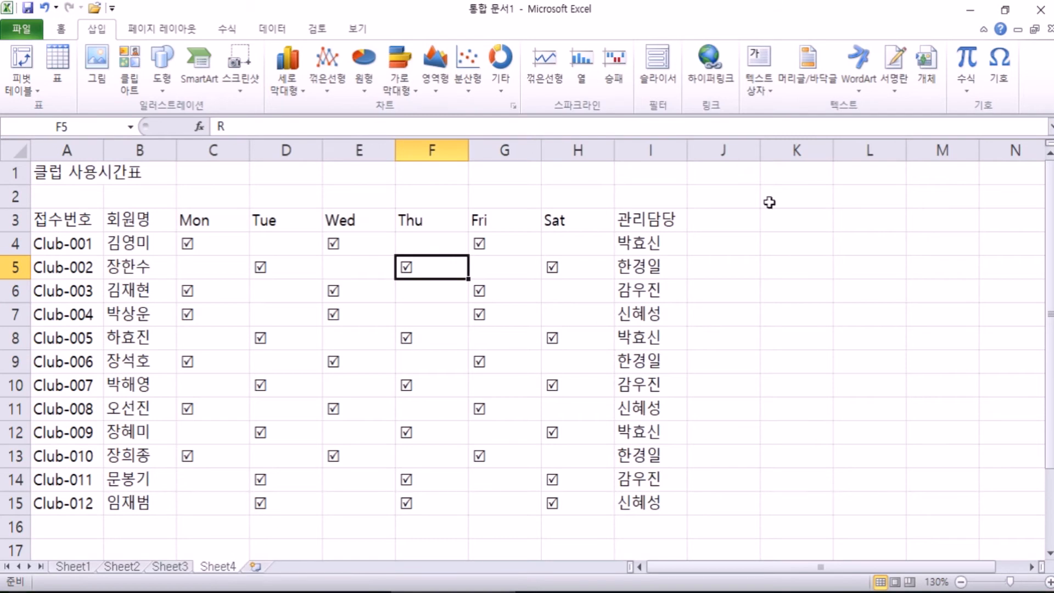
click(1004, 11)
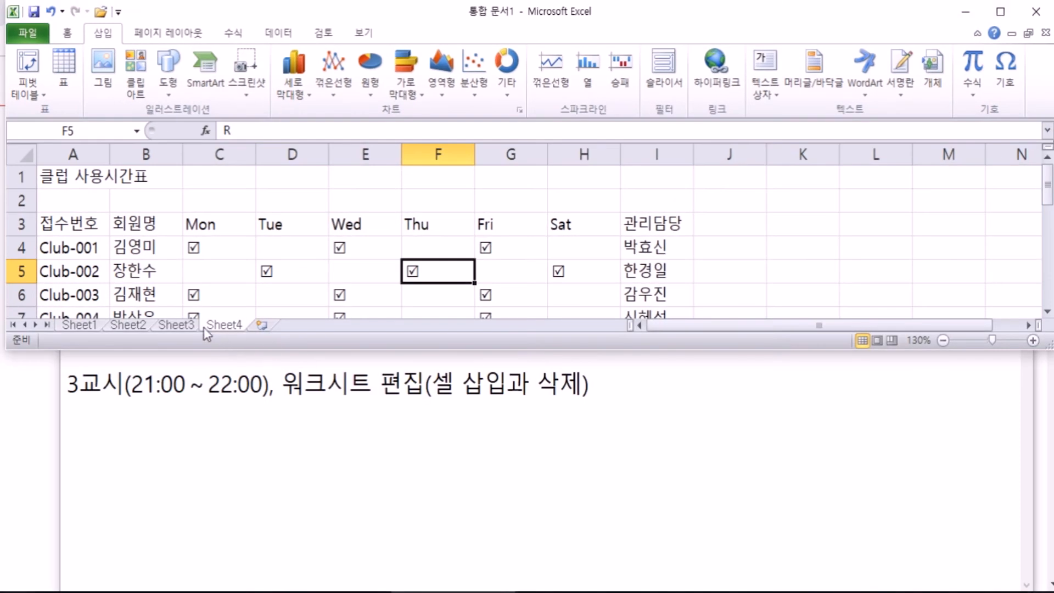
click(262, 326)
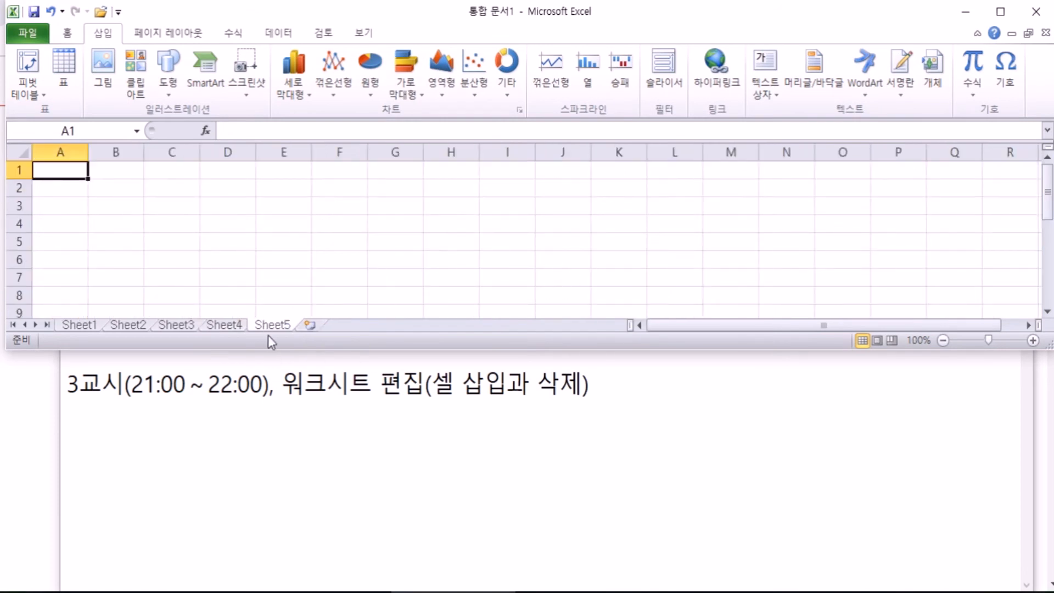
click(1000, 11)
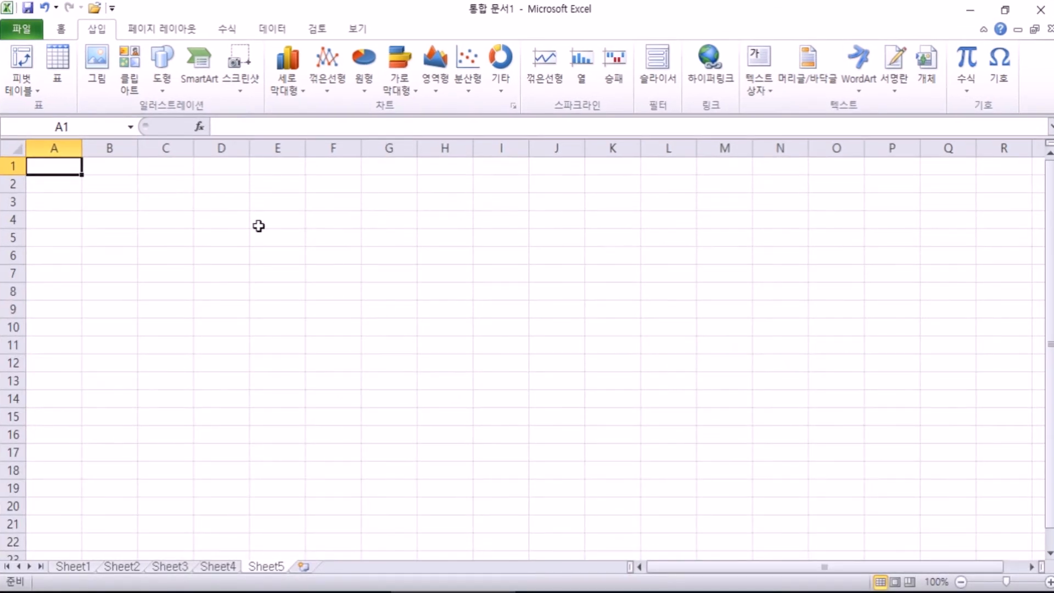
Enter the table label [표1] in cell B2 of the new sheet
click(107, 183)
ctrl+scroll(141, 265, up, 4)
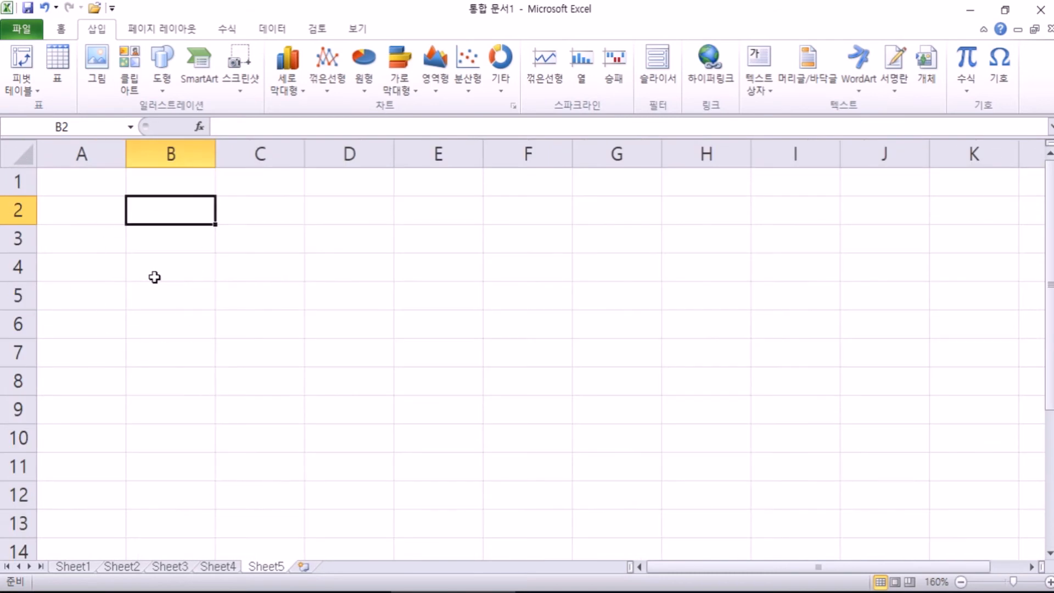
text([표)
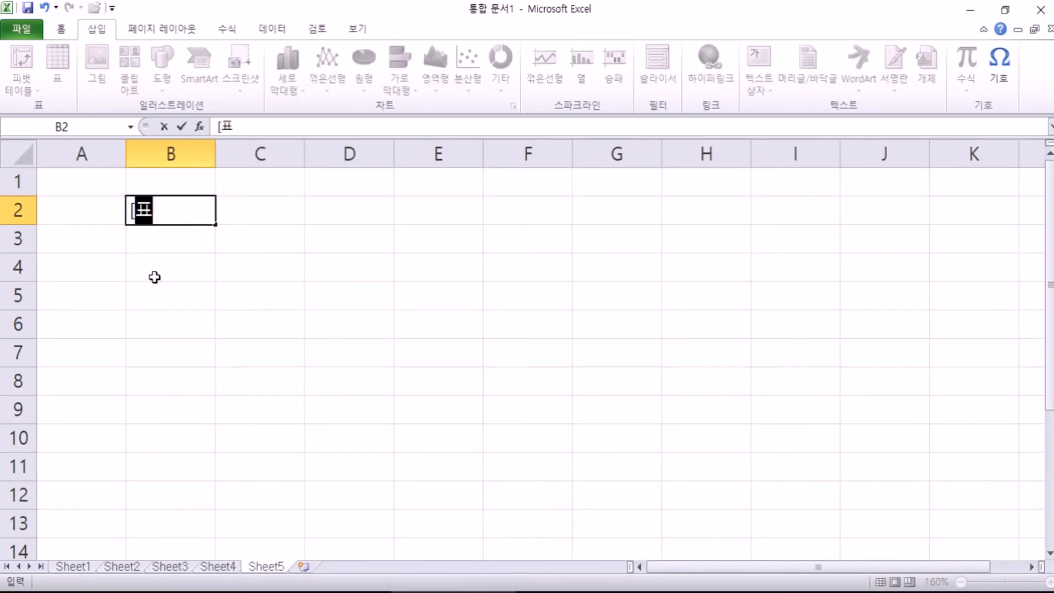
text(1])
key(Return)
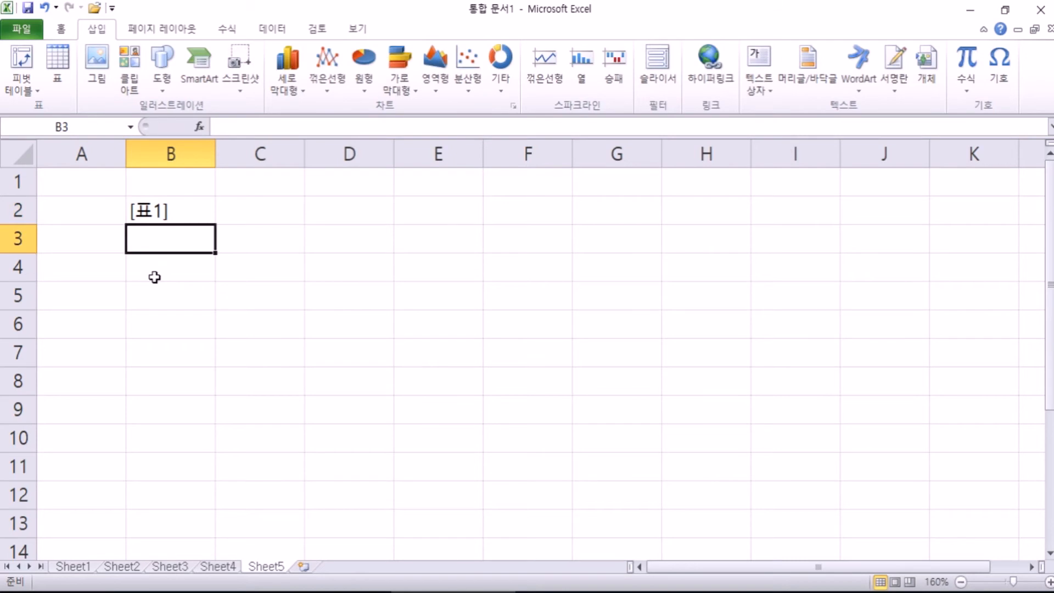
Enter the column headings 번호, 이름 and 점수 in cells B4 to D4
click(154, 278)
text(번호)
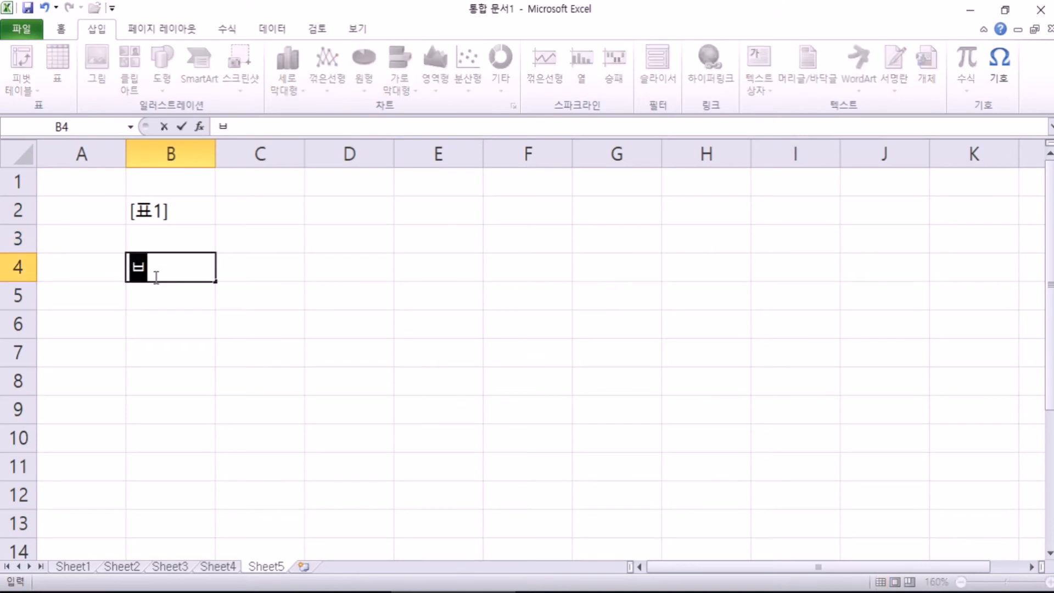
key(Tab)
text(이름ㅈ)
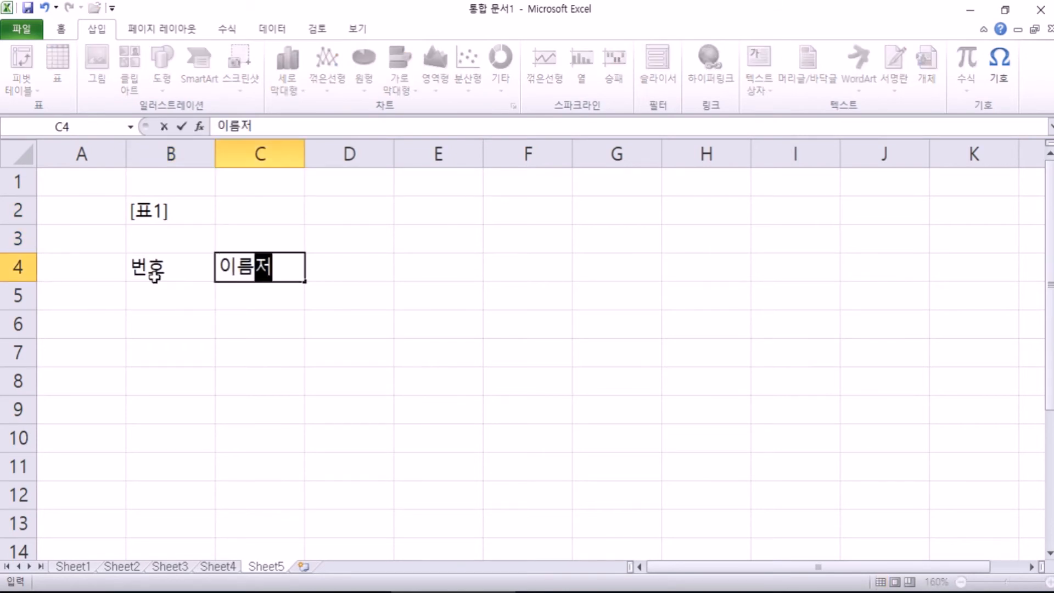
key(Escape)
text(ㅇ이름)
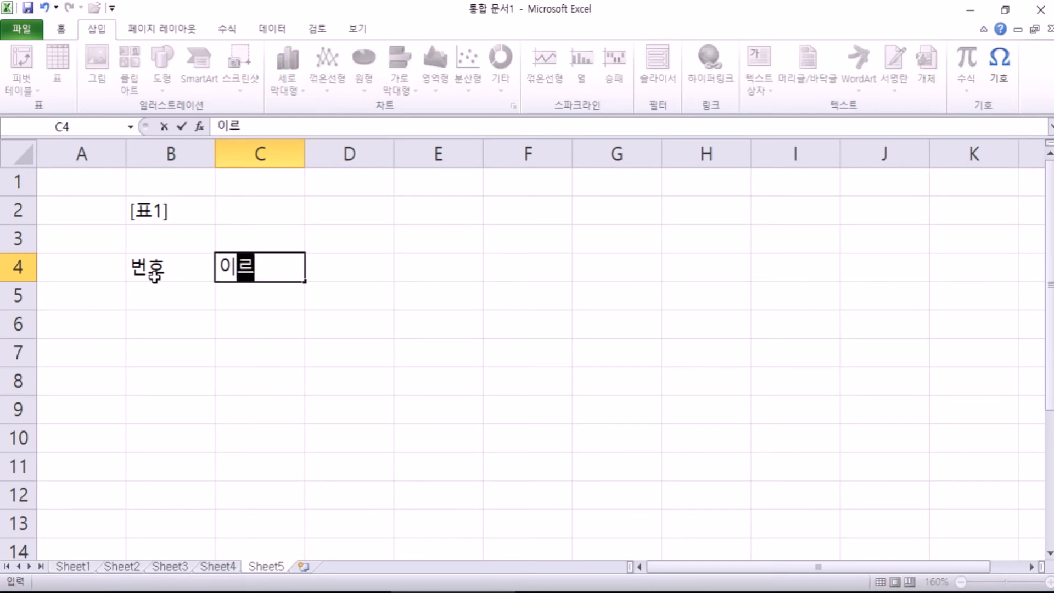
key(Tab)
text(점수)
key(Right)
Enter the second table label [표2] in cell F2
key(Right)
key(Right)
key(Right)
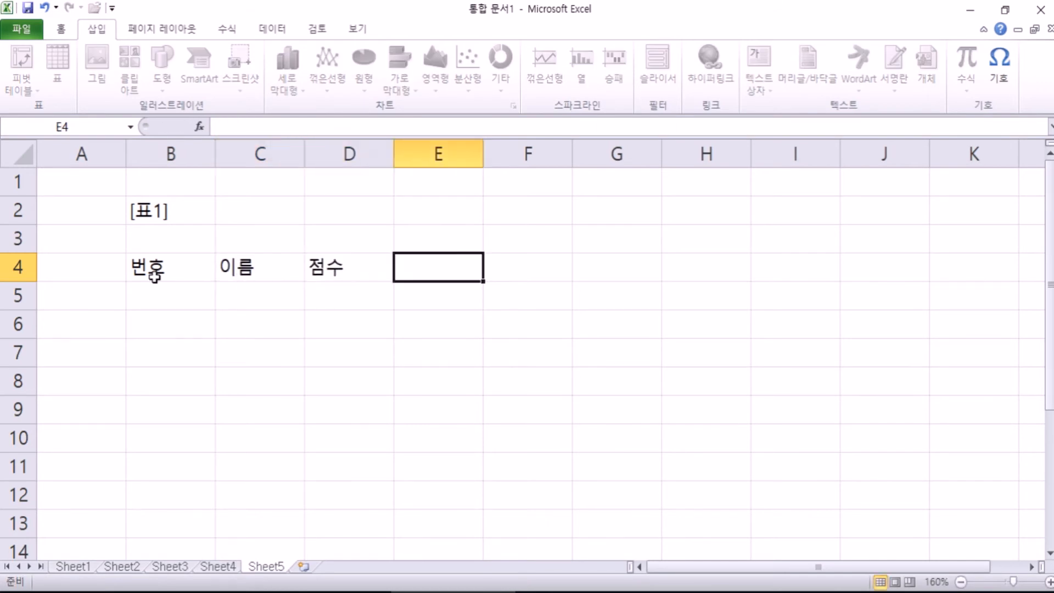
key(Up)
key(Up)
key(Left)
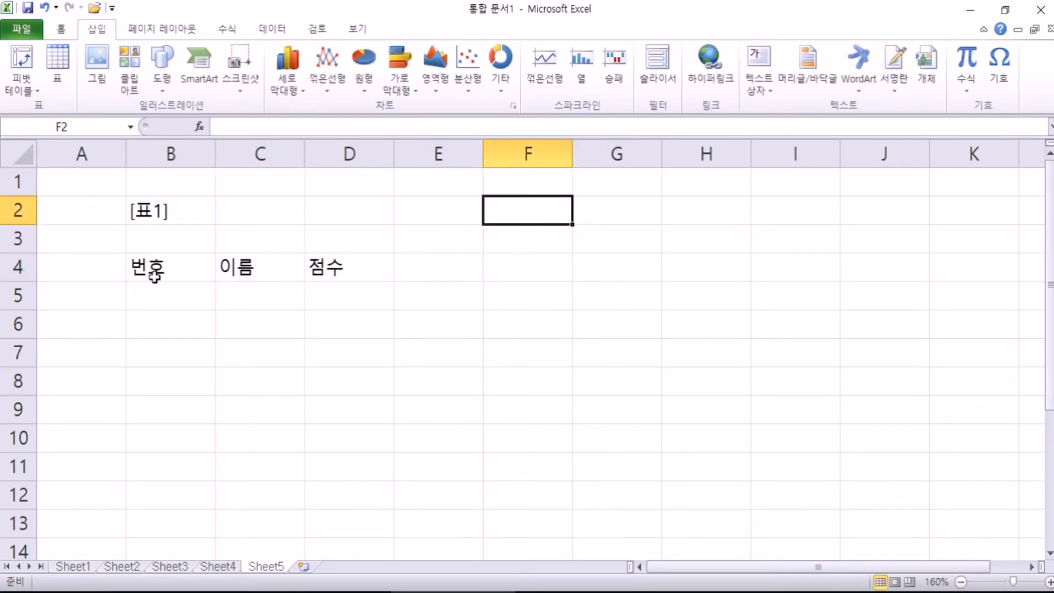
text([표2)
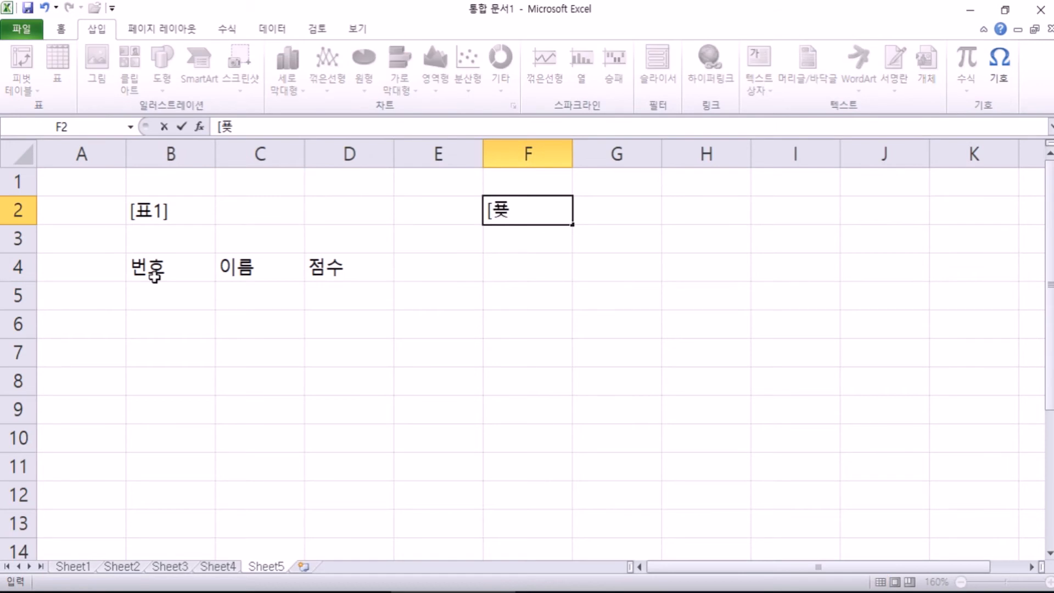
text(])
key(Return)
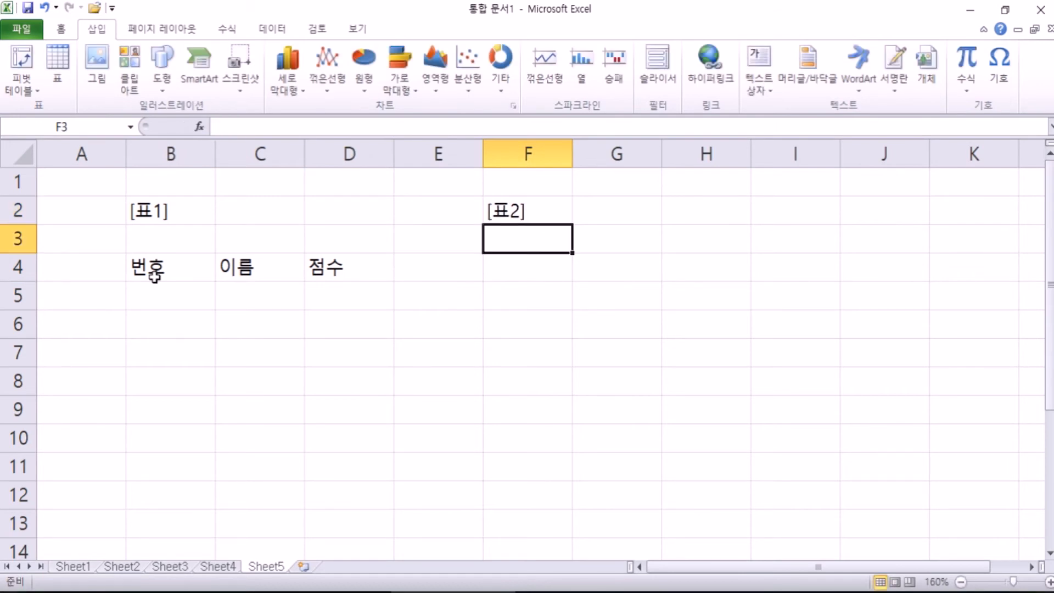
Fill the 번호 column of table 1 with consecutive numbers 1 to 10 in B5:B14
click(159, 299)
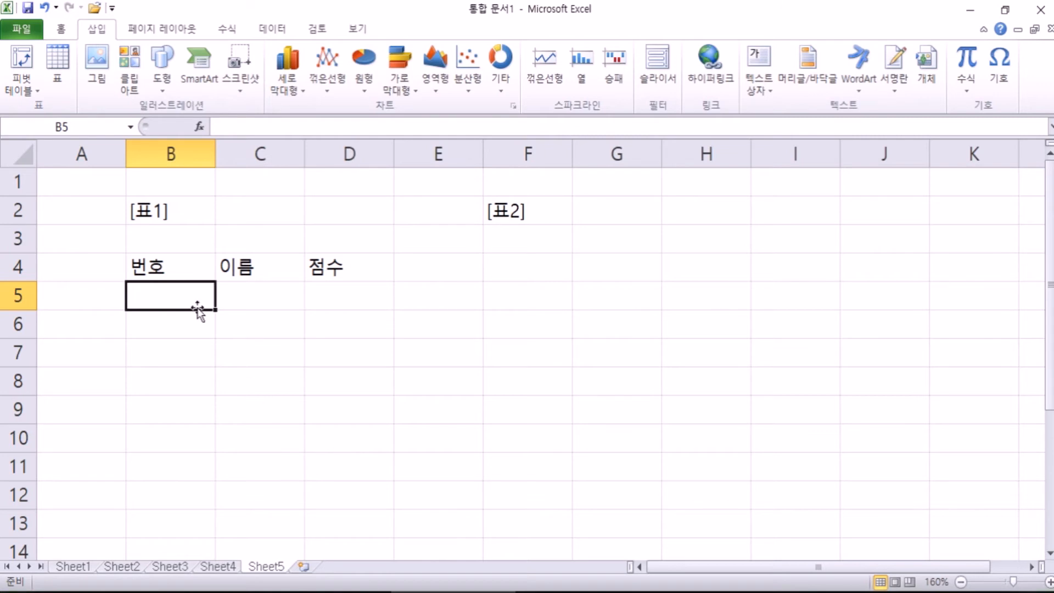
text(1)
drag(213, 312, 229, 556)
Enter the first five people's names in the 이름 column, cells C5:C9
click(257, 294)
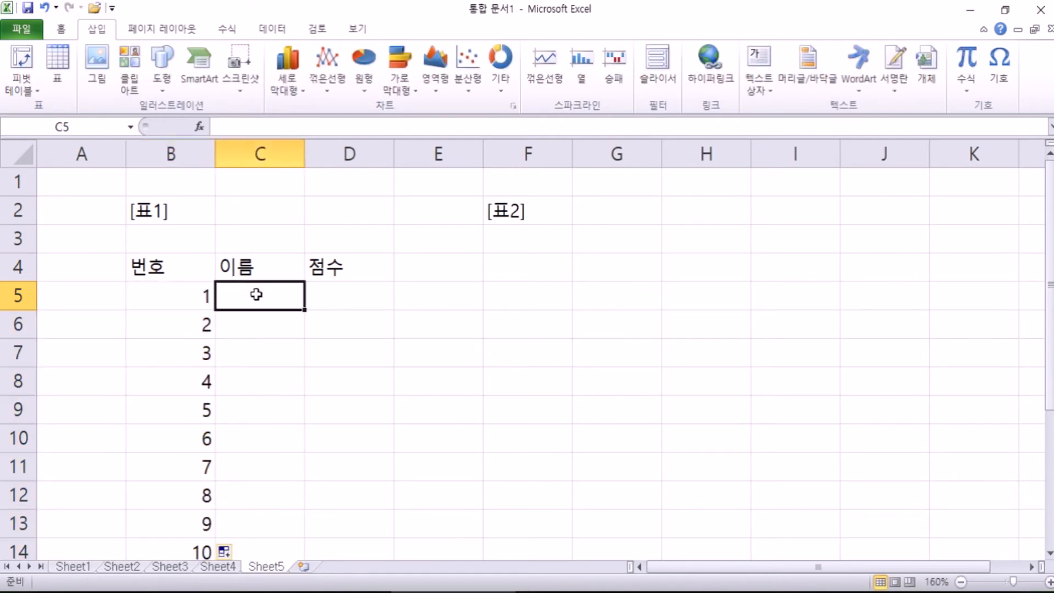
text(심은)
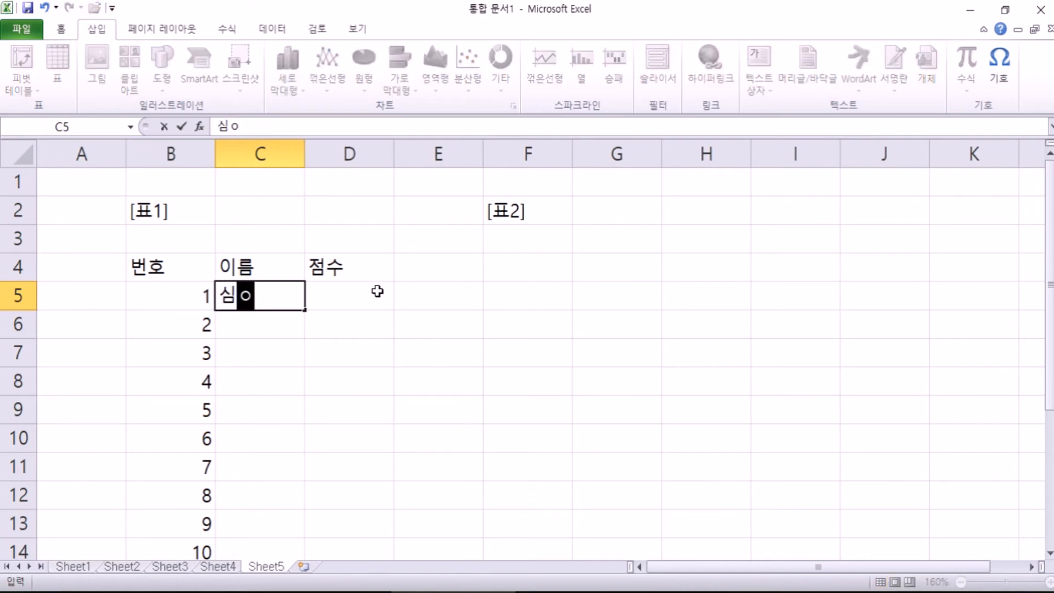
key(Escape)
text(신은성)
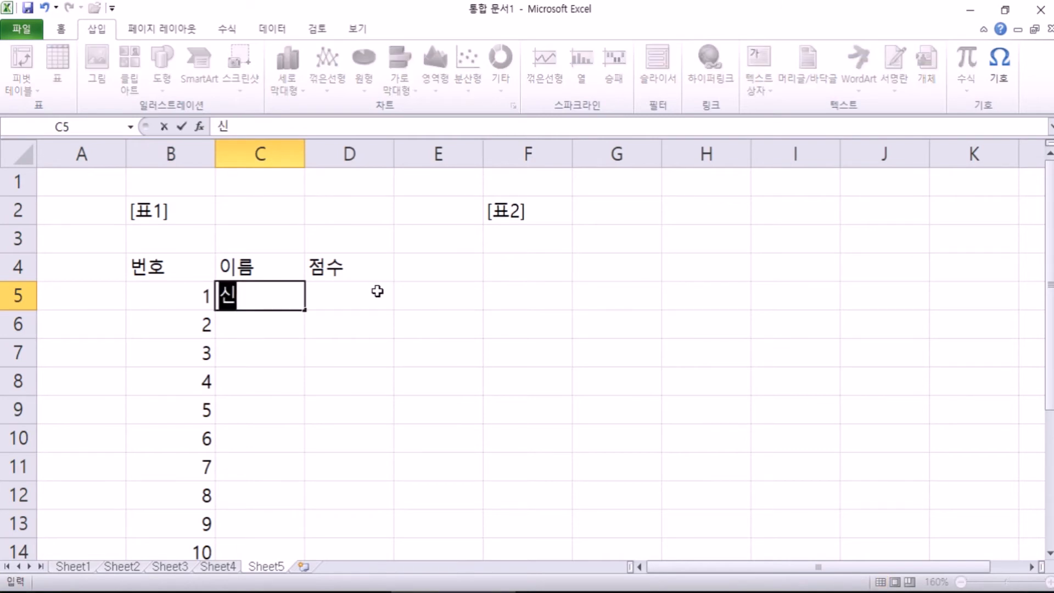
key(Return)
text(박효신)
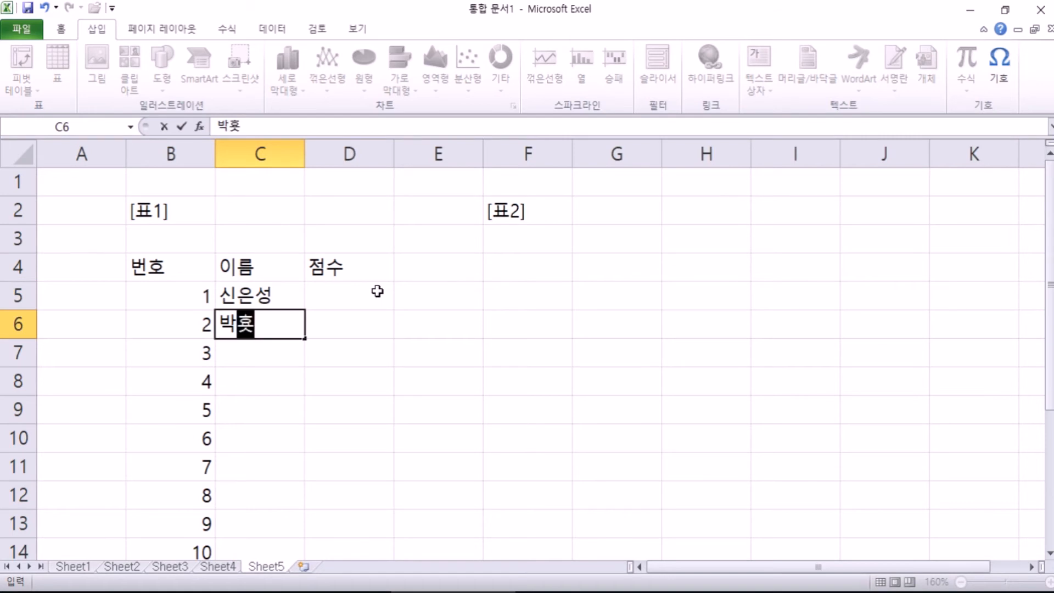
key(Return)
text(한경일)
key(Return)
text(제ㅎ)
key(Escape)
text(채동하)
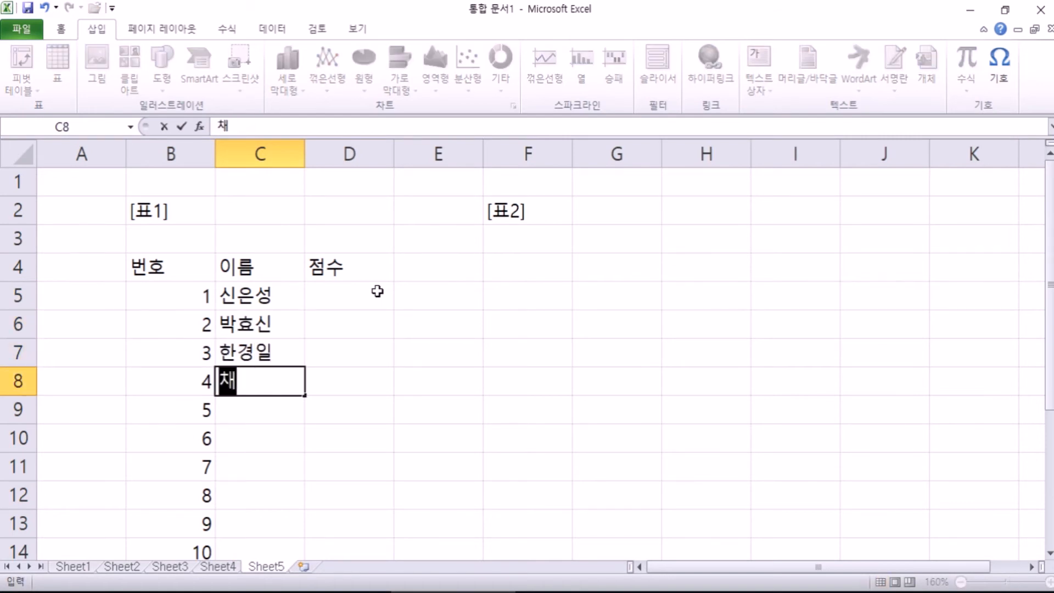
key(Return)
text(ㅇ은서)
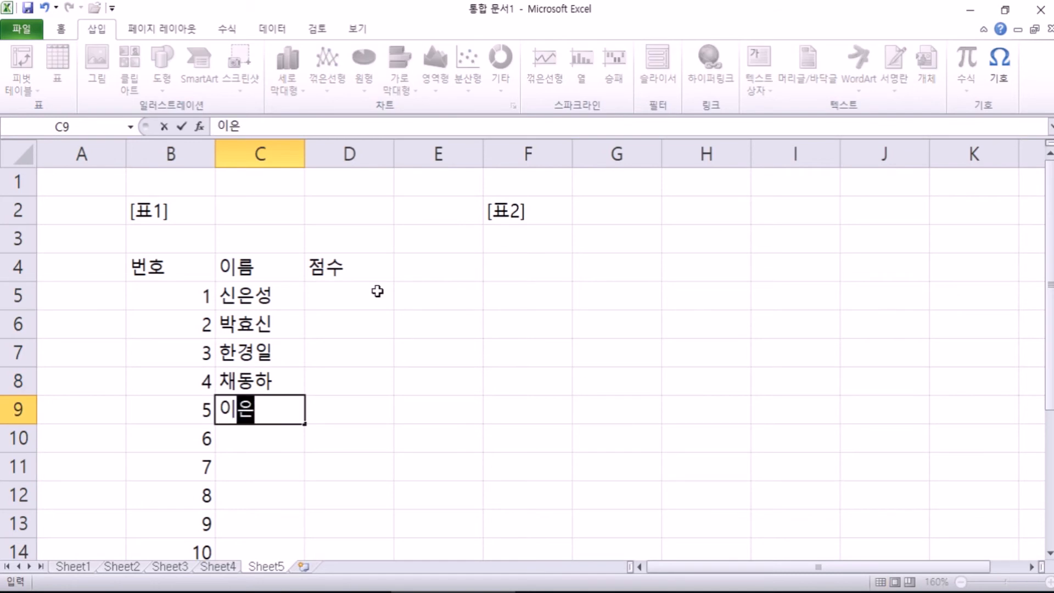
key(Return)
Enter the remaining five people's names in the 이름 column, cells C10:C14
text(서문)
text(탁)
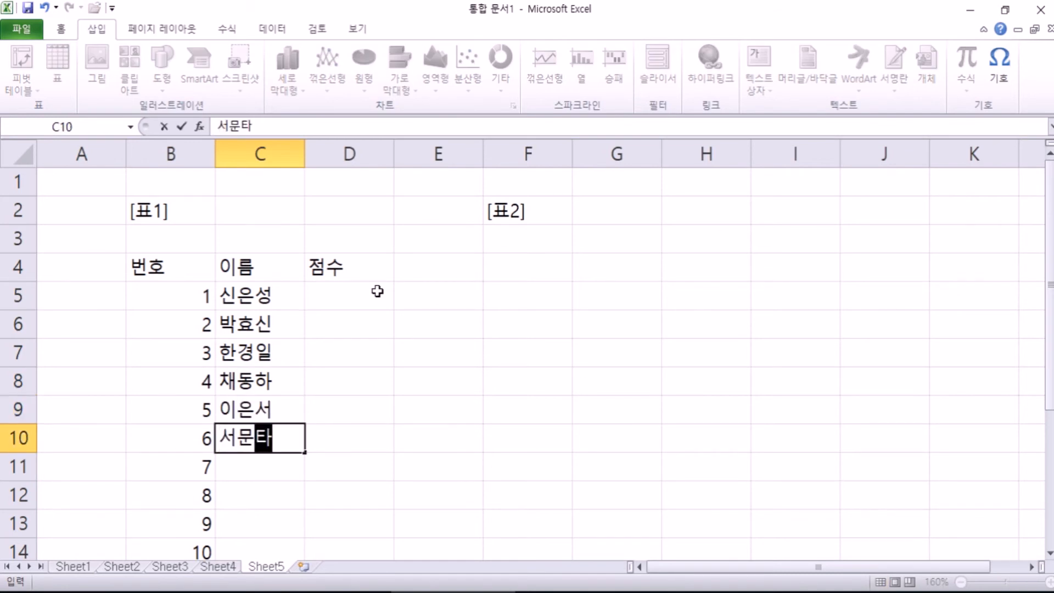
key(Return)
text(심현ㅂ)
text(보)
key(Return)
text(홍경민)
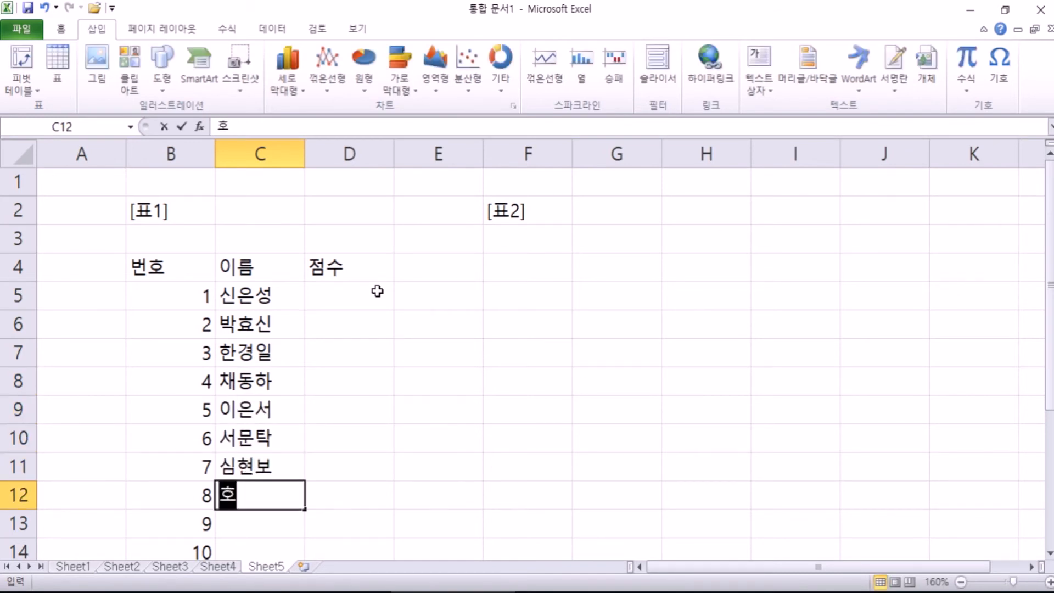
key(Return)
text(박미경)
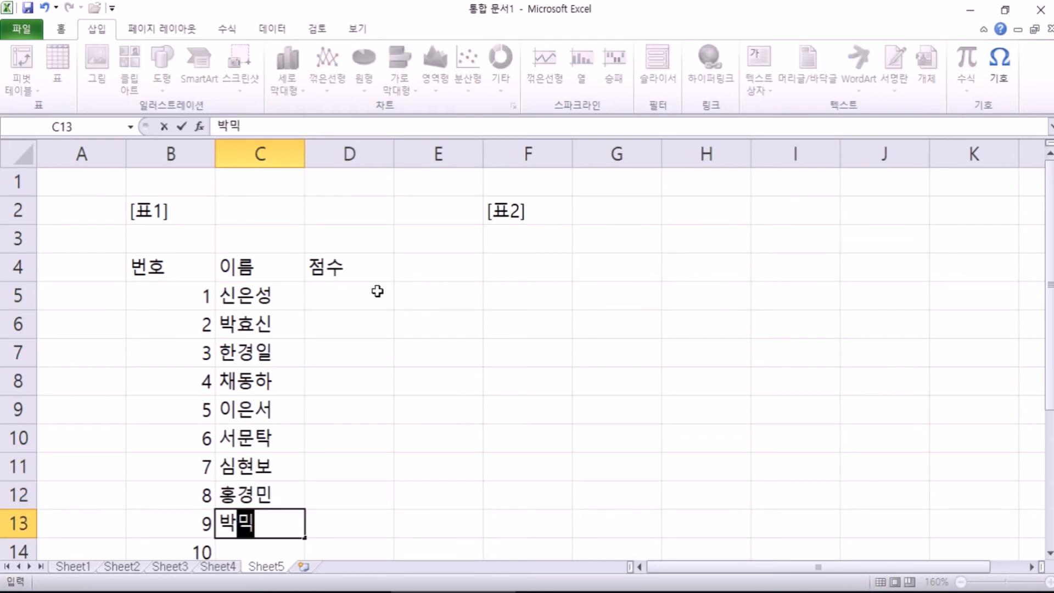
key(Return)
text(김범수)
key(Return)
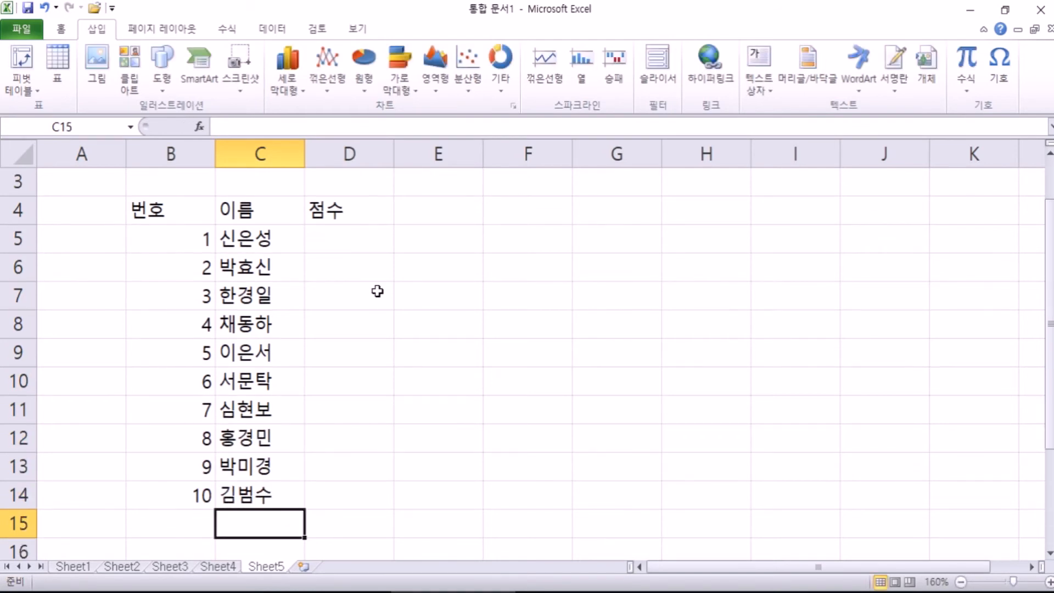
Review the names entered in the 이름 column cell by cell for typing mistakes
key(Up)
key(Up)
key(Up)
key(Up)
key(Up)
key(Up)
key(Up)
key(Up)
key(Up)
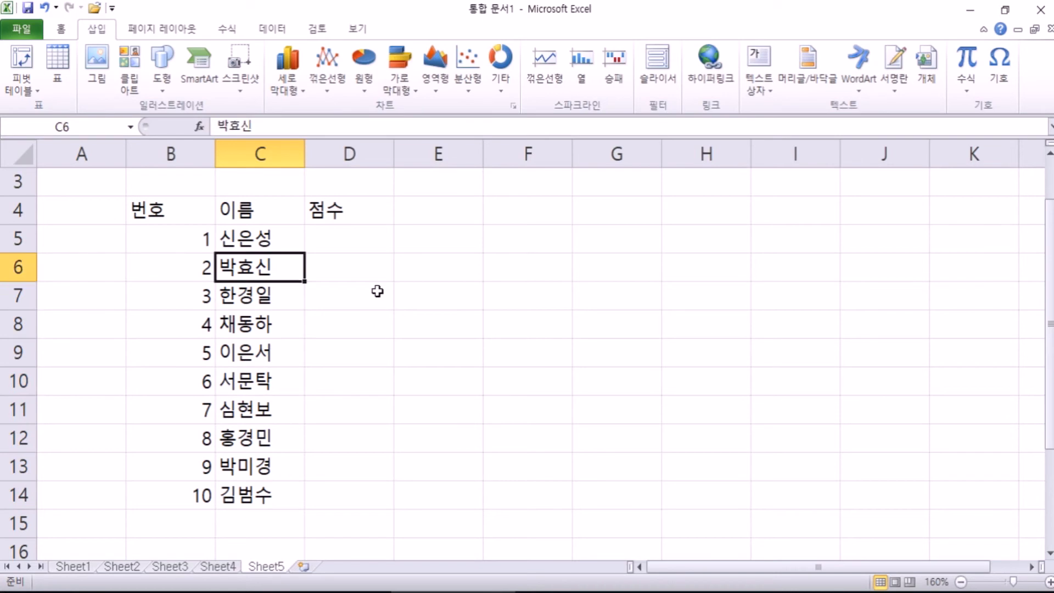
key(Down)
key(Down)
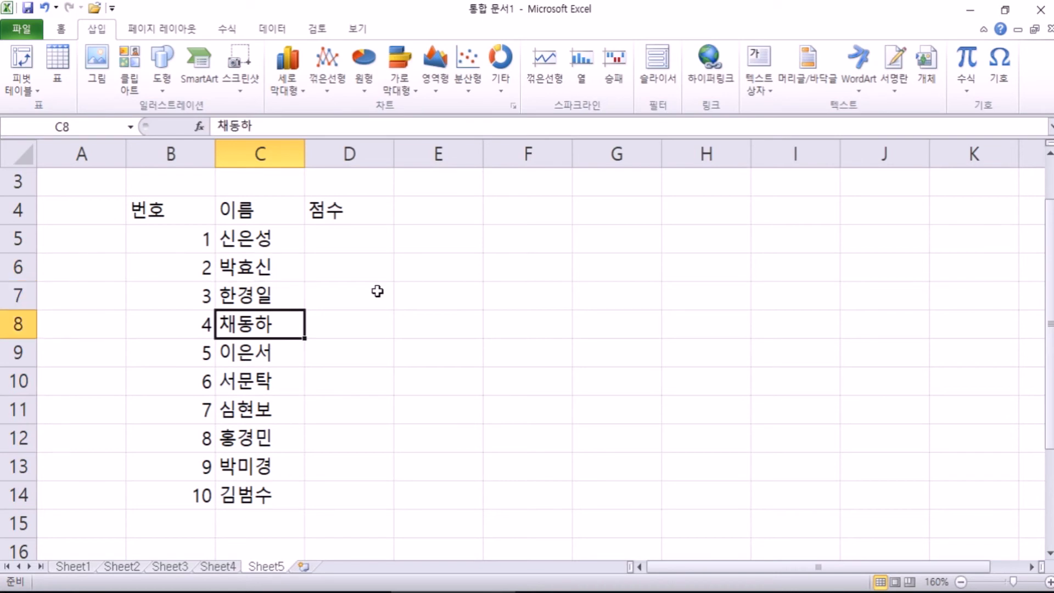
key(Down)
key(Down)
key(Down)
key(Down)
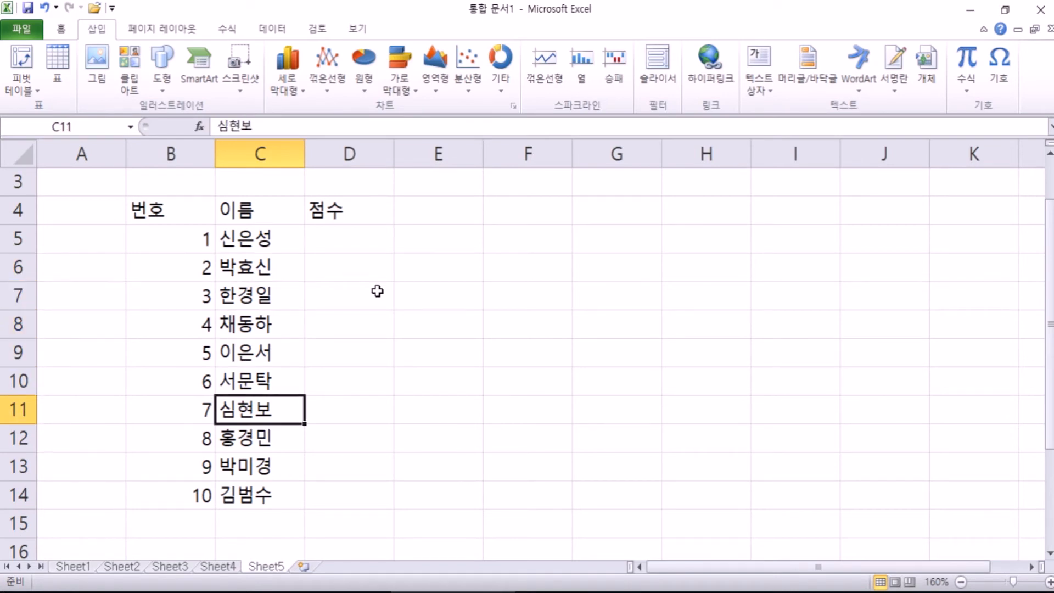
key(Down)
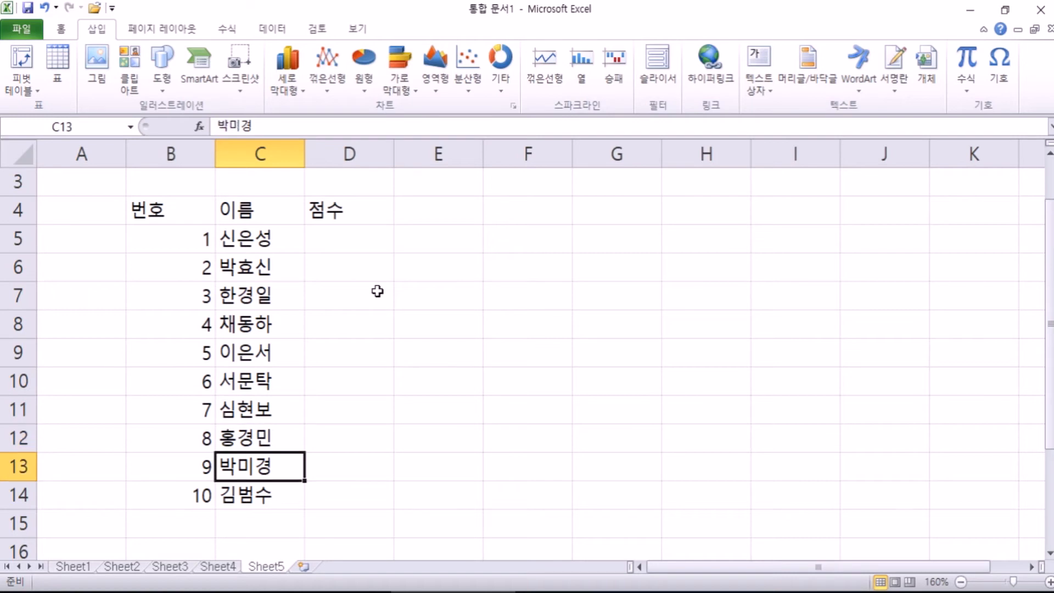
key(Up)
key(Down)
Enter the scores 85, 90, 75, 98 and 87 in the 점수 column, cells D5:D9
click(349, 238)
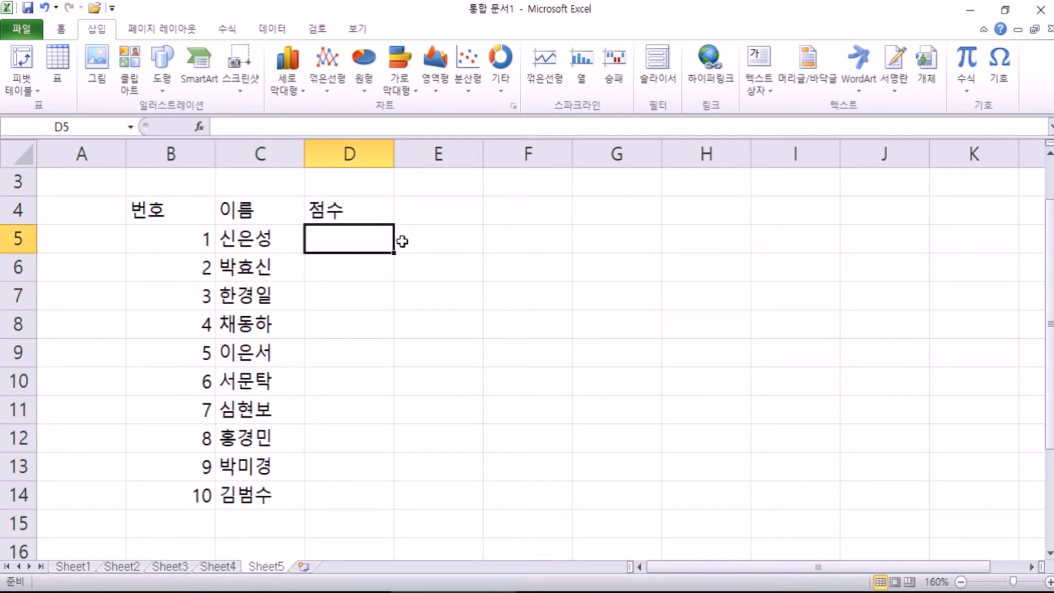
text(85)
key(Return)
text(90)
key(Return)
text(75)
key(Return)
text(98)
key(Return)
text(87)
key(Return)
Enter the scores 70, 85, 90, 65 and 70 in the 점수 column, cells D10:D14
text(70)
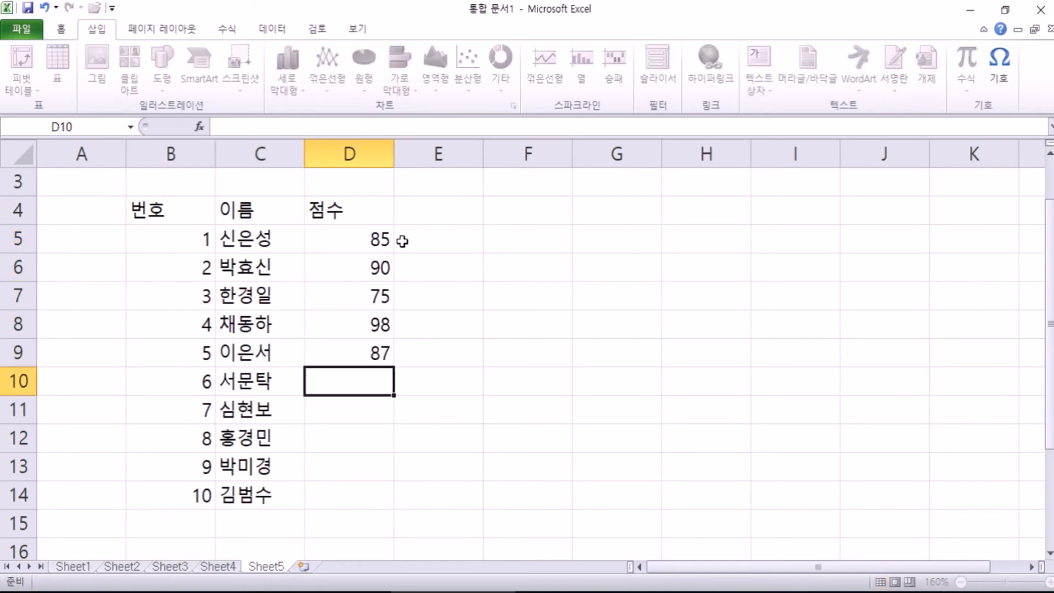
key(Return)
text(85)
key(Return)
text(90)
key(Return)
text(65)
key(Return)
text(70)
key(Return)
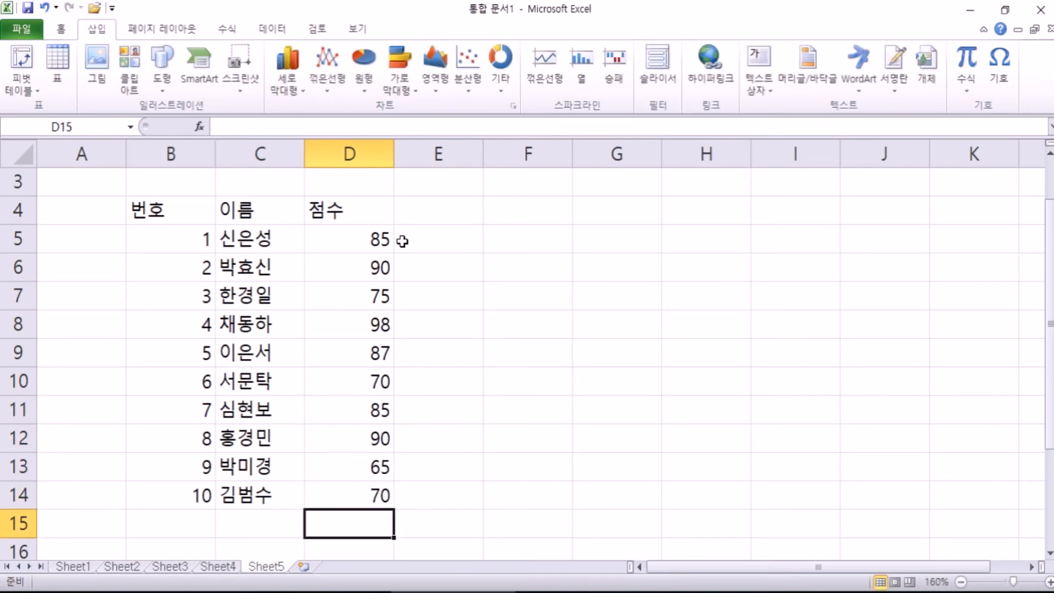
drag(190, 241, 364, 477)
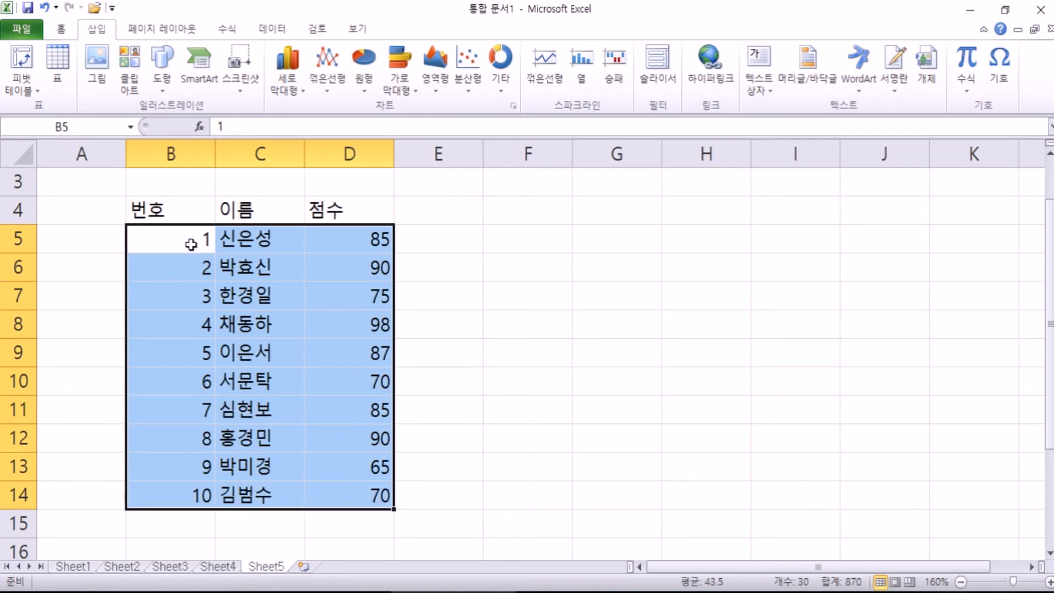
click(187, 234)
drag(186, 233, 189, 488)
Refill B5:B14 from the 1 in B5 and set the fill option to a consecutive series (연속 데이터 채우기)
click(159, 236)
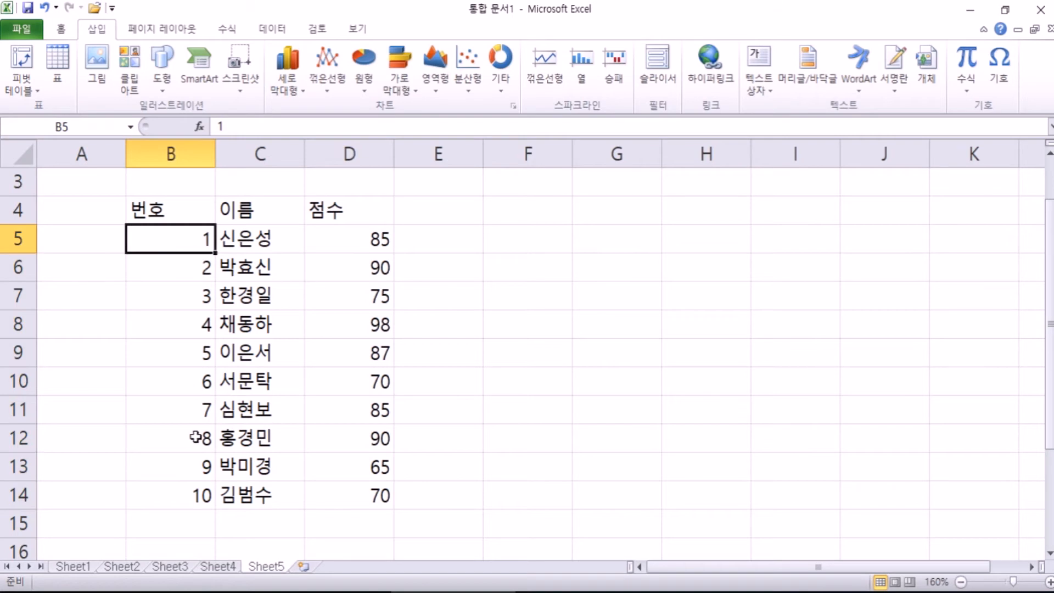
drag(215, 253, 211, 510)
scroll(289, 389, down, 2)
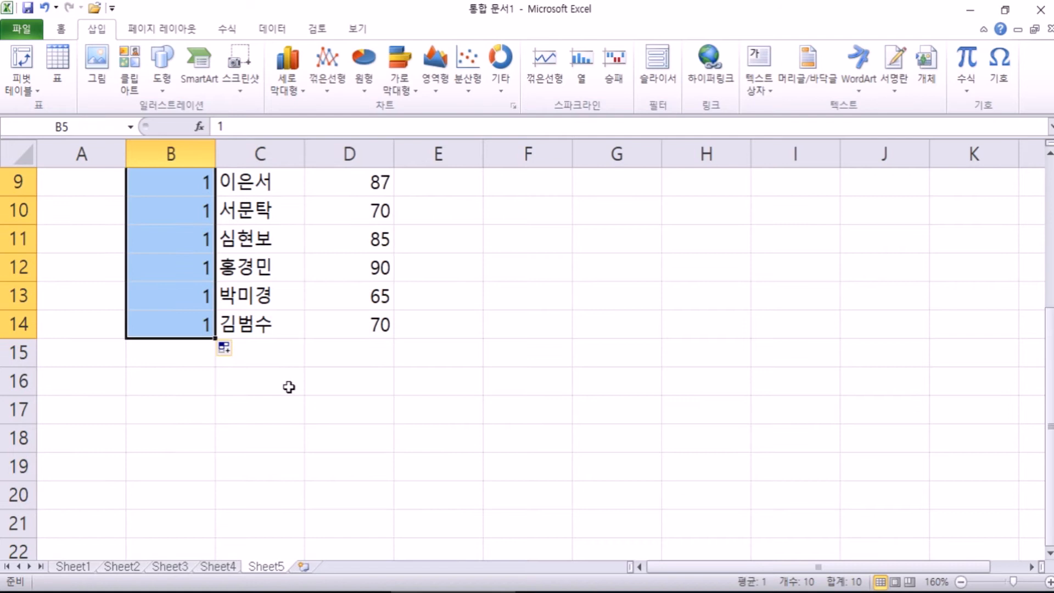
click(227, 347)
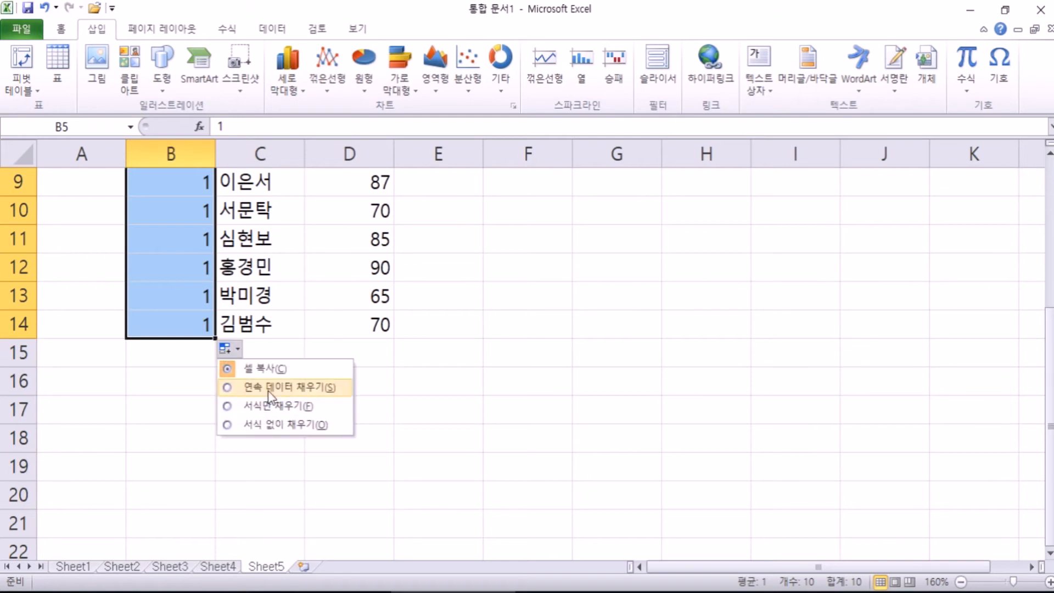
click(268, 387)
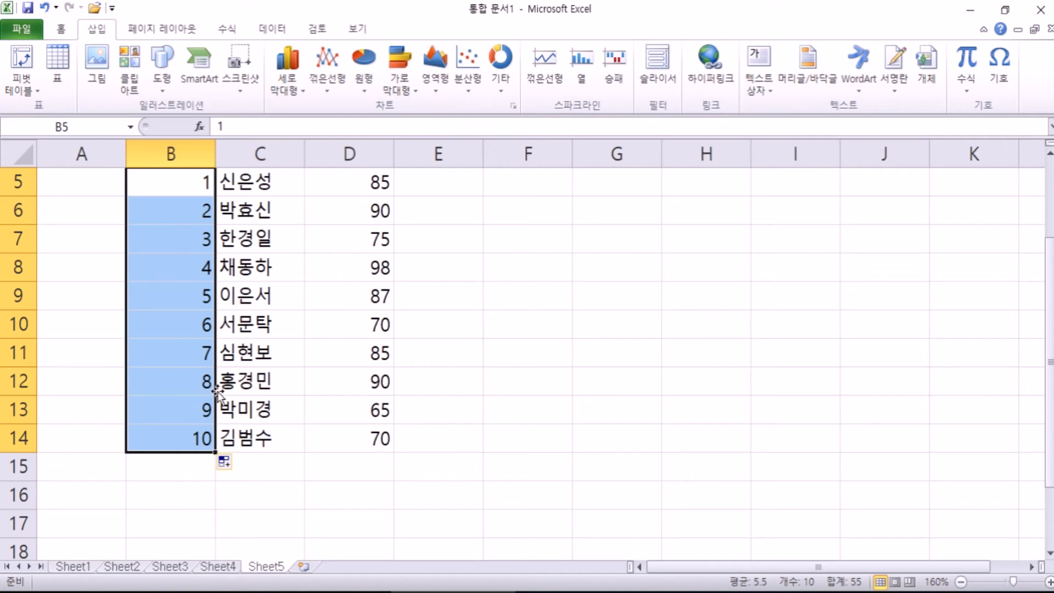
scroll(216, 391, up, 1)
drag(242, 269, 245, 523)
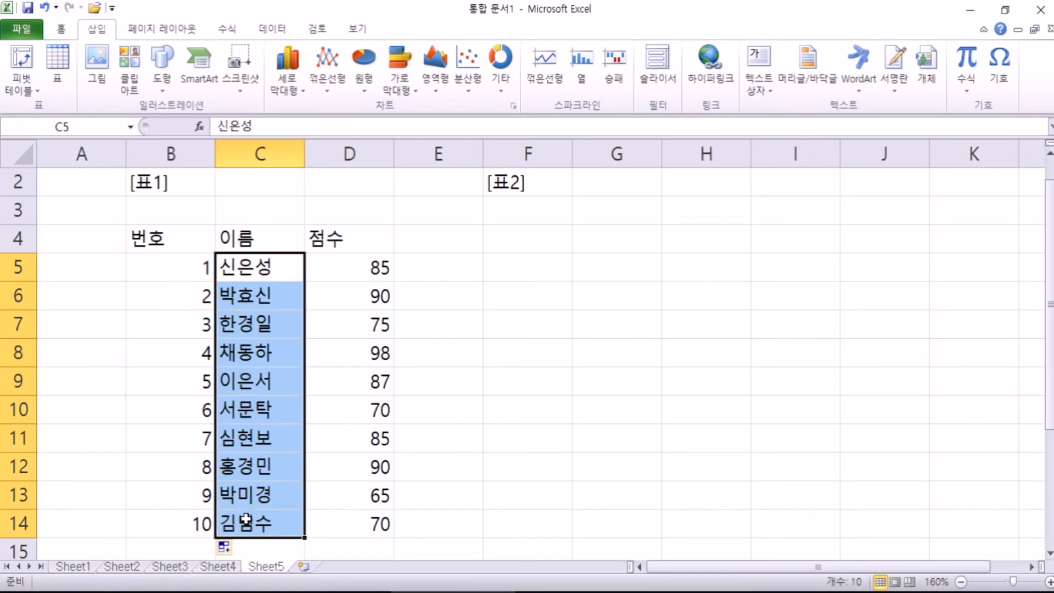
click(360, 264)
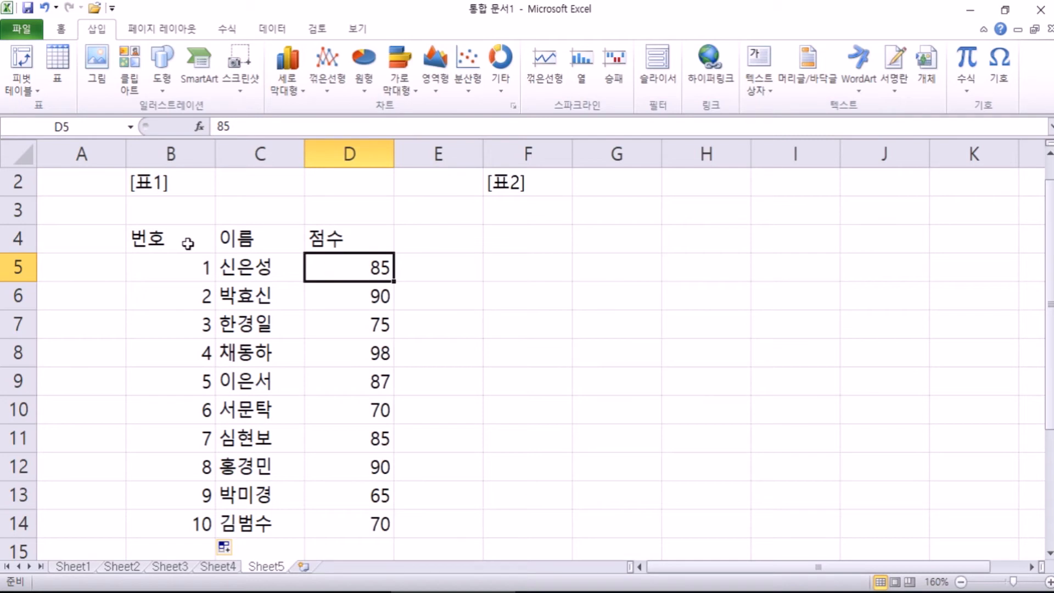
scroll(188, 243, down, 1)
scroll(207, 254, down, 1)
scroll(235, 254, up, 1)
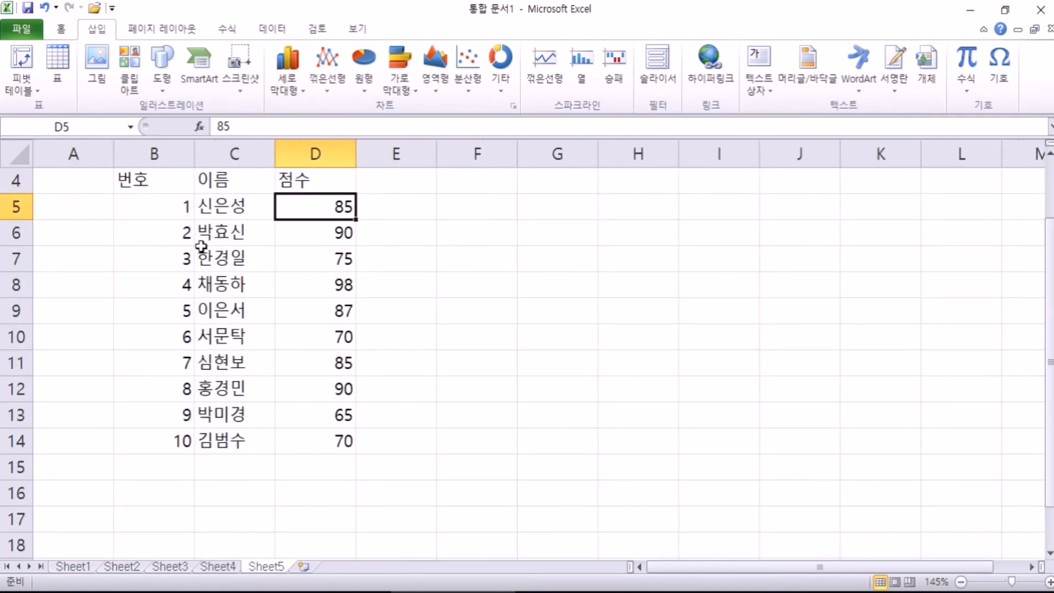
scroll(195, 245, up, 1)
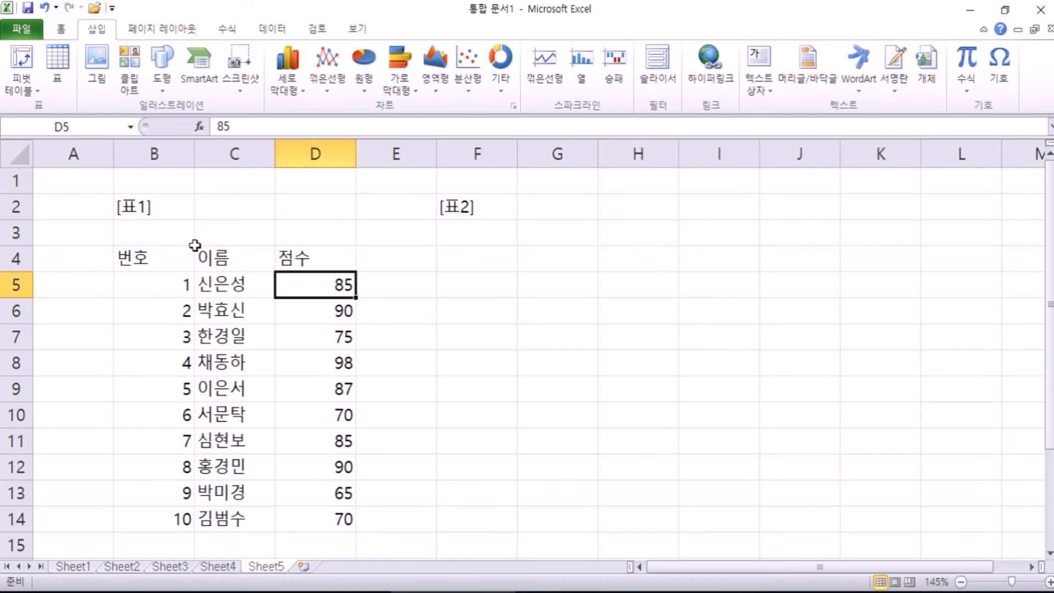
Look over the club timetable range A3:I15 on Sheet4 and return to Sheet5
click(233, 567)
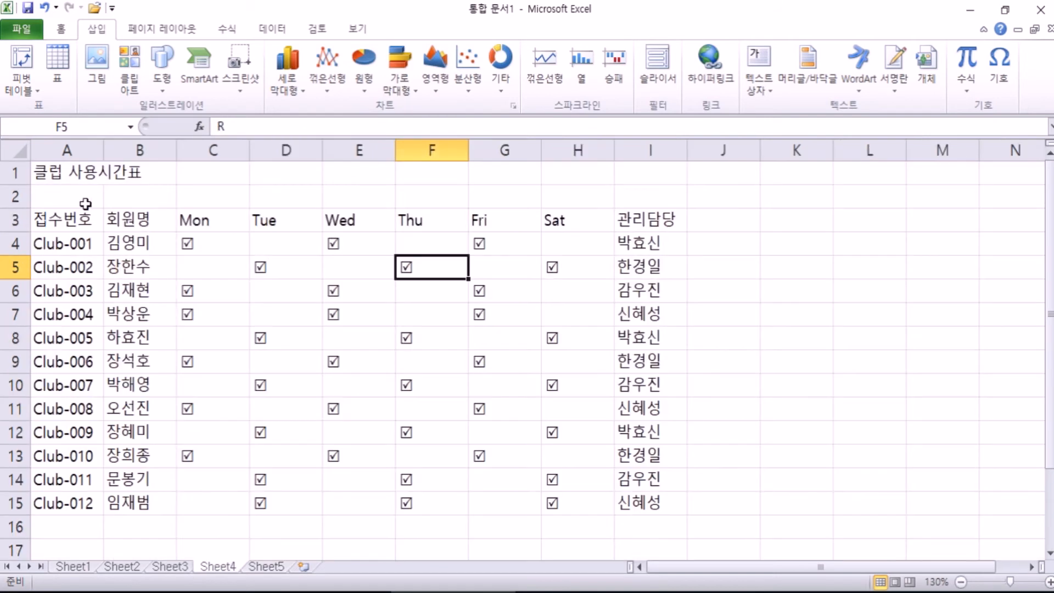
drag(79, 222, 638, 499)
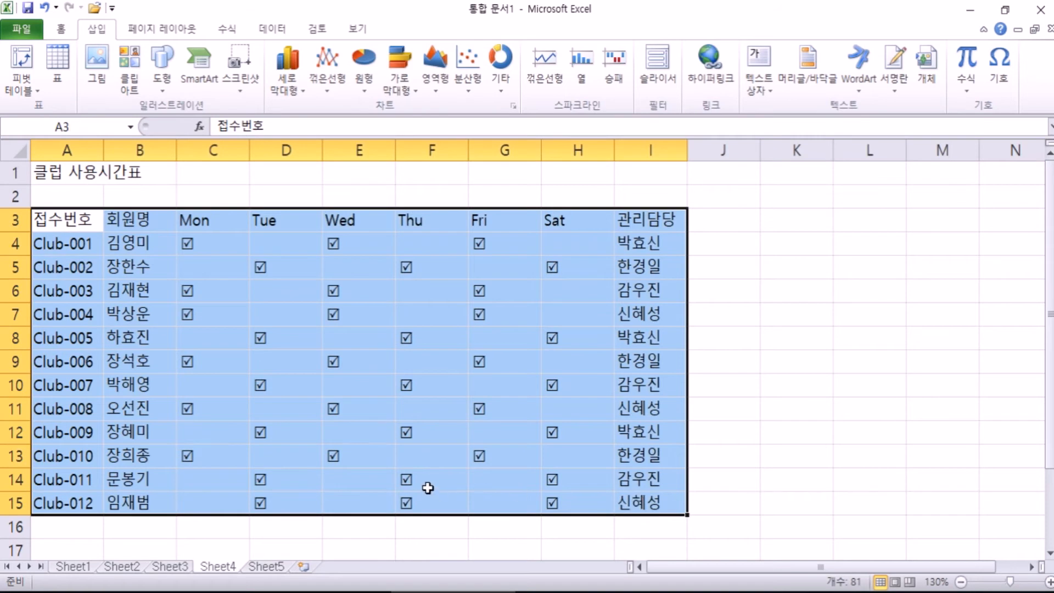
click(278, 567)
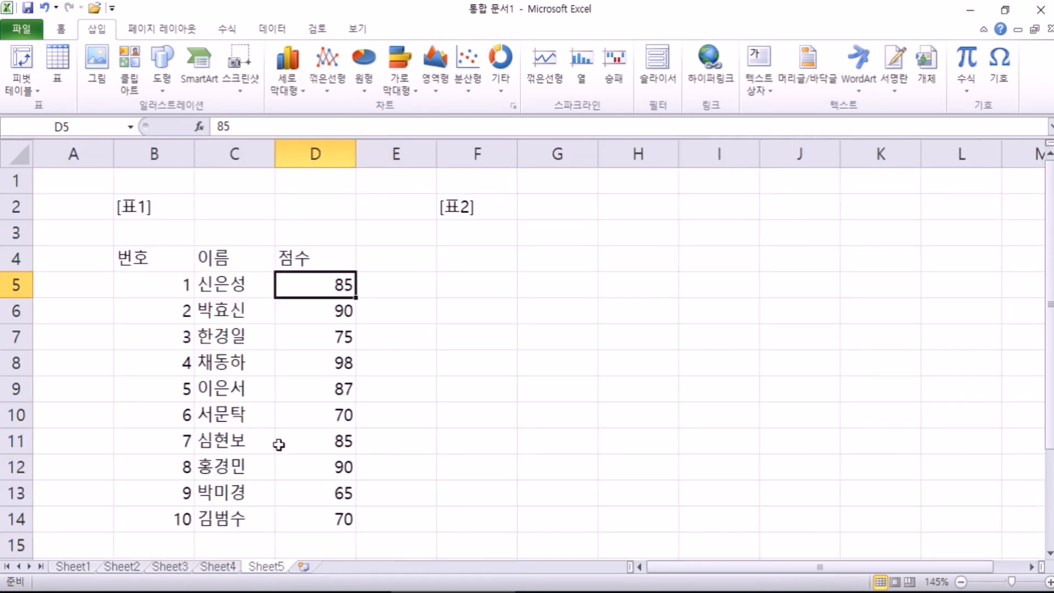
Center the contents of table 1, headers and data, in B4:D14 horizontally
click(127, 254)
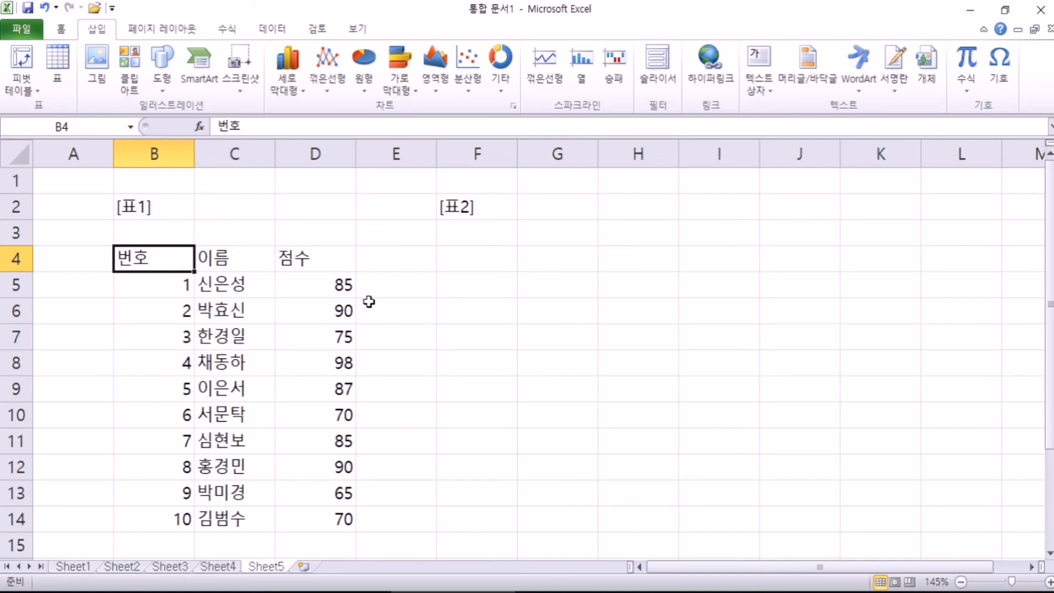
drag(144, 258, 344, 522)
click(67, 31)
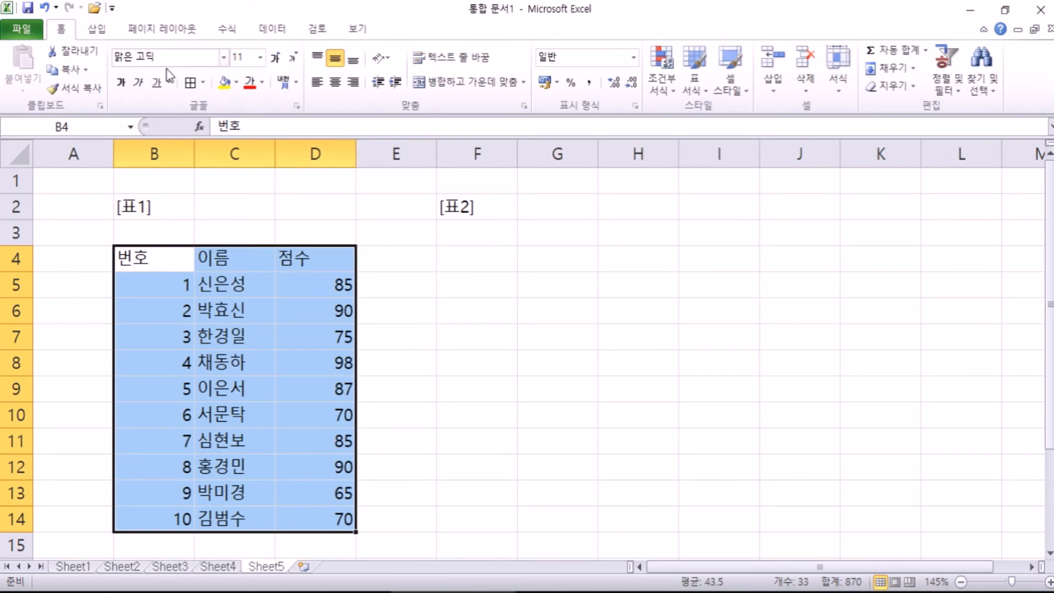
click(335, 81)
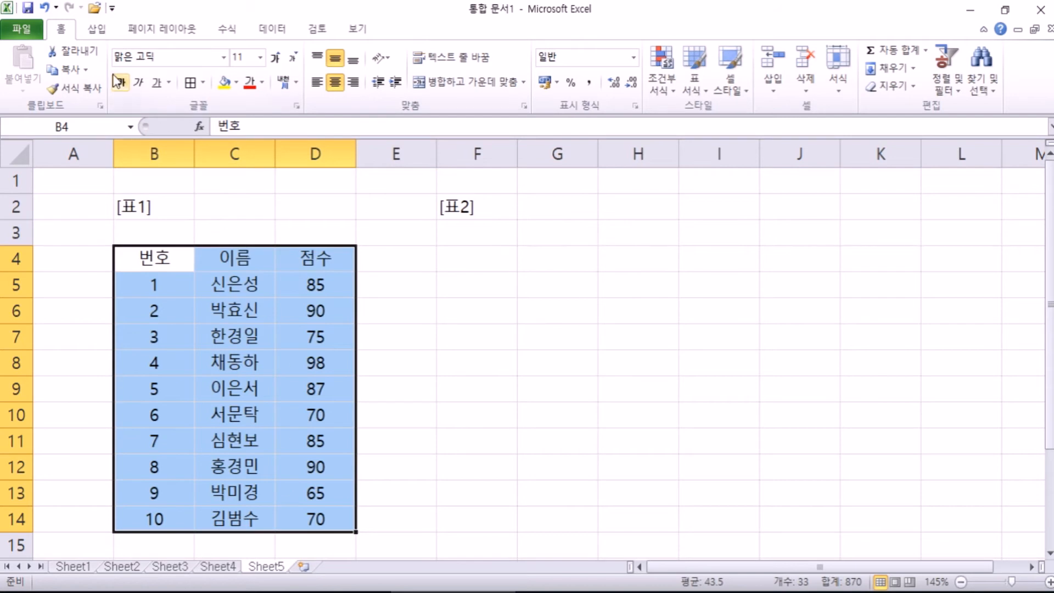
Apply all borders (모든 테두리) to table 1 in B4:D14
click(203, 84)
click(206, 83)
click(206, 83)
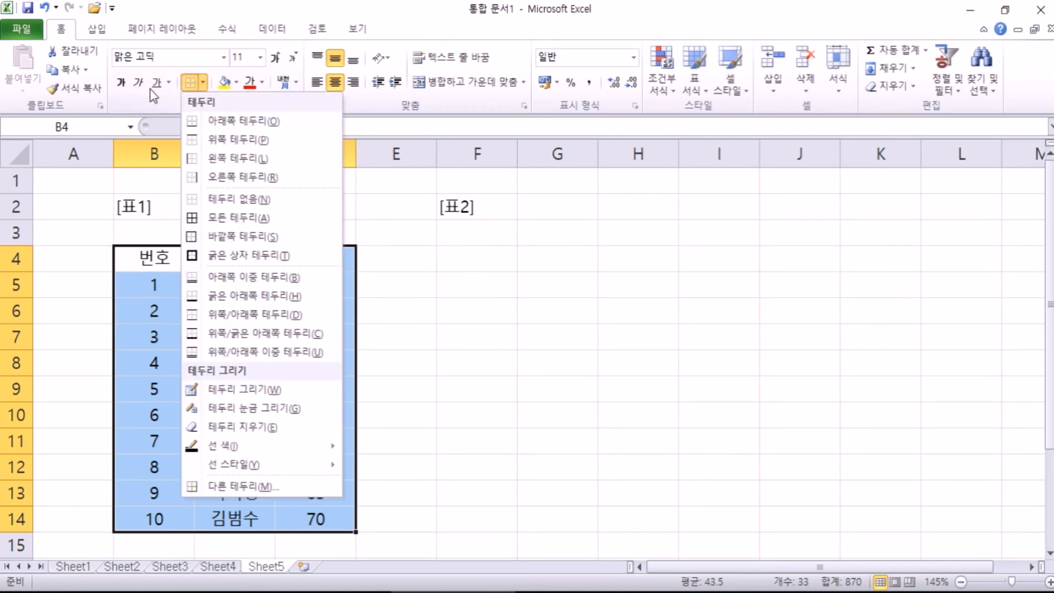
click(202, 84)
click(201, 85)
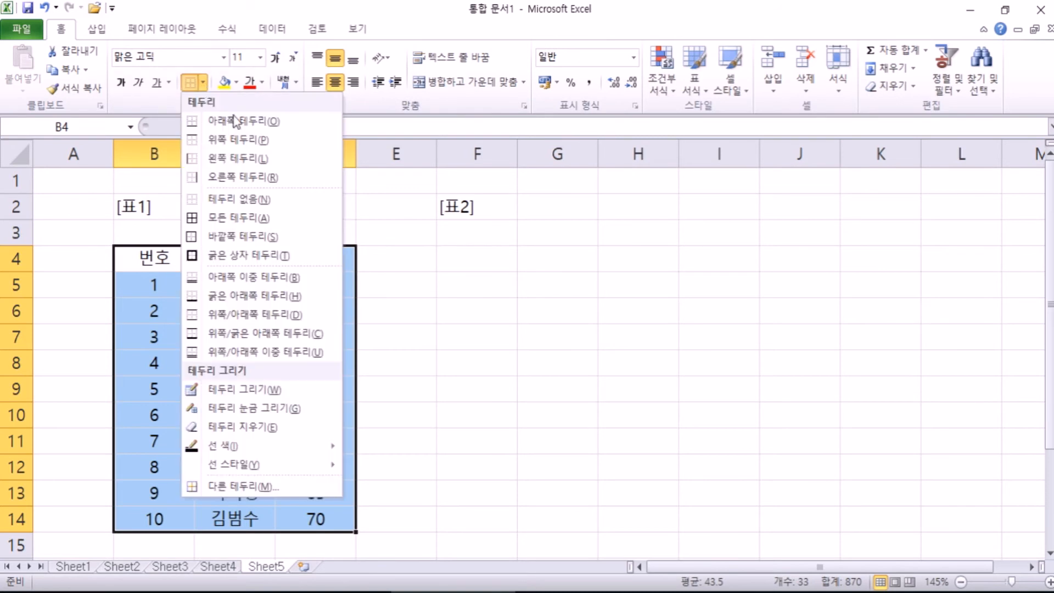
click(253, 225)
click(251, 384)
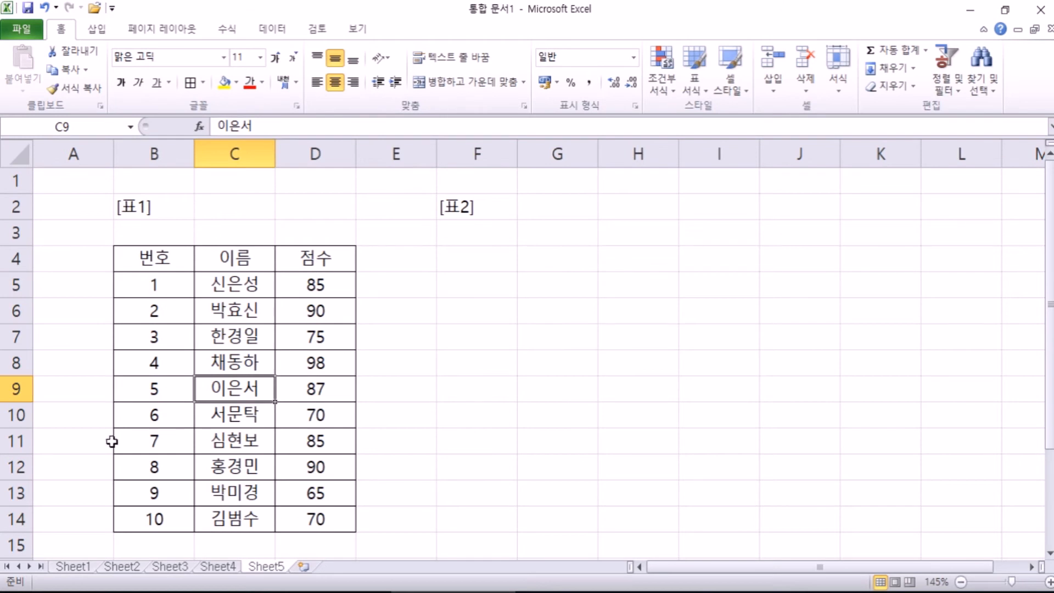
Fill the header cells 번호, 이름 and 점수 in B4:D4 with yellow
drag(119, 254, 292, 254)
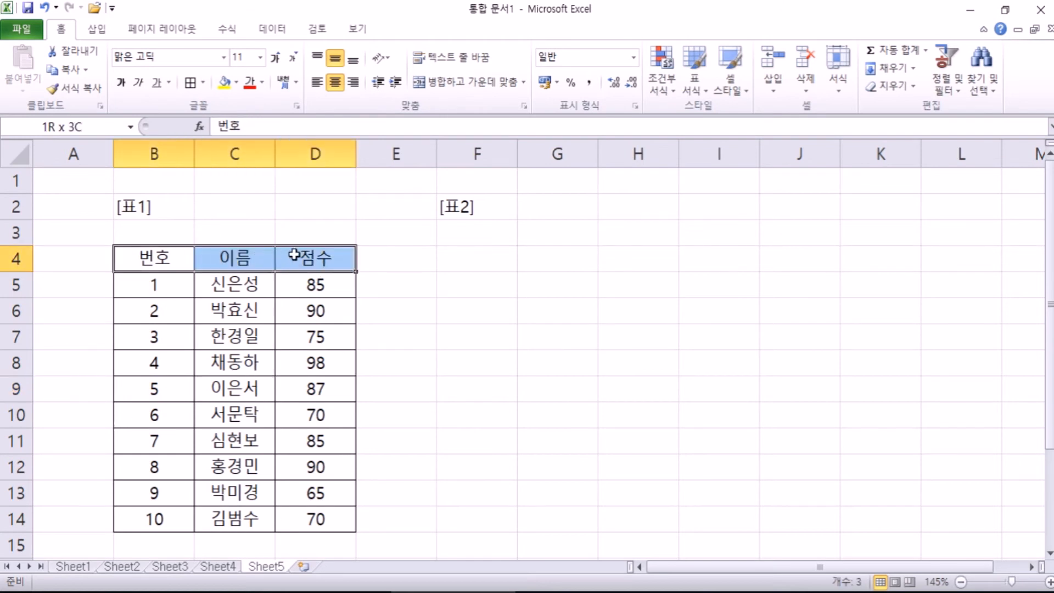
click(228, 89)
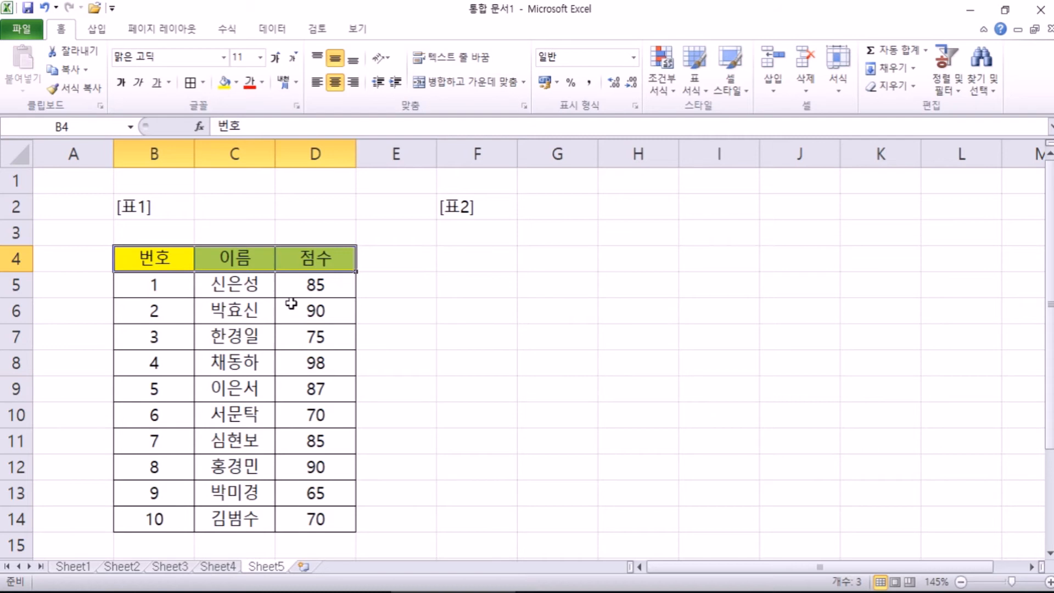
click(406, 310)
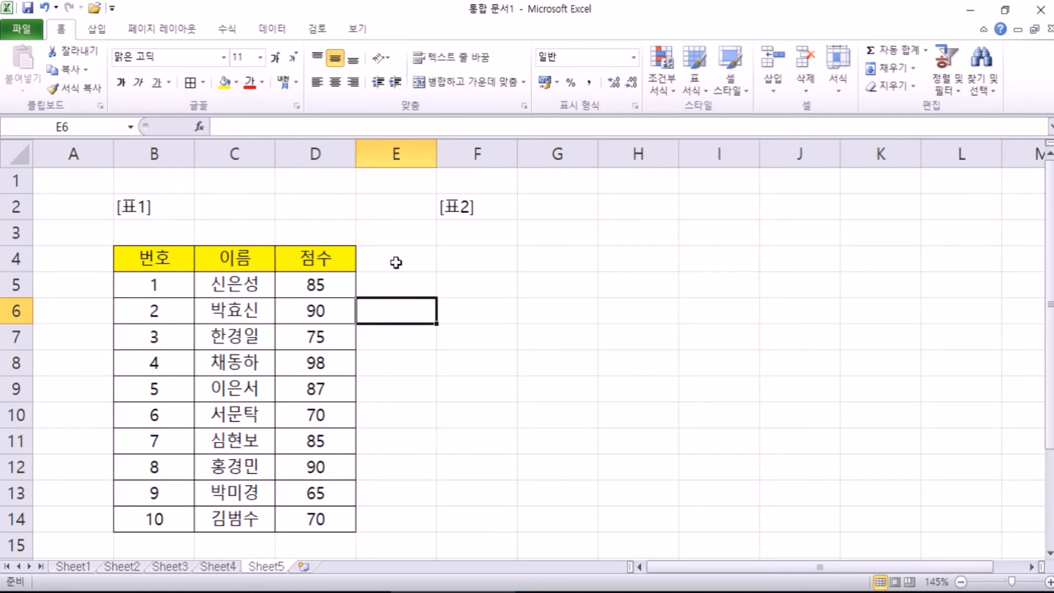
Apply all borders to the empty range G4:J11 and remove them again with the no-border option (테두리 없음)
drag(557, 256, 769, 445)
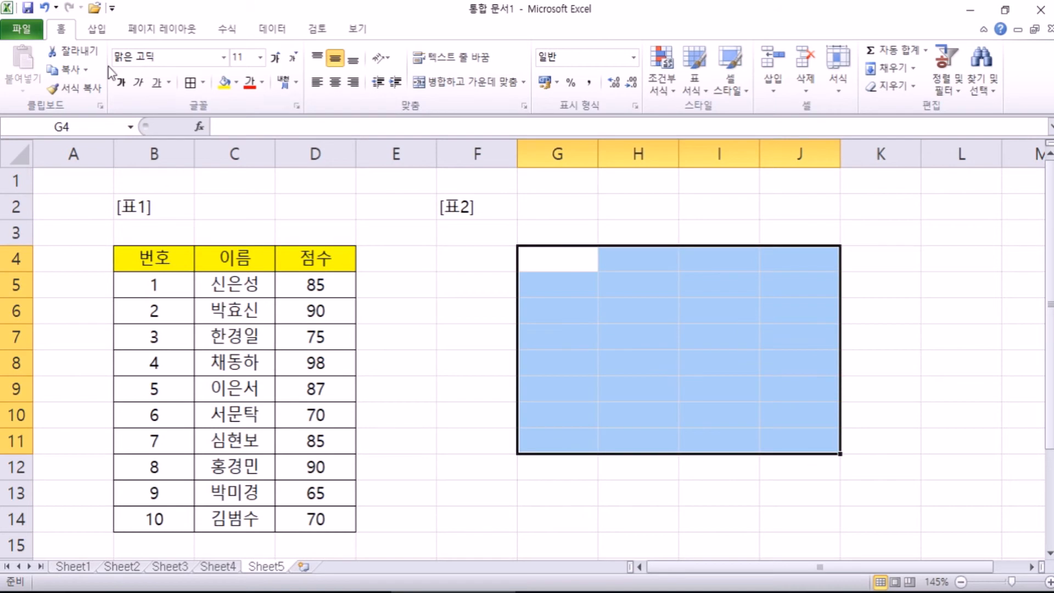
click(202, 85)
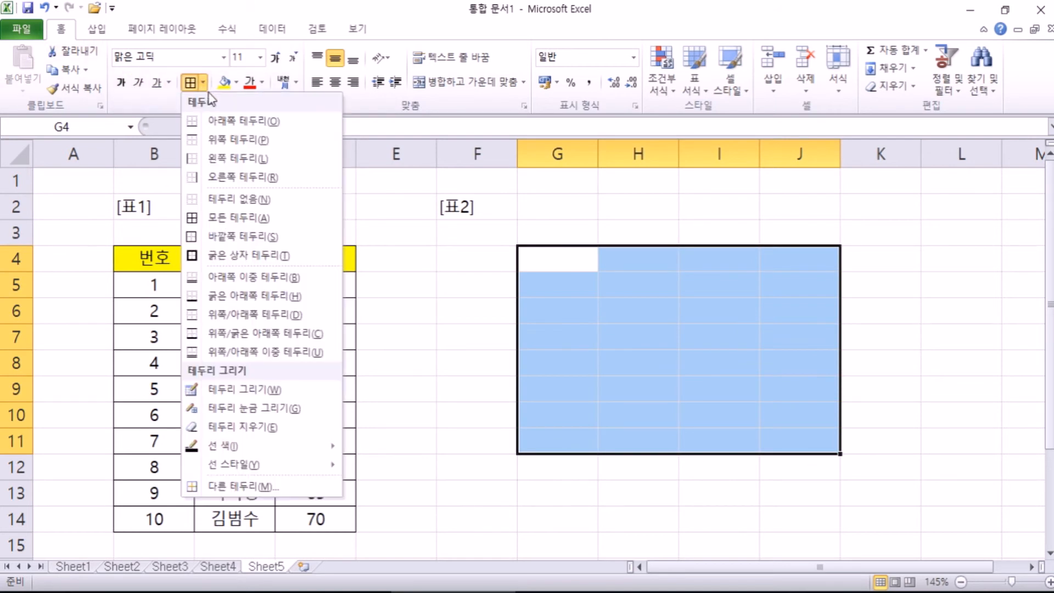
click(233, 220)
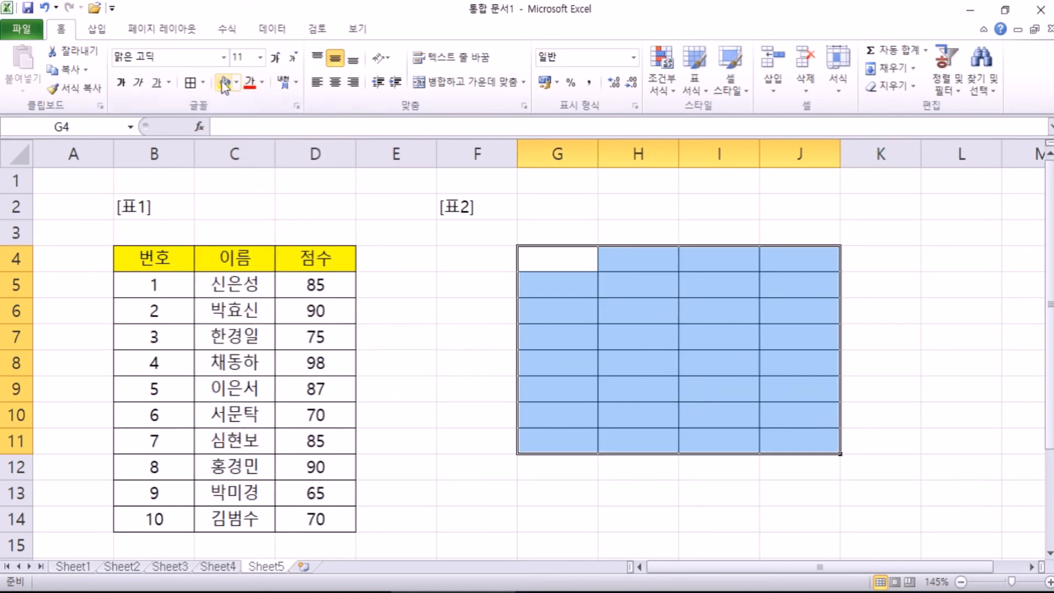
click(203, 82)
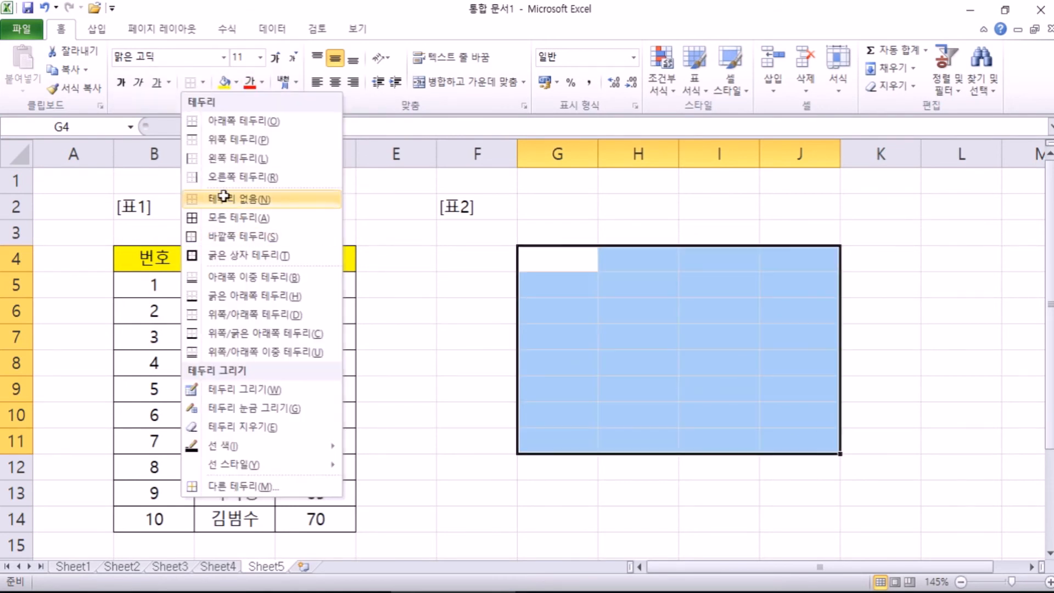
click(236, 200)
Preview other theme fill colours on the header cells B4:D4 without applying one
click(154, 262)
drag(154, 261, 301, 259)
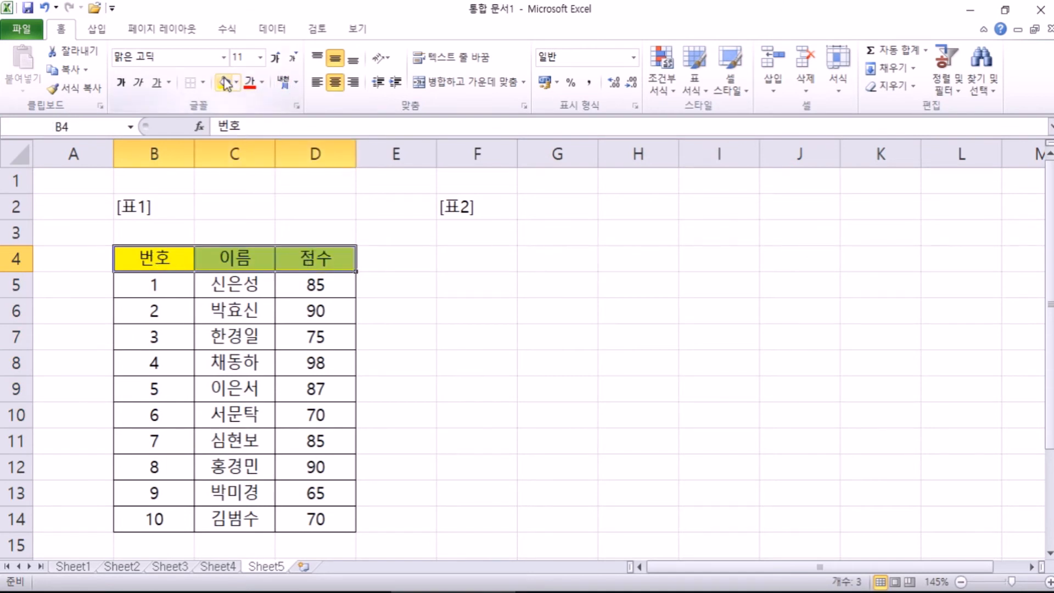
click(236, 85)
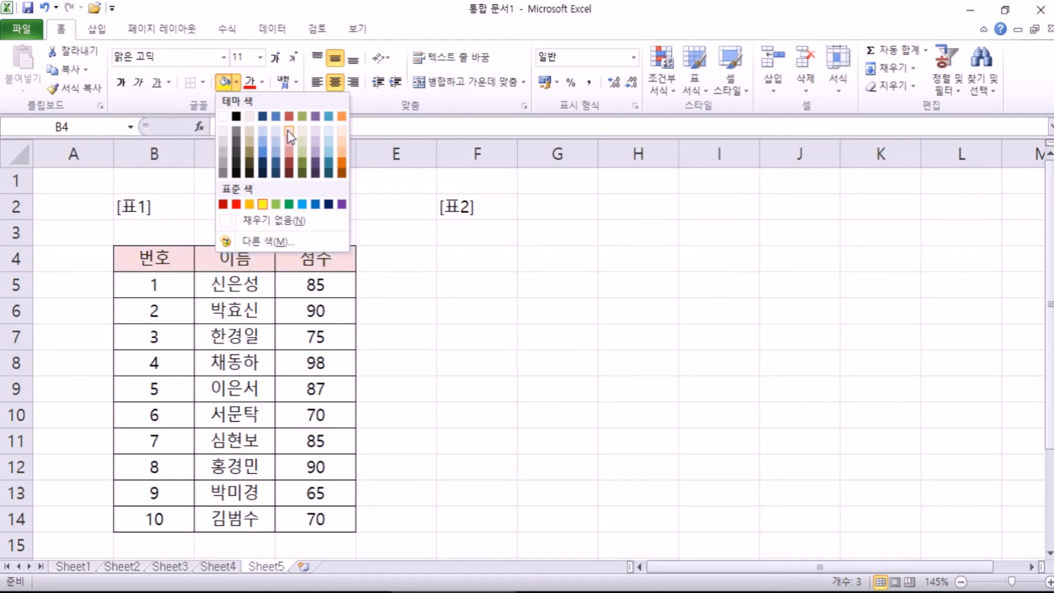
click(299, 365)
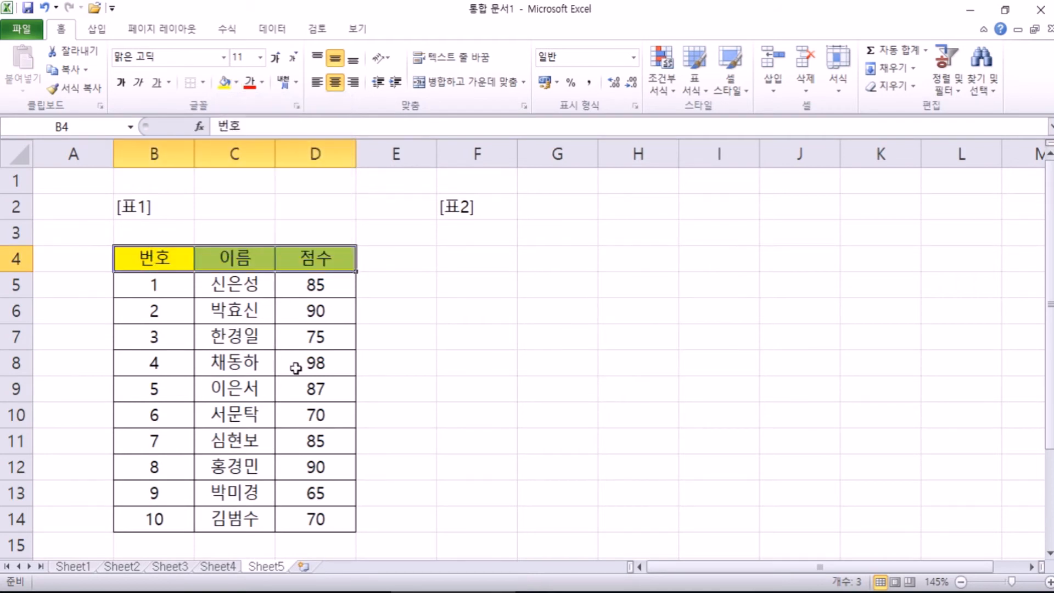
click(388, 358)
Move table 1 from B4:D14 to the area under the [표2] label, starting at F4
drag(153, 252, 312, 514)
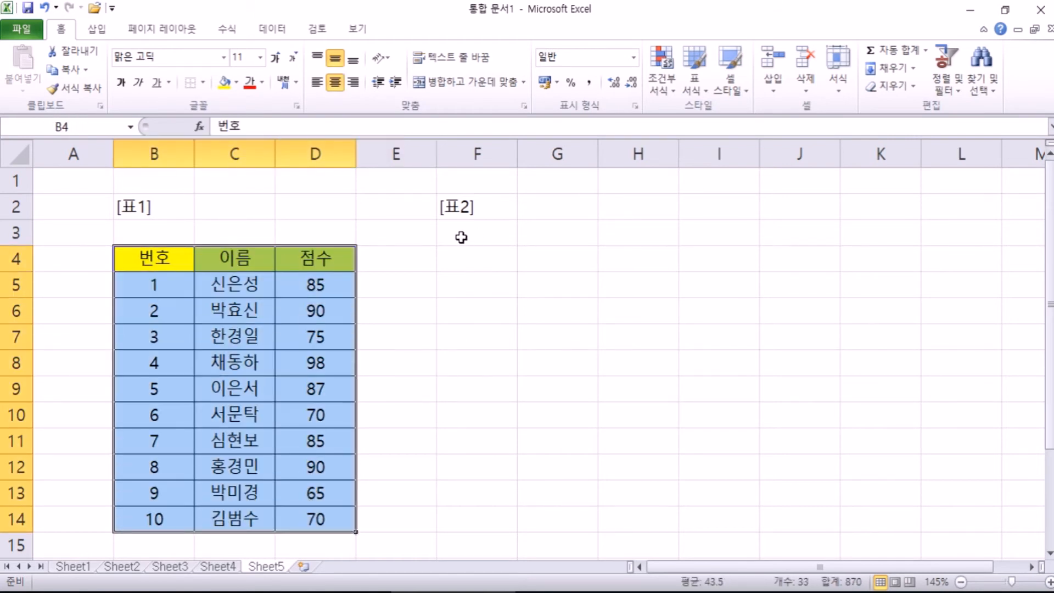
click(461, 254)
drag(150, 252, 332, 522)
drag(144, 254, 327, 521)
drag(357, 269, 675, 274)
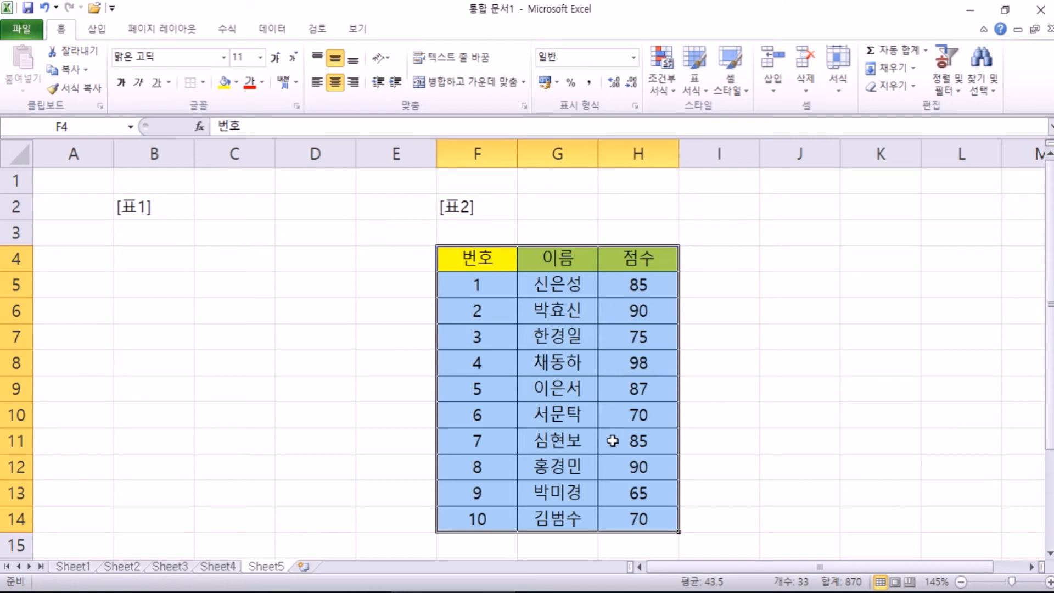
Move the table from F4:H14 back under the [표1] label, starting at B4
click(205, 258)
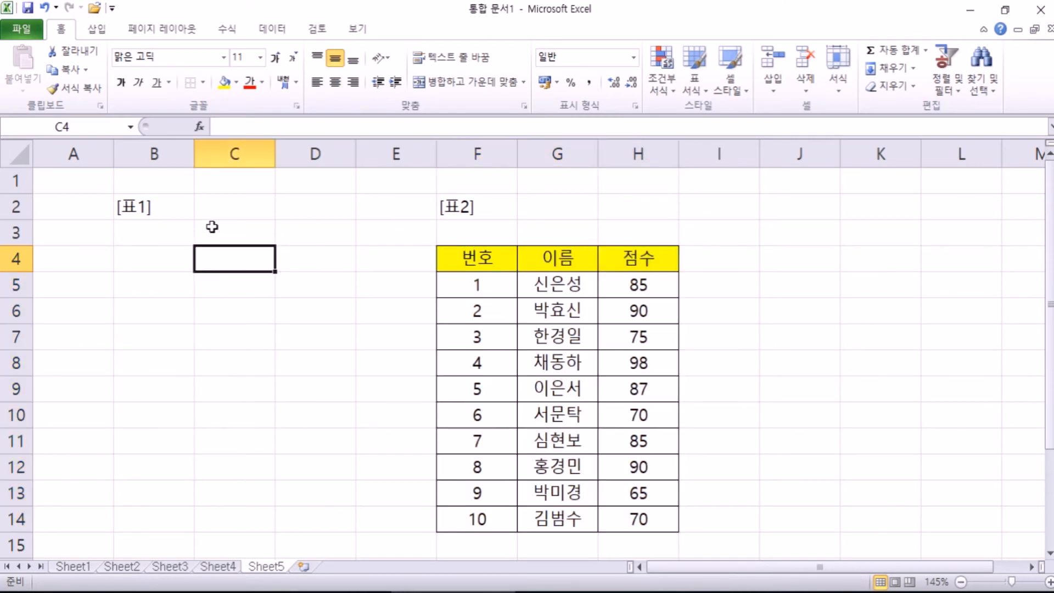
drag(475, 260, 641, 525)
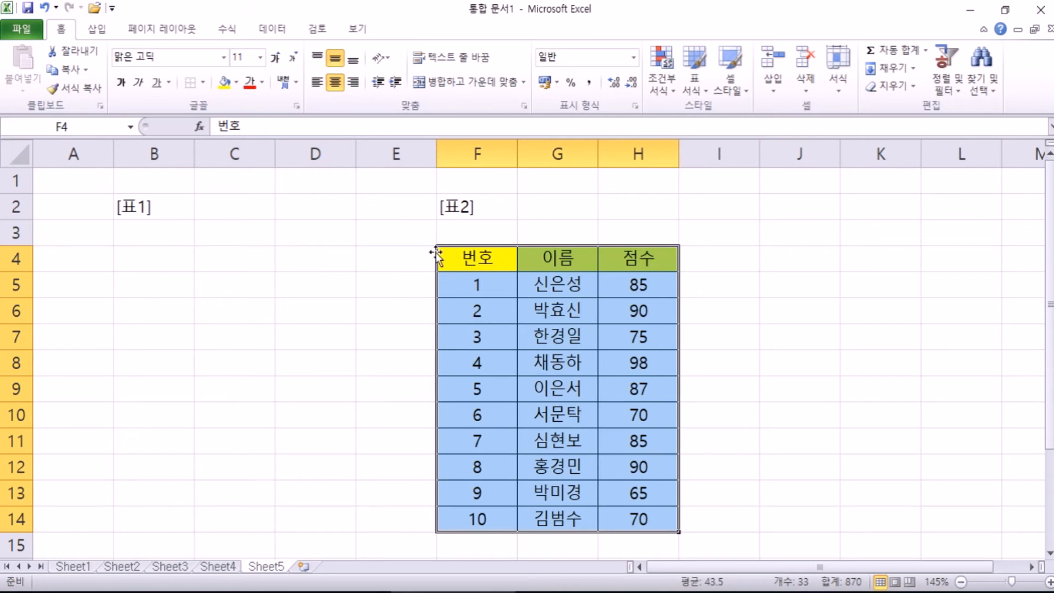
drag(436, 253, 175, 265)
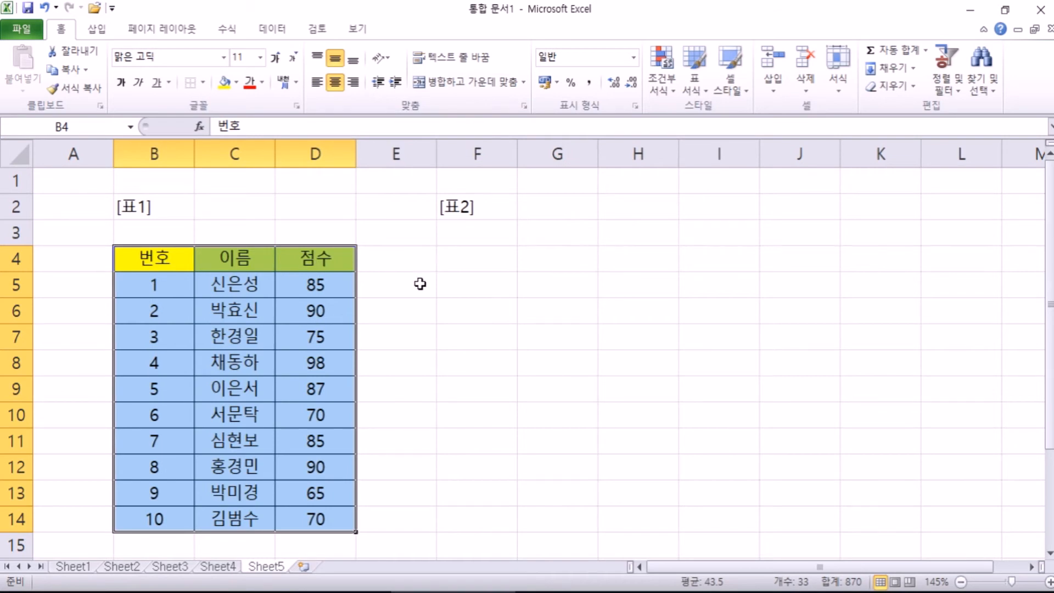
Enter 100 in G4, fill it down to G9 and undo the fill
click(587, 265)
text(100)
click(630, 301)
click(570, 259)
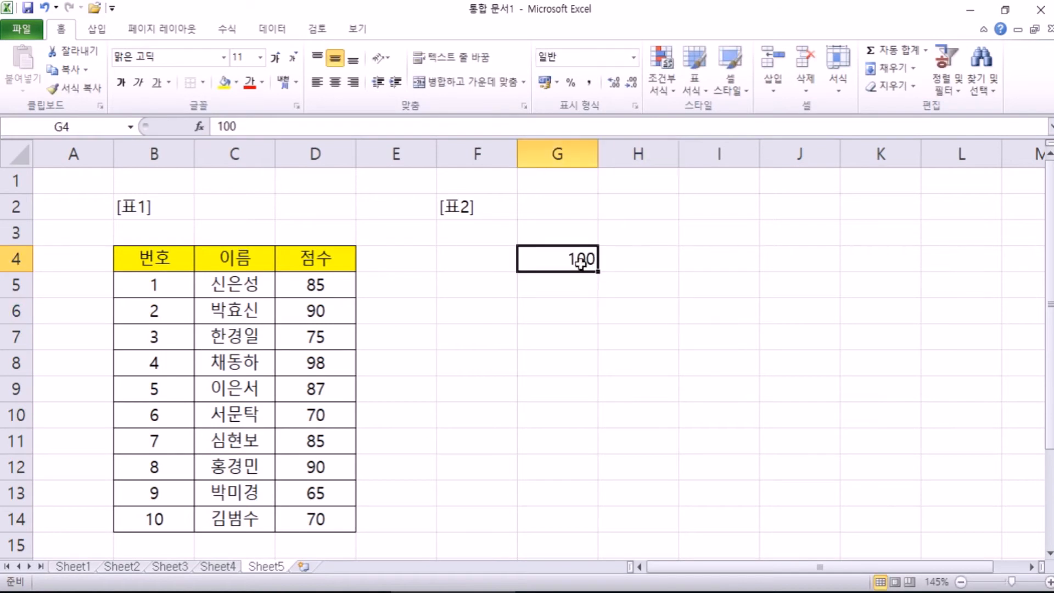
drag(599, 271, 600, 391)
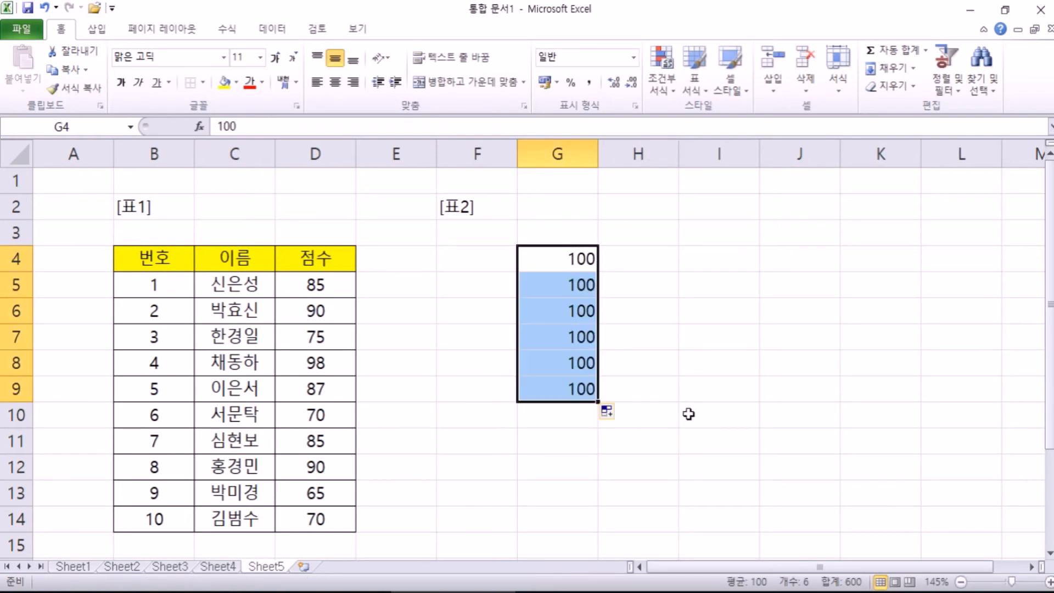
key(ctrl+z)
Move the cell containing 100 from G4 to I5 and delete its content
drag(591, 273, 686, 254)
click(583, 414)
drag(572, 403, 680, 284)
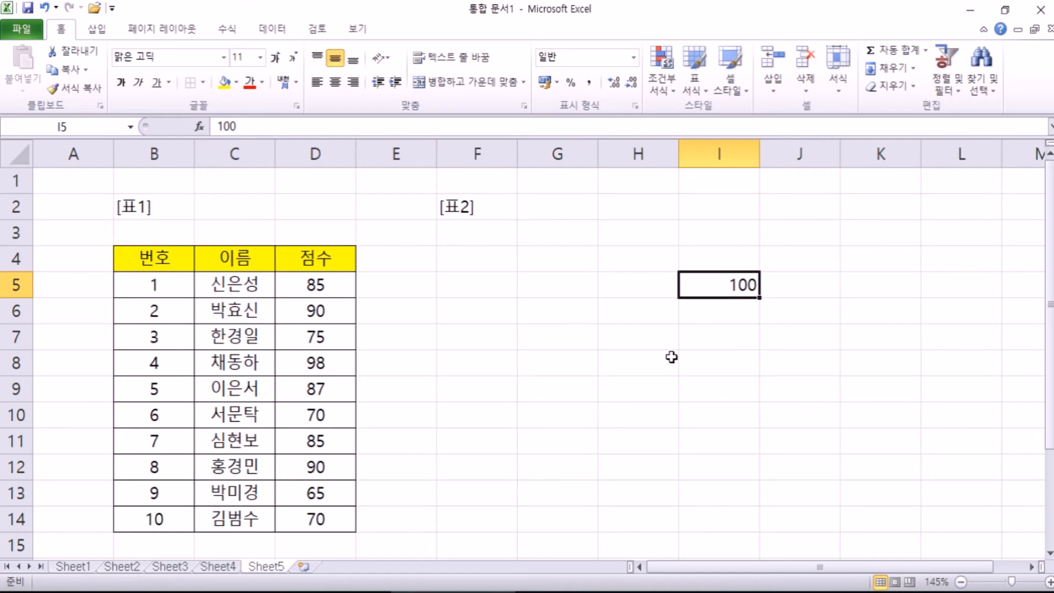
key(Delete)
click(513, 305)
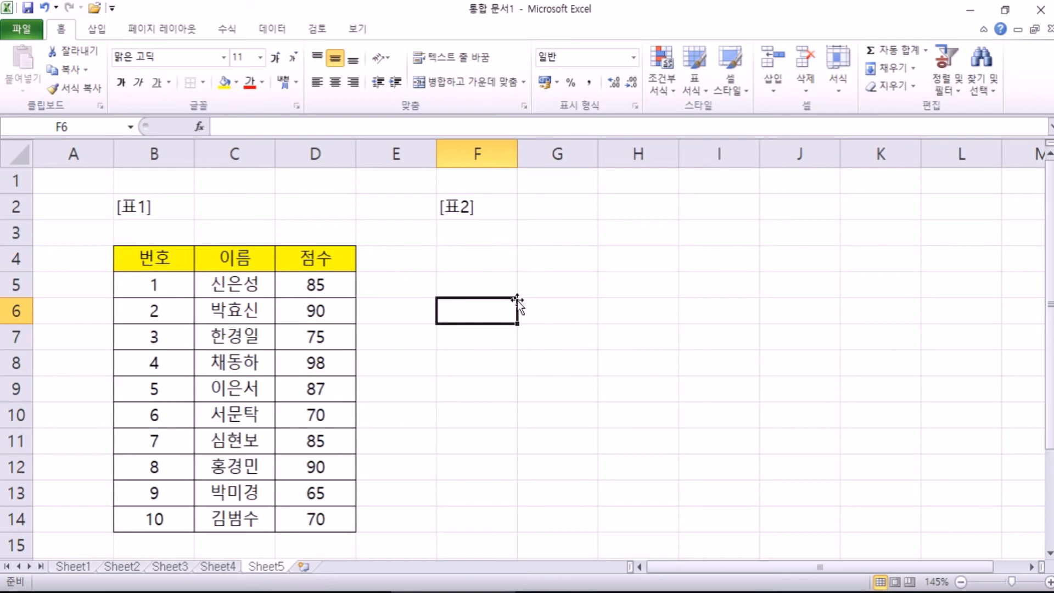
Copy table 1 from B4:D14 to I6 and move the copy under the [표2] label at F4
drag(167, 259, 318, 519)
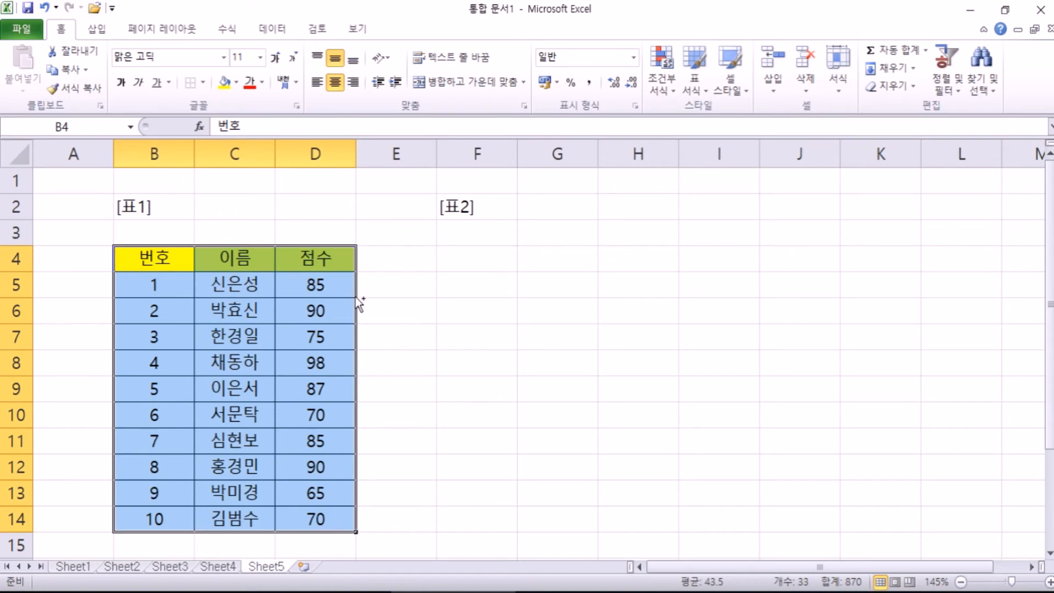
click(359, 283)
drag(361, 275, 916, 318)
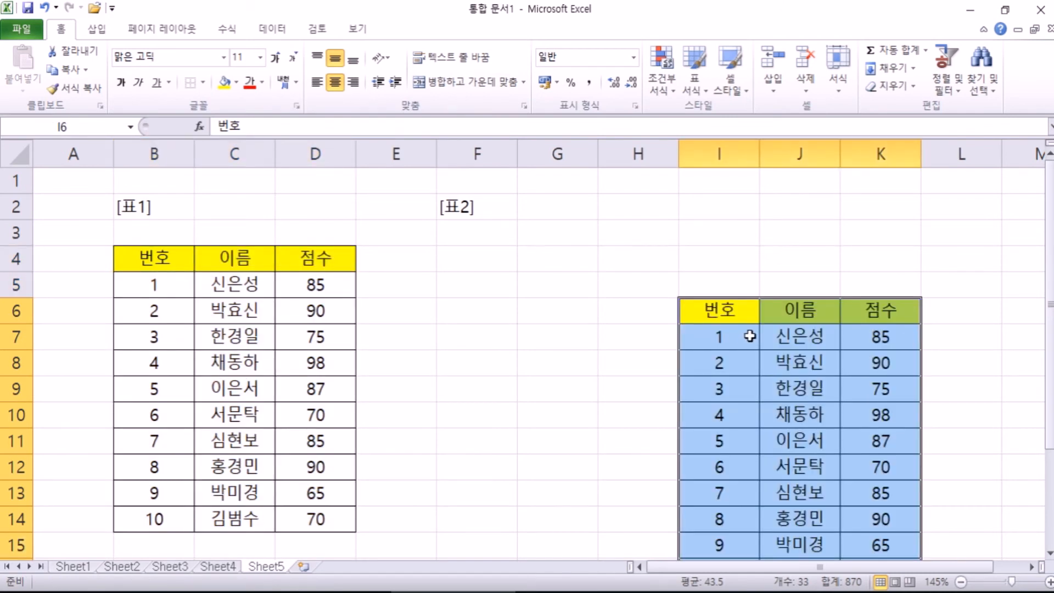
drag(722, 298, 498, 268)
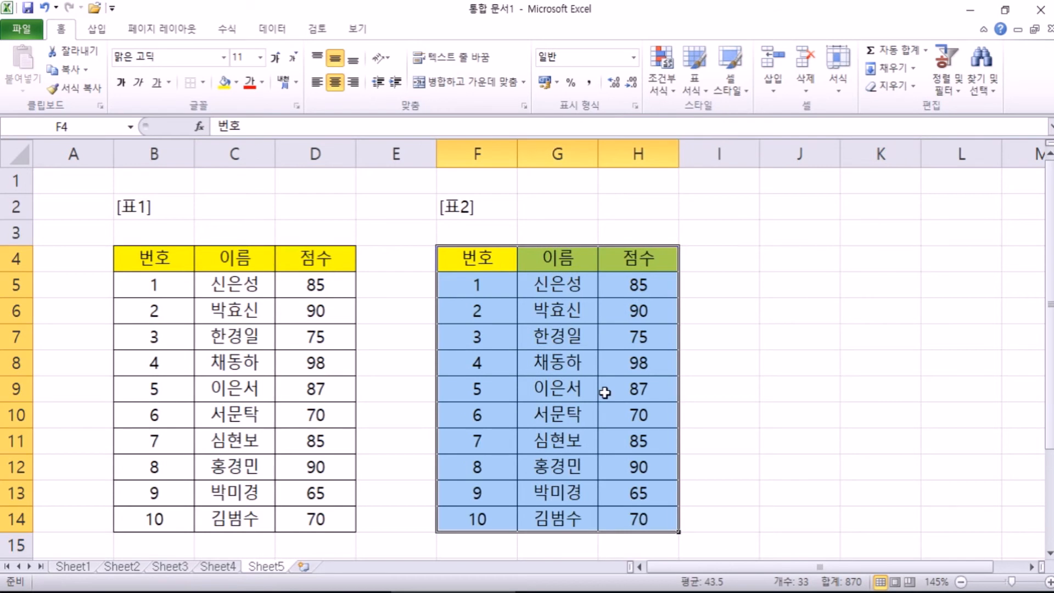
Place table copies at G6 and K7, and delete the columns from G onward that contain them
drag(587, 243, 990, 323)
drag(840, 354, 571, 336)
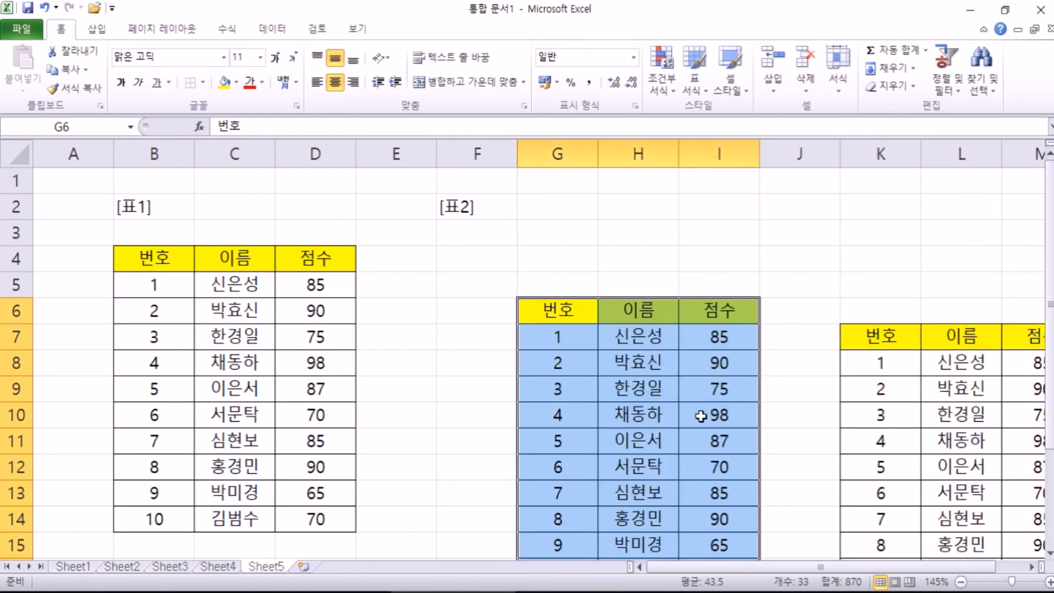
drag(557, 180, 1045, 555)
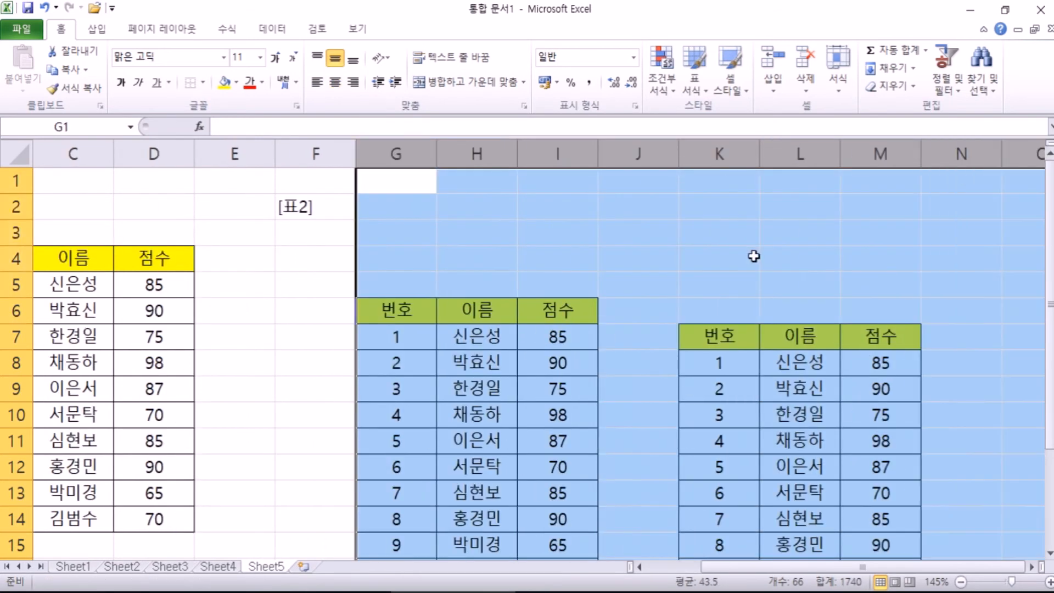
right_click(742, 257)
click(774, 405)
click(482, 377)
key(Home)
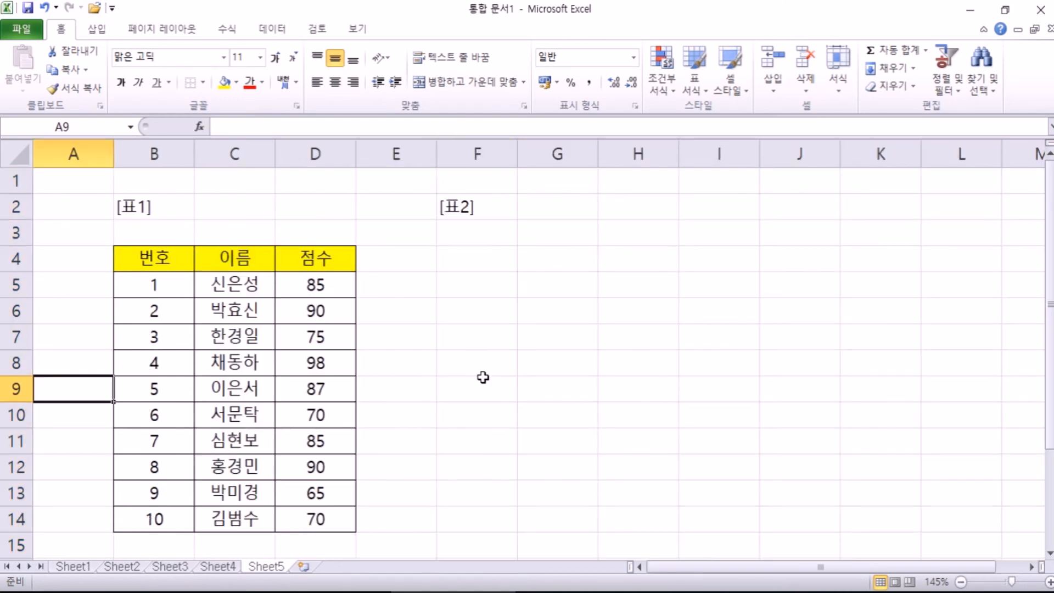
Cut table 1 in B4:D14 and paste it under the [표2] label at F4
drag(172, 259, 322, 517)
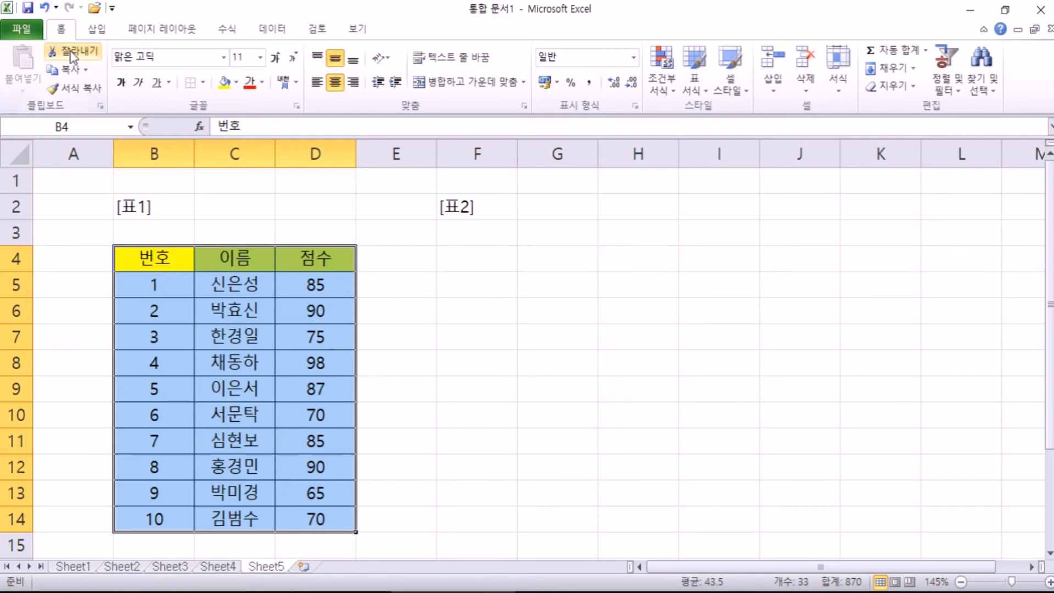
click(75, 55)
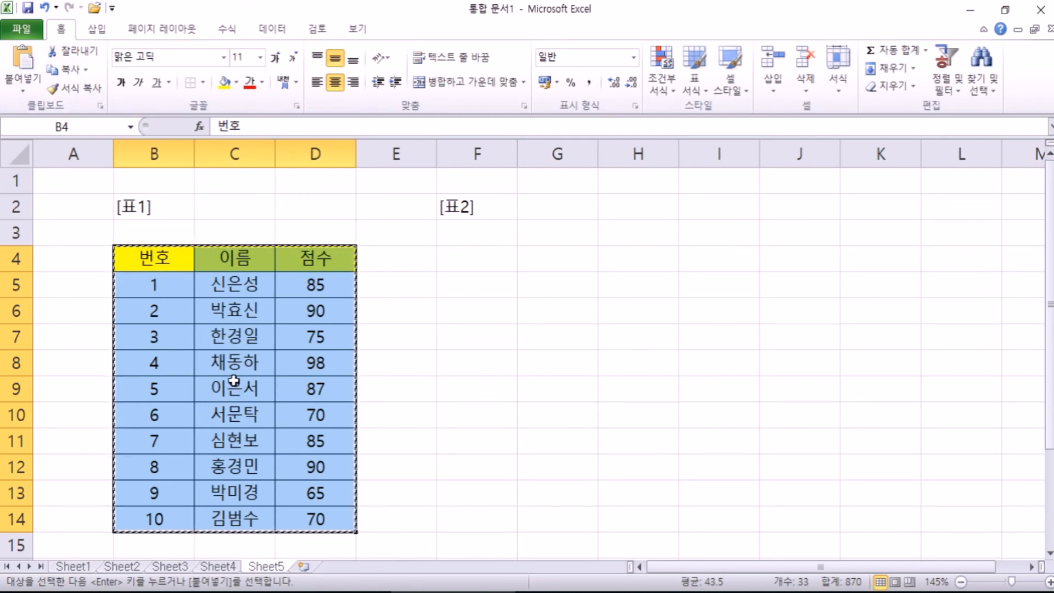
click(474, 261)
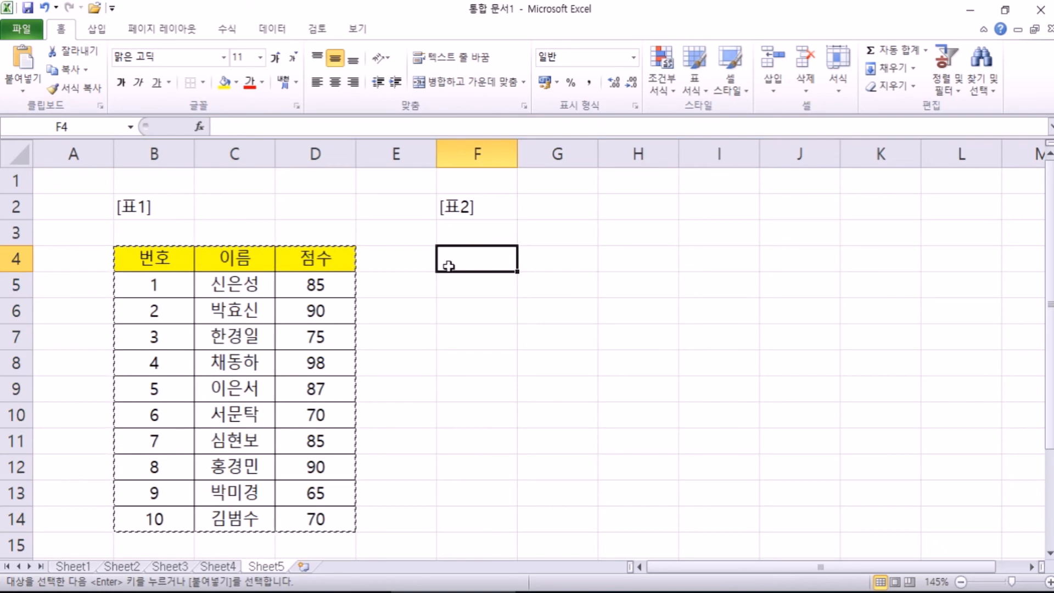
click(26, 60)
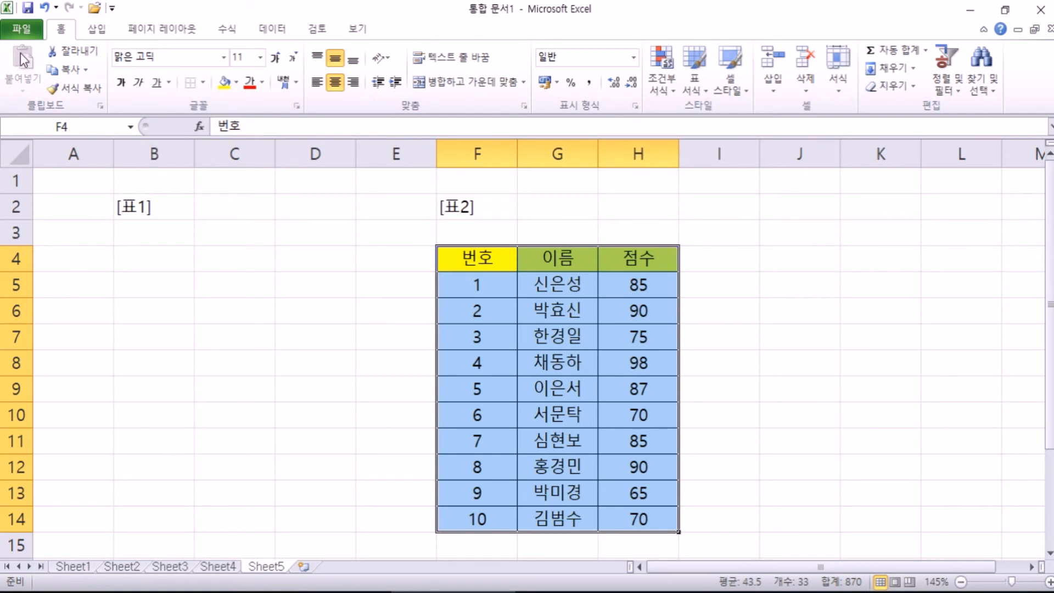
Cut the table in F4:H14 and paste it back under the [표1] label at B4
click(65, 70)
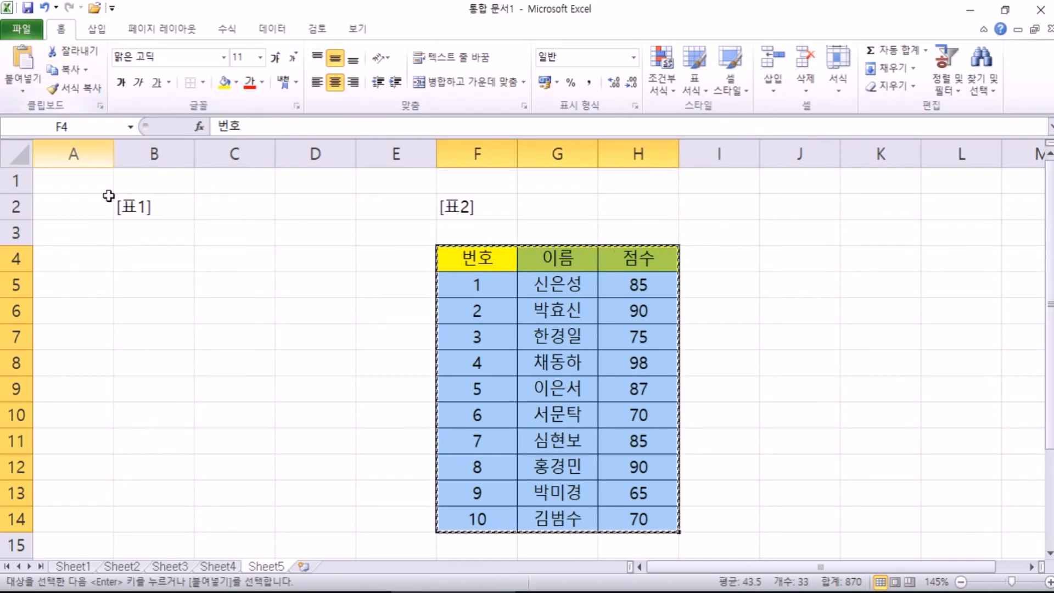
click(145, 270)
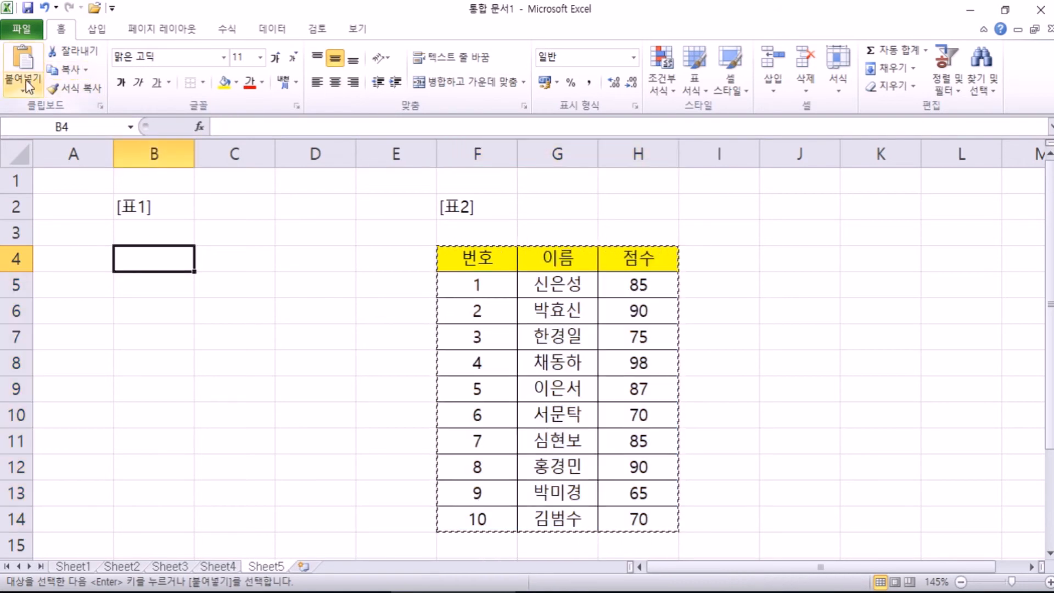
click(21, 59)
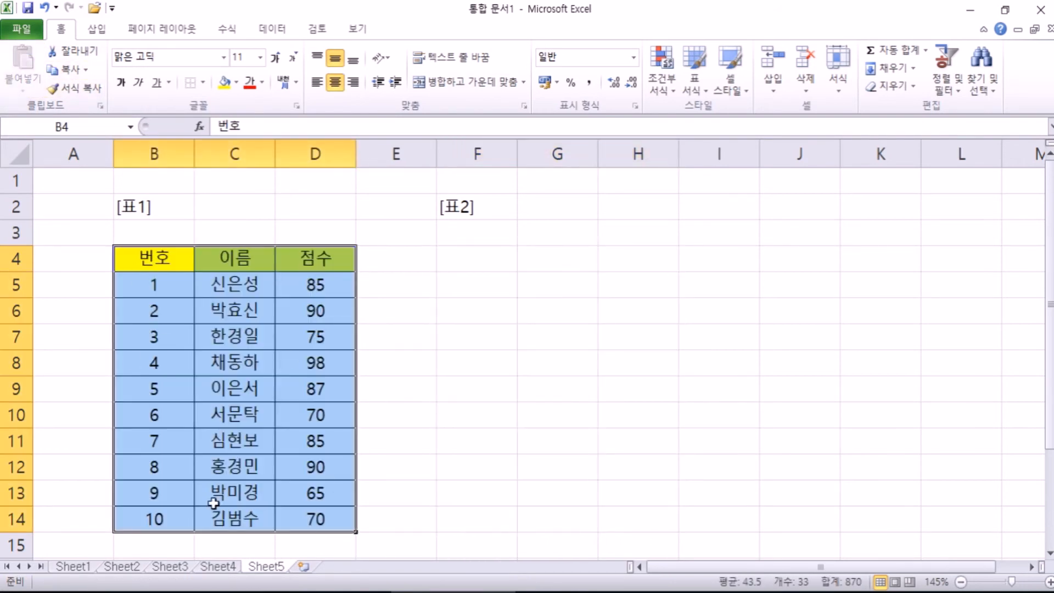
Move the table from B4:D14 to F4 under the [표2] label
click(67, 70)
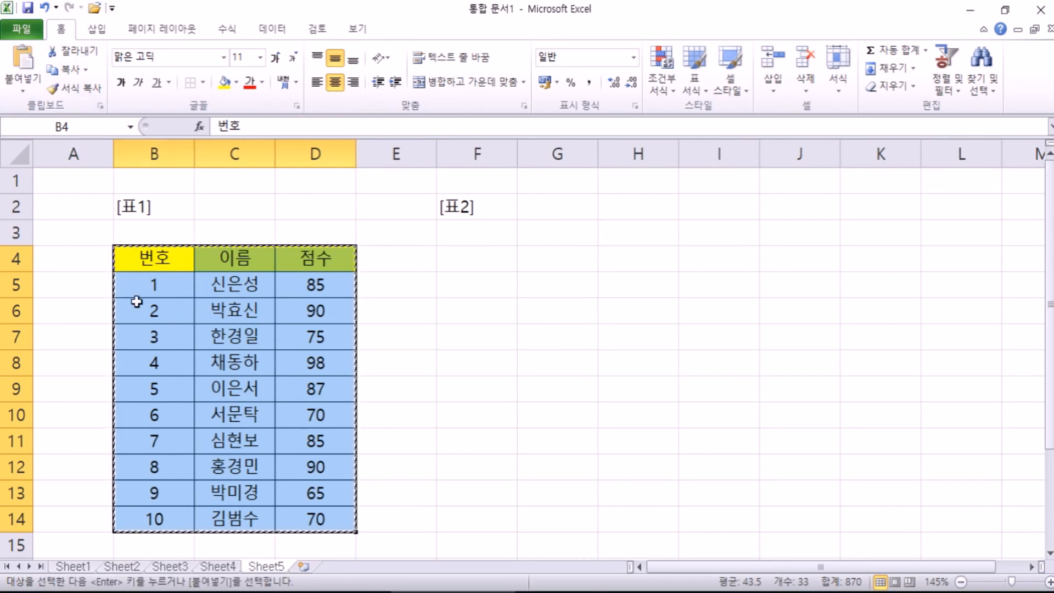
click(480, 260)
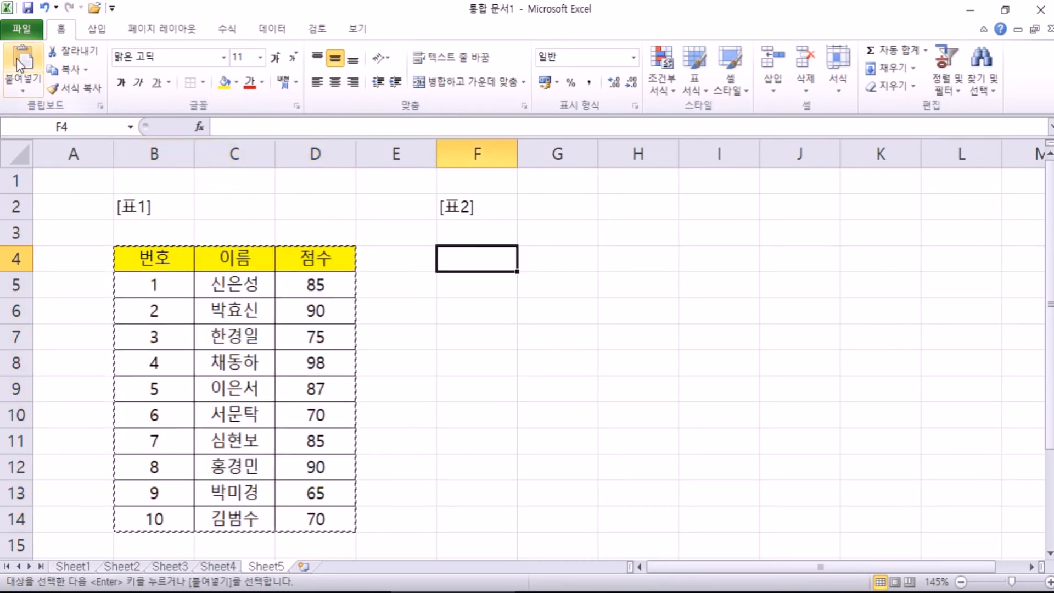
key(Return)
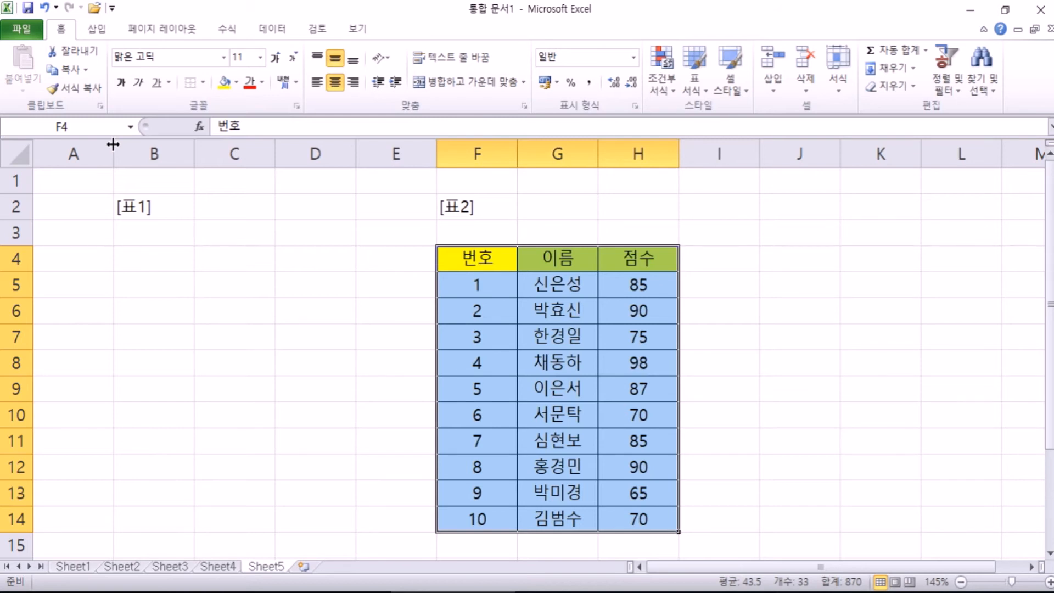
drag(481, 268, 578, 284)
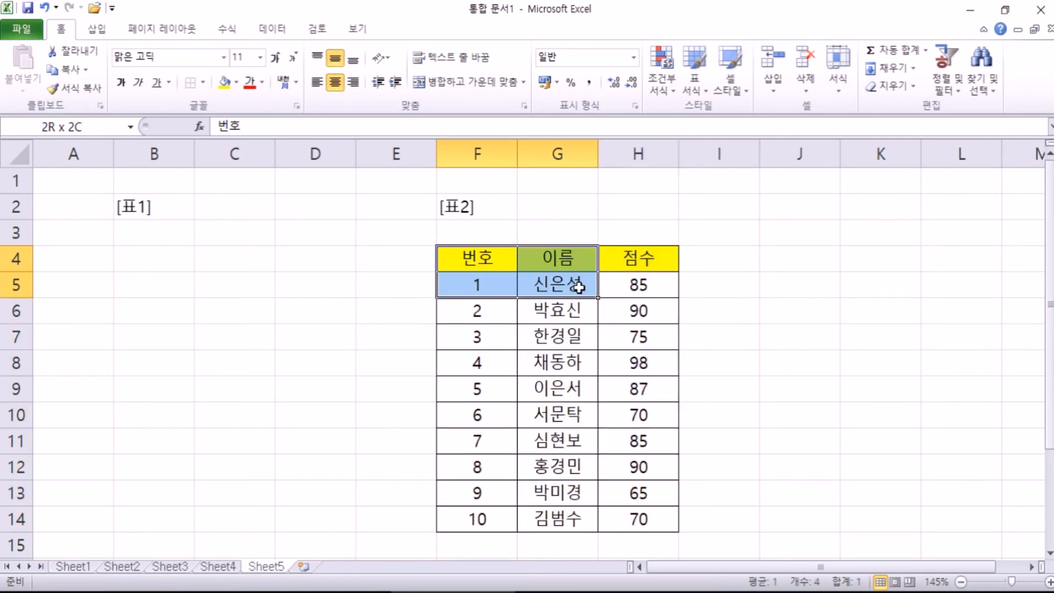
drag(255, 266, 341, 346)
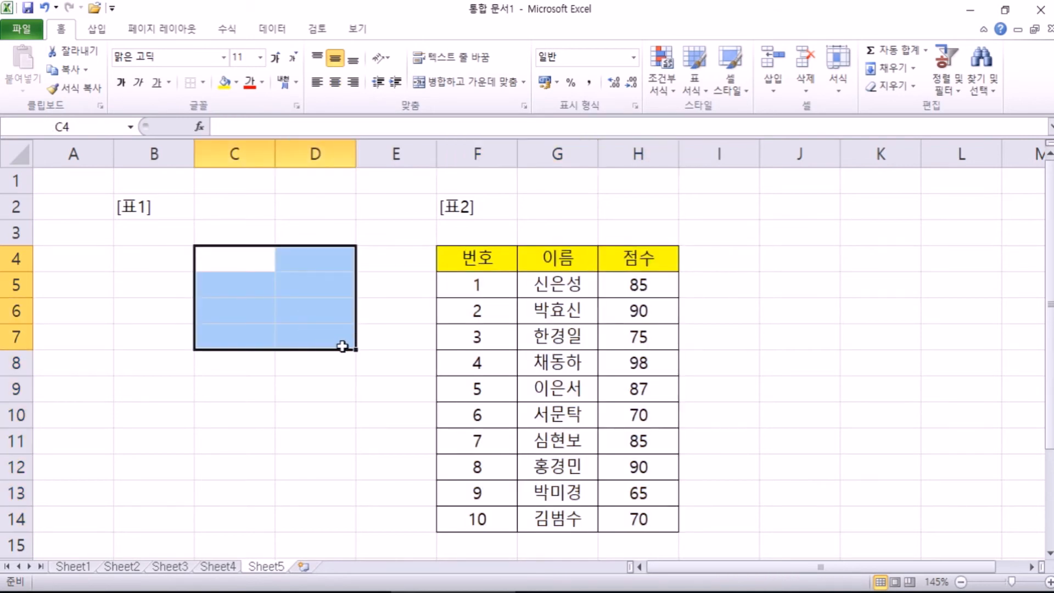
key(ctrl+c)
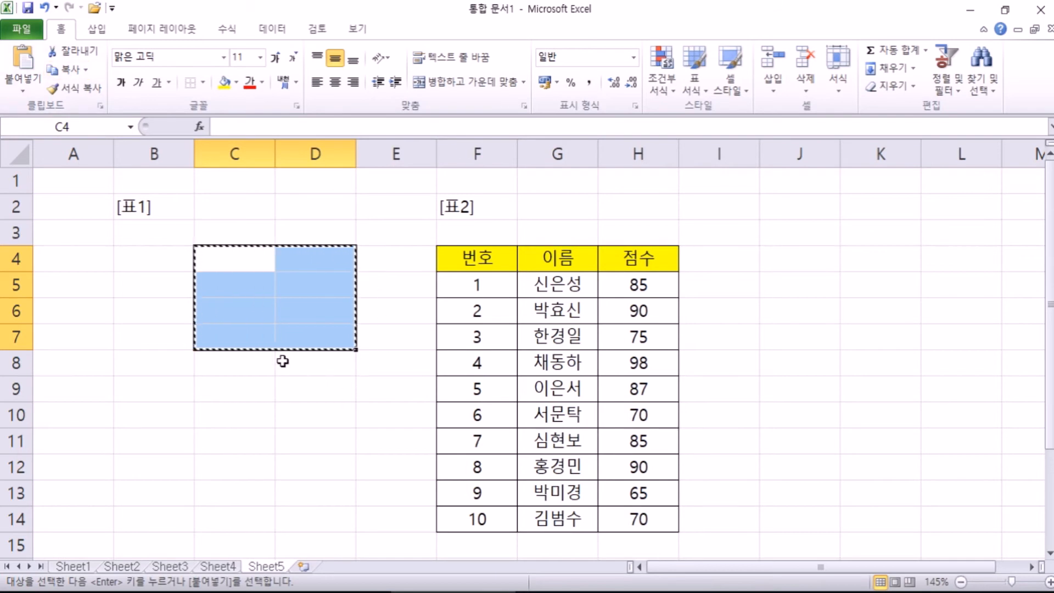
click(809, 285)
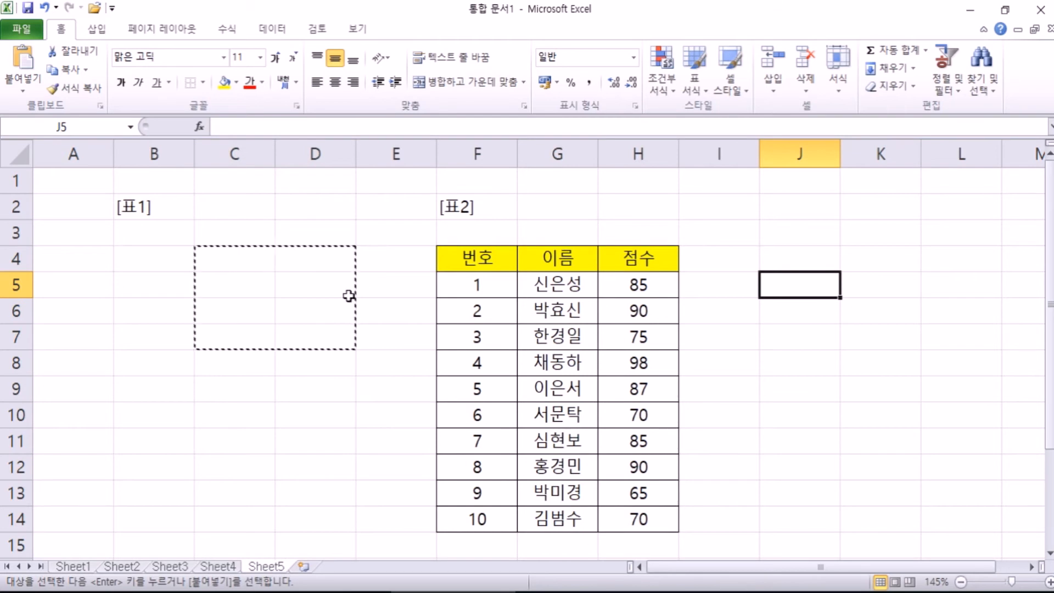
drag(452, 268, 639, 513)
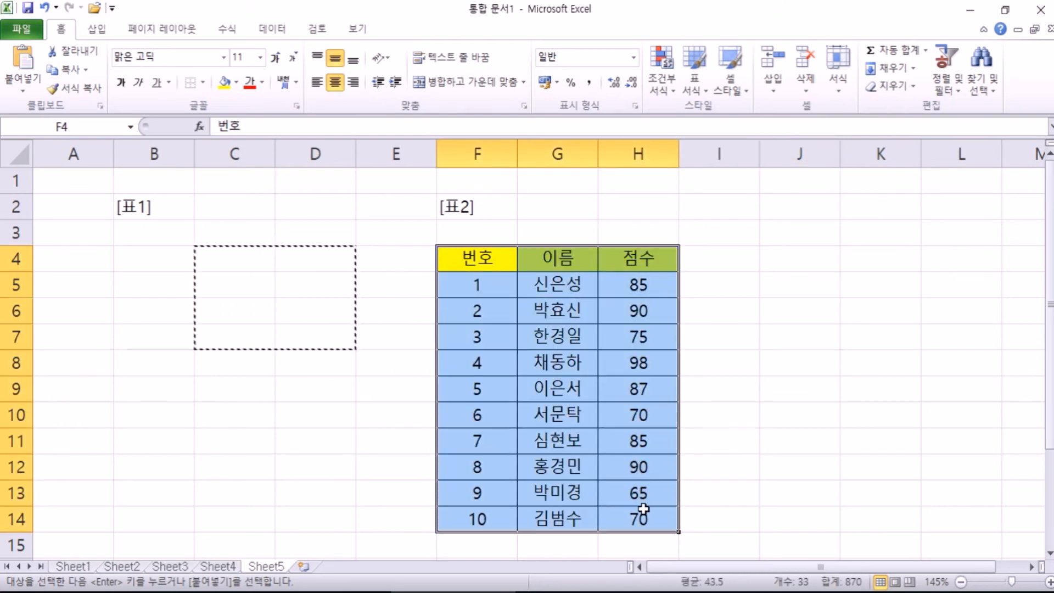
key(ctrl+c)
click(954, 308)
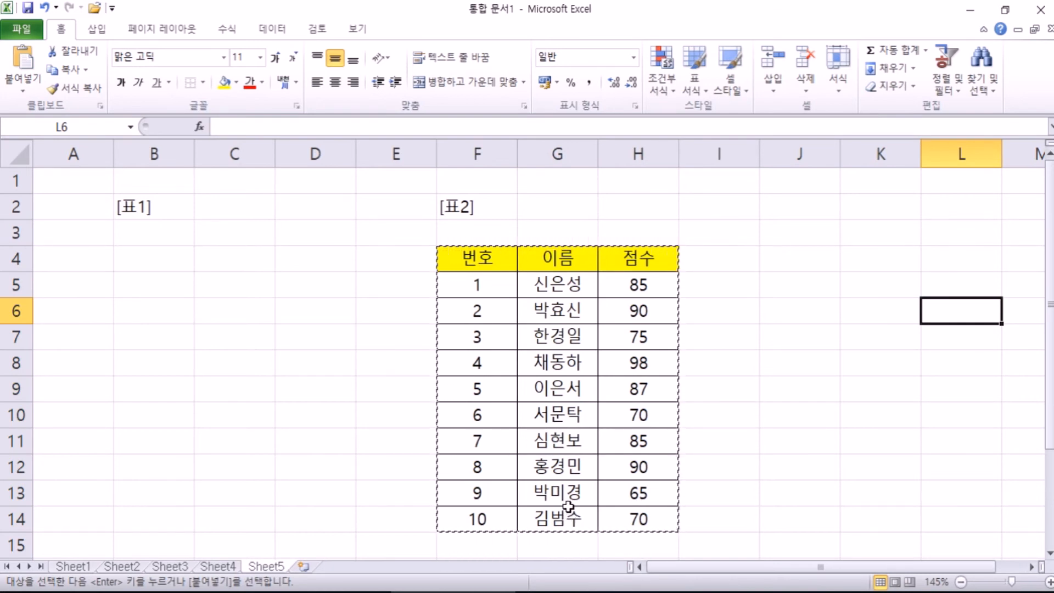
drag(809, 228, 873, 252)
key(ctrl+c)
click(815, 356)
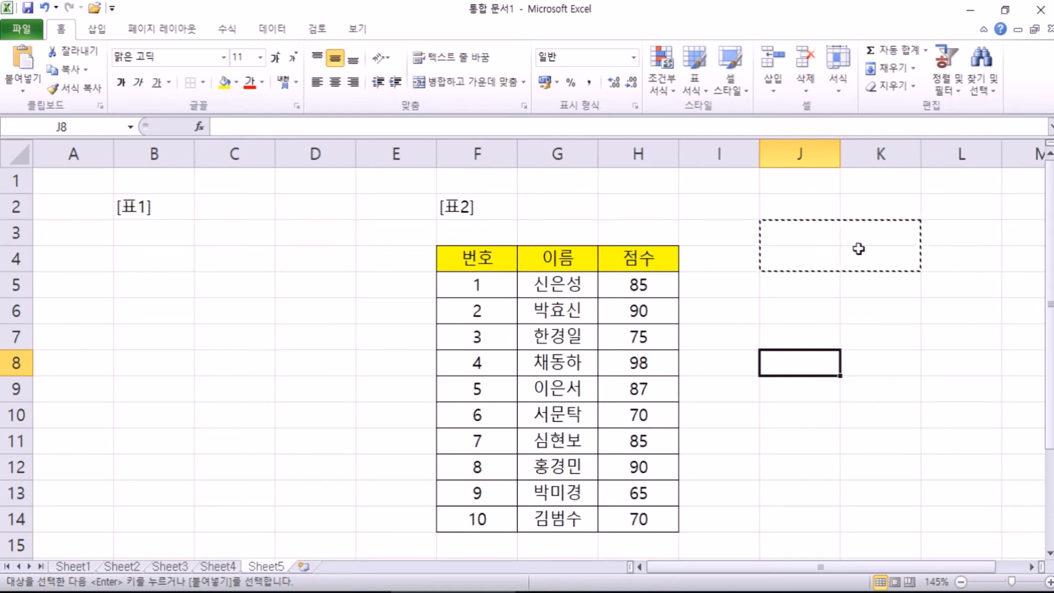
Copy the table in F4:H14, paste it at B4 under the [표1] label, and end the copy mode
drag(464, 262, 659, 522)
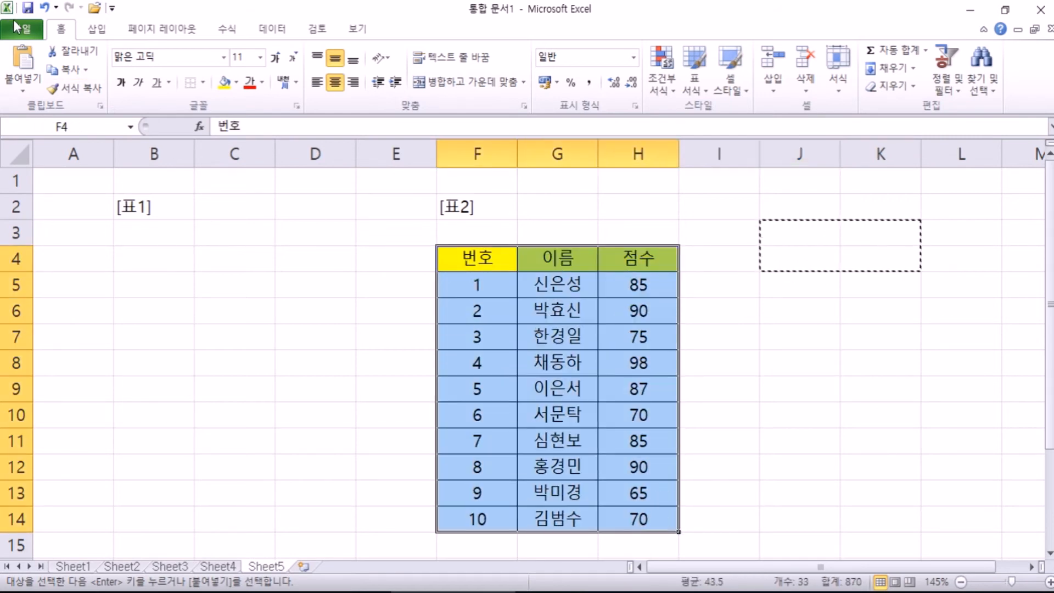
click(72, 52)
click(341, 369)
scroll(489, 297, down, 1)
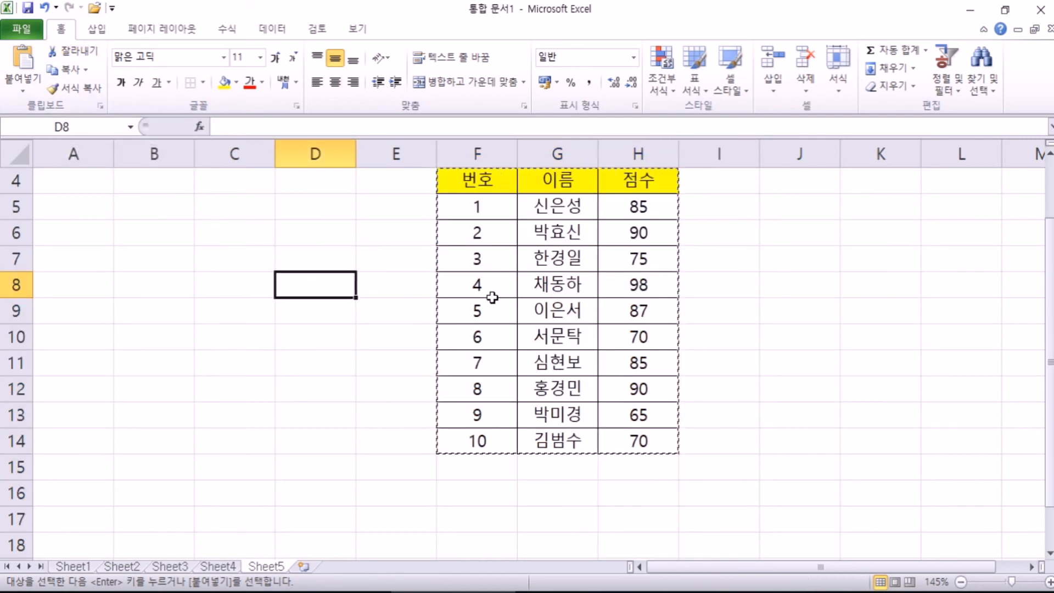
scroll(492, 297, up, 1)
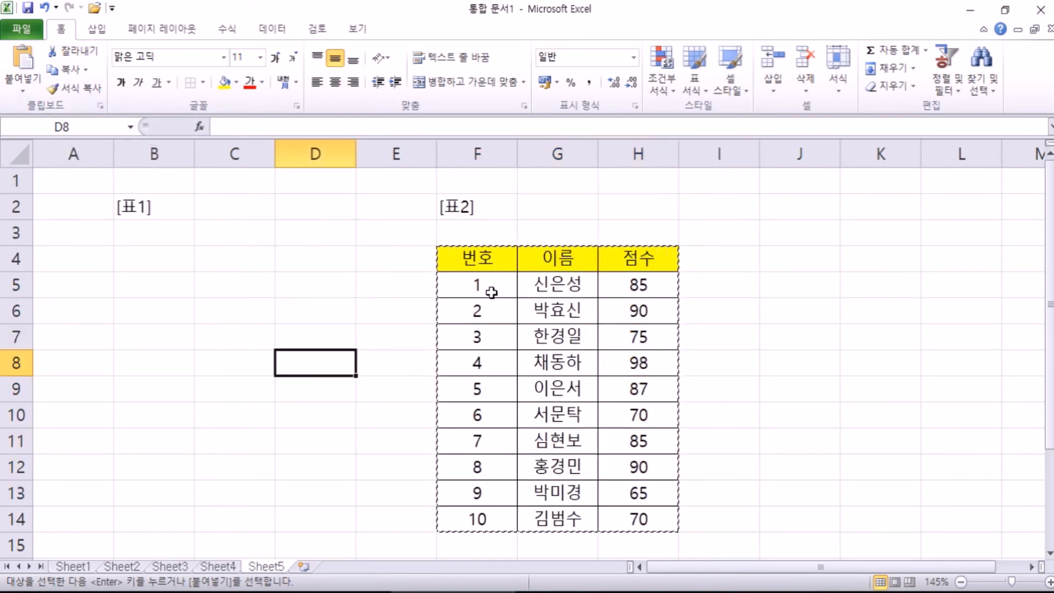
click(163, 263)
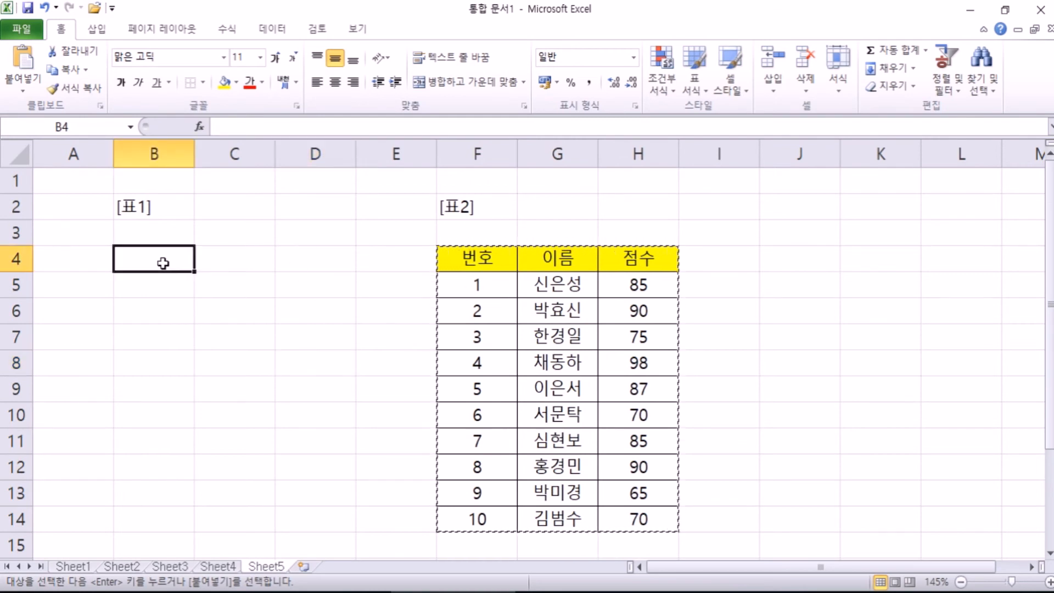
click(23, 61)
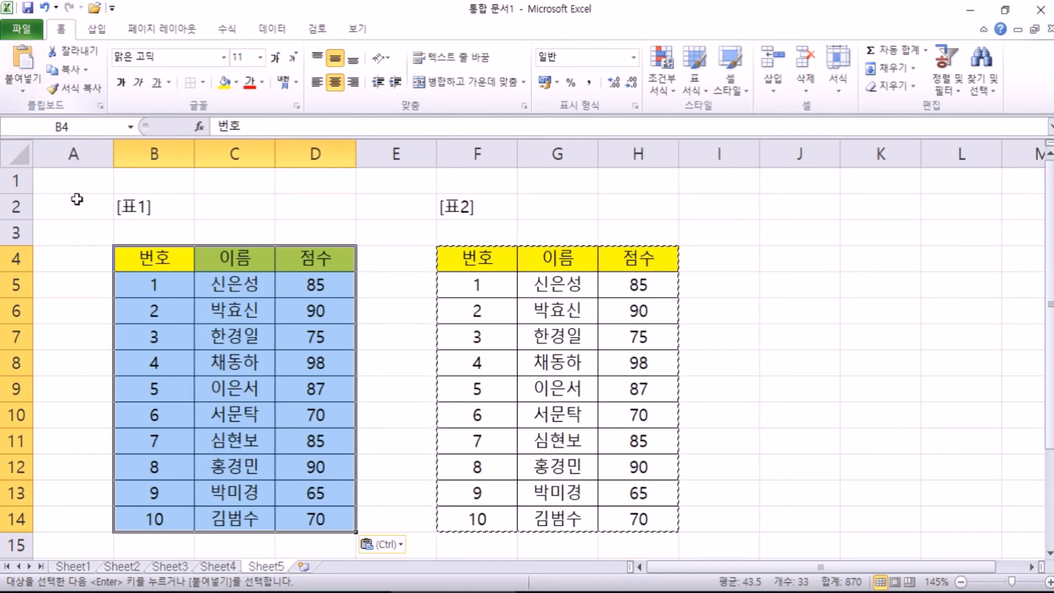
click(394, 318)
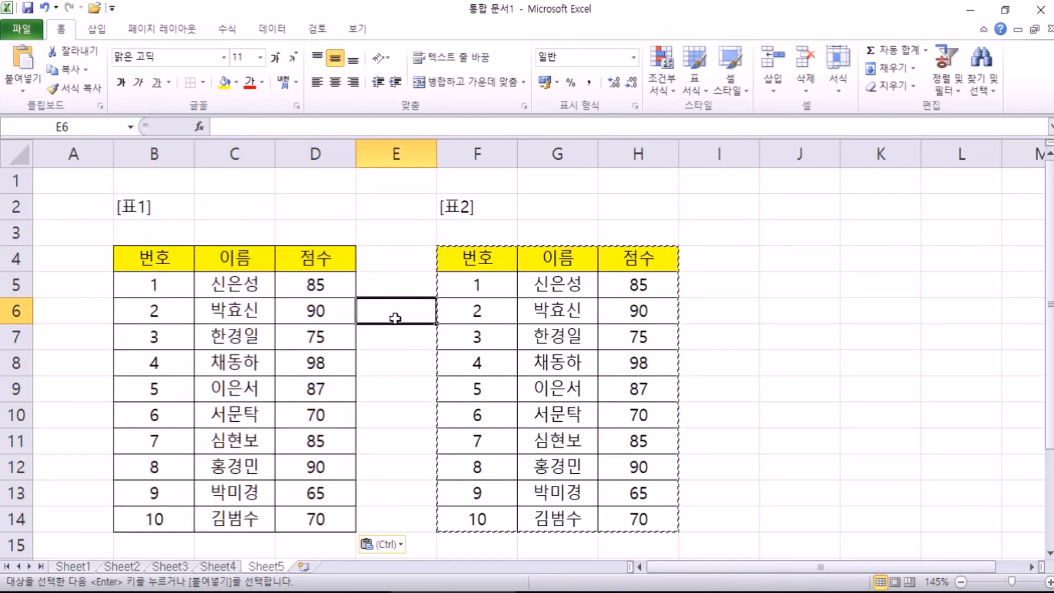
key(Escape)
Copy the table in F4:H14, paste a third table at J4, and end the copy mode
drag(477, 258, 647, 513)
key(ctrl+c)
click(791, 435)
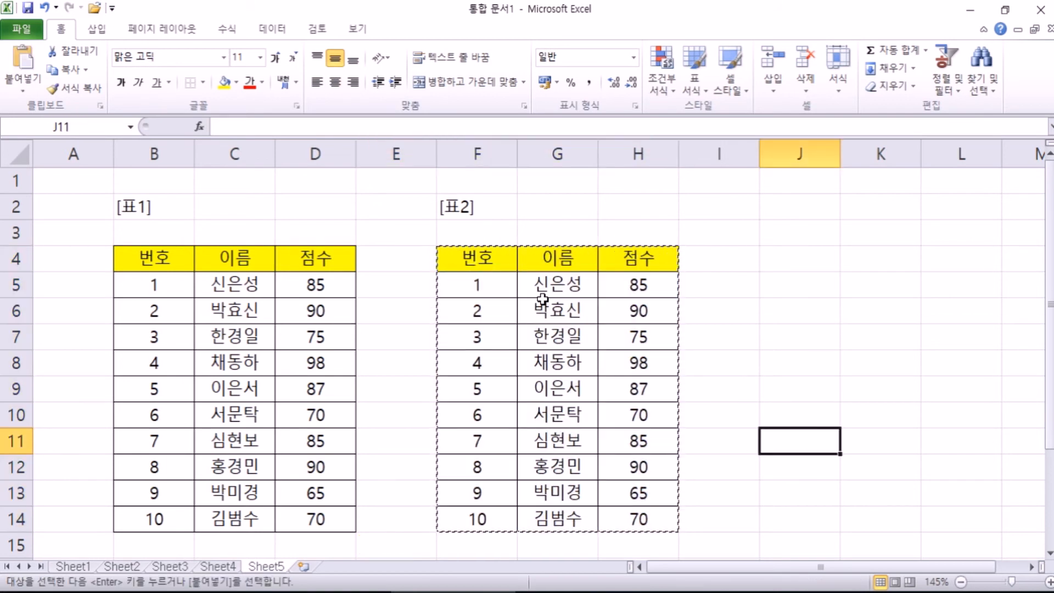
scroll(542, 297, down, 3)
scroll(828, 269, up, 3)
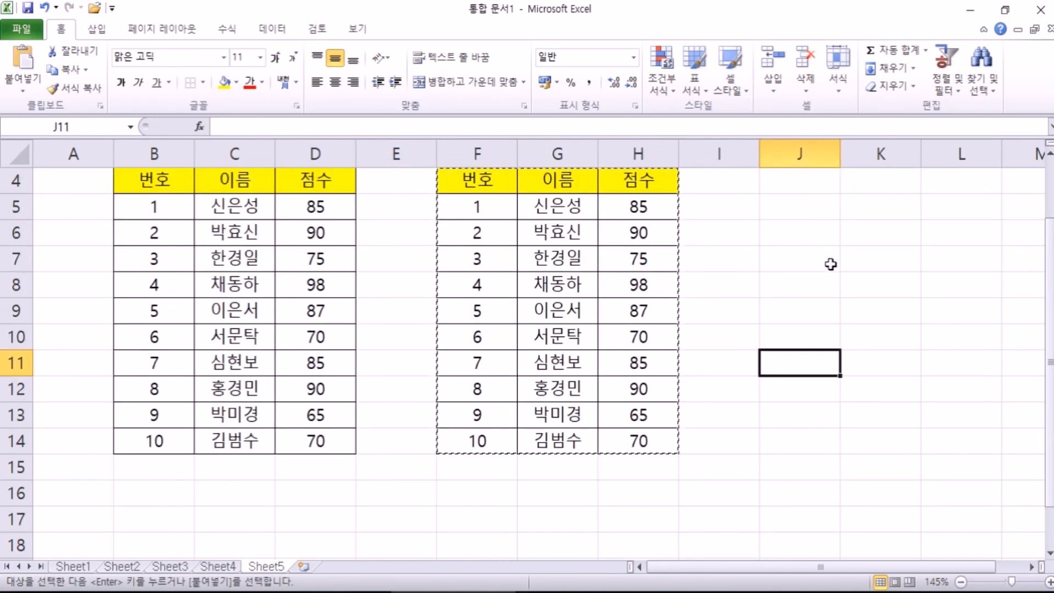
click(785, 259)
key(ctrl+v)
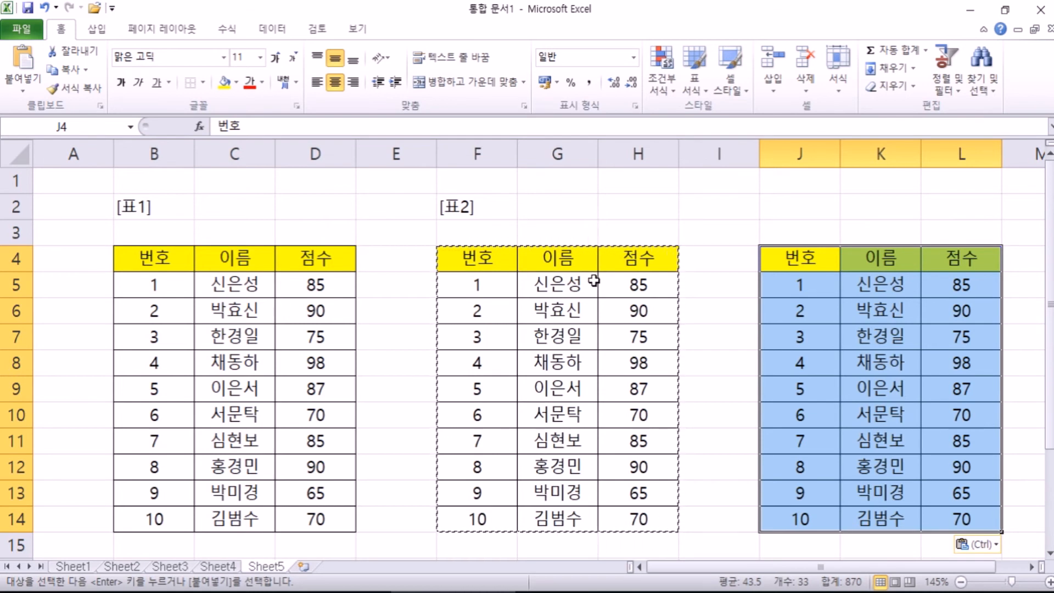
key(Escape)
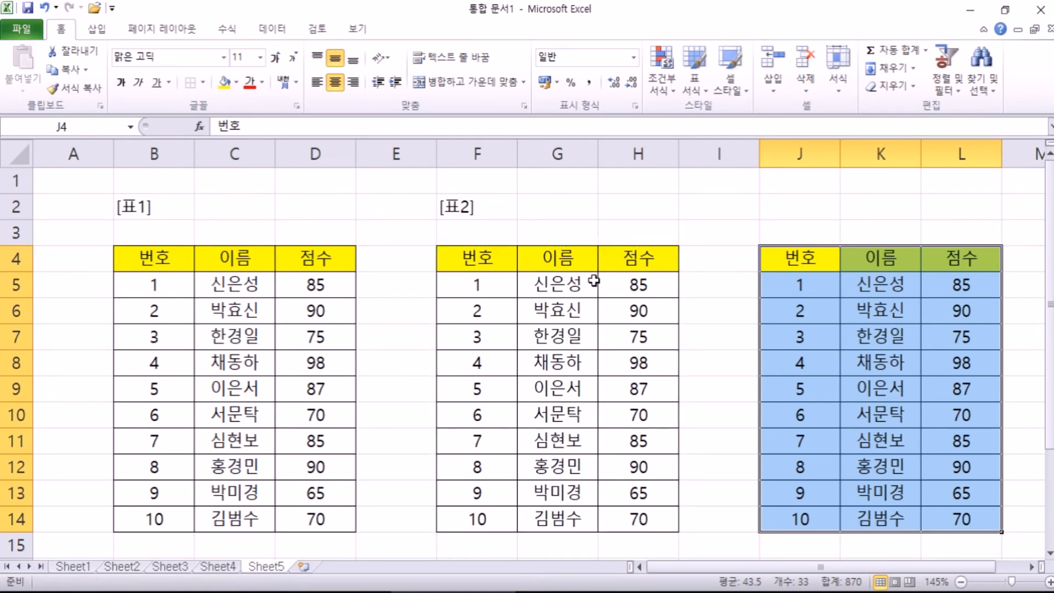
click(501, 251)
scroll(437, 296, down, 3)
click(149, 381)
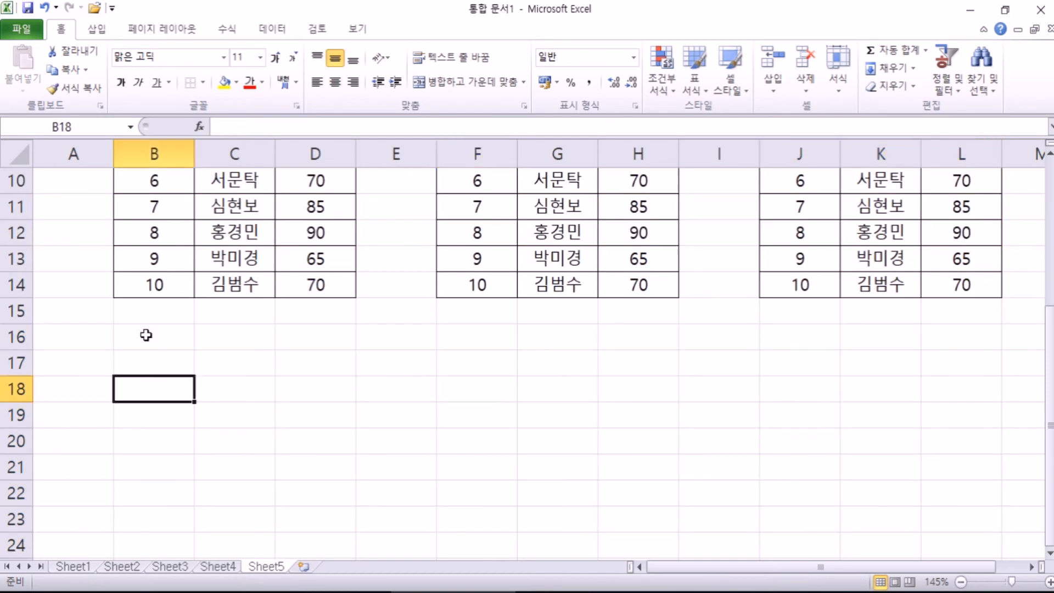
scroll(294, 361, up, 3)
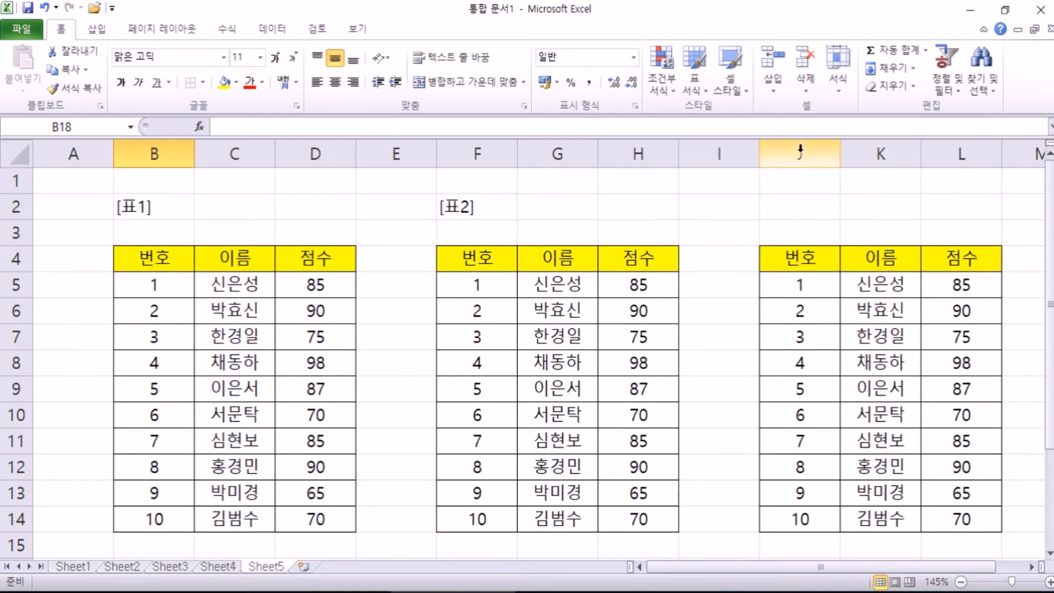
Delete the contents of the table copy in J4:L14 and undo the deletion
drag(799, 154, 986, 141)
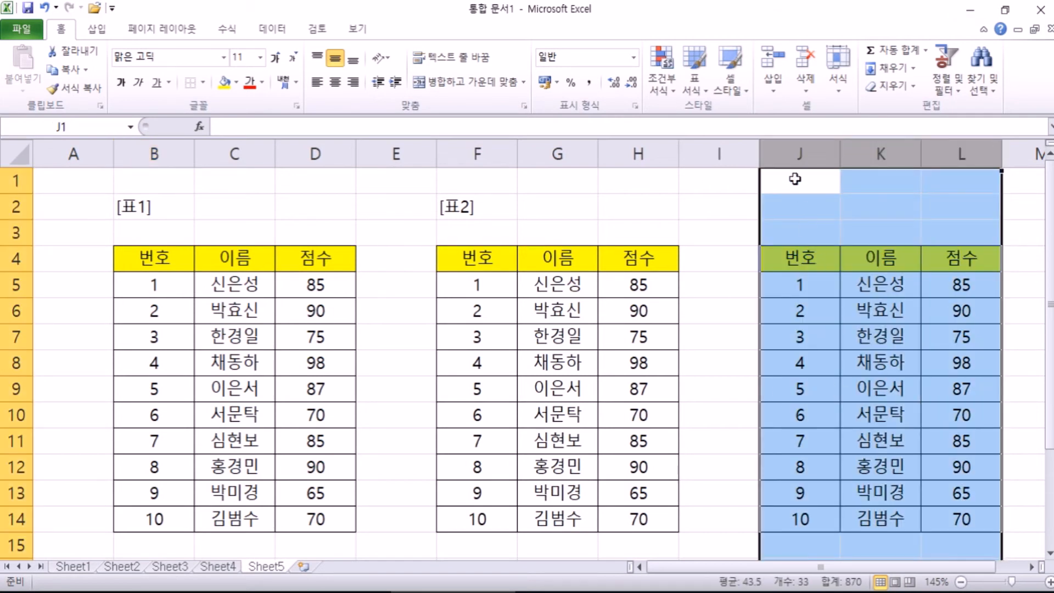
drag(787, 258, 945, 512)
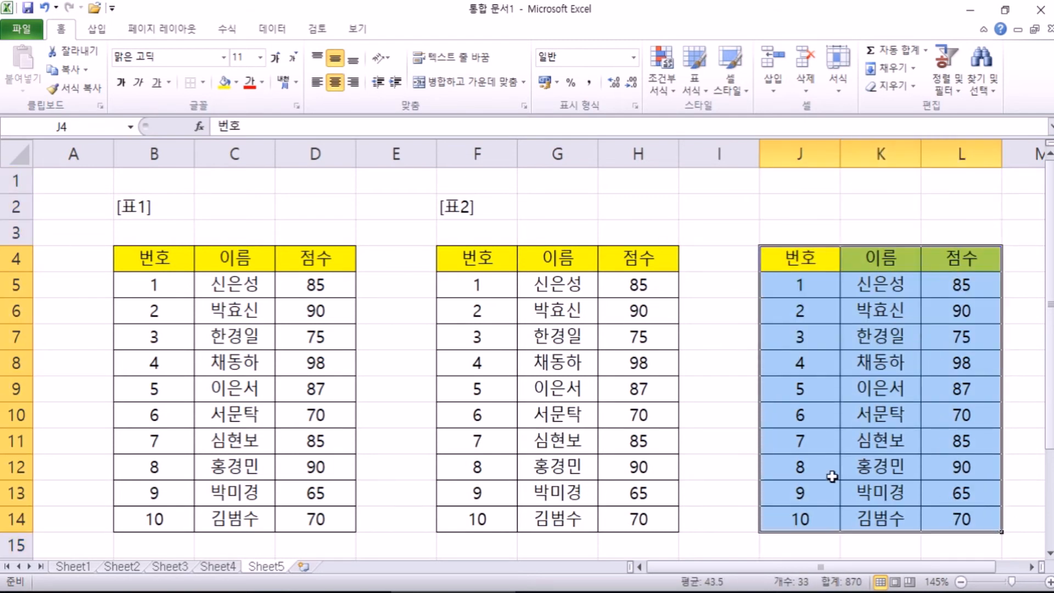
key(Delete)
click(812, 462)
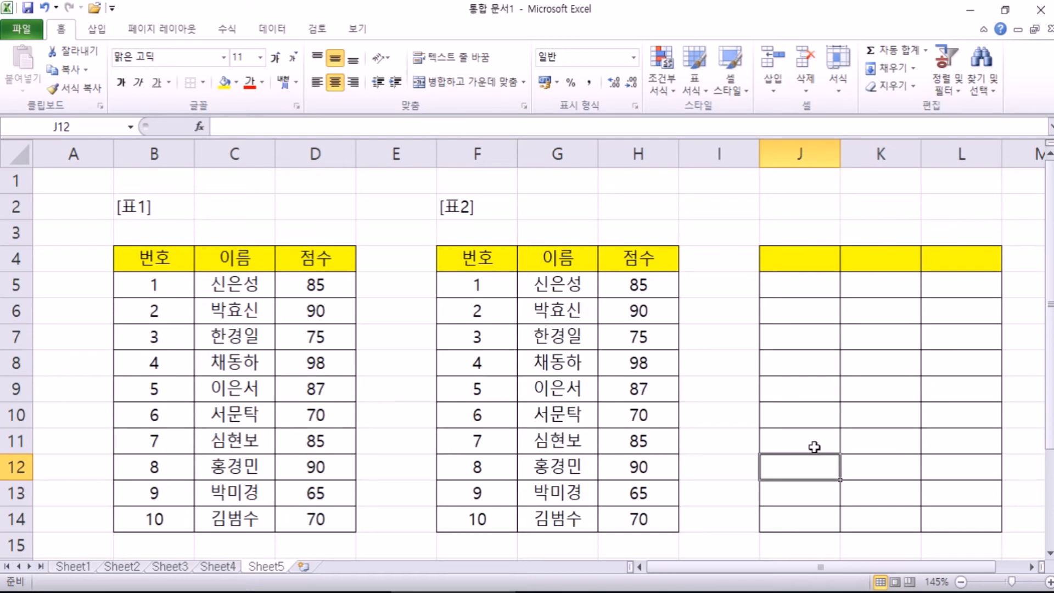
key(ctrl+z)
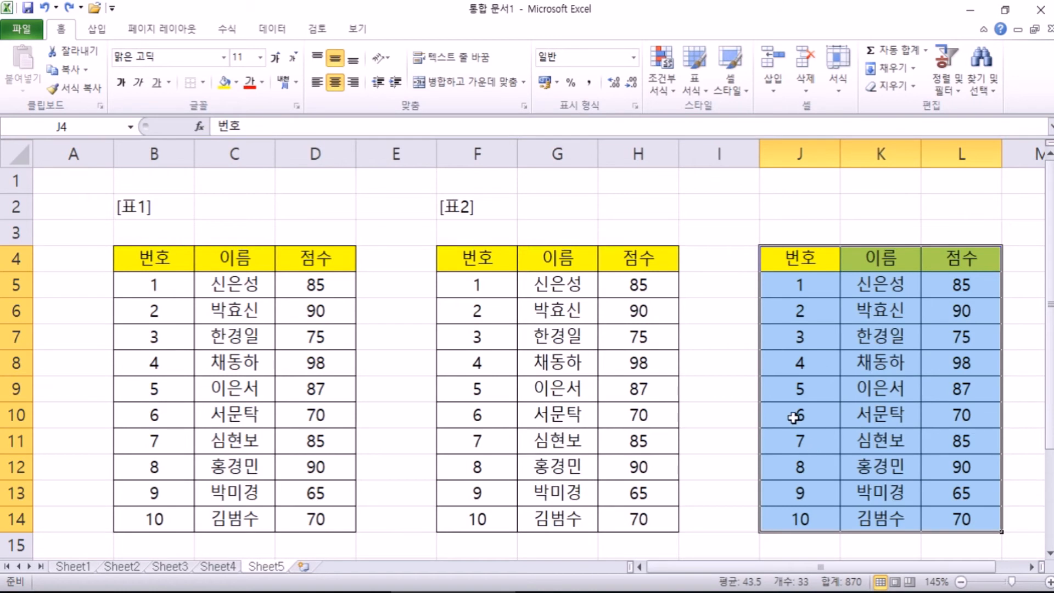
Clear only the formatting of the table copy in J4:L14
drag(797, 263, 966, 518)
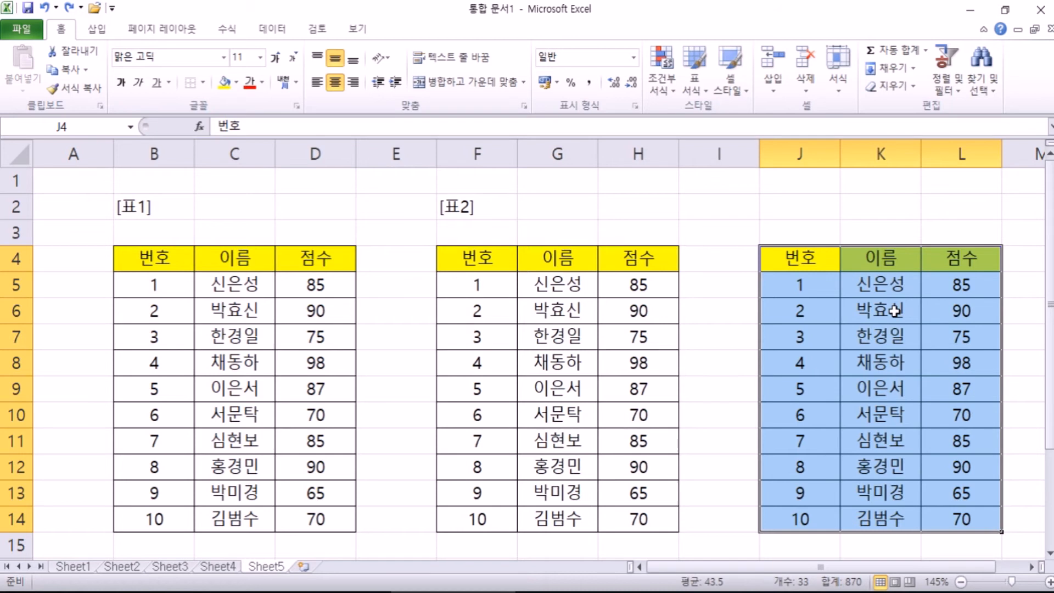
click(844, 211)
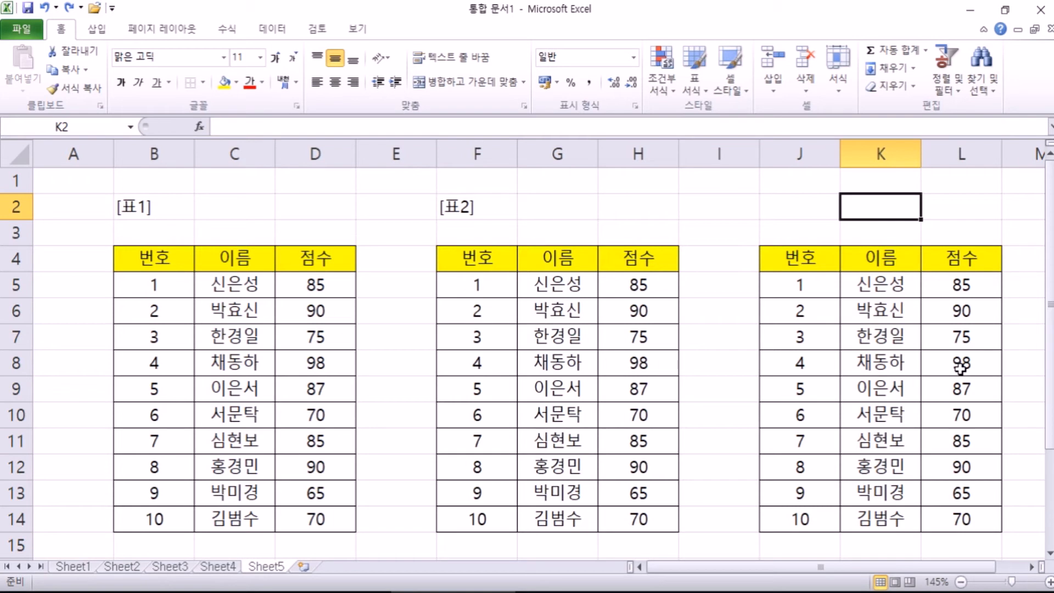
drag(813, 264, 967, 509)
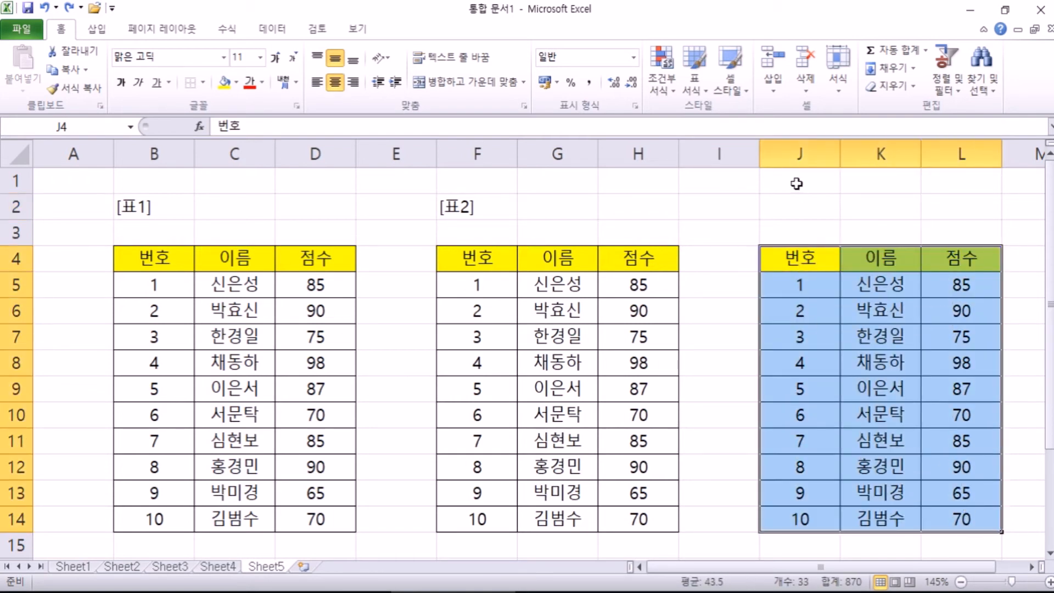
click(890, 93)
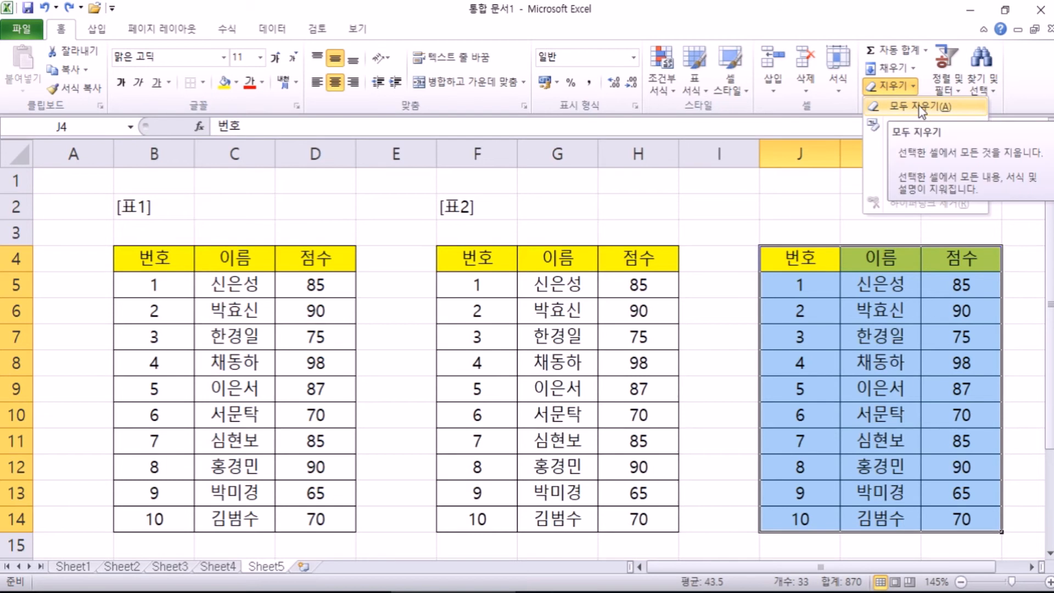
key(Escape)
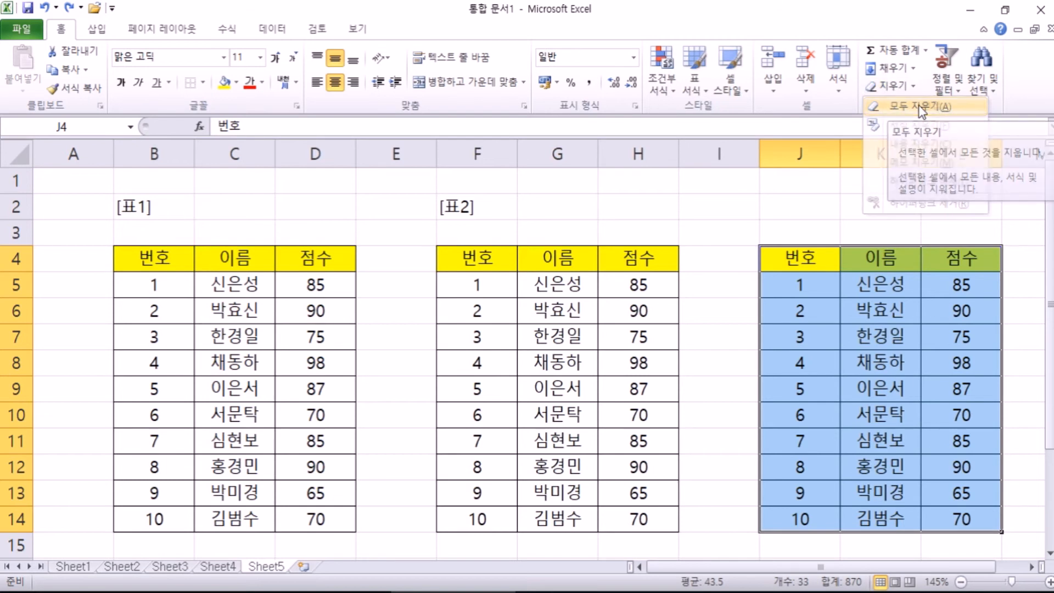
click(911, 89)
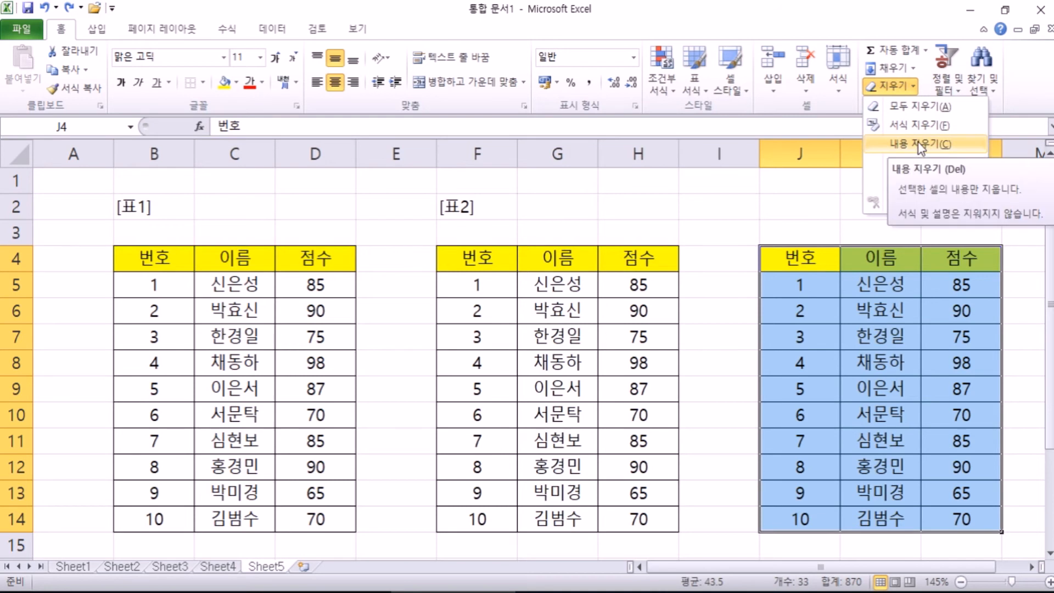
key(Escape)
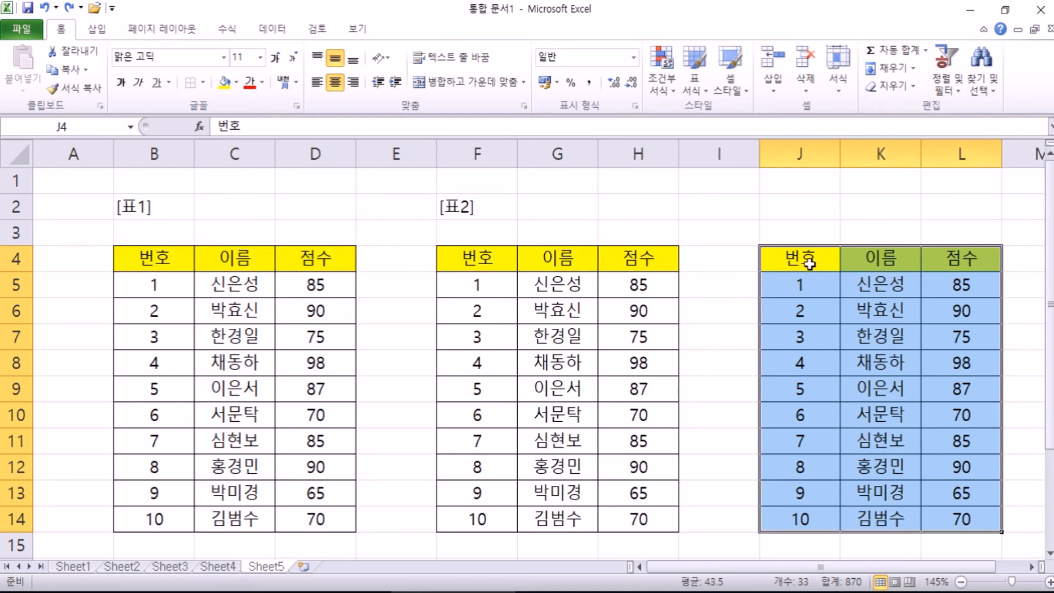
click(911, 88)
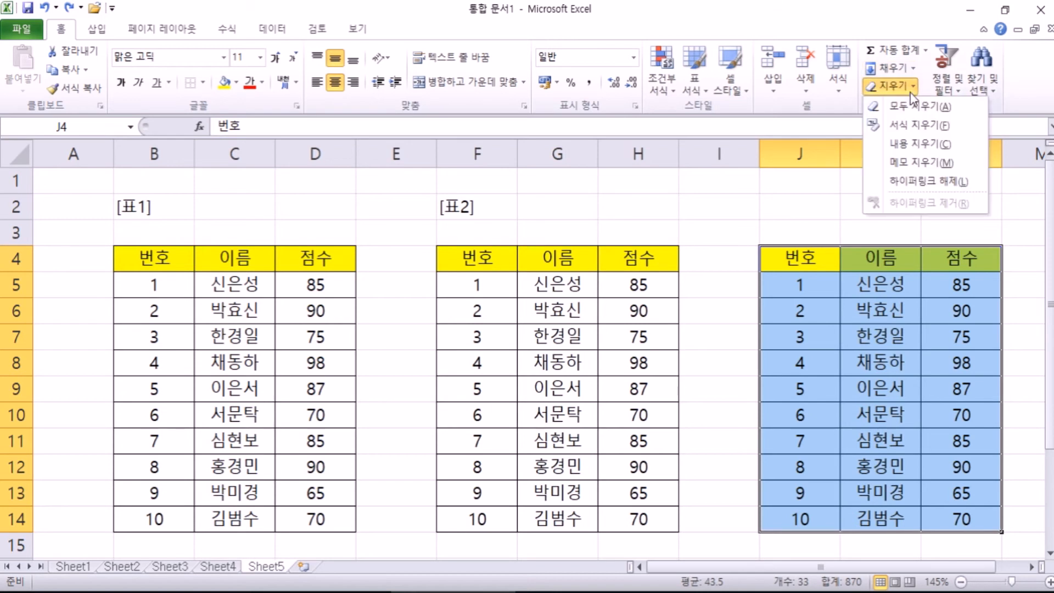
click(907, 128)
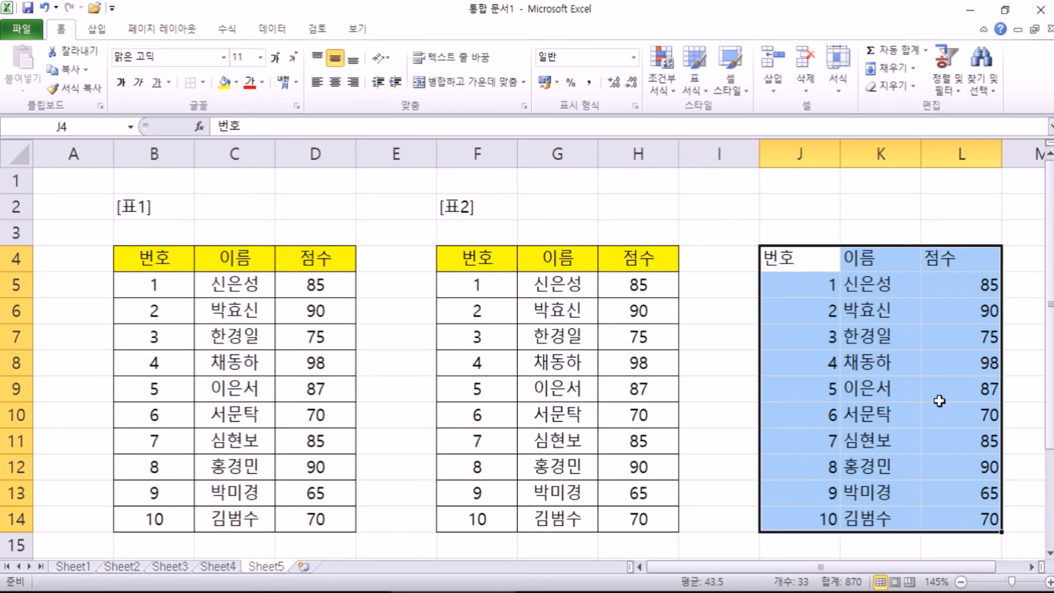
Undo the format clearing on the table copy in J4:L14 and clear its formatting again
key(ctrl+z)
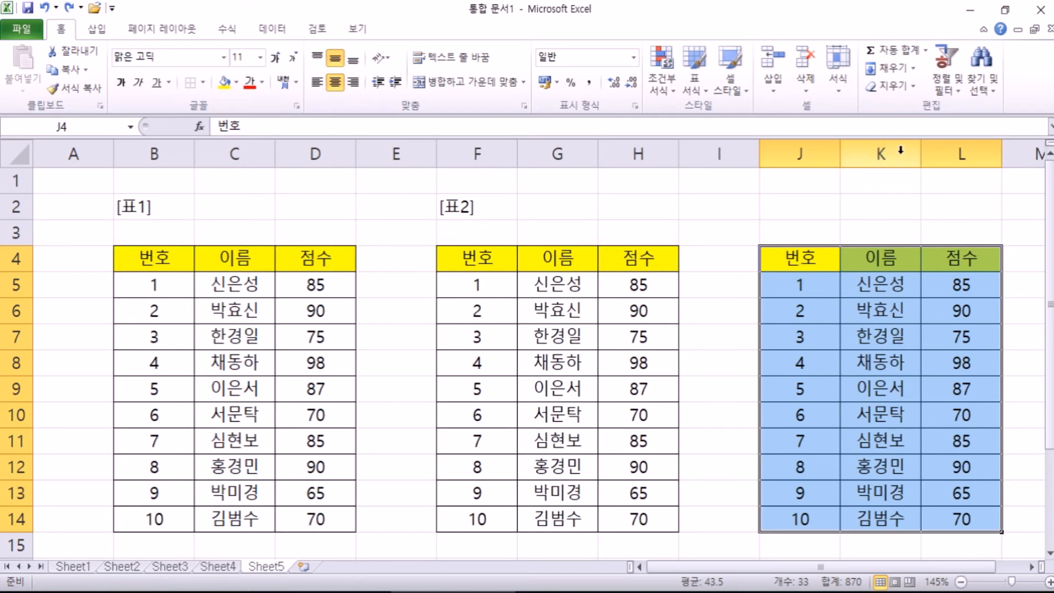
click(889, 85)
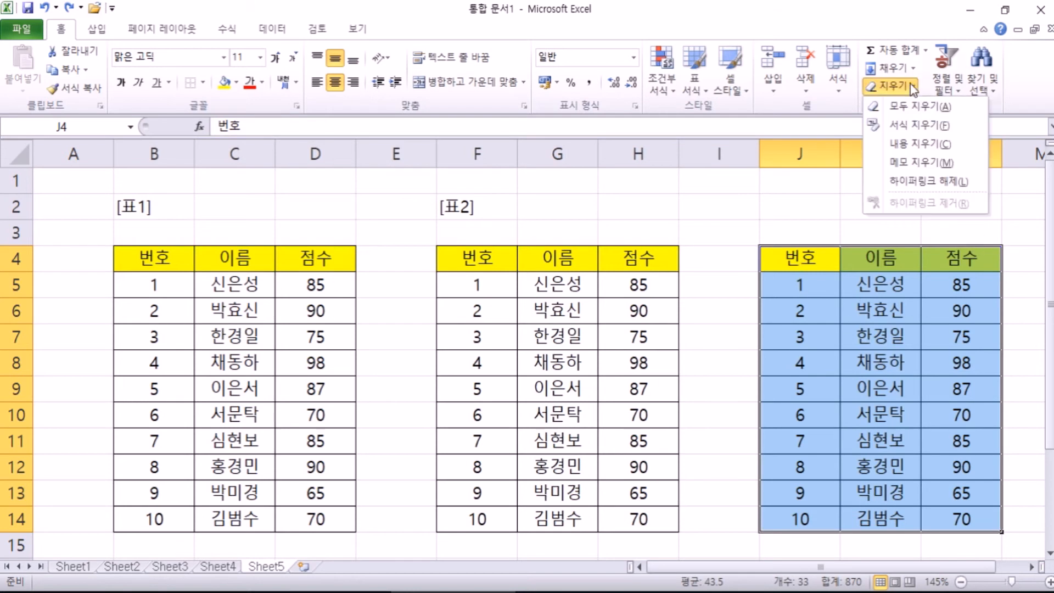
click(918, 125)
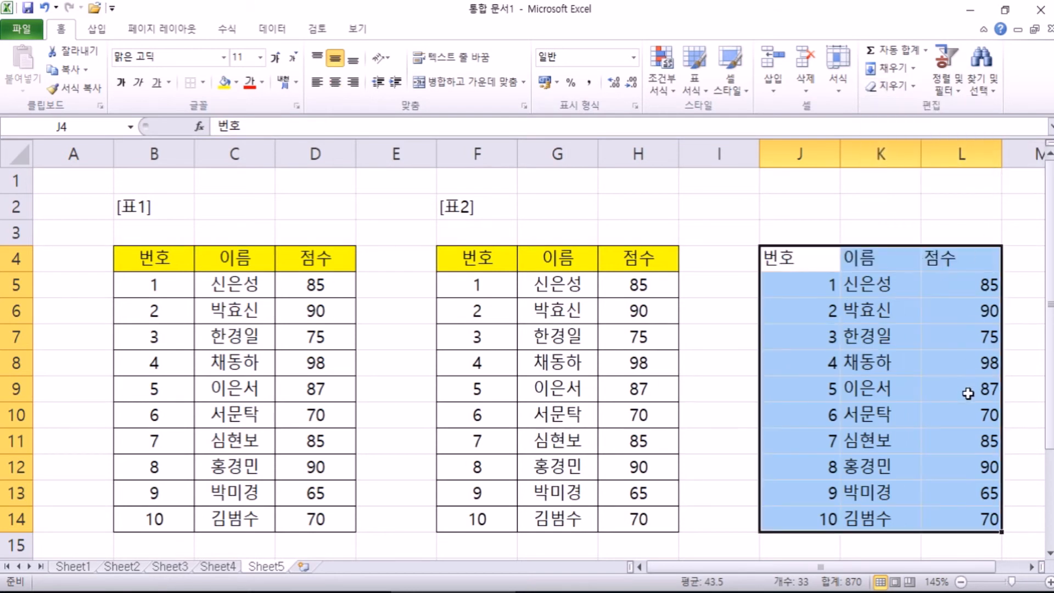
Clear everything, both contents and formatting, from the table copy in J4:L14 and deselect the range
click(907, 87)
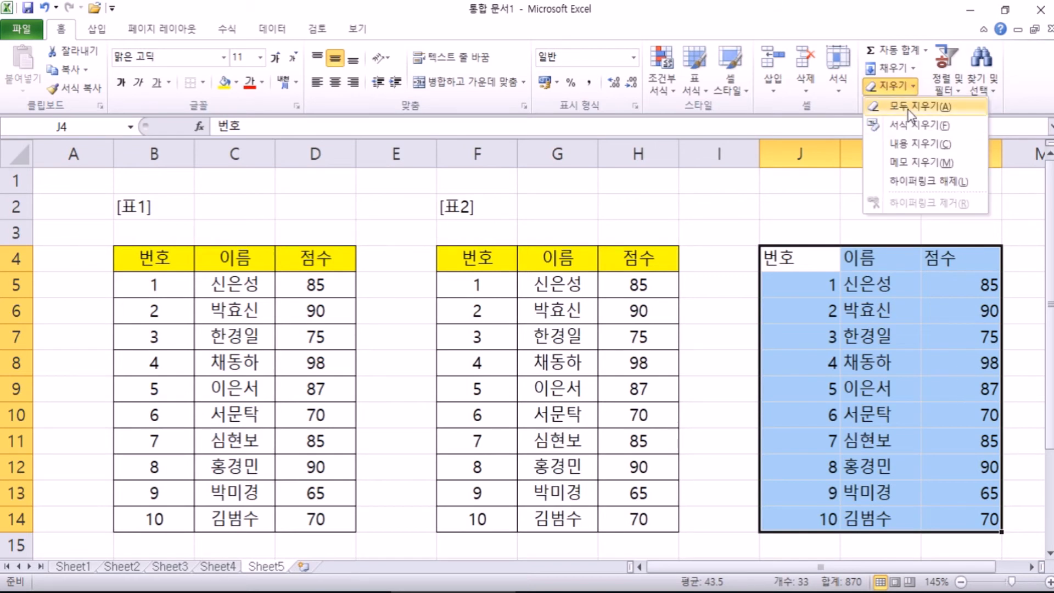
click(908, 110)
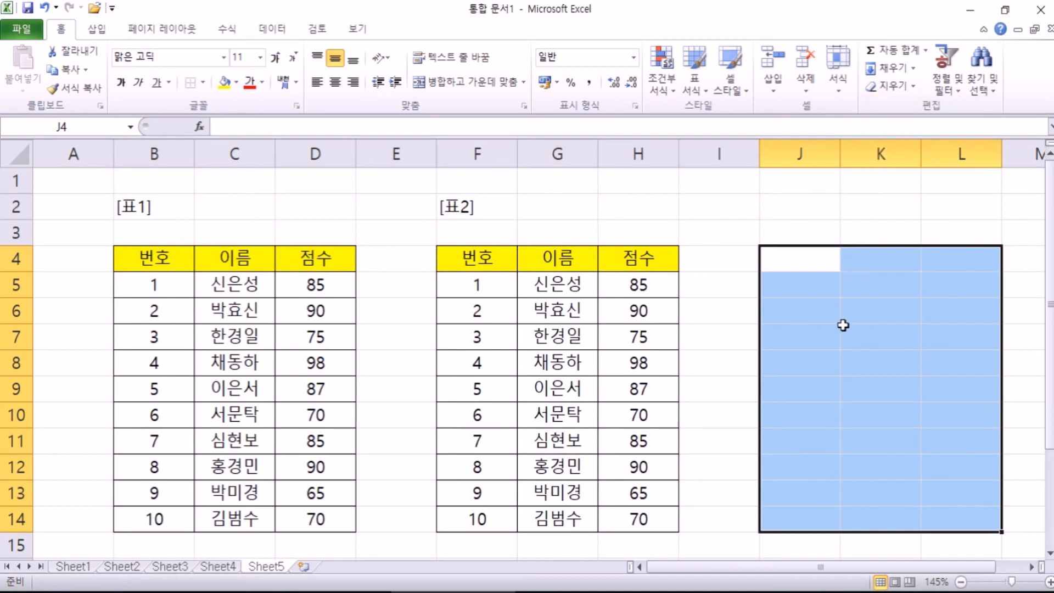
click(839, 363)
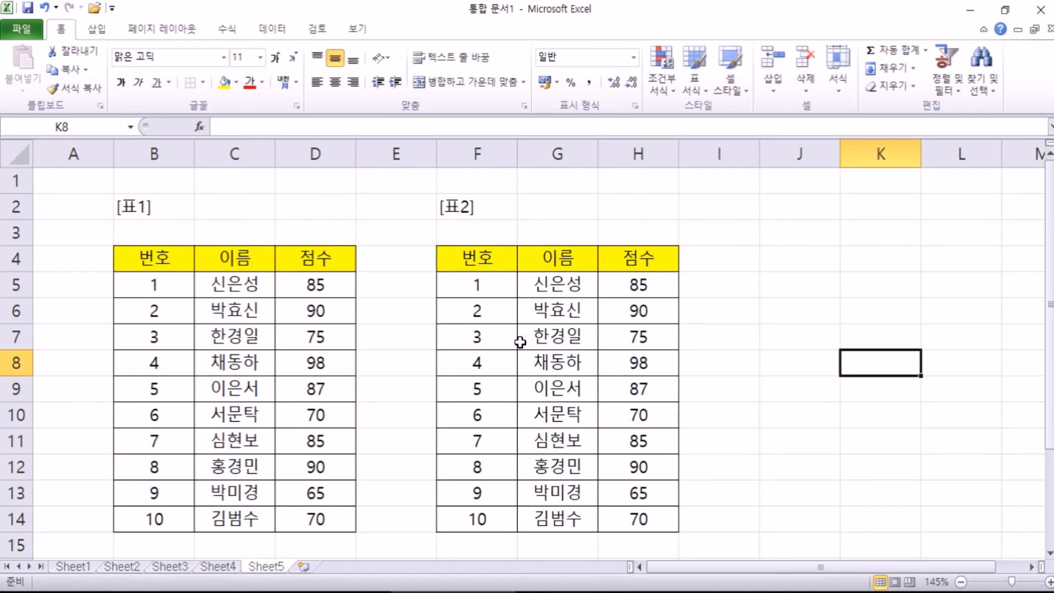
click(486, 269)
drag(156, 259, 317, 516)
click(462, 262)
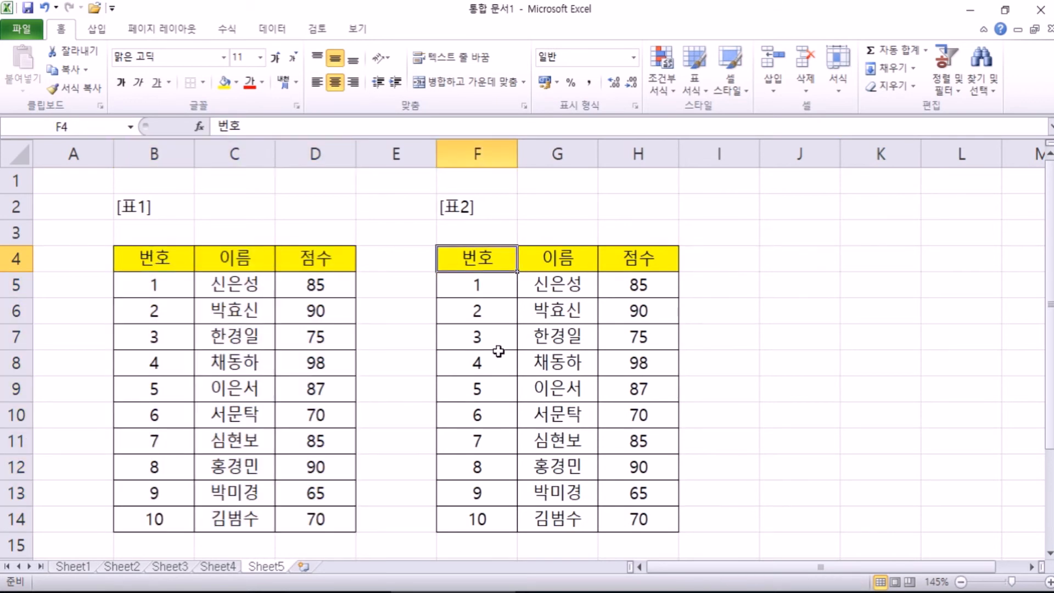
click(141, 204)
click(489, 212)
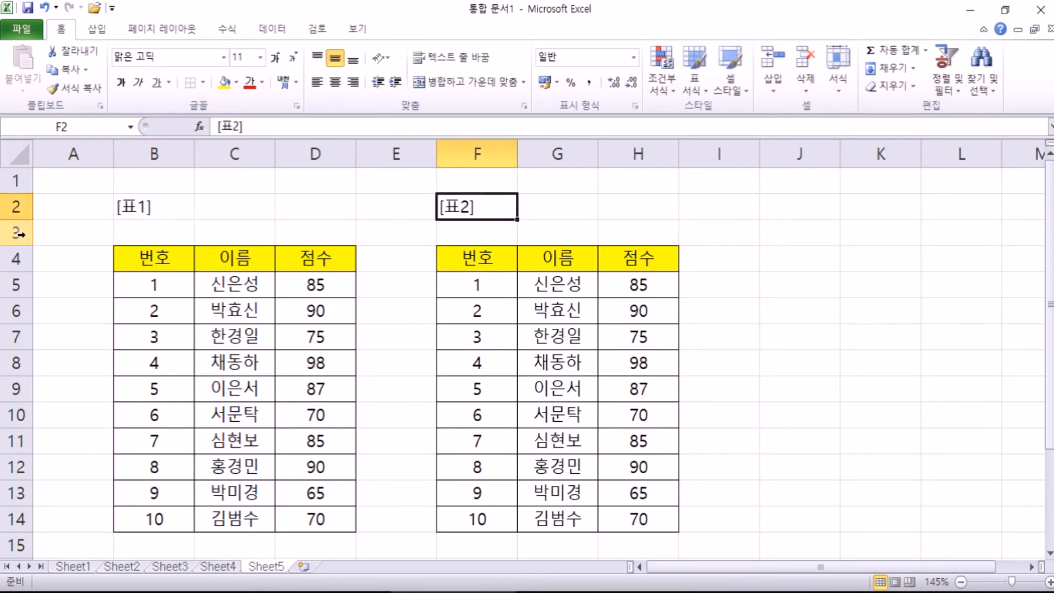
Delete the empty row 3 between the [표1] and [표2] labels and their tables
click(21, 233)
right_click(22, 233)
click(56, 364)
click(137, 334)
click(149, 211)
click(154, 235)
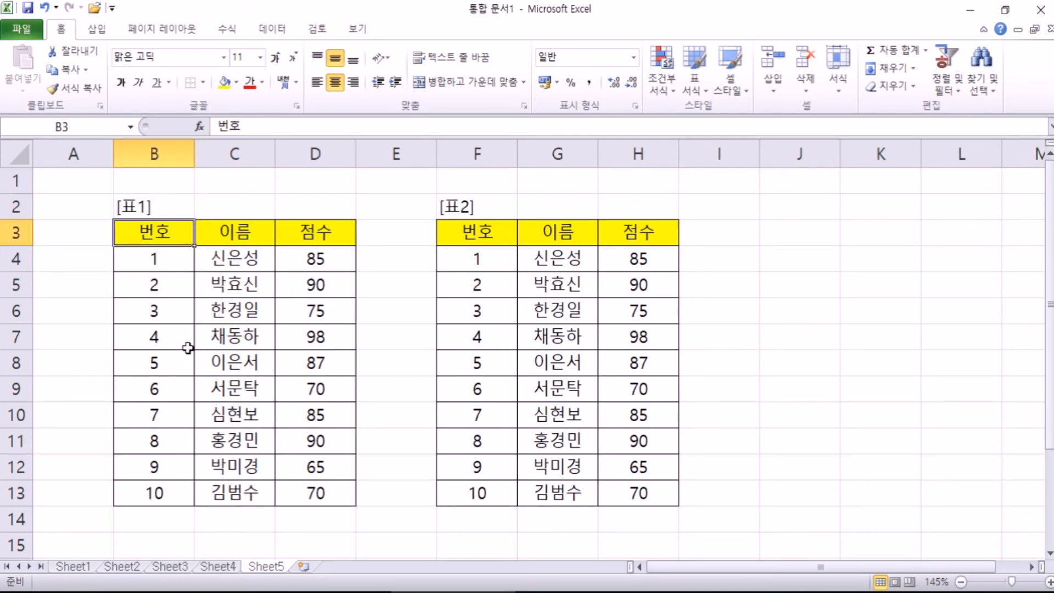
Insert an empty row above the table headers in row 3
click(13, 233)
right_click(14, 232)
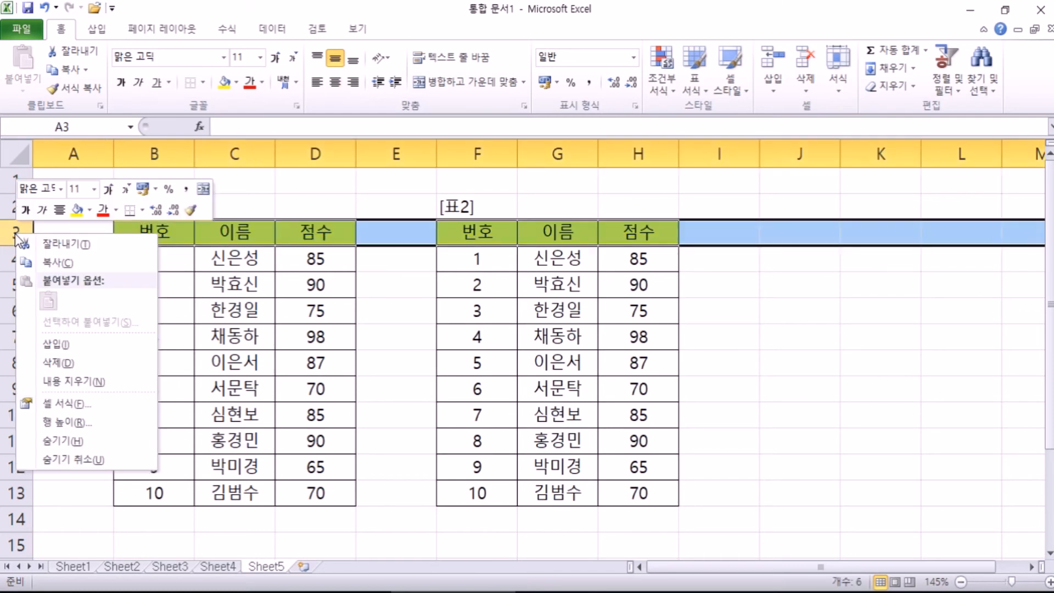
click(63, 345)
click(215, 358)
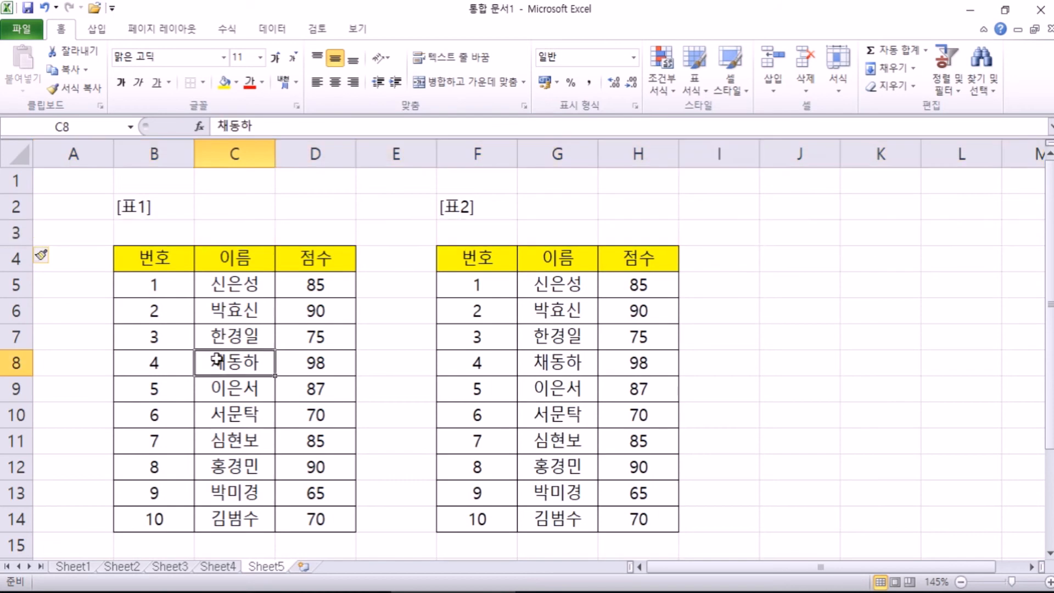
click(127, 205)
click(460, 204)
drag(478, 259, 666, 519)
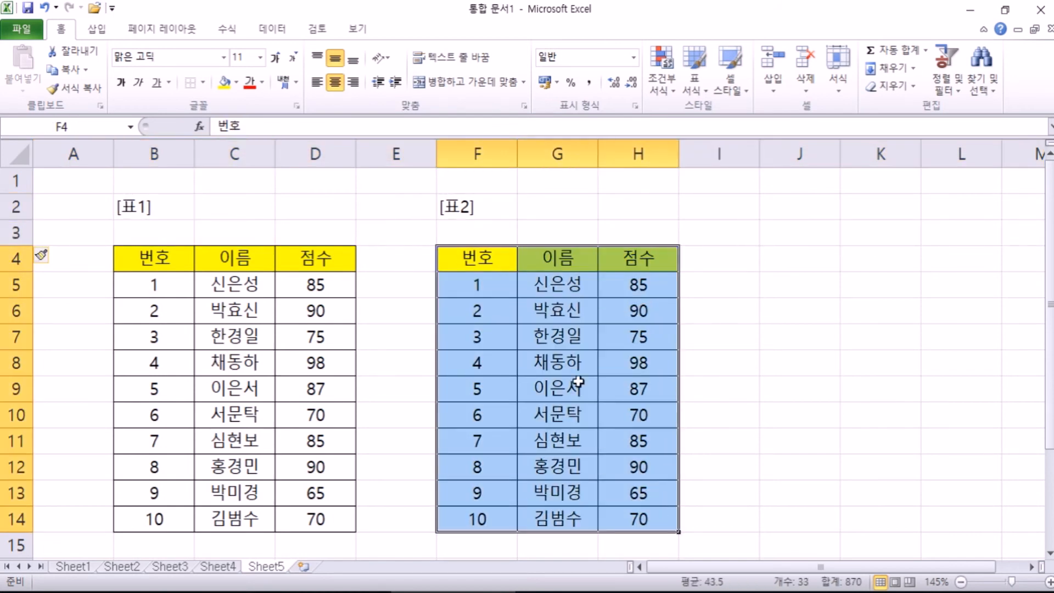
click(463, 233)
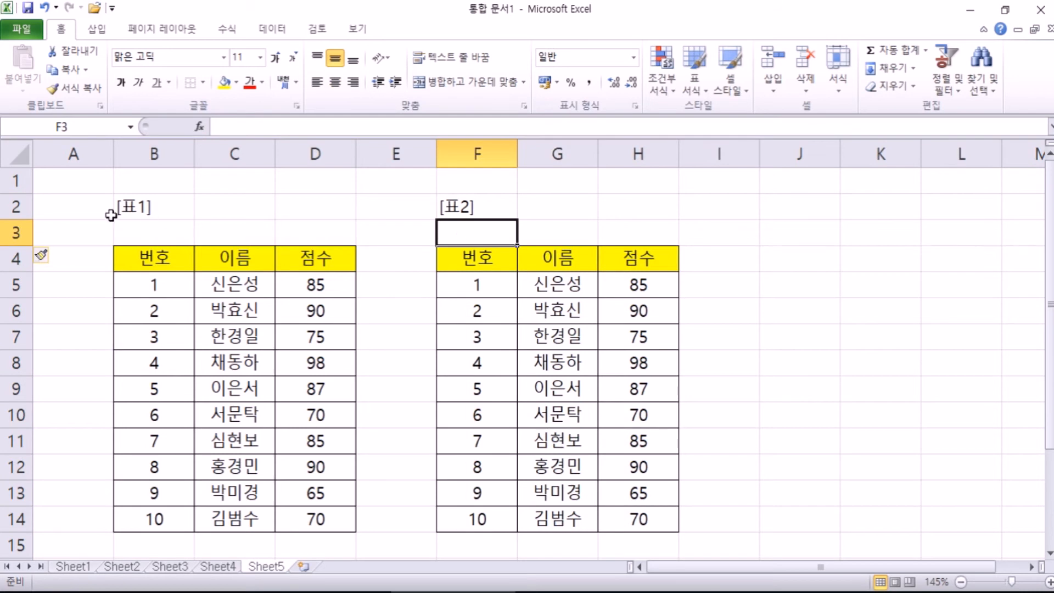
click(16, 205)
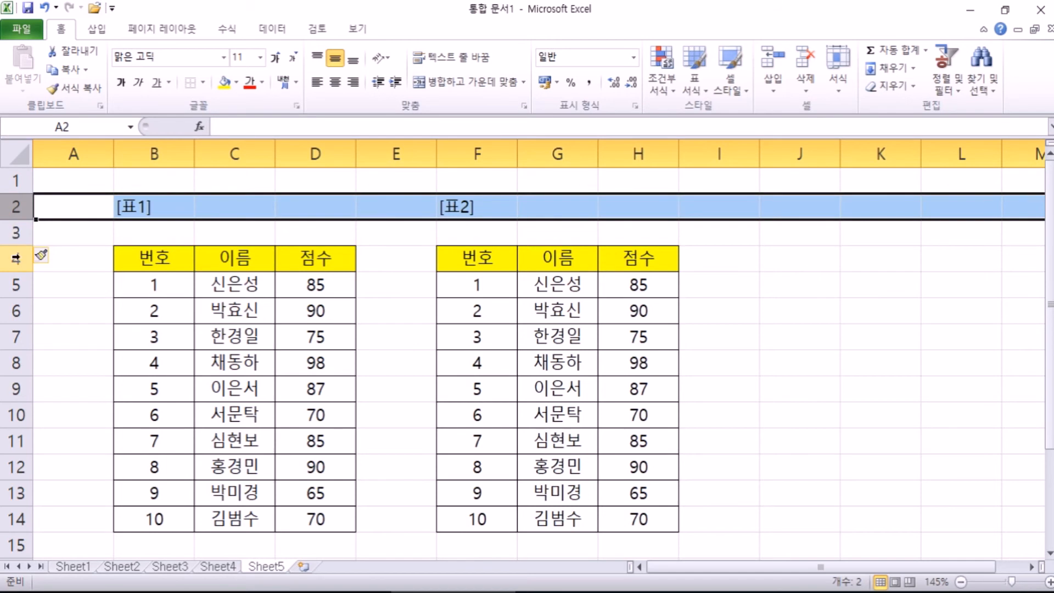
drag(13, 258, 13, 493)
click(11, 211)
click(12, 232)
click(134, 233)
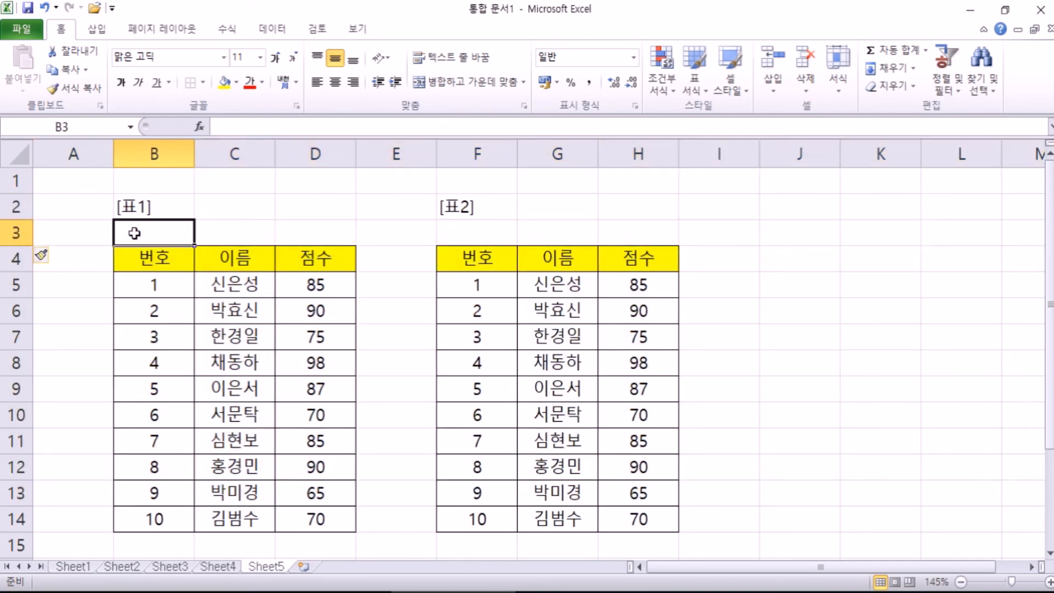
click(155, 267)
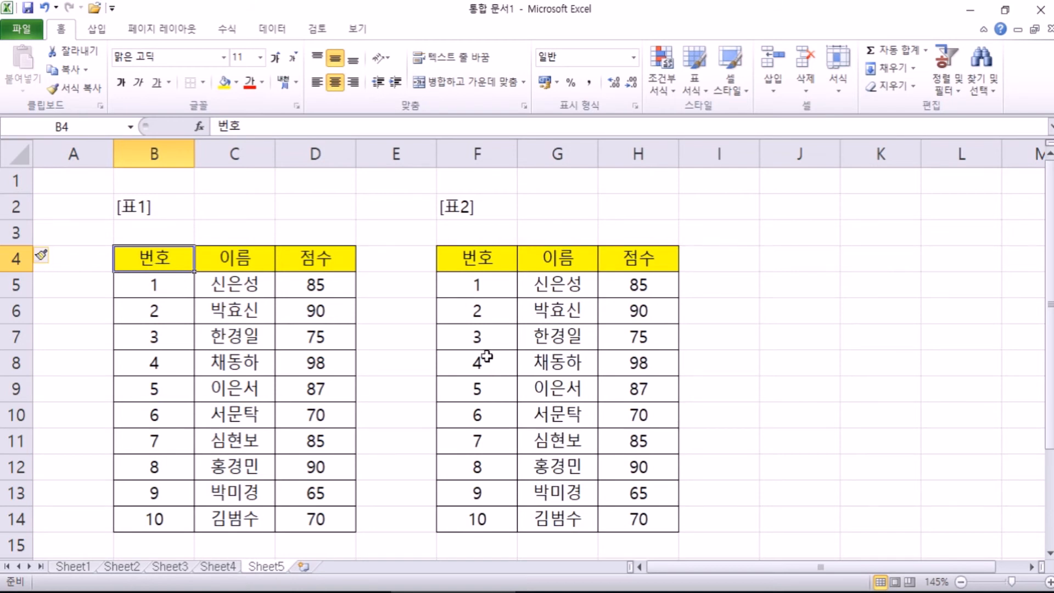
scroll(148, 420, down, 1)
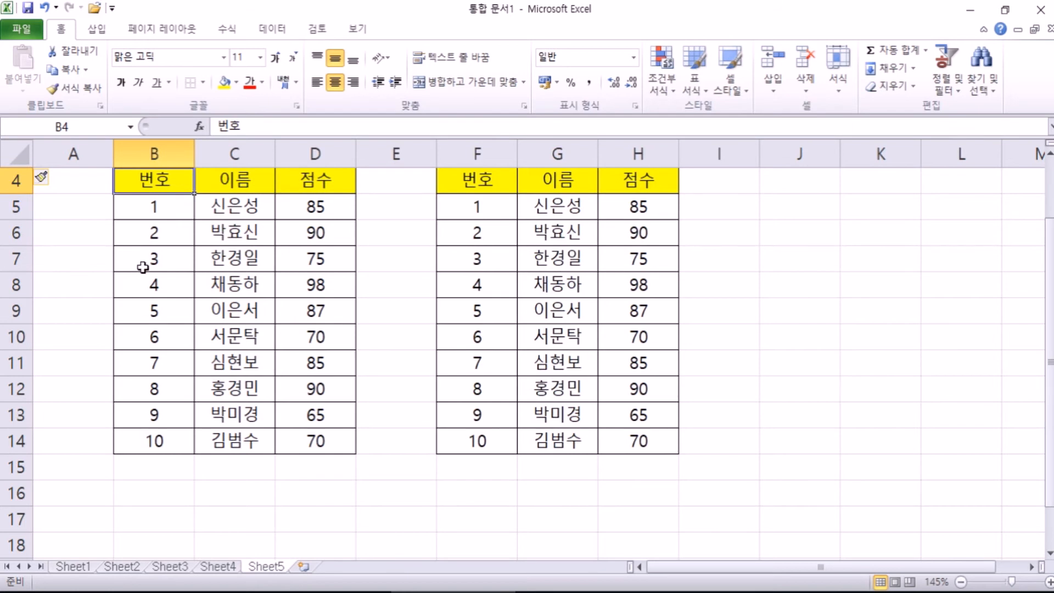
drag(143, 267, 337, 316)
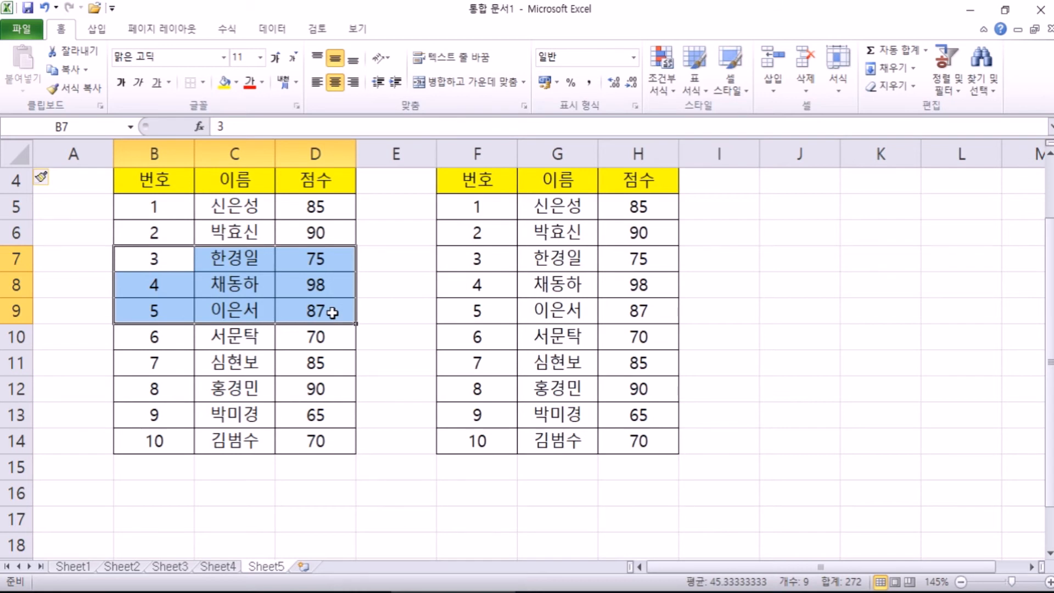
Undo the last row insertion above the table headers and select cell B3
scroll(350, 296, up, 1)
click(165, 236)
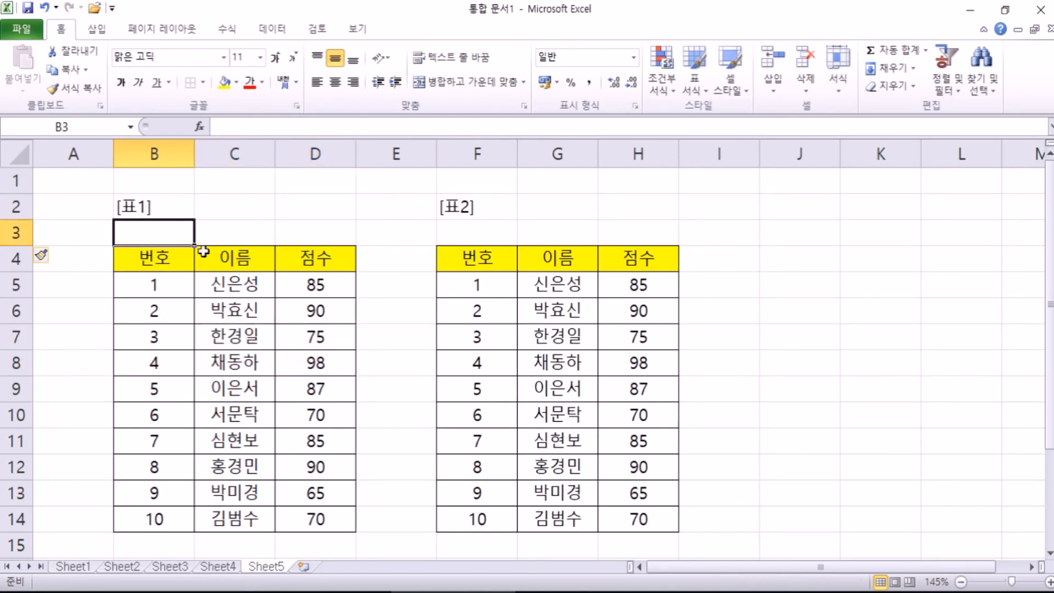
key(ctrl+z)
click(142, 232)
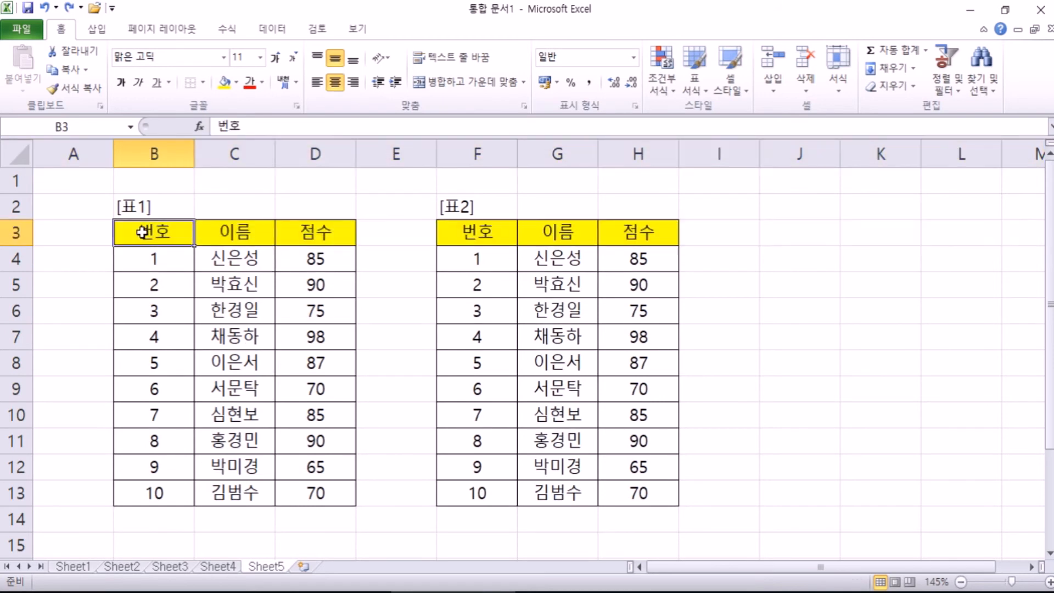
Insert a single cell at B3 with the existing cells shifted down, and undo the insertion
right_click(144, 233)
click(201, 352)
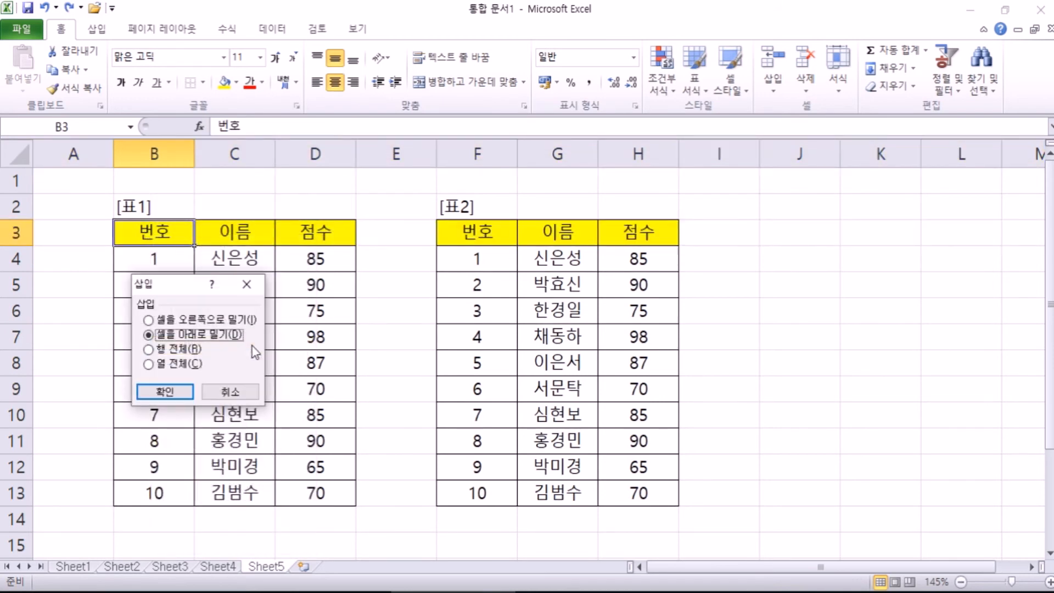
click(165, 391)
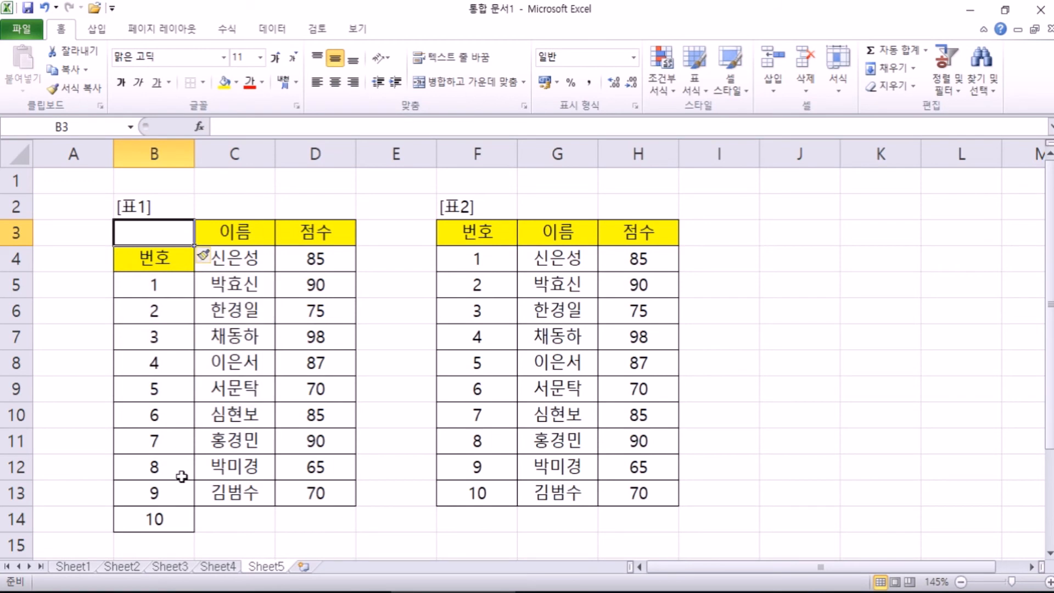
key(ctrl+z)
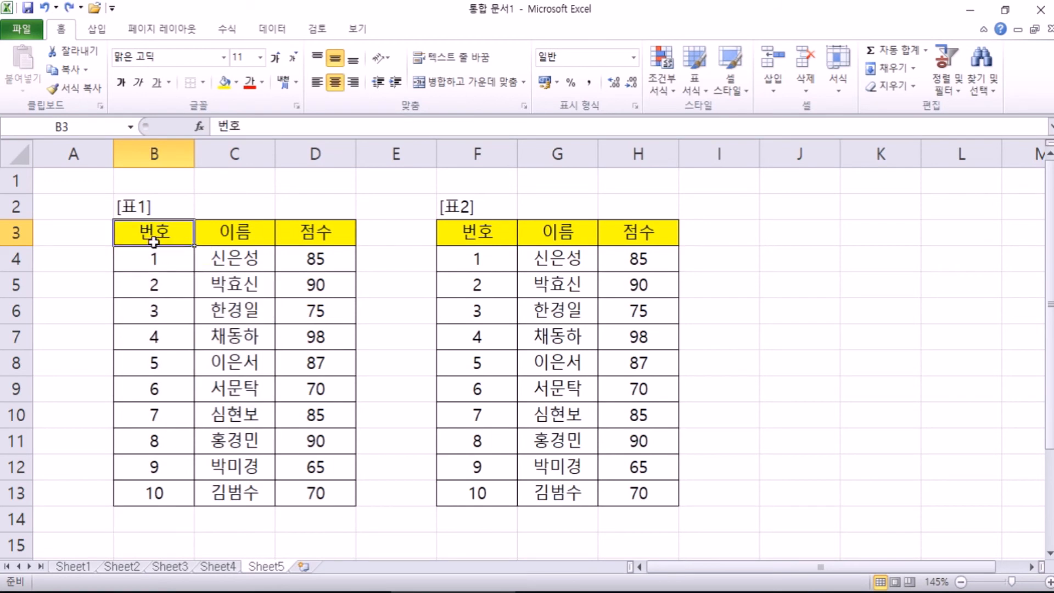
right_click(154, 239)
click(10, 231)
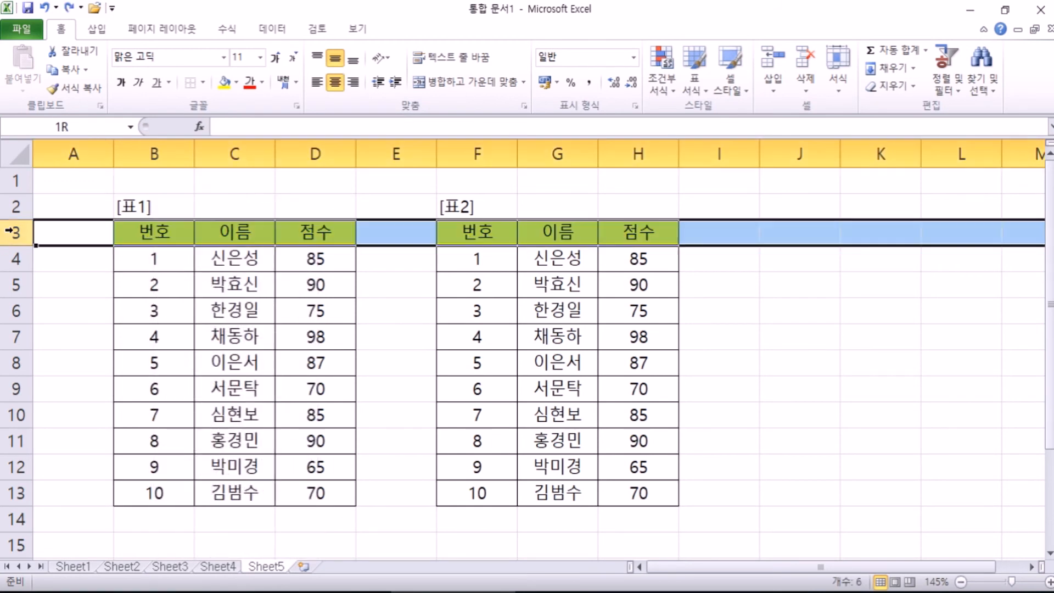
right_click(154, 236)
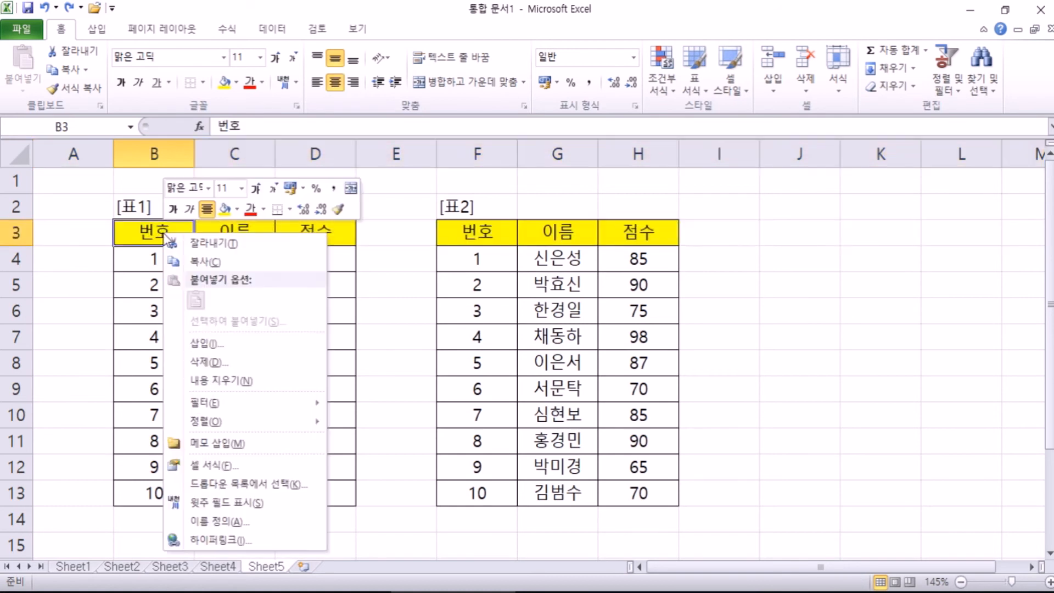
click(205, 344)
click(166, 343)
drag(177, 277, 460, 183)
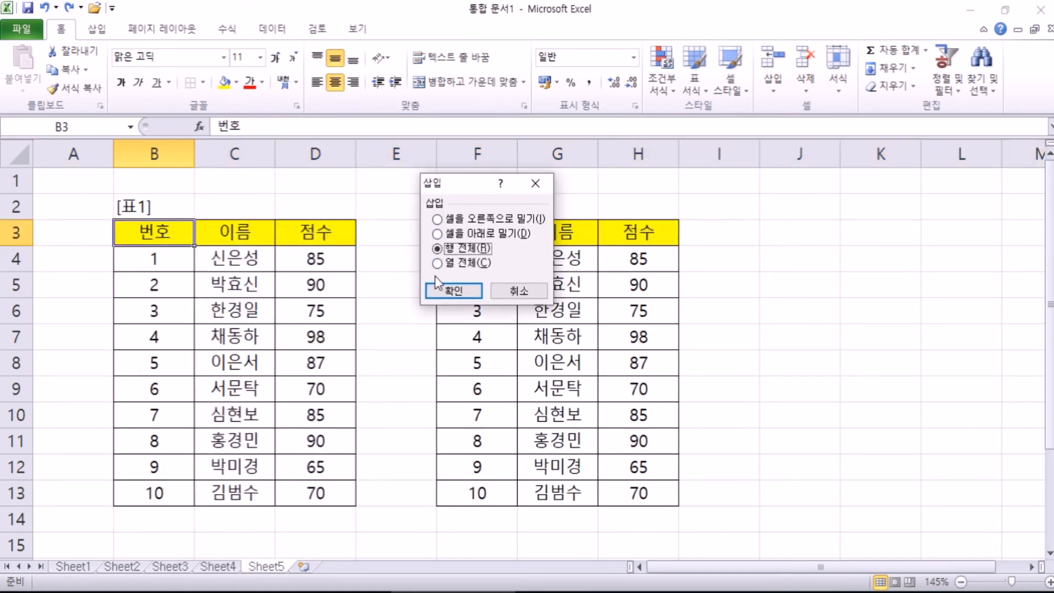
key(Escape)
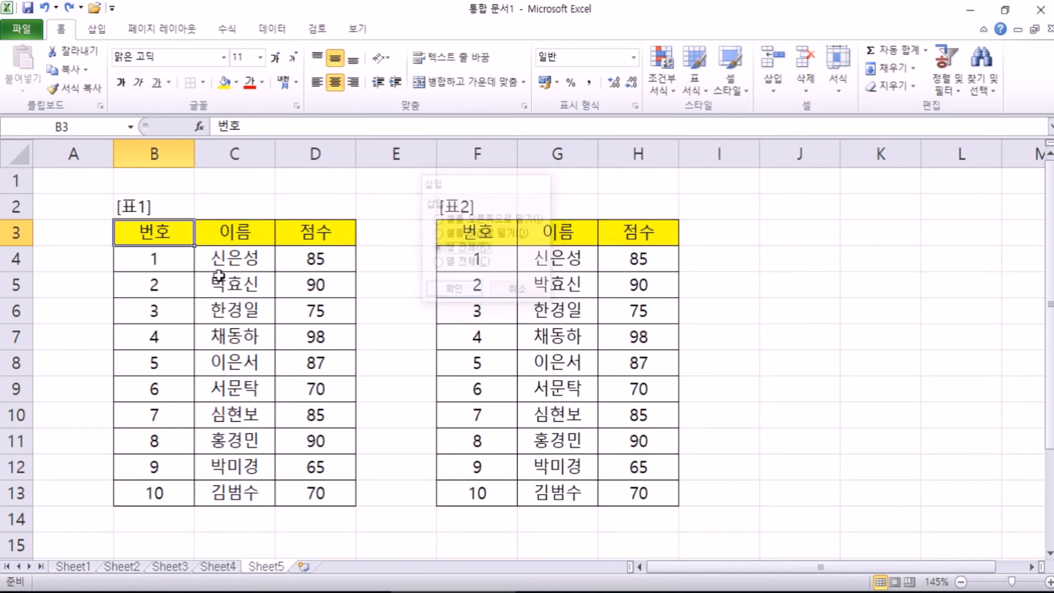
Insert cells at B3 using the entire row option (행 전체), and undo the insertion
right_click(148, 233)
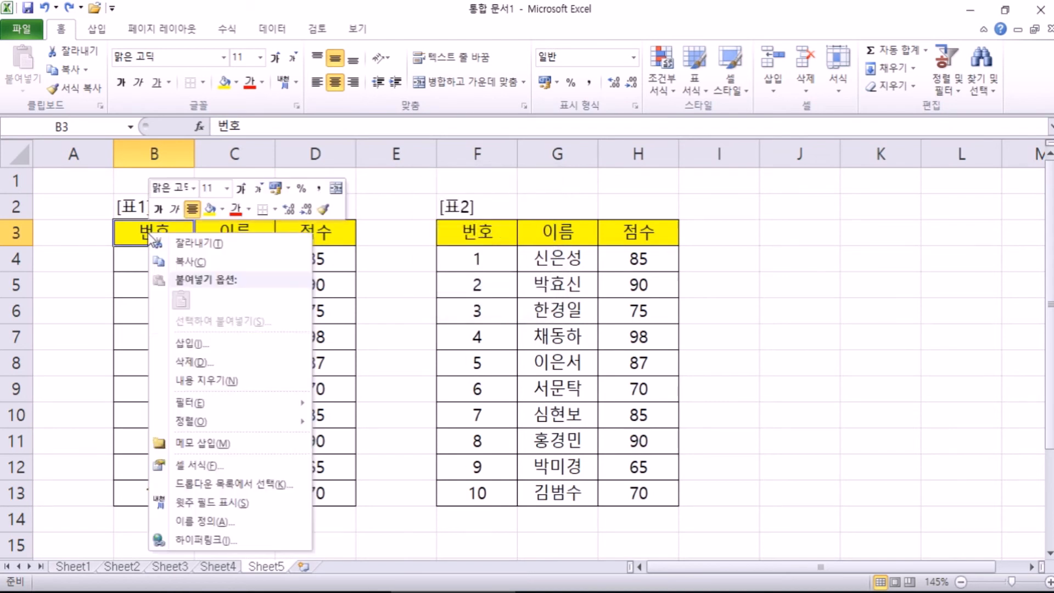
click(175, 346)
drag(156, 281, 394, 167)
click(380, 229)
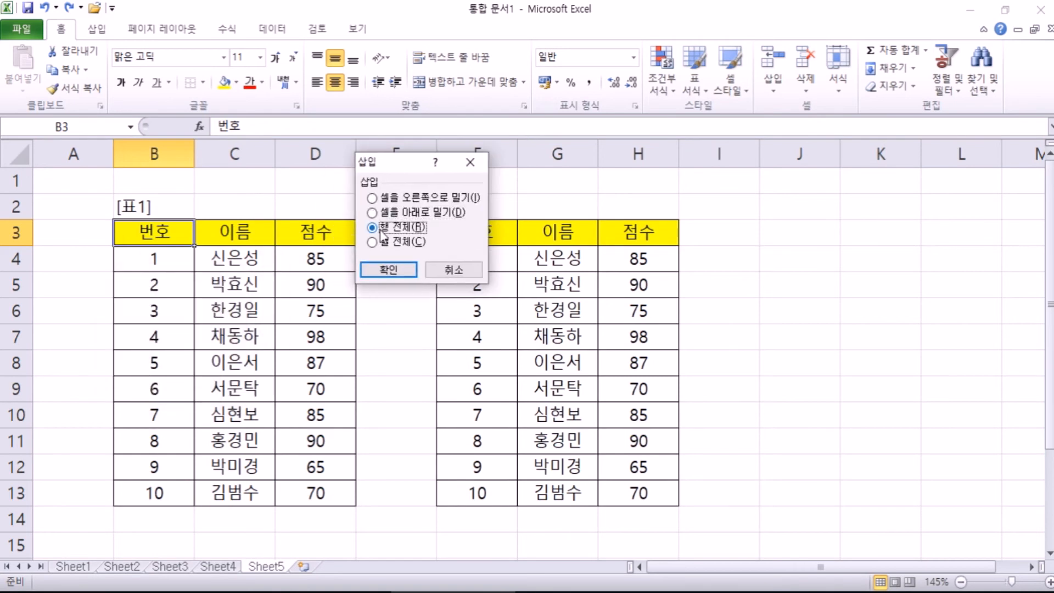
click(385, 268)
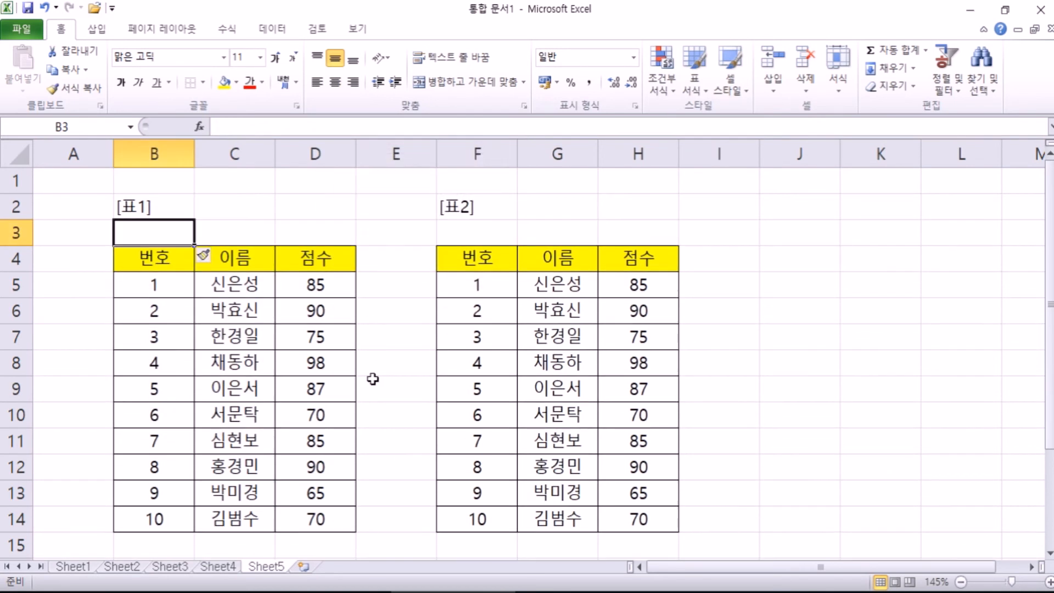
key(ctrl+z)
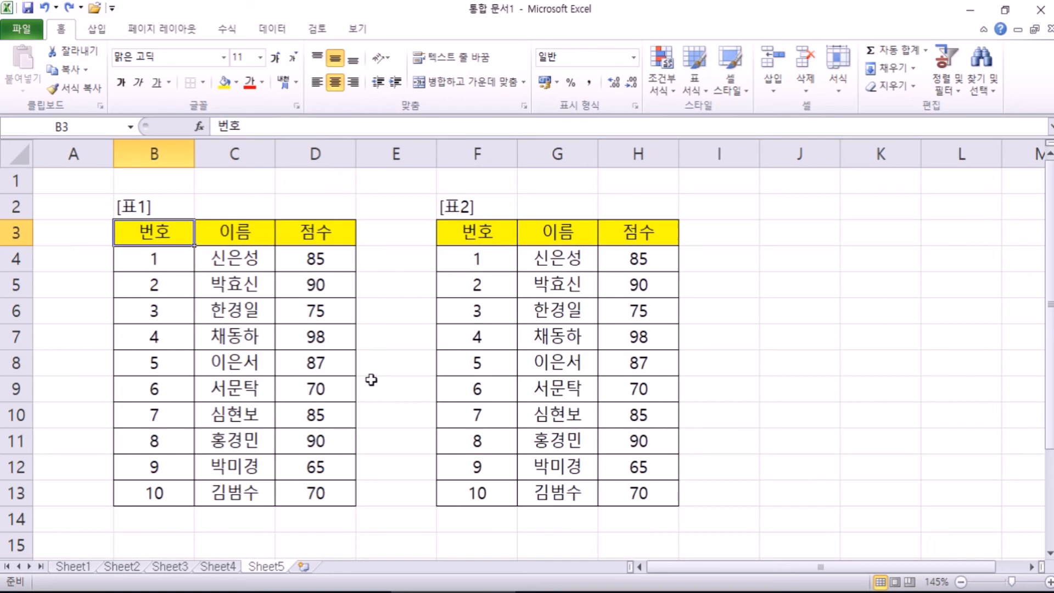
Insert a whole empty row at row 3 above the table headers and delete that row again
click(10, 232)
right_click(18, 232)
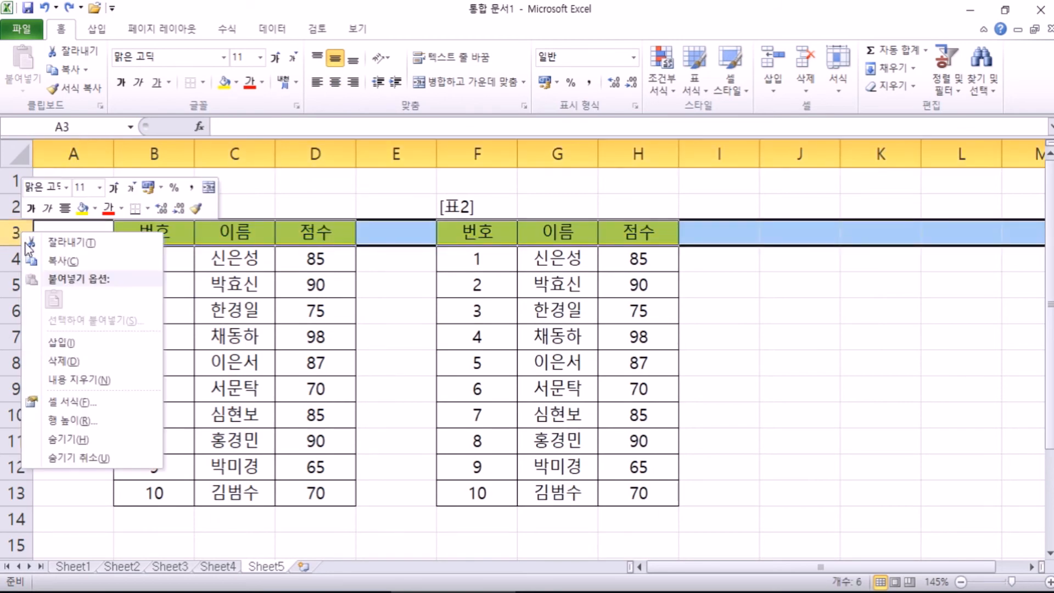
click(74, 343)
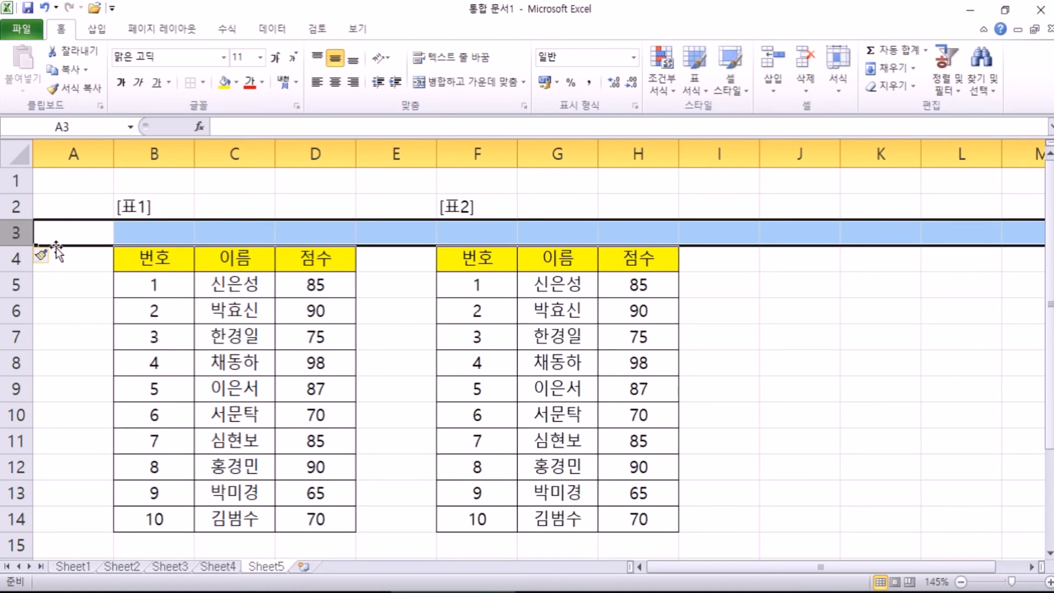
click(305, 314)
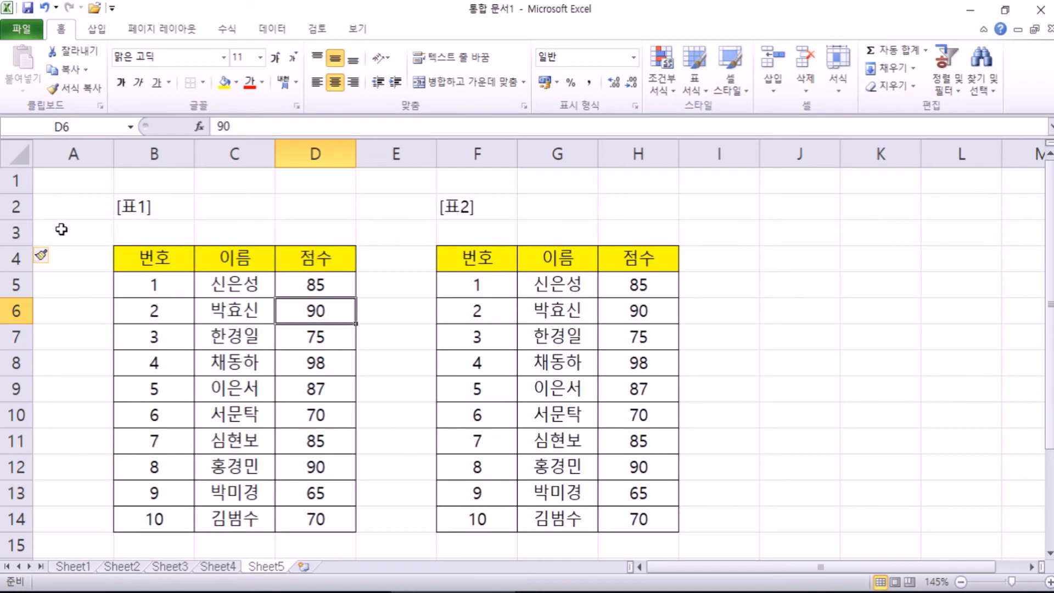
right_click(6, 232)
click(44, 363)
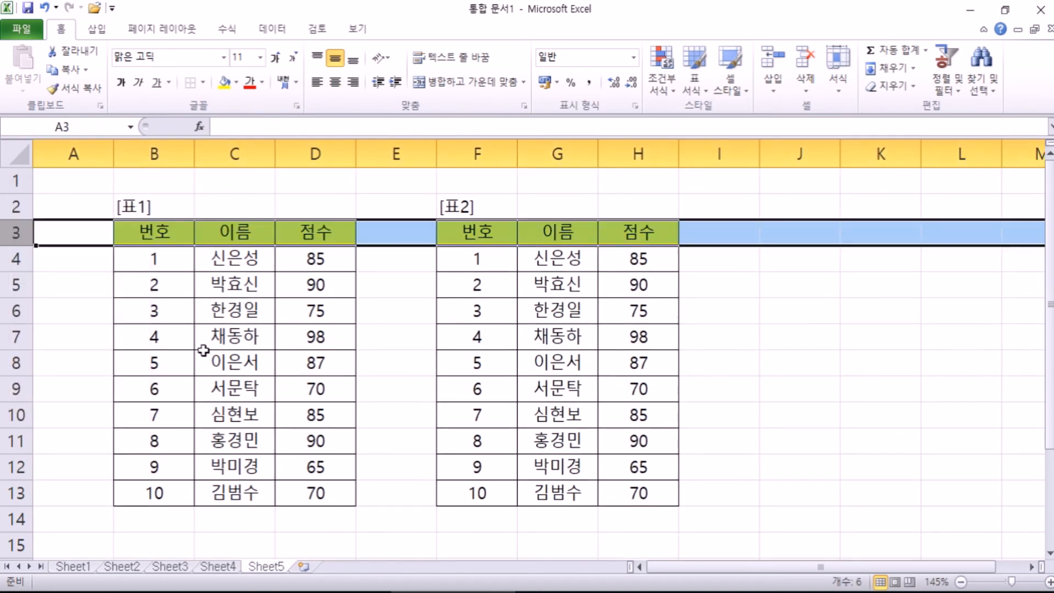
Insert four empty rows at rows 3 to 6, above the headers of both tables
drag(16, 232, 17, 321)
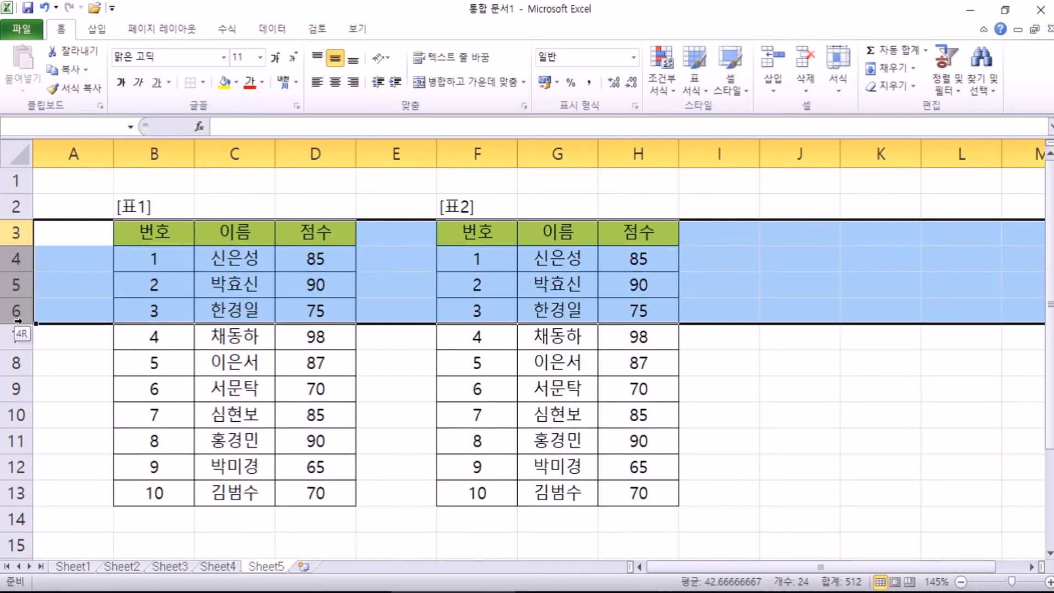
right_click(19, 236)
click(54, 341)
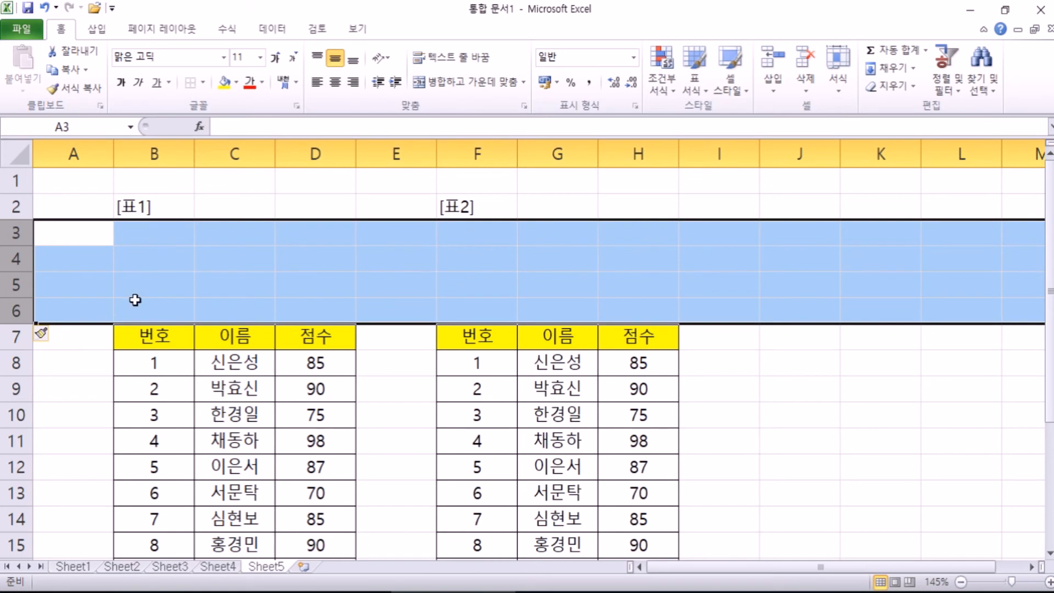
Delete the empty rows 3 to 5 above the table headers
drag(17, 233, 17, 284)
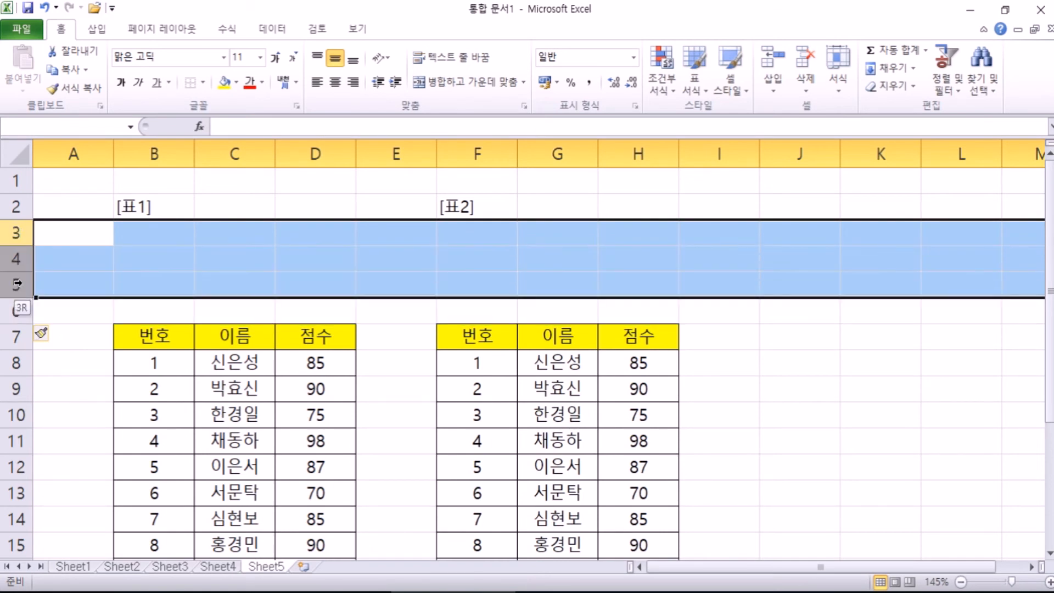
right_click(82, 250)
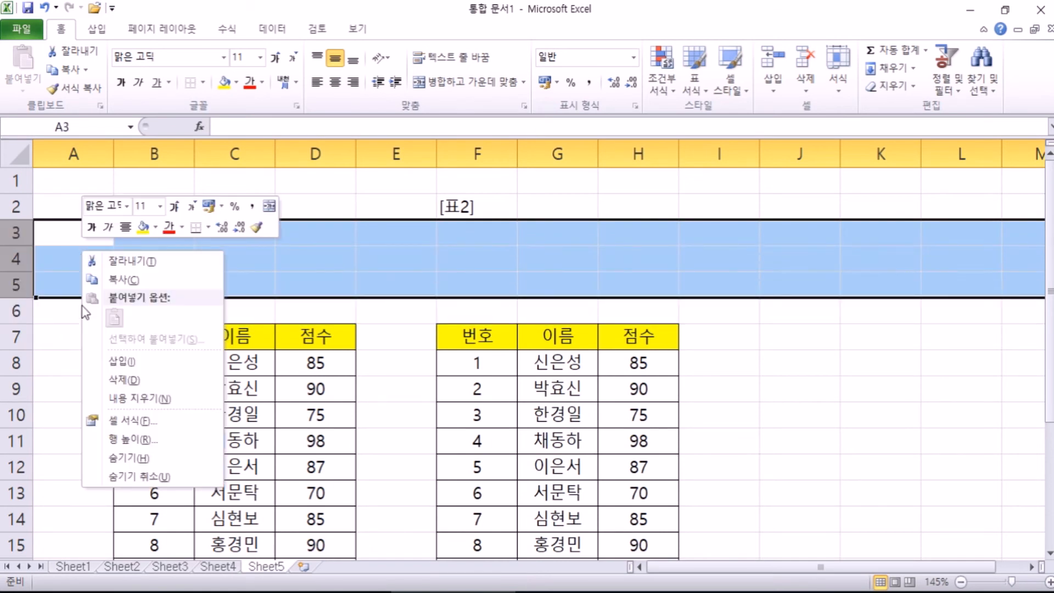
click(110, 362)
drag(16, 233, 21, 281)
drag(77, 241, 568, 299)
drag(10, 232, 49, 275)
scroll(348, 269, down, 4)
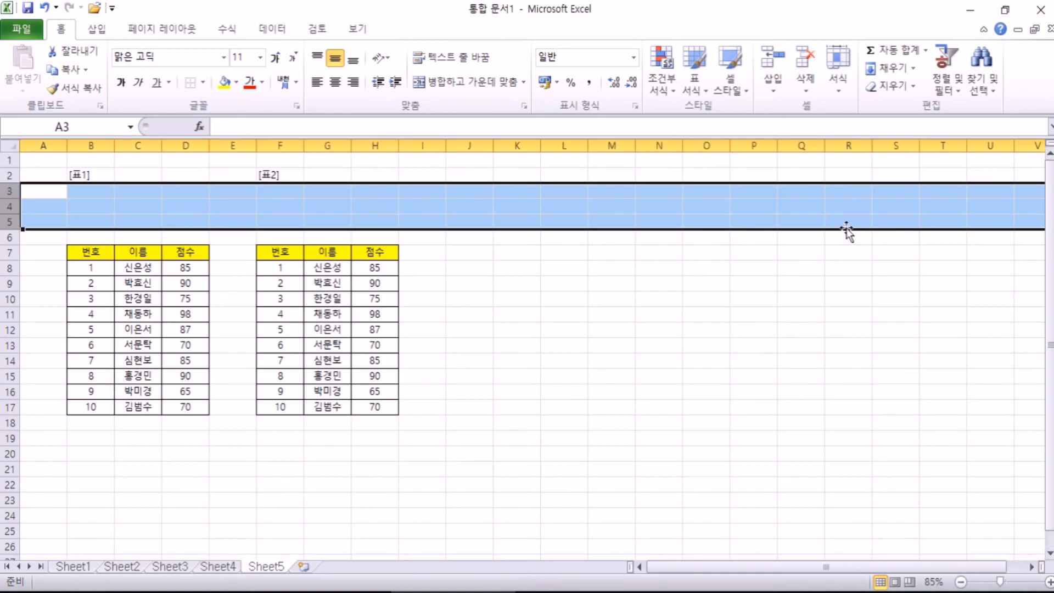
scroll(251, 254, up, 4)
scroll(169, 245, up, 1)
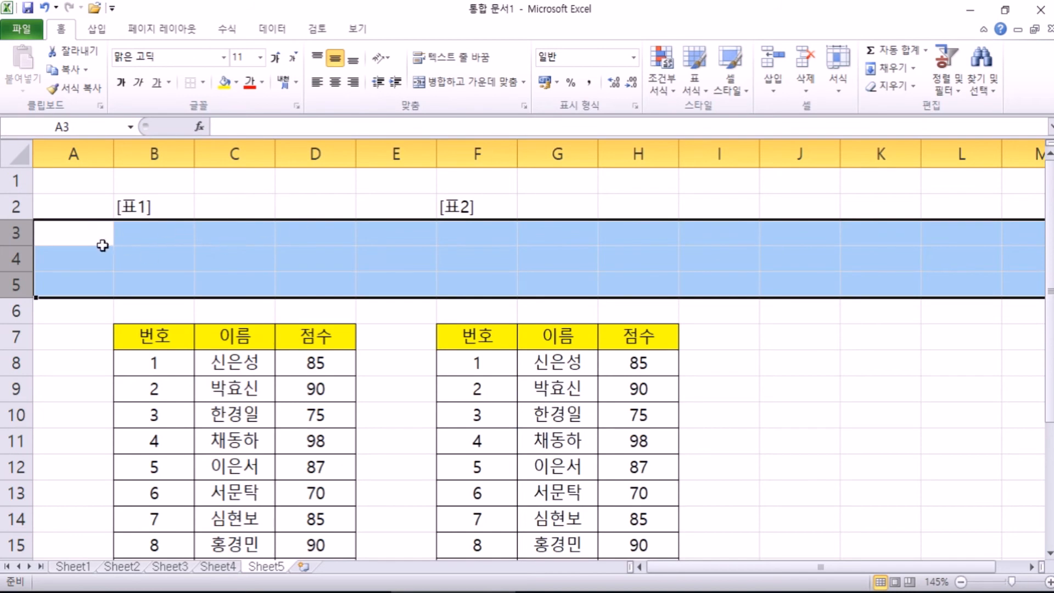
right_click(145, 233)
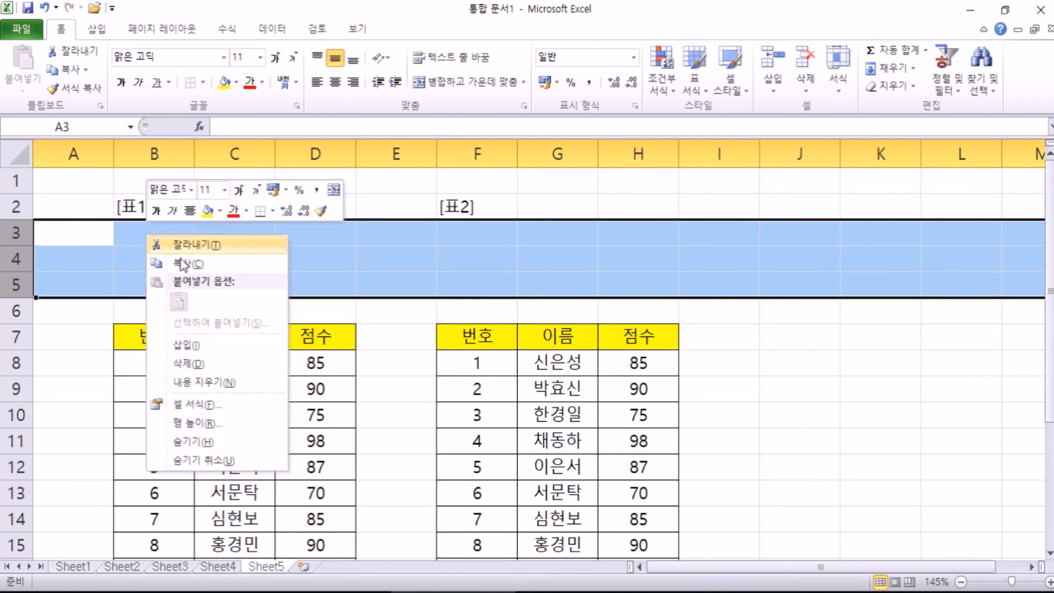
click(187, 364)
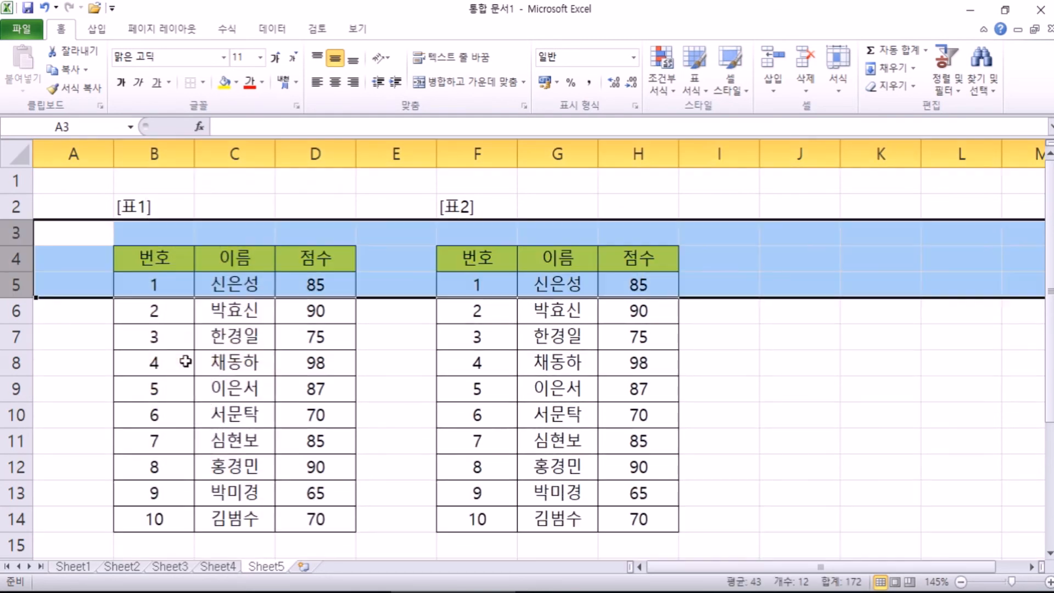
click(168, 329)
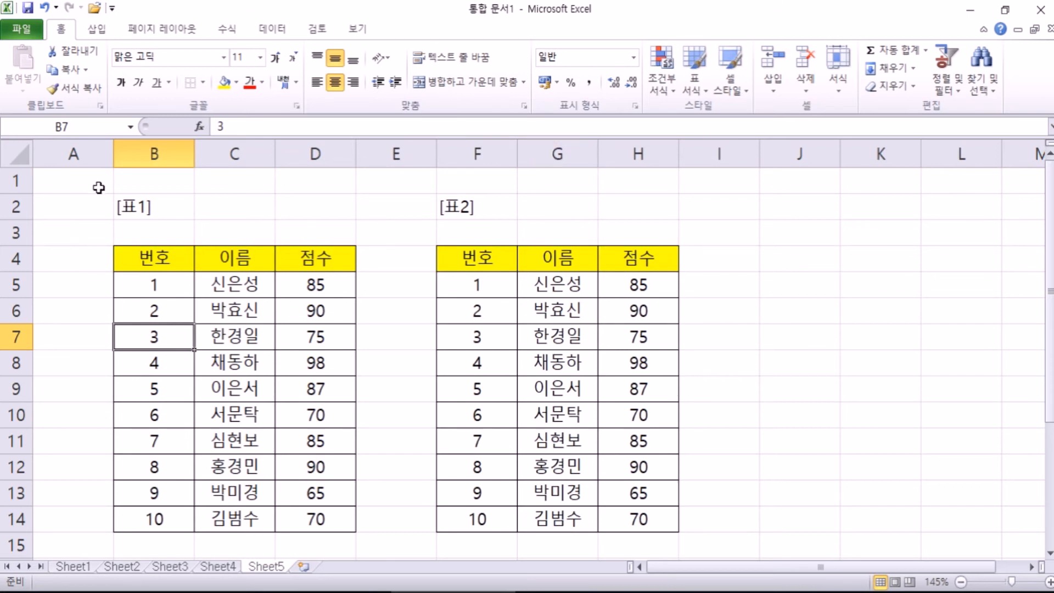
click(765, 309)
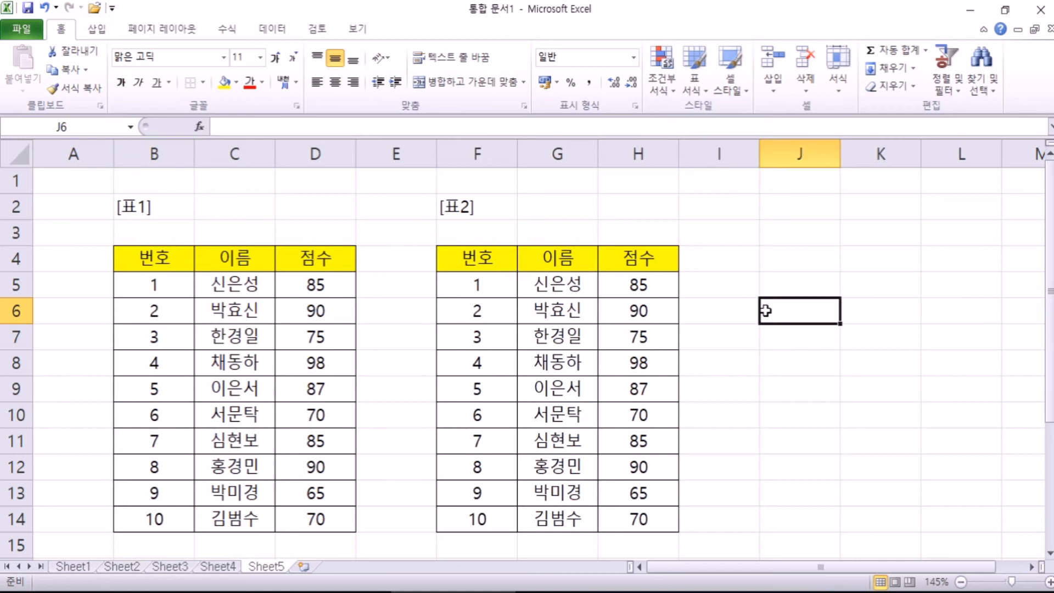
click(802, 282)
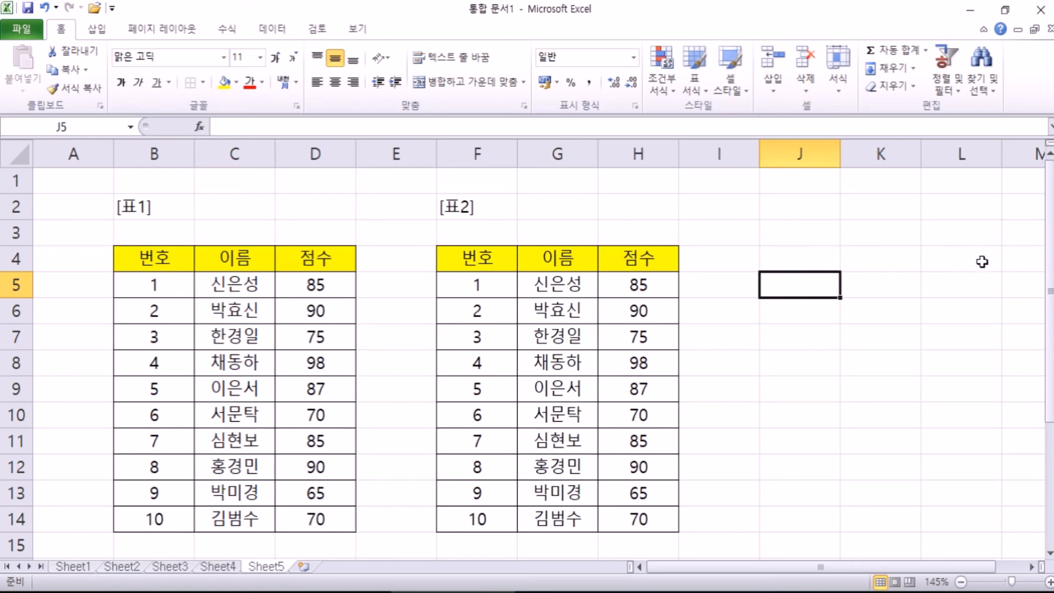
click(837, 230)
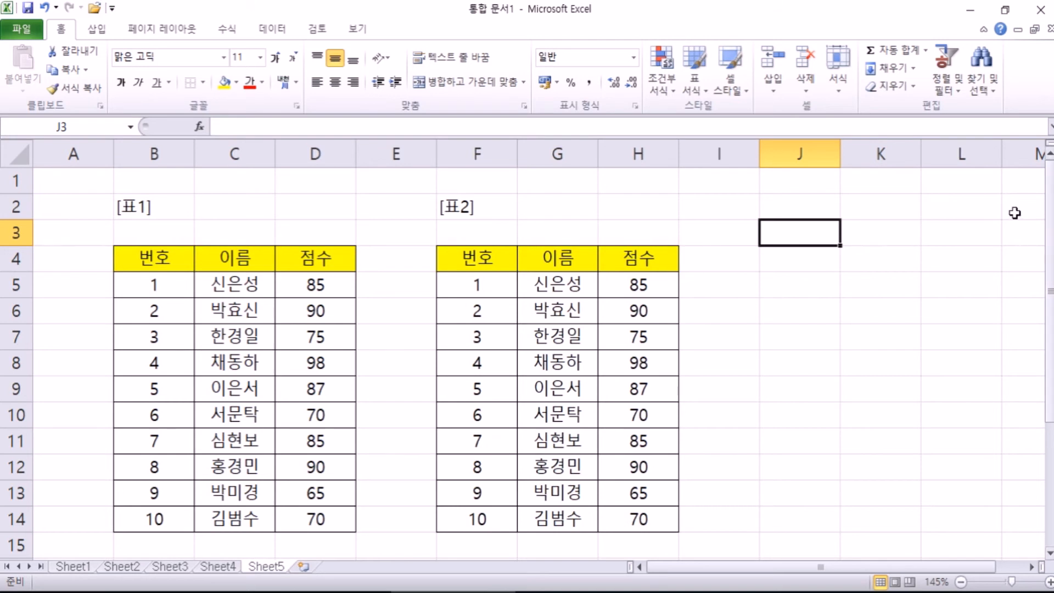
mouse_move(1050, 227)
mouse_down()
mouse_move(1050, 270)
mouse_move(1049, 220)
mouse_up()
click(80, 154)
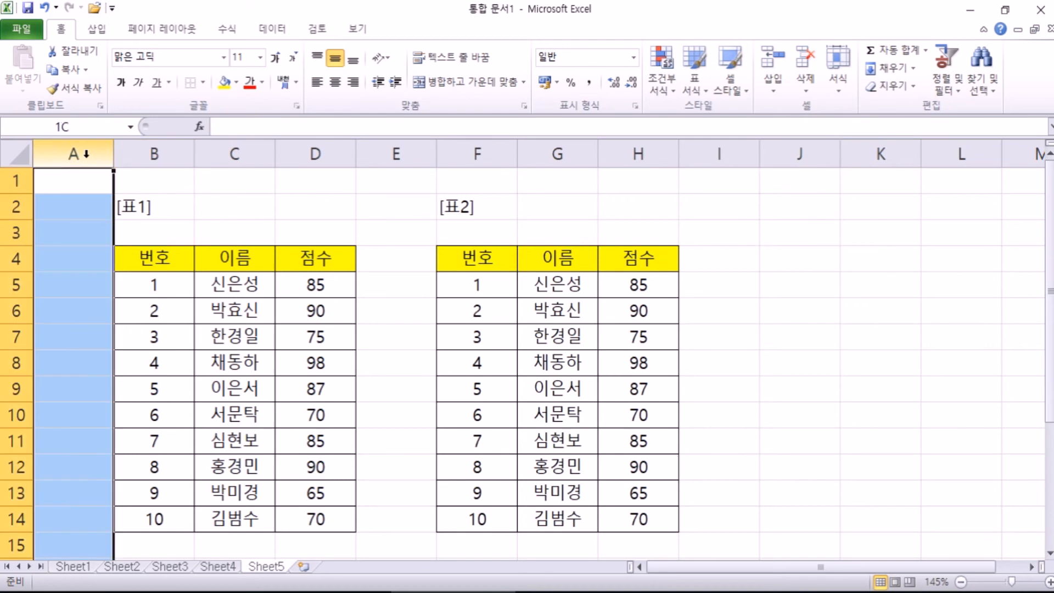
click(304, 217)
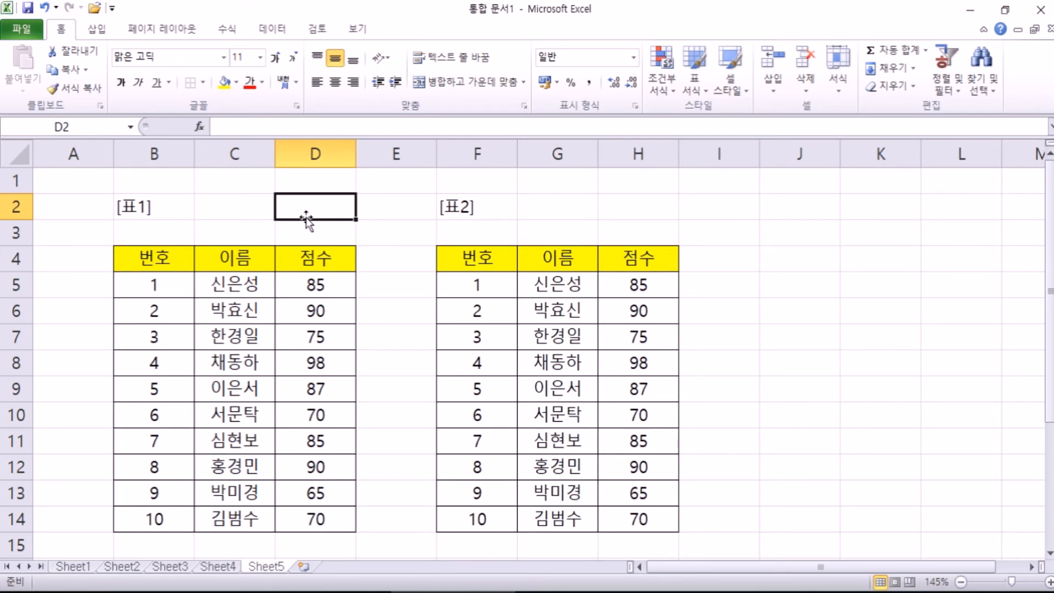
Clear the contents of B7:D9 in the first table, and undo the clearing
drag(144, 337, 348, 385)
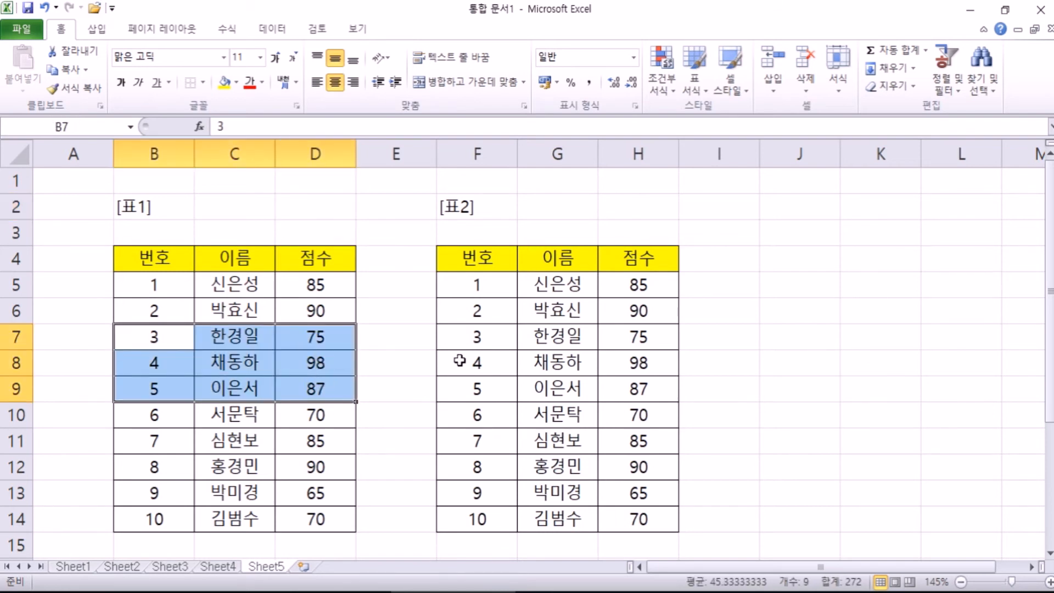
scroll(460, 360, down, 1)
drag(154, 259, 321, 301)
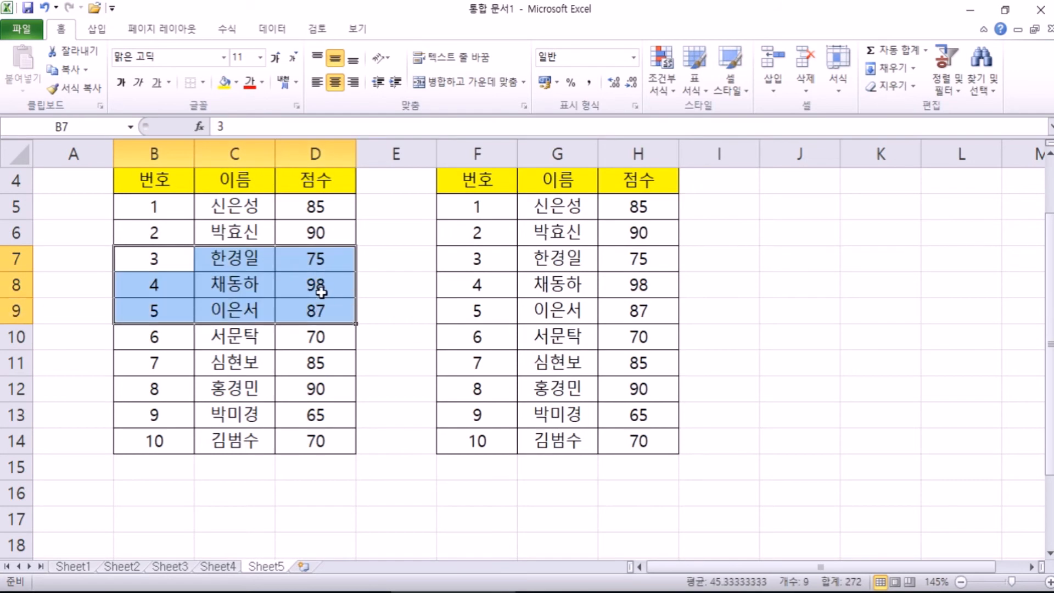
key(Delete)
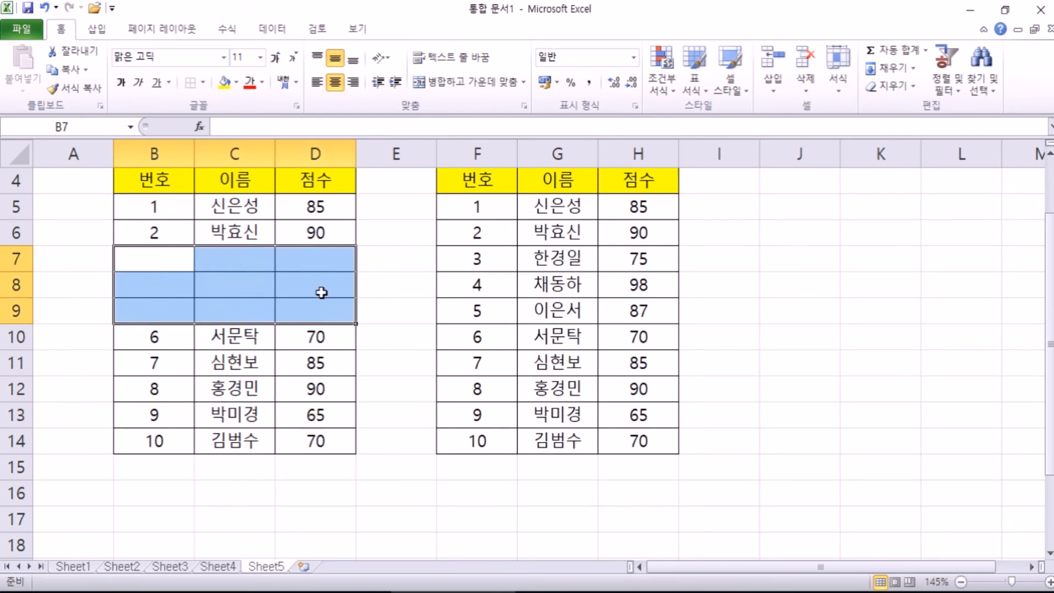
click(46, 8)
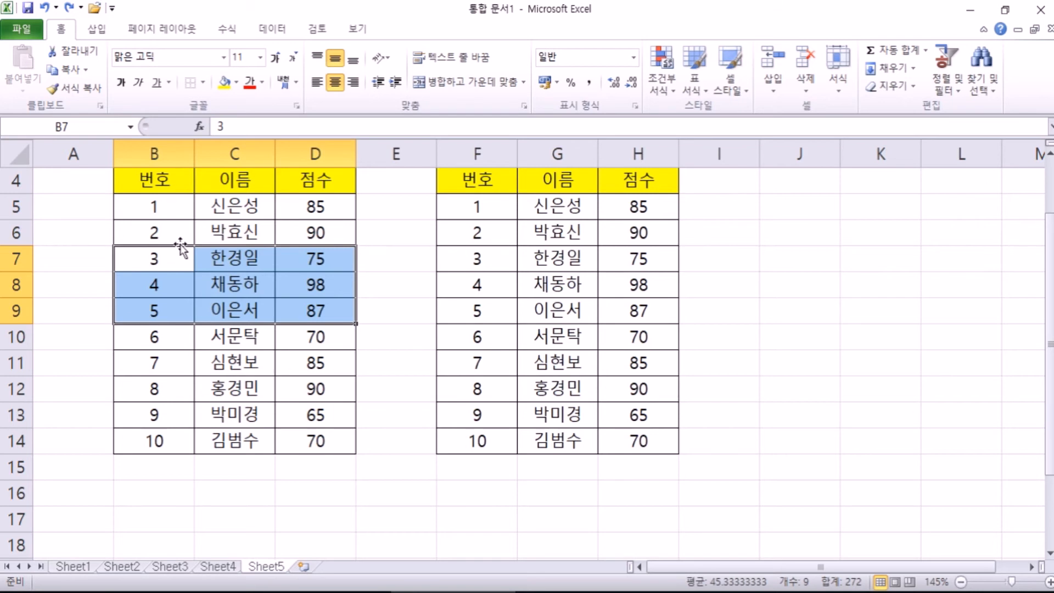
Insert three whole empty rows at rows 7 to 9 across both tables, and undo the insertion
drag(10, 256, 6, 309)
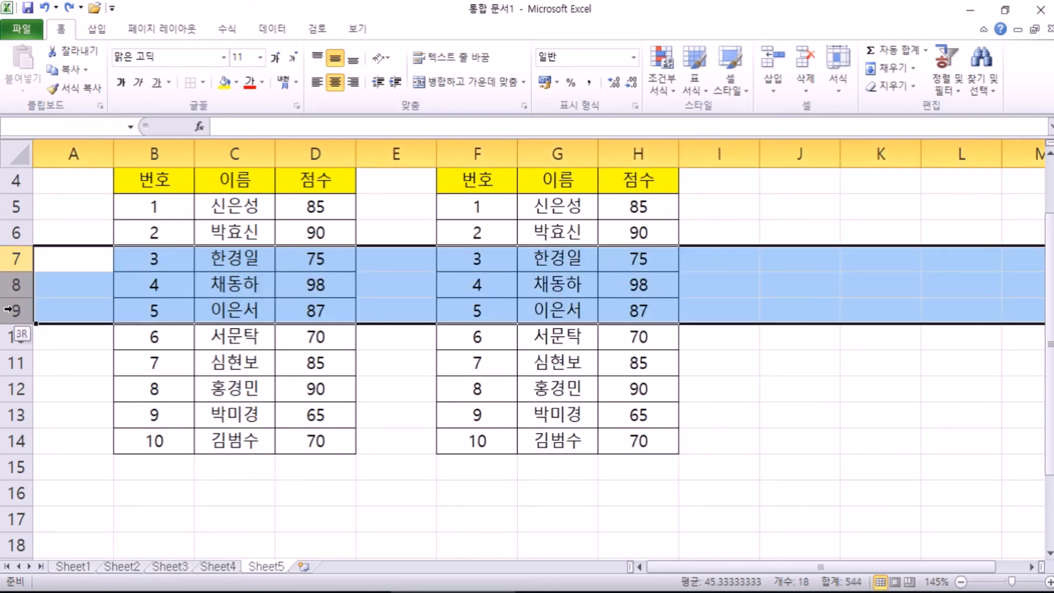
scroll(541, 358, up, 1)
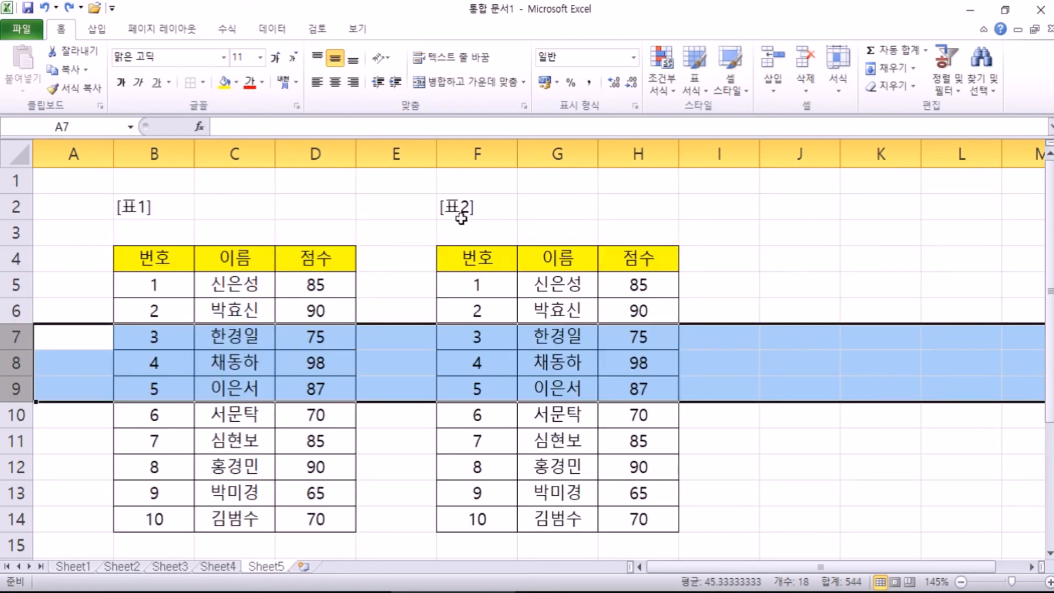
right_click(25, 332)
click(80, 443)
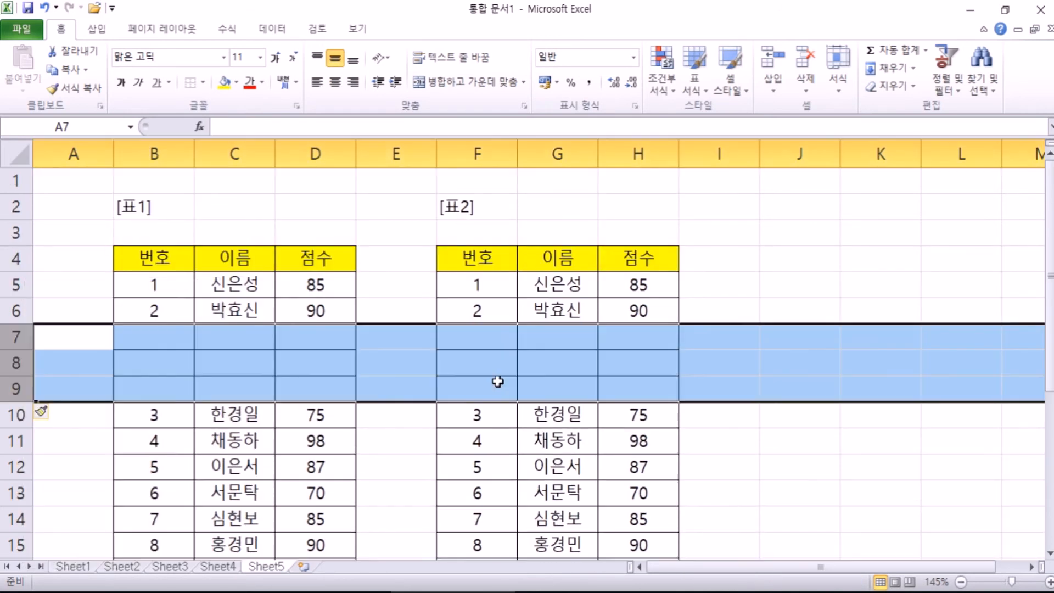
key(ctrl+z)
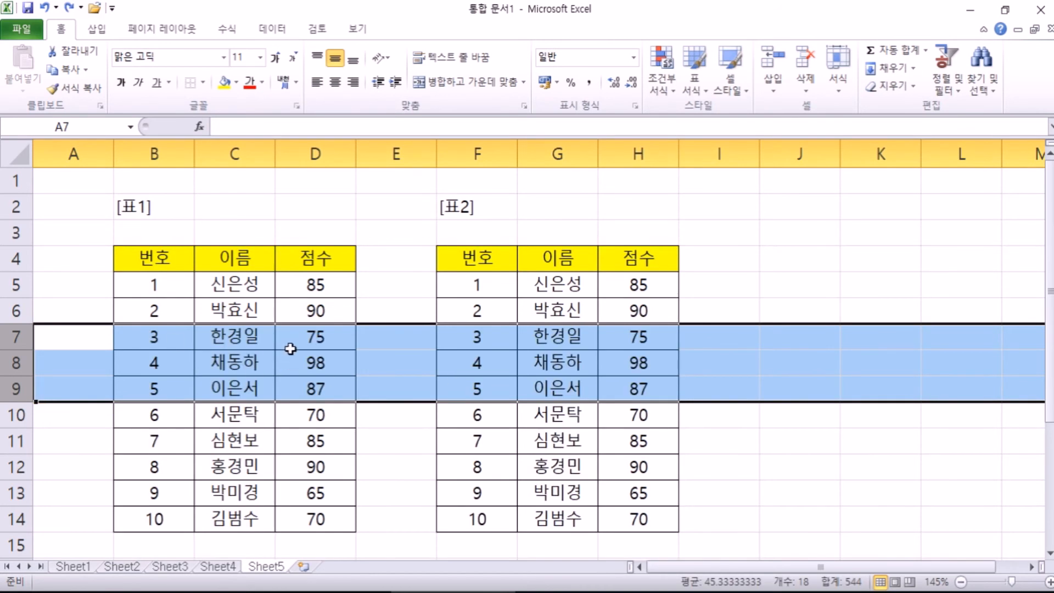
Open the cell insertion options (삽입) for B7:D9 in the first table, and cancel without inserting
drag(155, 337, 304, 392)
scroll(280, 363, down, 1)
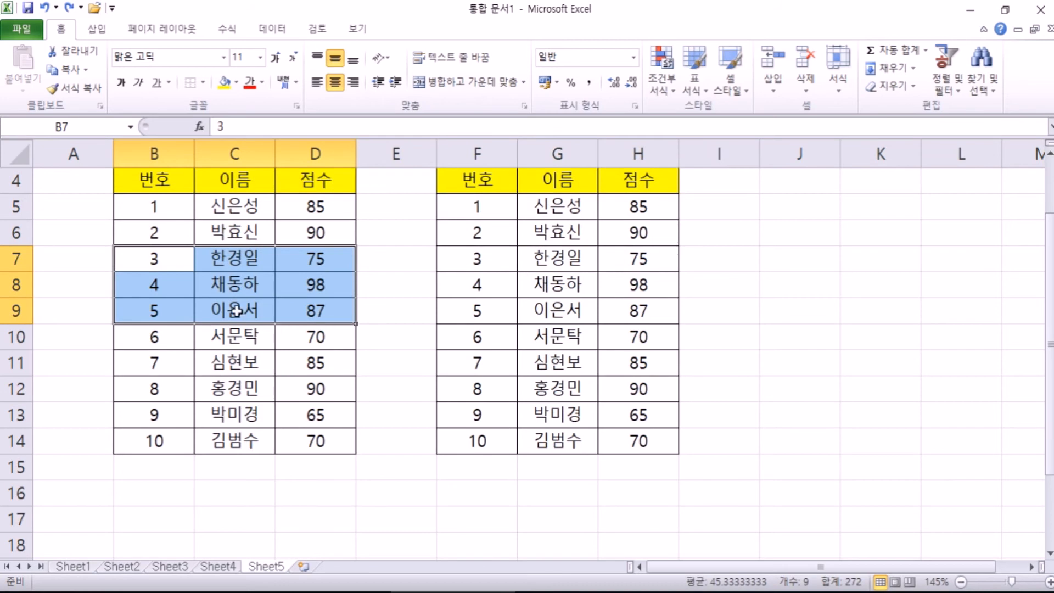
right_click(212, 262)
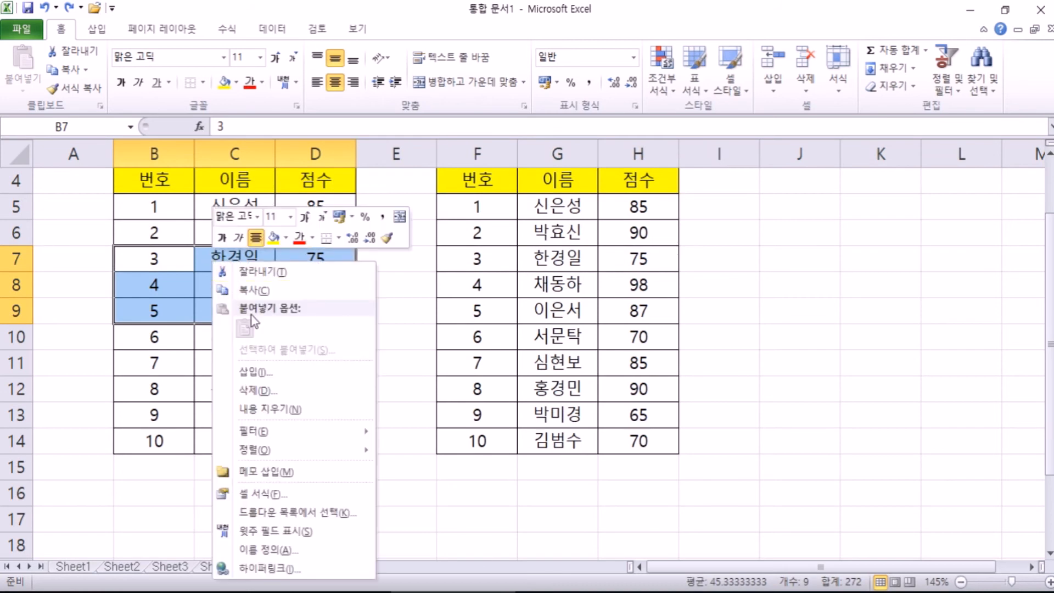
click(260, 374)
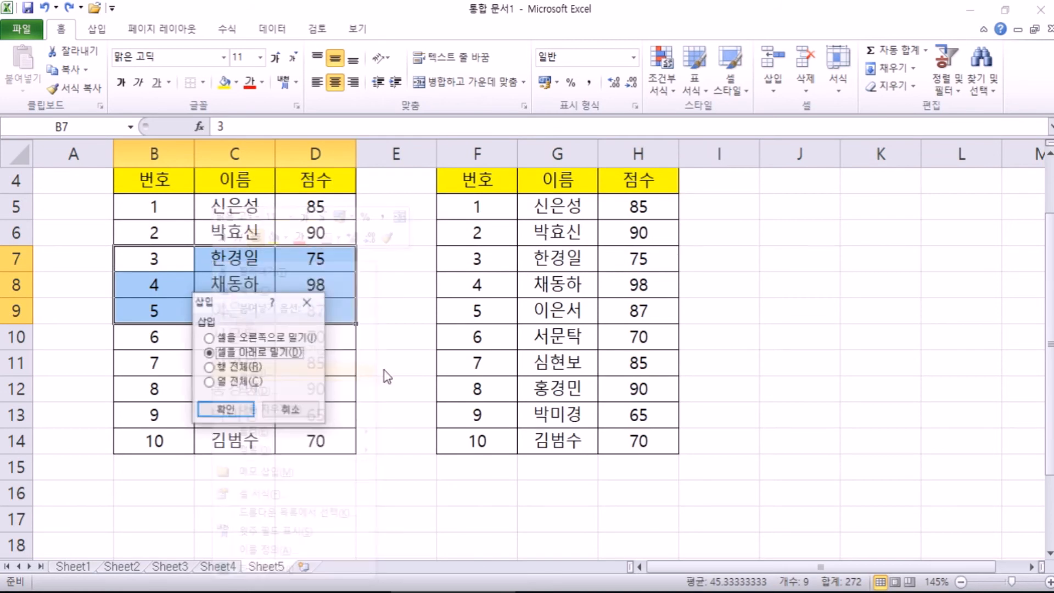
drag(244, 307, 469, 212)
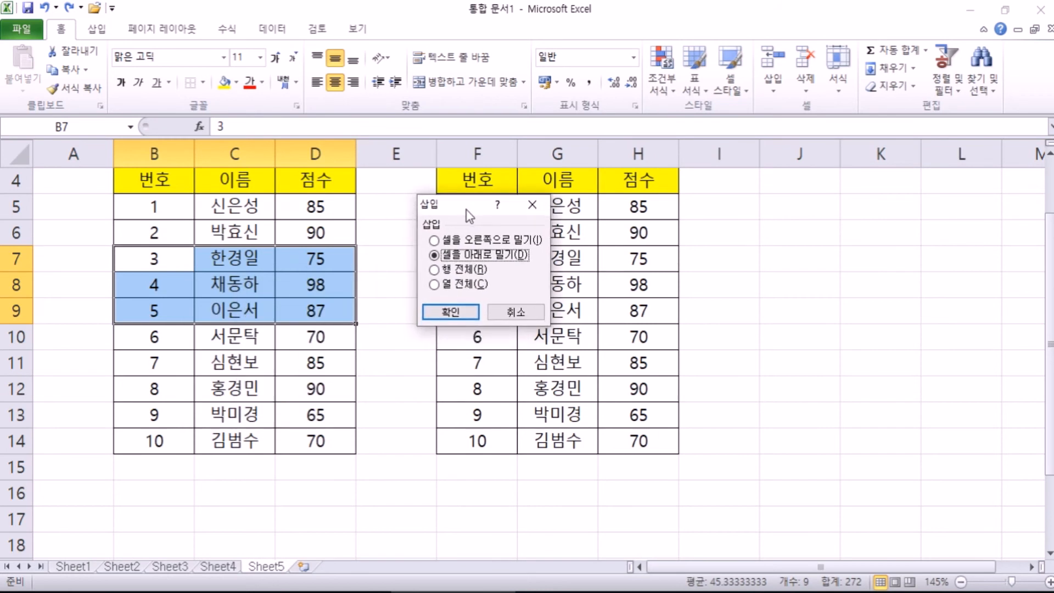
key(Escape)
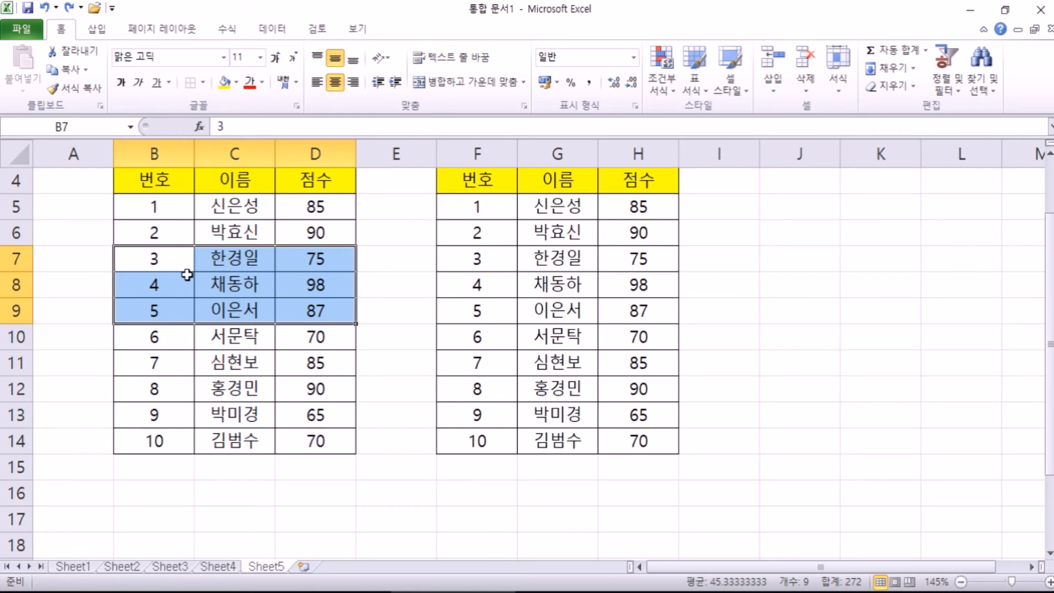
Select the empty range D17:G24 below the tables and move the active cell through it row by row to E20
scroll(571, 302, down, 3)
drag(320, 291, 571, 466)
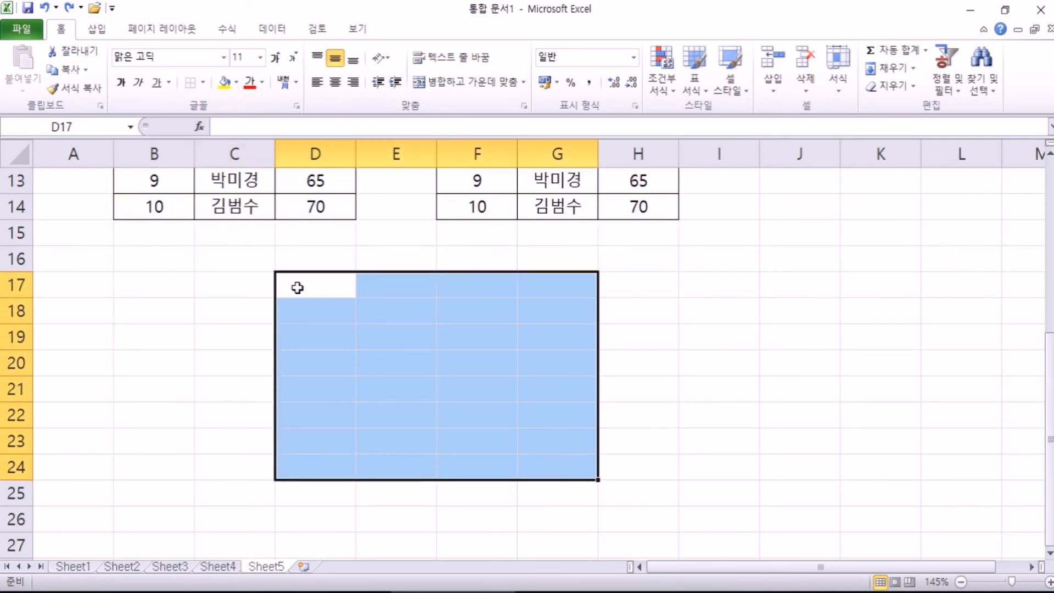
key(Tab)
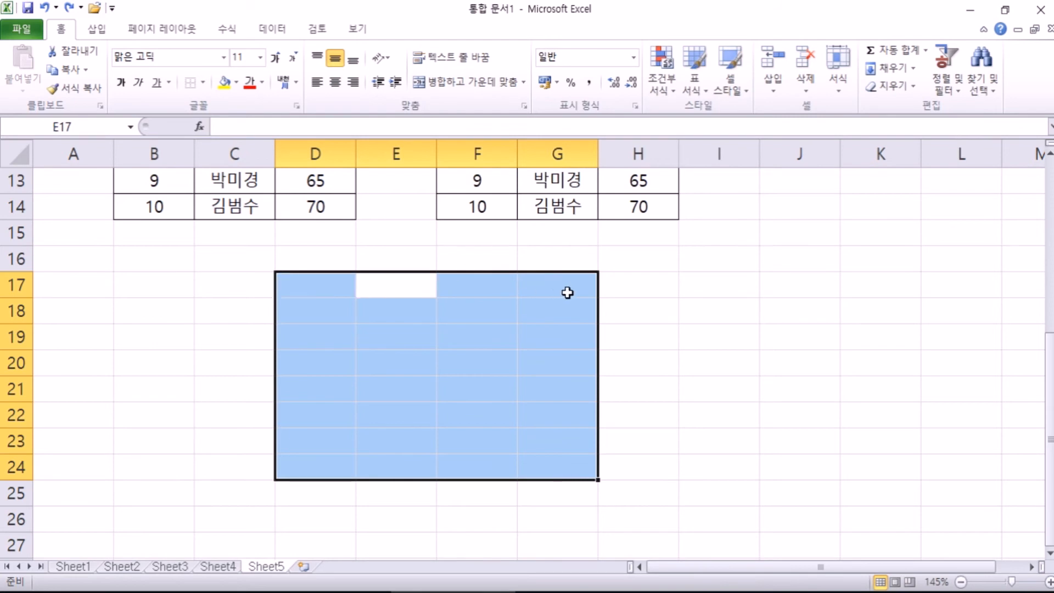
key(Tab)
key(Tab)
key(Tab)
key(Tab)
key(Tab)
key(Tab)
key(Tab)
key(Tab)
key(Tab)
key(Tab)
key(Tab)
key(Tab)
key(Tab)
key(Tab)
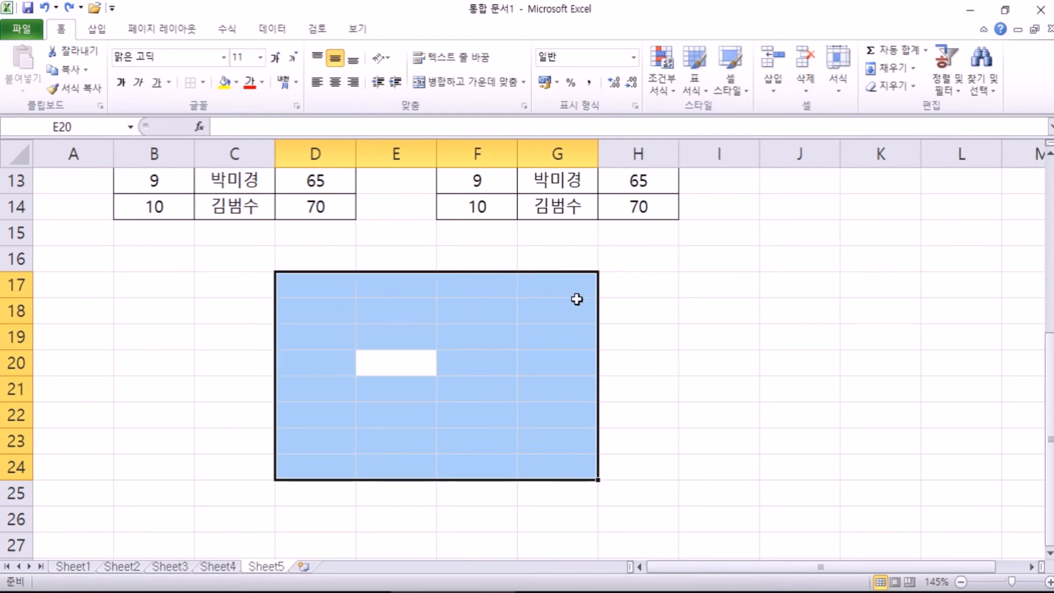
Select the empty range H18:K22, move the active cell to I18, start entering "ㅇ" there and cancel the entry
drag(616, 304, 878, 414)
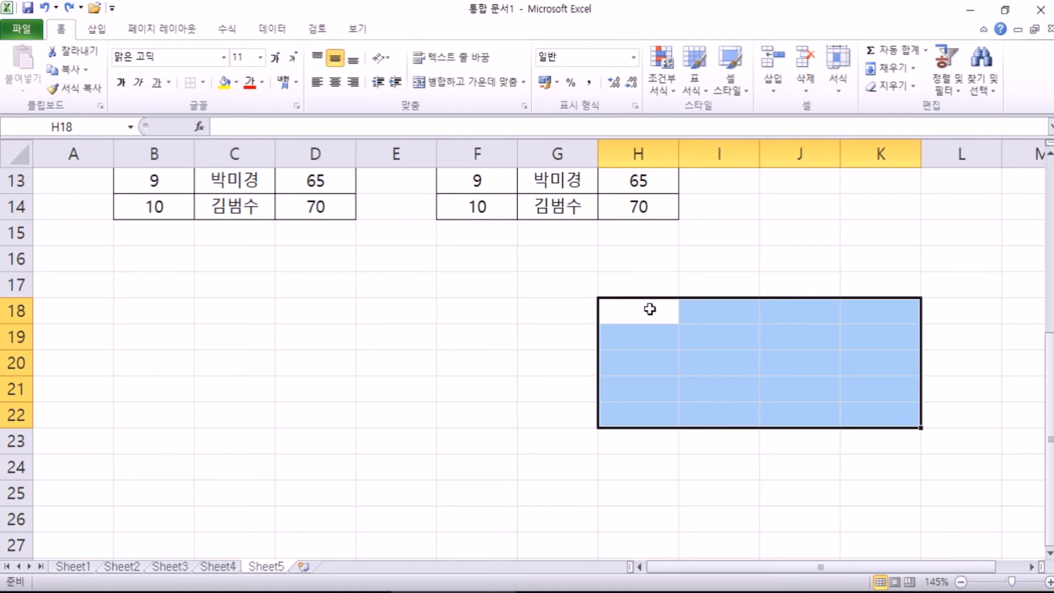
scroll(468, 309, up, 3)
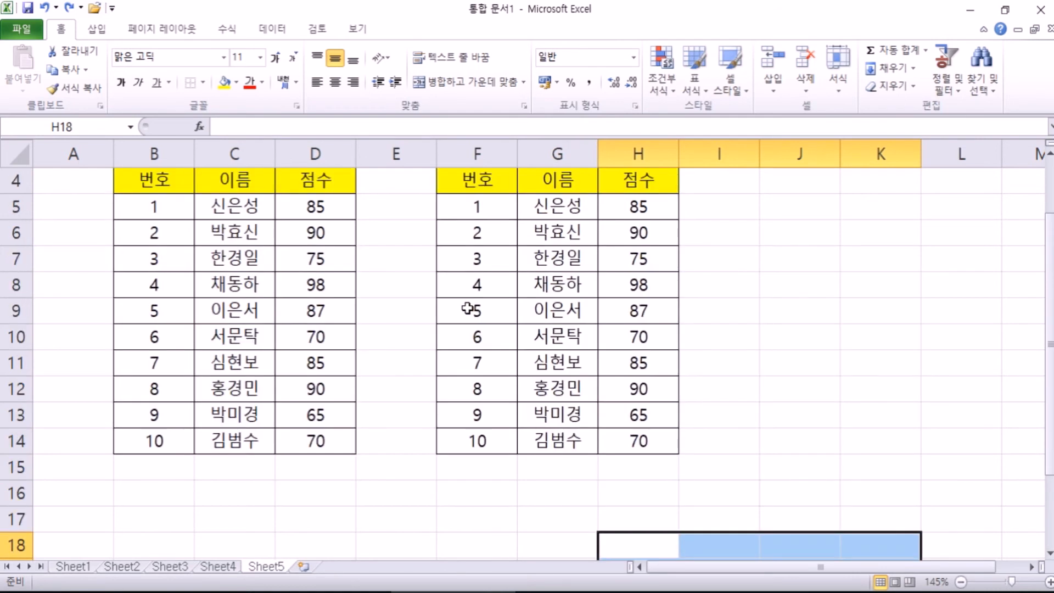
scroll(483, 301, down, 4)
key(Tab)
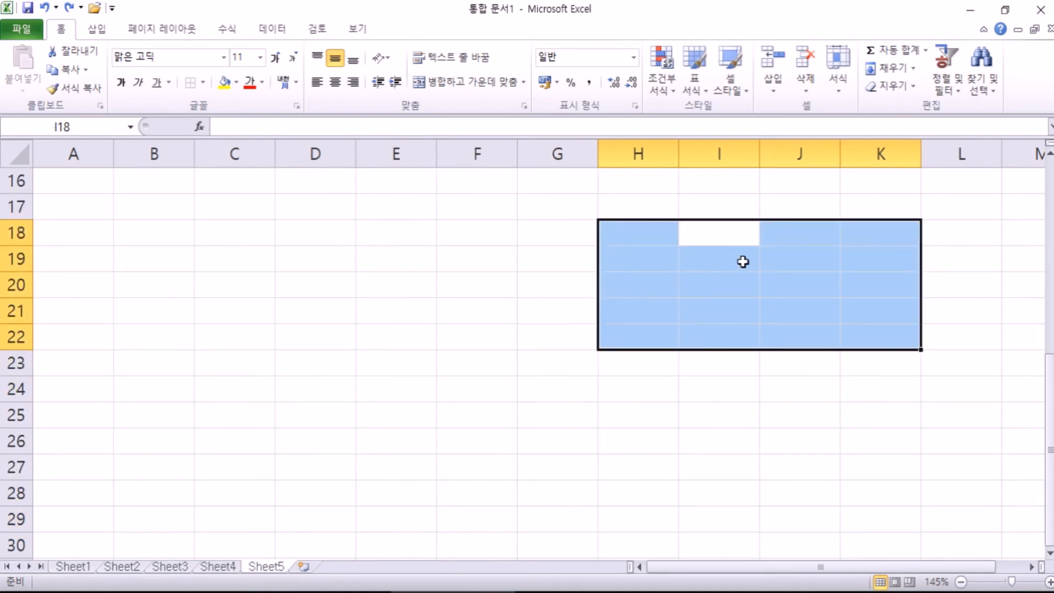
text(ㅇ)
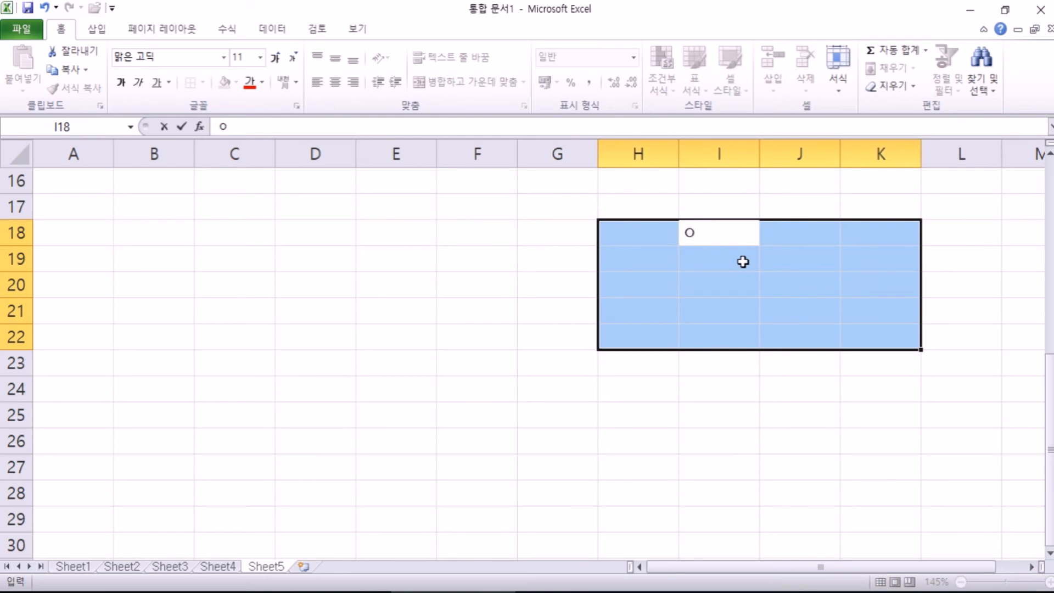
key(Escape)
scroll(714, 260, up, 5)
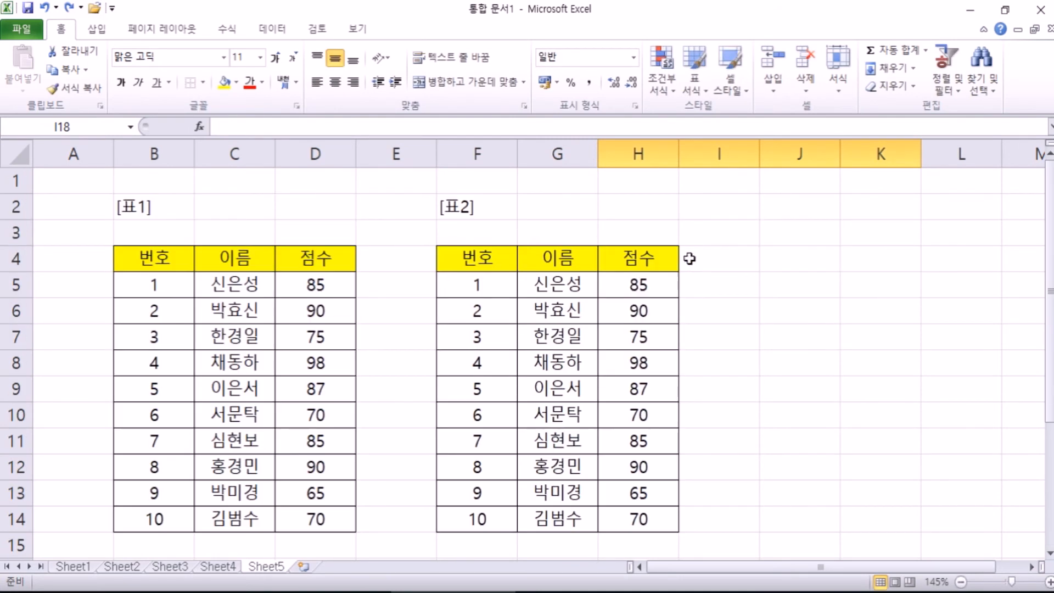
Select B7:D9, move the active cell through it to B8, start entering "ㅇㄴㅇㄹ" there, cancel the entry and move the active cell back
drag(159, 343, 290, 400)
key(Tab)
key(Tab)
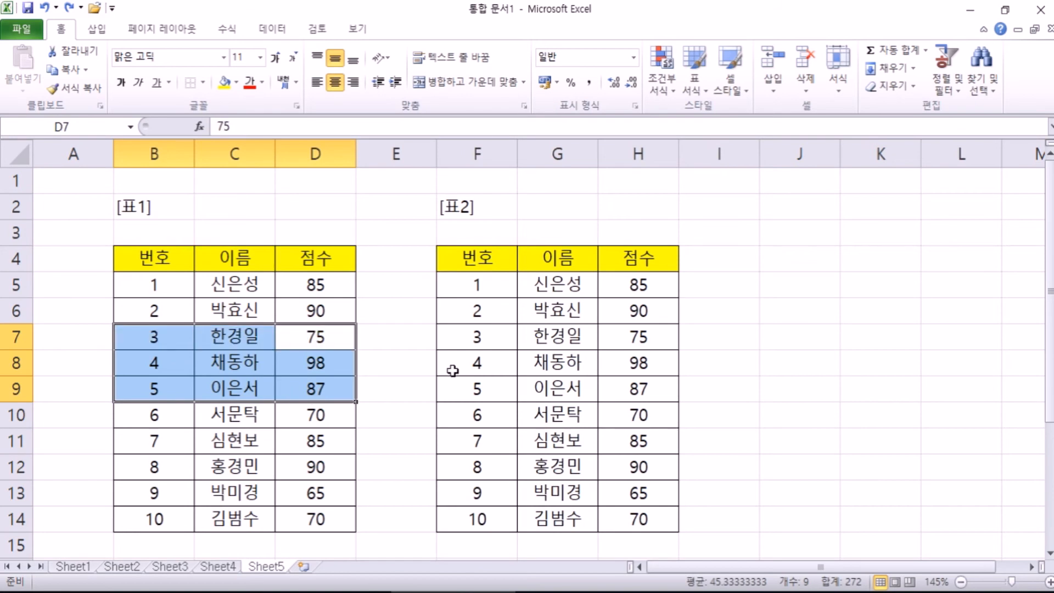
key(Tab)
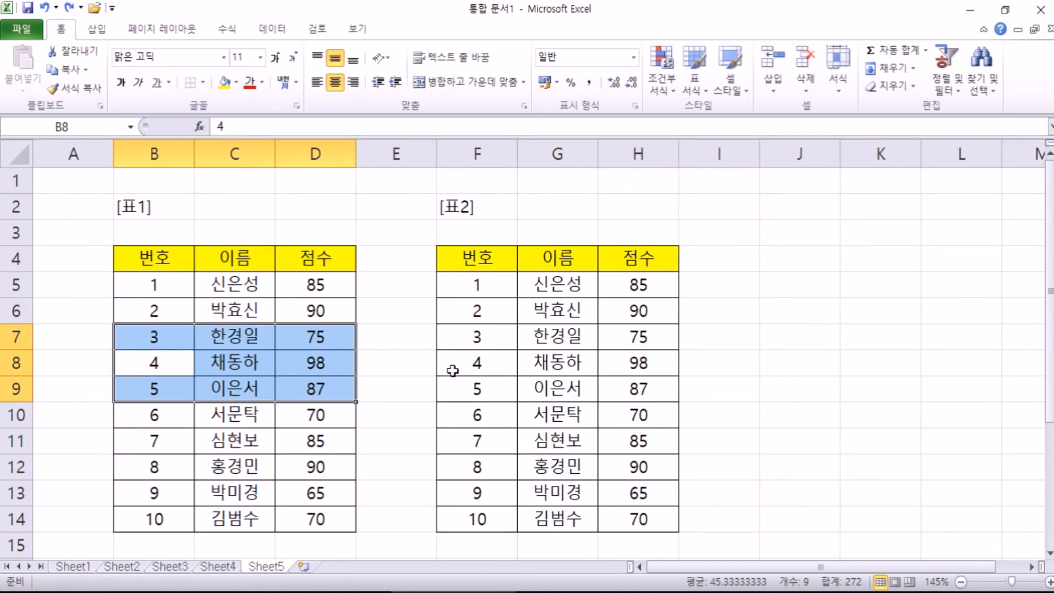
text(ㅇㄴㅇㄹ)
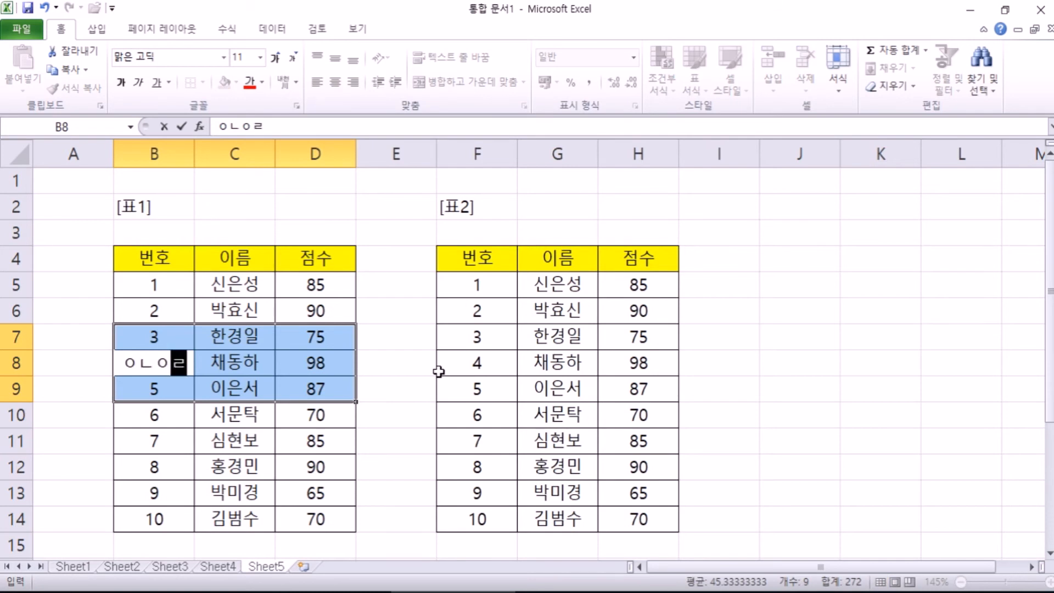
key(Escape)
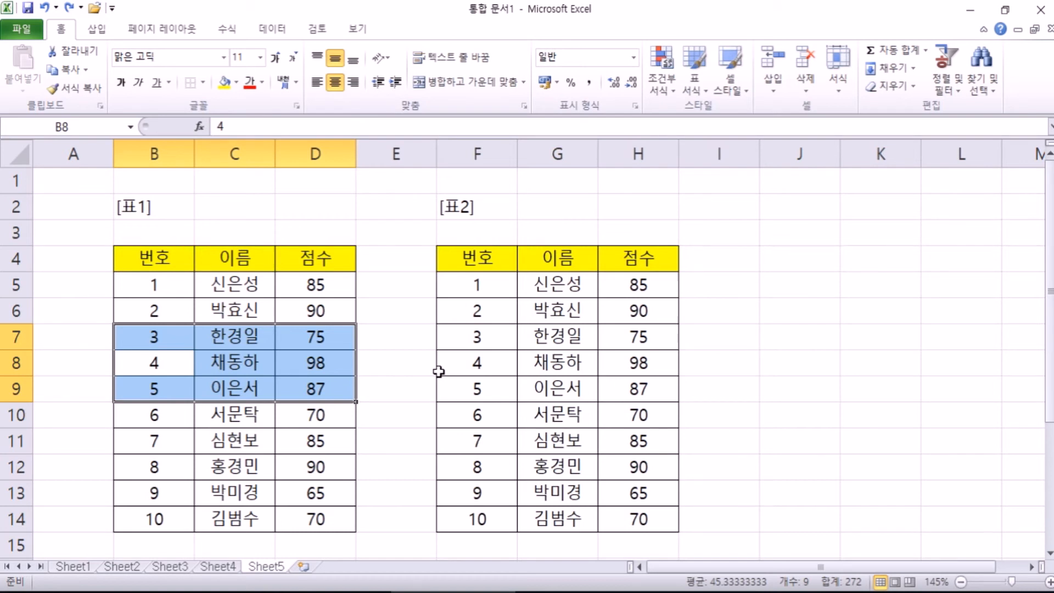
key(shift+Tab)
key(shift+Tab)
key(shift+Tab)
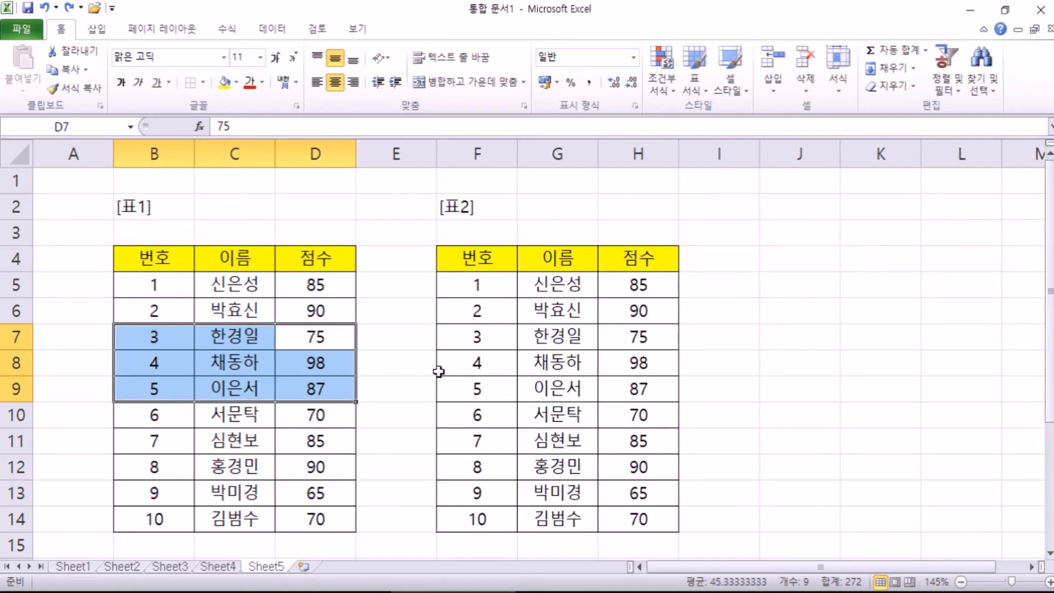
Insert empty cells at B7:D9 with the existing cells shifted right (셀을 오른쪽으로 밀기), and undo the insertion
right_click(172, 337)
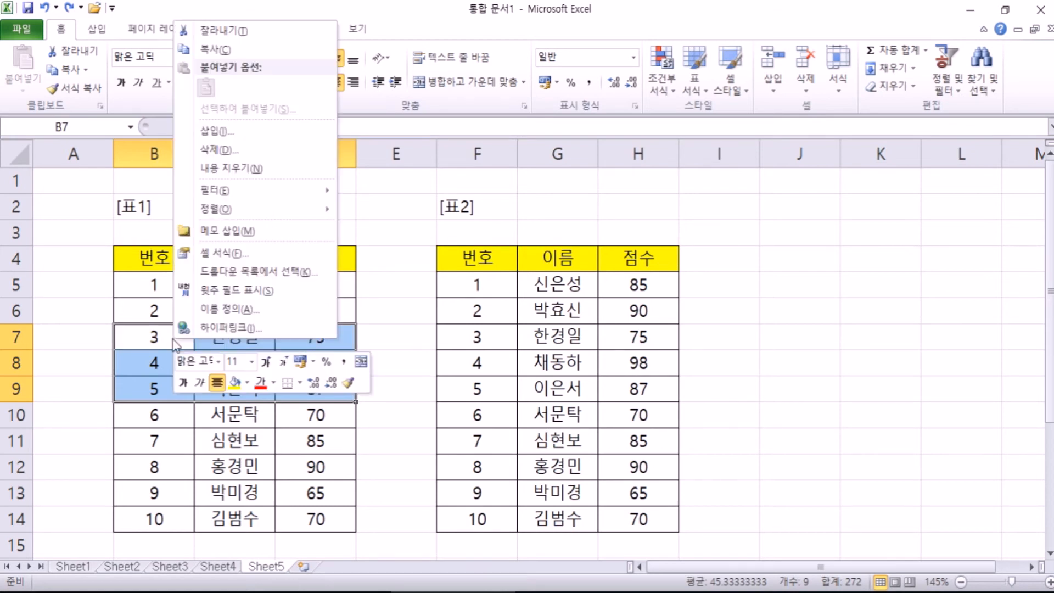
click(216, 132)
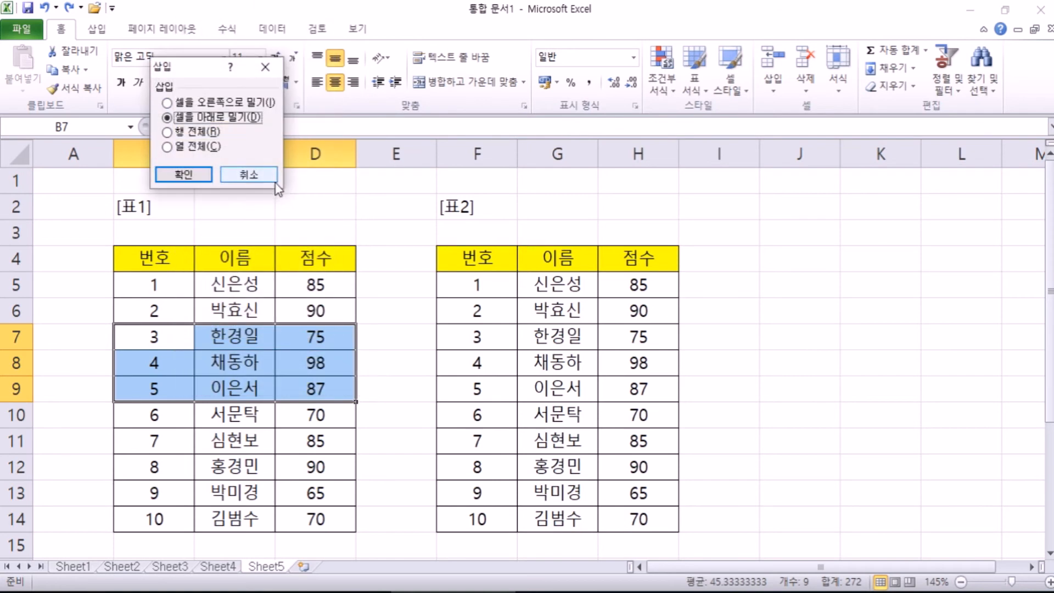
drag(206, 71, 449, 275)
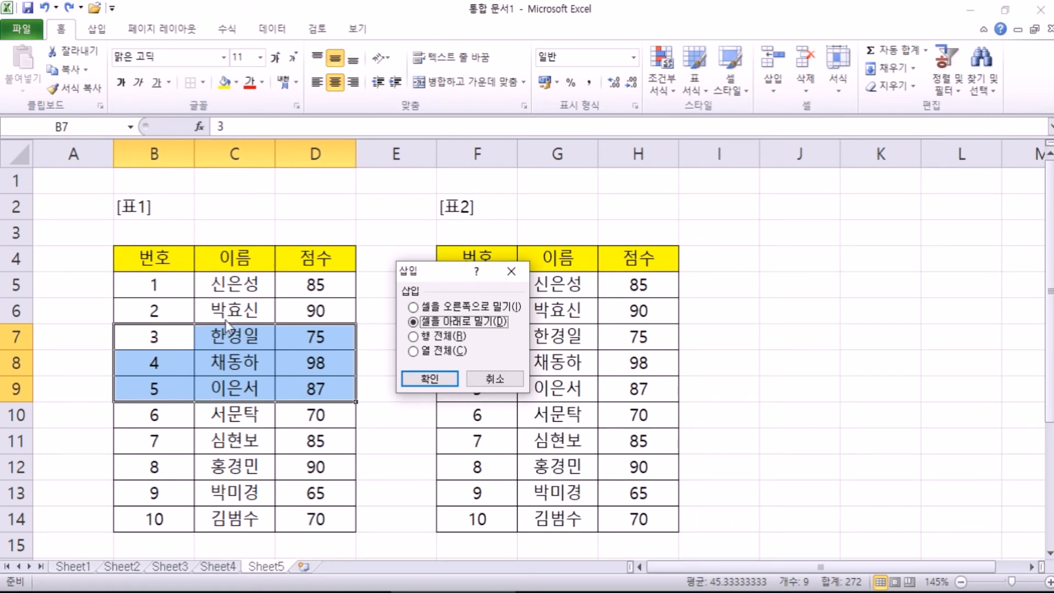
click(439, 307)
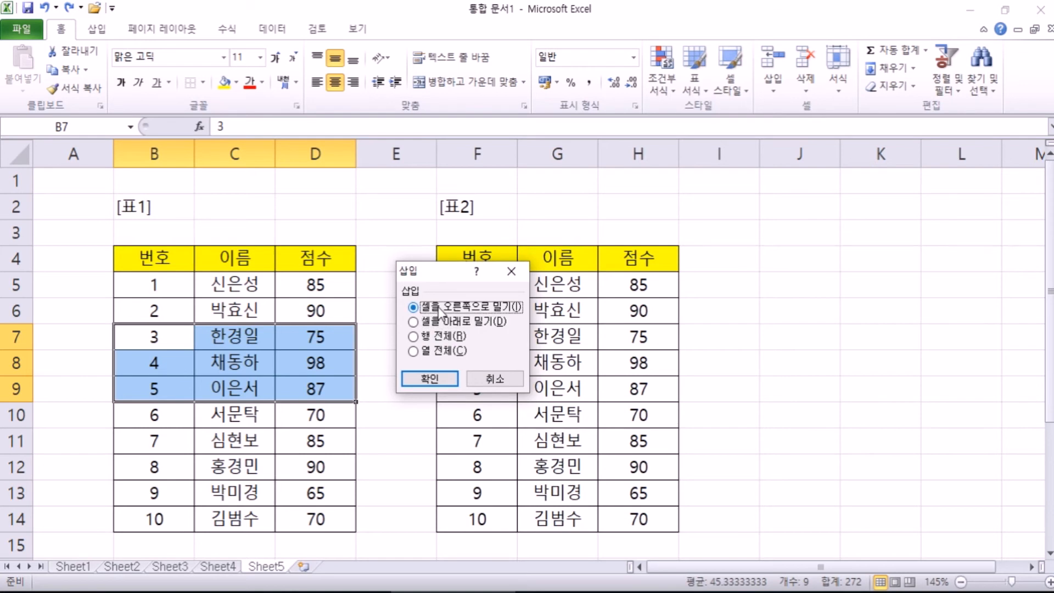
click(430, 379)
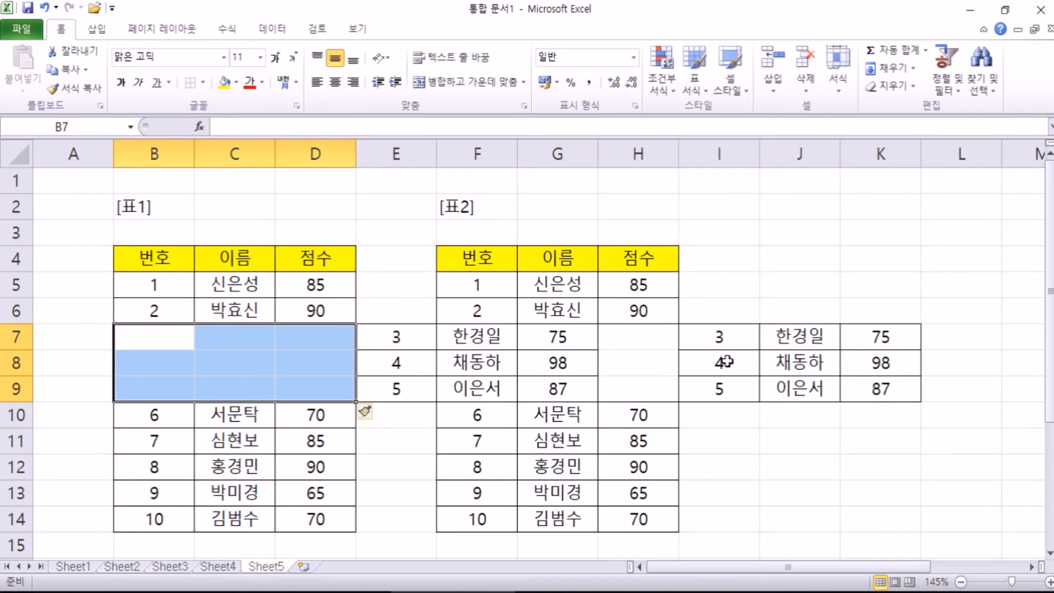
key(ctrl+z)
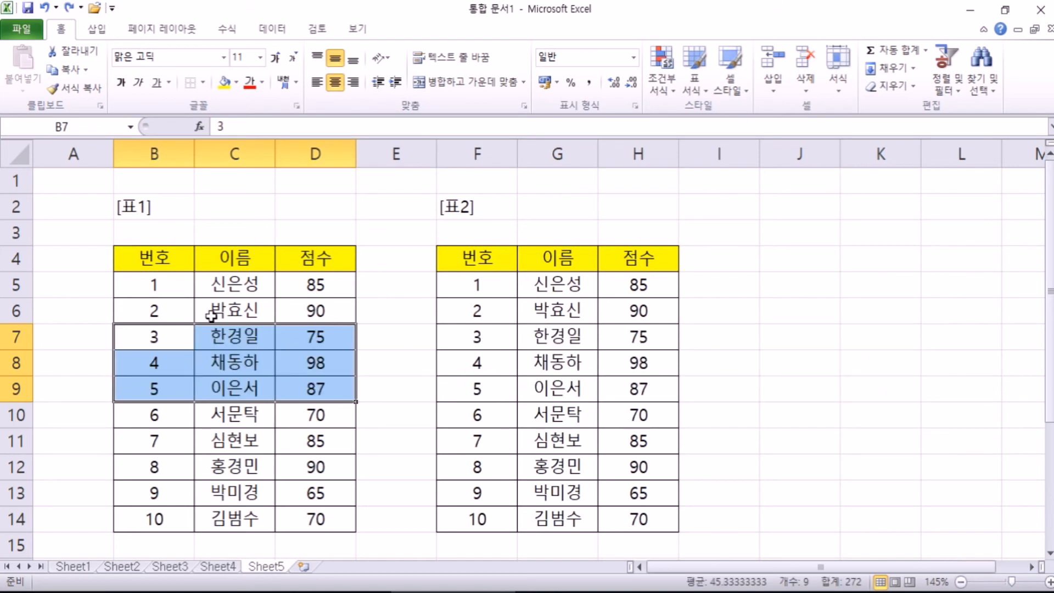
Insert empty cells at B7:D9 with the existing cells shifted down (셀을 아래로 밀기), and undo the insertion
right_click(189, 335)
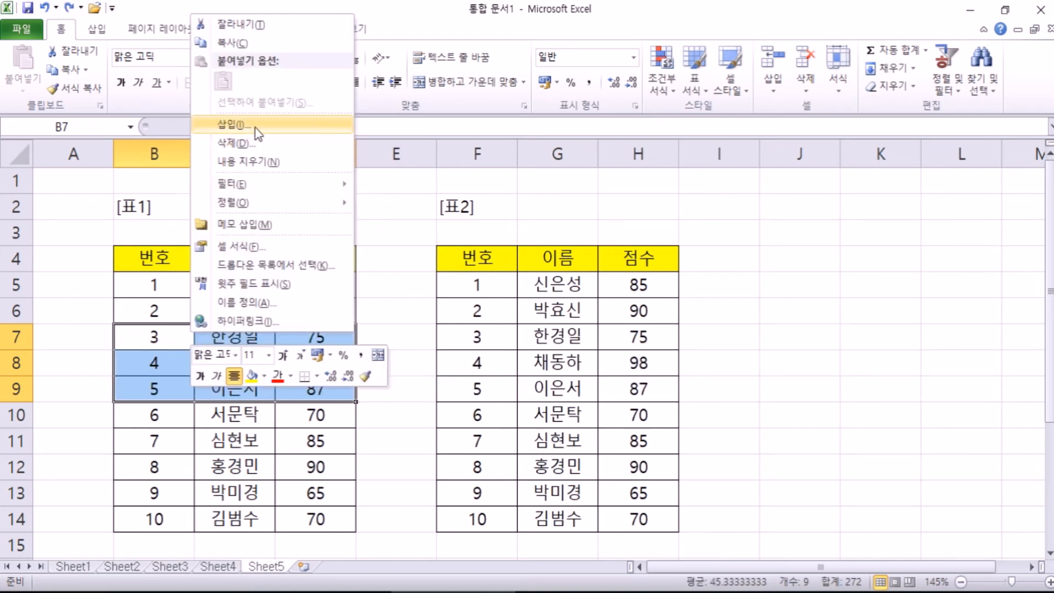
click(236, 125)
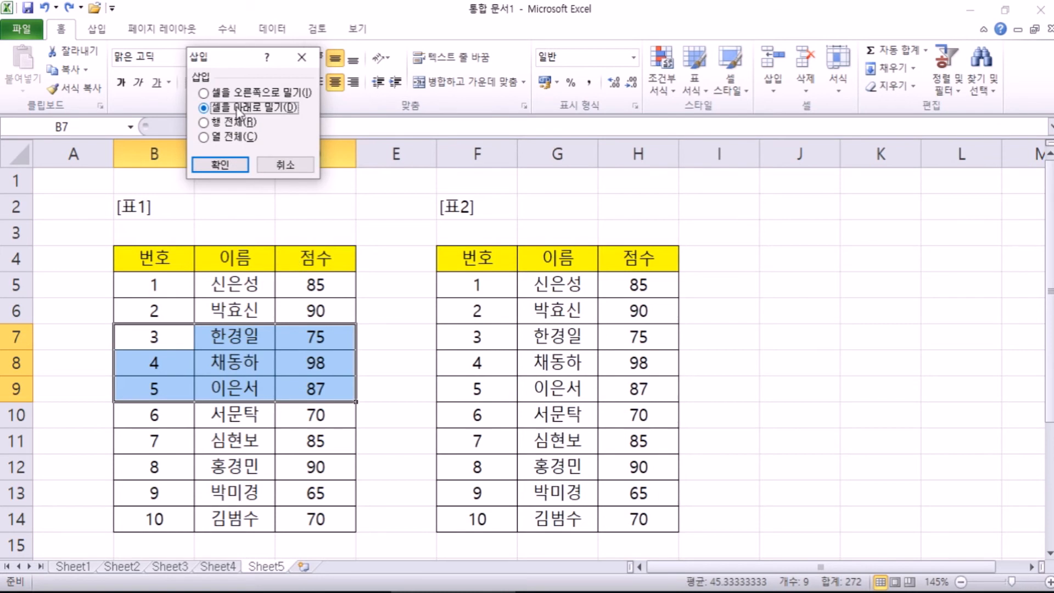
click(219, 165)
scroll(364, 306, down, 1)
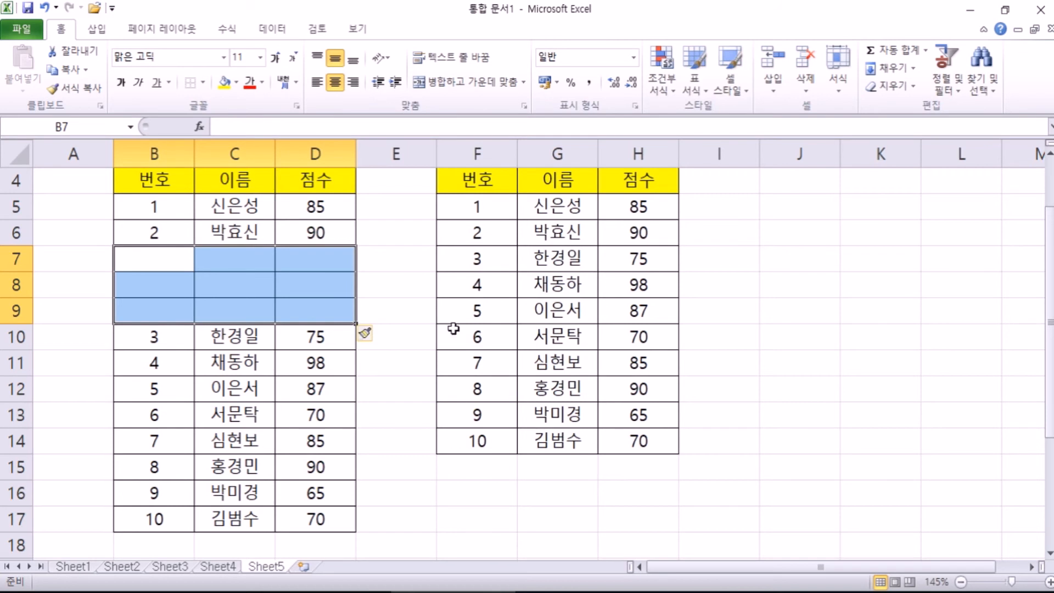
key(ctrl+z)
Insert entire rows (행 전체) from the B7:D9 selection, and undo the insertion
right_click(149, 256)
click(199, 369)
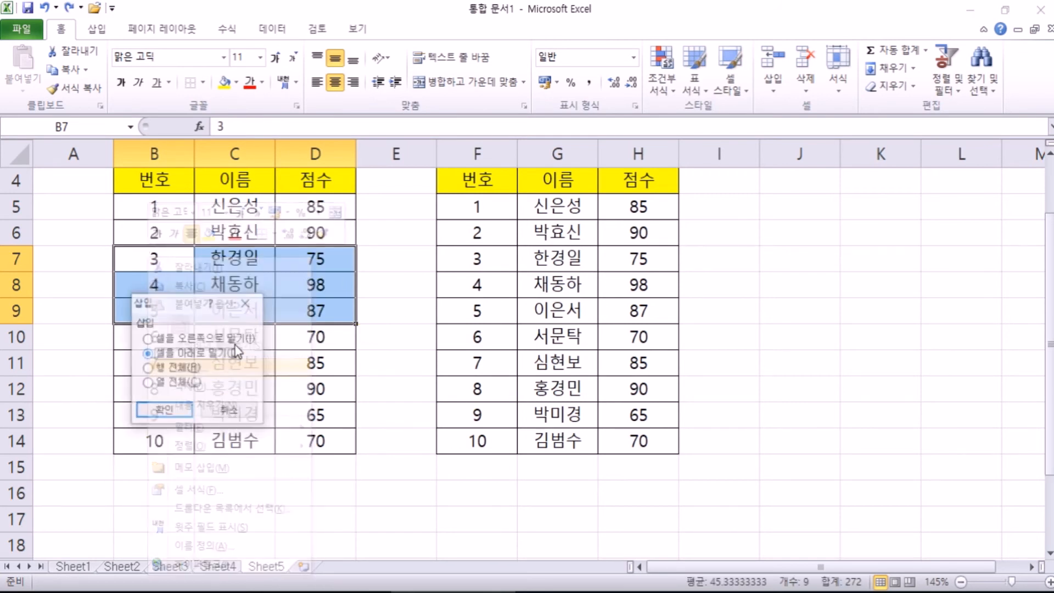
drag(184, 305, 501, 223)
click(475, 287)
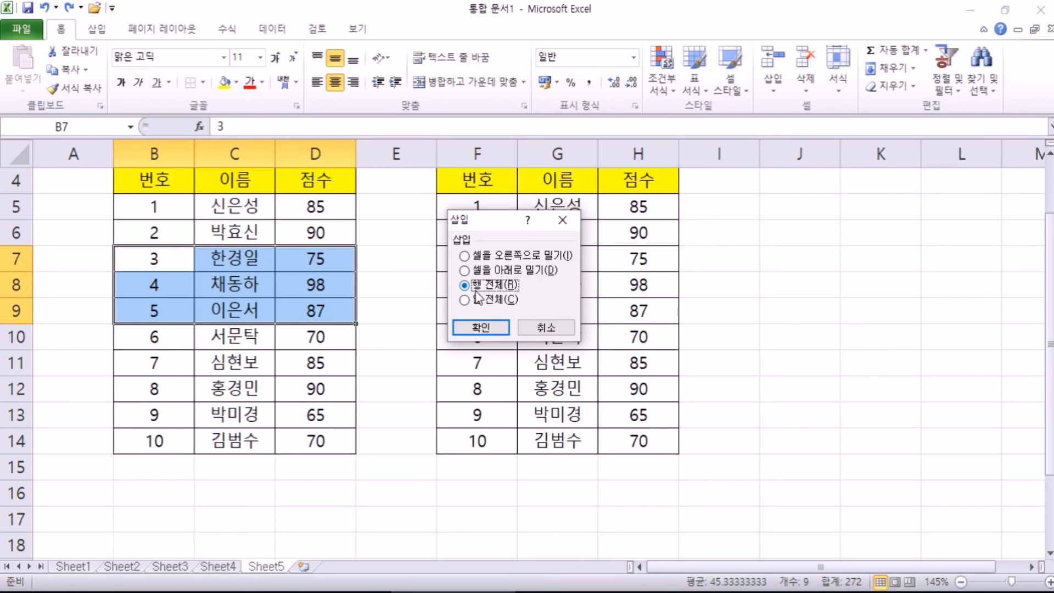
click(503, 330)
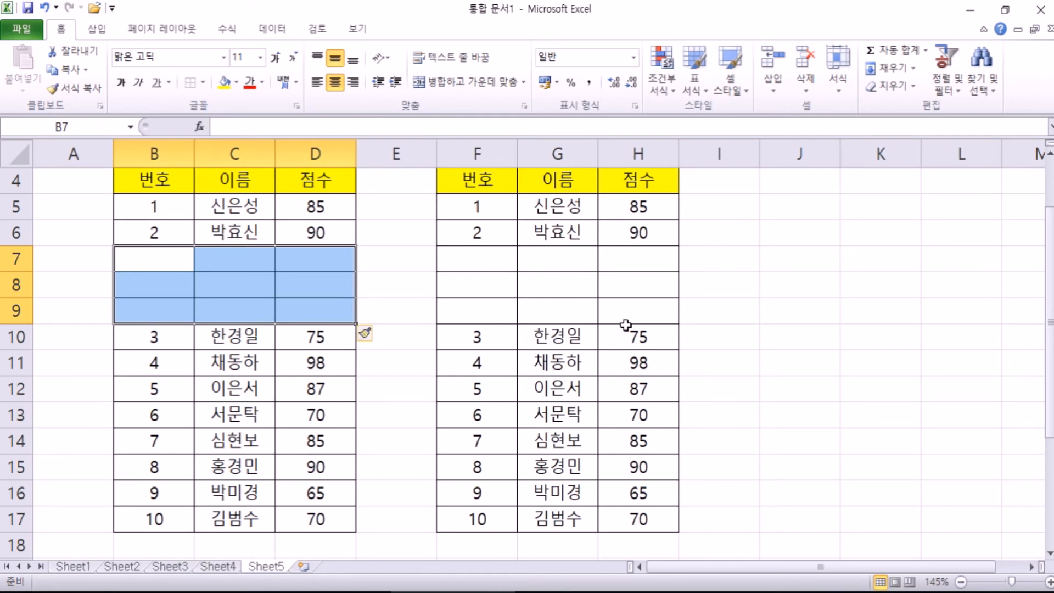
key(ctrl+z)
Move the block B7:D14 of the first table down three rows to B10:D17, and undo the move
drag(134, 259, 330, 437)
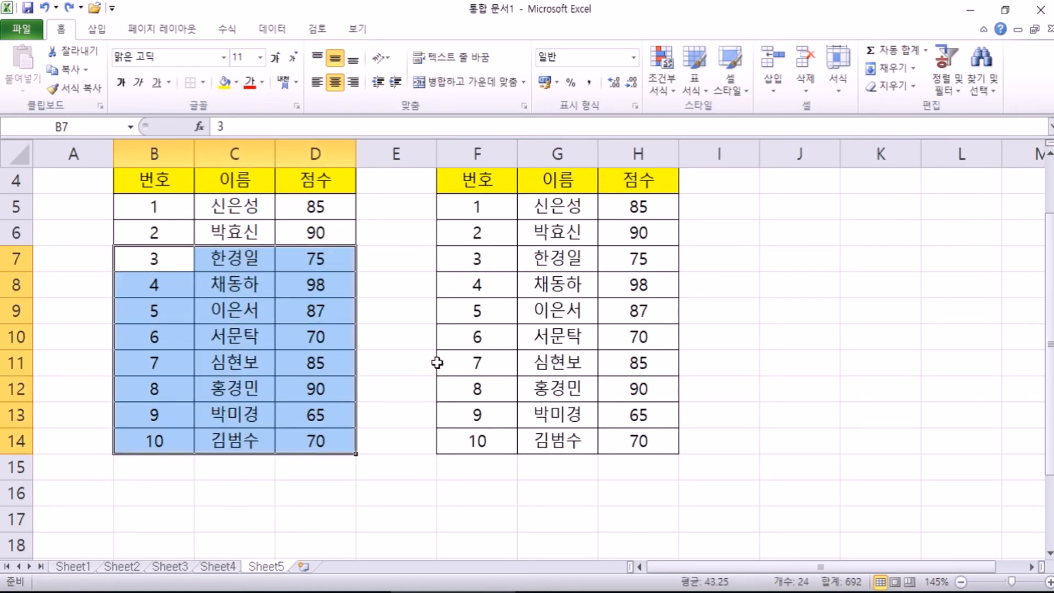
scroll(397, 267, down, 1)
drag(357, 291, 357, 371)
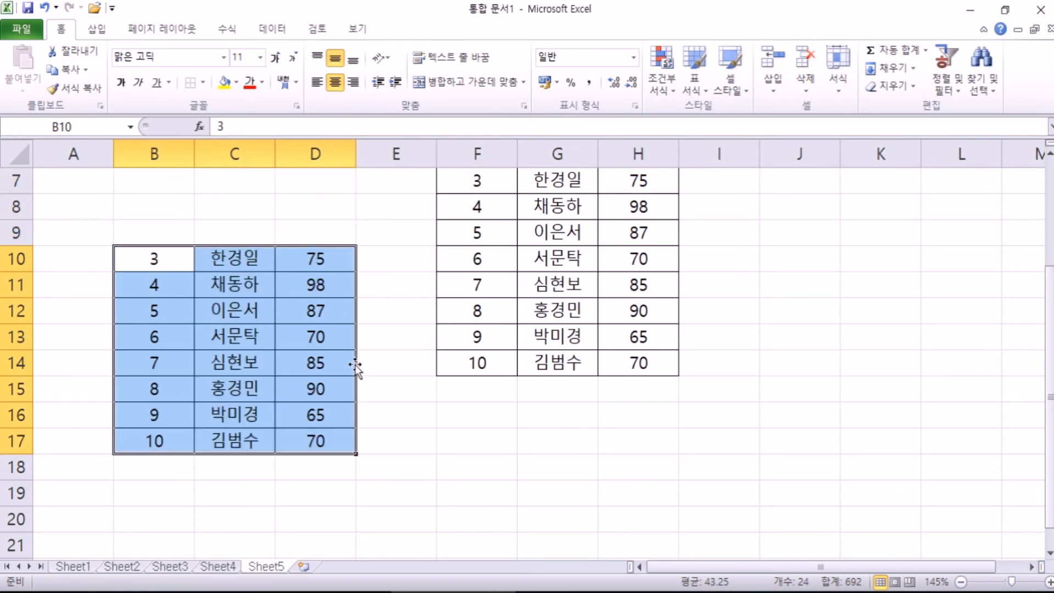
scroll(355, 367, up, 2)
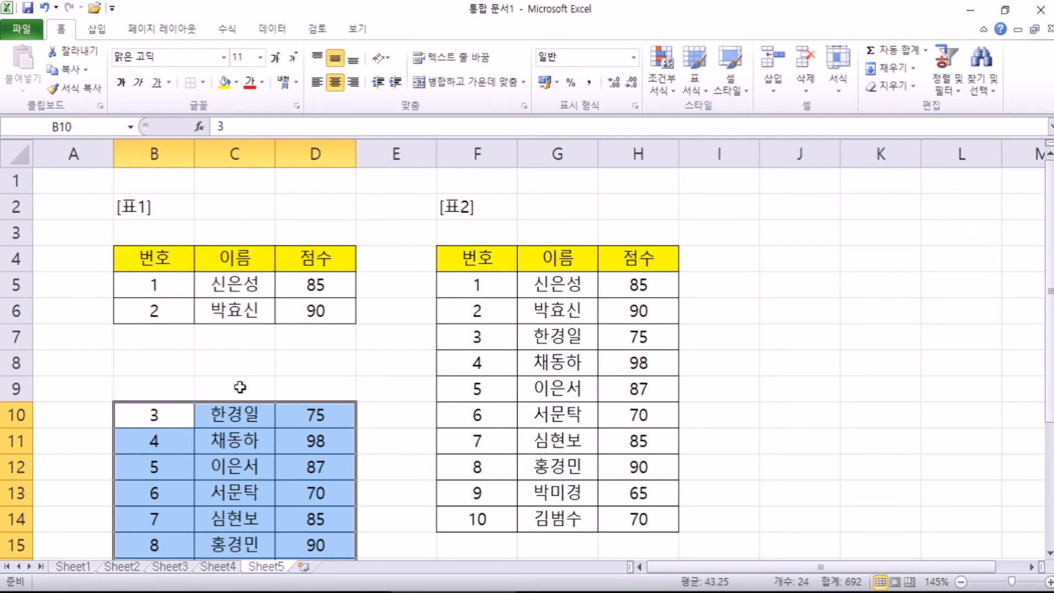
key(ctrl+z)
Reselect B7:D9, insert empty cells there with the cells below shifted down, and undo the insertion
drag(155, 336, 322, 385)
right_click(175, 346)
click(216, 130)
click(182, 168)
click(167, 343)
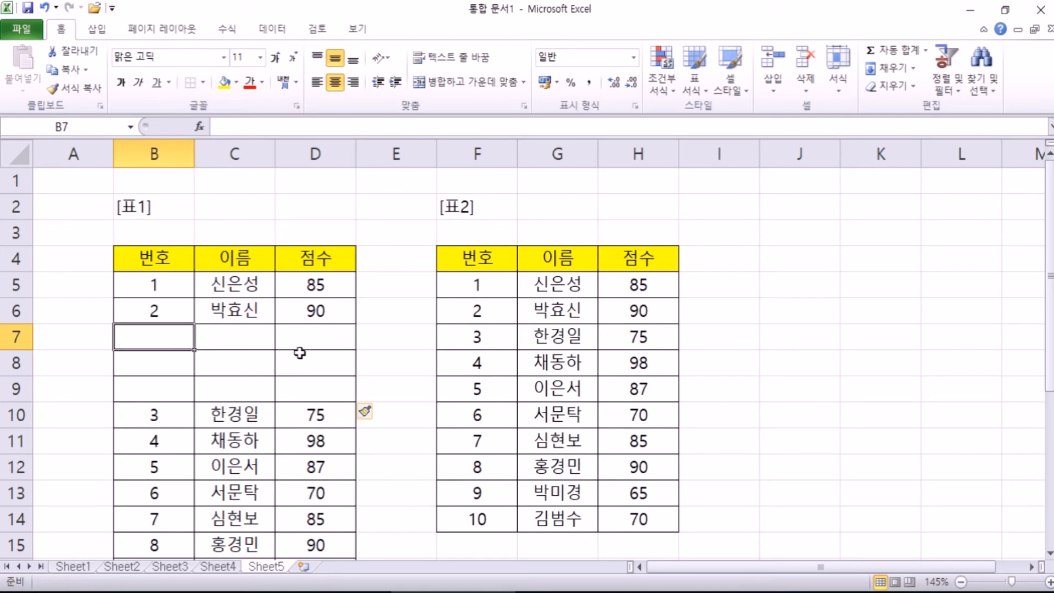
key(ctrl+z)
Move B7:D14 down again so that it starts at B10, and undo the move
drag(153, 334, 316, 519)
scroll(315, 404, down, 2)
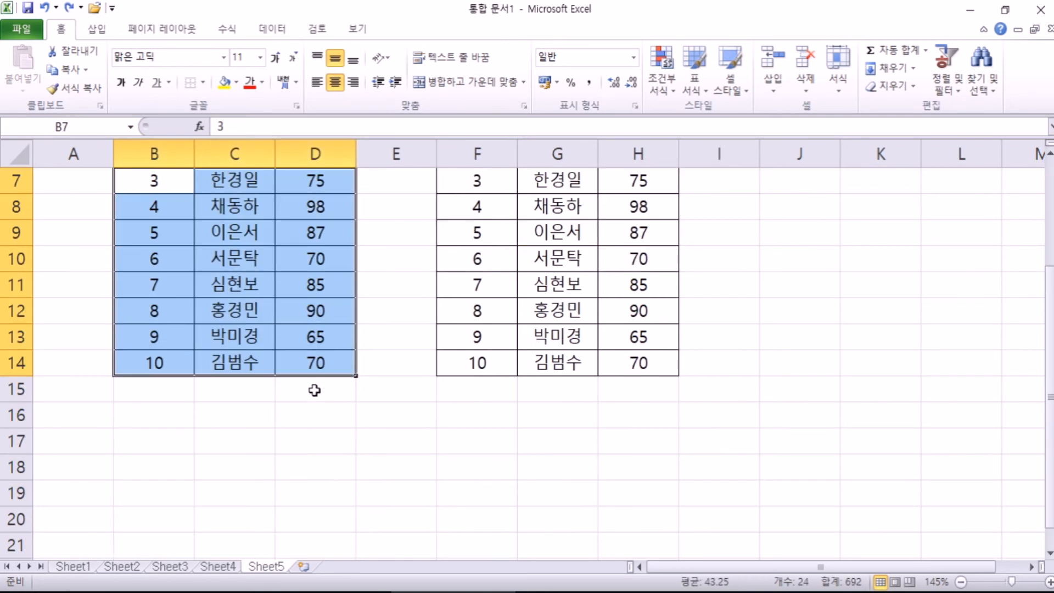
drag(317, 378, 317, 444)
scroll(316, 439, up, 2)
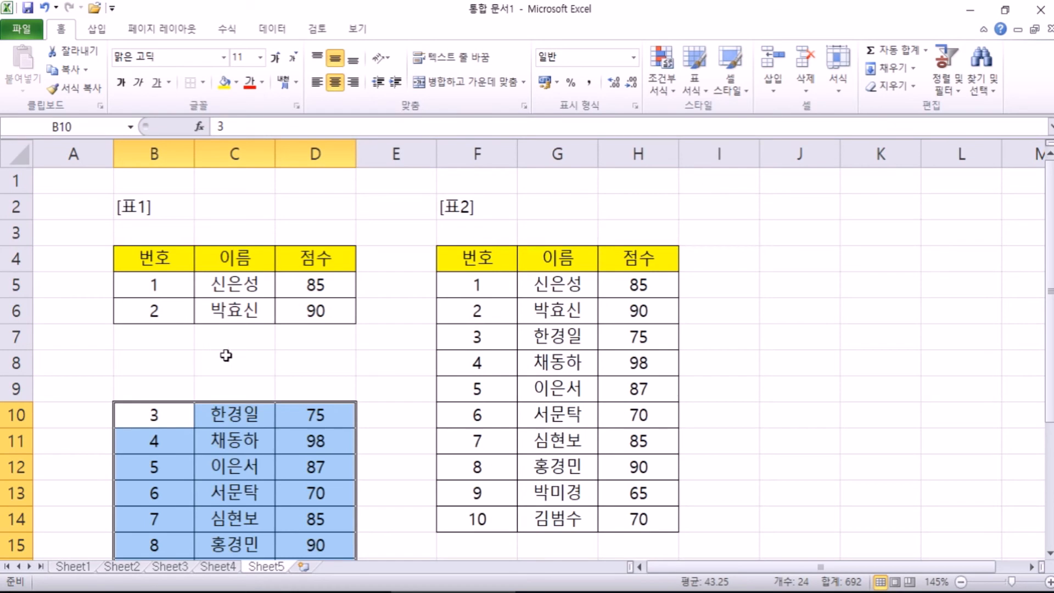
key(ctrl+z)
Insert three empty rows of cells at B7:D9 in the first table only, shifting the existing cells down
drag(163, 333, 315, 381)
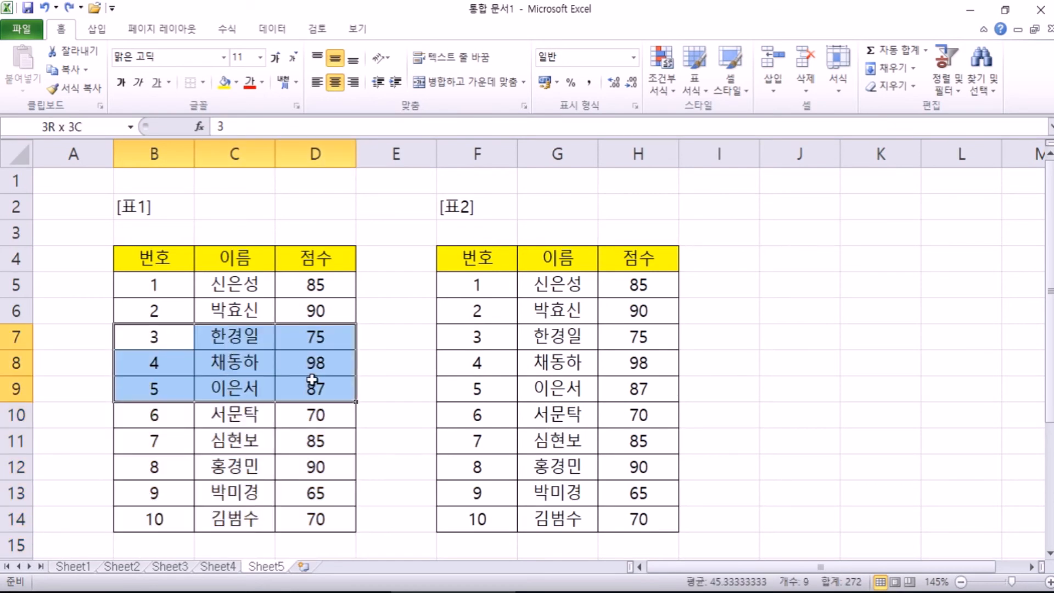
right_click(272, 353)
click(302, 140)
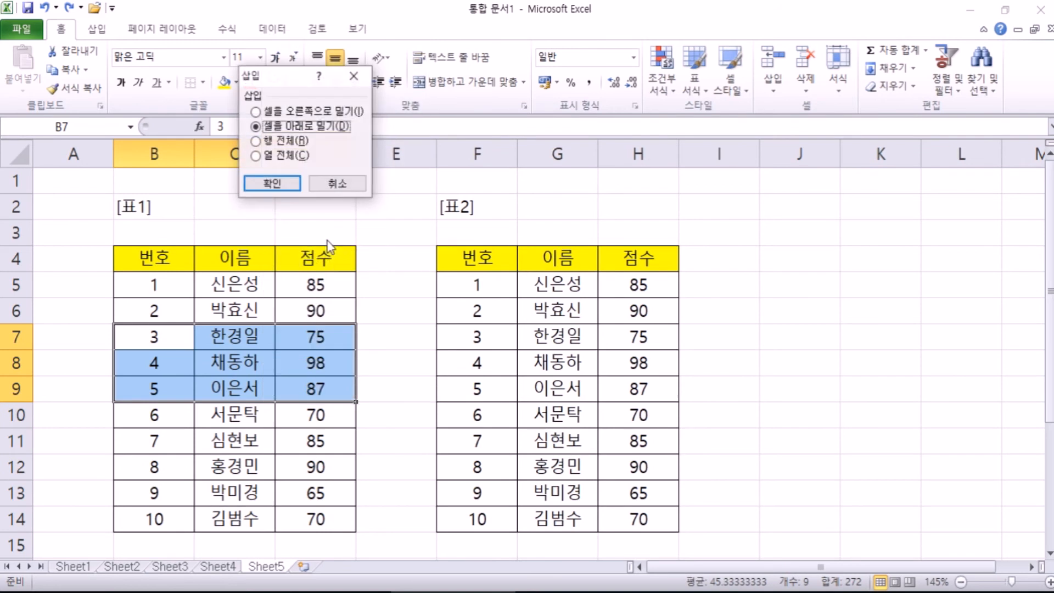
click(271, 175)
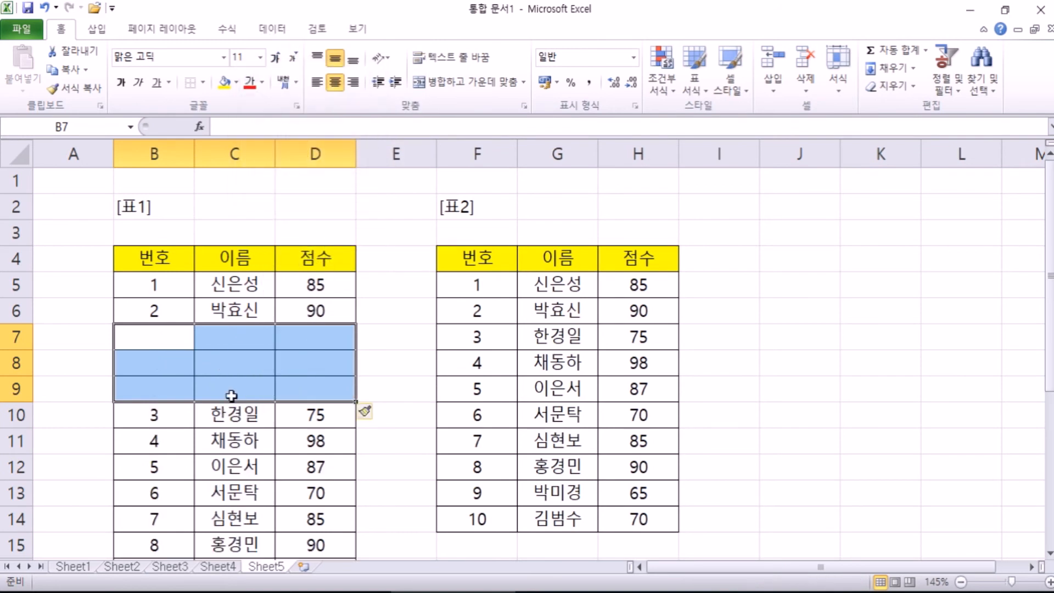
scroll(235, 459, down, 2)
scroll(235, 461, up, 1)
scroll(235, 461, up, 1)
click(154, 335)
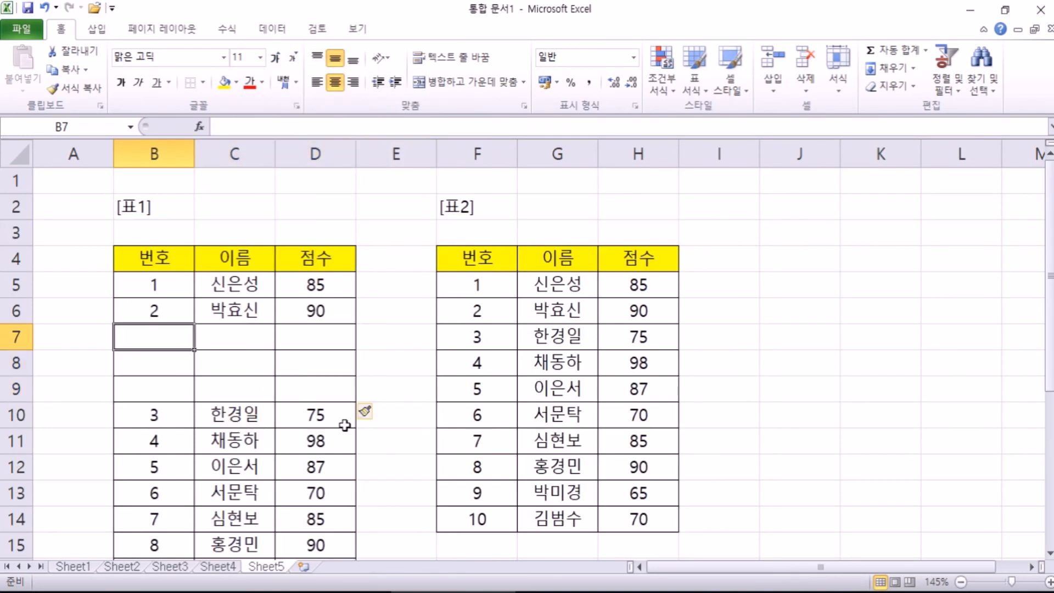
Renumber B5:B17 as a series from 1 to 13 and enter three people's names in the empty cells C7:C9
drag(175, 288, 197, 515)
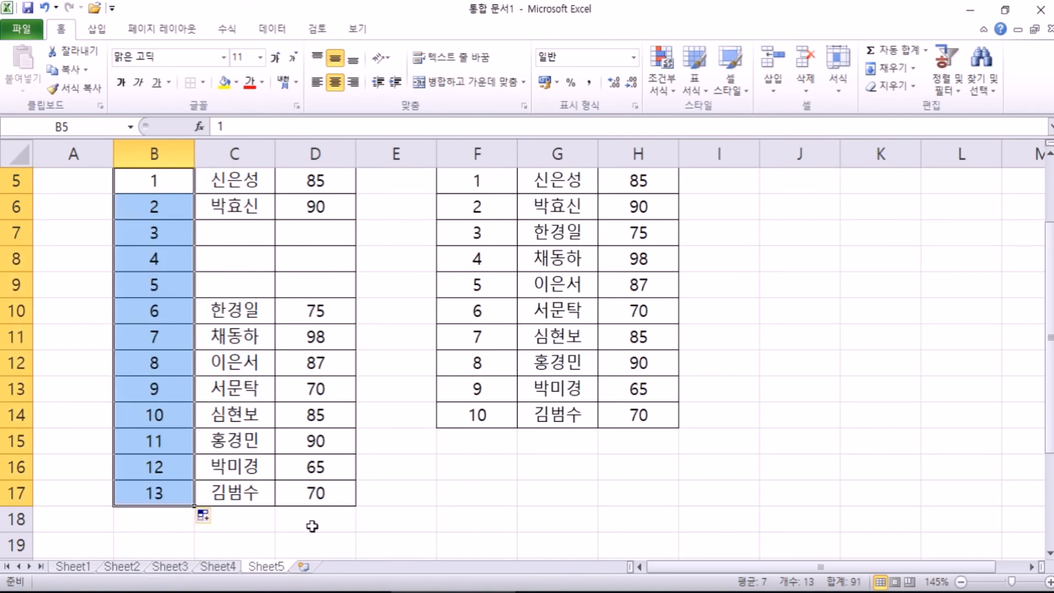
click(231, 227)
text(홍ㄱ길동)
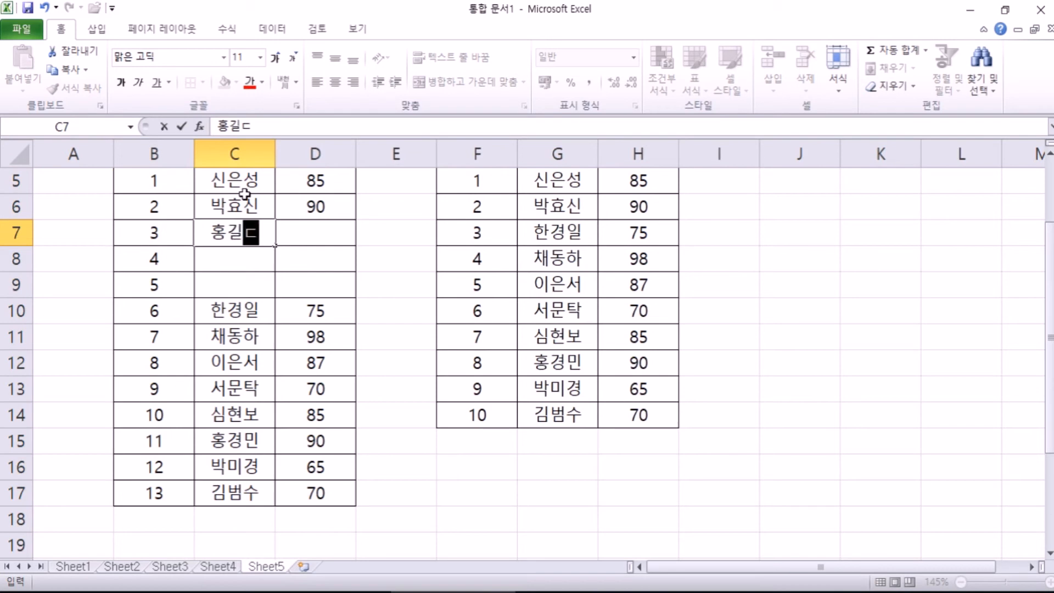
key(Return)
text(일지매)
key(Return)
text(이순신)
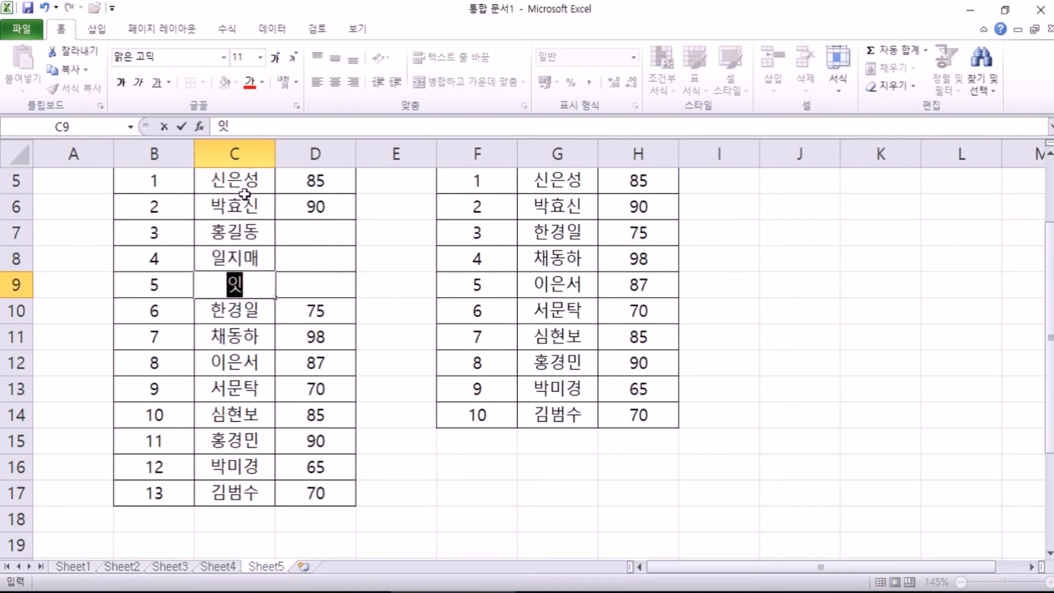
key(Tab)
Enter the scores 50, 60 and 70 in D7:D9 for the three added names
key(Up)
key(Up)
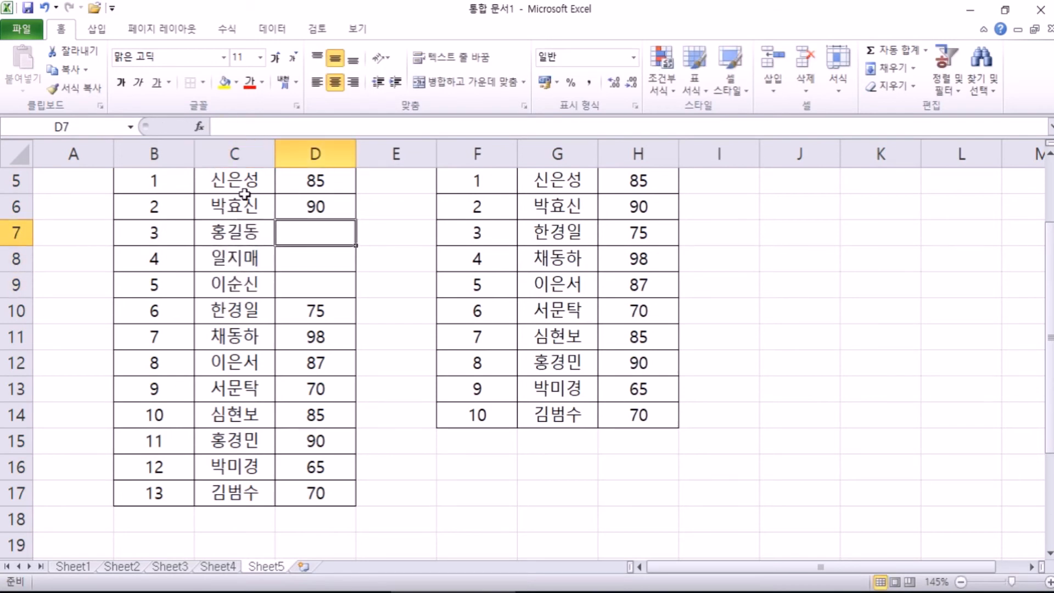
text(50)
key(Return)
text(60)
key(Return)
text(70)
key(Return)
scroll(151, 201, up, 2)
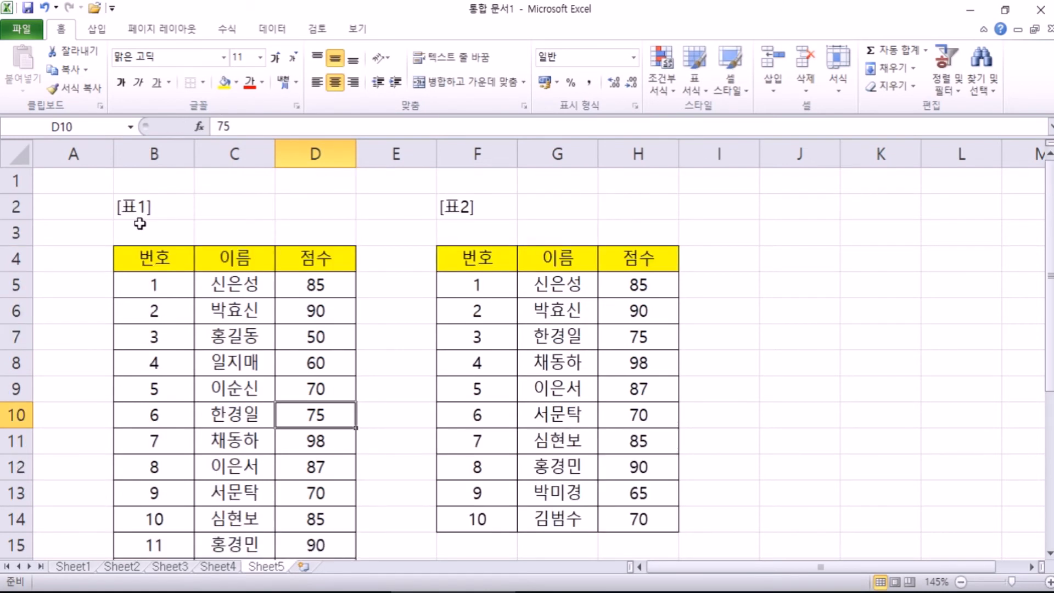
scroll(148, 340, down, 3)
scroll(327, 337, up, 3)
Clear the contents of B7:D9 in the first table and undo the clearing
drag(153, 336, 324, 389)
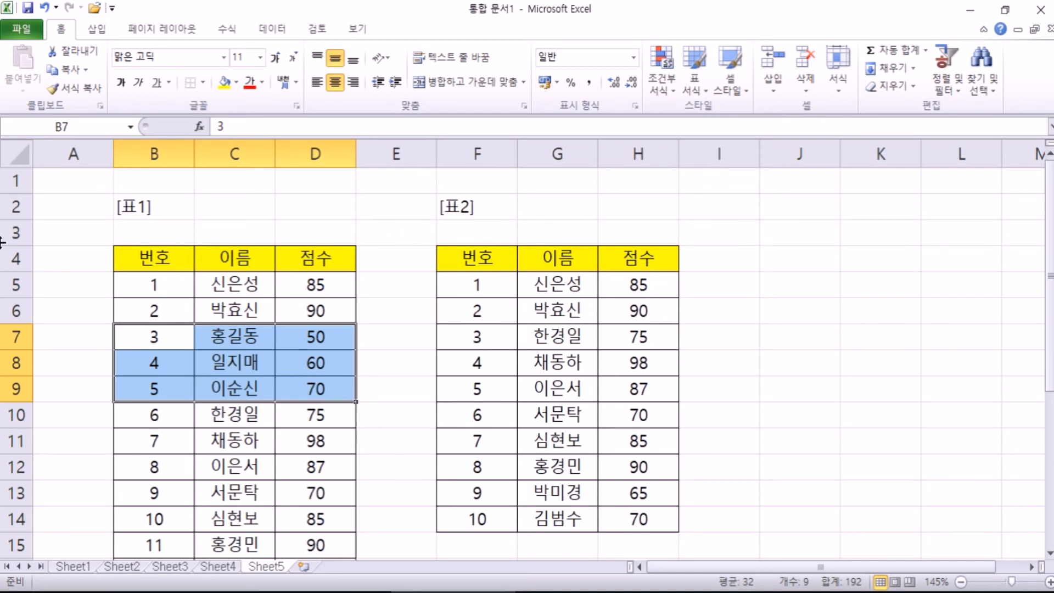
drag(18, 332, 18, 388)
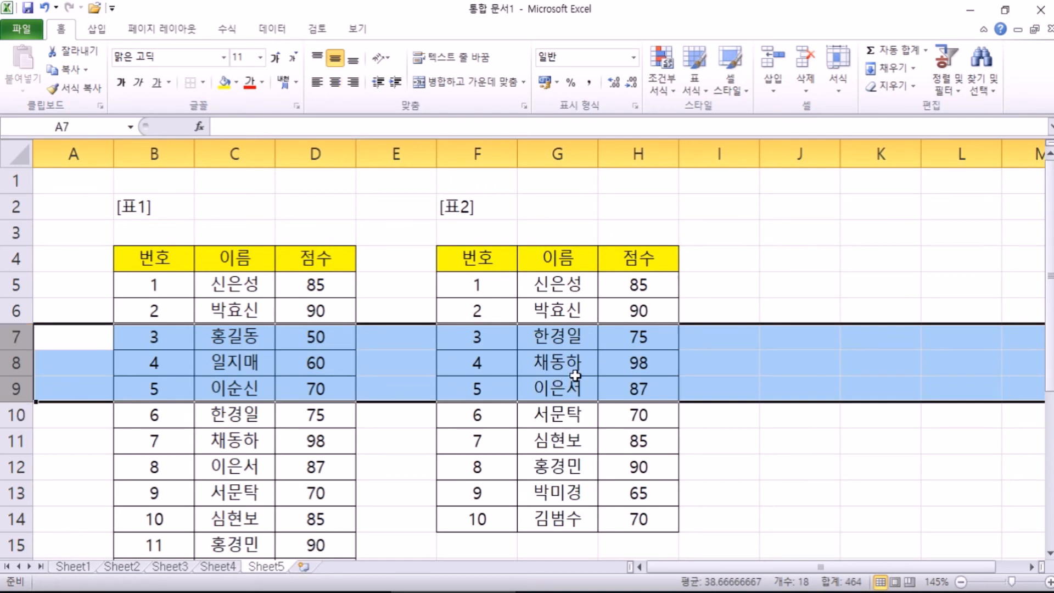
drag(166, 339, 311, 388)
right_click(225, 341)
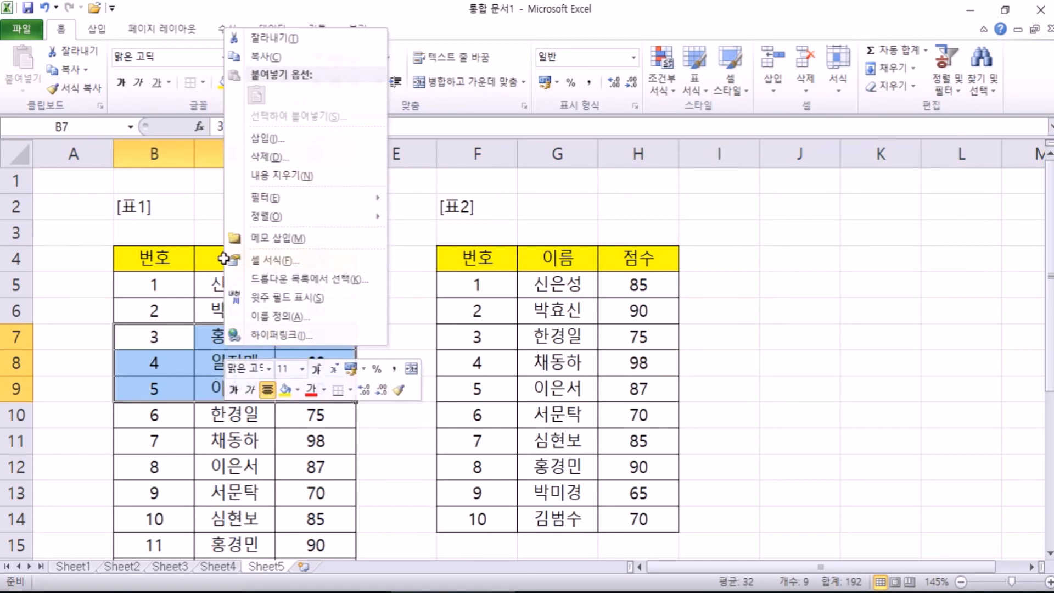
key(Escape)
key(Delete)
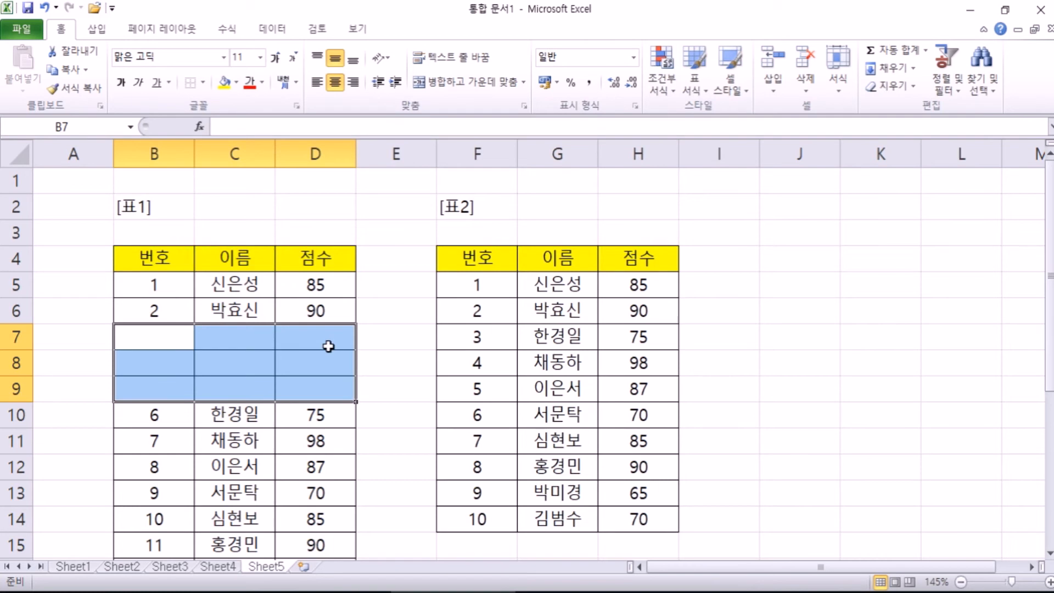
key(ctrl+z)
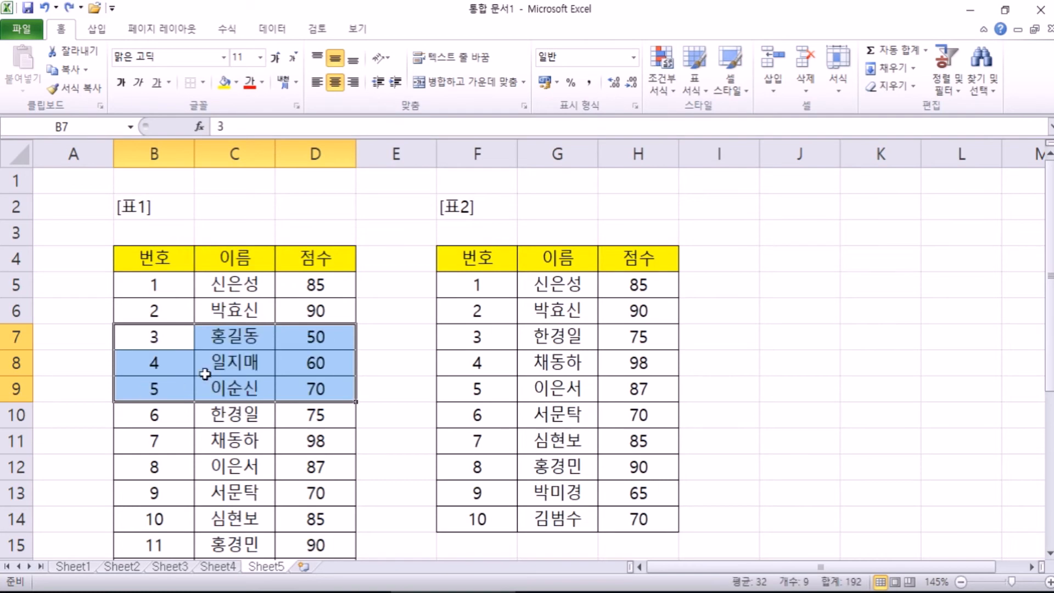
Delete the cells B7:D9, shifting the cells below up, and renumber B5:B14 as a series from 1 to 10
right_click(155, 332)
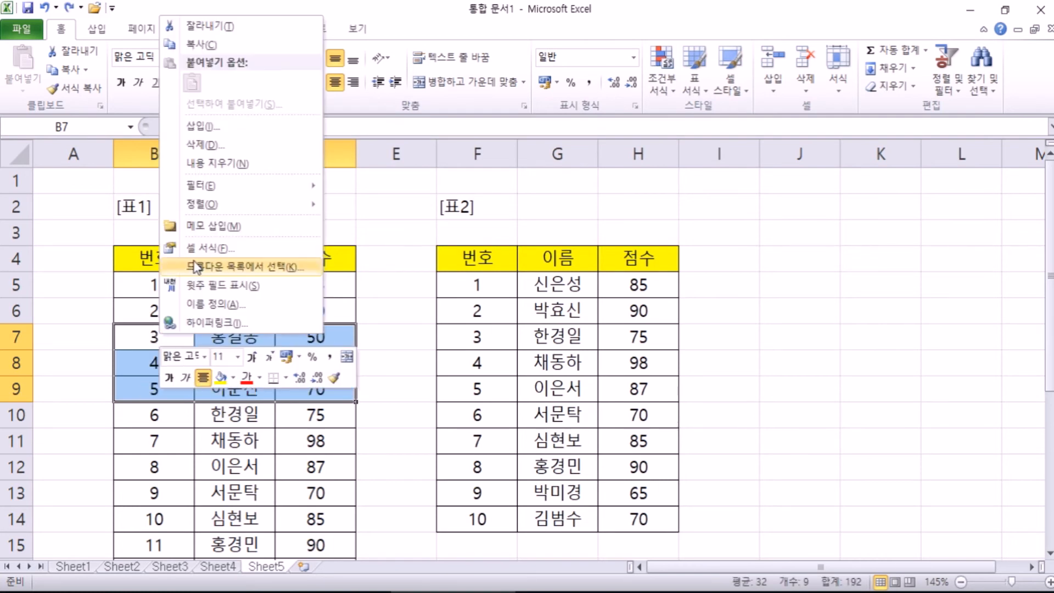
click(209, 147)
drag(180, 83, 368, 159)
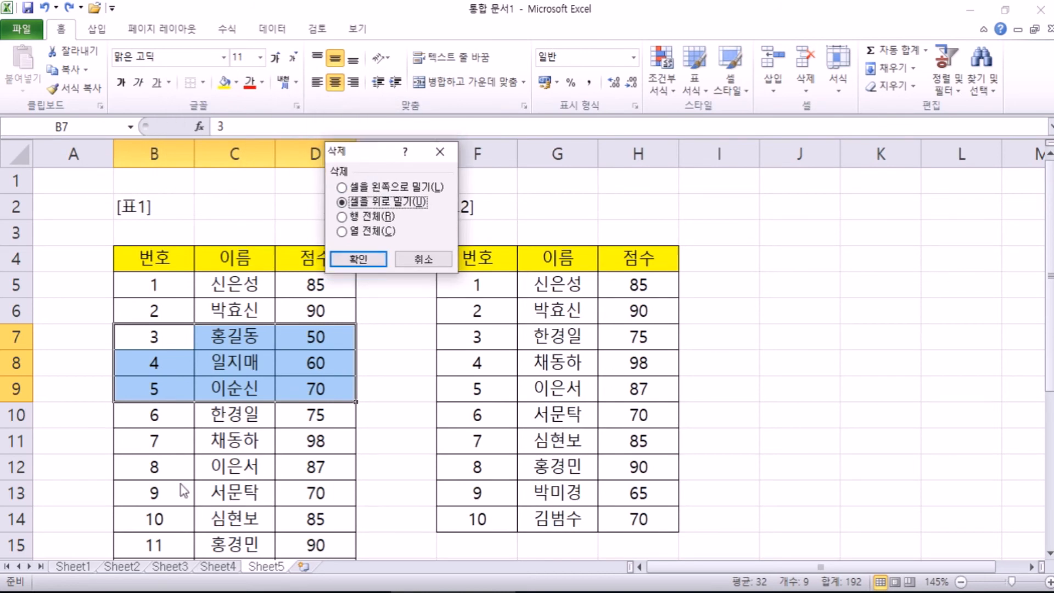
click(364, 261)
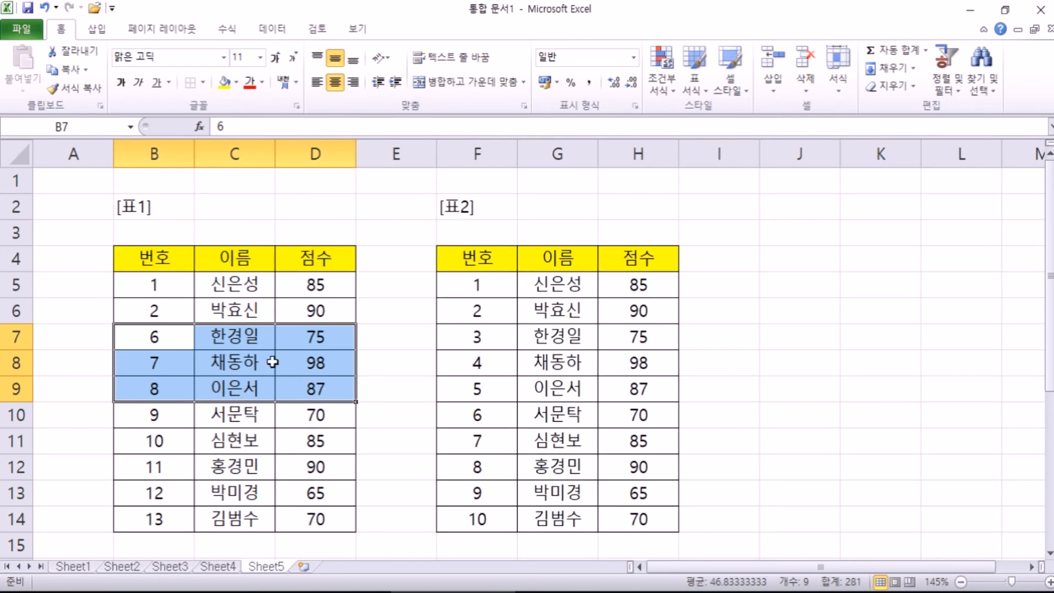
drag(159, 282, 200, 531)
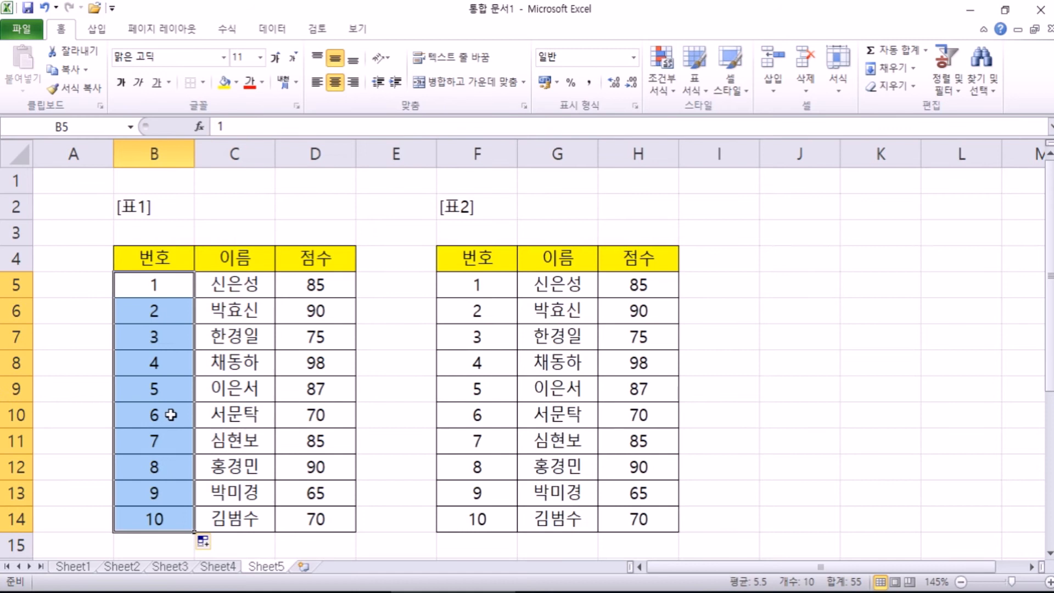
click(224, 431)
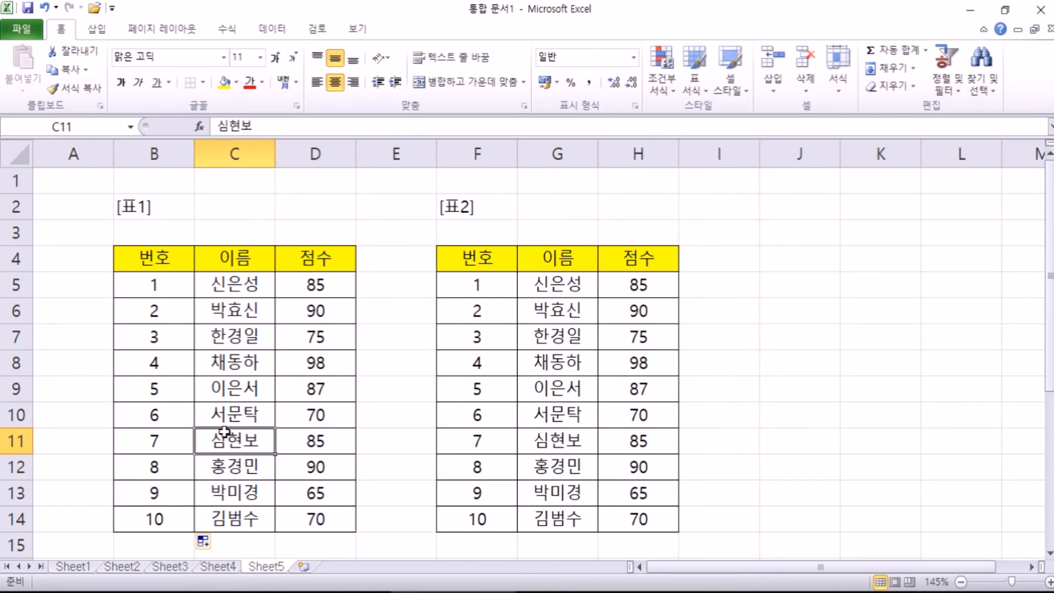
Move B8:D14 of the first table down four rows so that it starts at B12
scroll(269, 406, down, 1)
drag(154, 284, 314, 522)
click(158, 281)
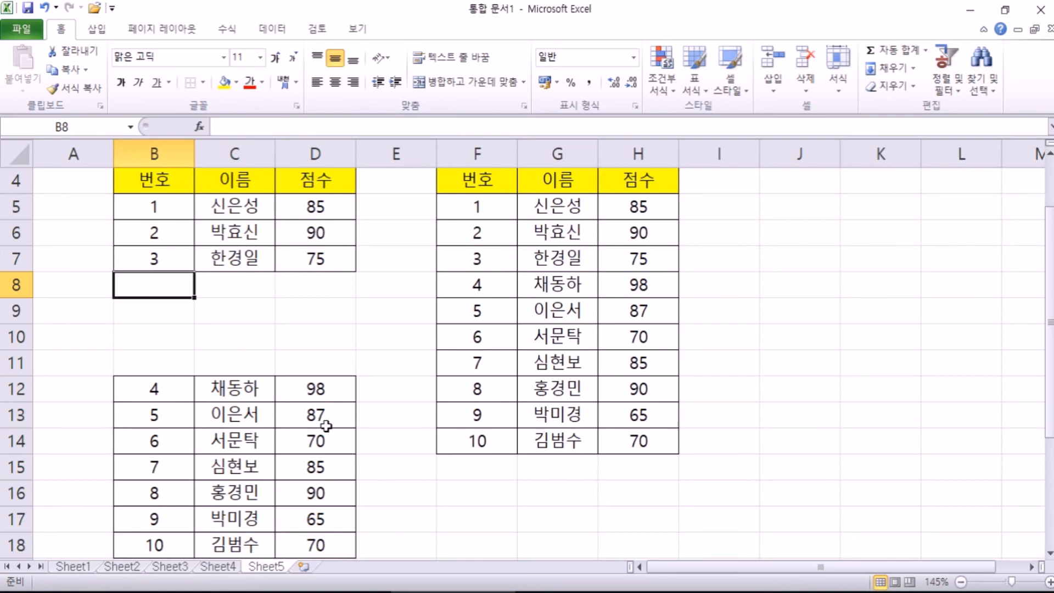
Copy the formatting of B5:D7 onto B8:D10 with Format Painter and undo it
drag(153, 260, 285, 263)
drag(158, 203, 283, 253)
click(76, 89)
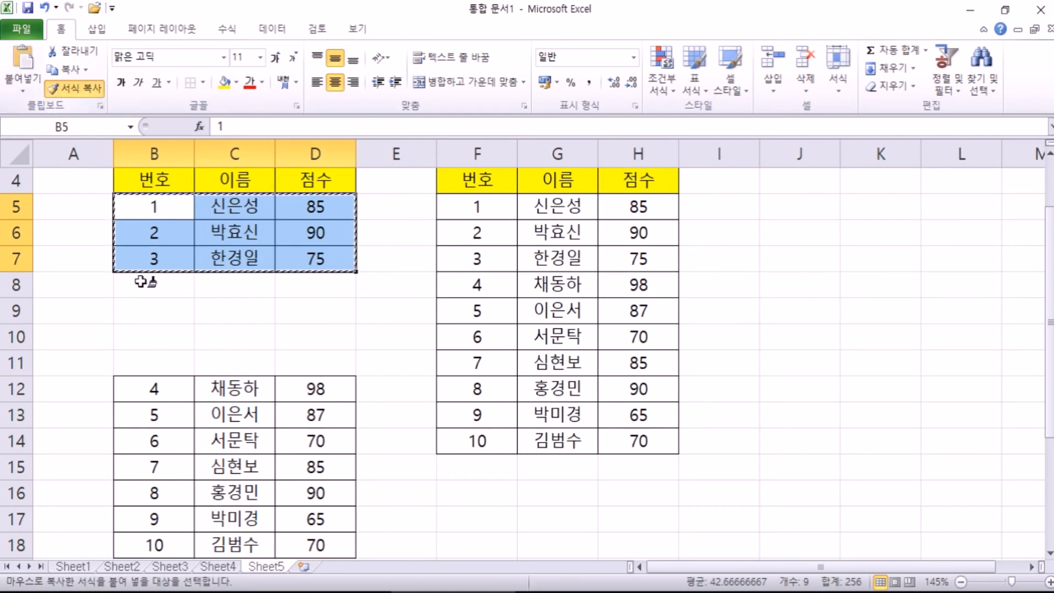
click(149, 283)
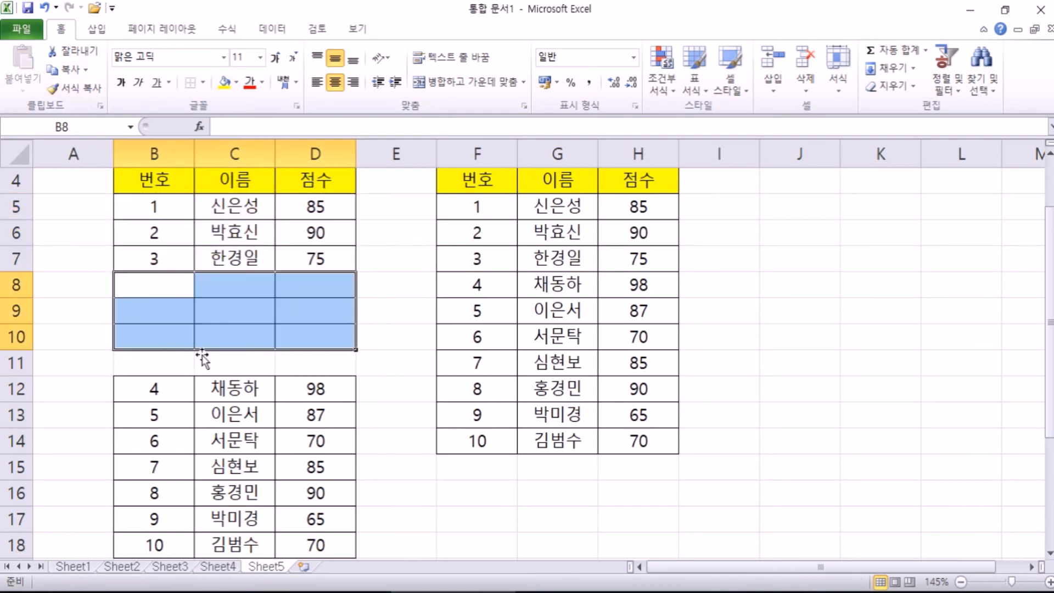
key(ctrl+z)
key(Escape)
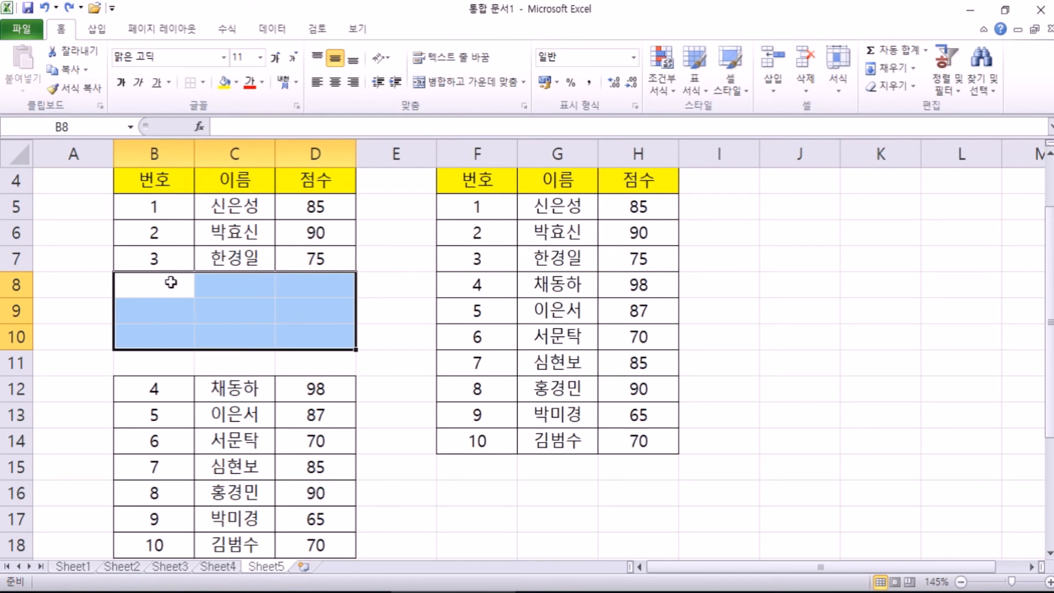
Enter four people's names in the empty cells C8:C11 of the first table
click(170, 283)
click(220, 282)
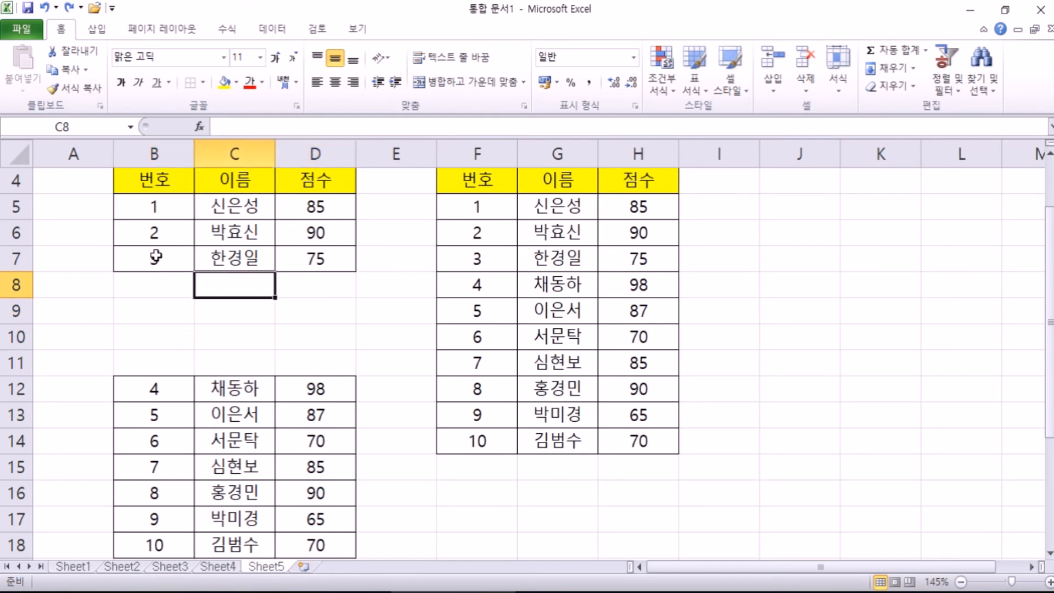
text(이순신)
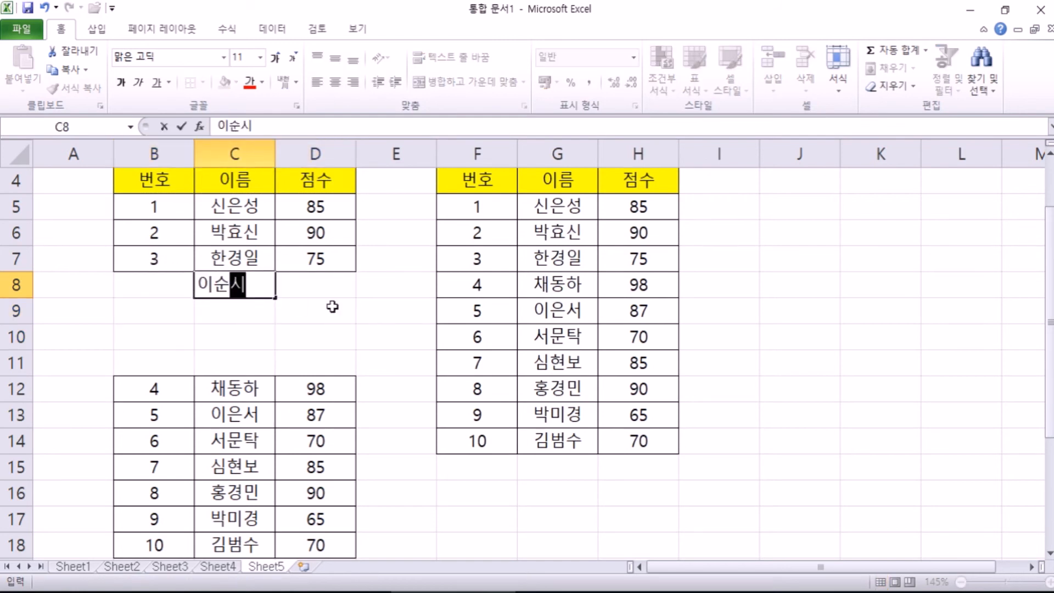
key(Return)
text(연개소문)
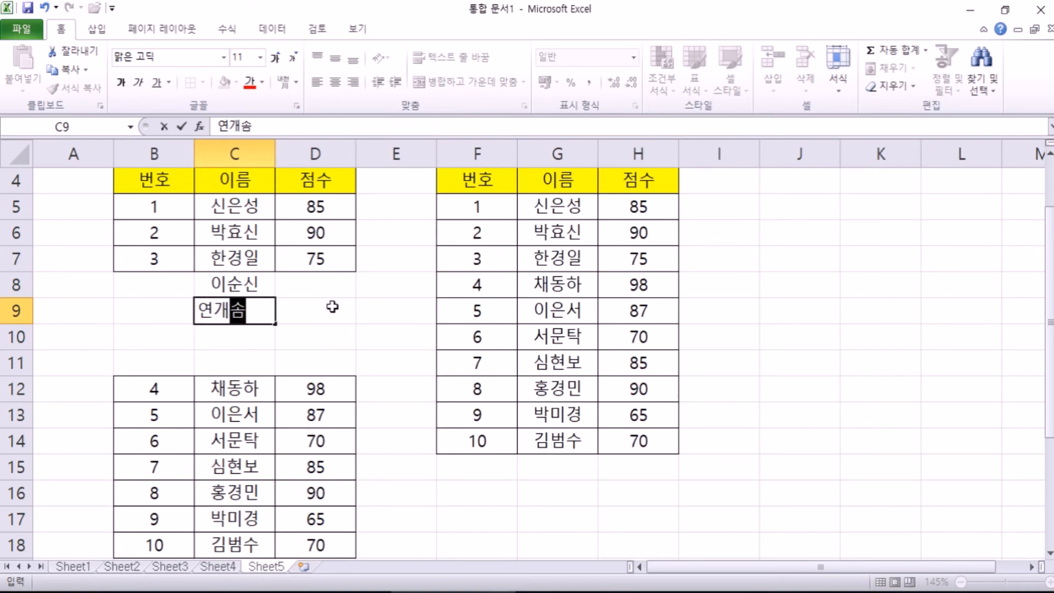
key(Return)
text(이ㅁㄲ겆)
key(BackSpace)
key(BackSpace)
key(BackSpace)
key(BackSpace)
text(꺽)
key(BackSpace)
key(BackSpace)
key(BackSpace)
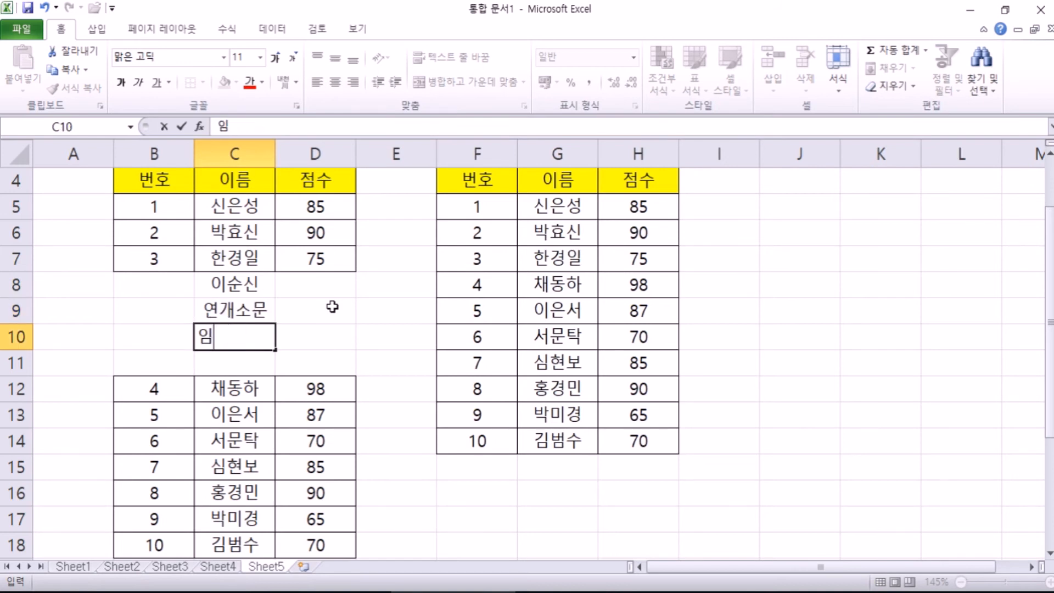
text(꺼ㄱ정)
key(Return)
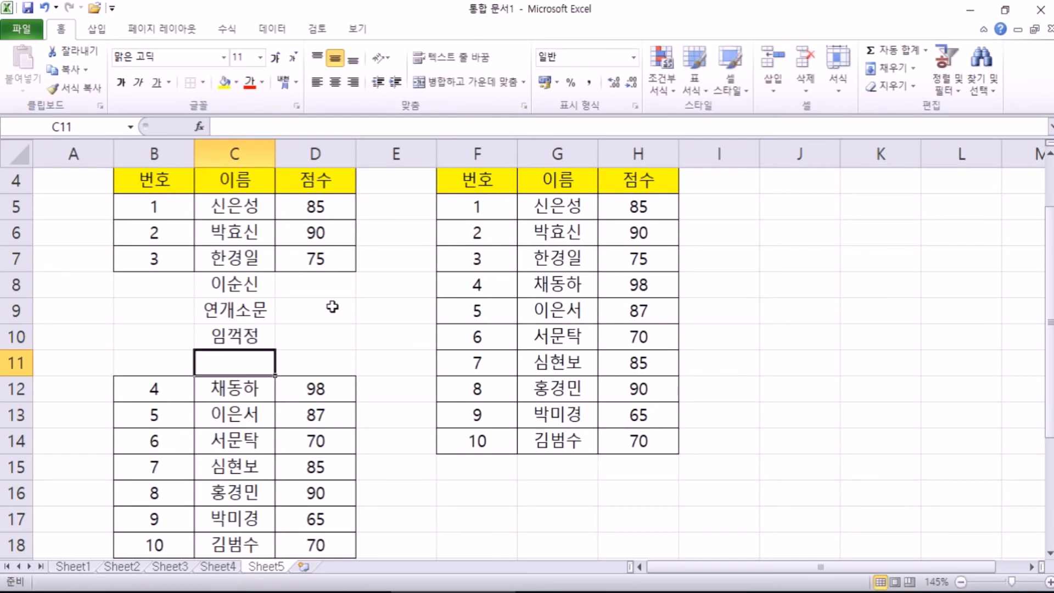
text(일지매)
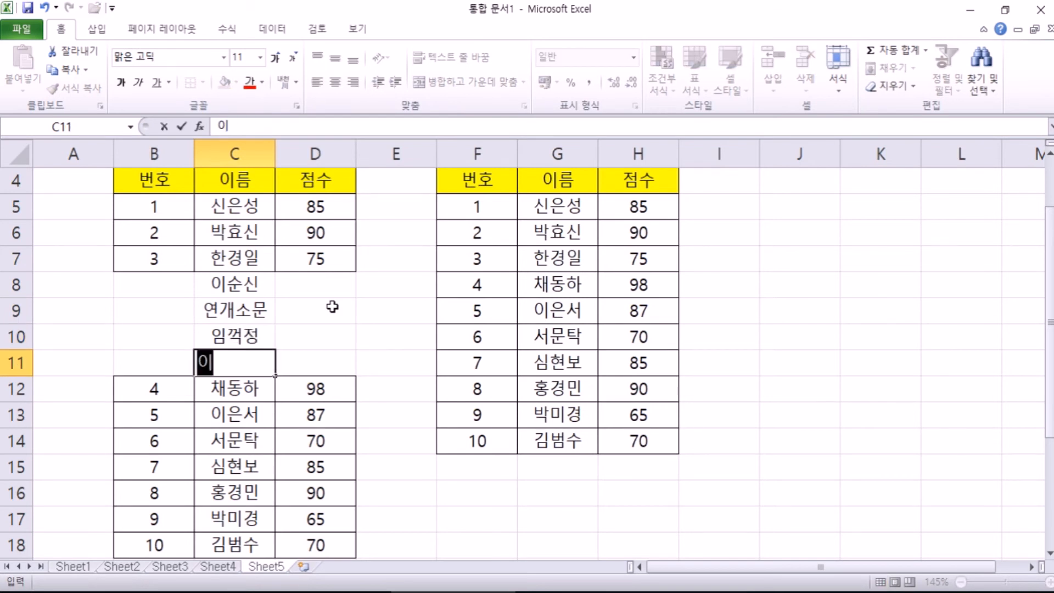
key(Return)
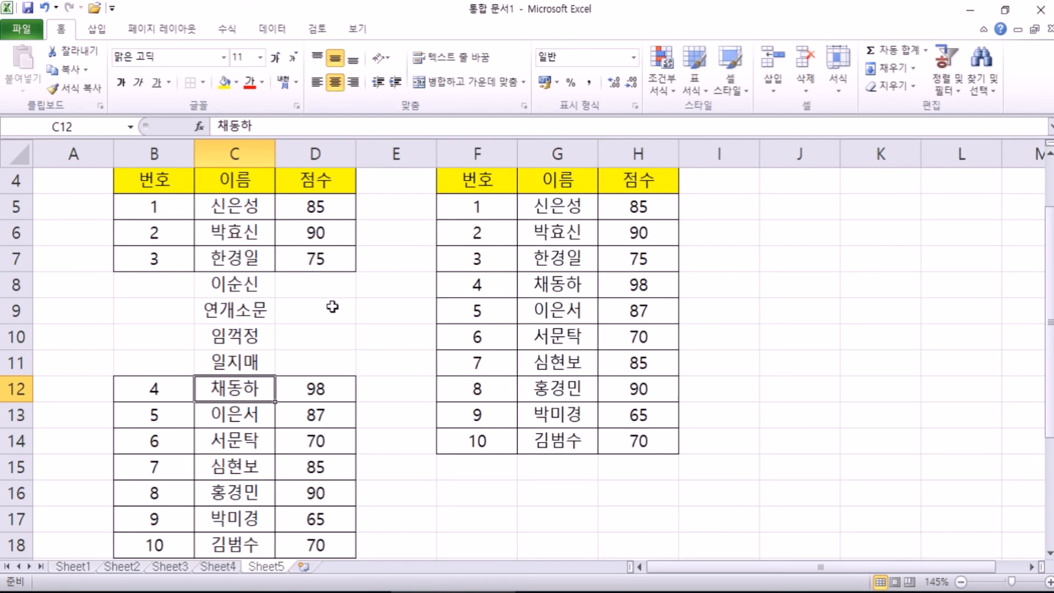
Renumber B5:B18 as a series from 1 to 14 and apply all borders to B5:D17
drag(186, 206, 214, 481)
scroll(261, 446, up, 1)
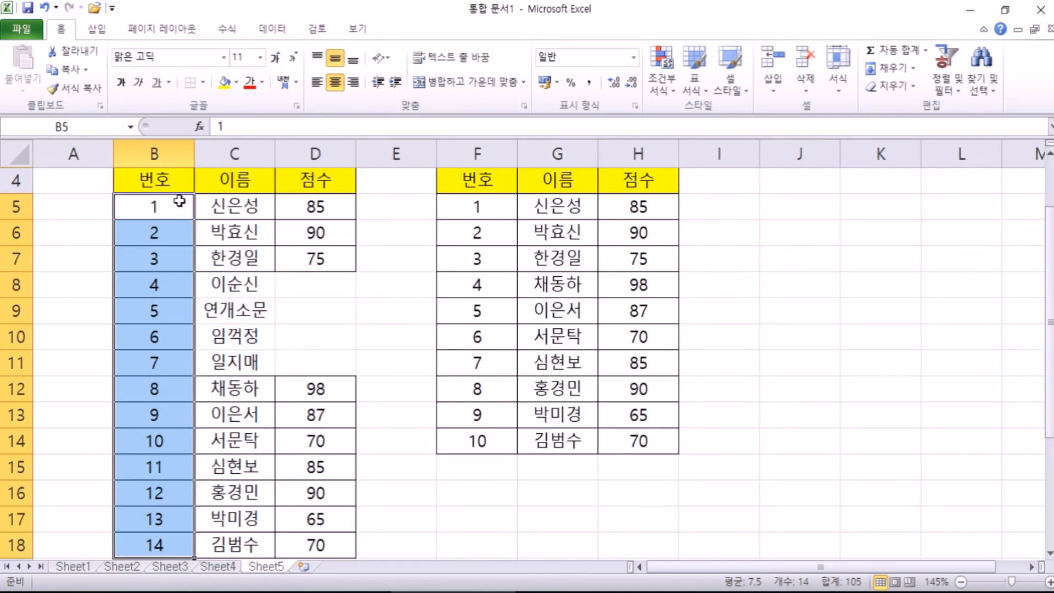
drag(179, 201, 329, 520)
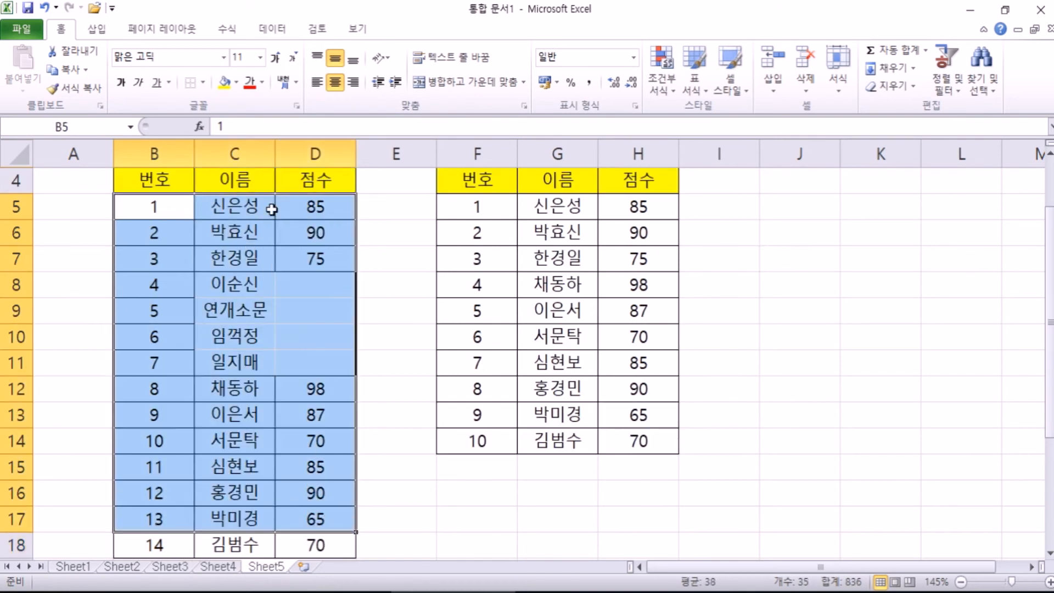
click(203, 82)
click(223, 219)
click(277, 370)
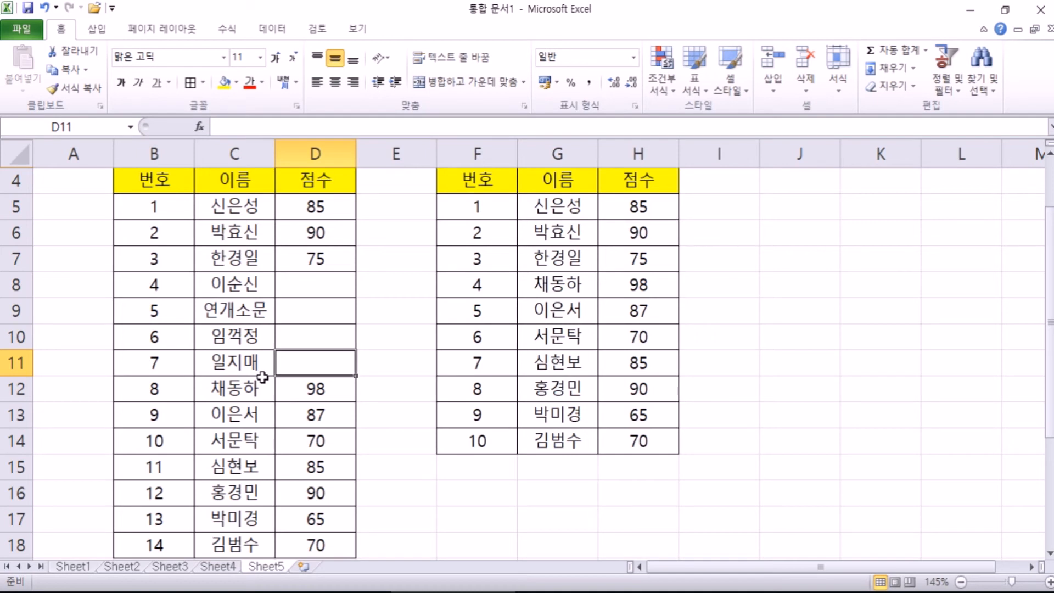
click(315, 285)
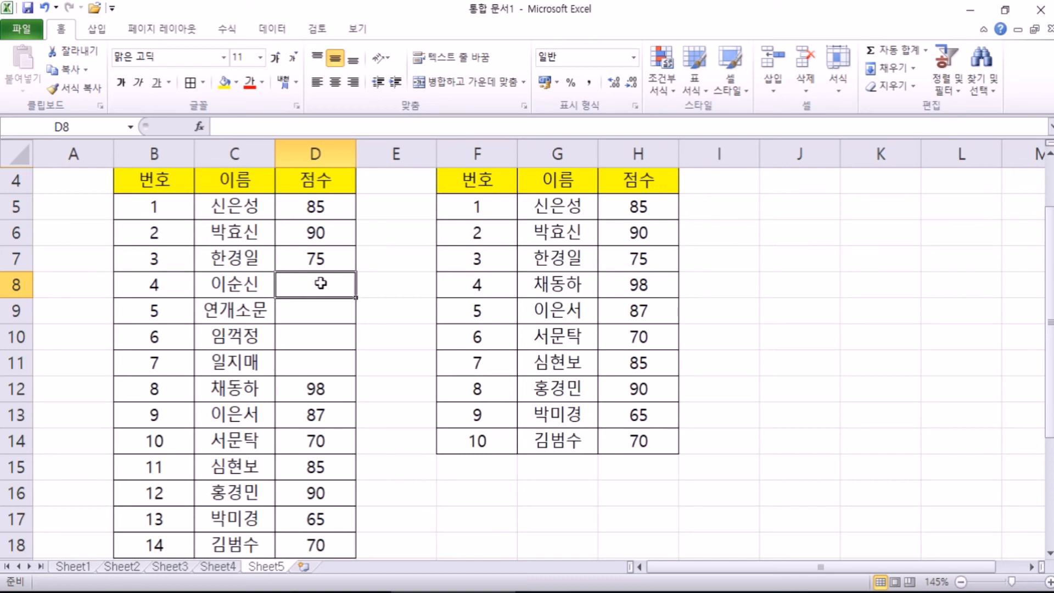
drag(503, 209, 556, 439)
Replace the first number in B5 with the formula =ROW()
click(146, 206)
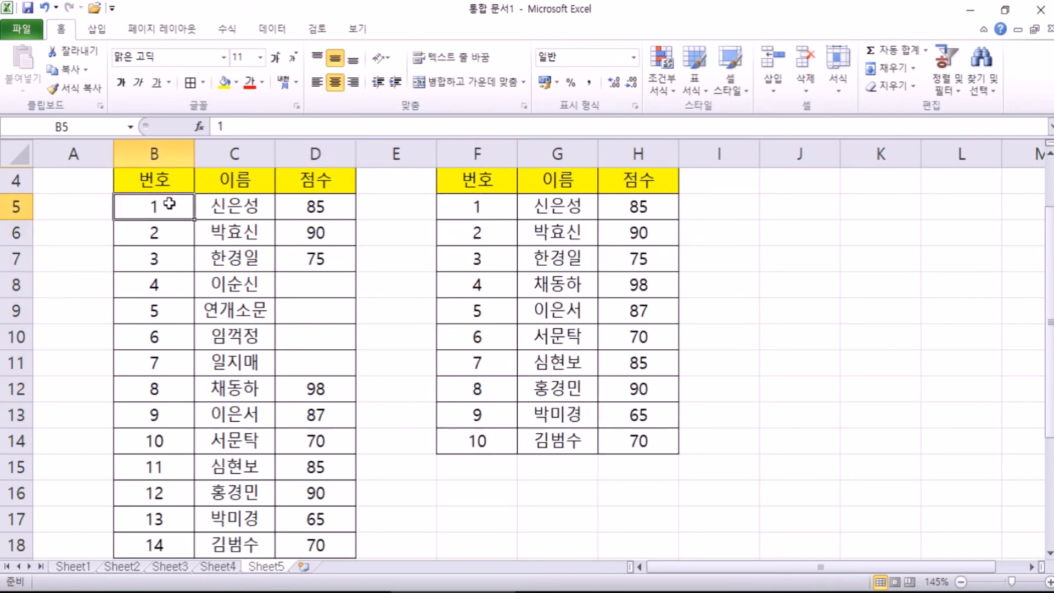
scroll(149, 232, up, 4)
key(Left)
scroll(203, 240, up, 1)
click(231, 306)
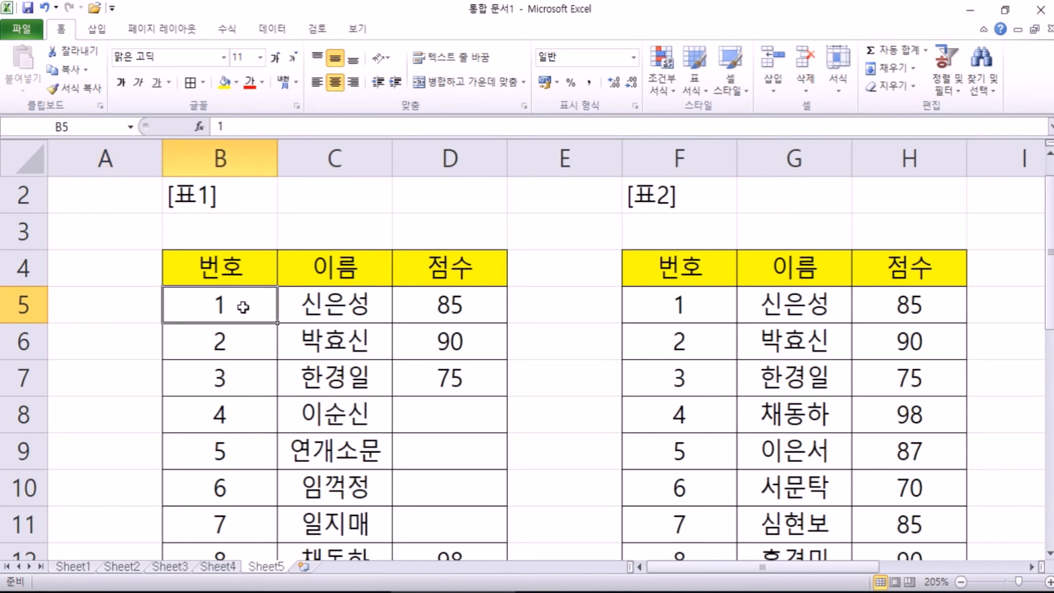
text(=ㄱ)
key(BackSpace)
key(Hangul)
text(ROW())
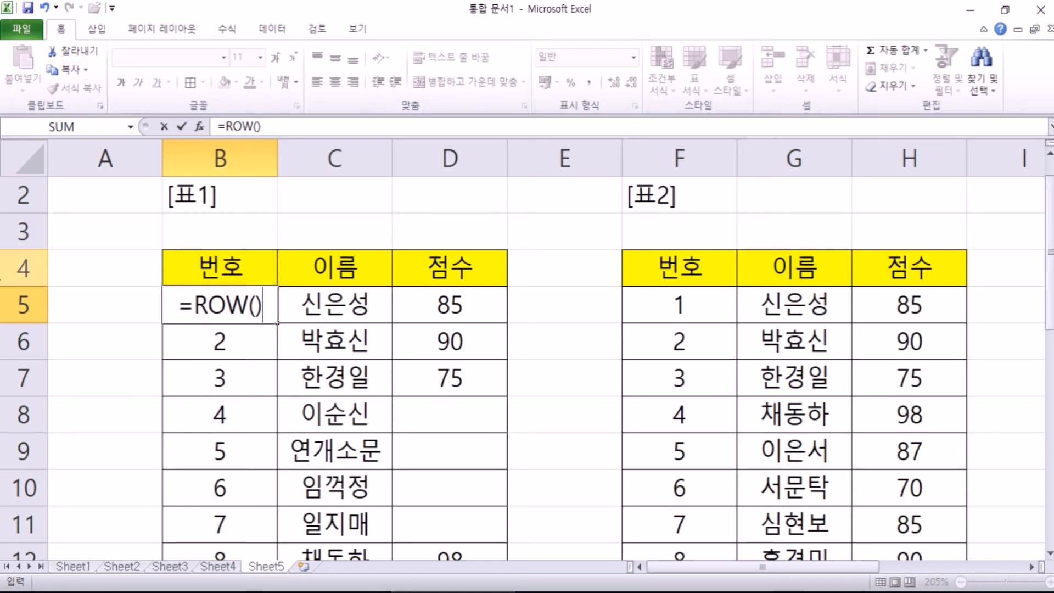
key(Return)
key(Up)
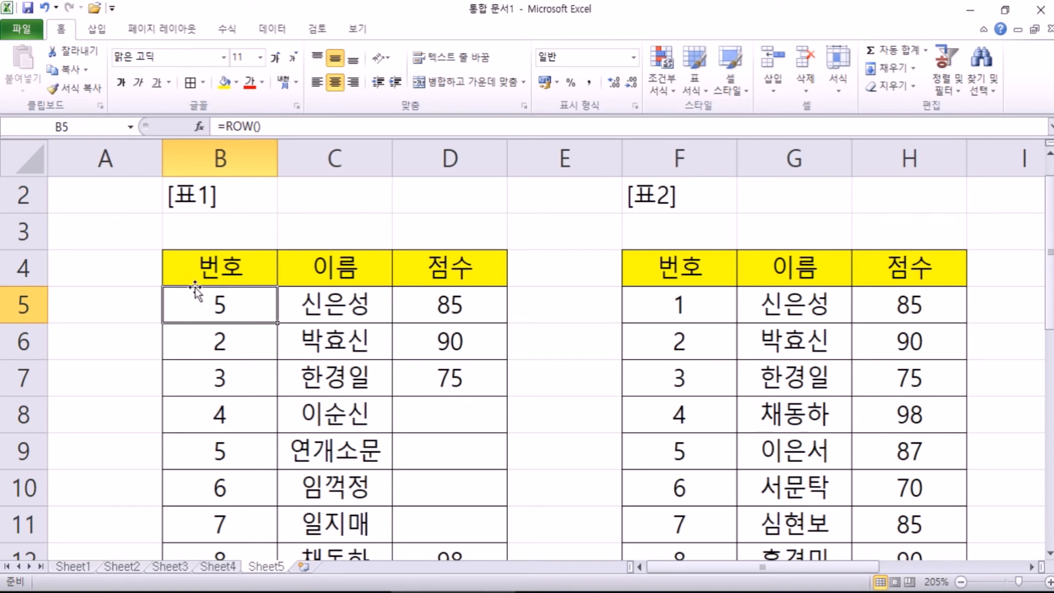
Clear the typed numbers below B5 in the first table's number column
key(F2)
key(Escape)
drag(169, 341, 236, 485)
key(Delete)
scroll(238, 395, up, 3)
click(242, 354)
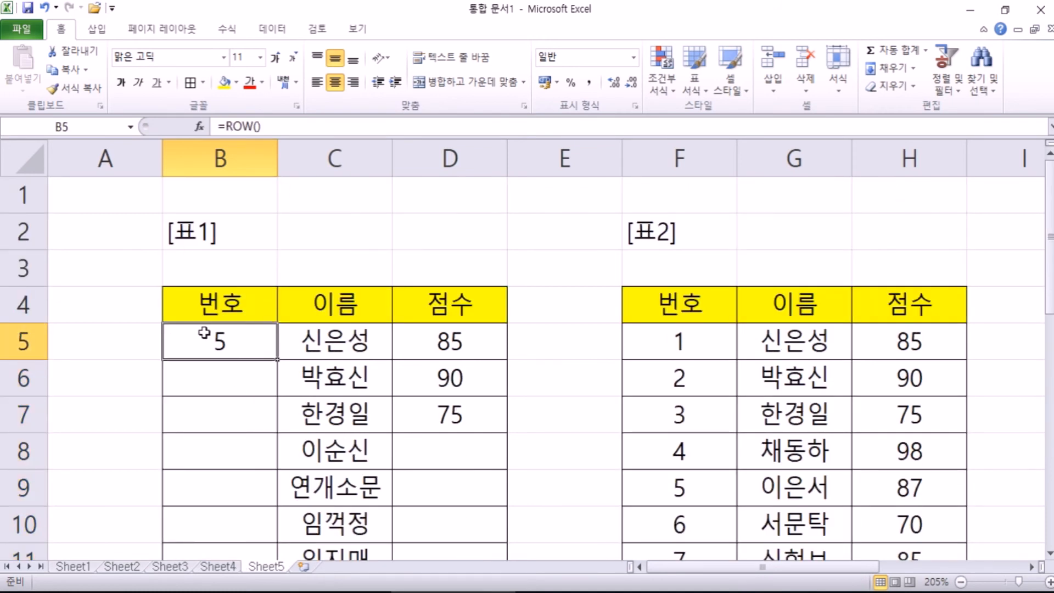
double_click(262, 345)
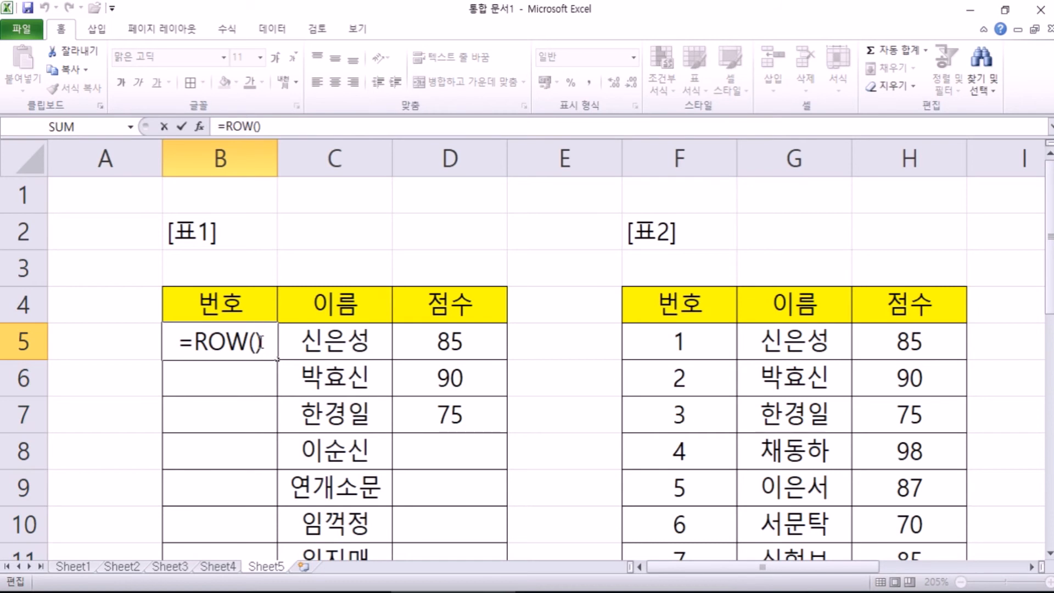
key(ctrl+Return)
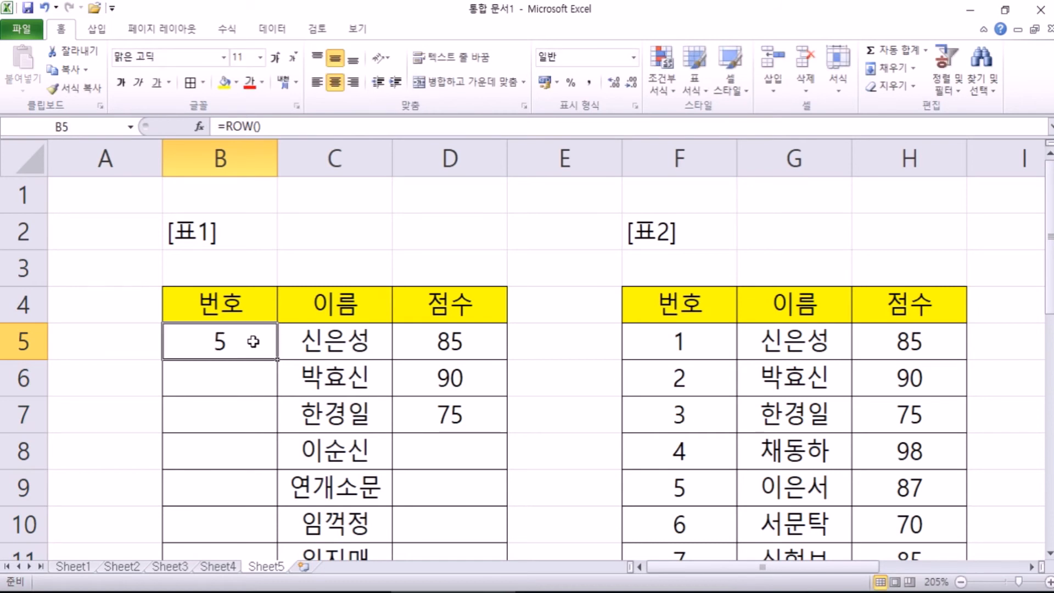
click(126, 341)
text(1)
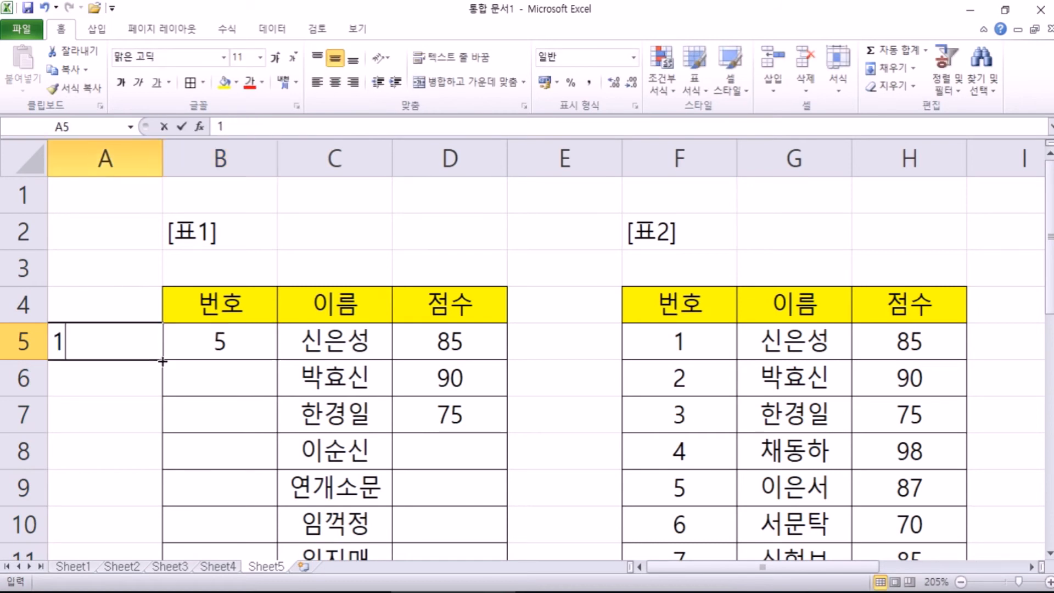
key(Escape)
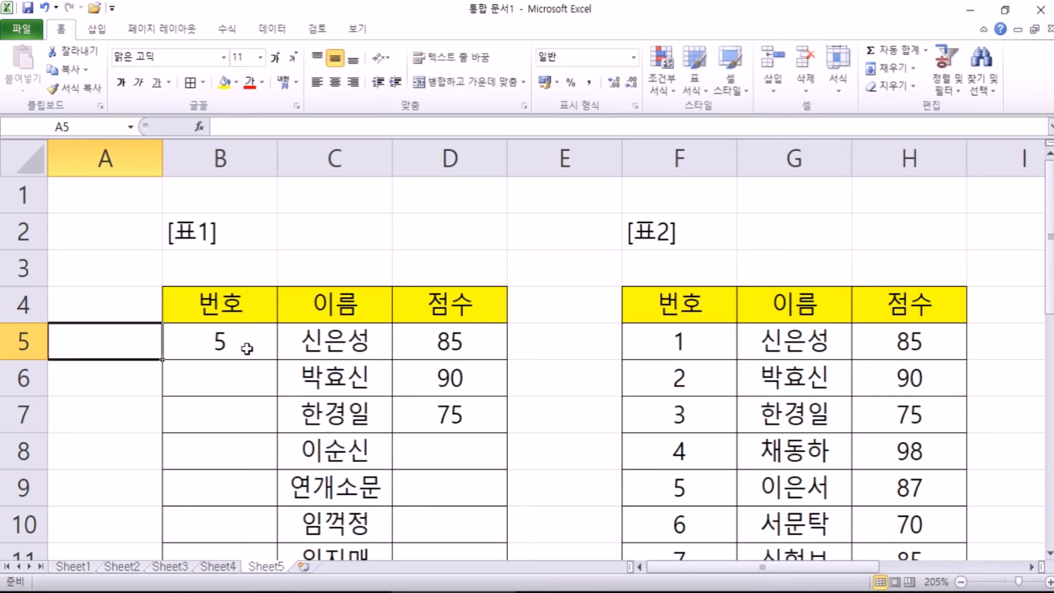
click(246, 347)
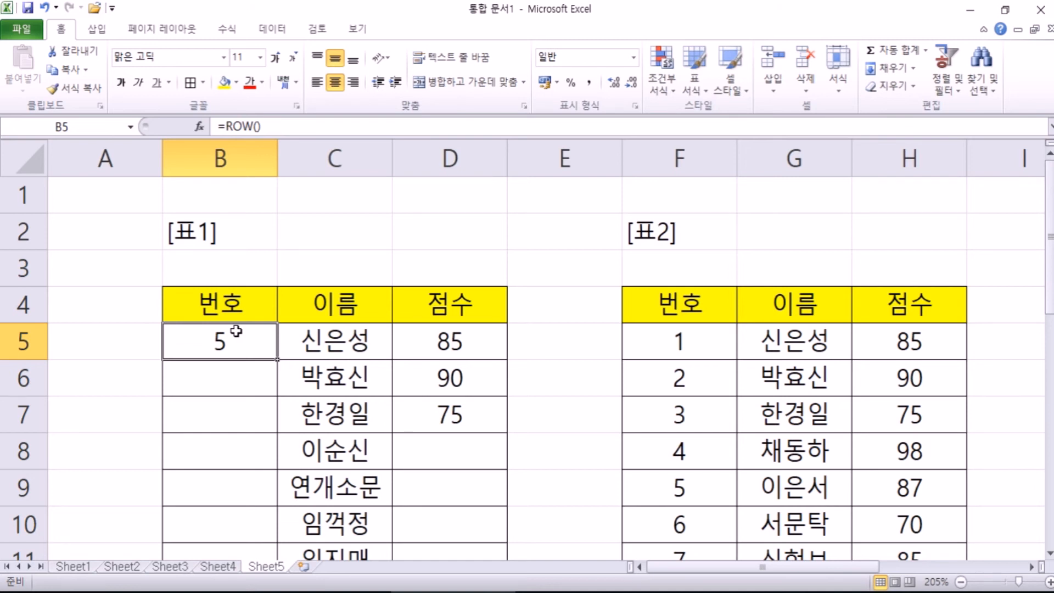
key(F2)
text(-4)
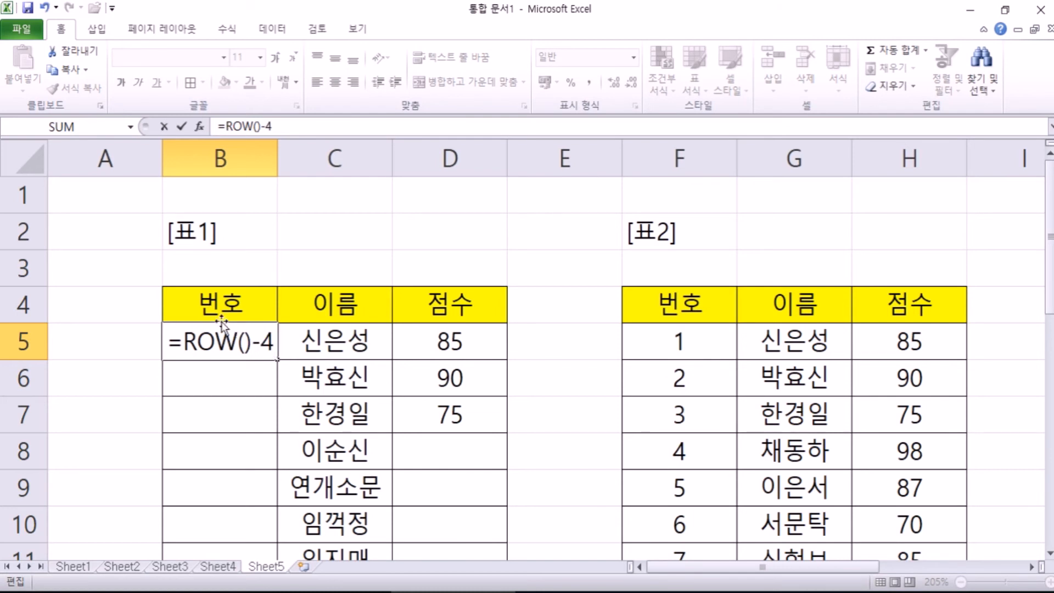
key(Escape)
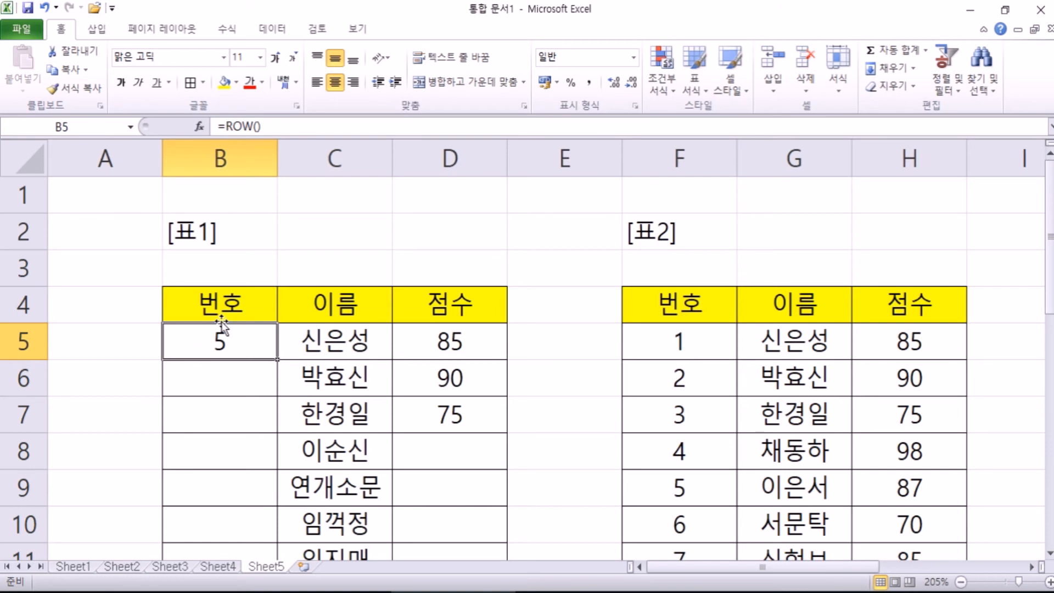
key(F2)
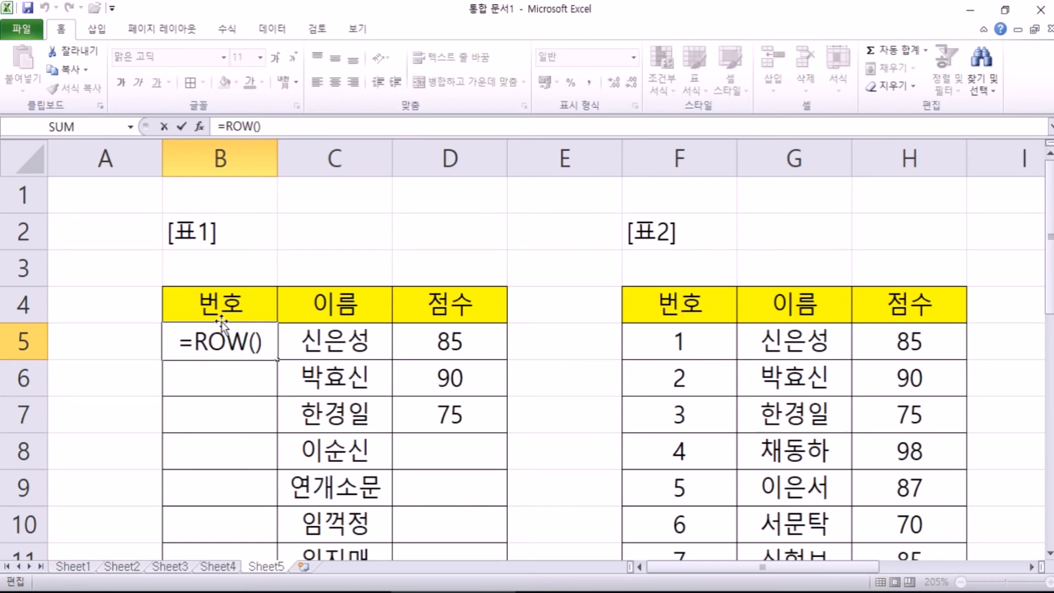
key(ctrl+Return)
key(F2)
key(ctrl+Return)
key(F2)
key(ctrl+Return)
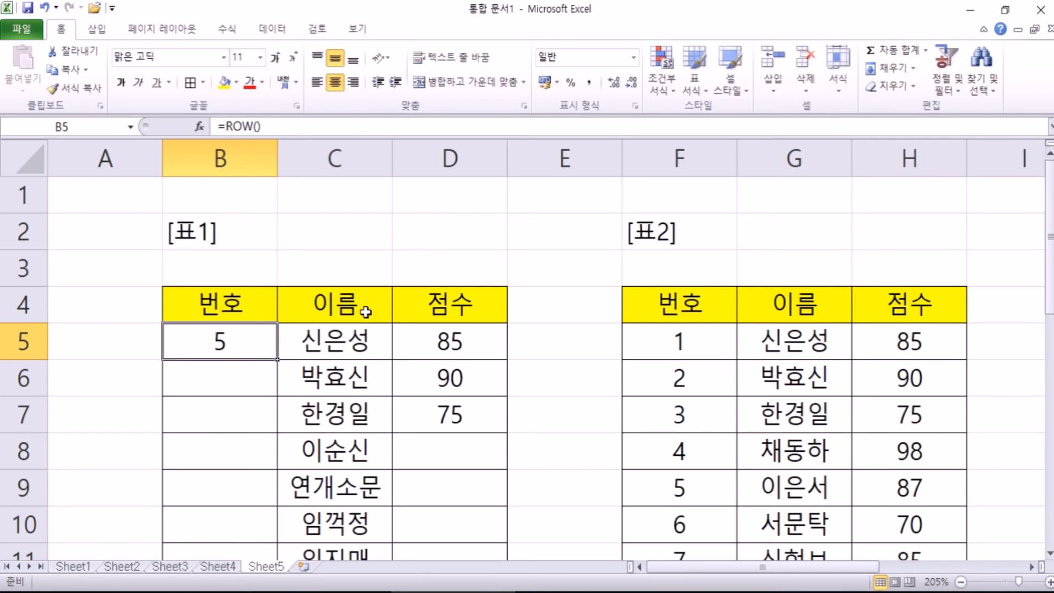
Change the formula in B5 to =ROW()-4
key(F2)
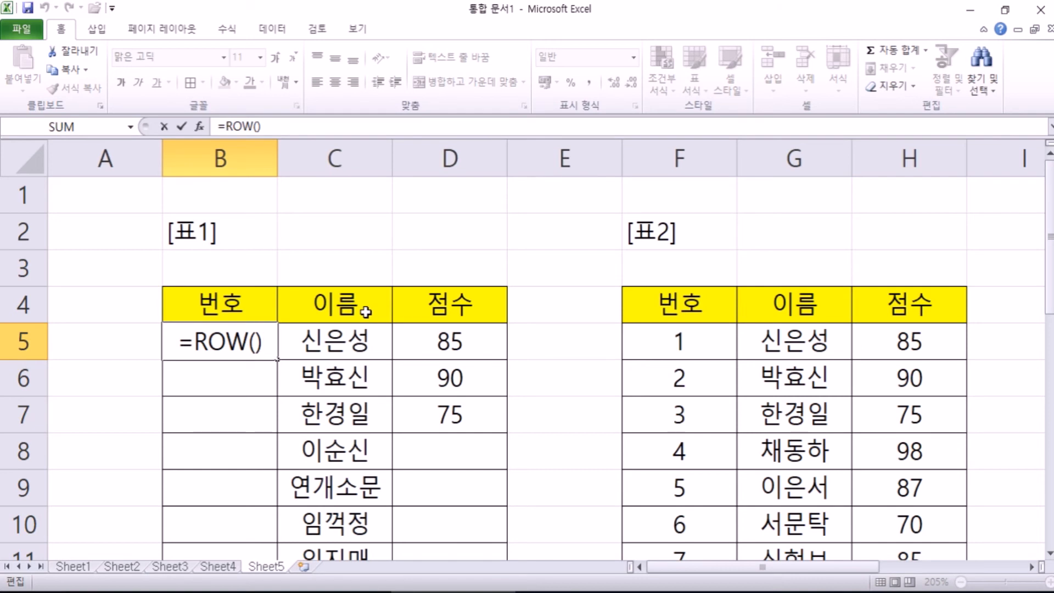
text(-3)
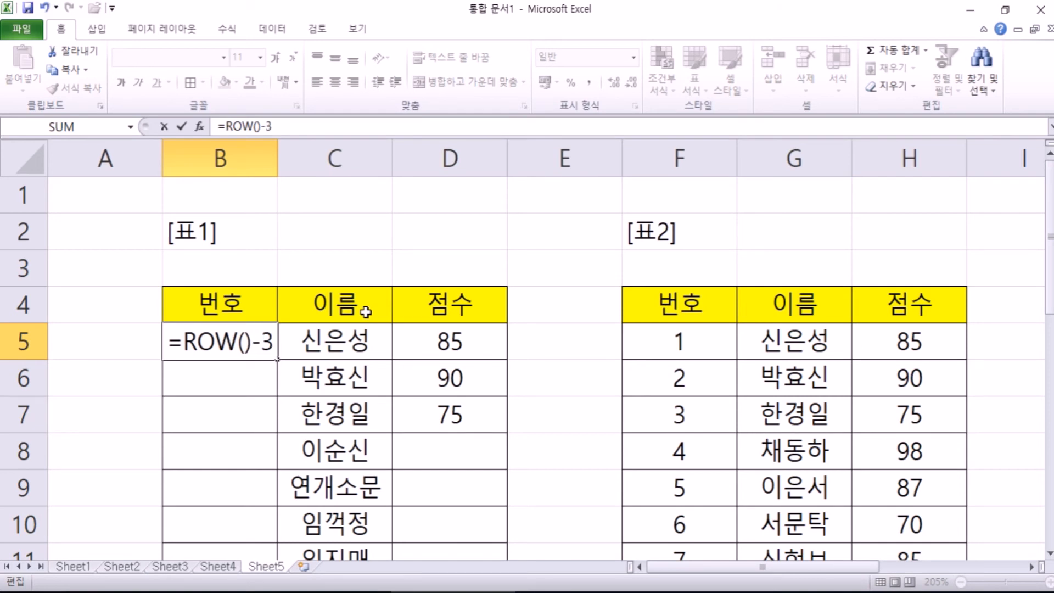
key(BackSpace)
text(4)
key(Return)
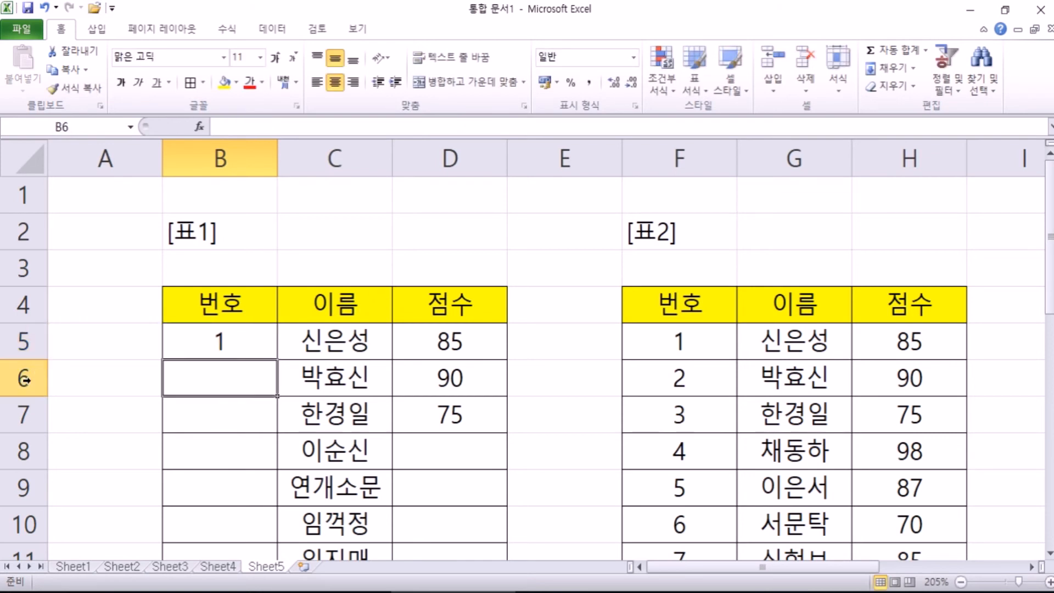
Fill the B5 formula down the rest of the first table's number column and check the formula in B10
scroll(97, 354, down, 1)
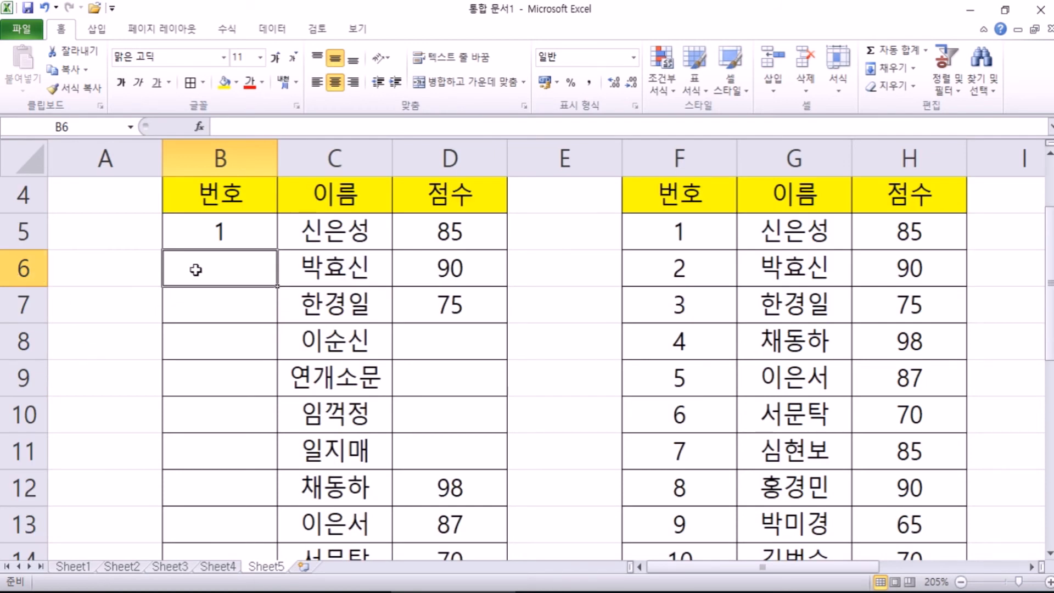
click(233, 232)
double_click(277, 250)
scroll(274, 285, down, 3)
scroll(274, 285, up, 3)
click(429, 348)
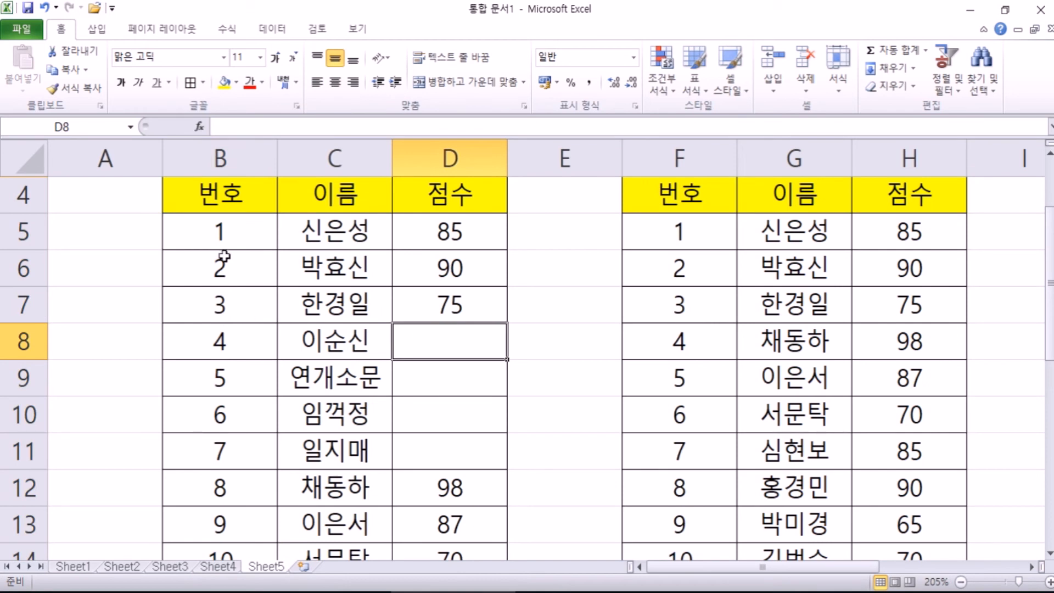
click(15, 418)
double_click(223, 413)
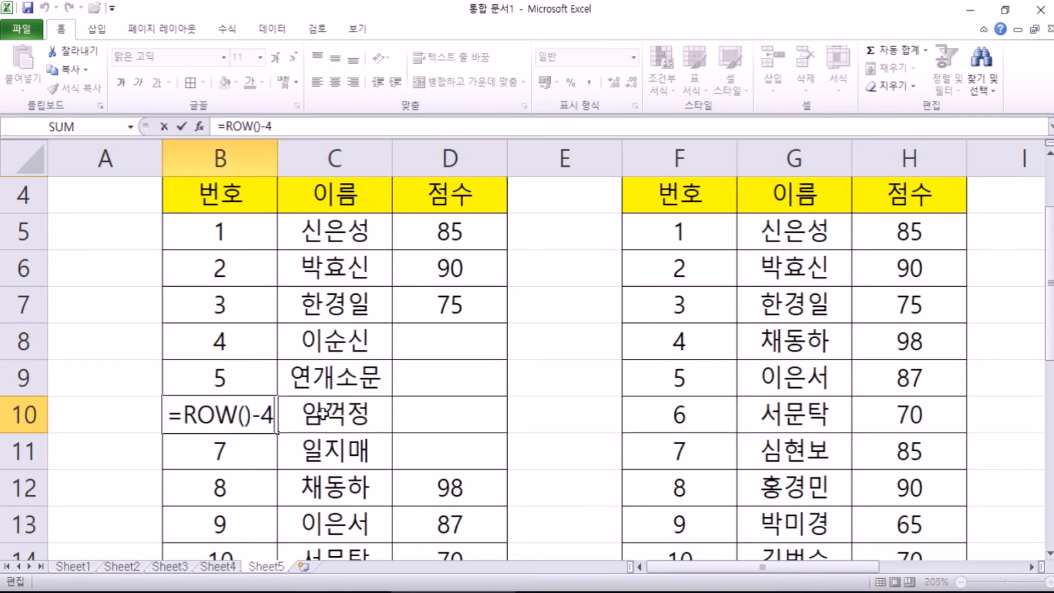
key(Escape)
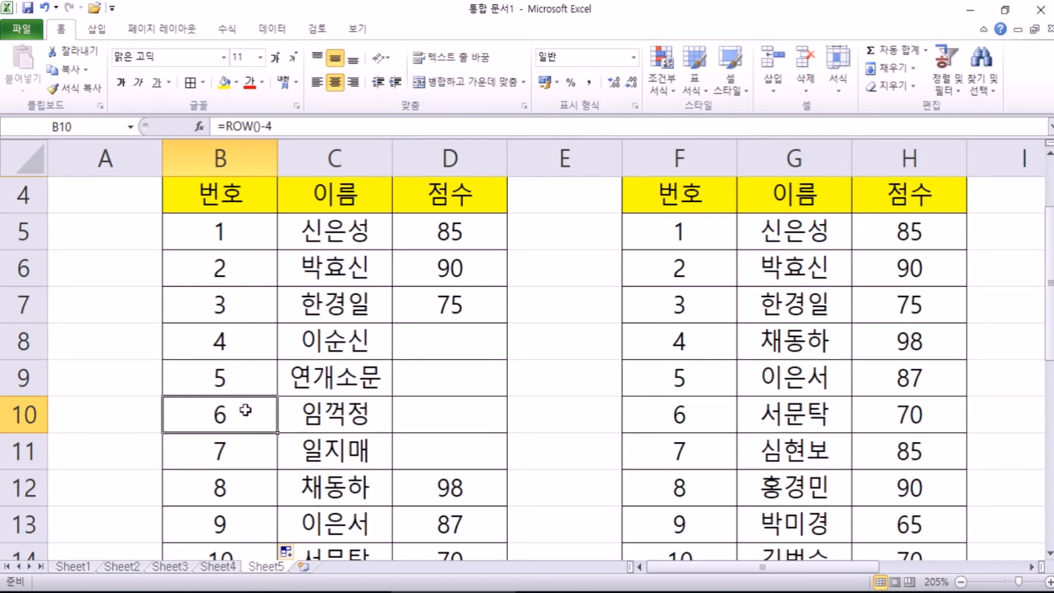
Delete cells B8:D11 from the first table, shifting the cells below up
drag(253, 341, 431, 446)
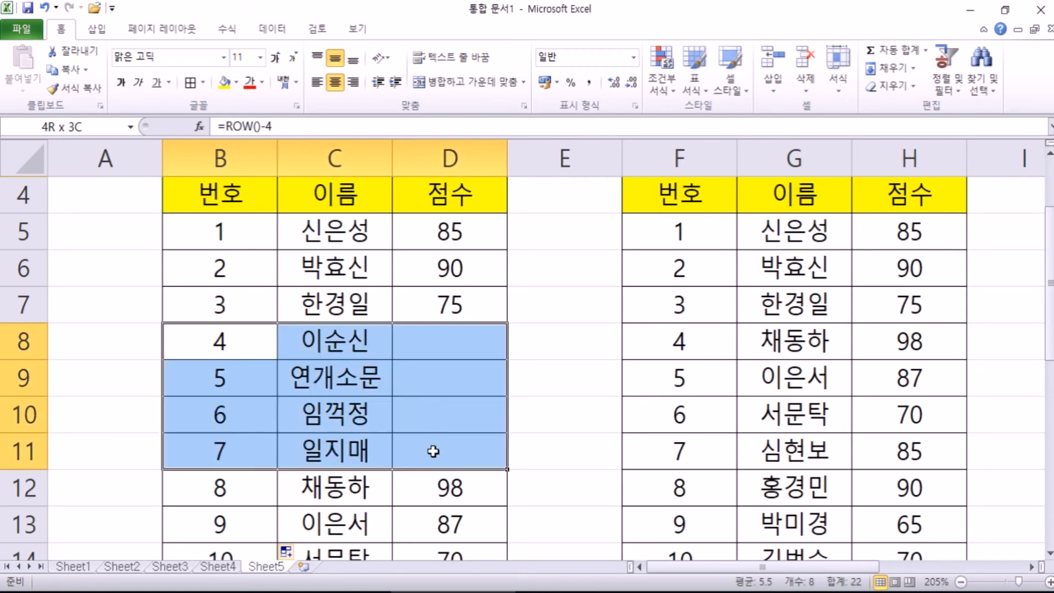
scroll(450, 409, down, 2)
scroll(450, 409, up, 1)
scroll(450, 408, up, 1)
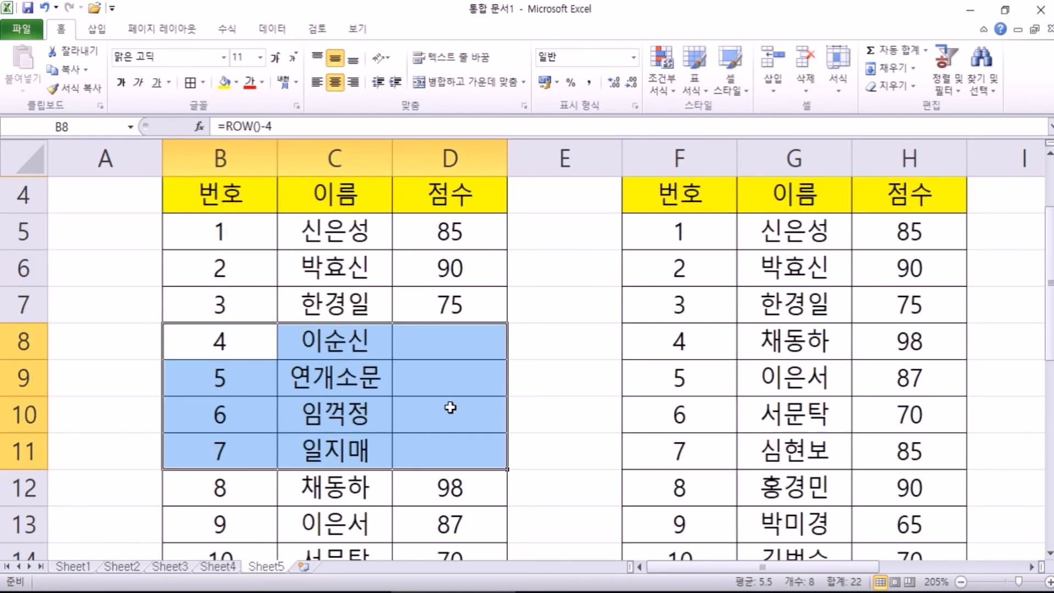
drag(225, 338, 434, 458)
right_click(224, 338)
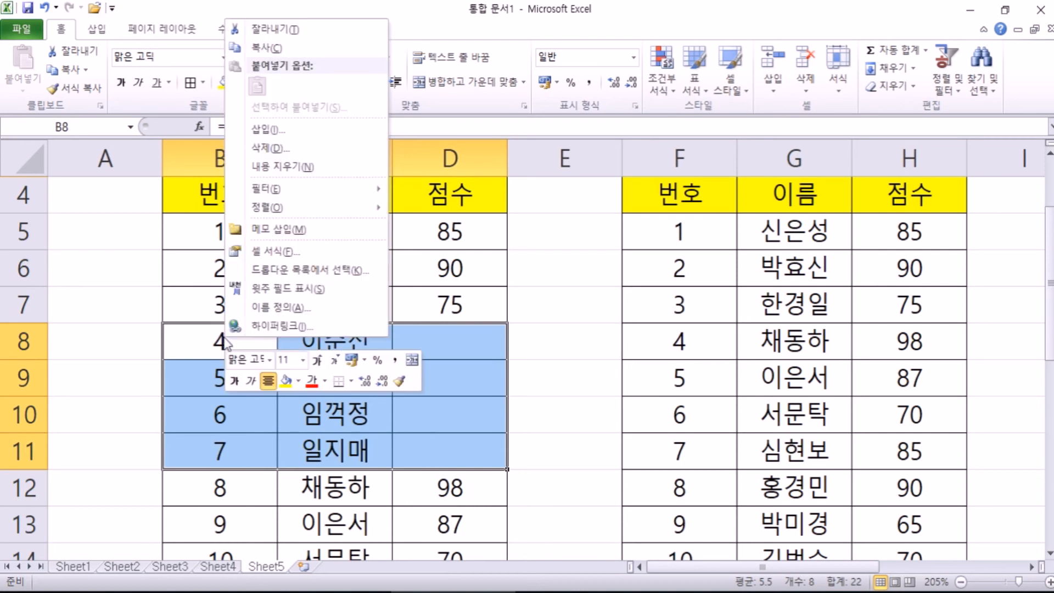
click(273, 148)
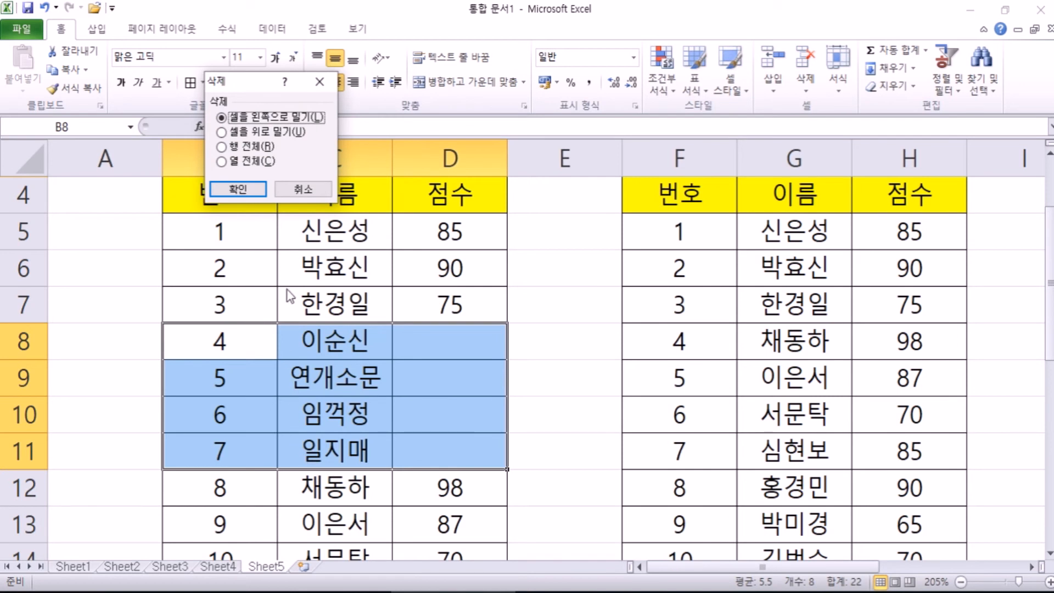
click(274, 135)
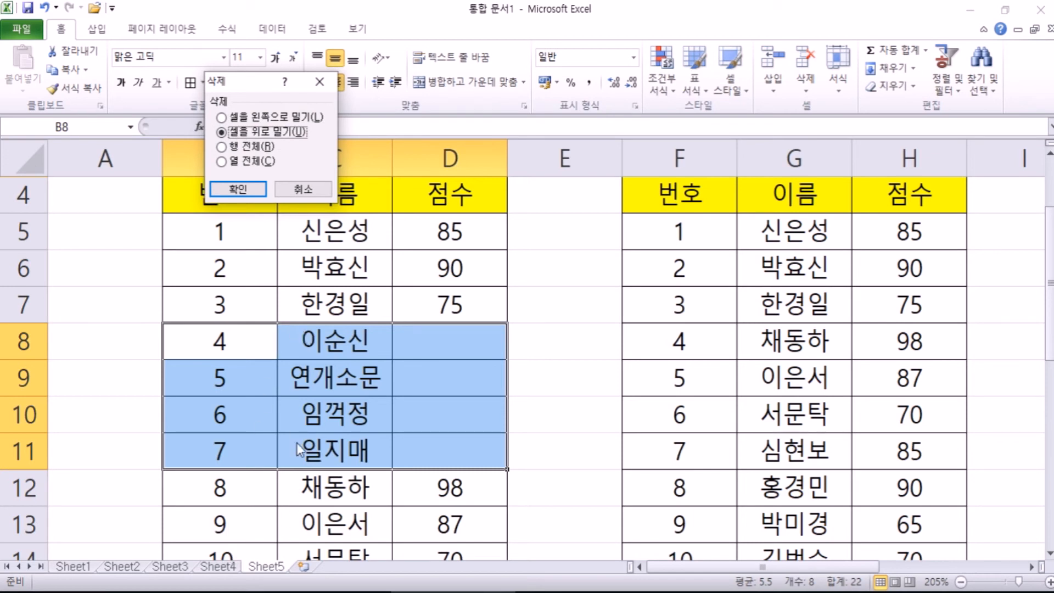
click(238, 190)
scroll(400, 355, down, 2)
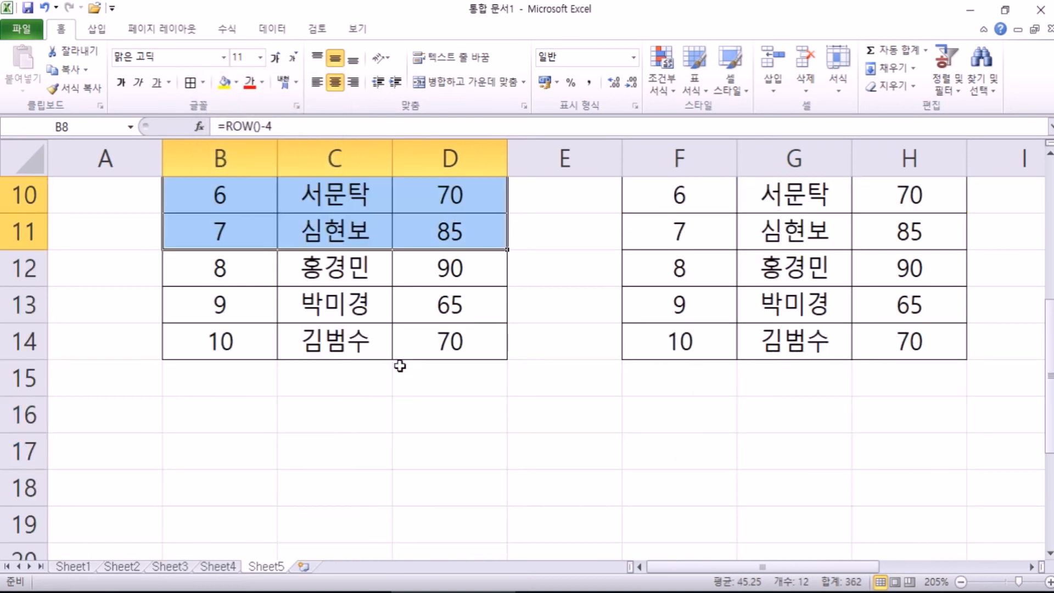
click(366, 349)
scroll(366, 350, up, 2)
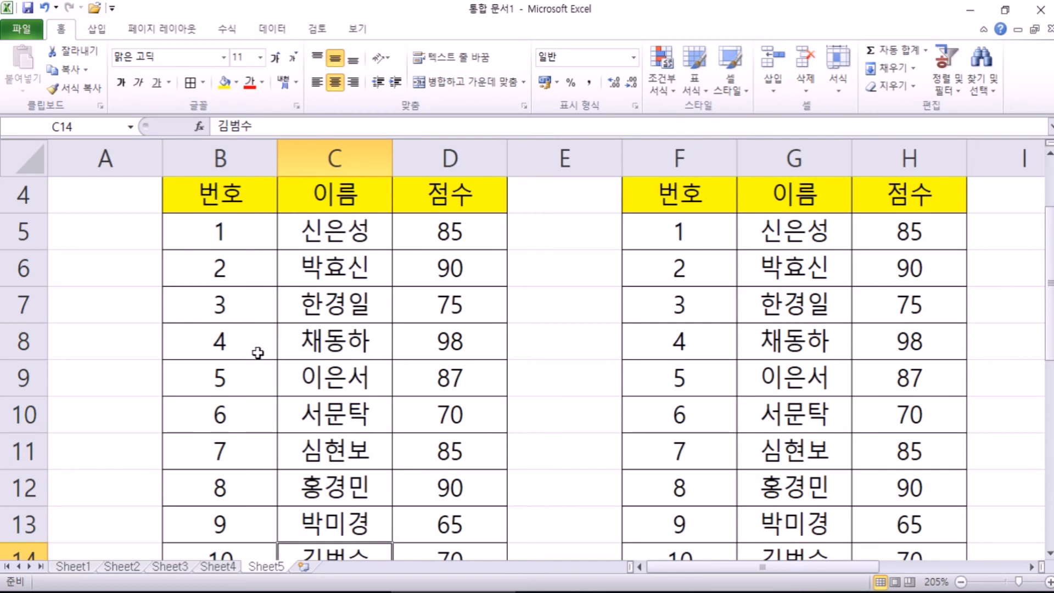
Examine the number formulas in B9, B14 and B5 of the first table and the typed number in F6 of the second
click(268, 381)
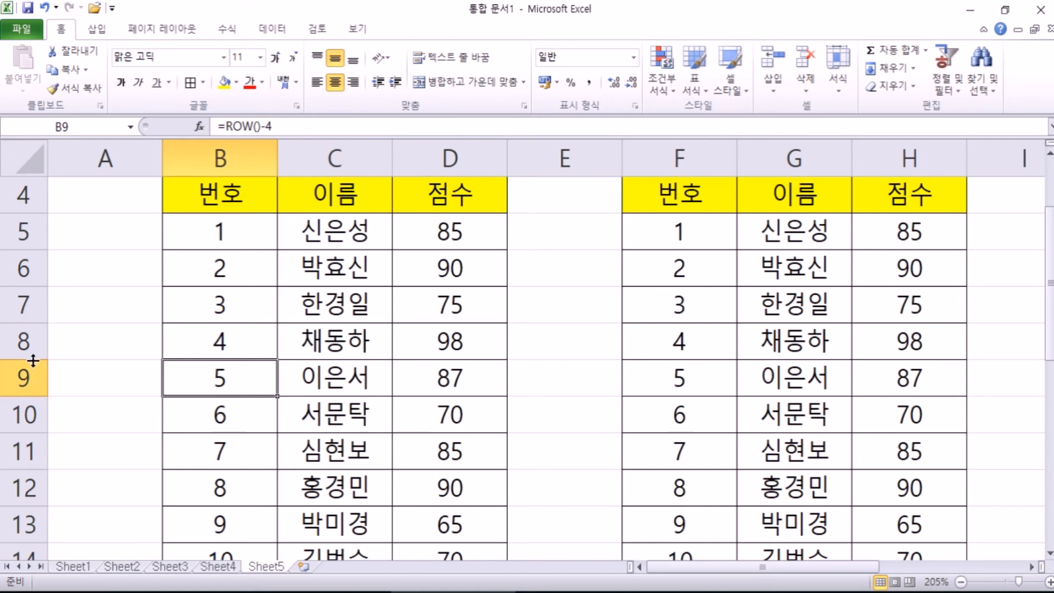
double_click(219, 387)
key(Escape)
click(242, 487)
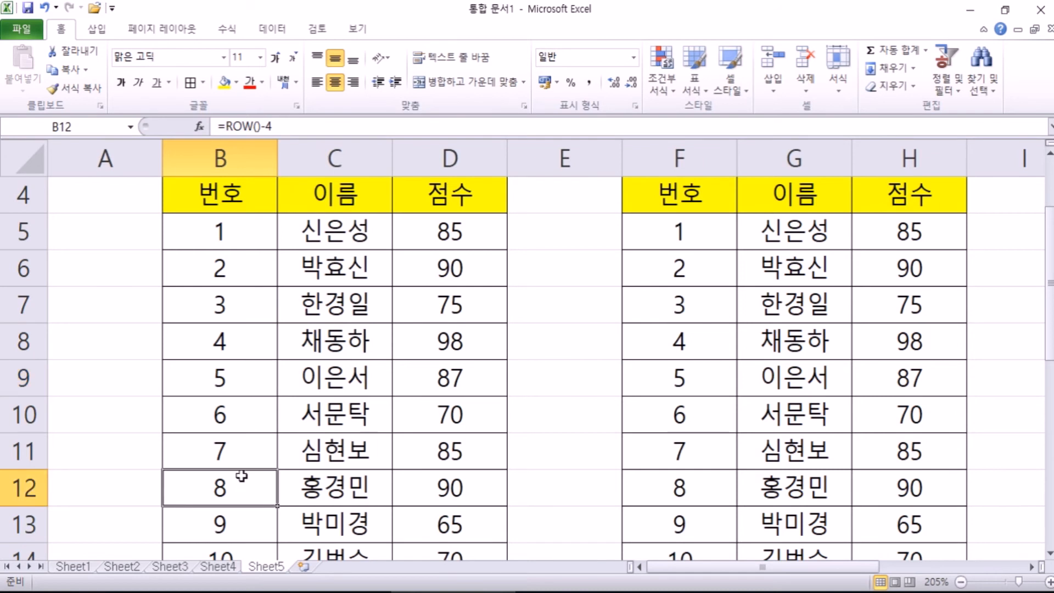
scroll(220, 440, down, 2)
double_click(219, 343)
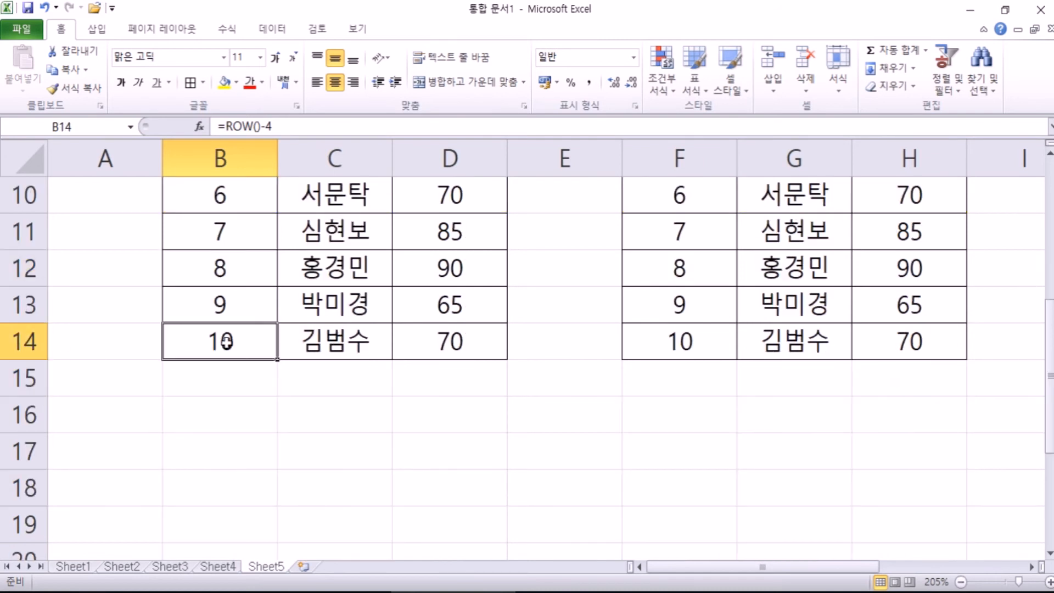
key(Escape)
scroll(213, 330, up, 3)
double_click(214, 336)
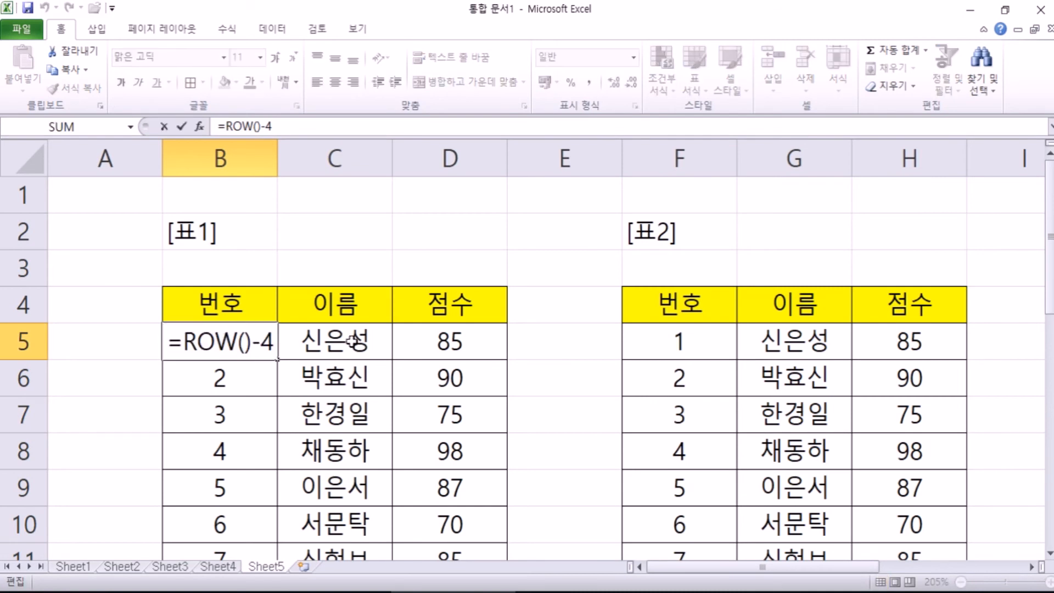
key(Escape)
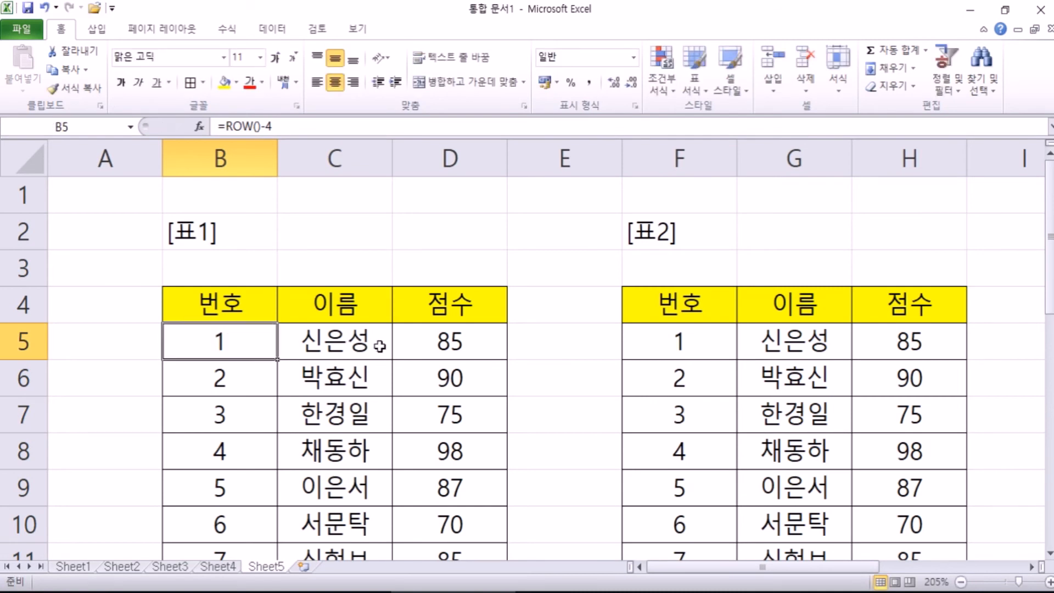
double_click(647, 391)
scroll(665, 443, down, 1)
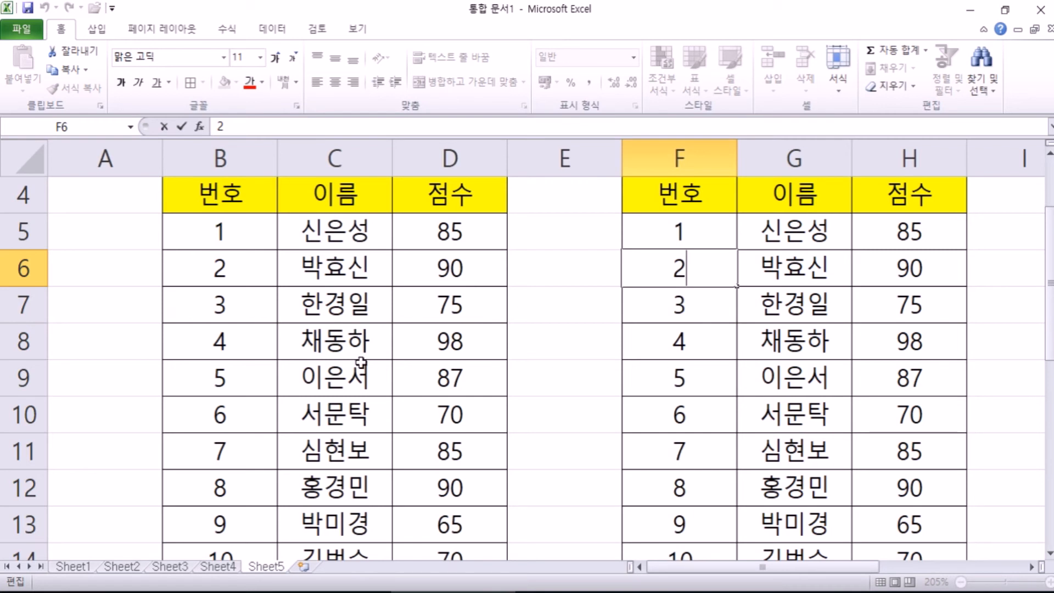
click(282, 329)
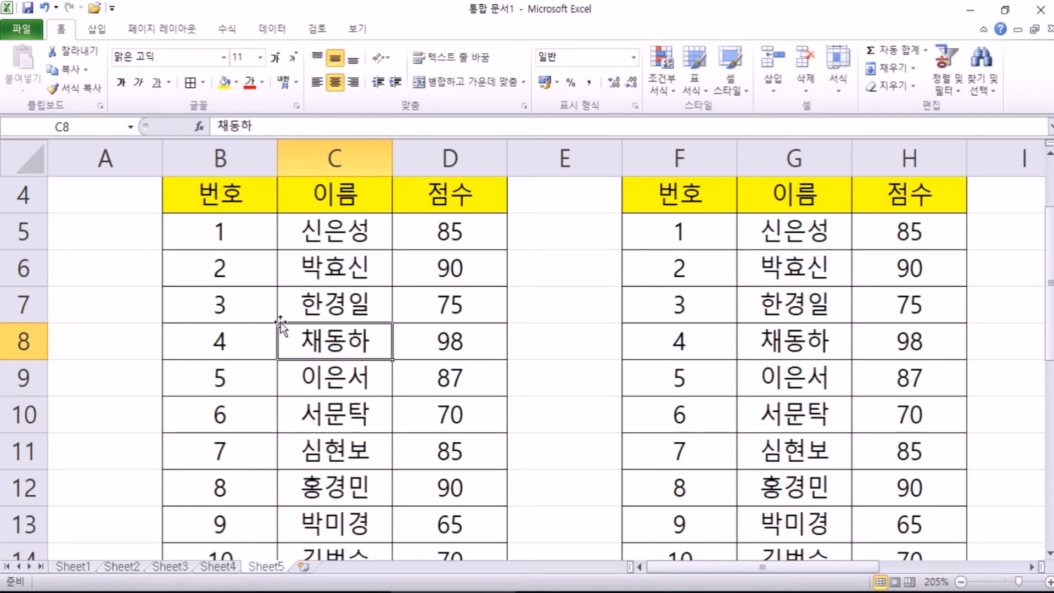
scroll(271, 455, up, 1)
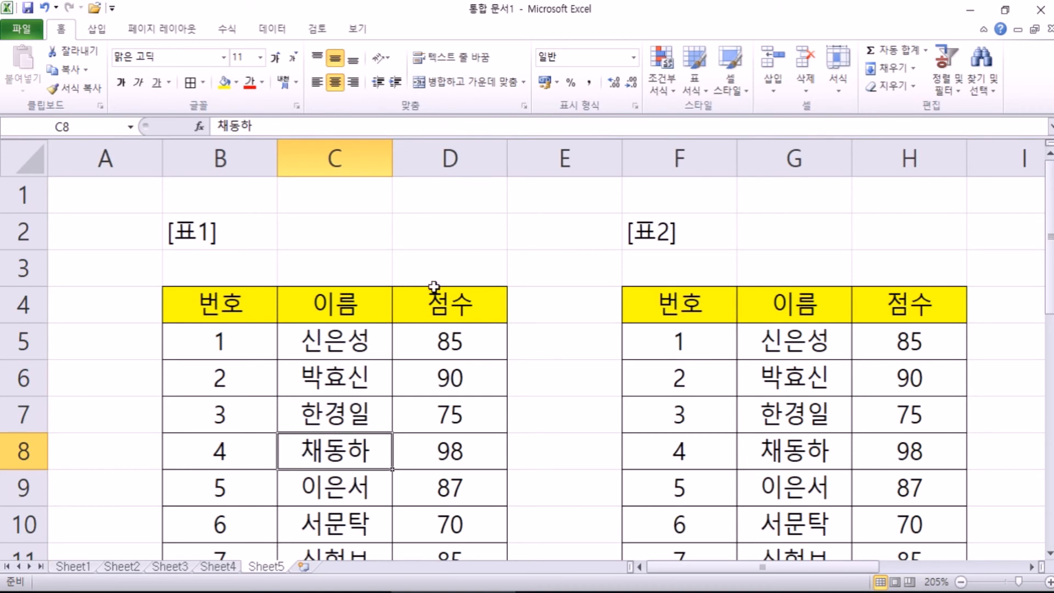
Restore the maximized workbook window to its smaller size
click(1004, 11)
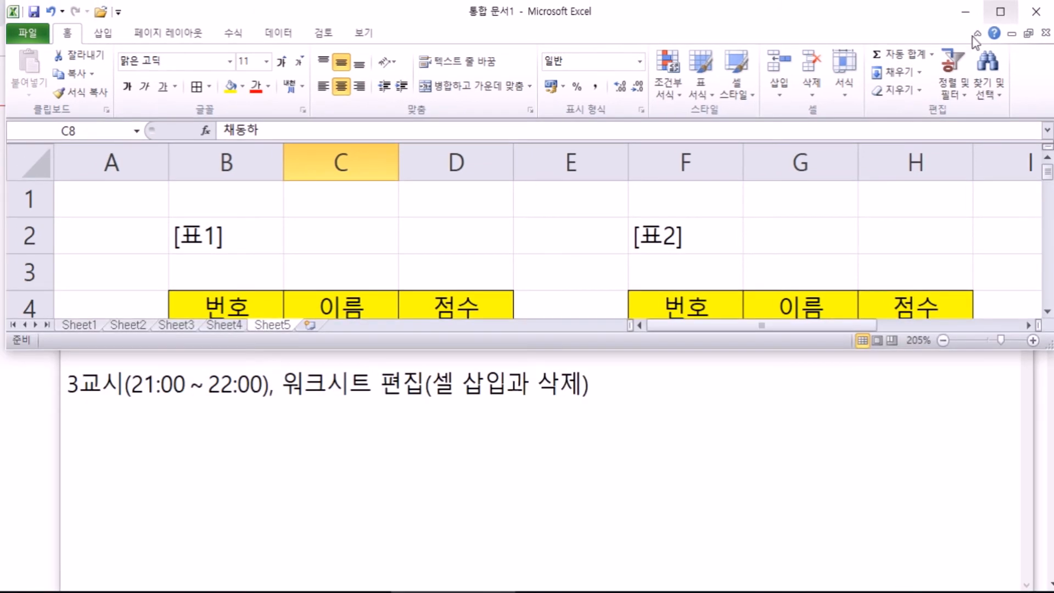
scroll(265, 309, down, 4)
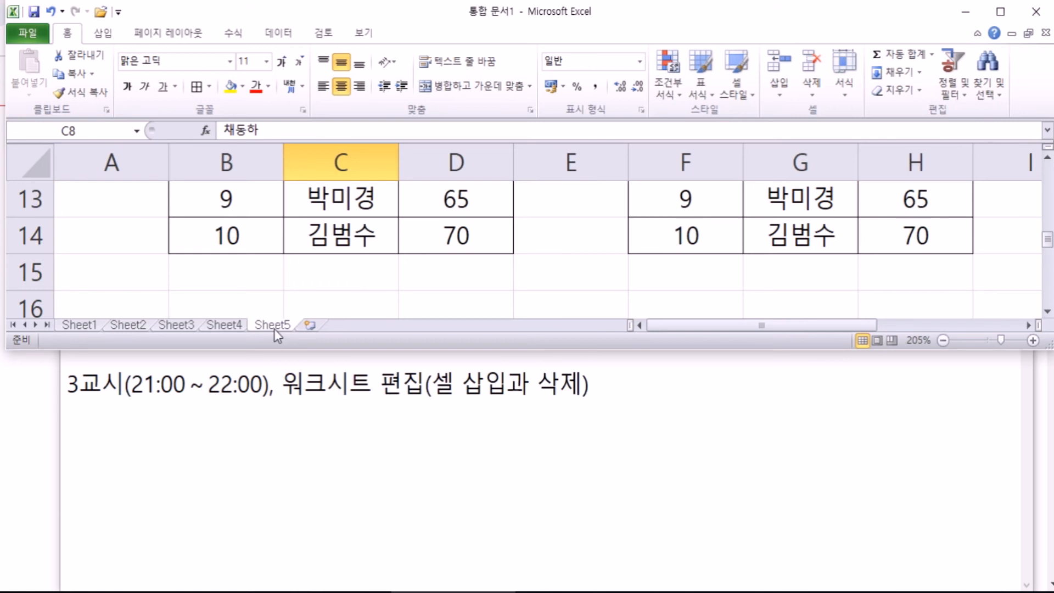
scroll(274, 295, up, 4)
scroll(275, 295, down, 1)
scroll(273, 297, up, 1)
scroll(273, 297, down, 4)
Rename Sheet5 as 백일장결과
double_click(280, 325)
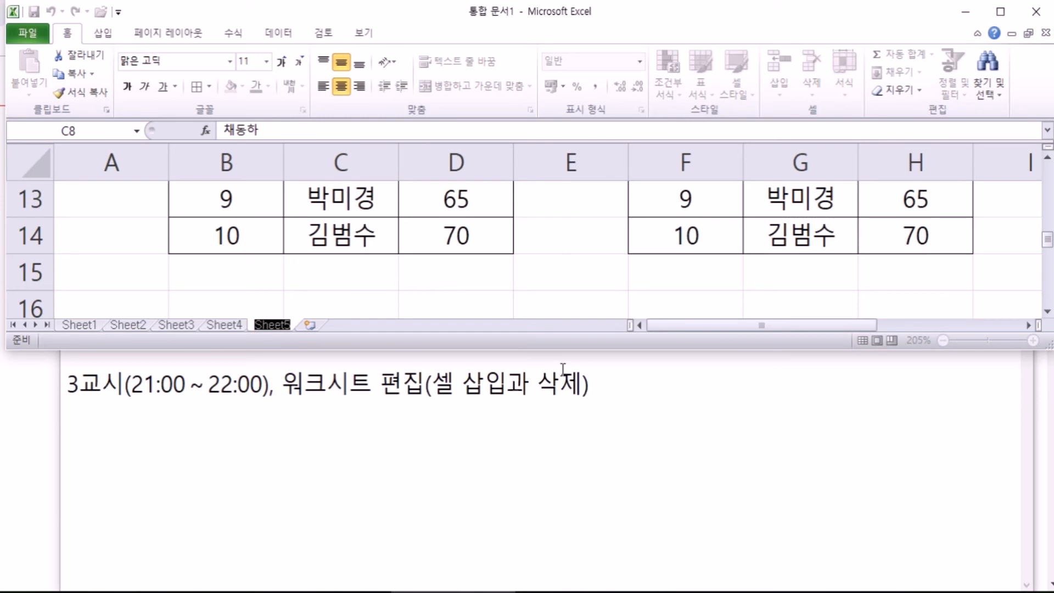
text(QORDEL)
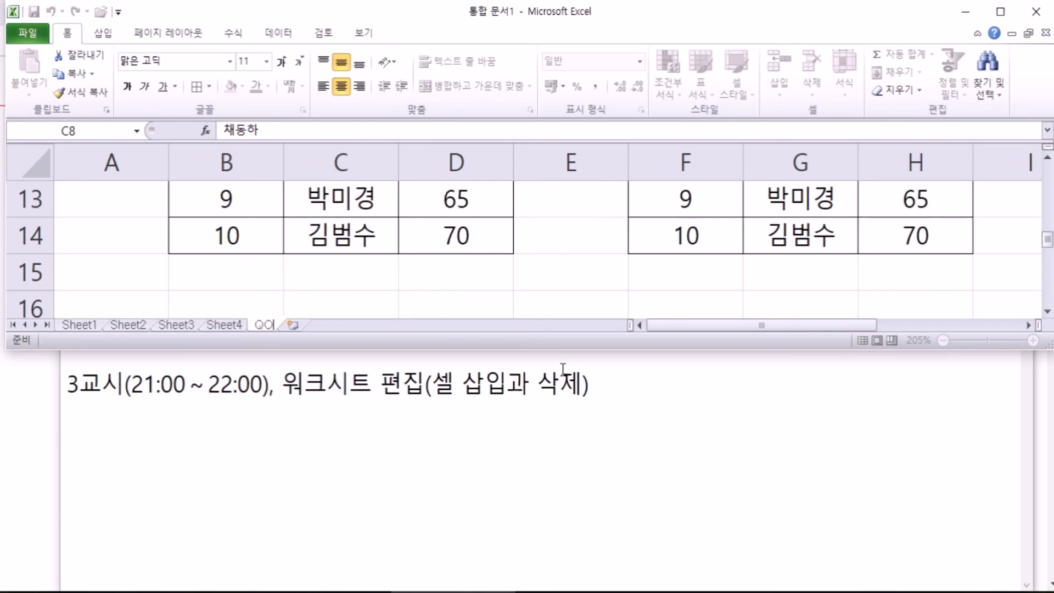
key(BackSpace)
key(BackSpace)
key(BackSpace)
key(BackSpace)
key(BackSpace)
key(BackSpace)
text(백일장)
text(ㄱ결과)
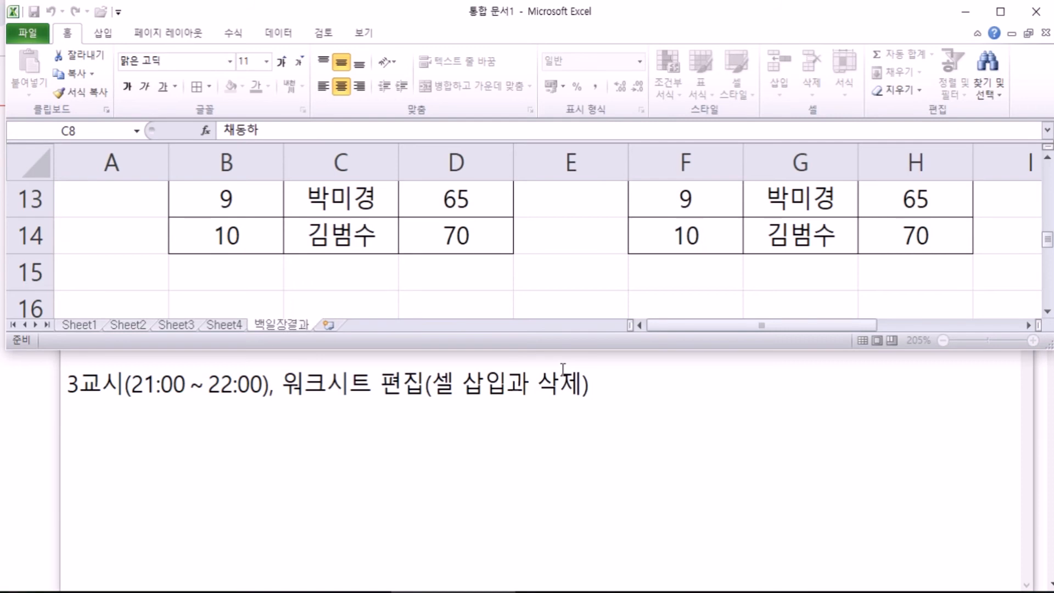
key(Return)
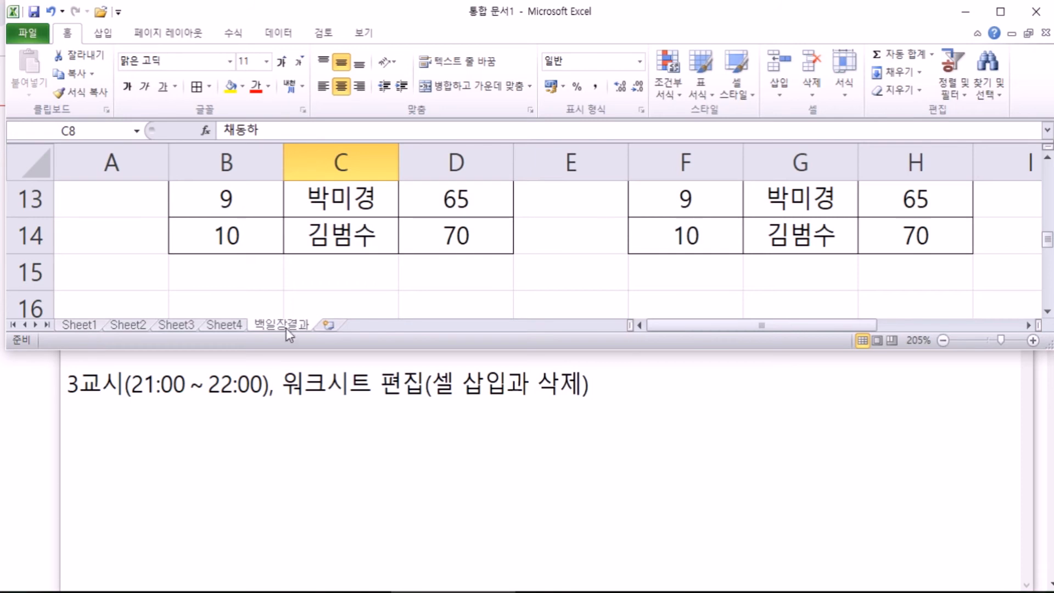
Move the 백일장결과 sheet in front of Sheet1
drag(231, 324, 78, 327)
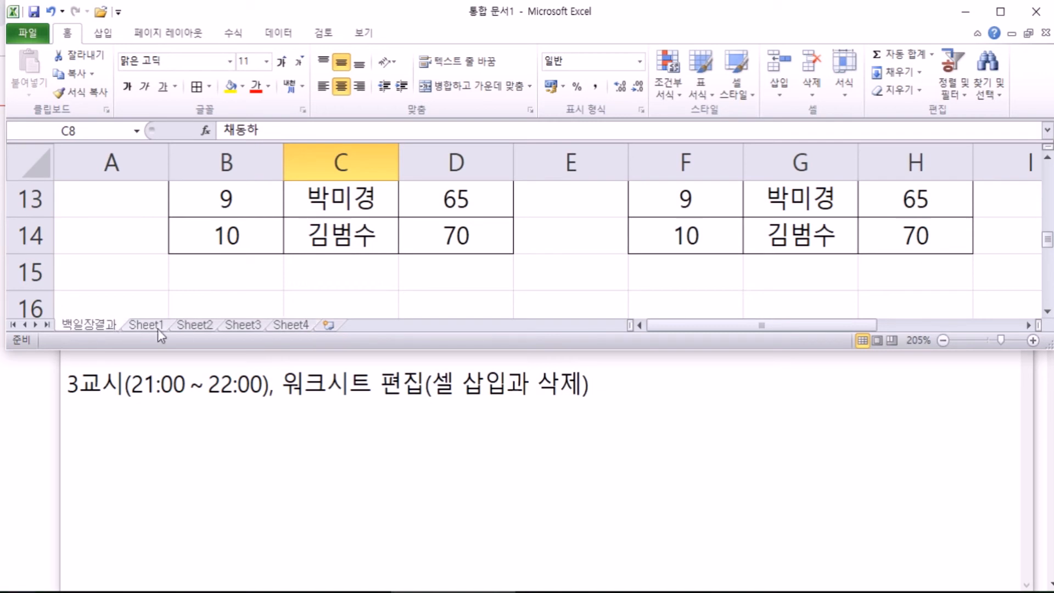
click(157, 329)
click(98, 328)
drag(300, 324, 135, 324)
drag(342, 326, 51, 330)
Rename Sheet4 as 중간고사
scroll(141, 326, up, 2)
scroll(141, 326, down, 3)
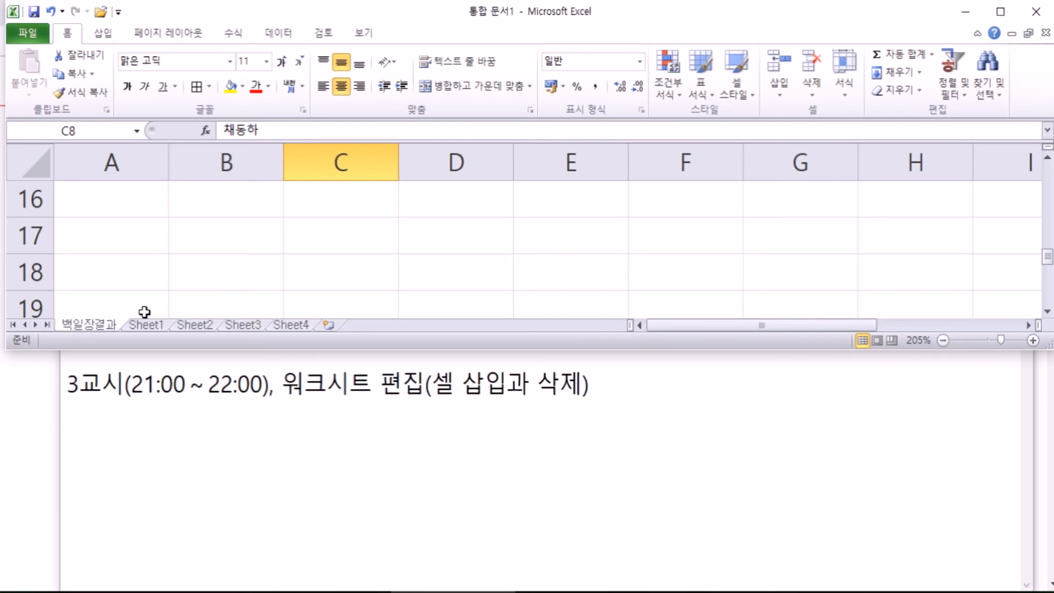
click(292, 324)
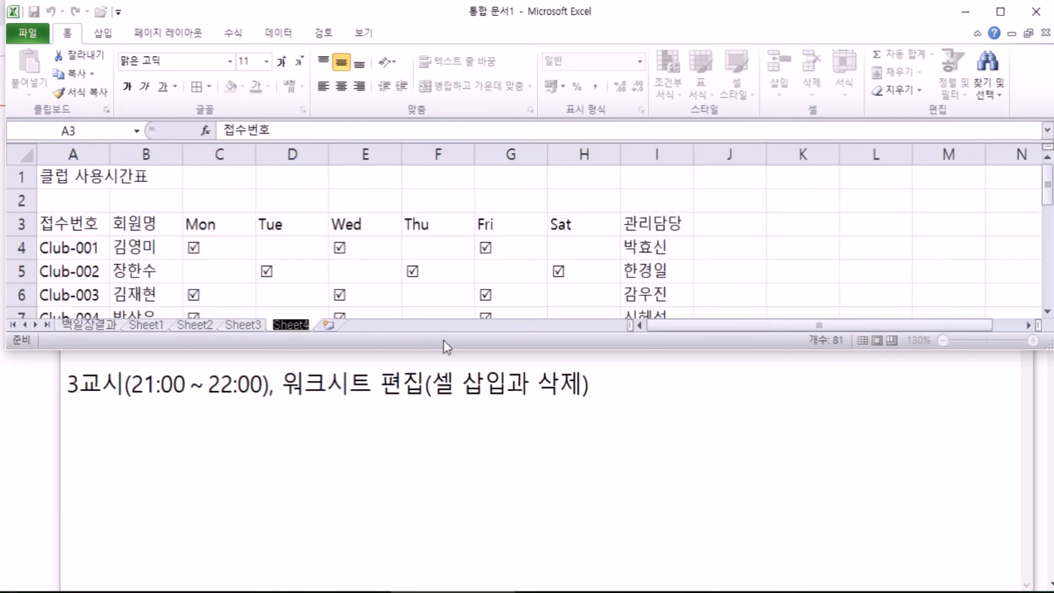
key(BackSpace)
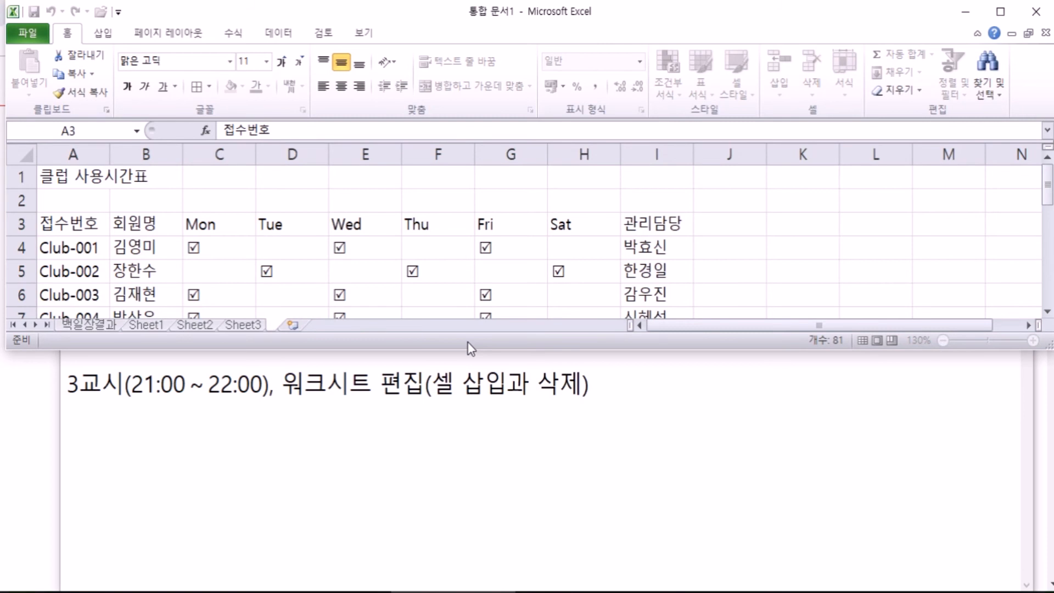
key(Escape)
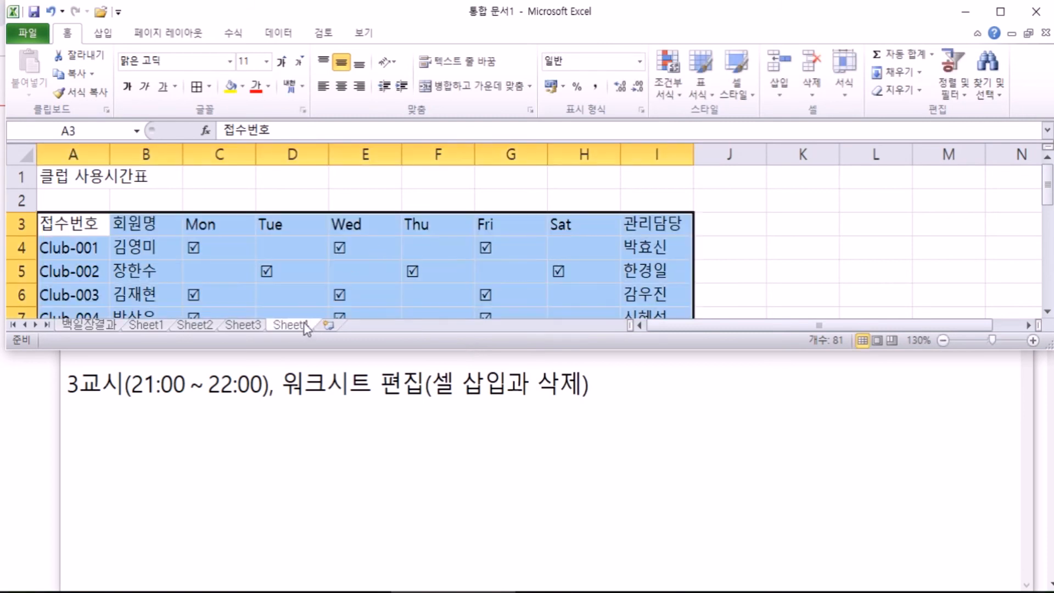
click(293, 299)
double_click(292, 325)
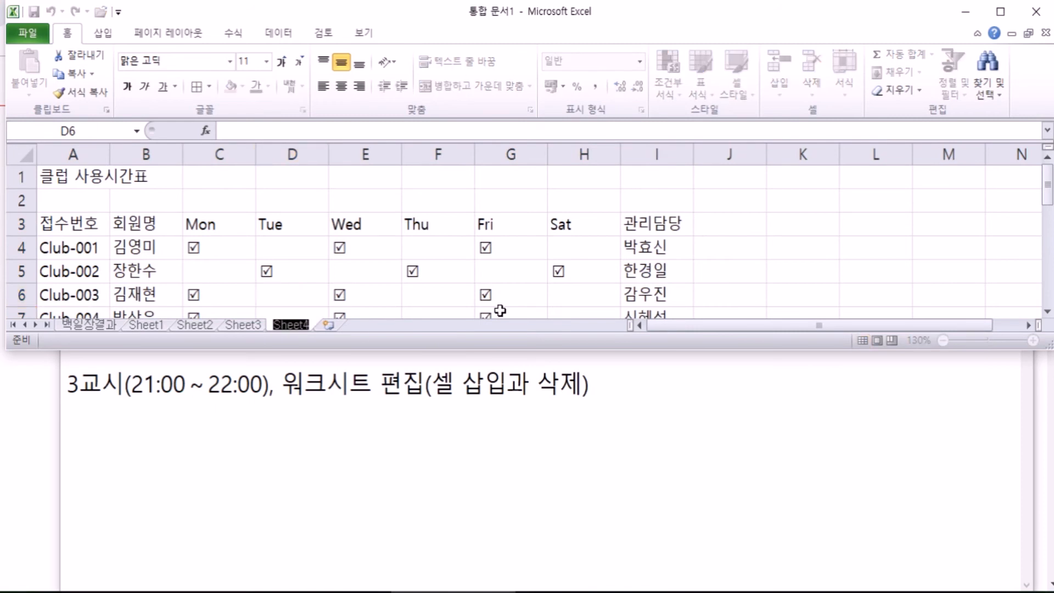
text(중간고사)
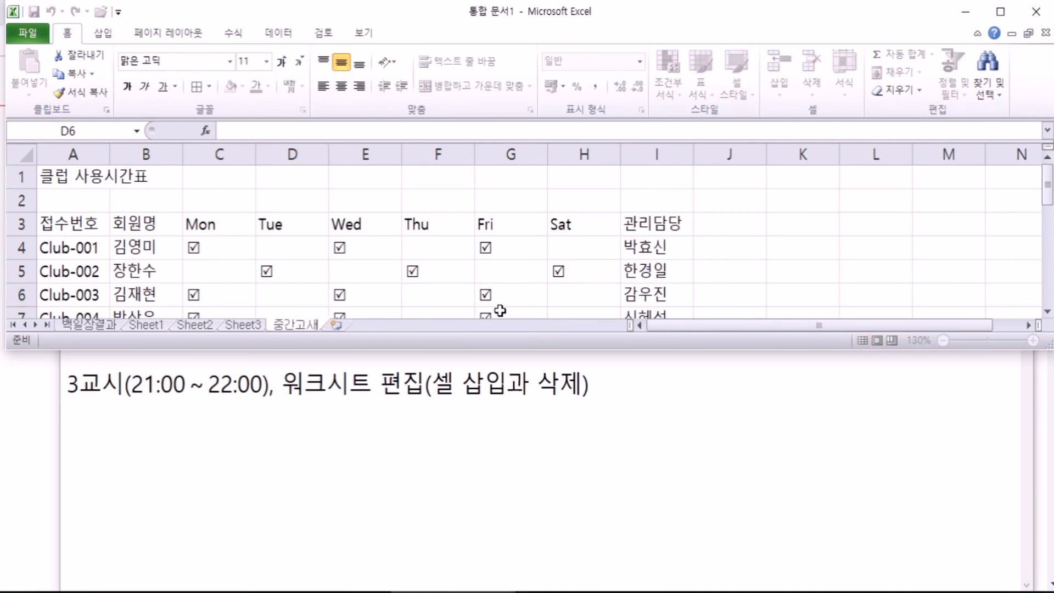
key(Return)
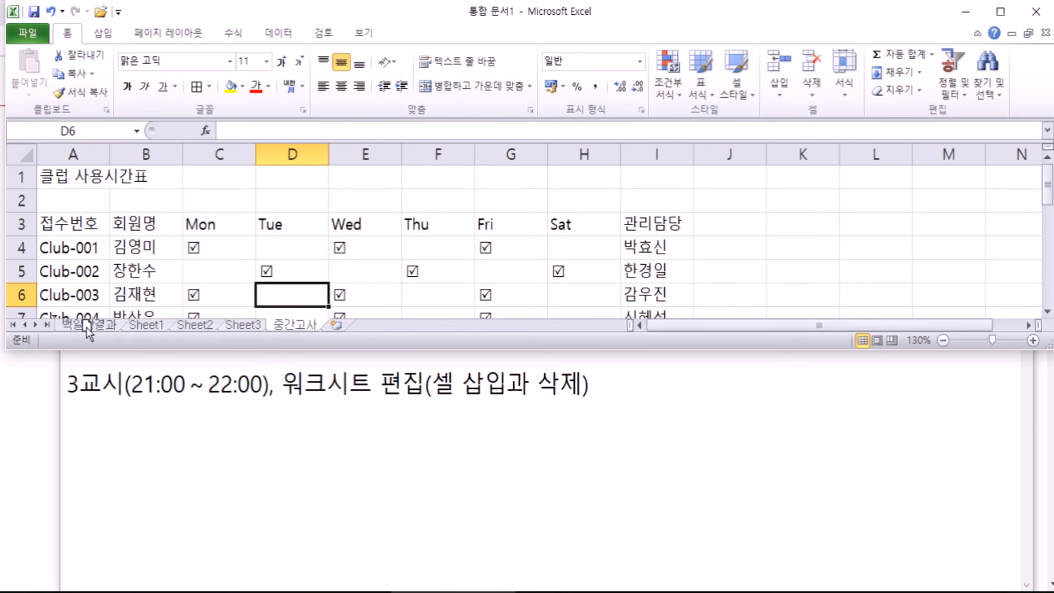
Move the 중간고사 sheet in front of the 백일장결과 sheet
drag(67, 328, 67, 327)
scroll(100, 328, down, 6)
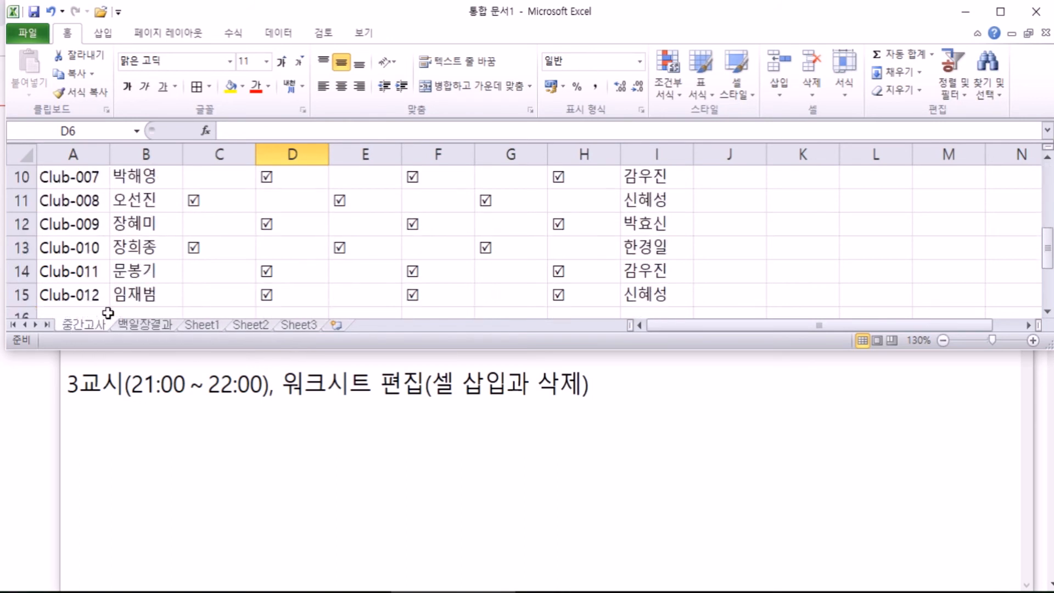
click(138, 326)
click(88, 325)
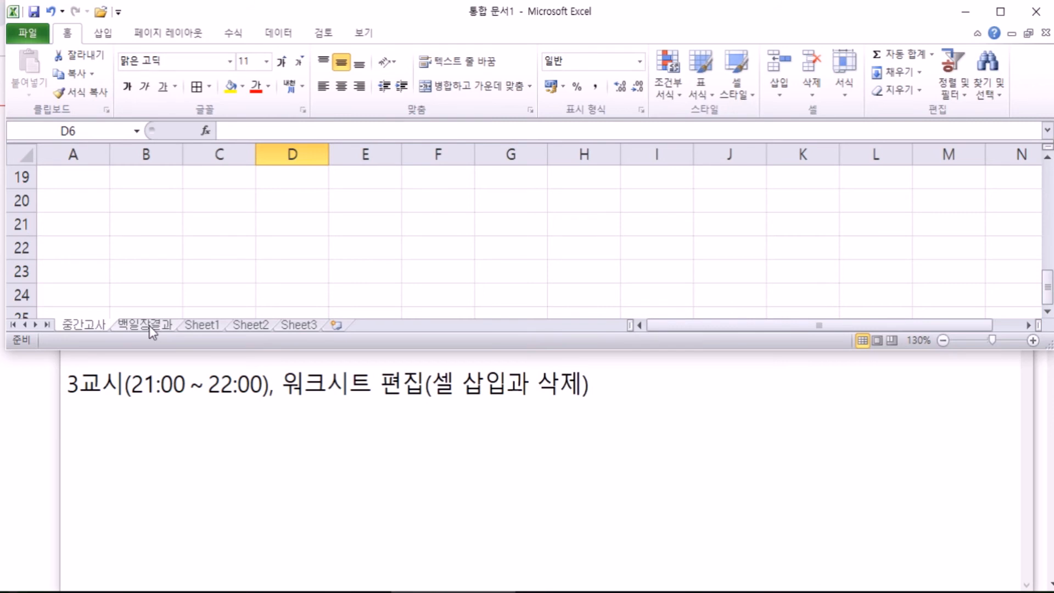
Move the 중간고사 sheet between 백일장결과 and Sheet1, and switch to the 백일장결과 sheet
drag(95, 329, 217, 323)
click(94, 323)
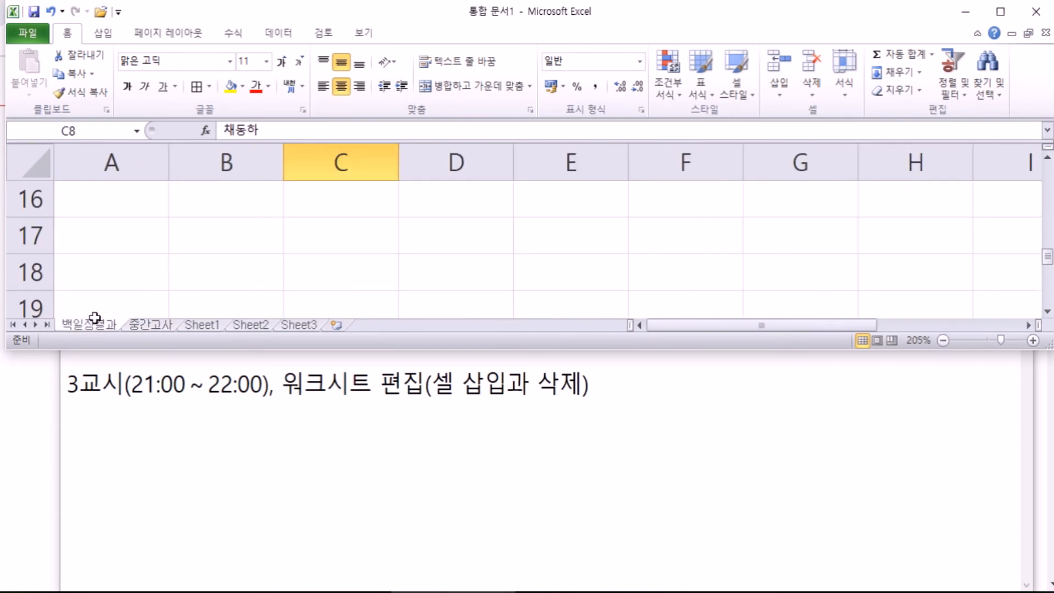
Look through the contents of the 중간고사, 백일장결과, Sheet1 and Sheet2 sheets
click(149, 324)
scroll(148, 296, up, 4)
scroll(149, 298, down, 1)
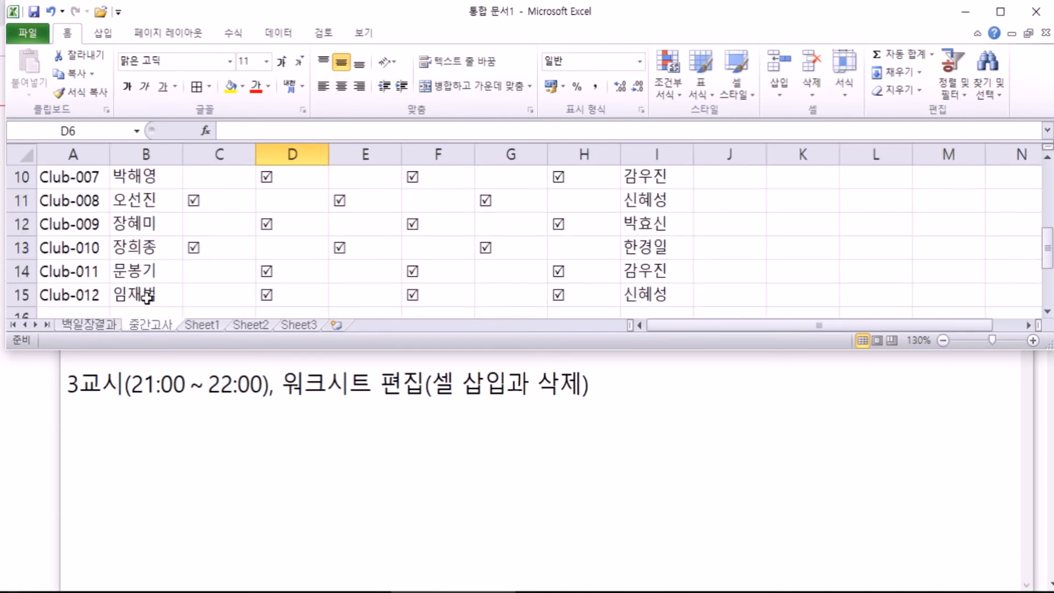
click(113, 323)
scroll(121, 308, up, 2)
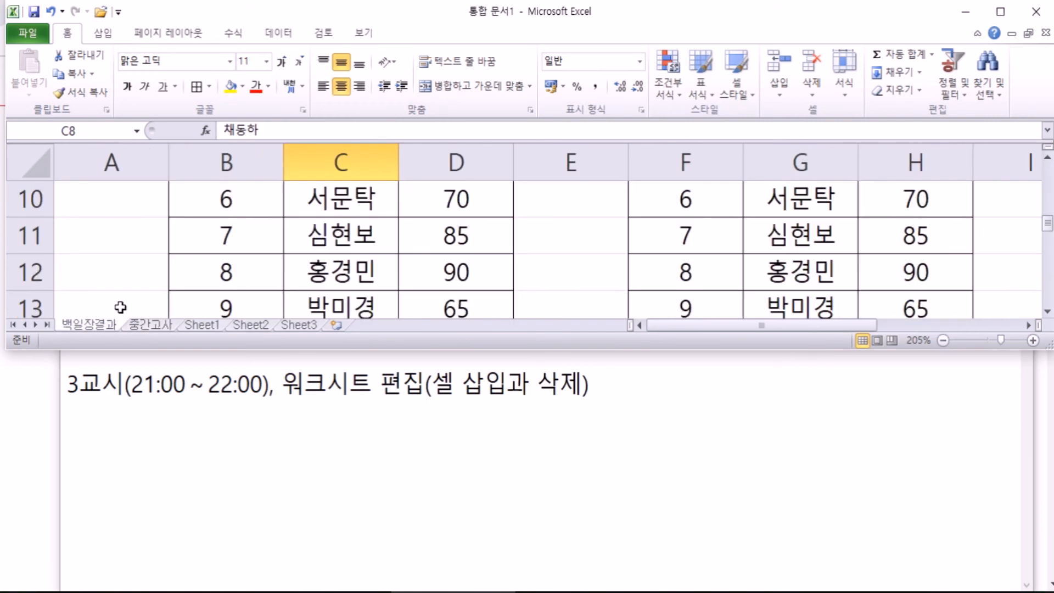
click(140, 328)
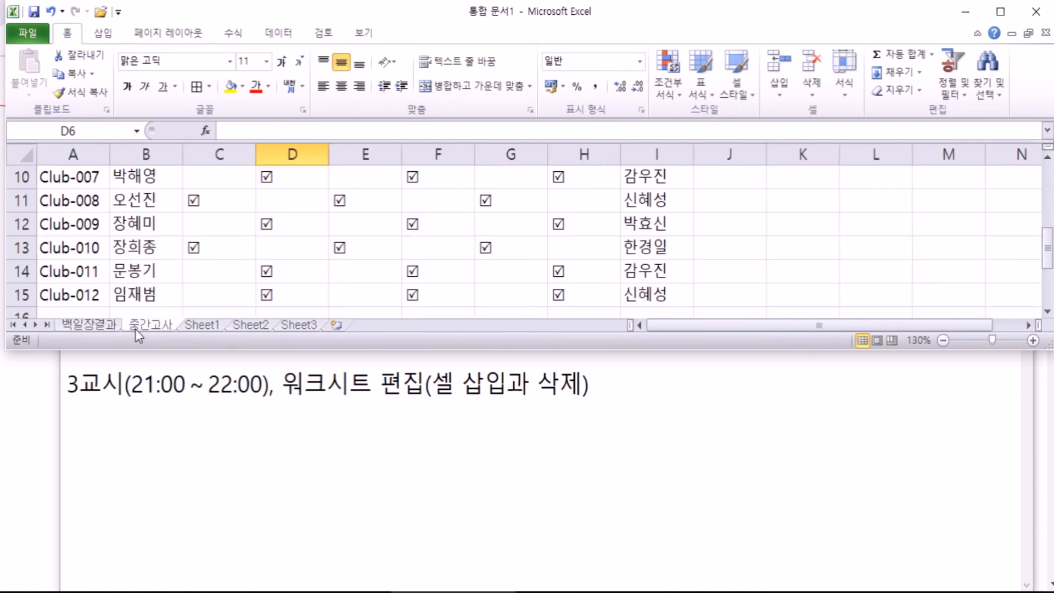
click(77, 327)
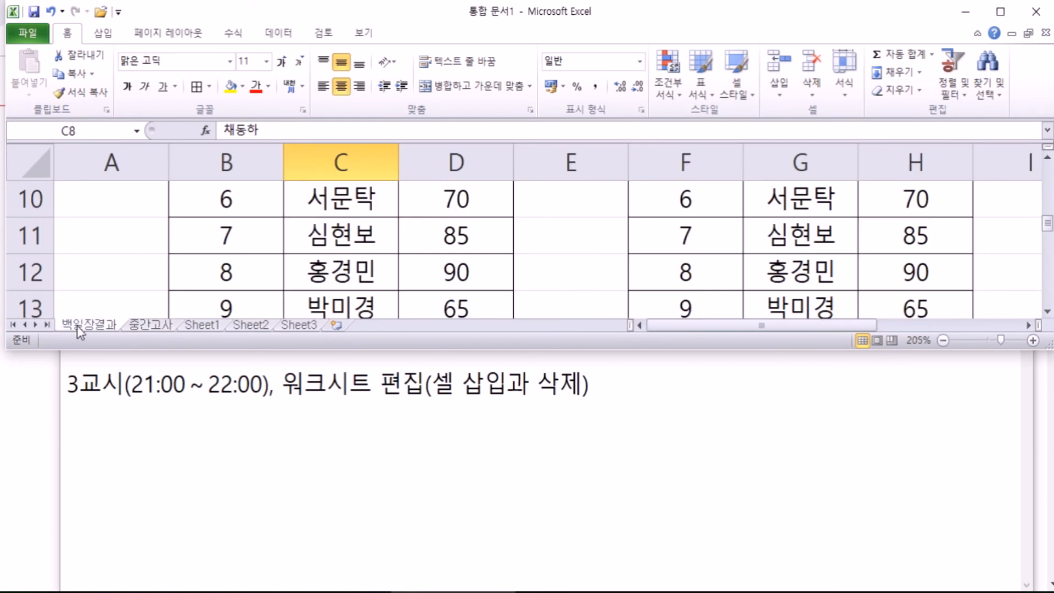
scroll(165, 325, down, 1)
click(202, 327)
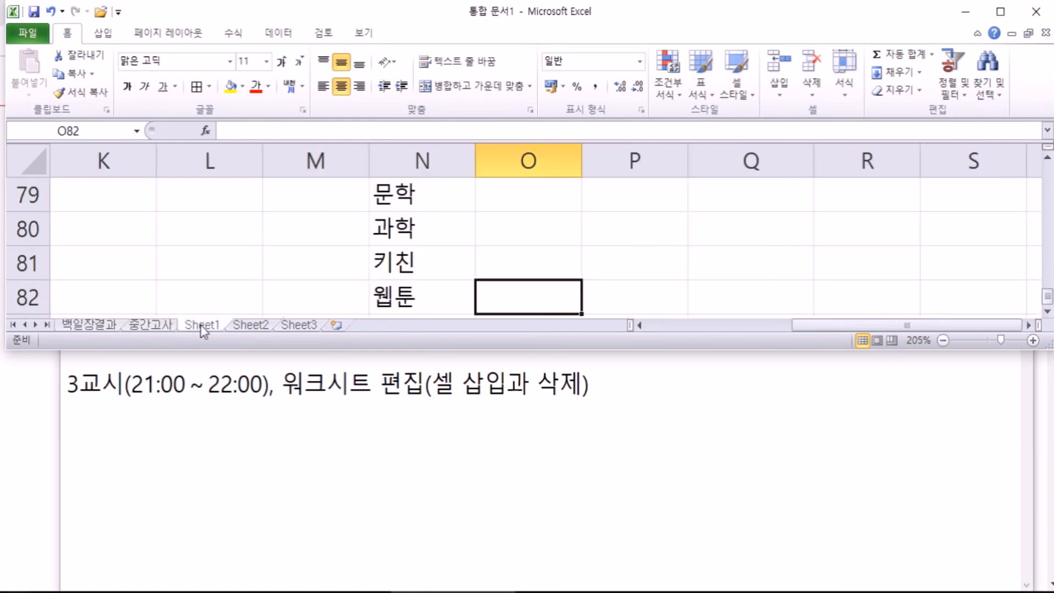
scroll(310, 308, down, 1)
click(251, 326)
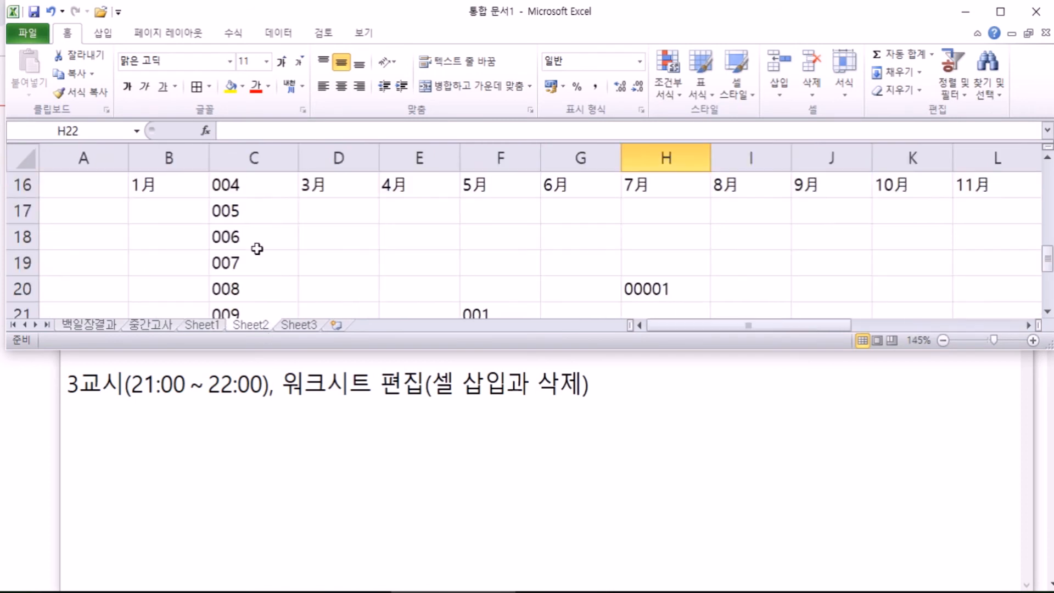
scroll(257, 249, up, 2)
double_click(478, 13)
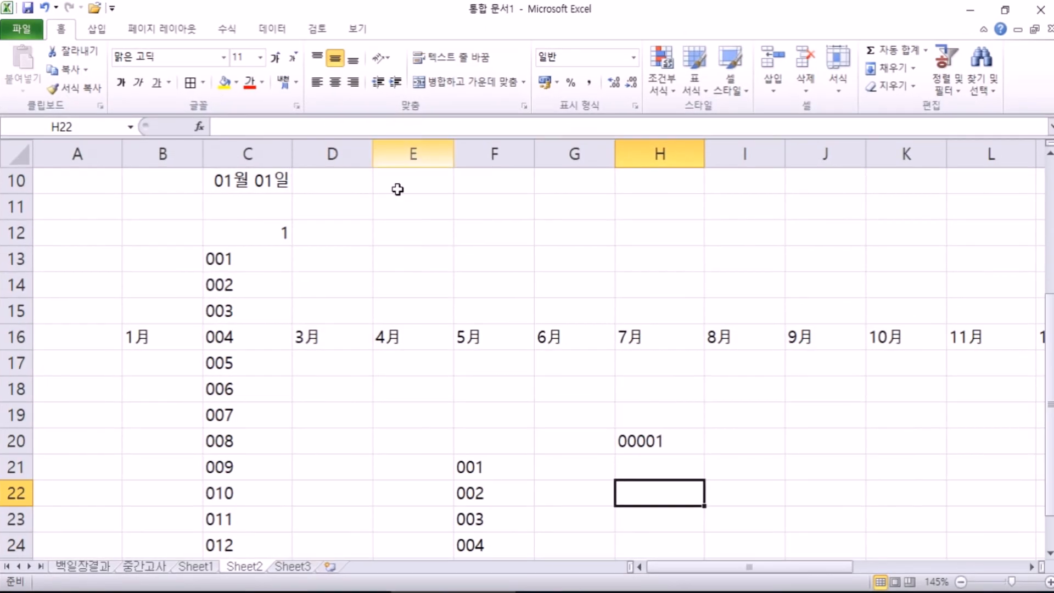
click(1006, 10)
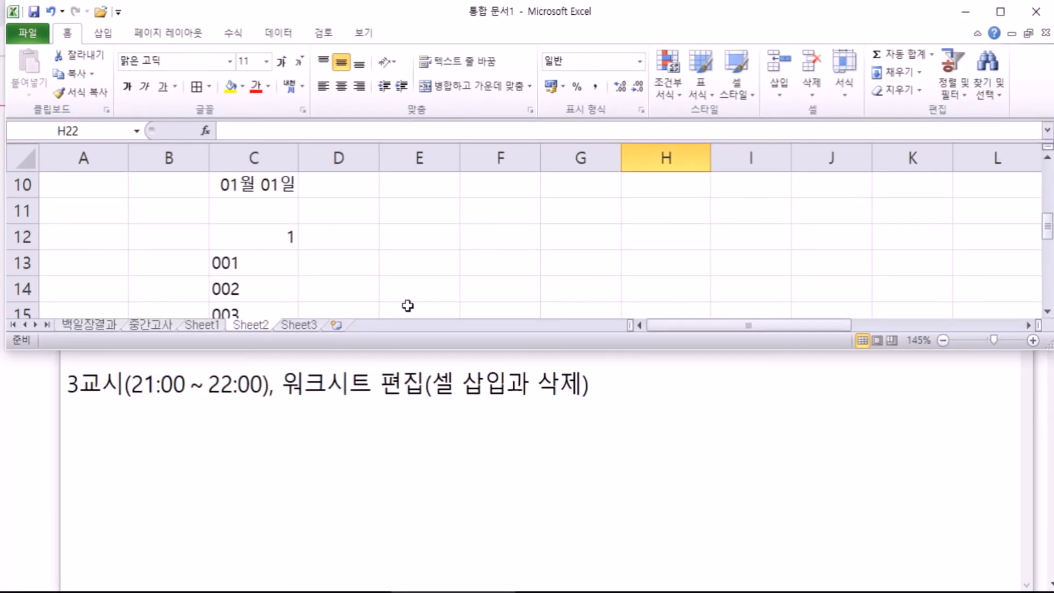
scroll(255, 282, down, 3)
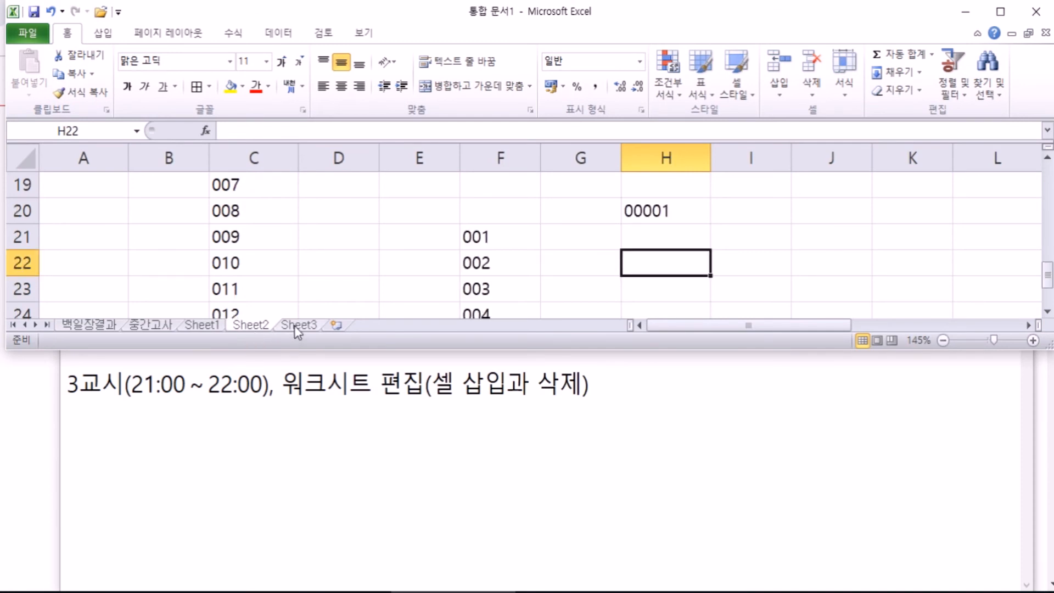
right_click(242, 324)
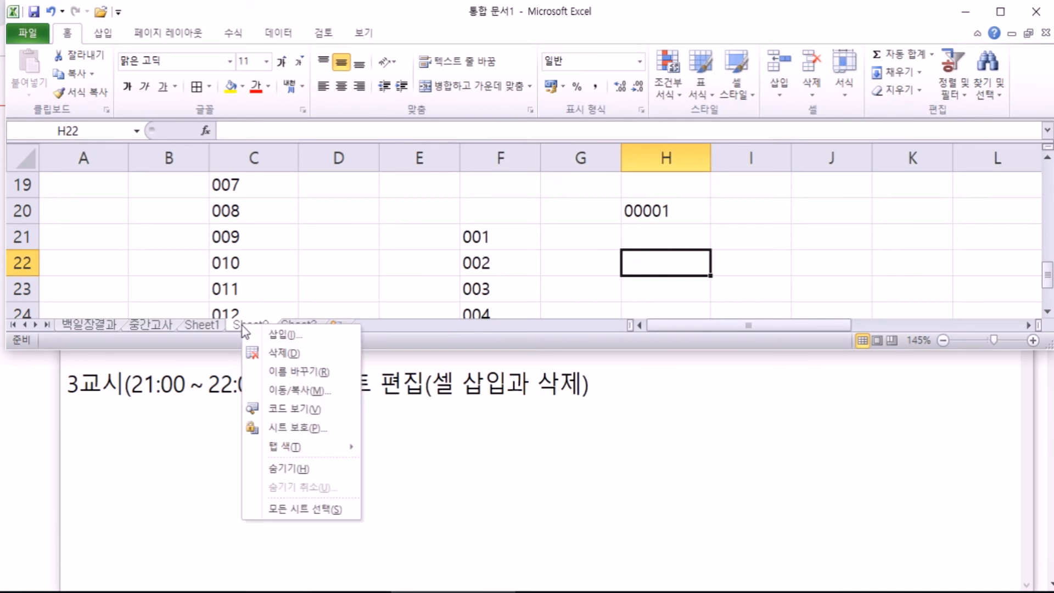
click(289, 284)
Add a blank worksheet after Sheet3, select C2:F7 on it, and delete that new sheet
click(302, 326)
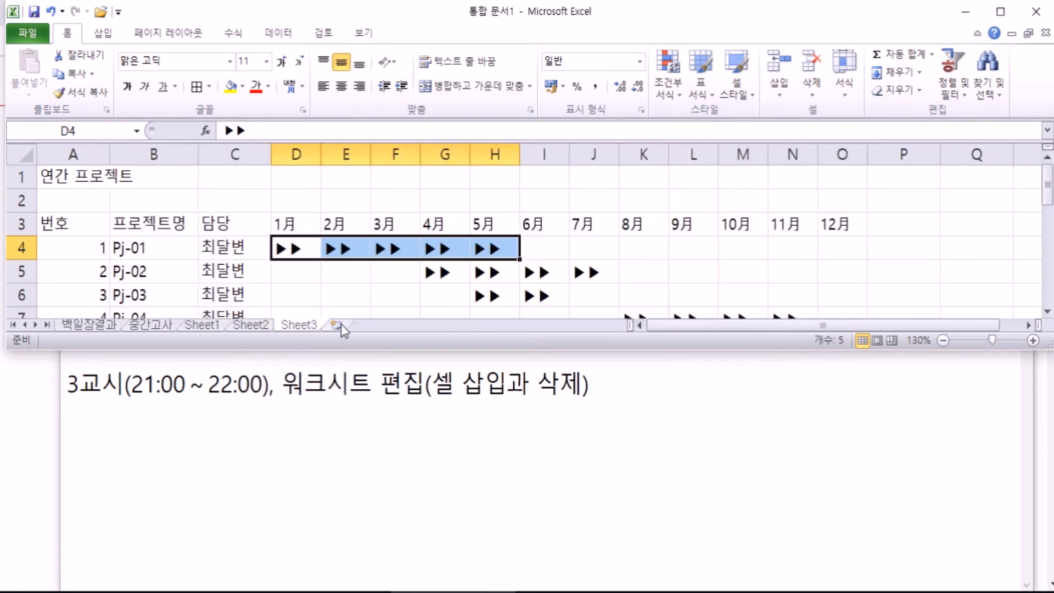
click(335, 325)
drag(164, 188, 352, 280)
right_click(356, 328)
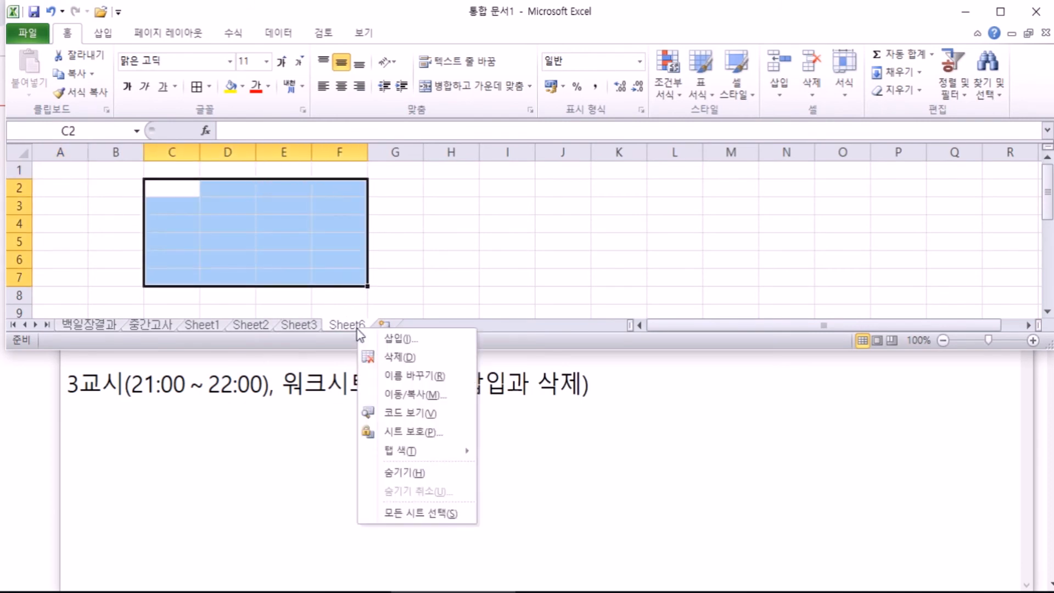
click(398, 358)
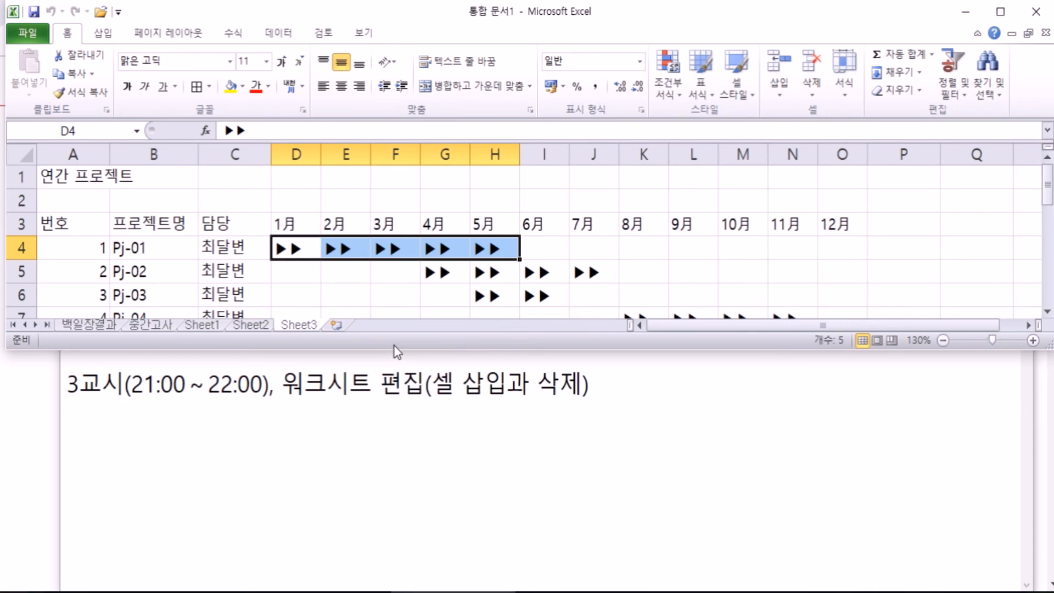
click(285, 269)
scroll(603, 236, down, 3)
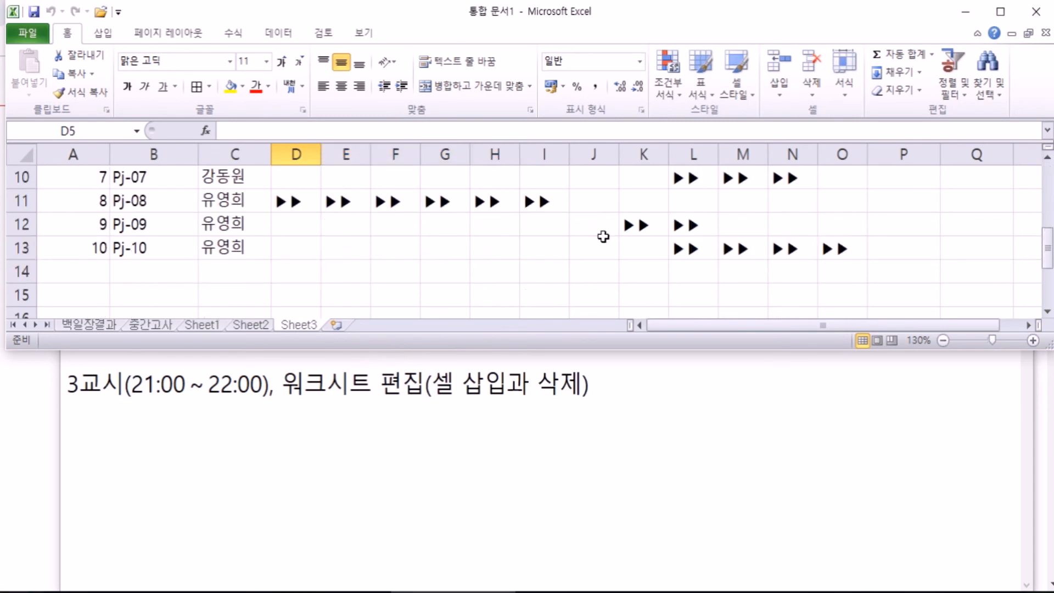
scroll(603, 236, down, 2)
scroll(603, 236, up, 2)
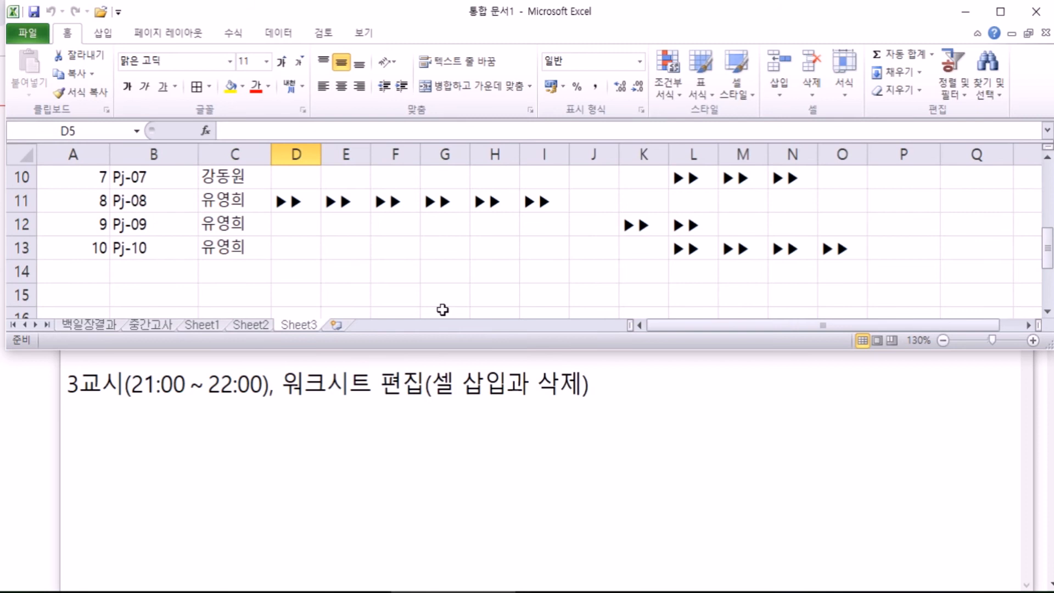
right_click(296, 329)
click(340, 357)
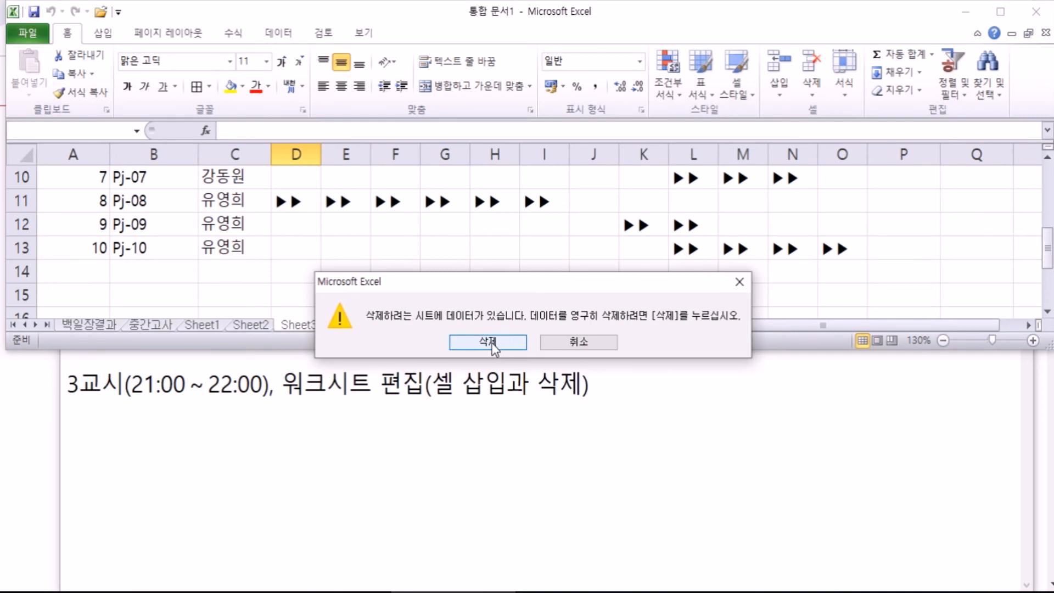
click(578, 342)
Delete Sheet3 together with its data
right_click(294, 325)
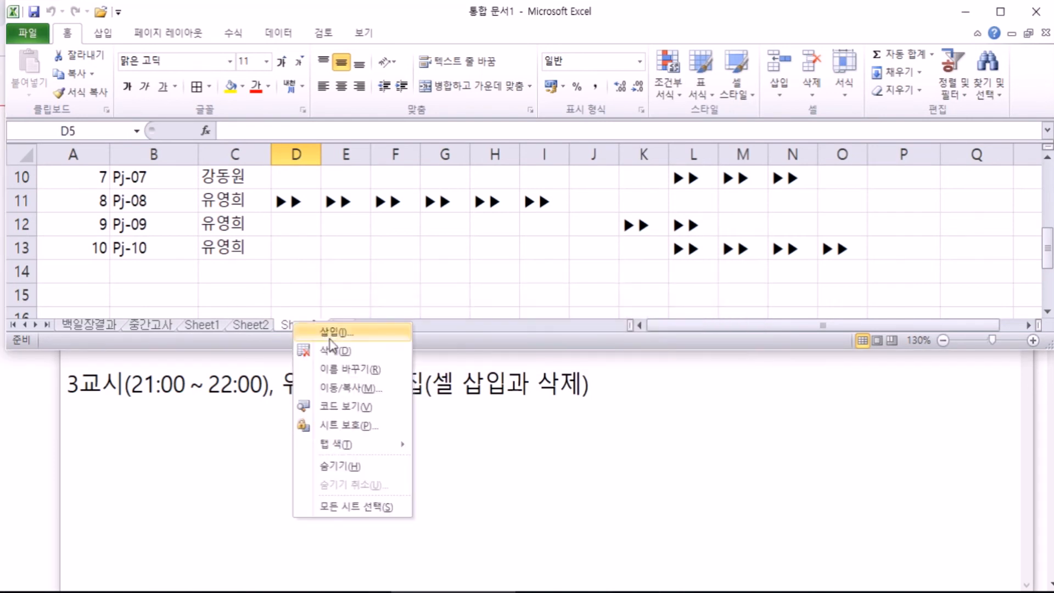
click(330, 347)
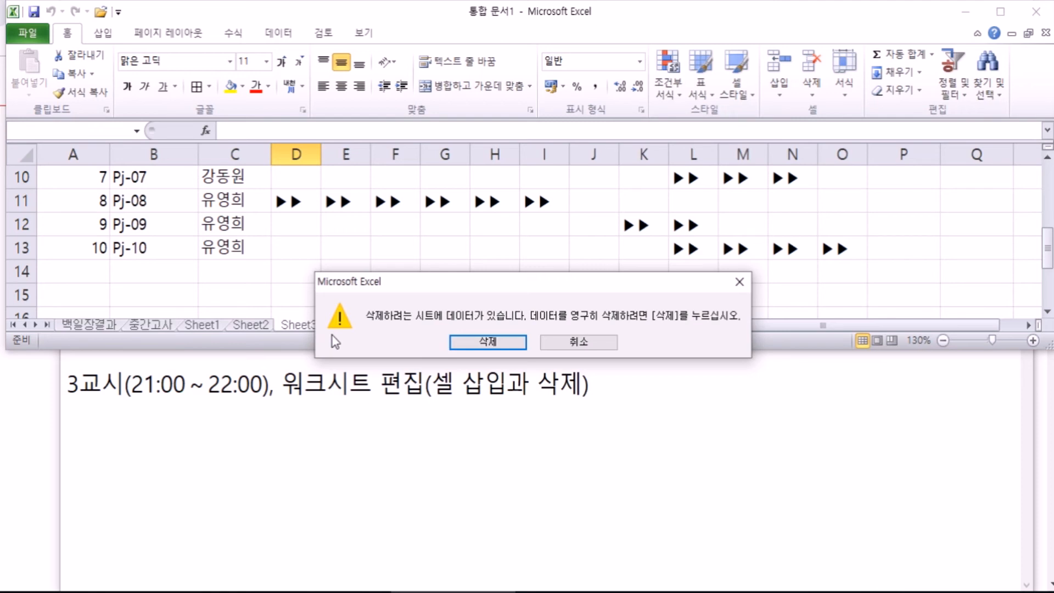
click(482, 344)
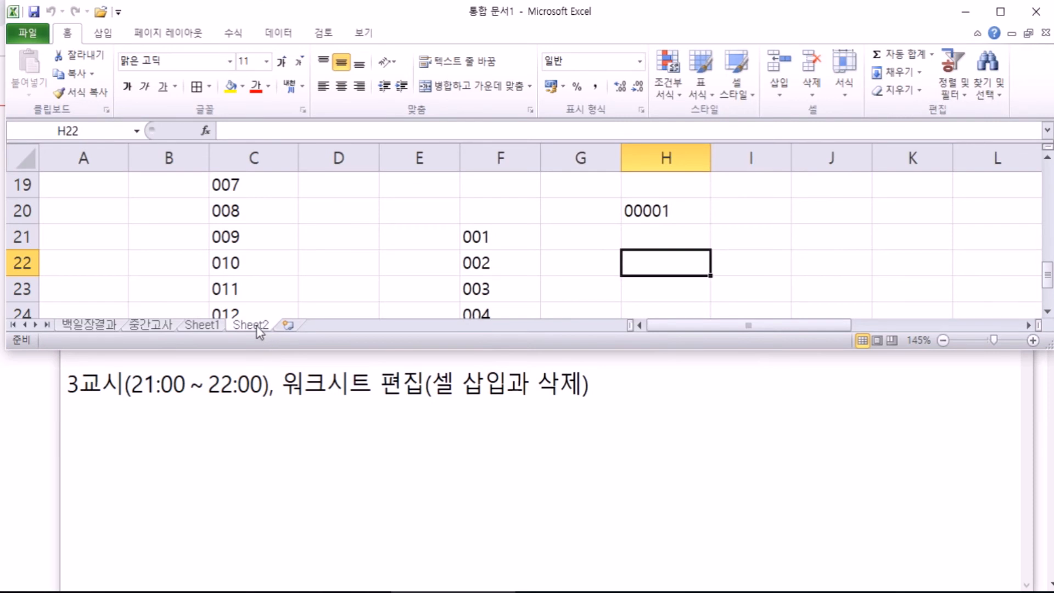
Maximize the workbook window and permanently delete Sheet2 with its data
scroll(266, 250, down, 3)
scroll(267, 252, up, 2)
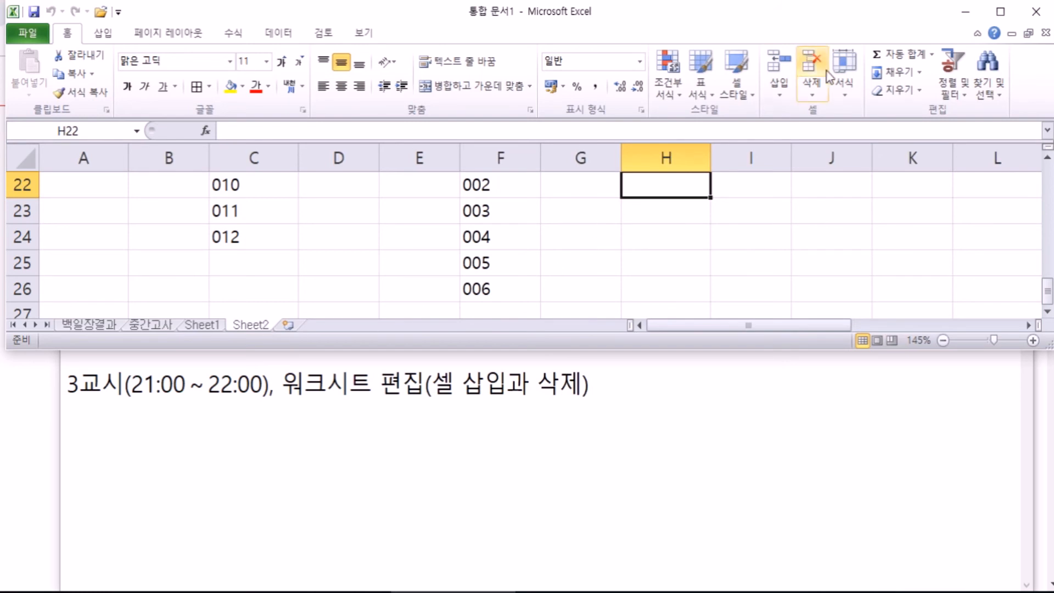
click(1000, 11)
scroll(470, 322, up, 2)
scroll(470, 322, down, 3)
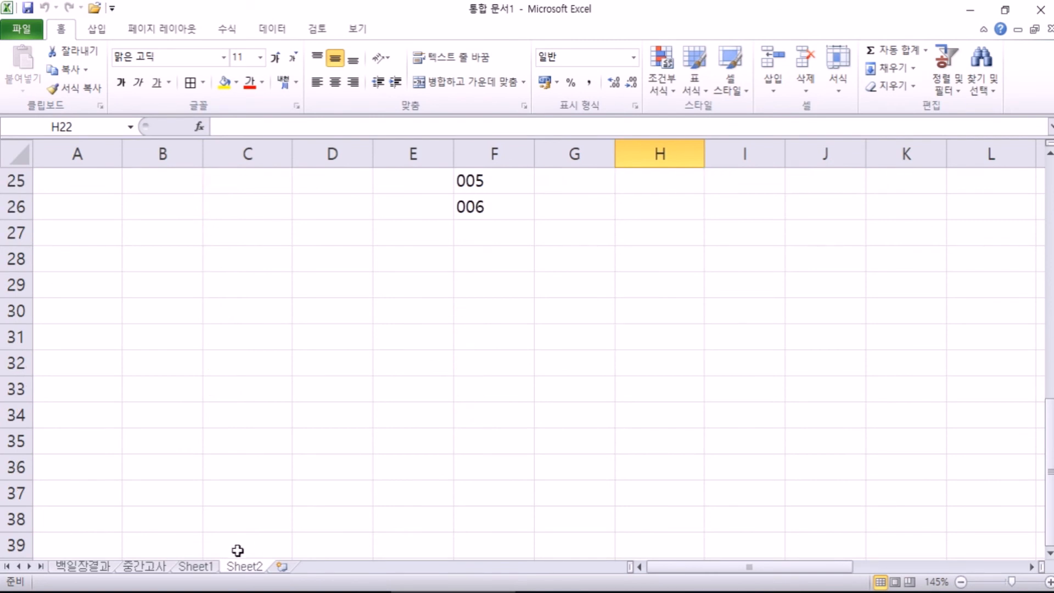
right_click(237, 568)
click(279, 402)
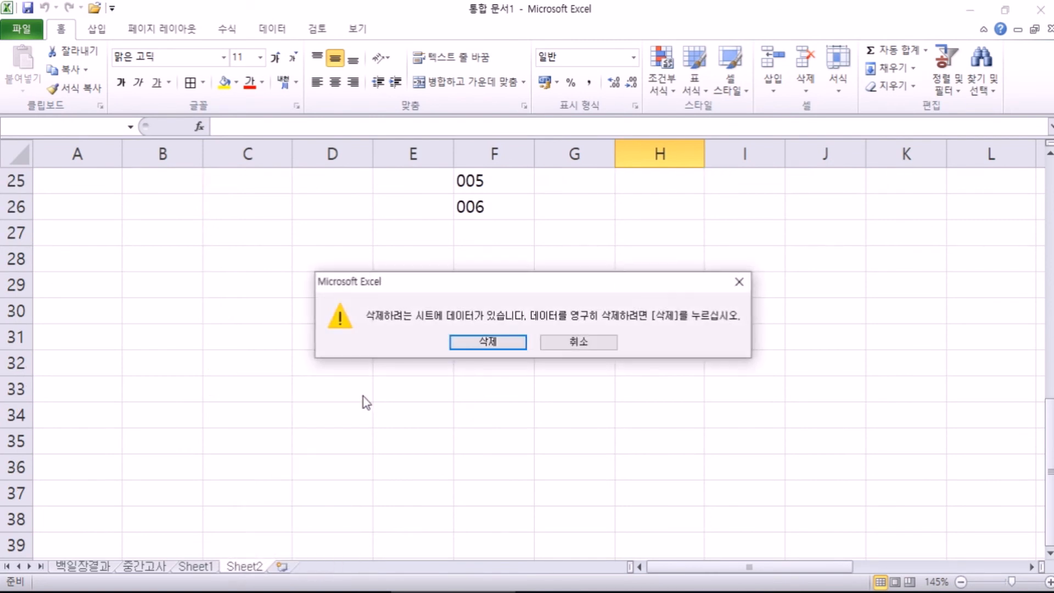
click(479, 342)
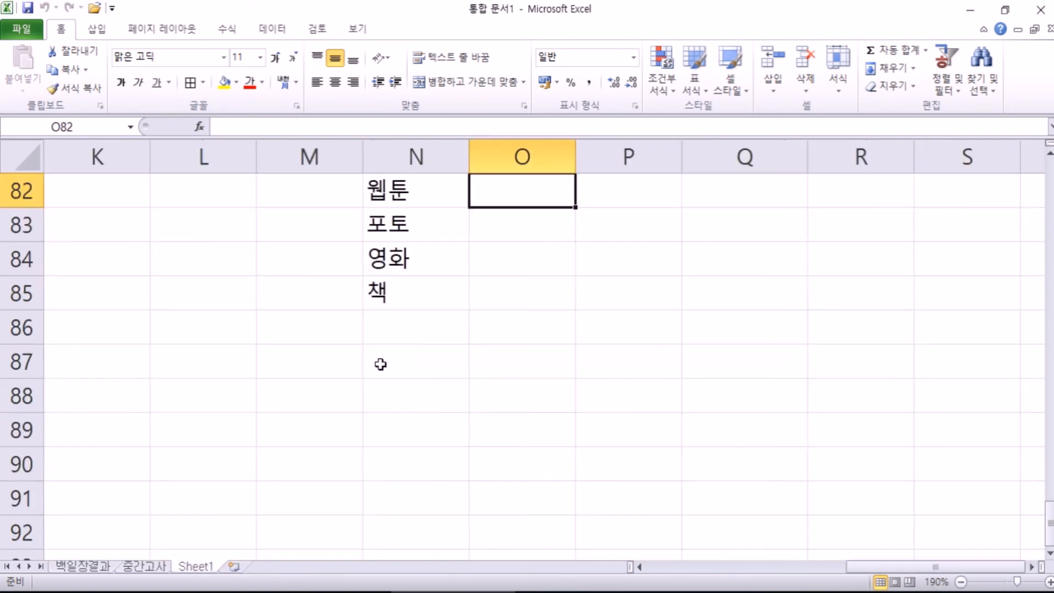
scroll(380, 364, up, 3)
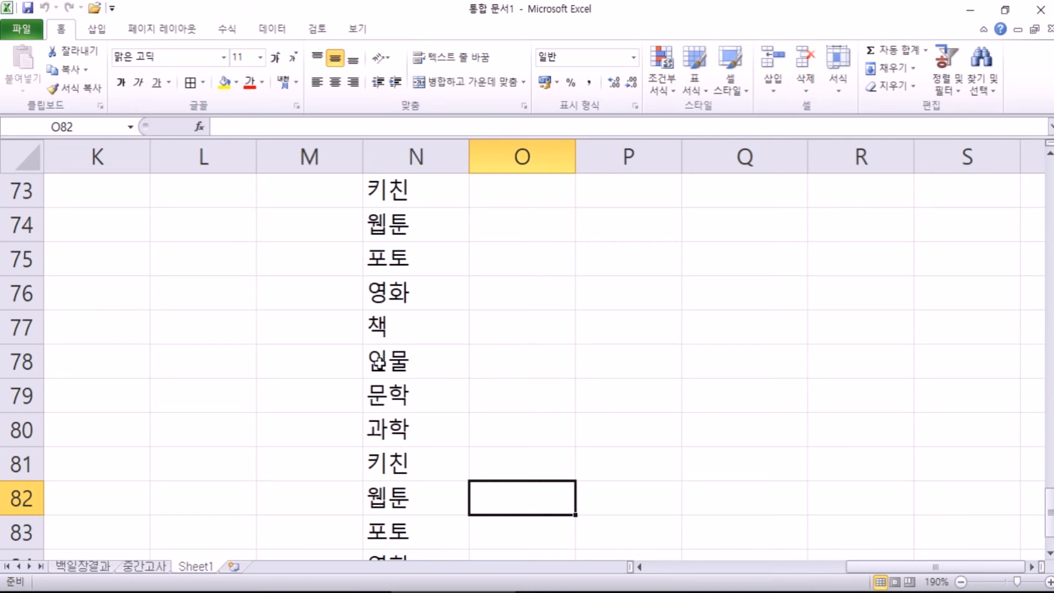
scroll(358, 358, up, 5)
scroll(353, 353, down, 4)
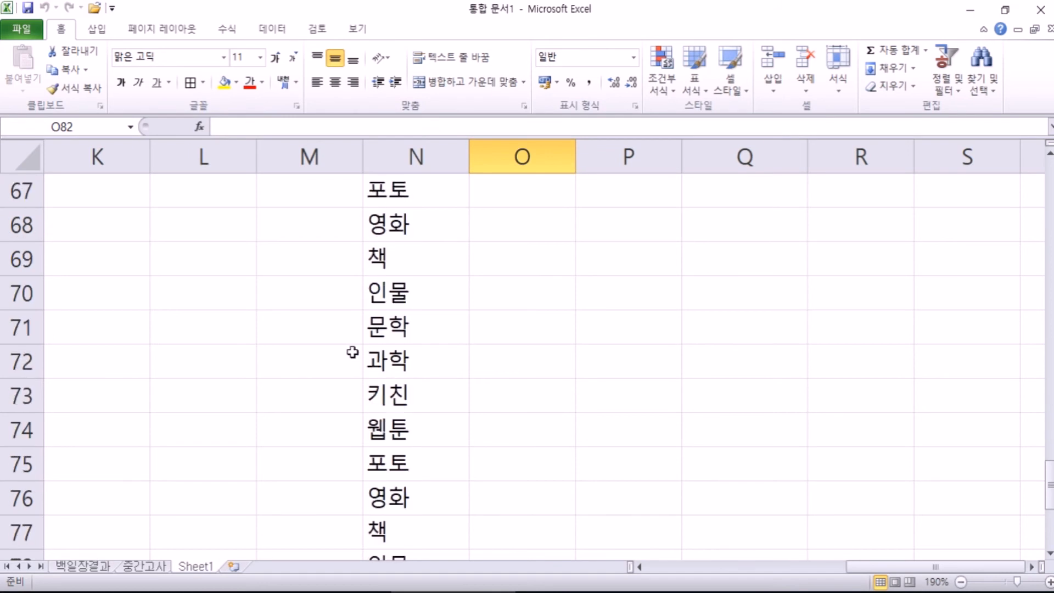
Check the lists on Sheet1 and permanently delete that sheet with its data
scroll(346, 349, down, 3)
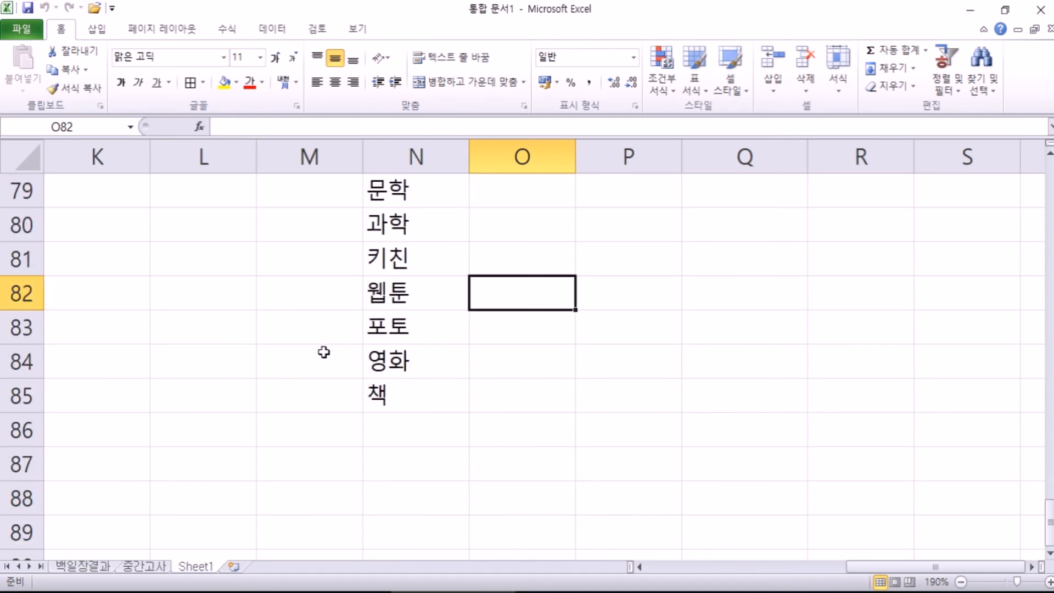
click(307, 440)
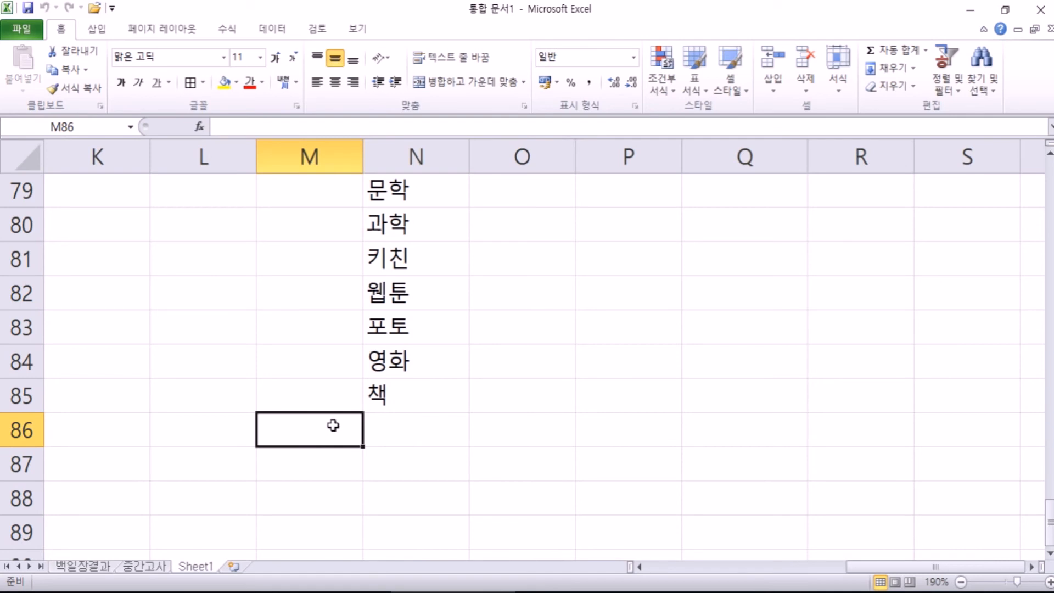
scroll(332, 427, up, 17)
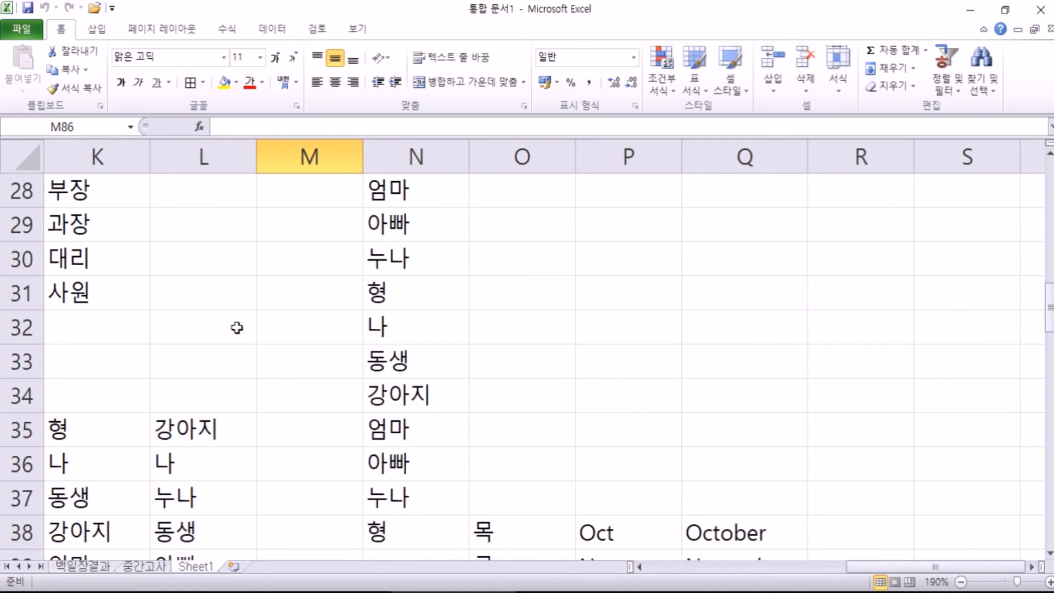
scroll(264, 371, down, 4)
right_click(202, 567)
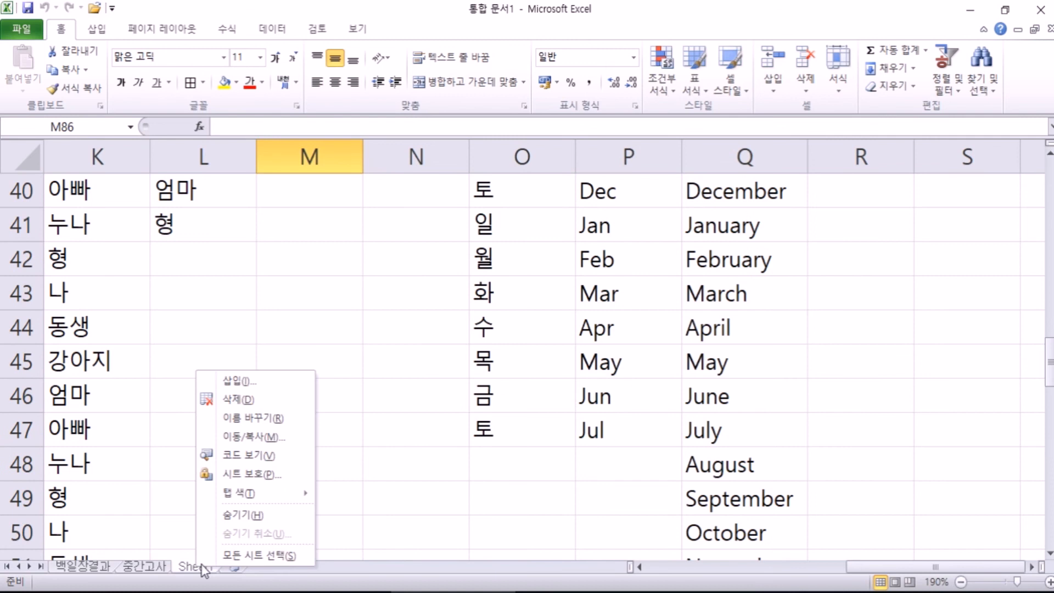
click(241, 400)
click(483, 341)
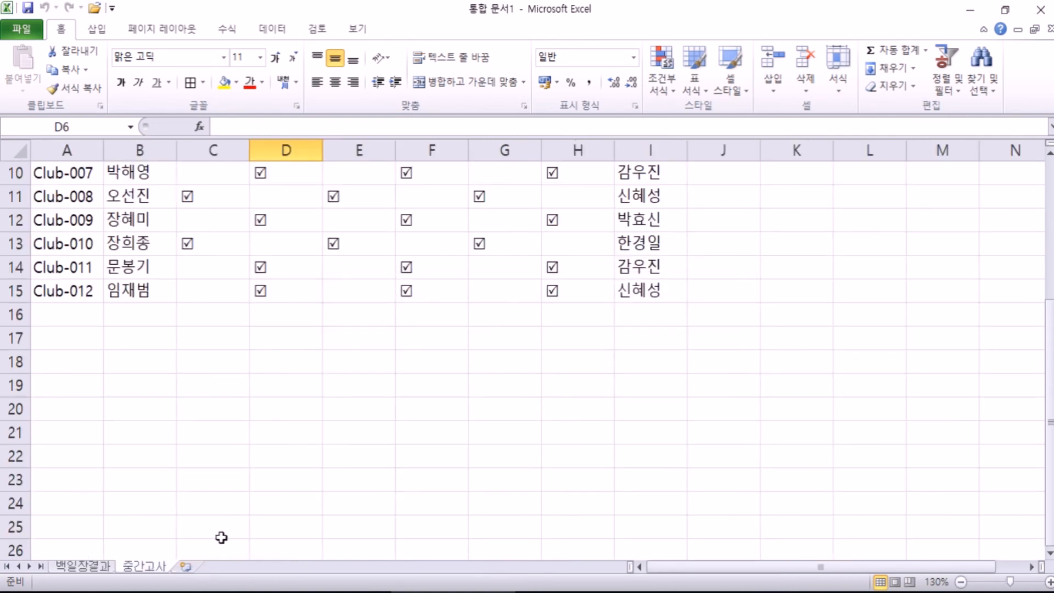
Review the remaining 백일장결과 and 중간고사 sheets and glance at the workbook's file information
click(84, 567)
click(140, 567)
scroll(106, 509, up, 3)
scroll(106, 508, down, 3)
click(22, 29)
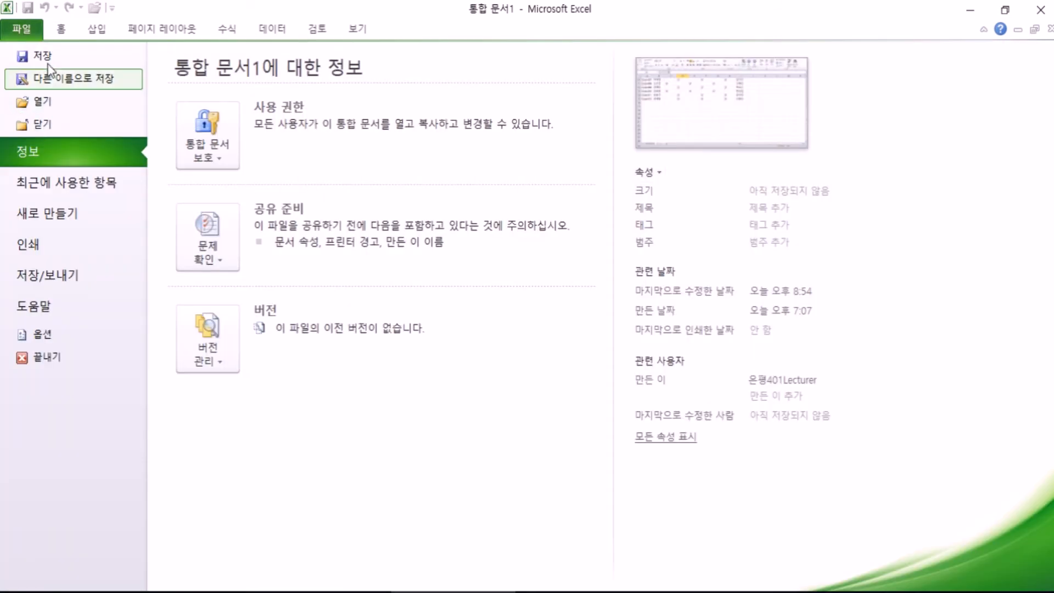
key(Escape)
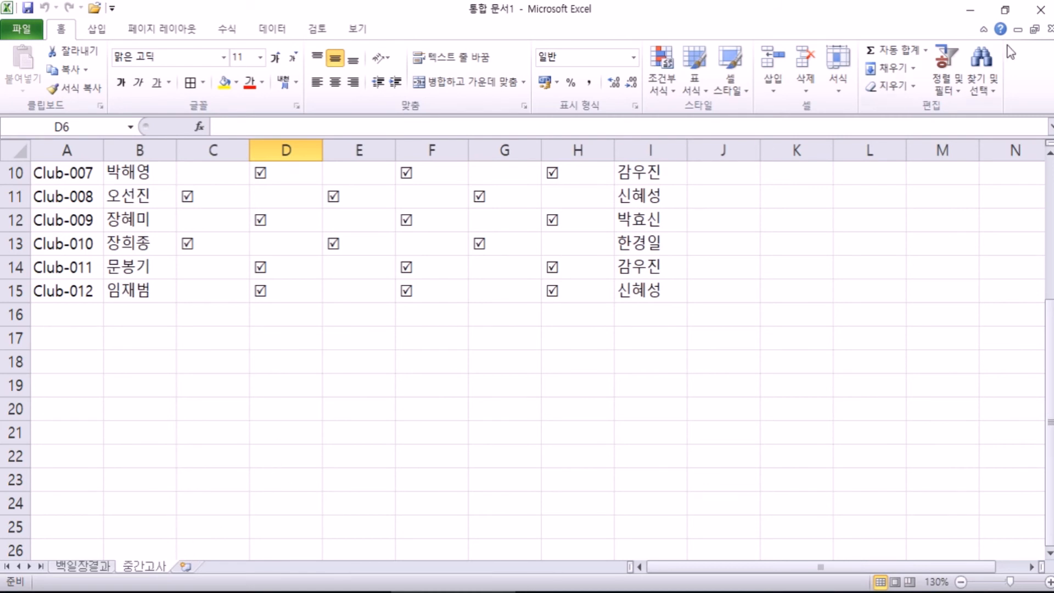
Restore the workbook window to its smaller size and select cell E18 on the 중간고사 sheet
click(1005, 9)
scroll(154, 328, down, 2)
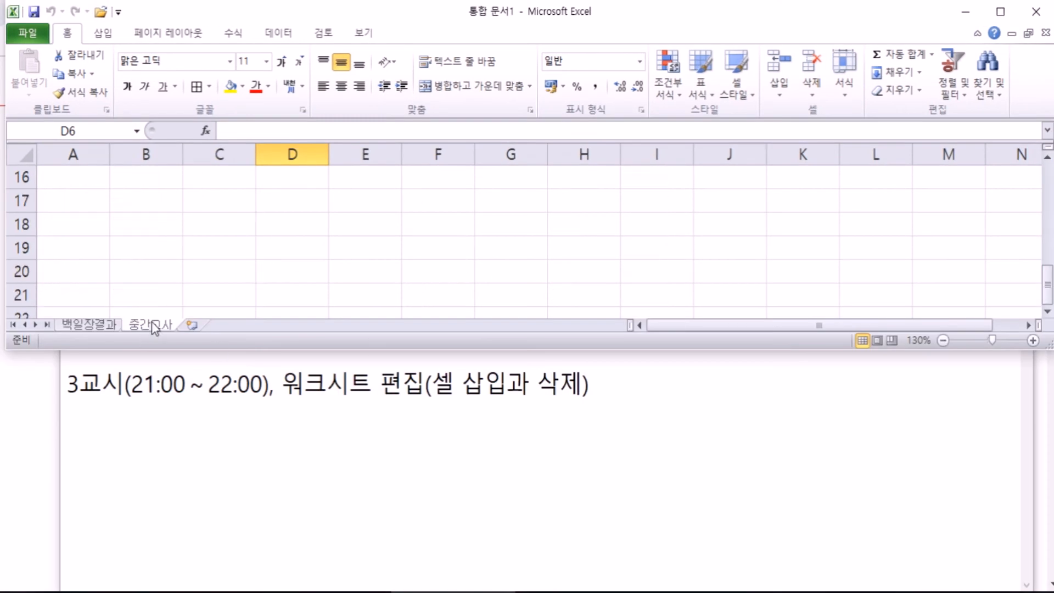
click(332, 223)
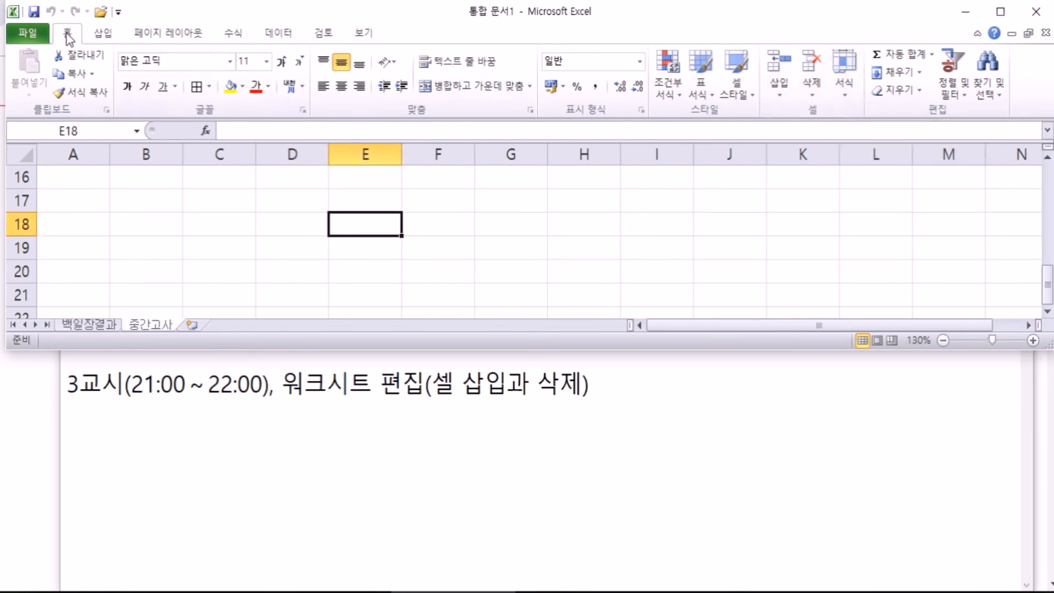
Practise the sheet rename command on the active sheet, entering 중간고사 as its name
click(848, 86)
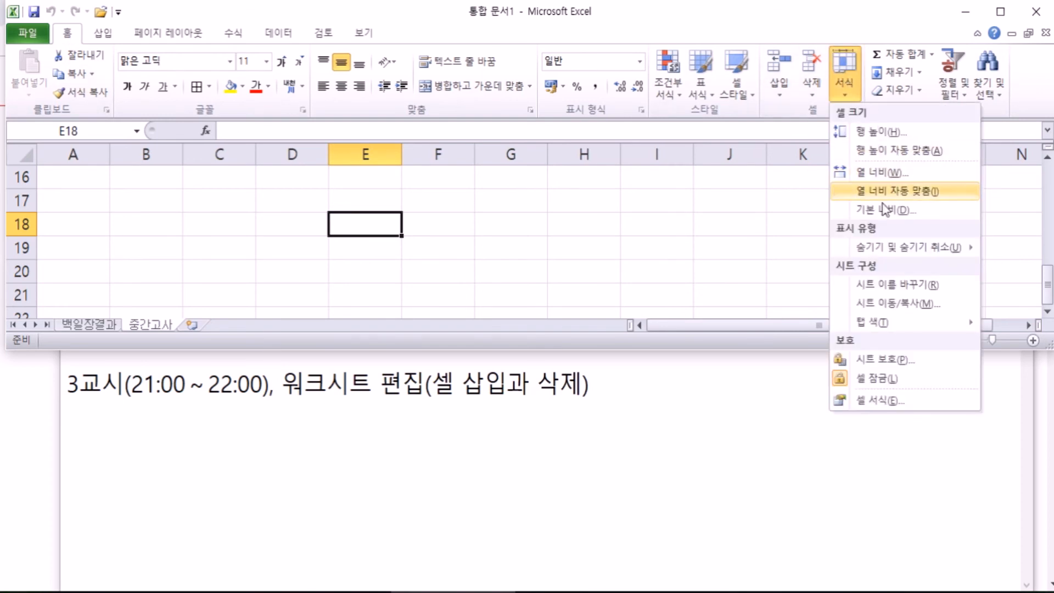
click(878, 290)
key(Return)
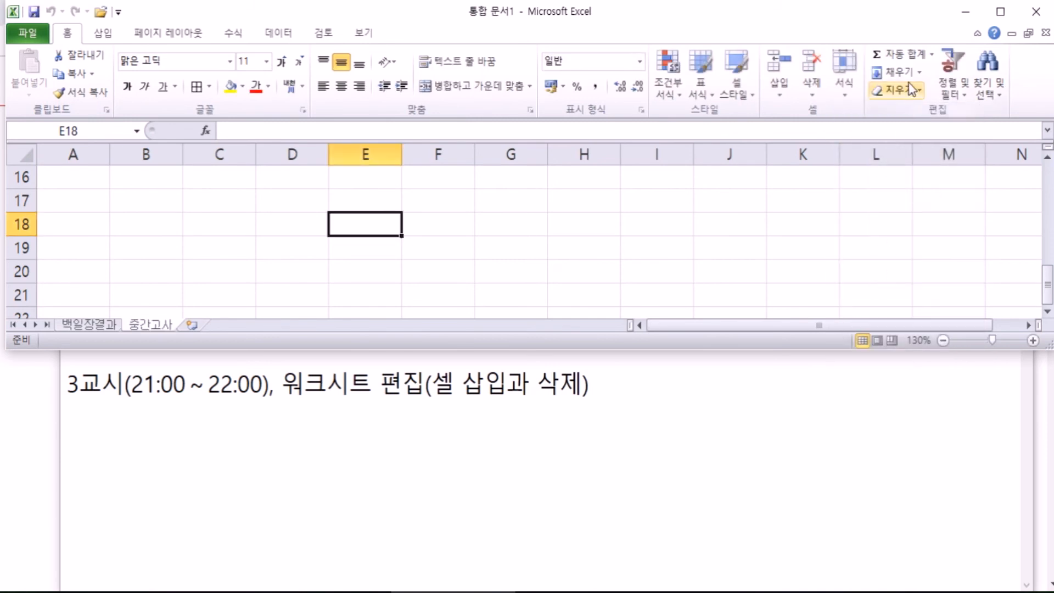
click(844, 83)
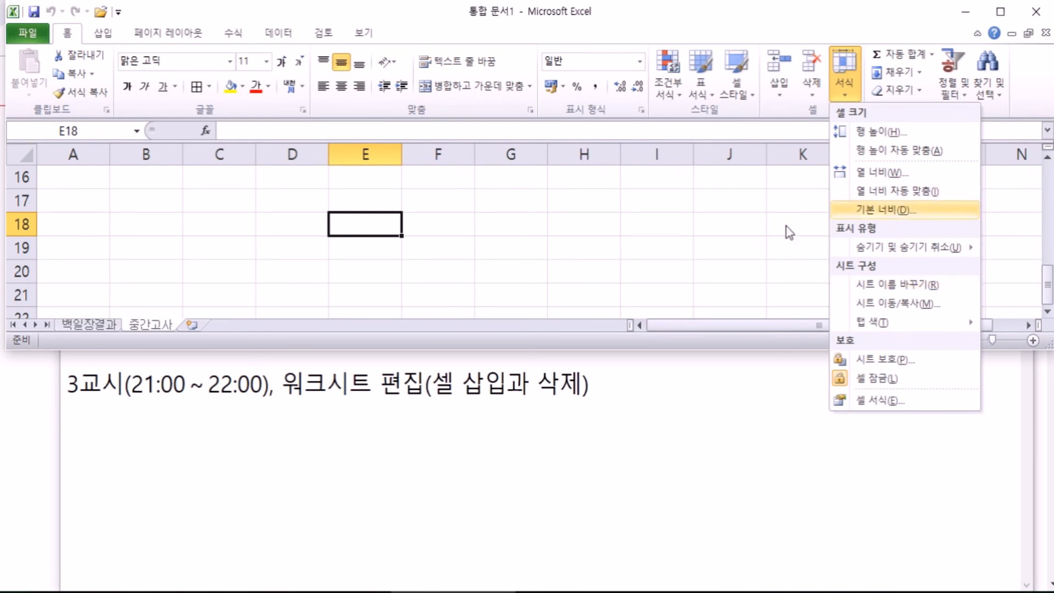
click(900, 191)
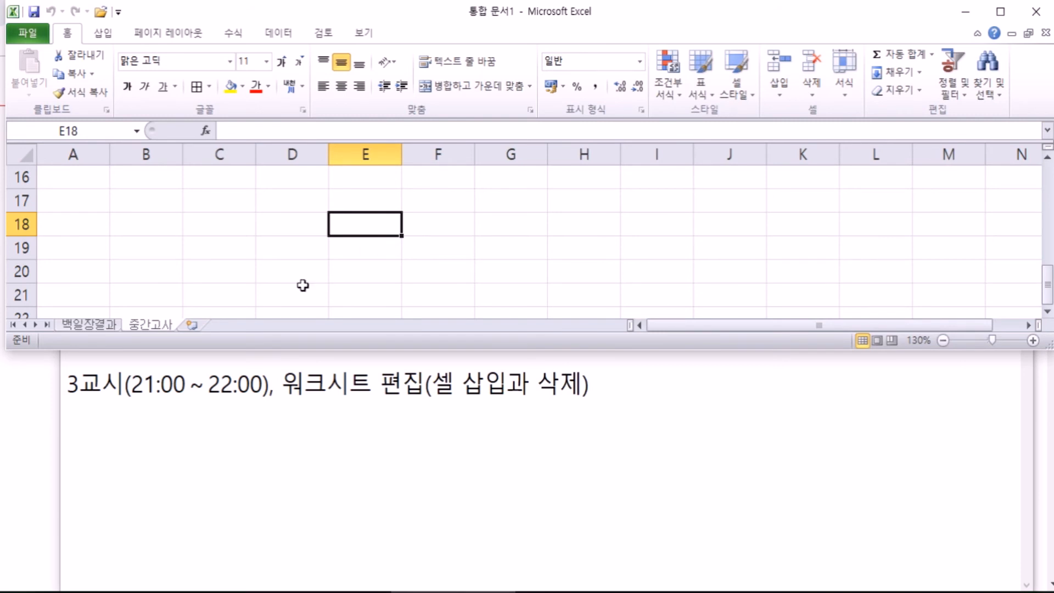
double_click(156, 327)
text(중간고사)
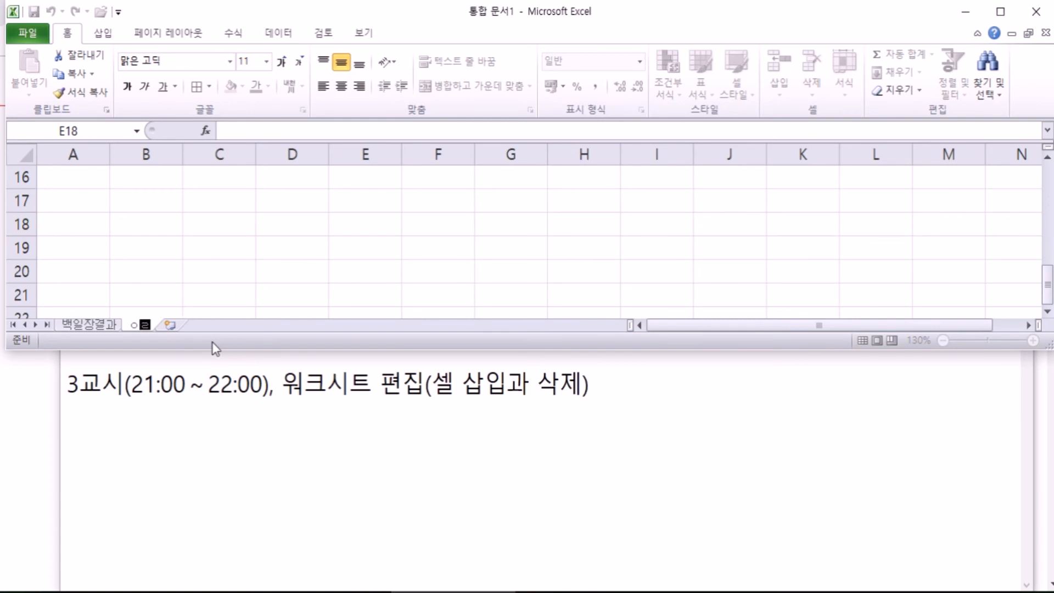
key(Return)
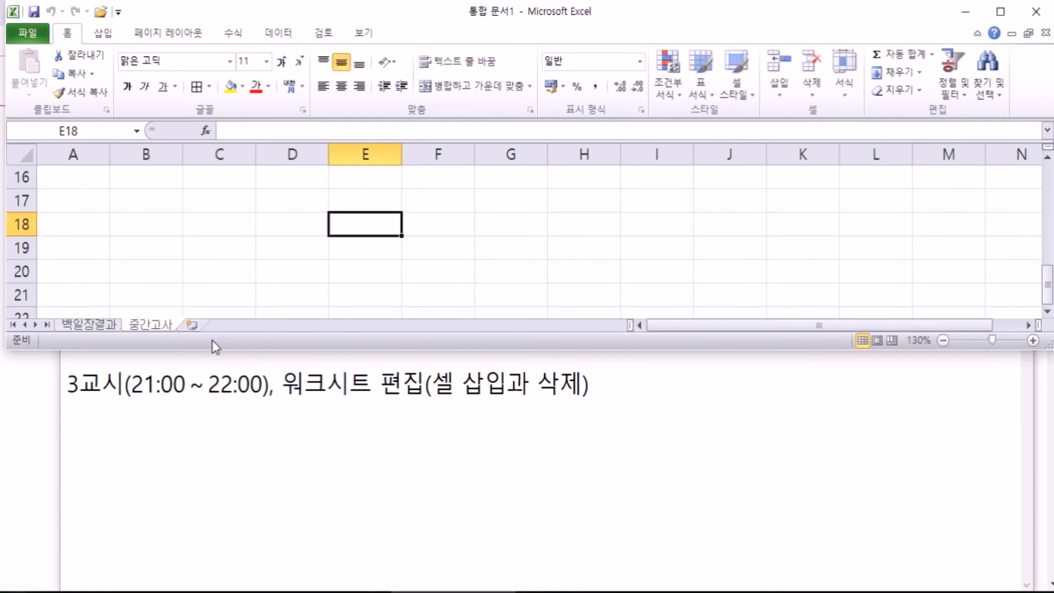
Insert a new blank worksheet before the 중간고사 sheet
right_click(155, 328)
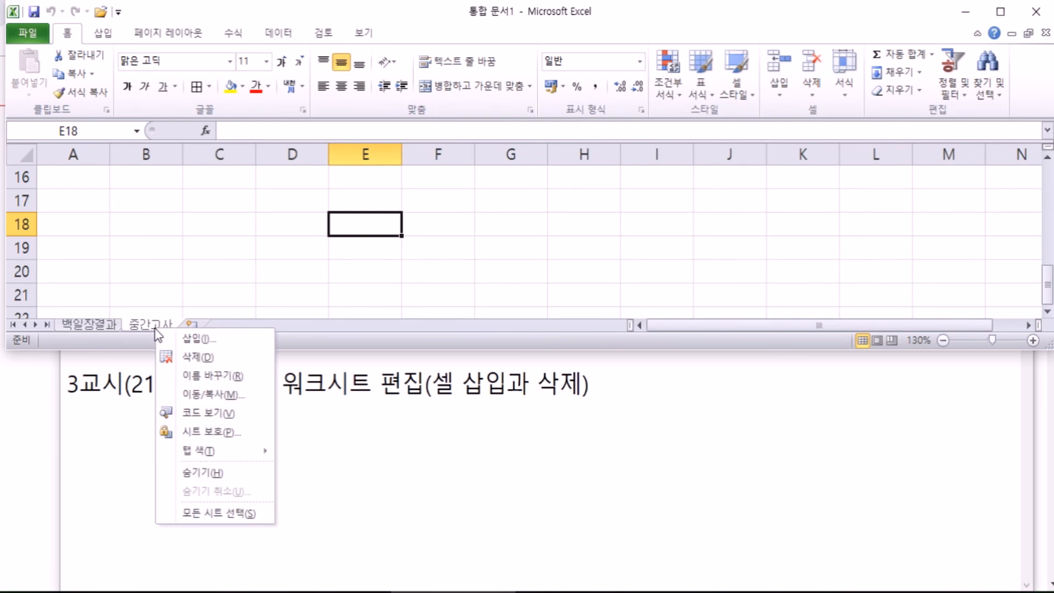
click(209, 345)
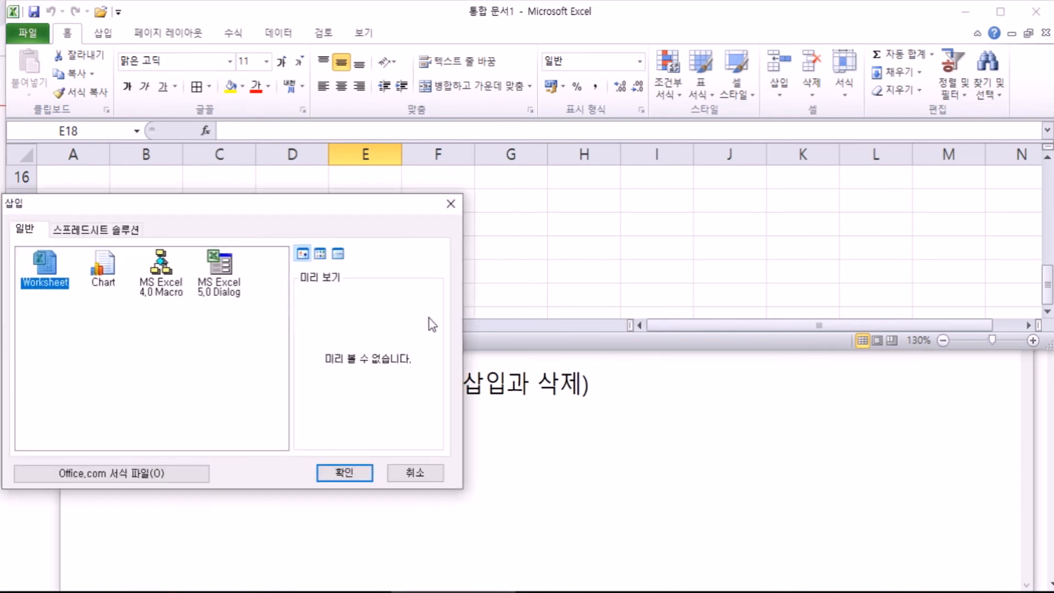
click(355, 469)
Rename the 중간고사 sheet as 기말고사
click(203, 326)
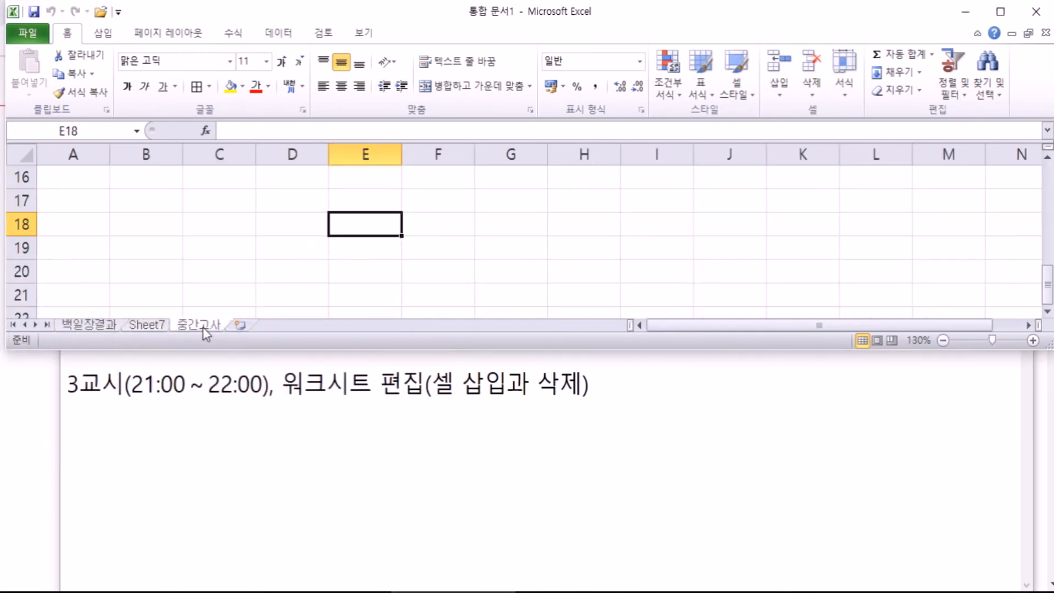
right_click(203, 327)
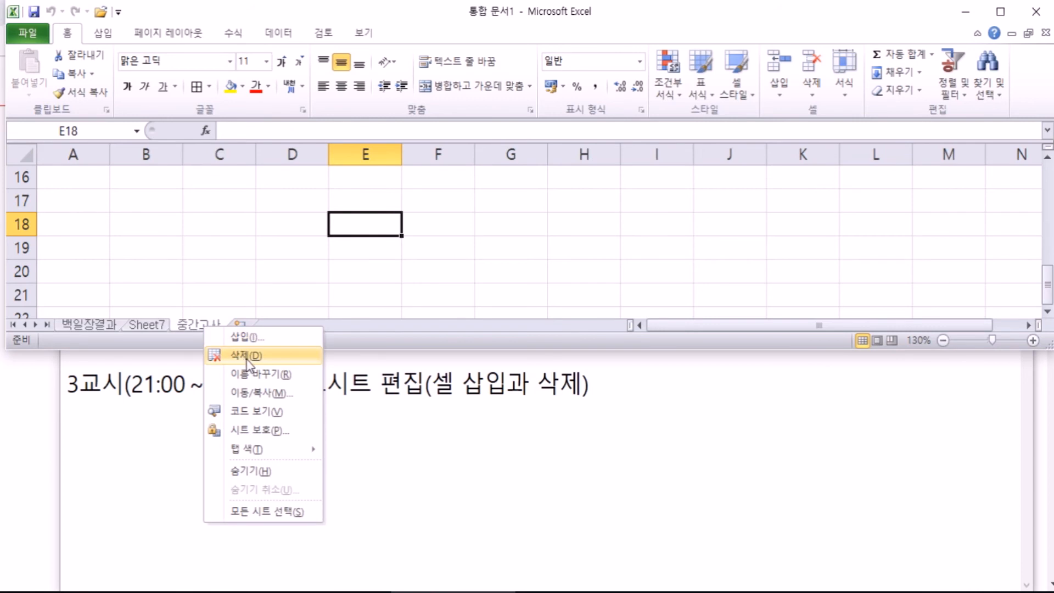
click(266, 384)
click(203, 325)
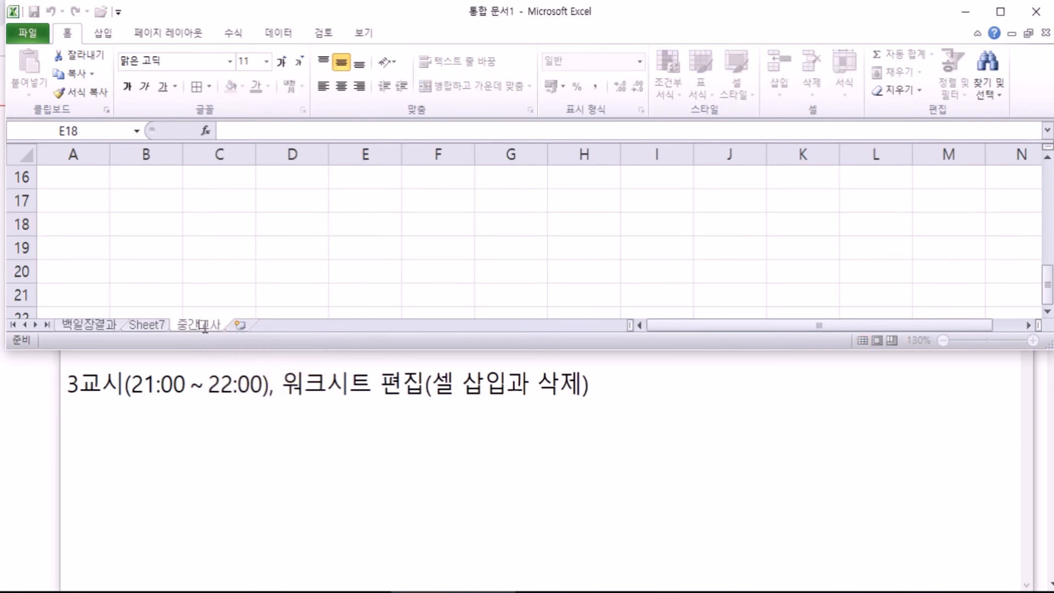
drag(201, 325, 165, 329)
text(ㄱ기말)
key(Return)
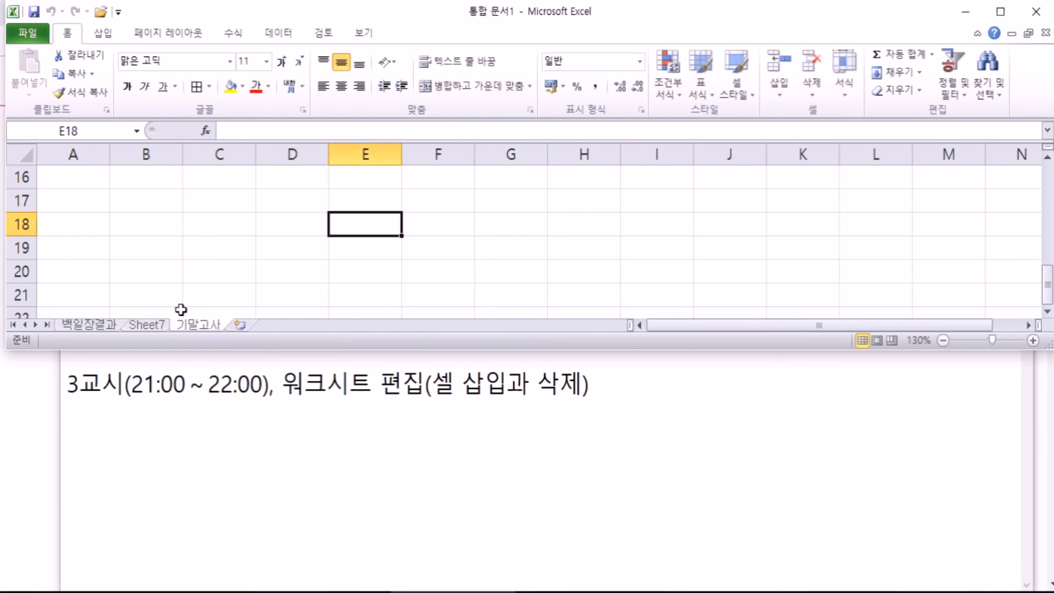
Set the 기말고사 sheet's tab colour to standard red
right_click(216, 324)
mouse_move(283, 456)
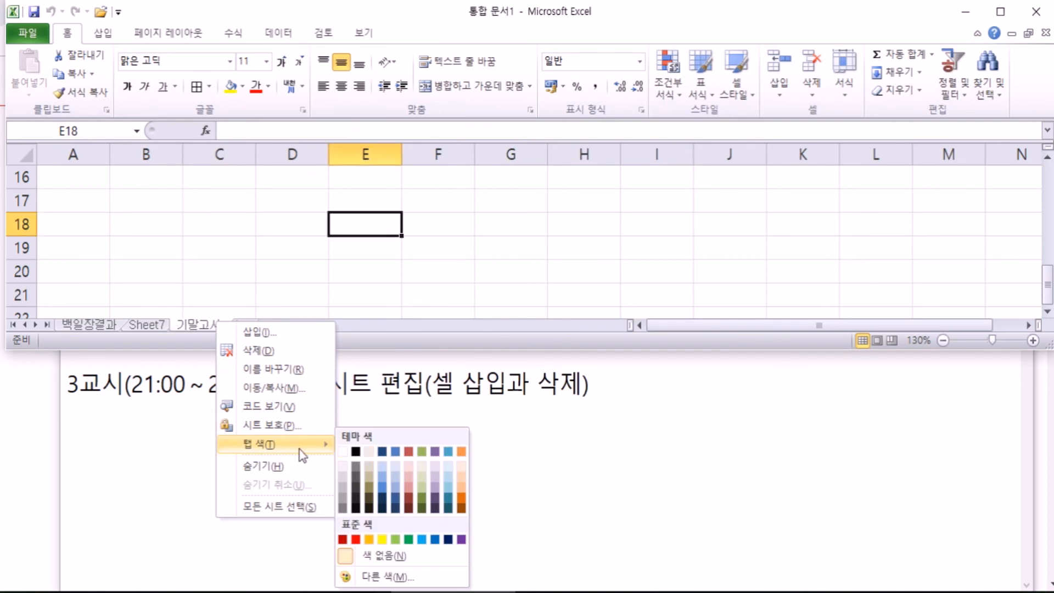
click(366, 538)
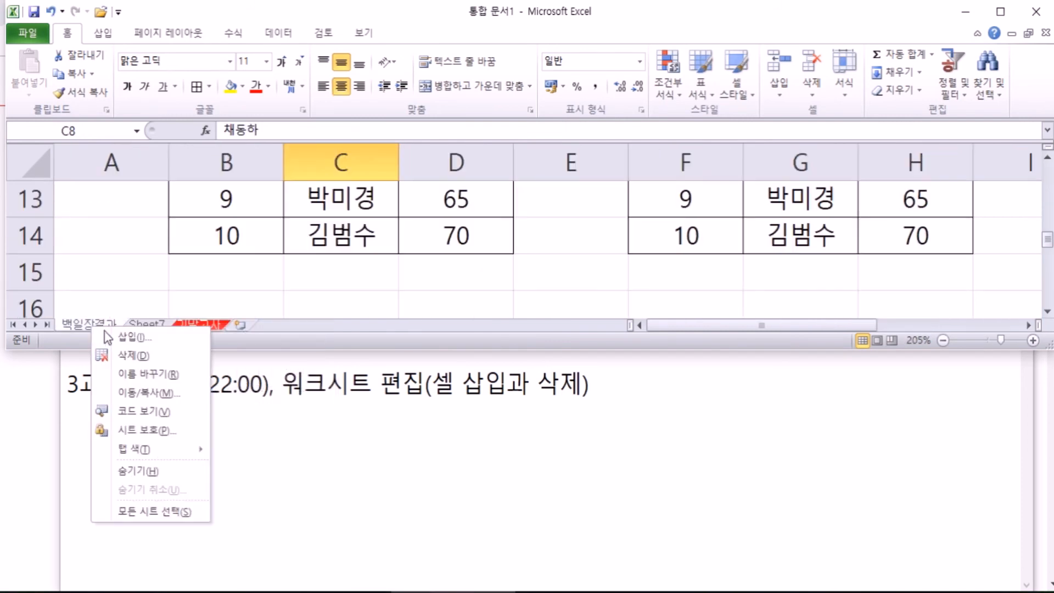
Set the tab colour of the 백일장결과 sheet to standard blue and of Sheet7 to standard green
mouse_move(159, 449)
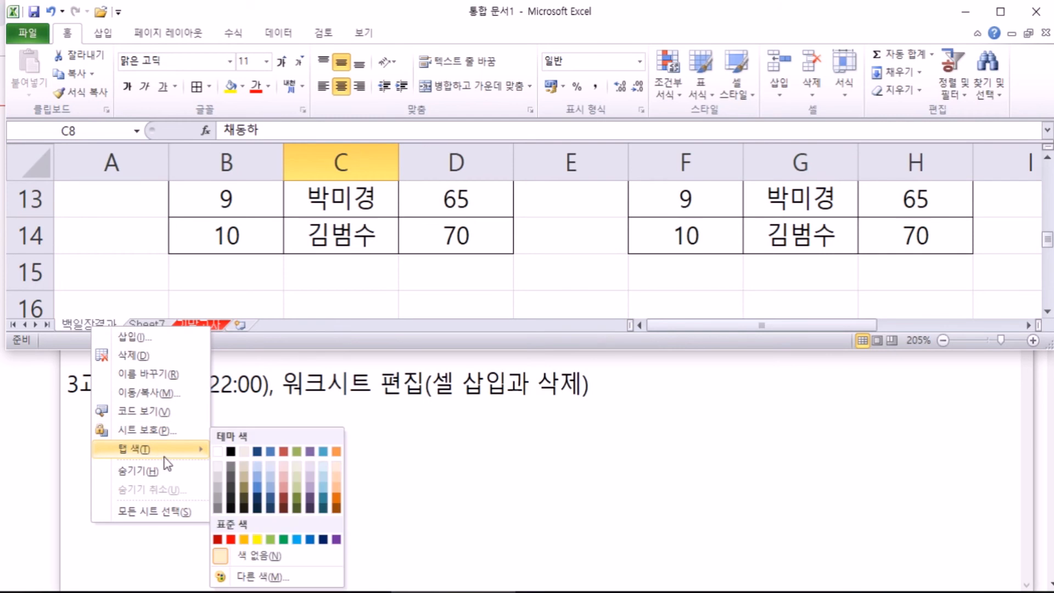
click(307, 541)
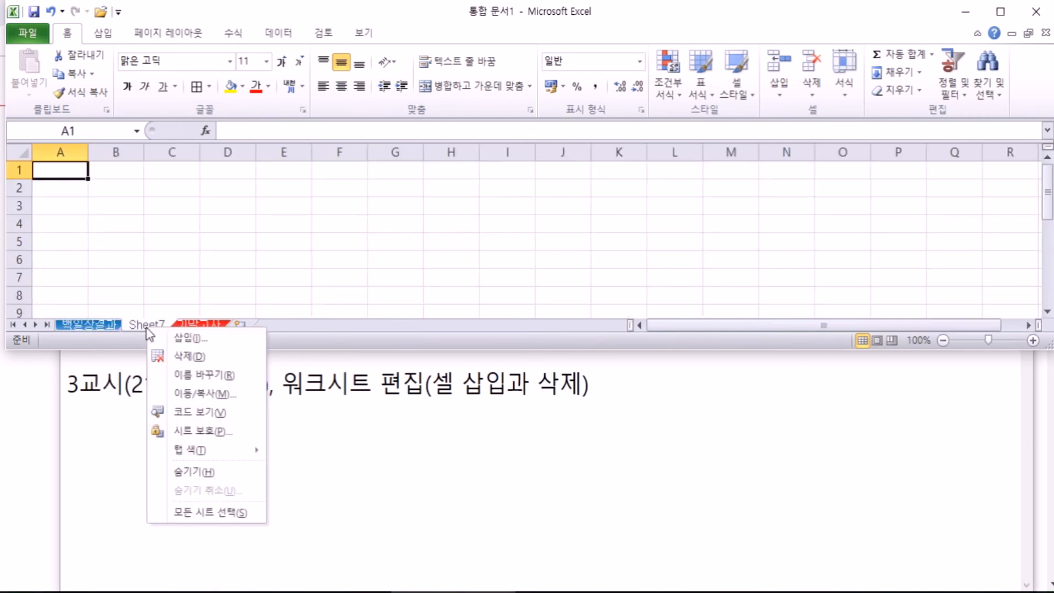
mouse_move(203, 450)
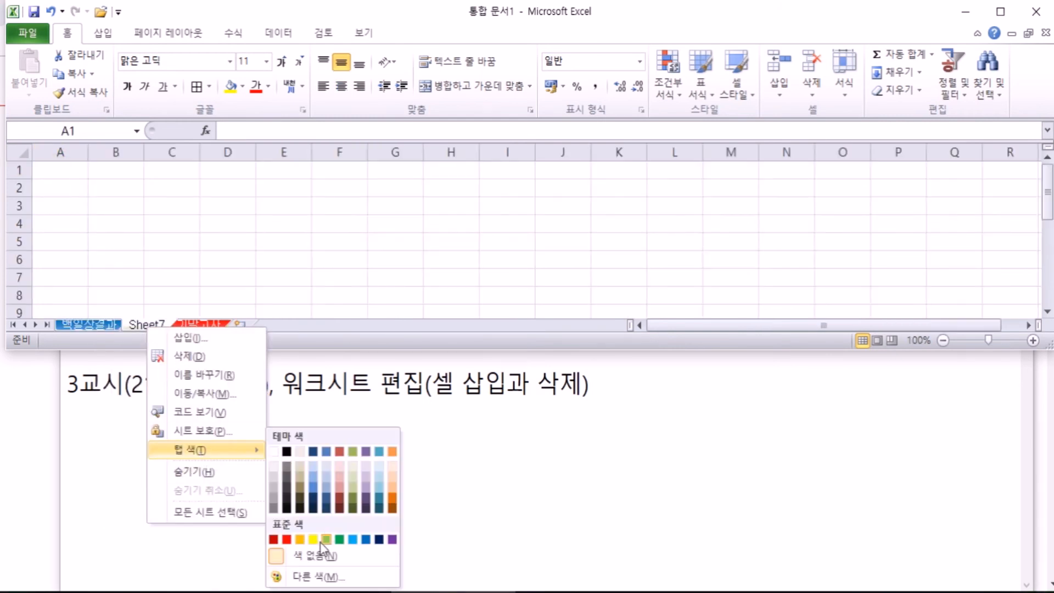
click(339, 540)
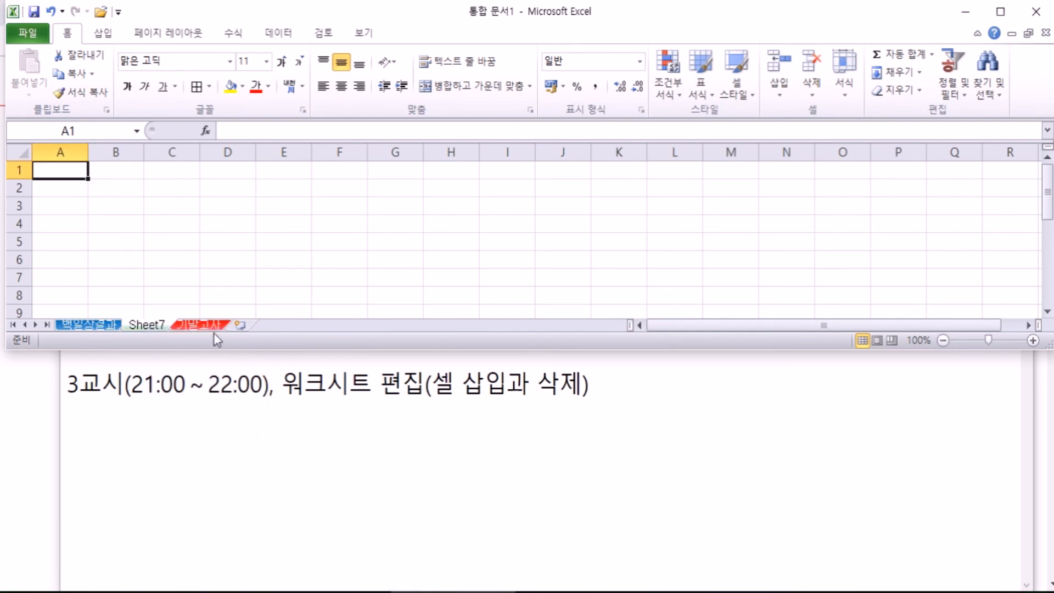
Insert a new worksheet after 기말고사 and set its tab colour to standard yellow
click(209, 324)
click(240, 325)
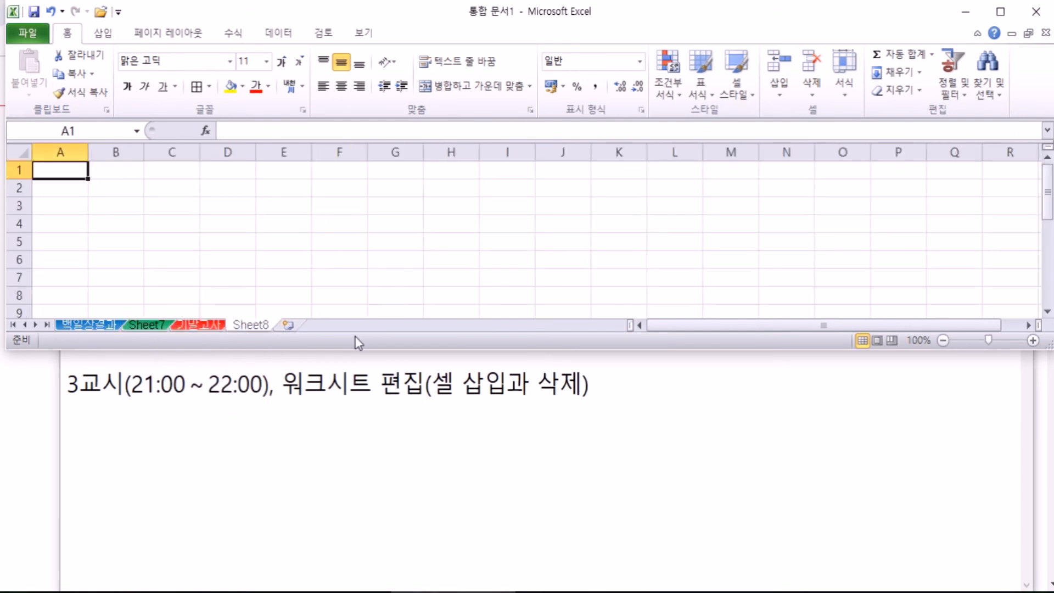
right_click(258, 327)
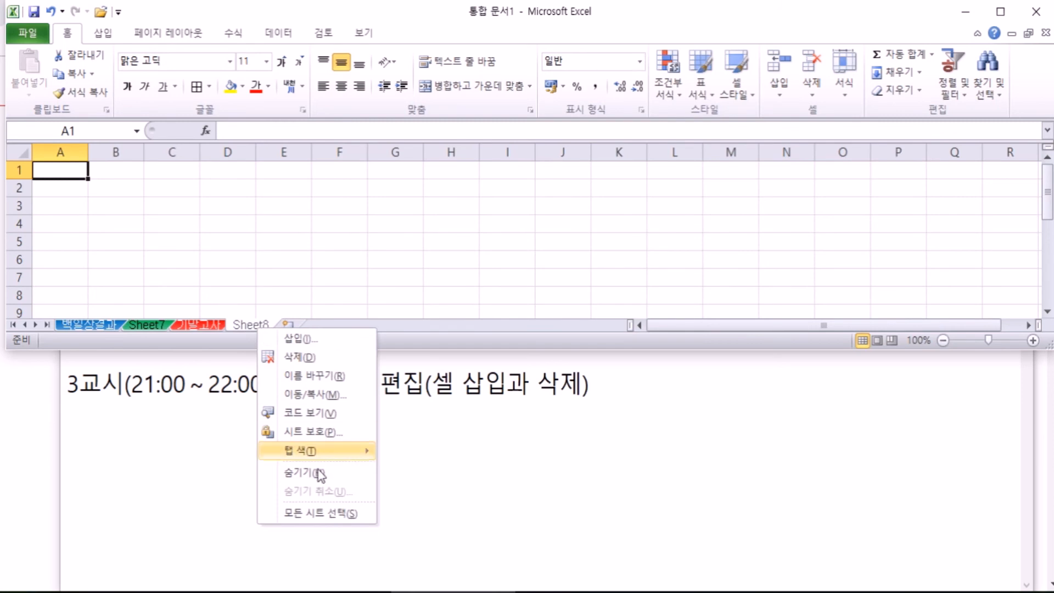
mouse_move(308, 457)
click(424, 541)
click(77, 244)
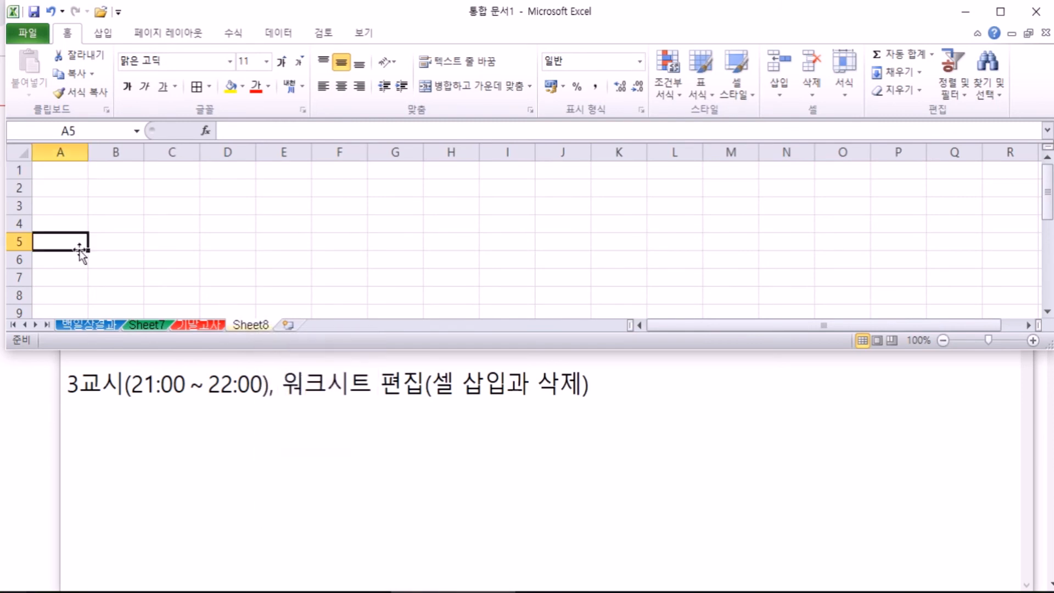
Switch among the sheets to compare how their coloured tabs look when active and inactive
click(95, 327)
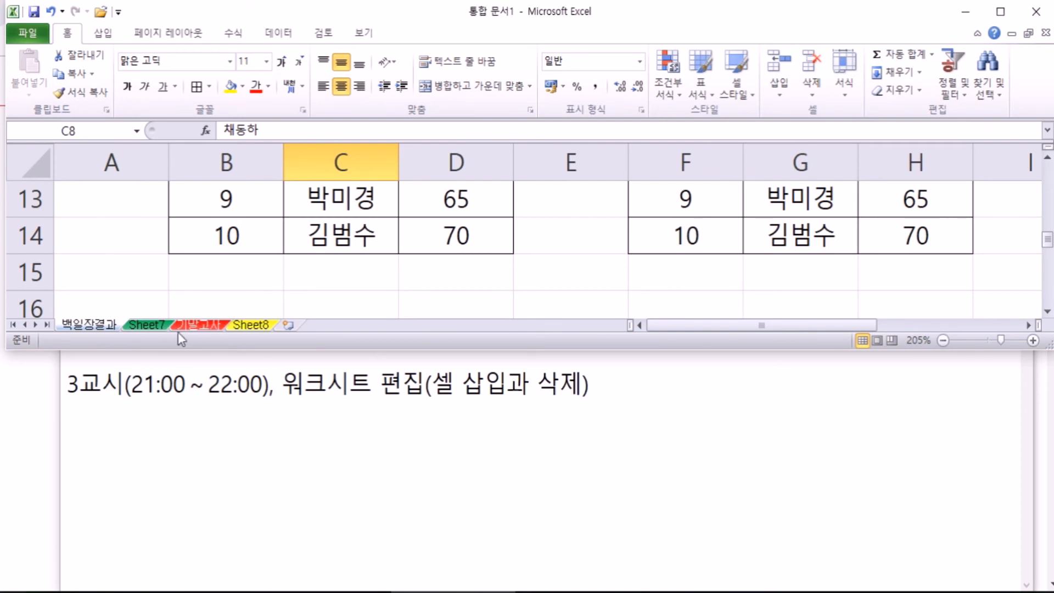
click(191, 327)
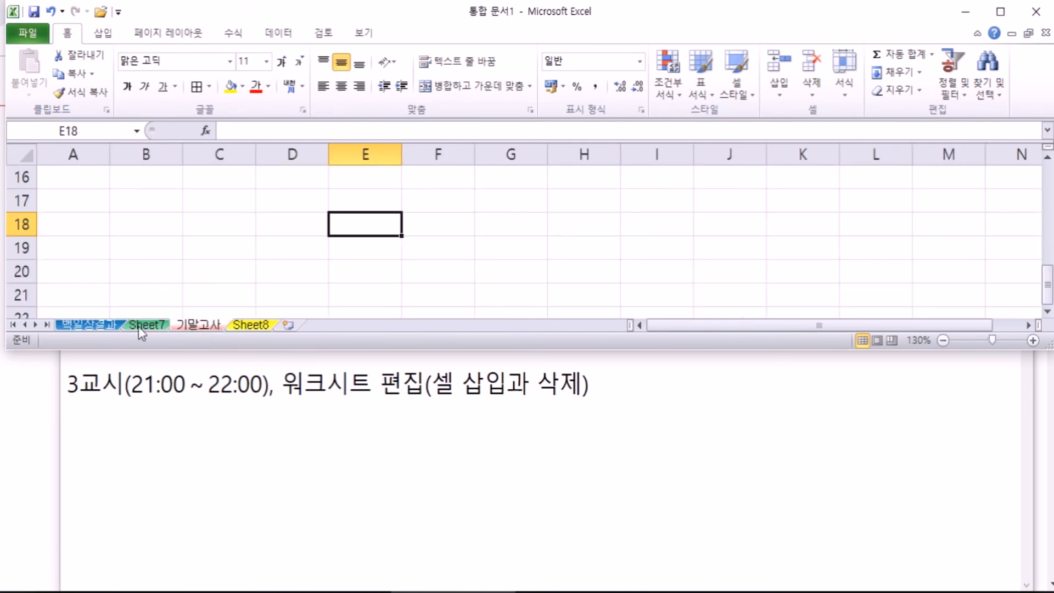
click(104, 326)
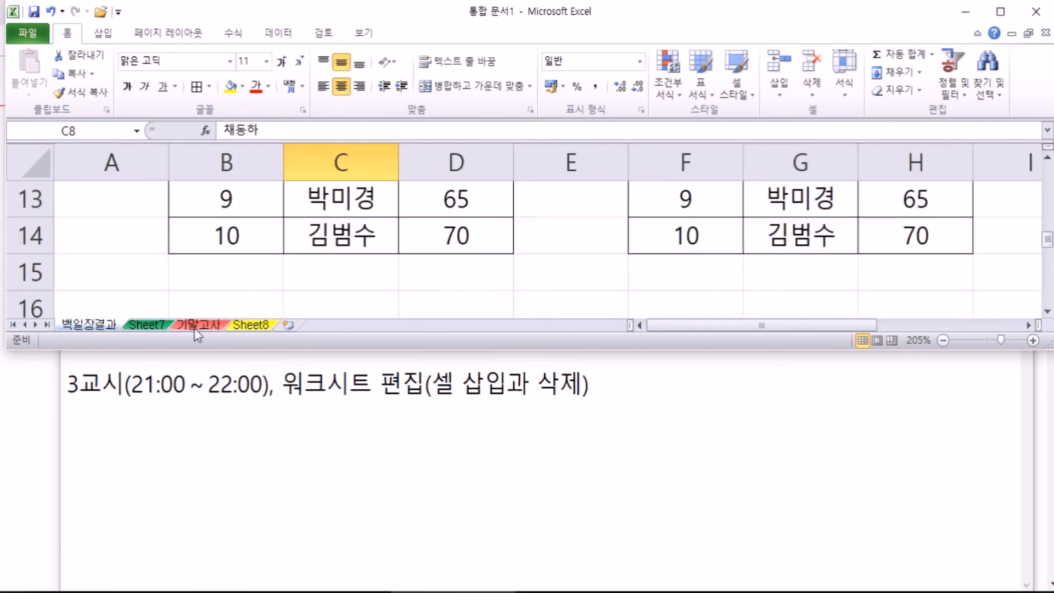
click(262, 330)
click(152, 329)
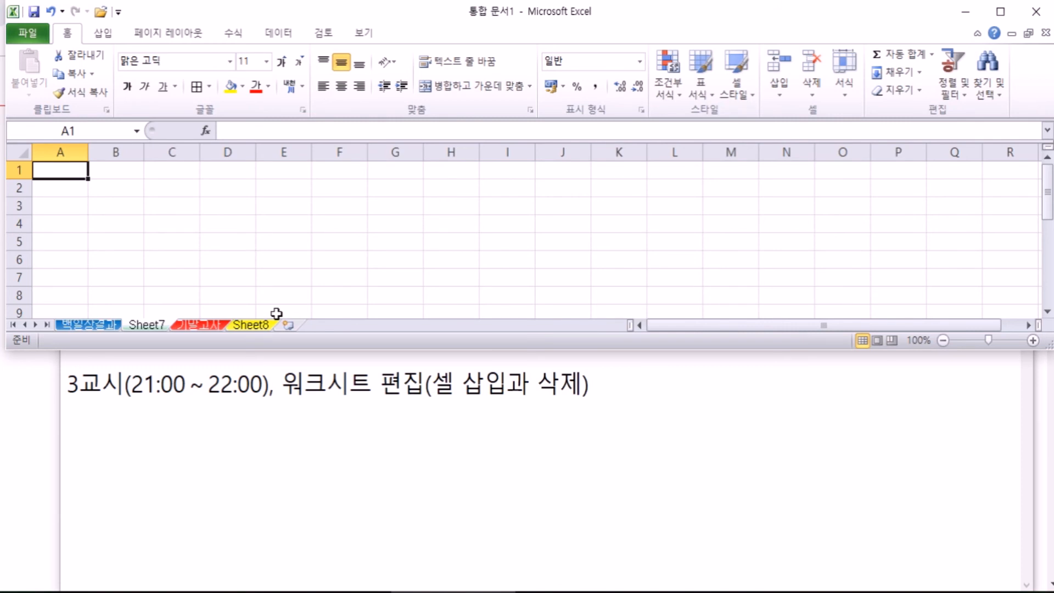
Hide the 백일장결과 worksheet
click(85, 324)
scroll(152, 251, down, 2)
scroll(152, 251, up, 2)
scroll(236, 263, down, 6)
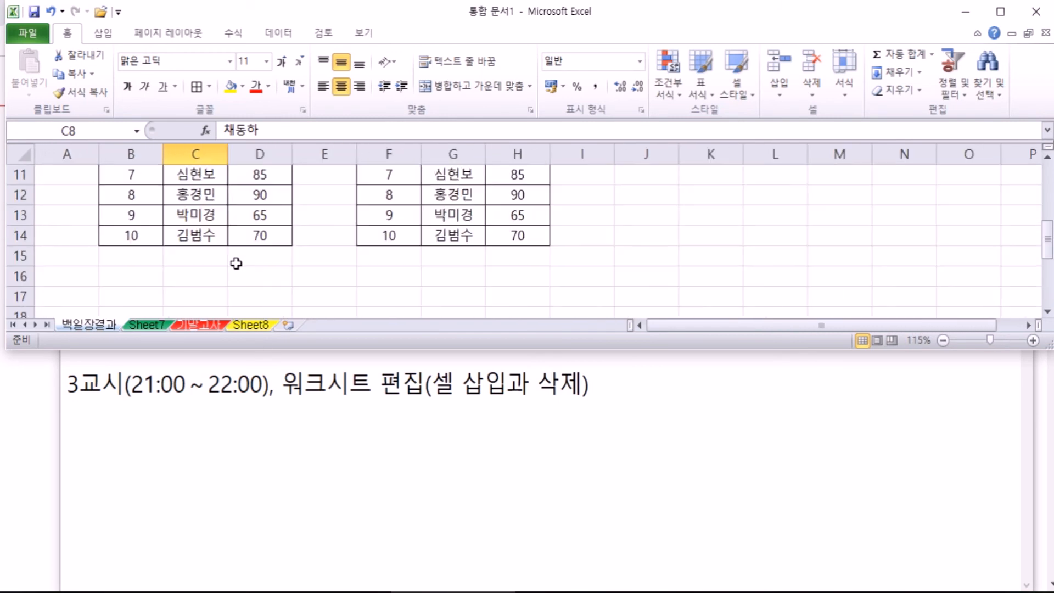
right_click(85, 327)
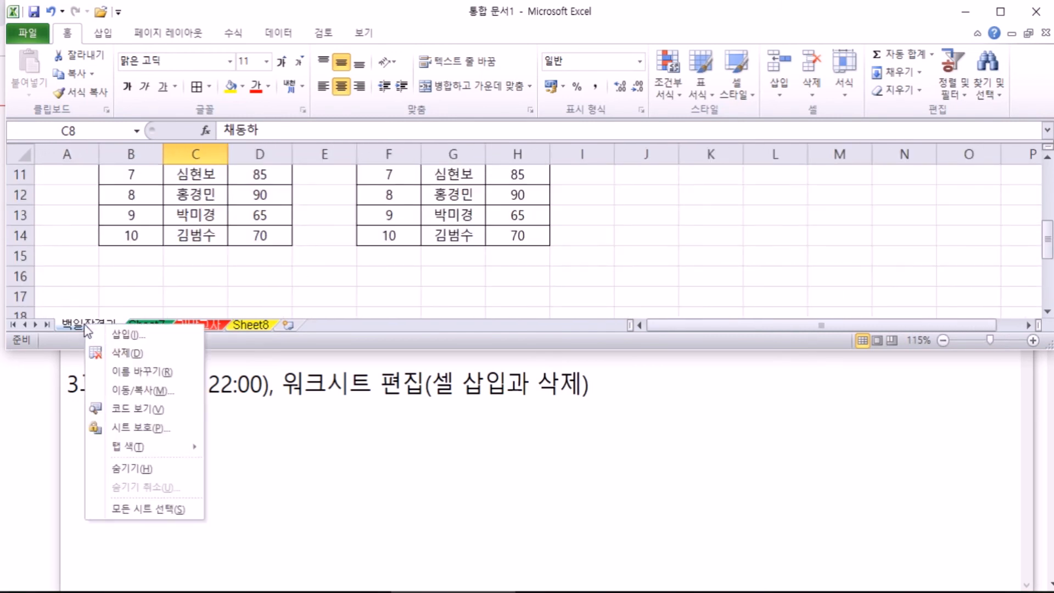
click(135, 470)
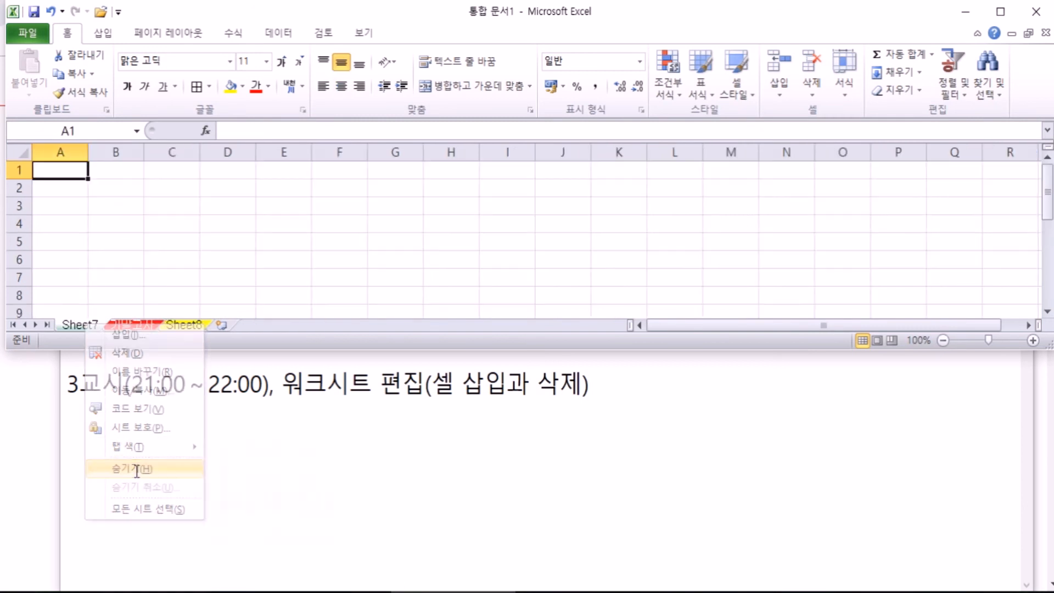
click(144, 265)
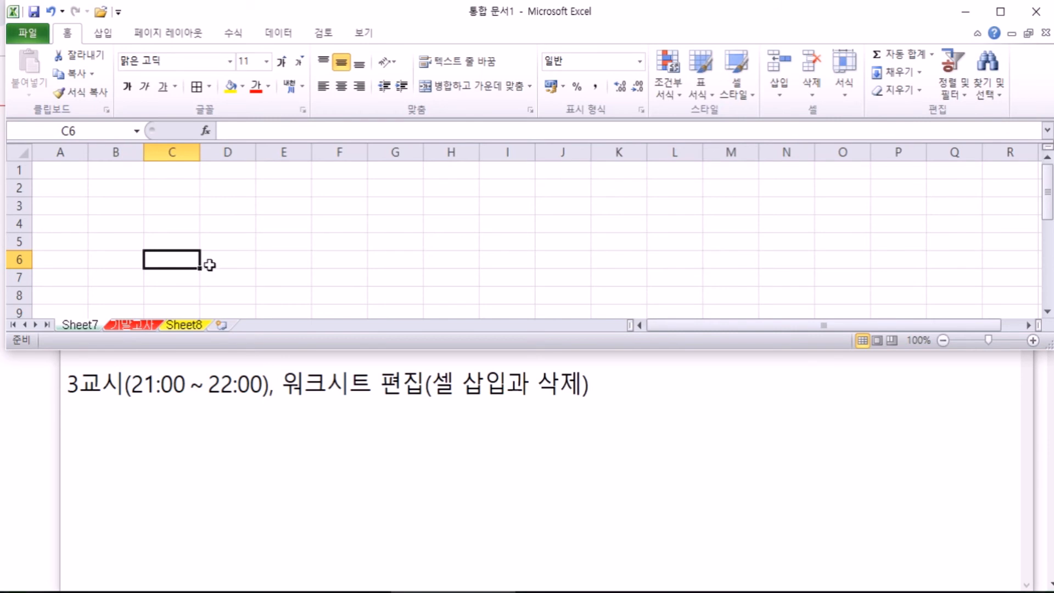
Unhide the 백일장결과 worksheet
right_click(77, 325)
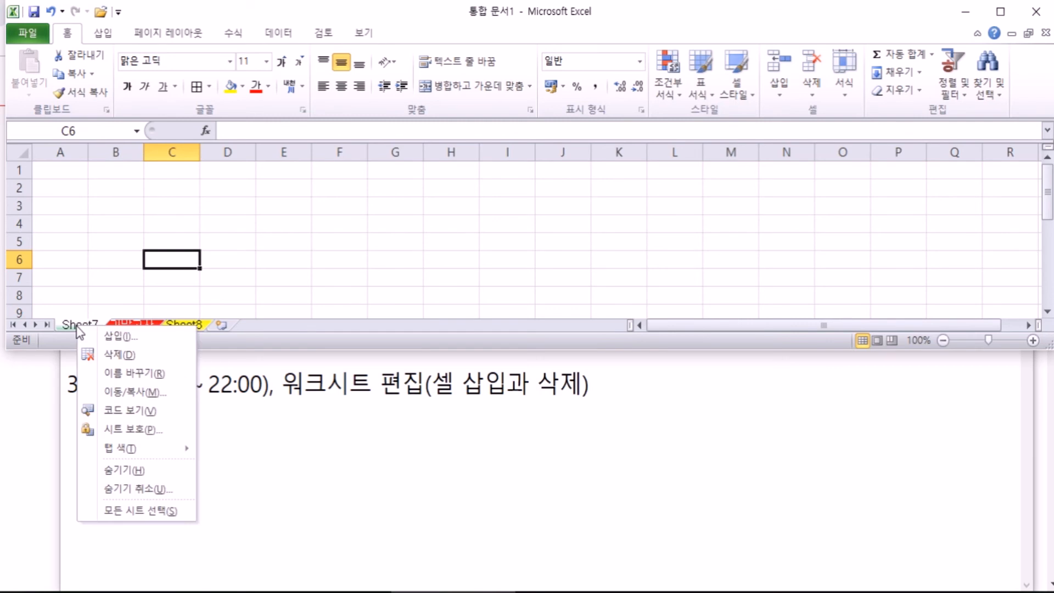
click(138, 488)
drag(282, 353, 541, 208)
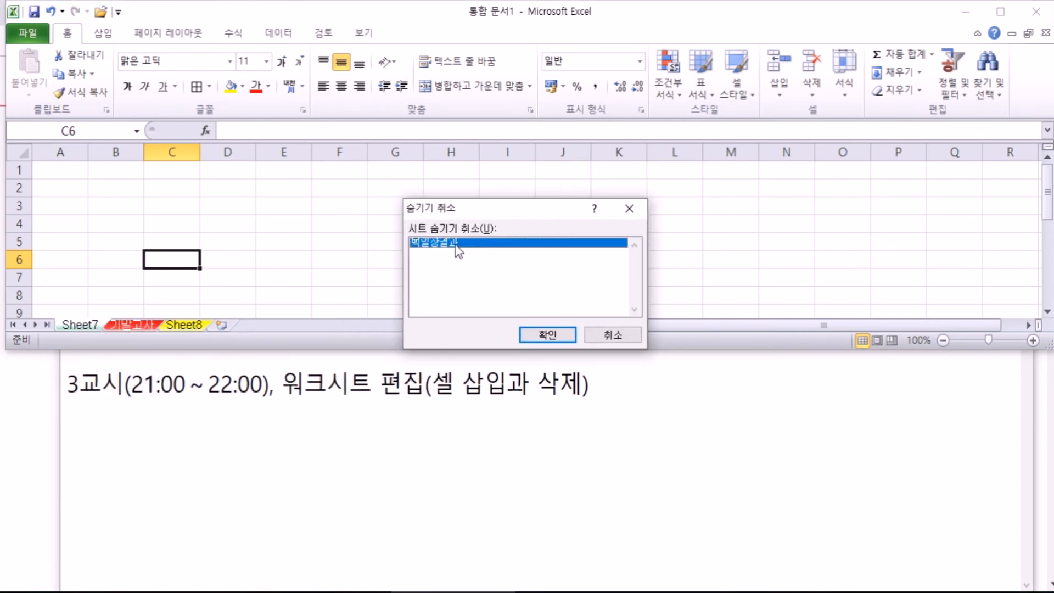
click(538, 335)
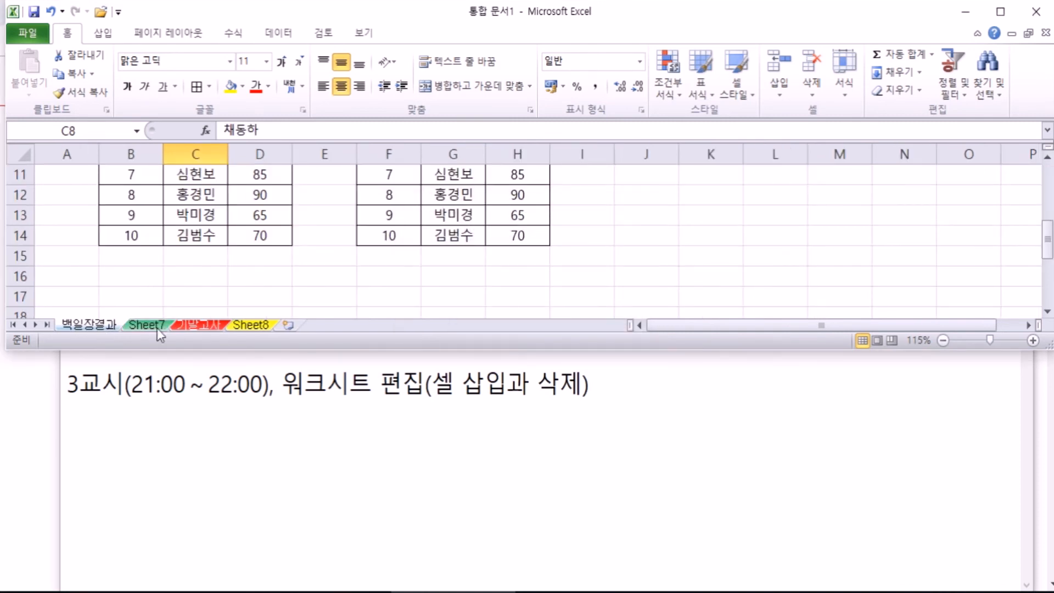
Rearrange the sheet order so that 백일장결과 sits between Sheet7 and 기말고사
click(152, 326)
click(101, 326)
drag(183, 327, 181, 327)
click(104, 327)
click(140, 328)
Insert a new blank worksheet after Sheet8
scroll(161, 288, up, 3)
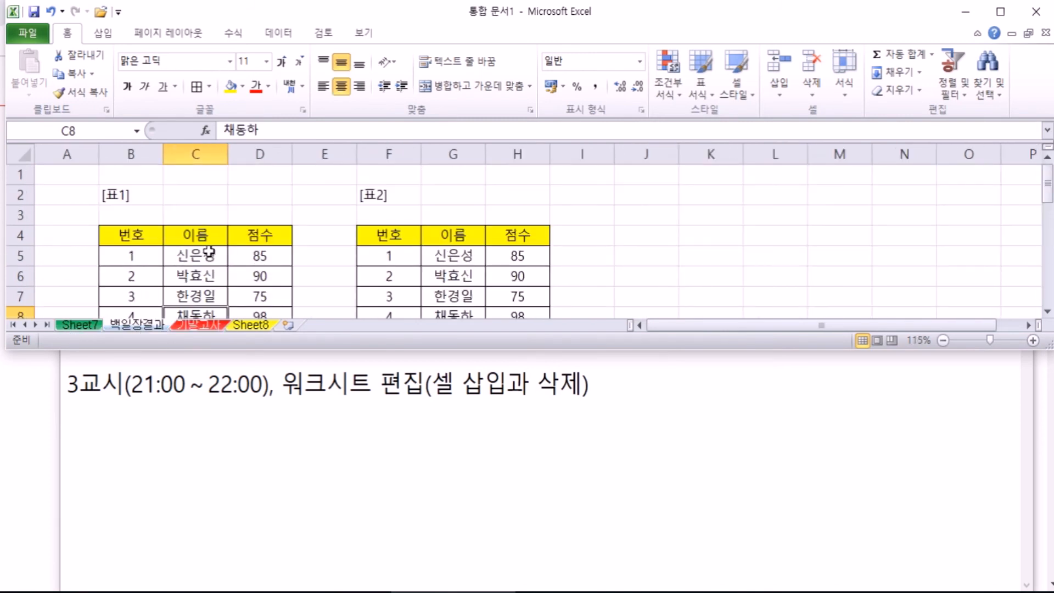
scroll(209, 252, down, 3)
scroll(209, 253, down, 1)
scroll(209, 253, up, 1)
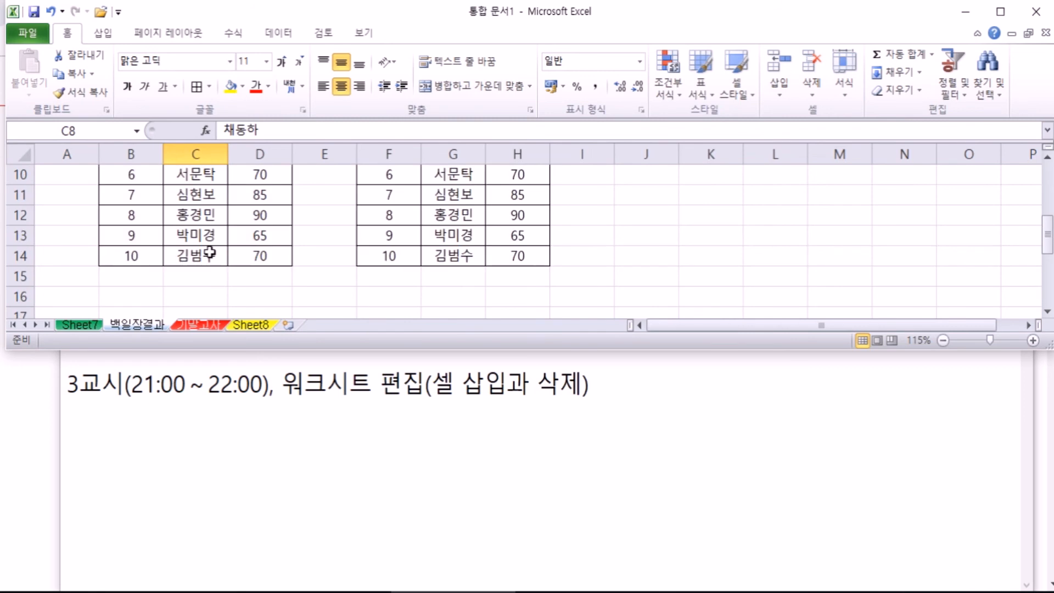
scroll(206, 257, up, 2)
scroll(197, 275, down, 2)
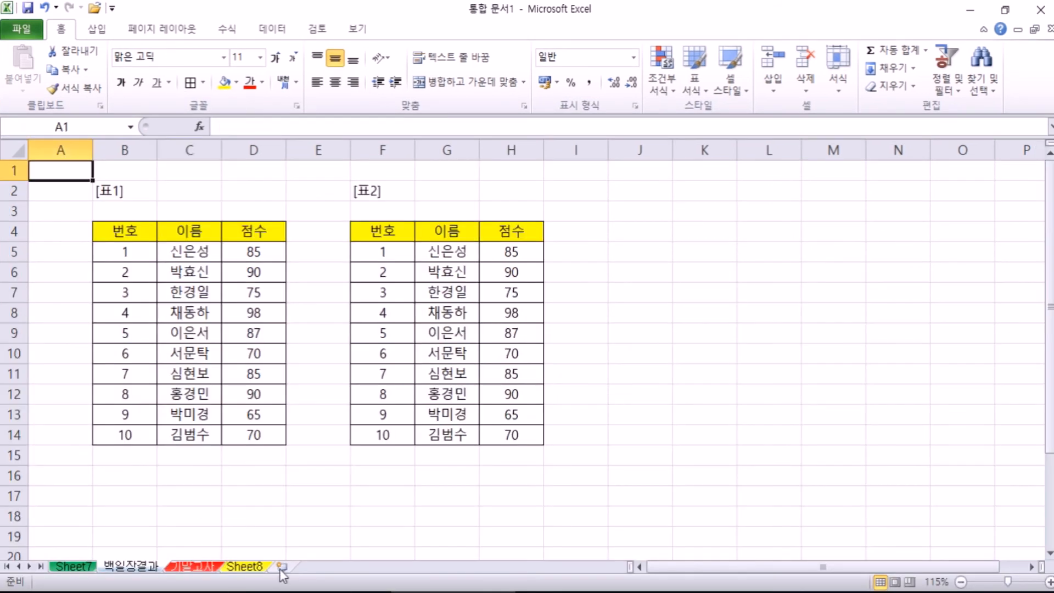
click(281, 566)
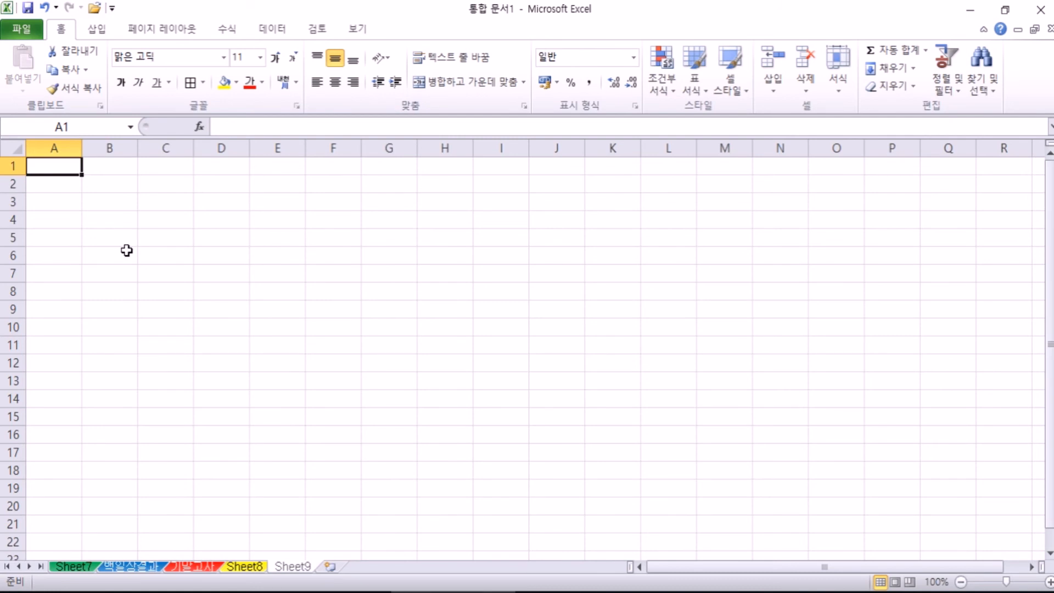
Open the workbook 연간판매량.xlsx from the 실습파일 subfolder of 정보화엑셀2010 예제파일 in the instructor's folder on drive D:
click(22, 29)
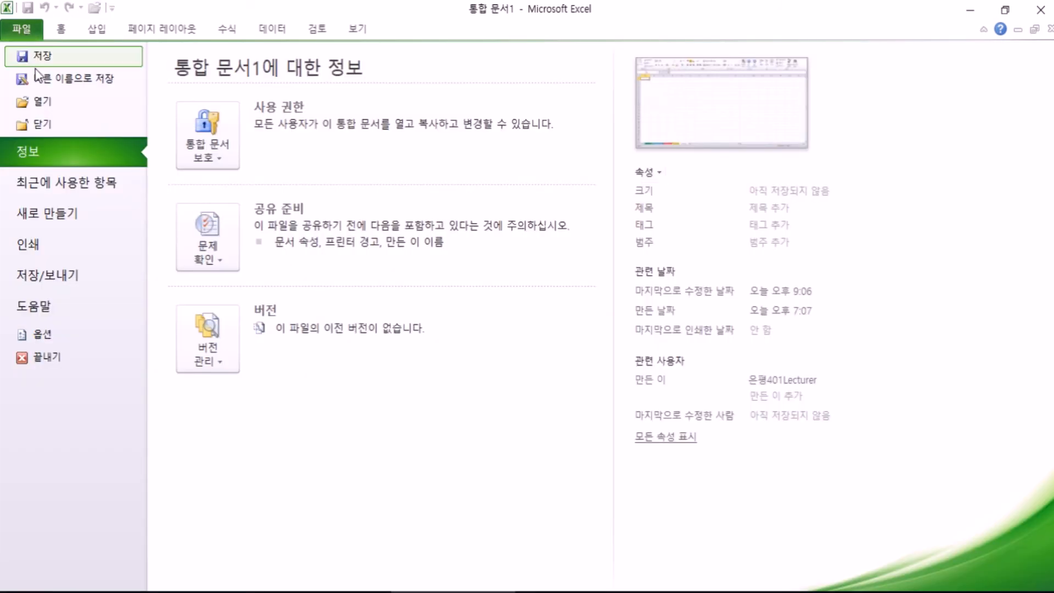
click(38, 102)
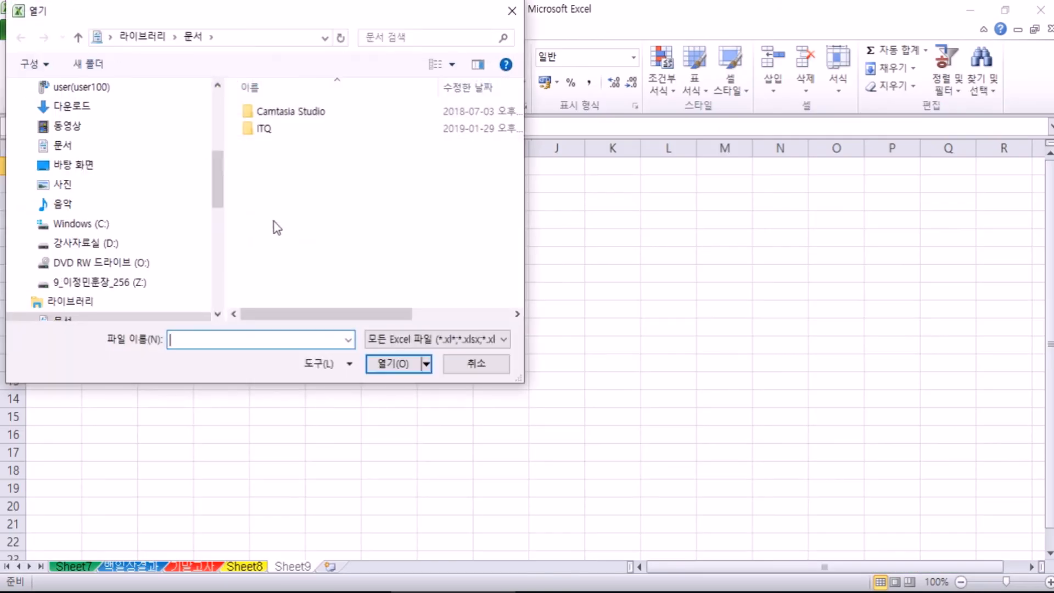
click(110, 243)
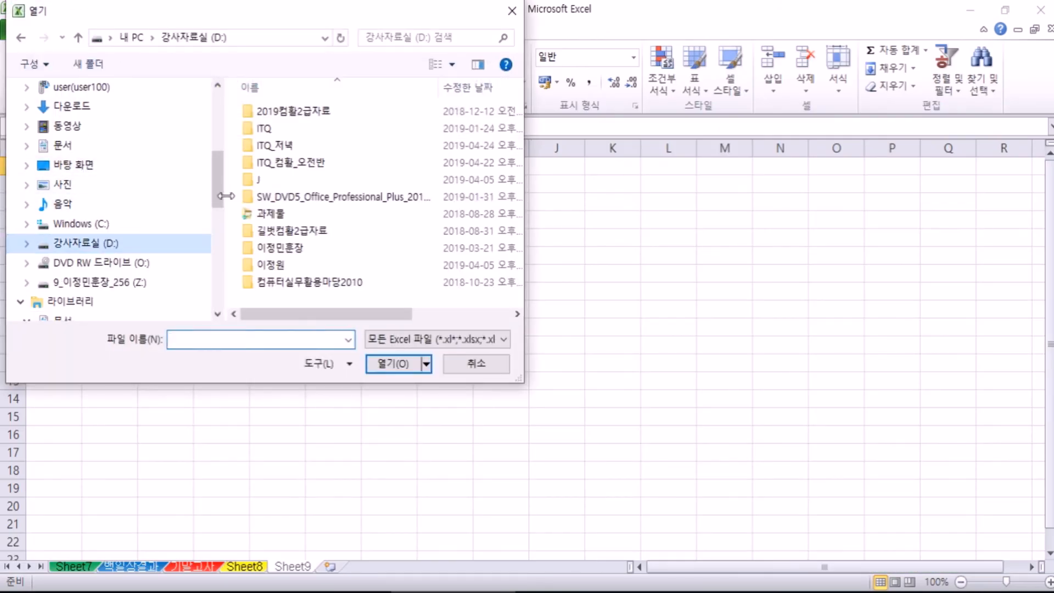
click(293, 248)
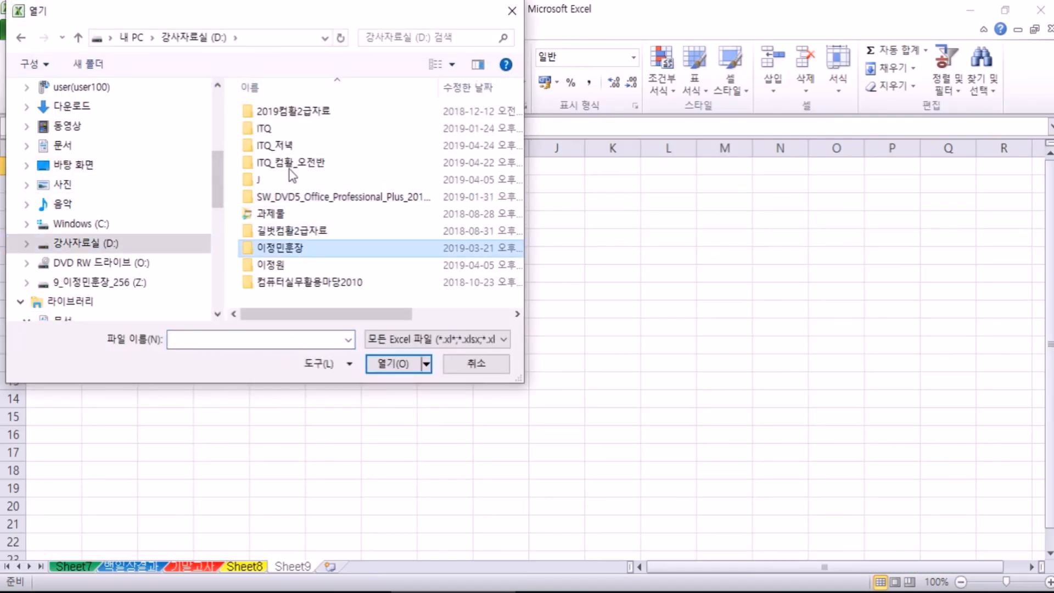
double_click(261, 248)
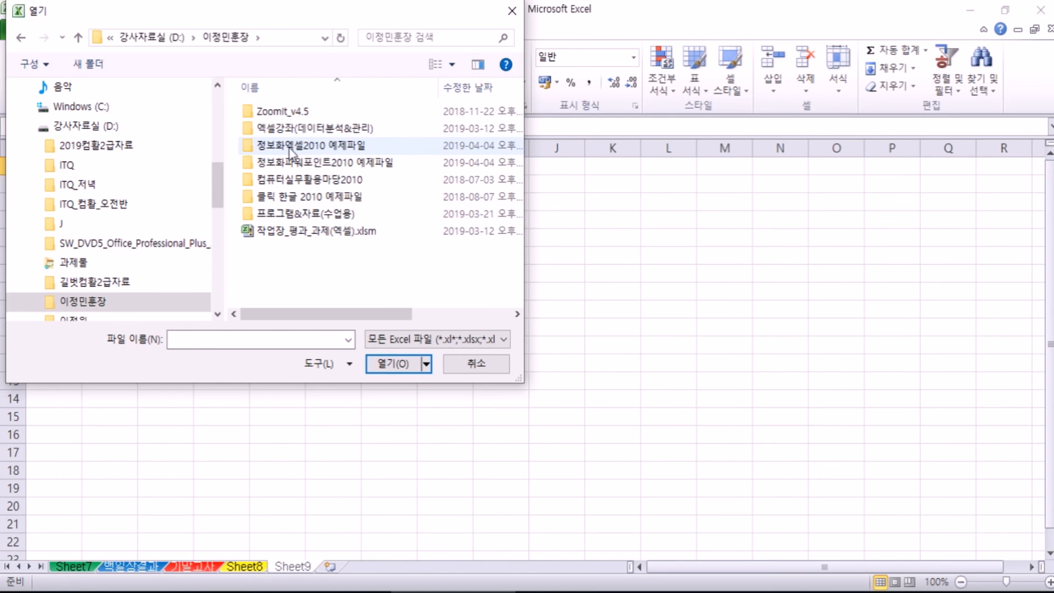
double_click(290, 146)
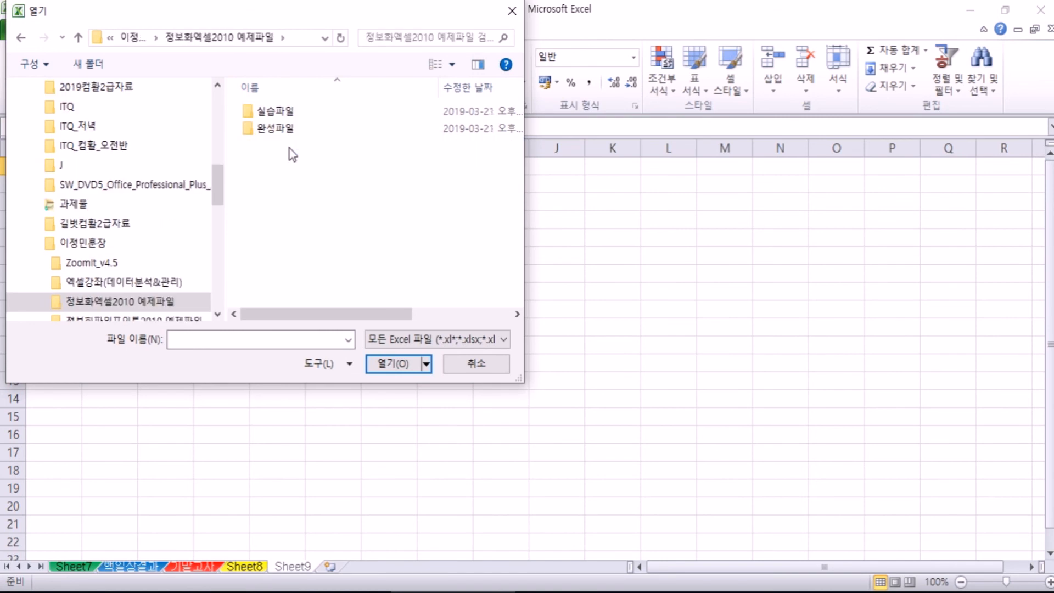
click(288, 113)
double_click(289, 114)
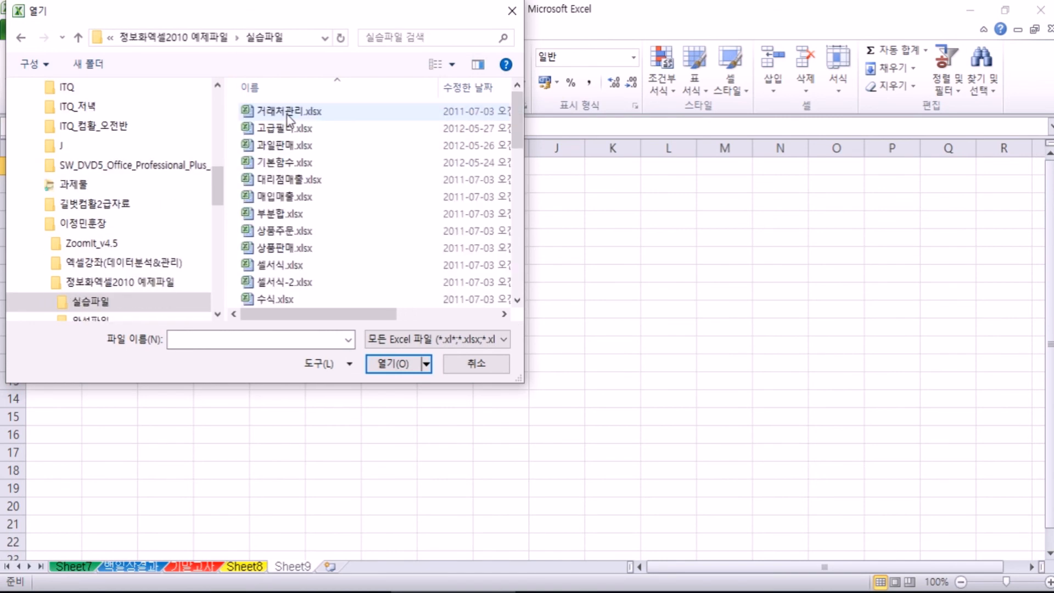
scroll(302, 269, down, 4)
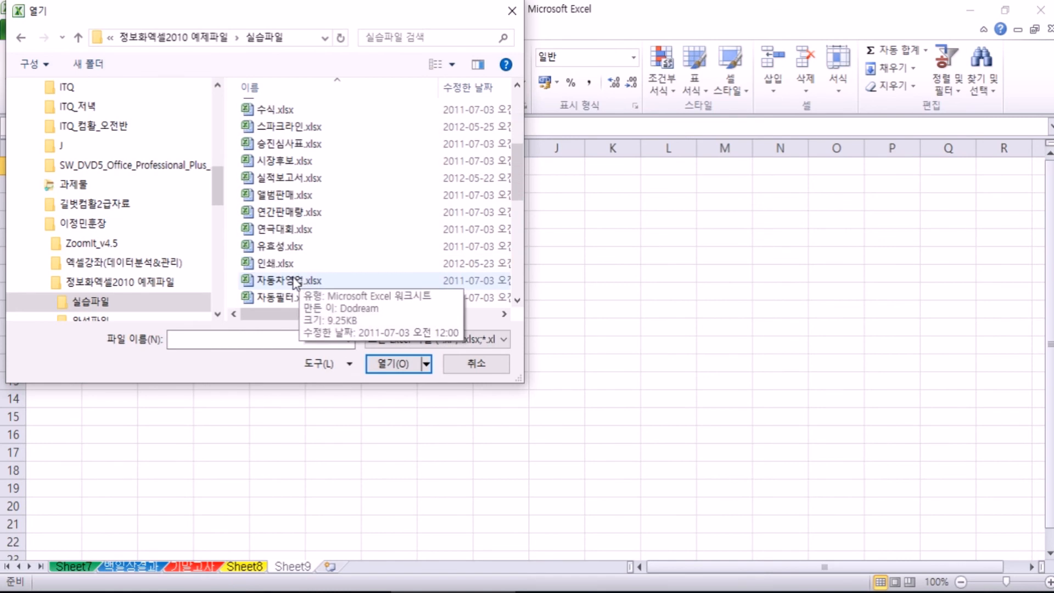
double_click(279, 217)
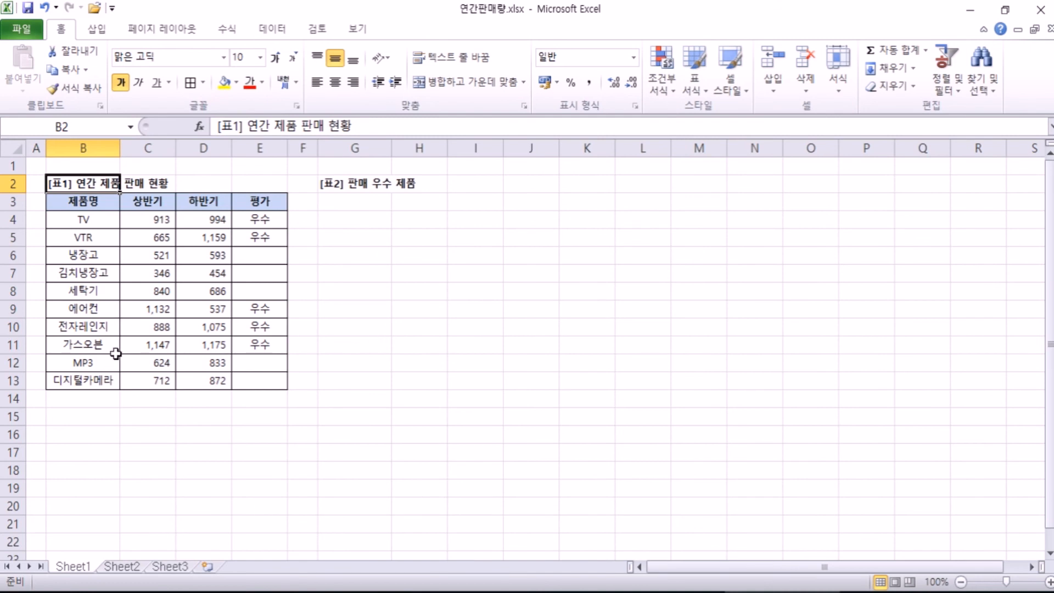
Restore the workbook window to its smaller size and rename Sheet1 as 판매현황
click(1008, 13)
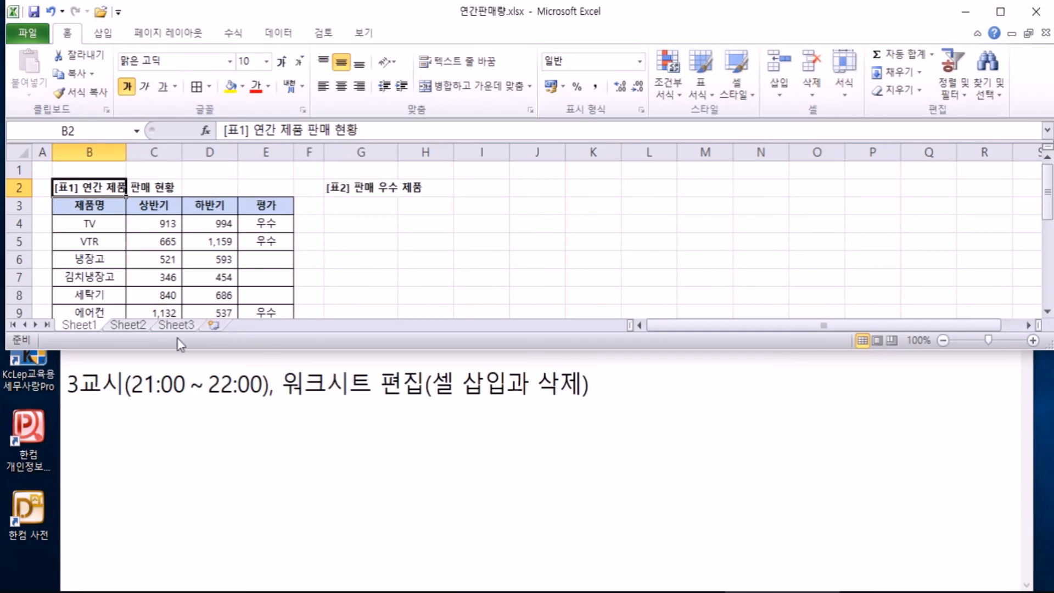
scroll(86, 310, down, 3)
double_click(71, 328)
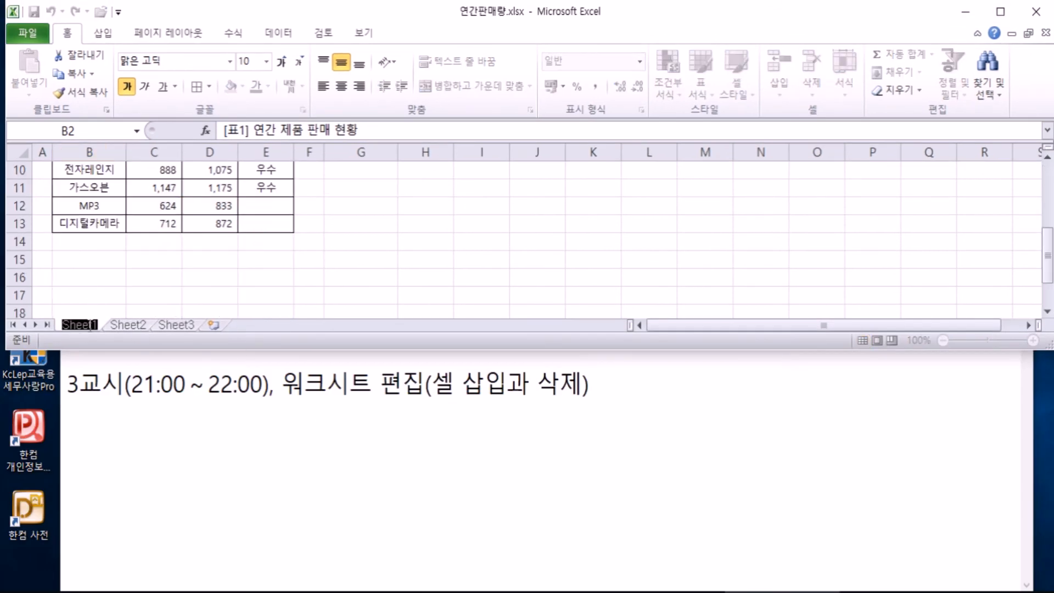
text(판매현황)
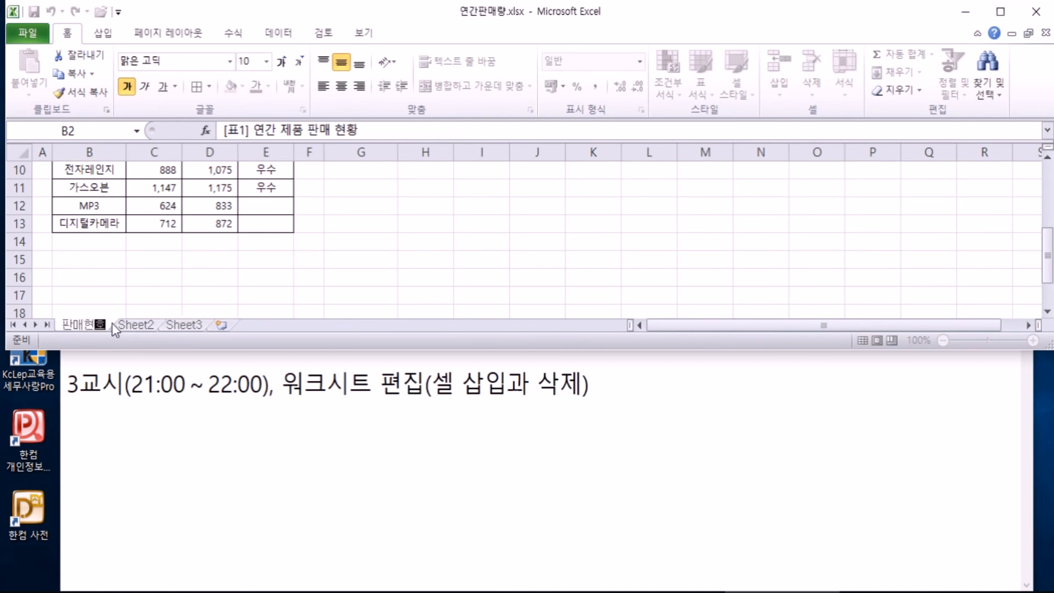
key(Return)
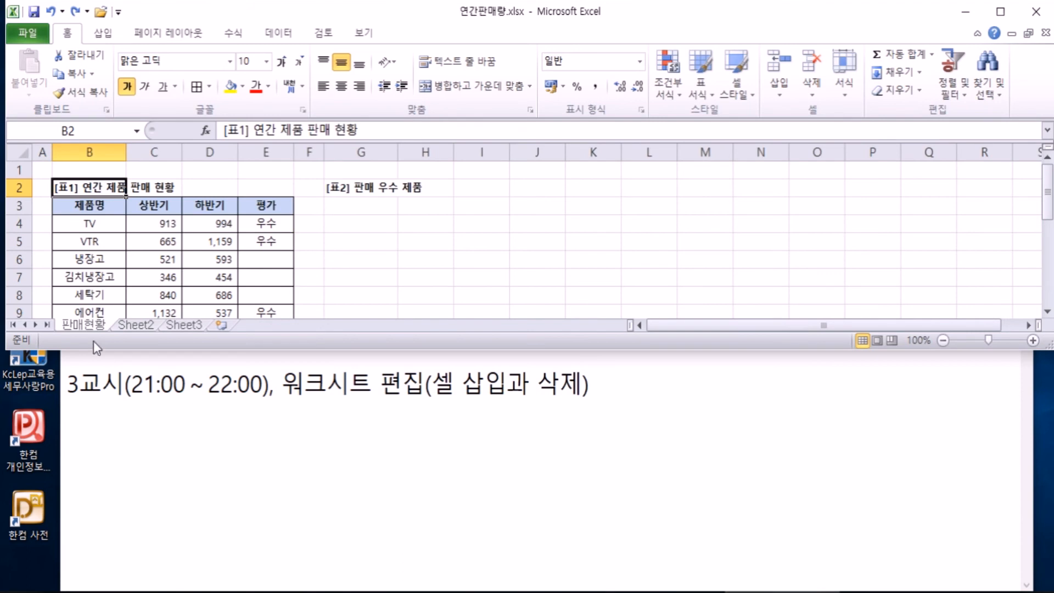
Rename the 판매현황 sheet as Sheet1
double_click(79, 325)
text(SH)
key(BackSpace)
text(hee1)
key(BackSpace)
text(t1)
key(Return)
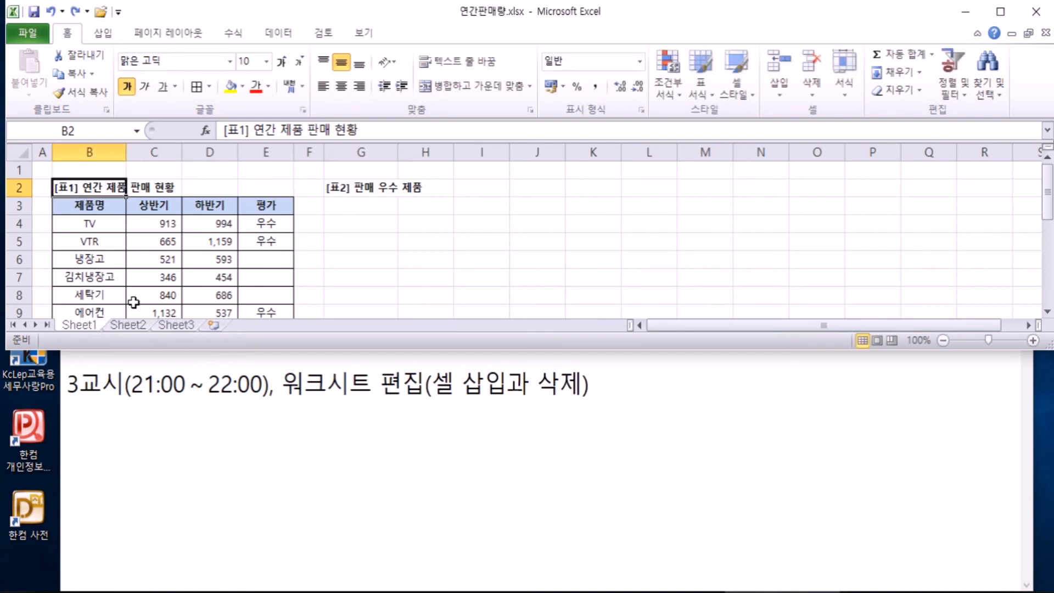
Look through Sheet1, Sheet2 and Sheet3 to see what each worksheet contains
scroll(49, 274, down, 2)
click(181, 326)
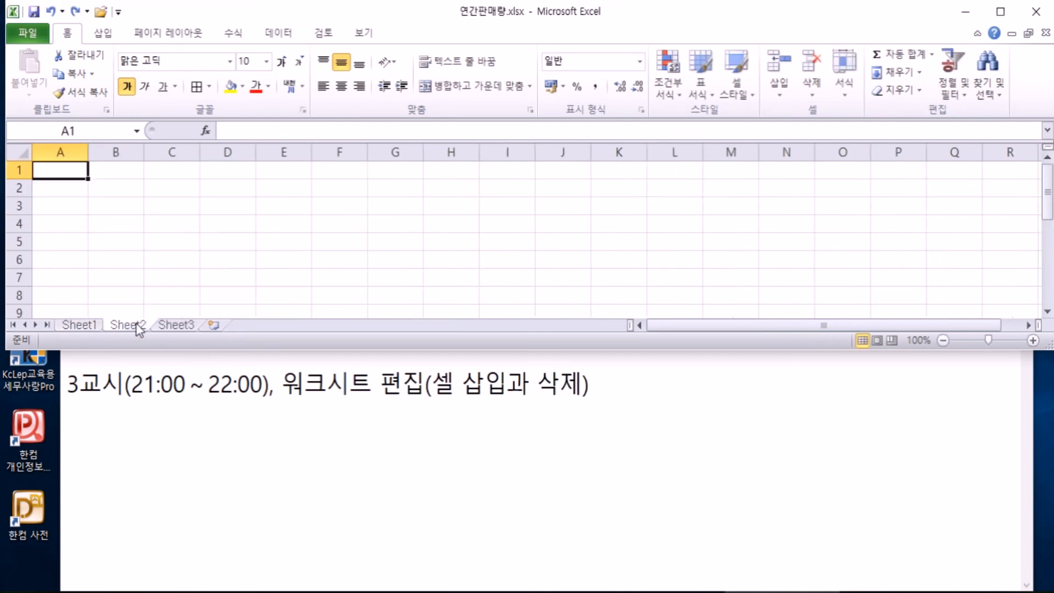
click(128, 325)
click(83, 325)
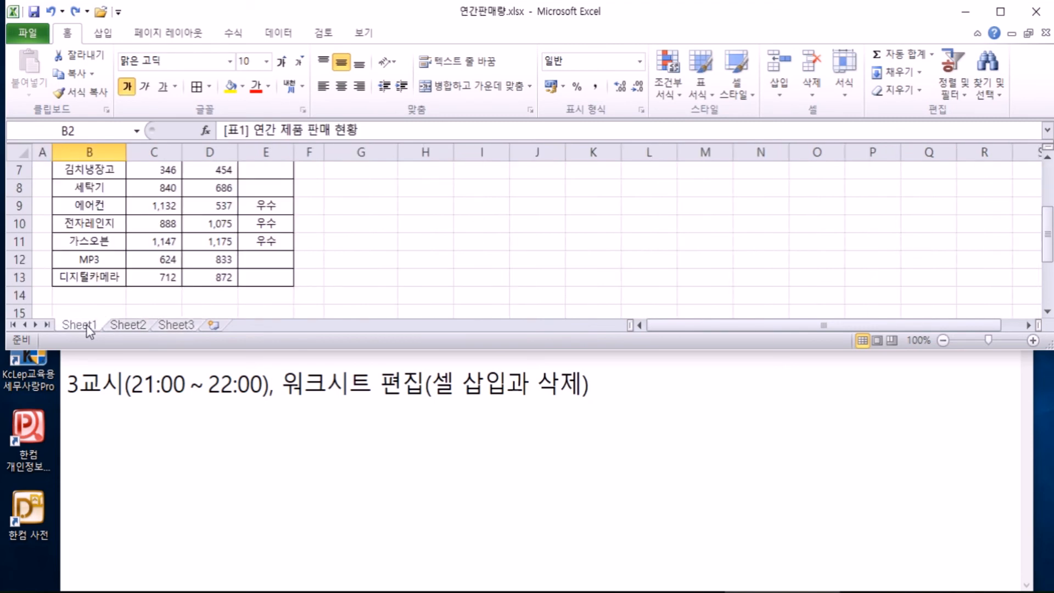
scroll(176, 242, up, 2)
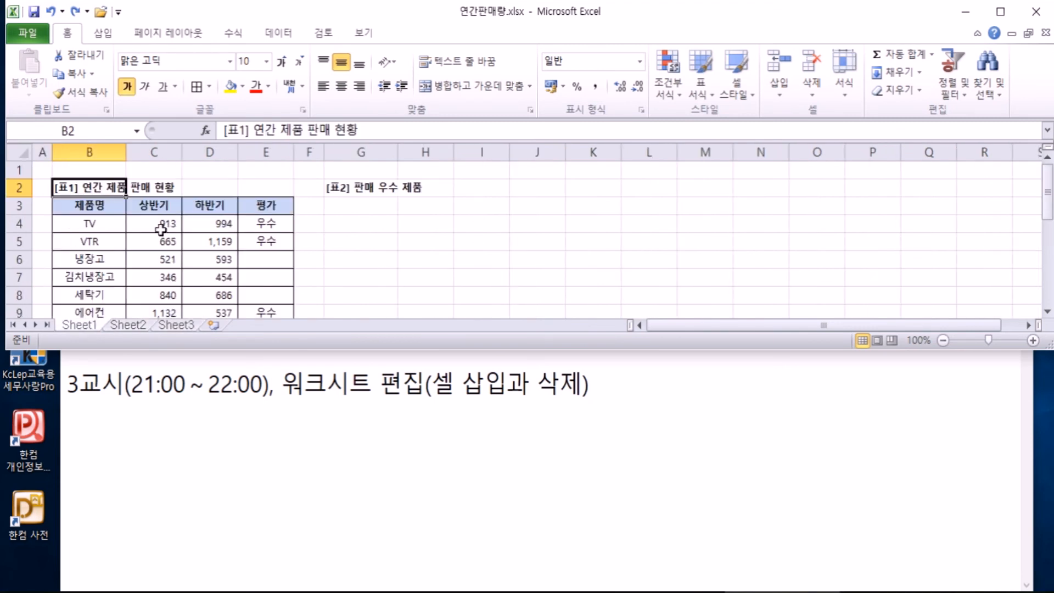
scroll(165, 225, down, 2)
click(136, 325)
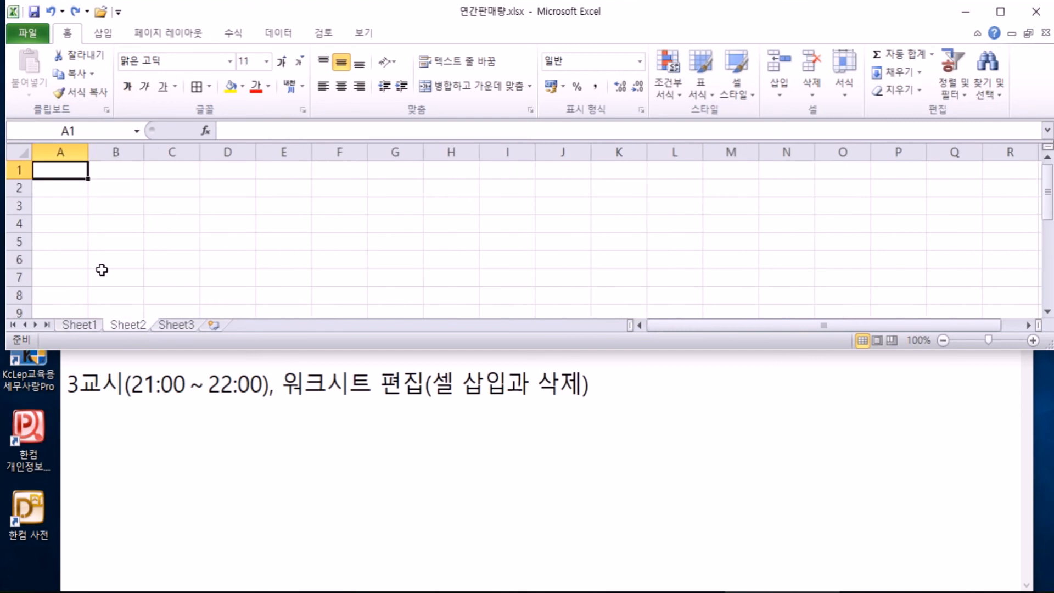
click(81, 325)
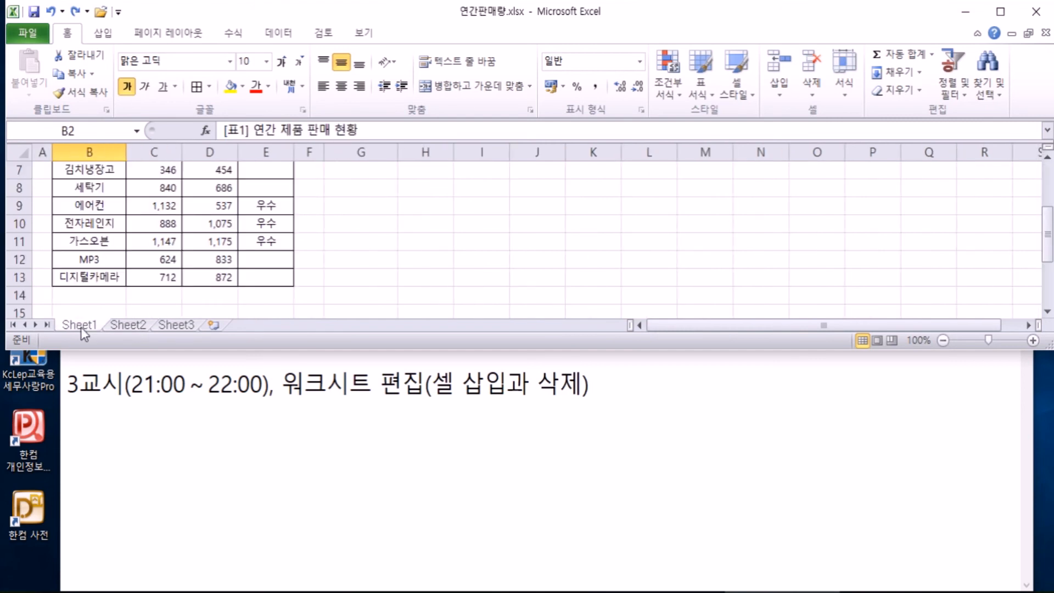
scroll(81, 327, down, 1)
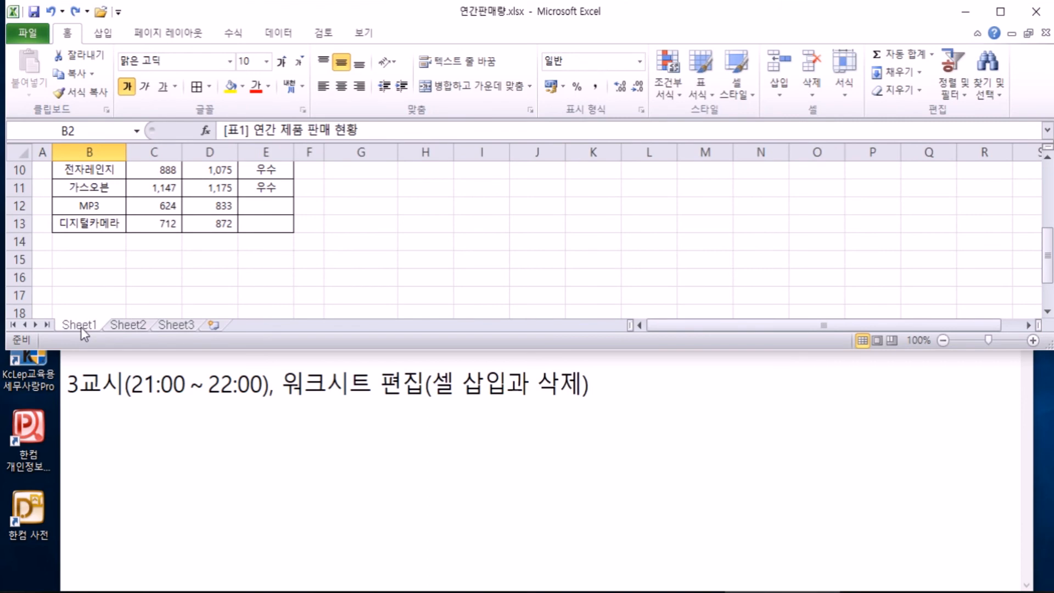
Rename Sheet1, which holds the yearly sales table, as 판매현황
right_click(81, 327)
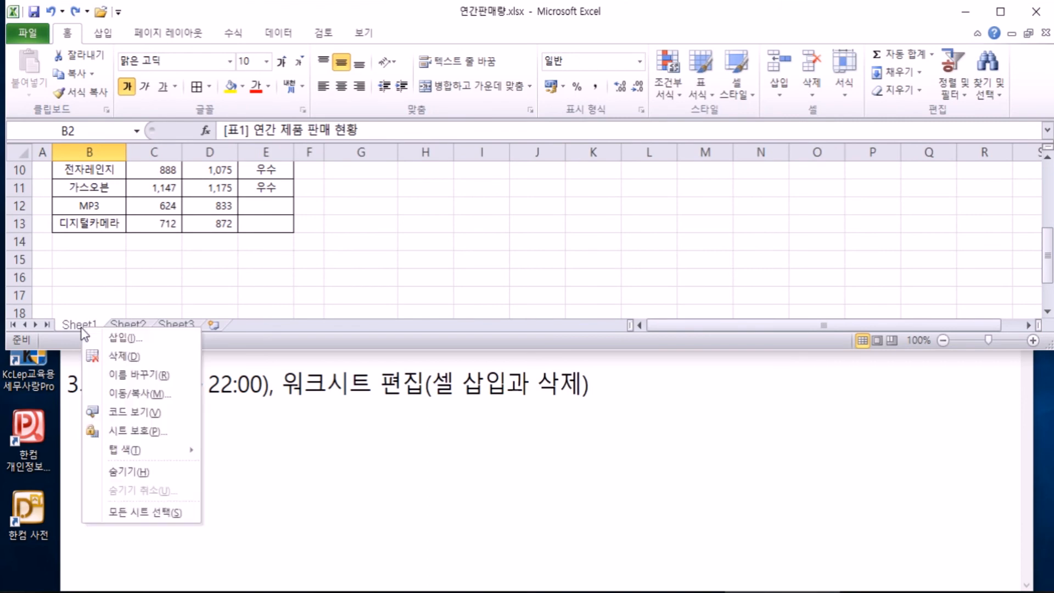
click(125, 379)
key(Escape)
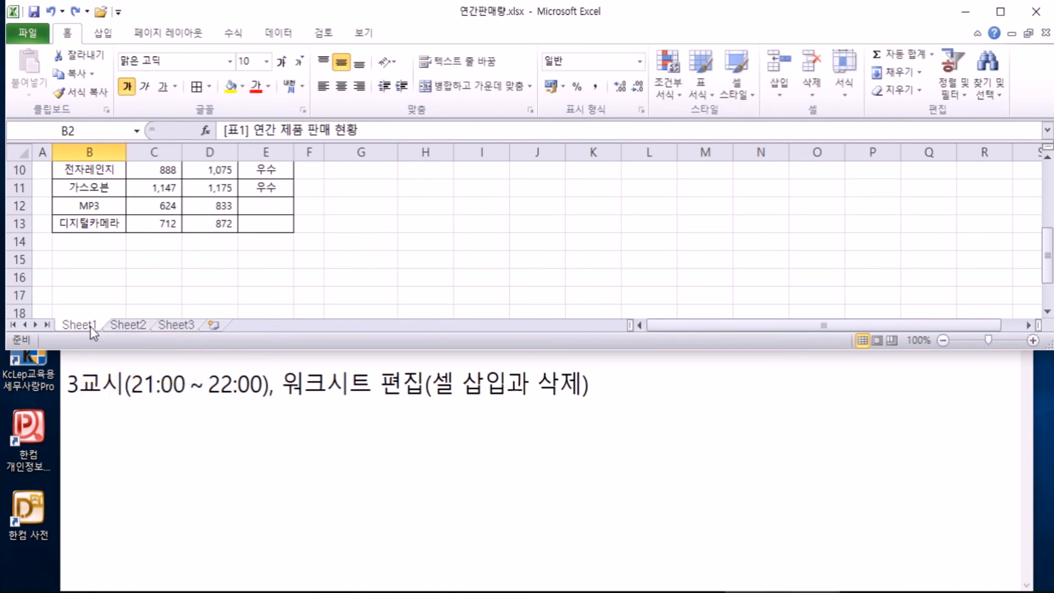
double_click(90, 326)
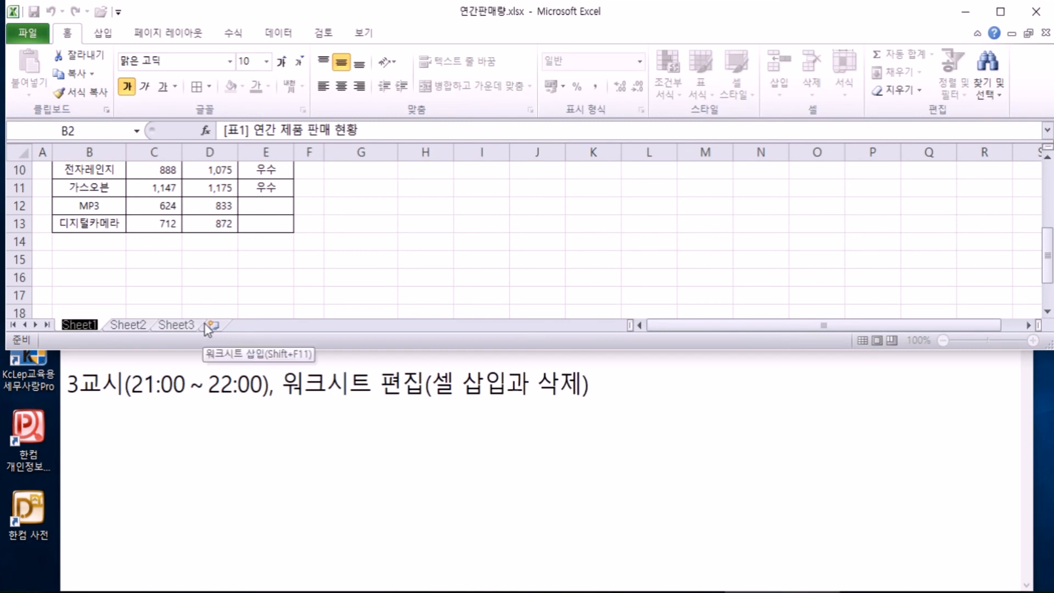
text(파)
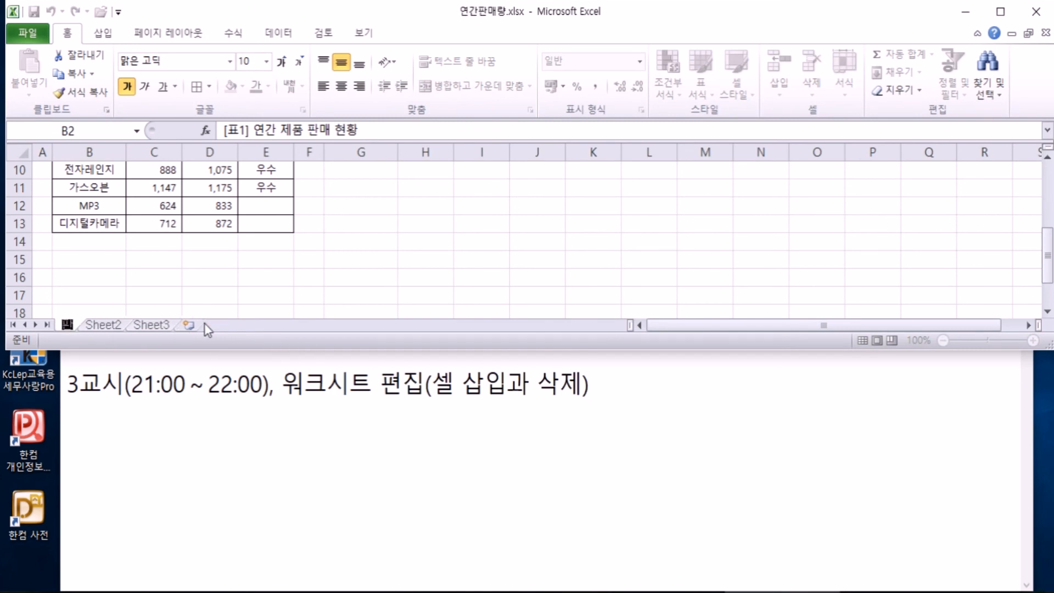
text(매현황)
key(Return)
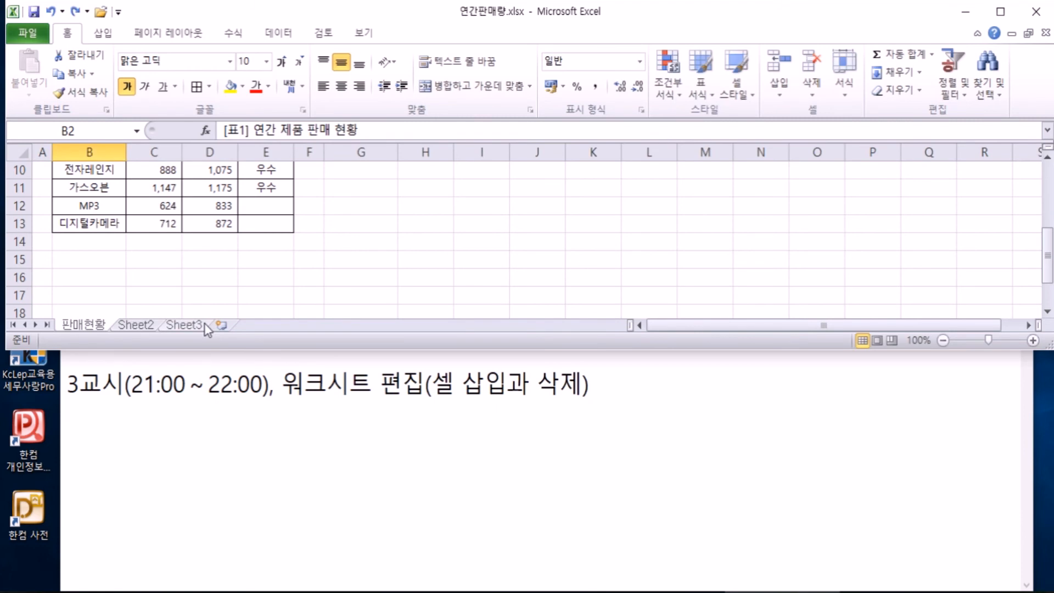
Check Sheet2 and Sheet3, and return to 판매현황 with the workbook window made taller to show the whole sales table
click(148, 325)
click(195, 325)
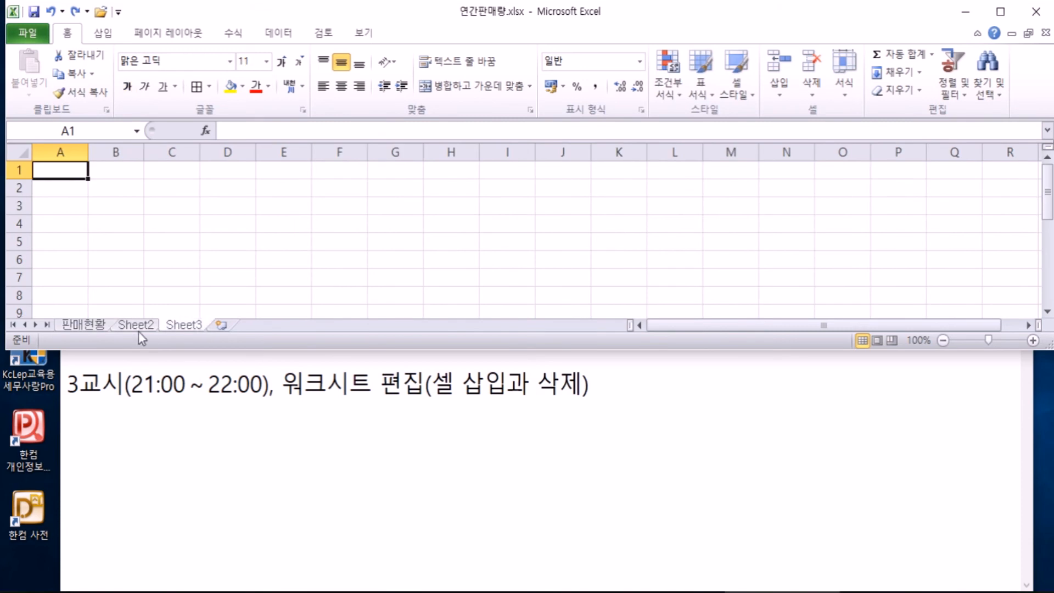
click(135, 328)
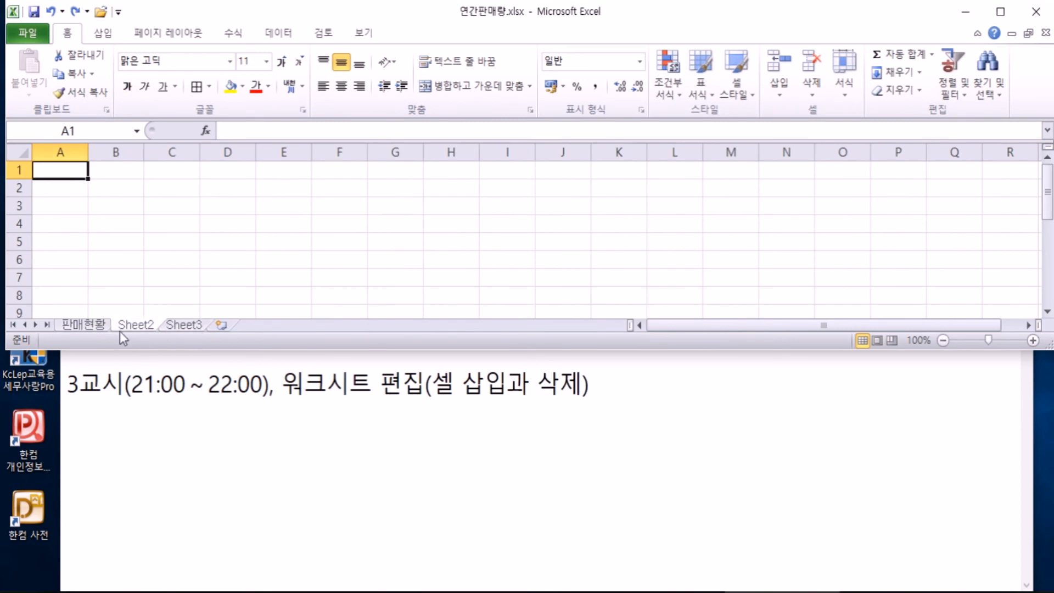
click(179, 328)
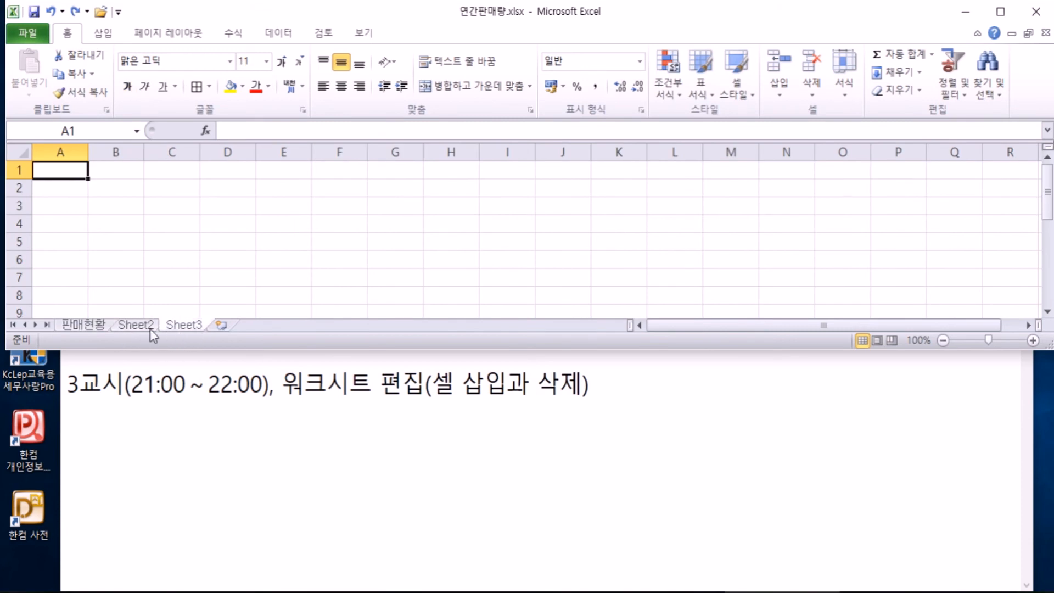
click(83, 327)
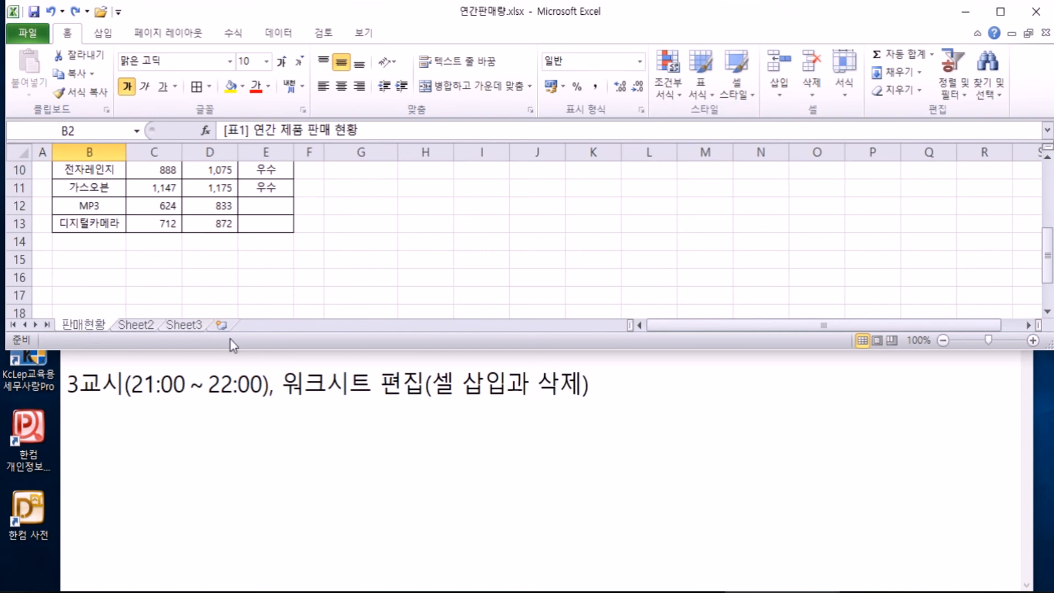
drag(230, 349, 233, 540)
scroll(181, 430, up, 3)
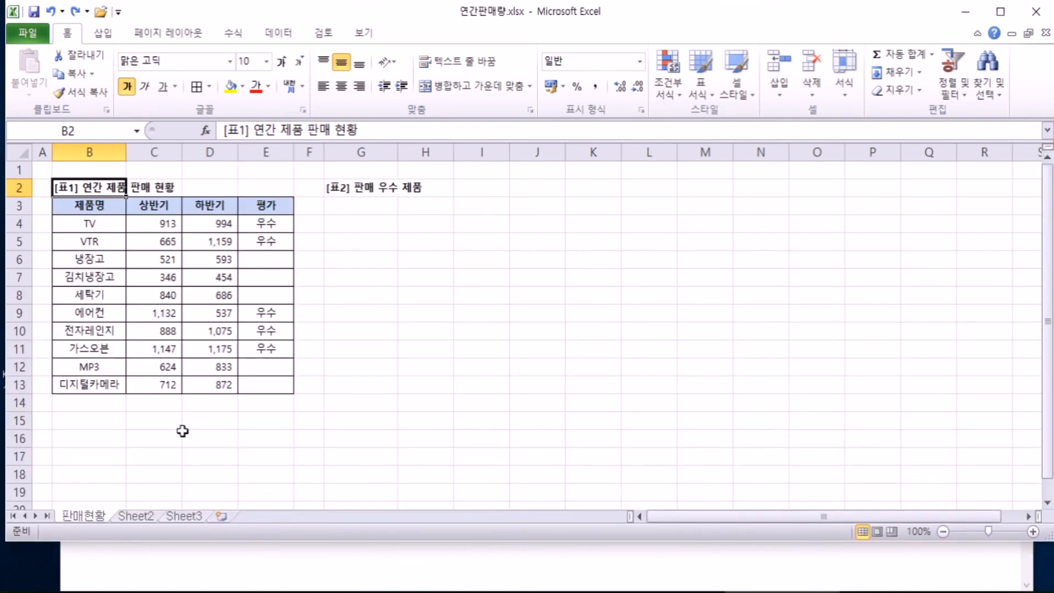
Copy the ranges B3:E5 and B9:E11 together to G3 under the [표2] title, and undo the paste
drag(82, 205, 270, 242)
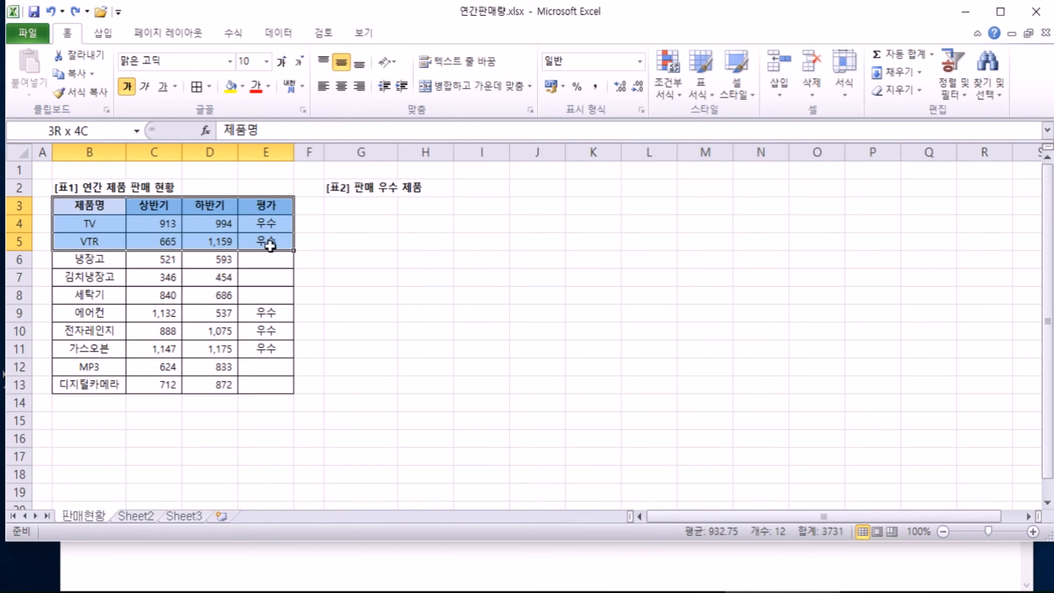
ctrl+drag(94, 312, 253, 354)
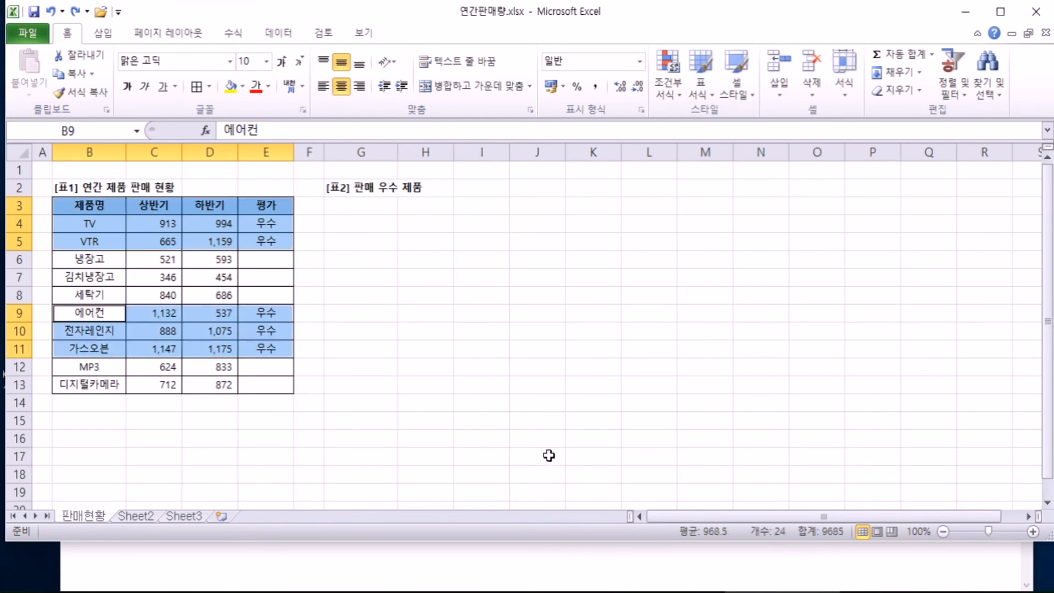
key(ctrl+c)
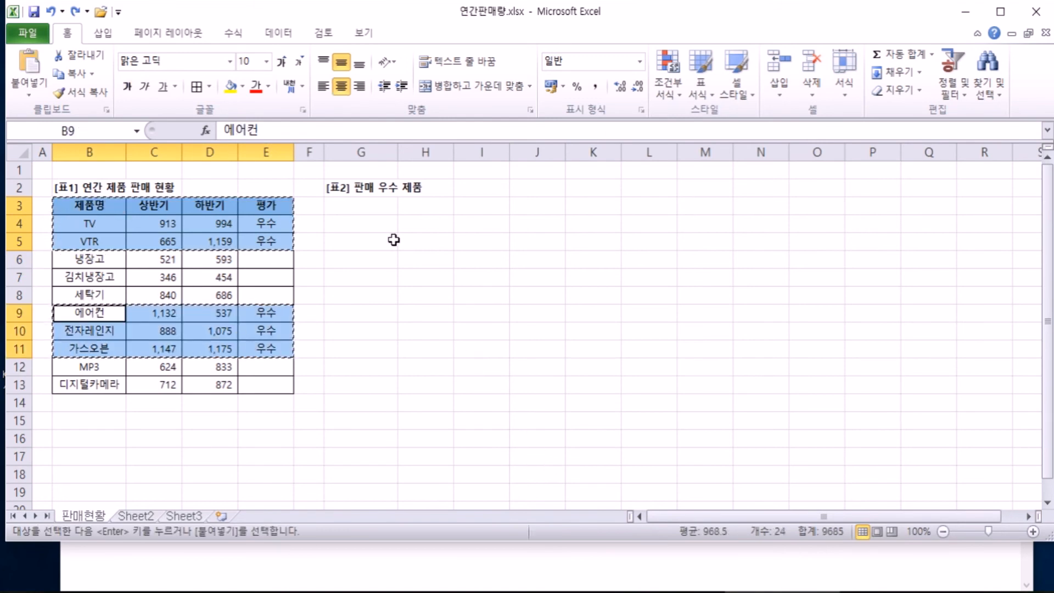
click(362, 206)
key(ctrl+v)
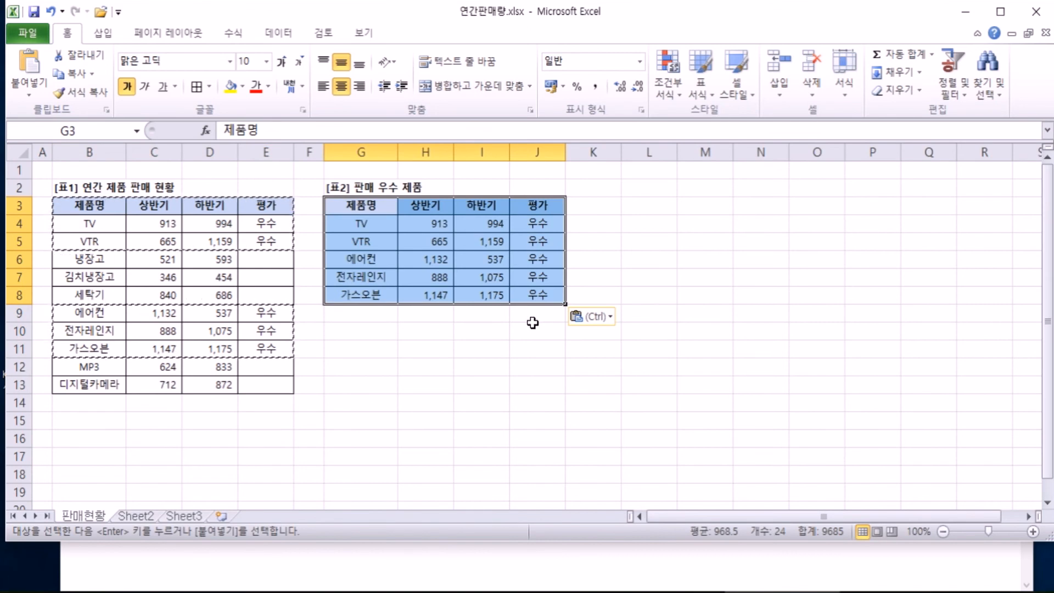
key(ctrl+z)
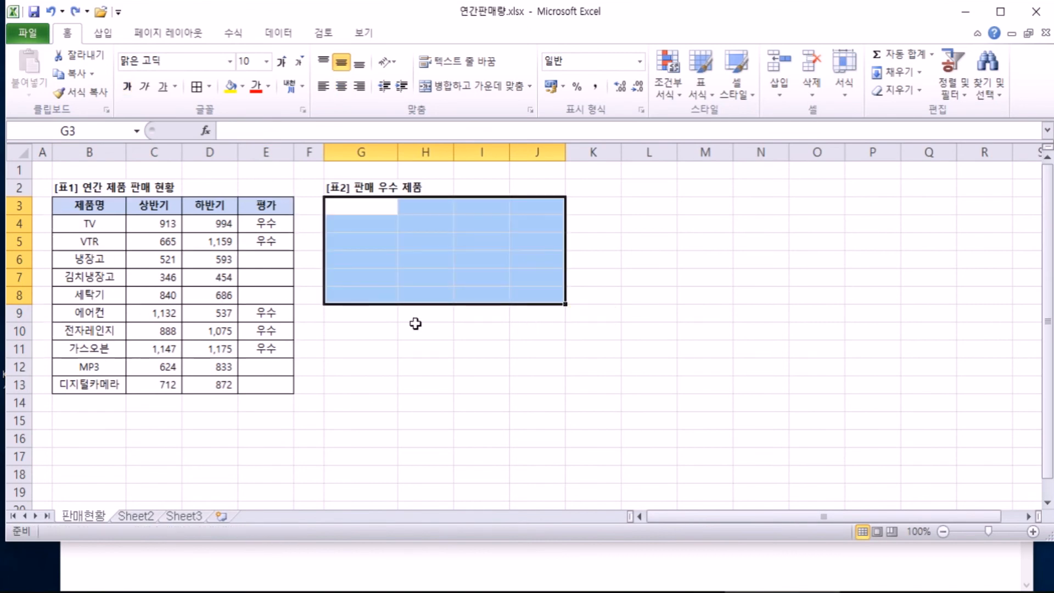
Set the sheet zoom to 130% and select the non-adjacent ranges B3:E5 and B9:E11 together
drag(83, 205, 267, 240)
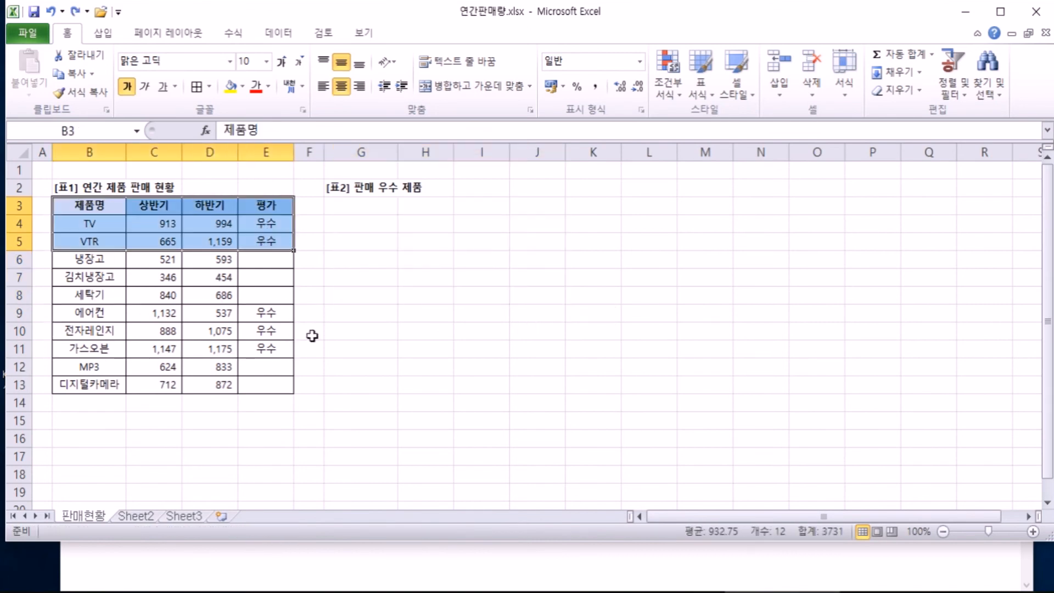
scroll(134, 329, up, 2)
drag(104, 226, 345, 286)
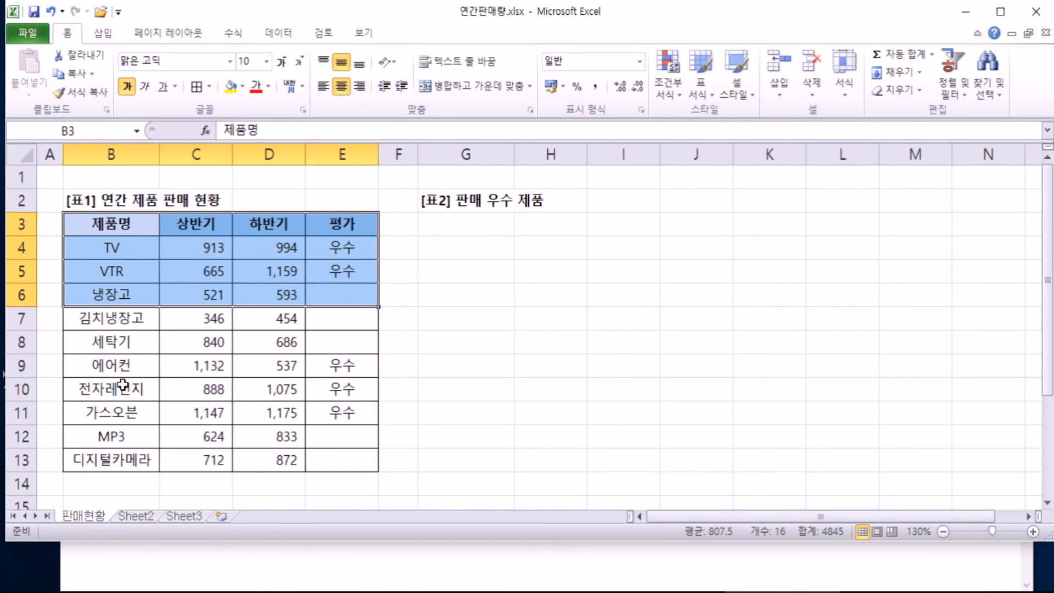
click(112, 365)
drag(112, 364, 348, 400)
drag(110, 224, 330, 273)
drag(102, 365, 336, 406)
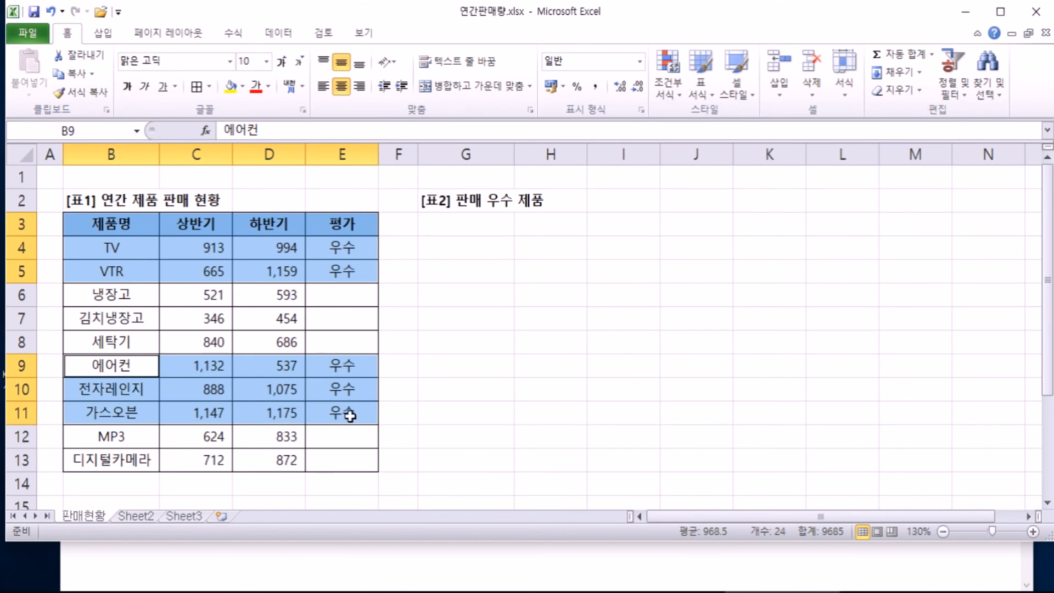
Practise multiple selection on the empty ranges H3:I10 and K3:L10, and reselect B3:E5 together with B9:E11
drag(550, 224, 623, 381)
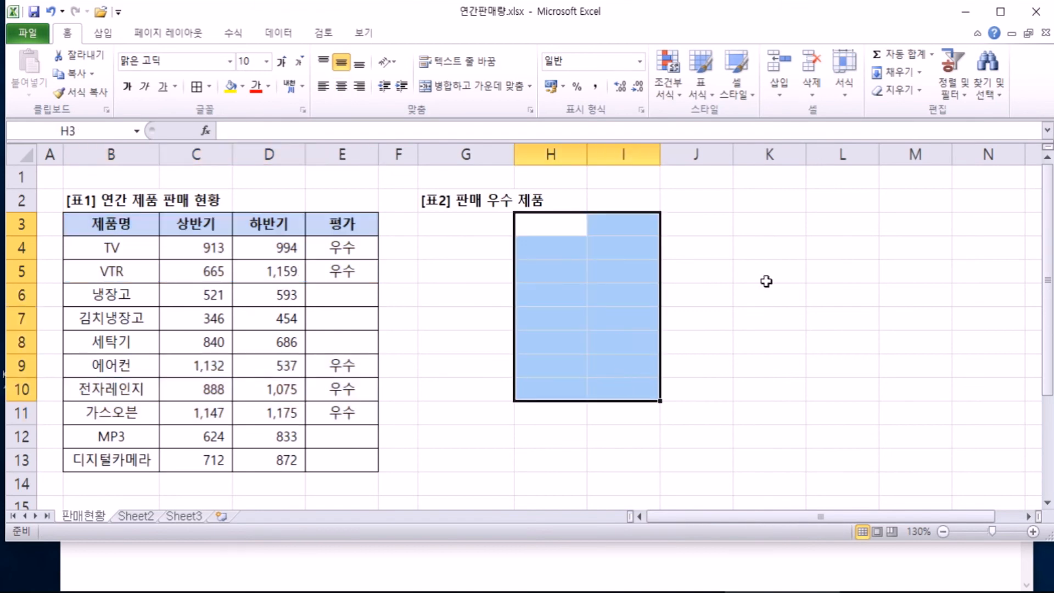
drag(765, 230, 832, 388)
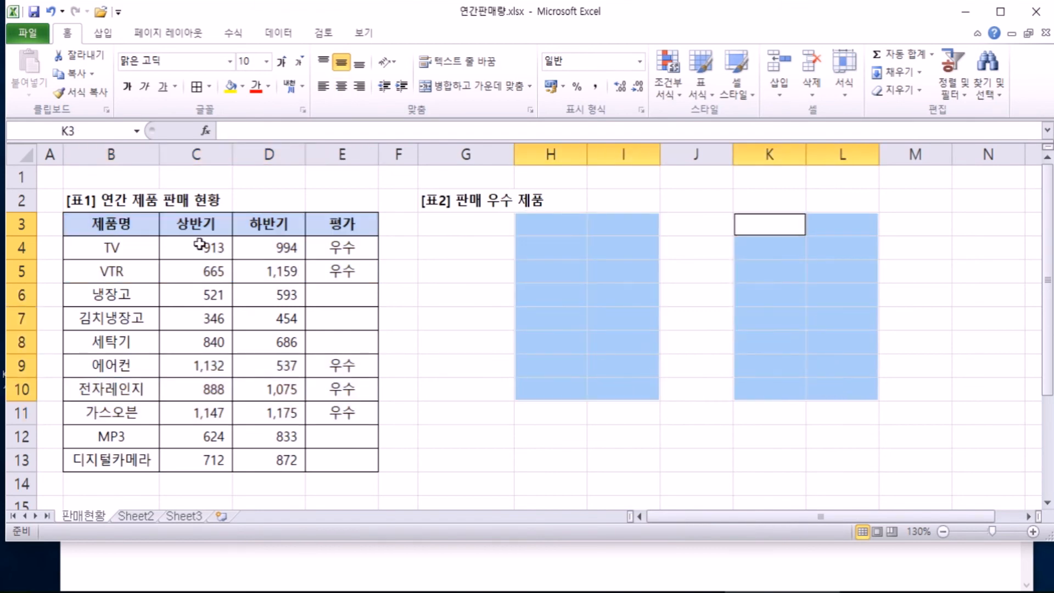
drag(122, 216, 317, 278)
drag(124, 363, 323, 407)
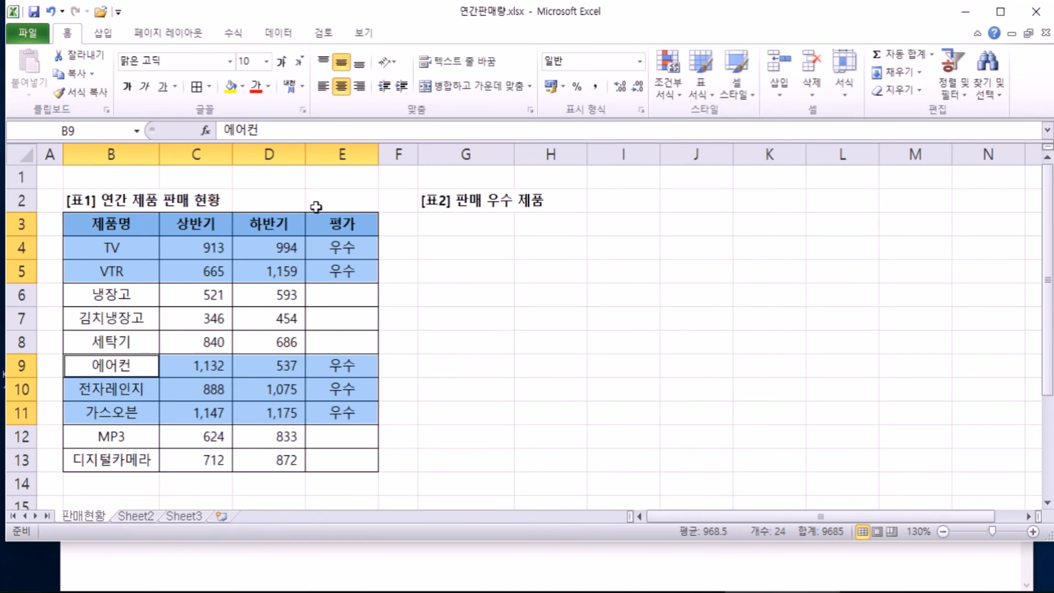
Select the single blocks H4:I8 and C3:E6 in turn, and reselect B3:E5 together with B9:E11
drag(521, 249, 646, 347)
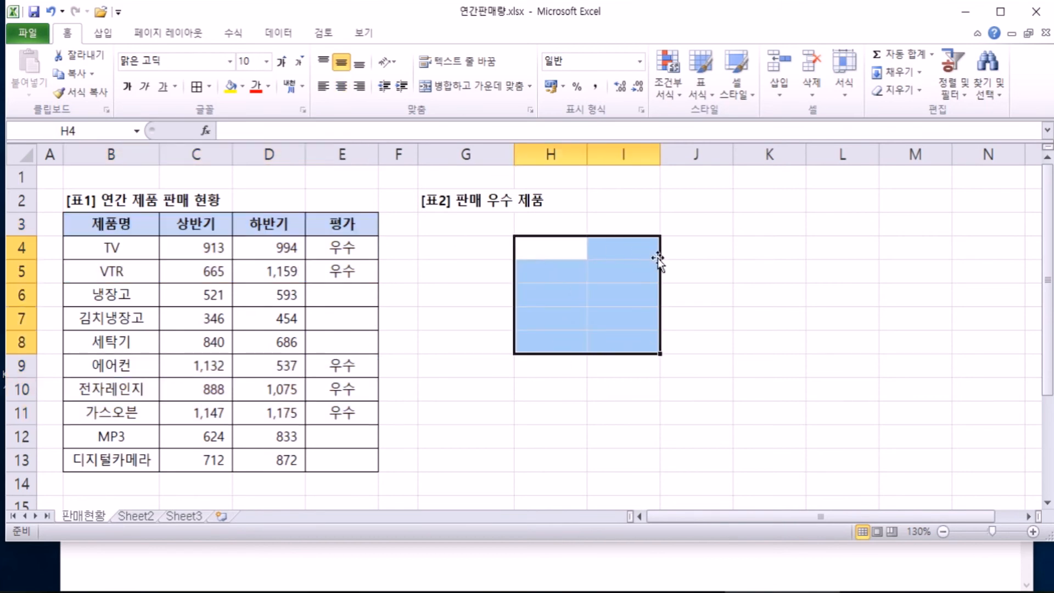
drag(225, 230, 536, 322)
key(ctrl+z)
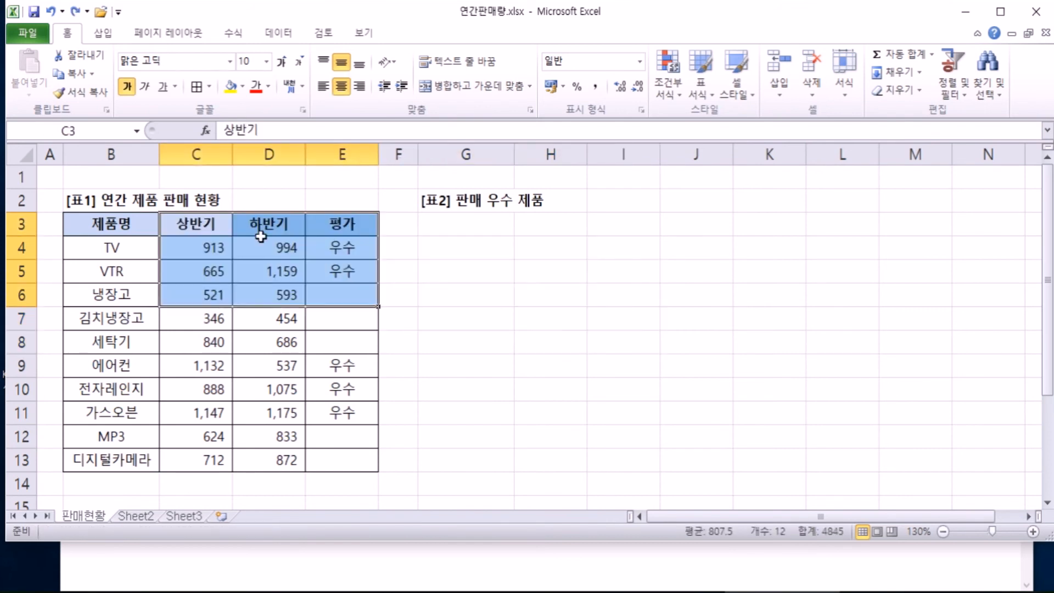
drag(120, 217, 324, 268)
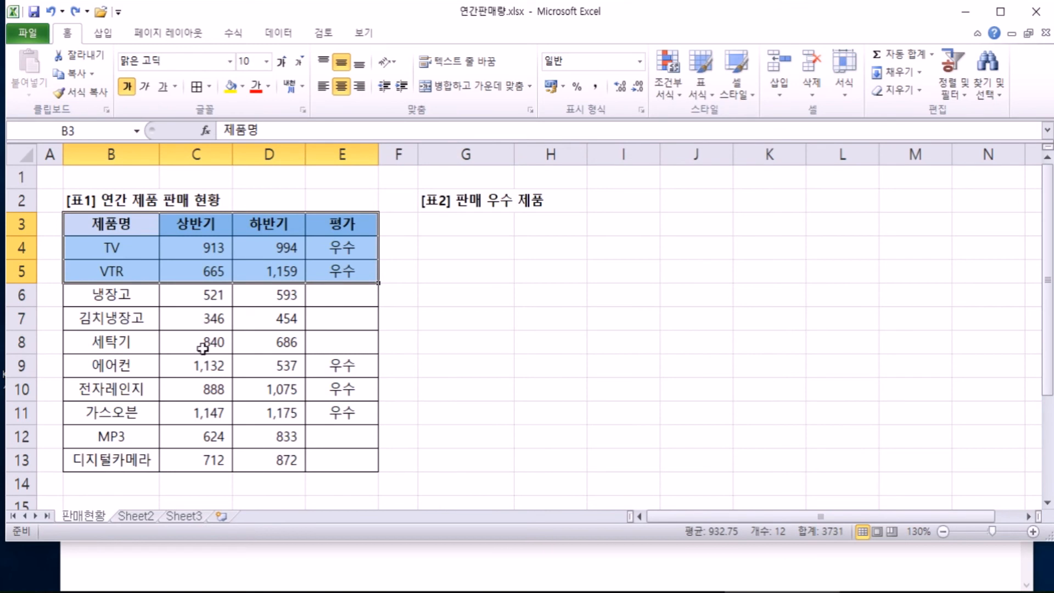
drag(113, 358, 345, 404)
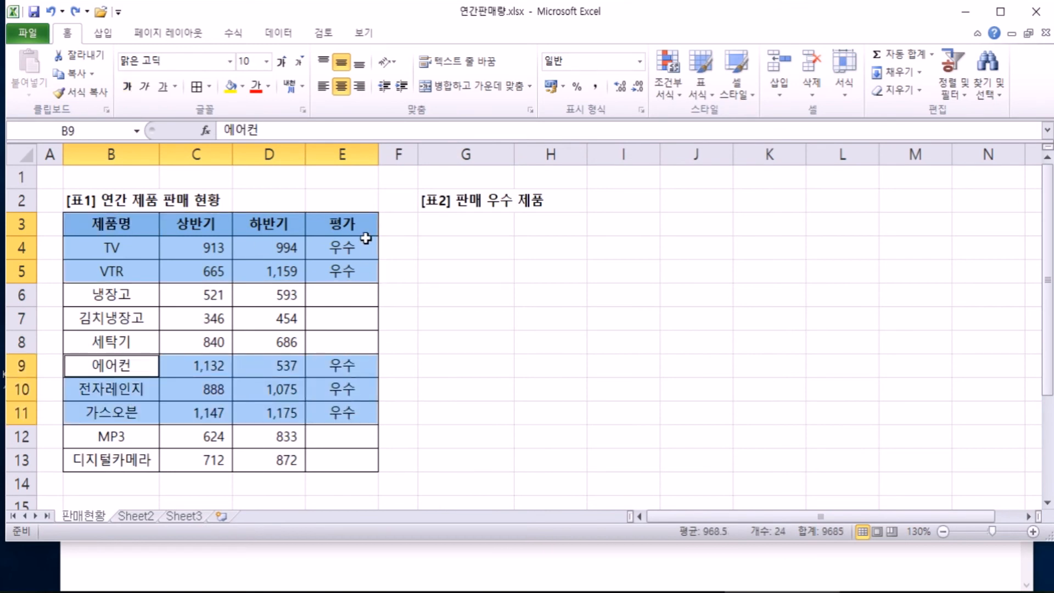
Practise on the blank ranges H3:J9 and L4:M7, and select the header and 우수 product rows in B3:E5 and B9:E11
drag(549, 228, 714, 368)
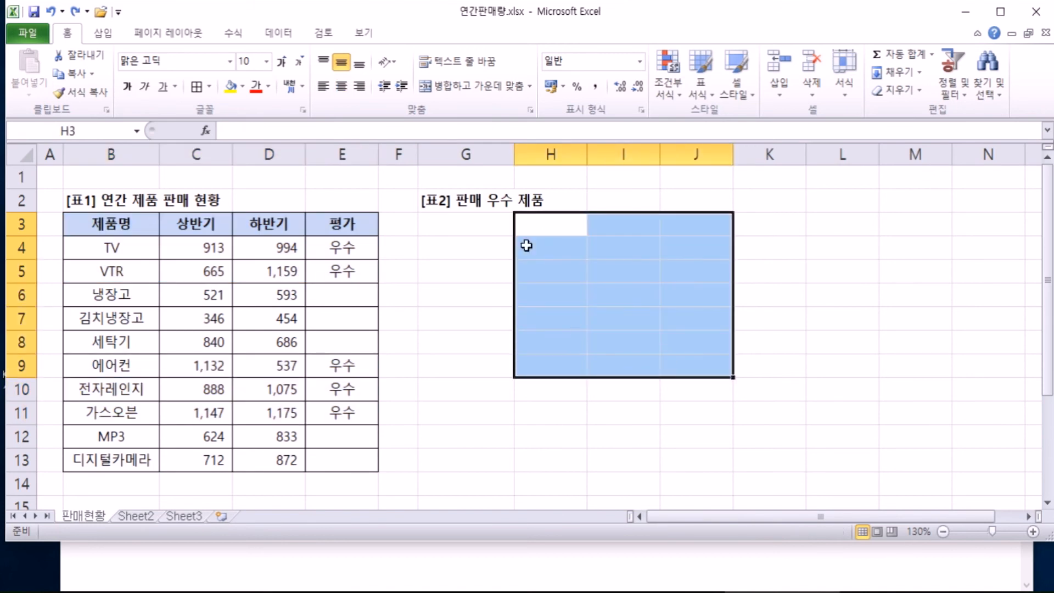
mouse_move(823, 242)
mouse_down()
mouse_move(915, 298)
mouse_move(919, 322)
mouse_up()
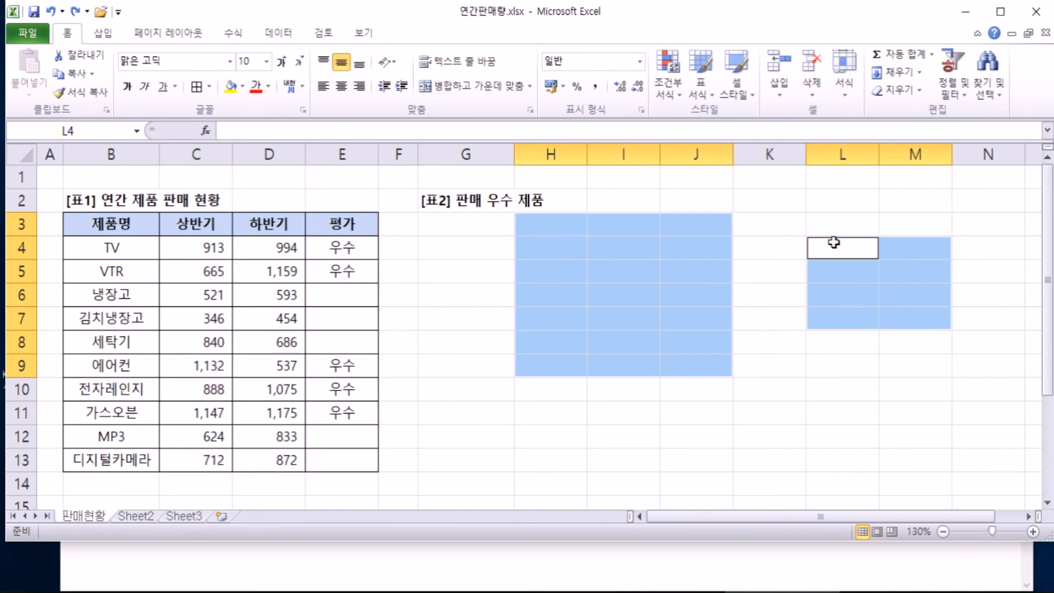
drag(129, 216, 355, 271)
drag(153, 362, 331, 407)
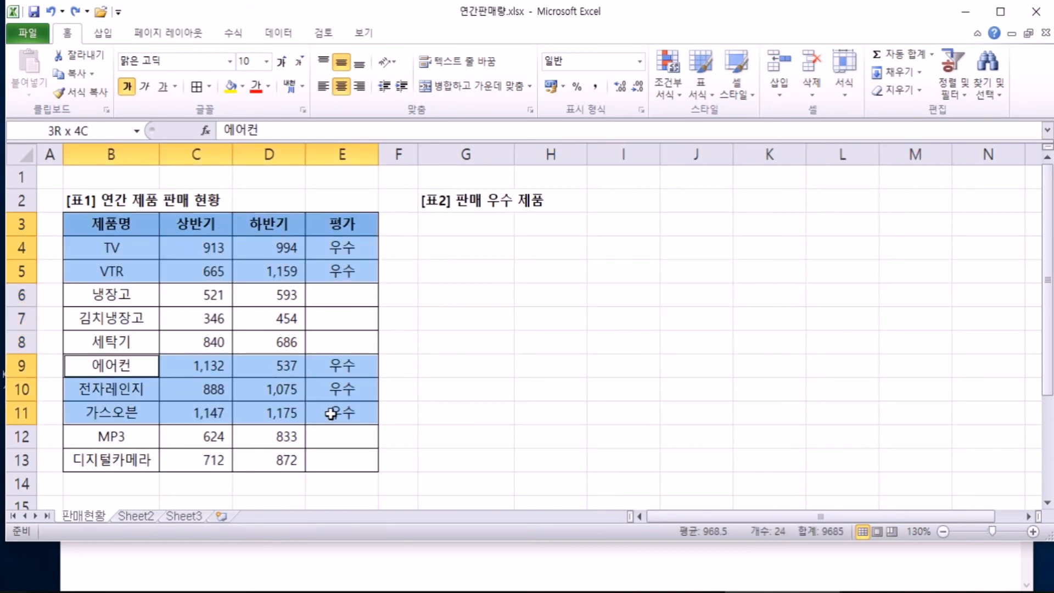
Copy the selected header and 우수 product rows and paste them at G3 under the [표2] title
click(82, 78)
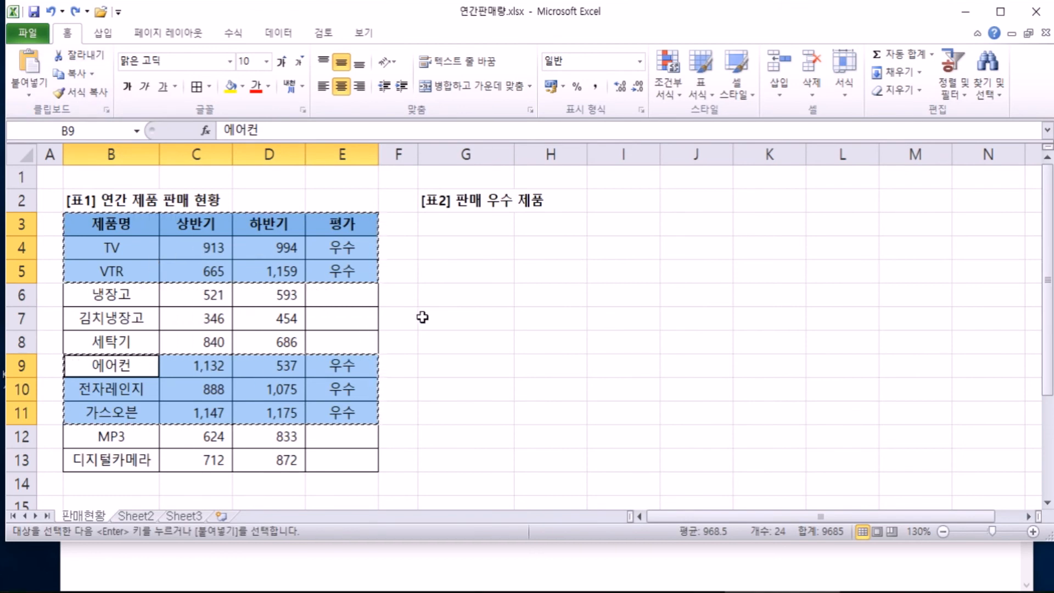
click(459, 226)
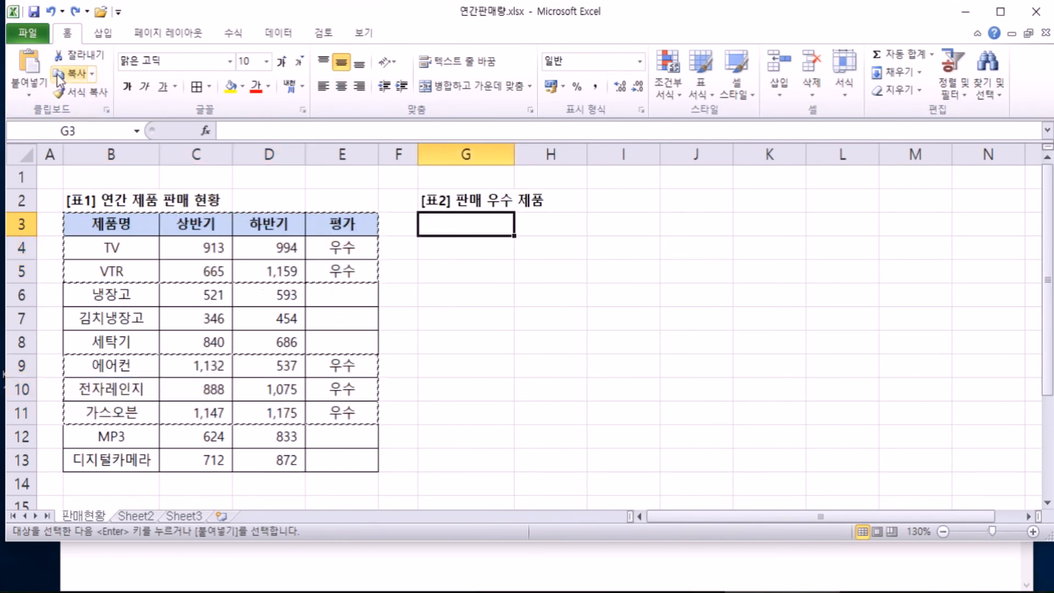
key(ctrl+v)
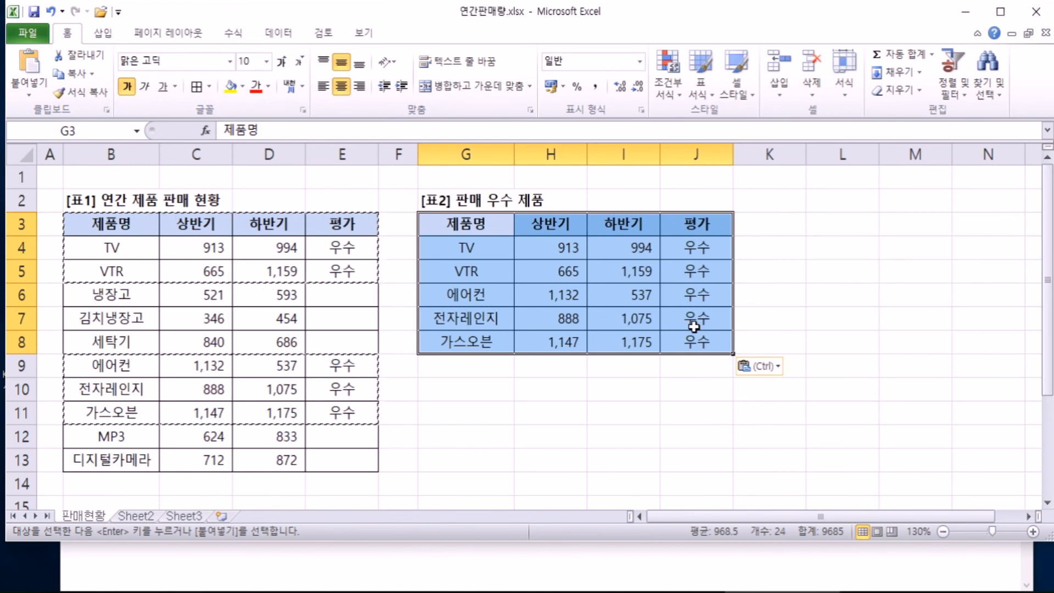
key(Escape)
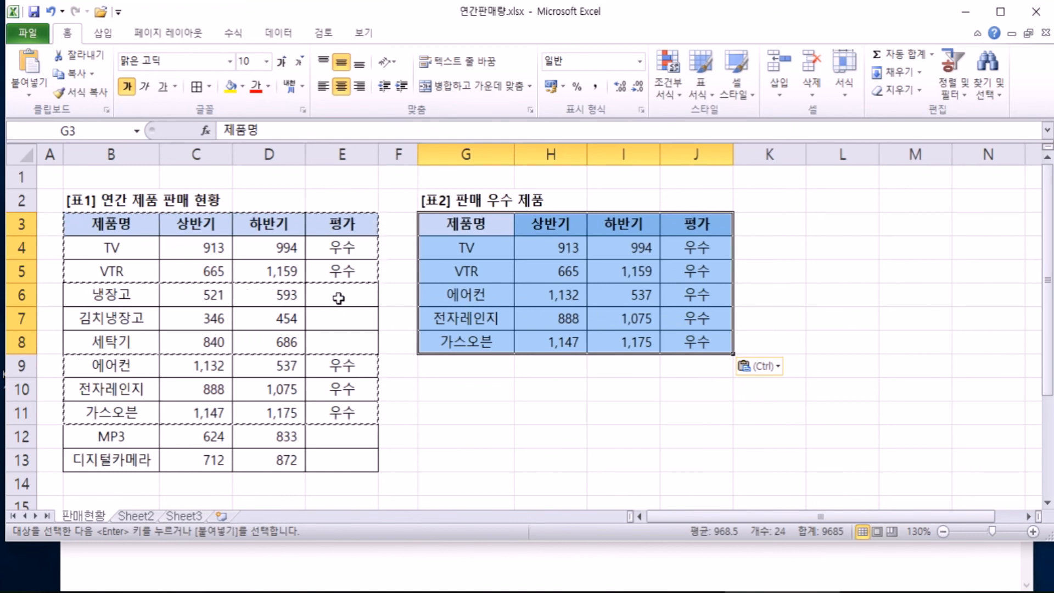
click(248, 291)
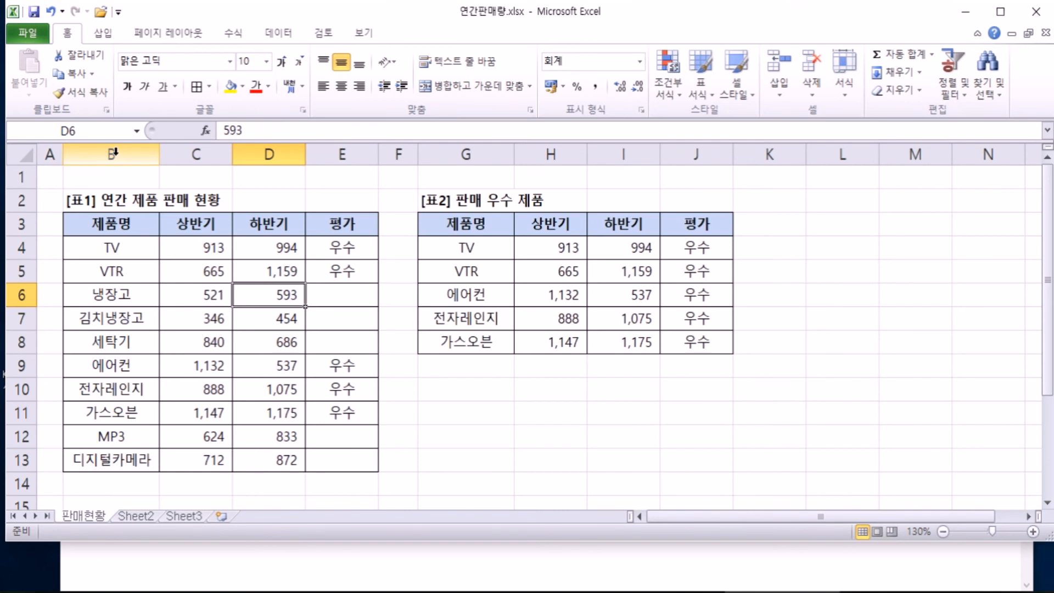
Insert a blank column before the 제품명 column and enter the heading 번호 in B3
ctrl+scroll(159, 181, up, 2)
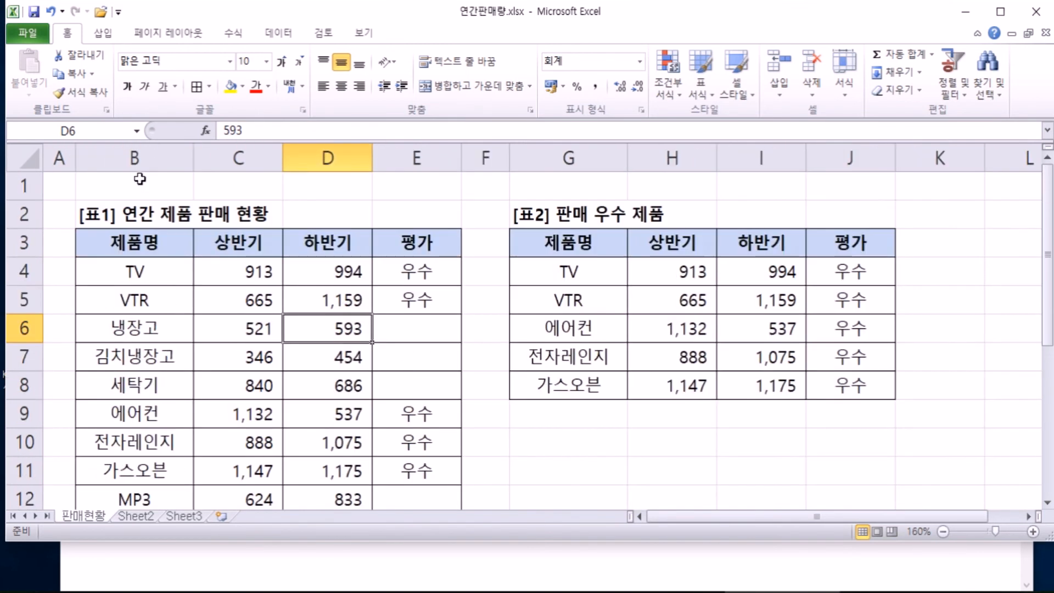
click(141, 149)
right_click(154, 158)
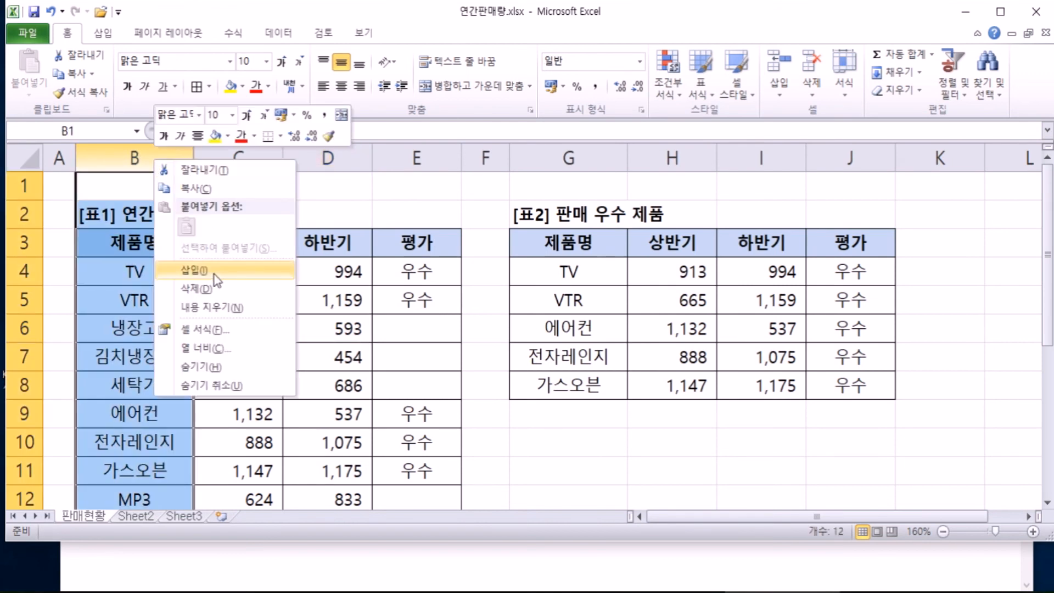
click(216, 280)
click(88, 242)
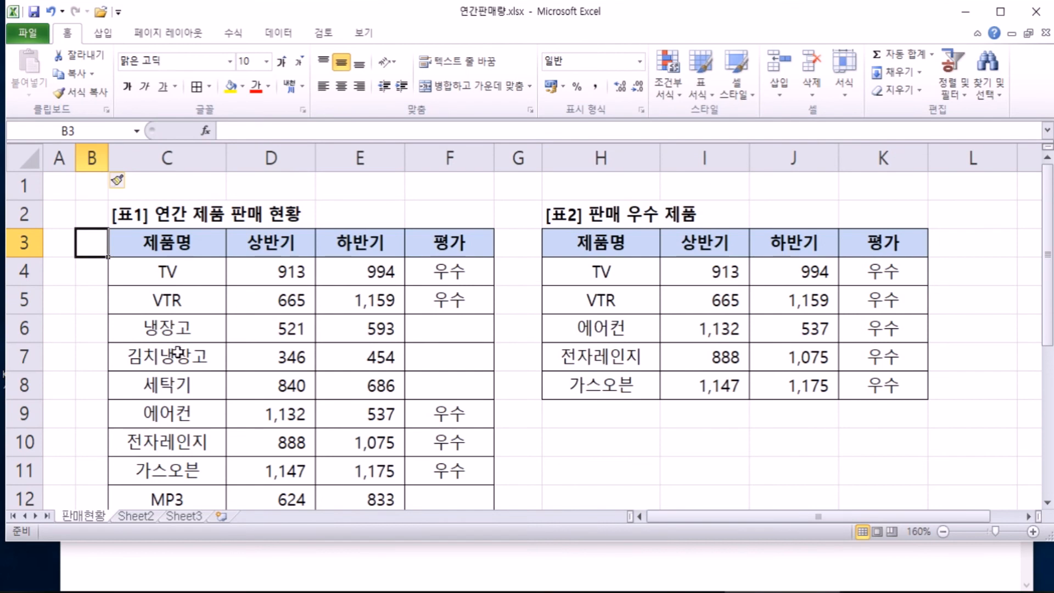
text(범)
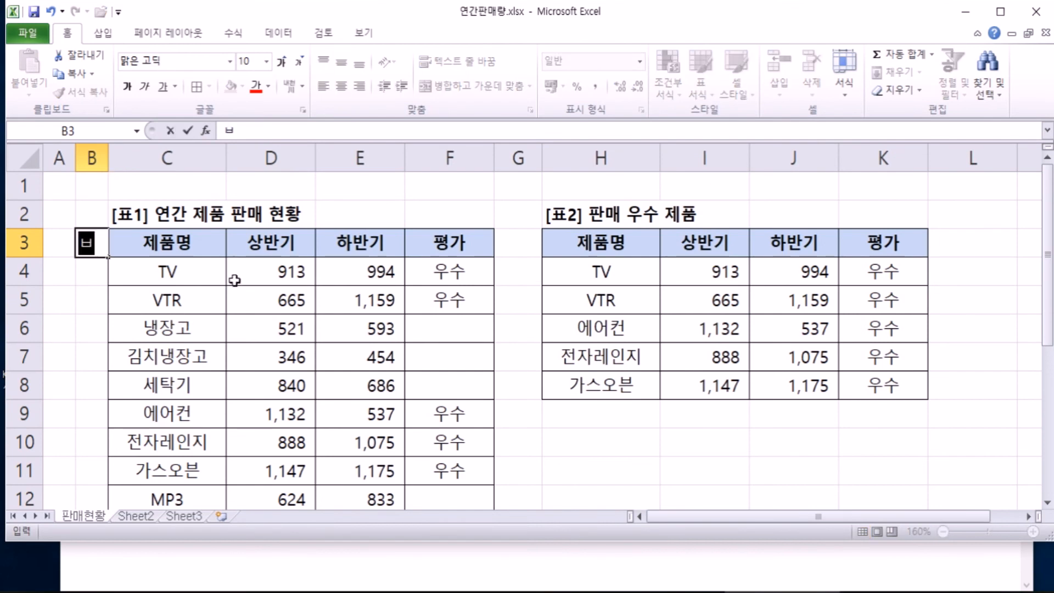
text(호)
key(Return)
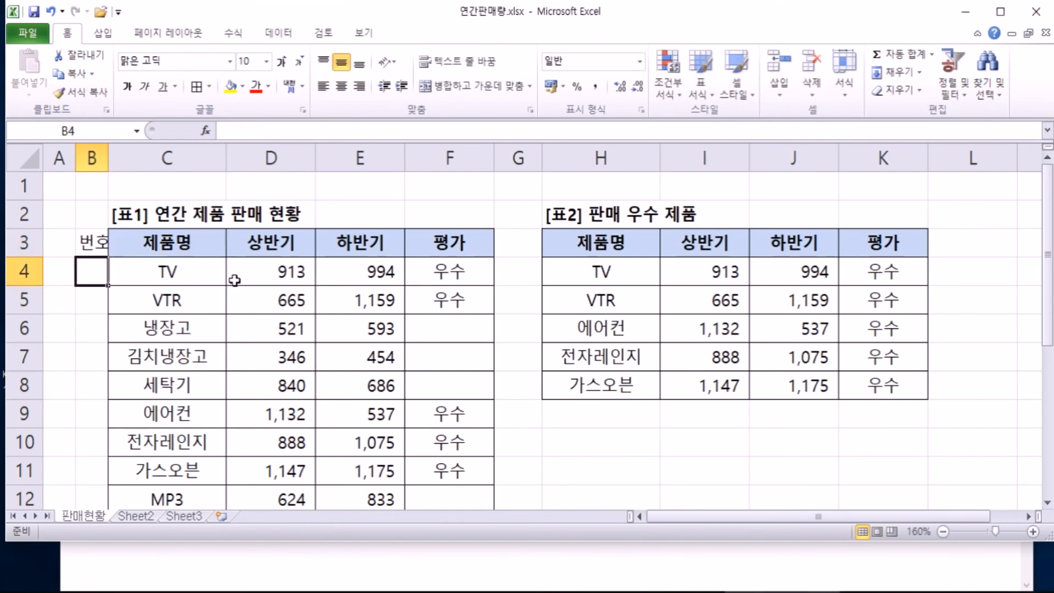
Fit column B to its heading, then widen it to slightly more than the 제품명 column
double_click(108, 158)
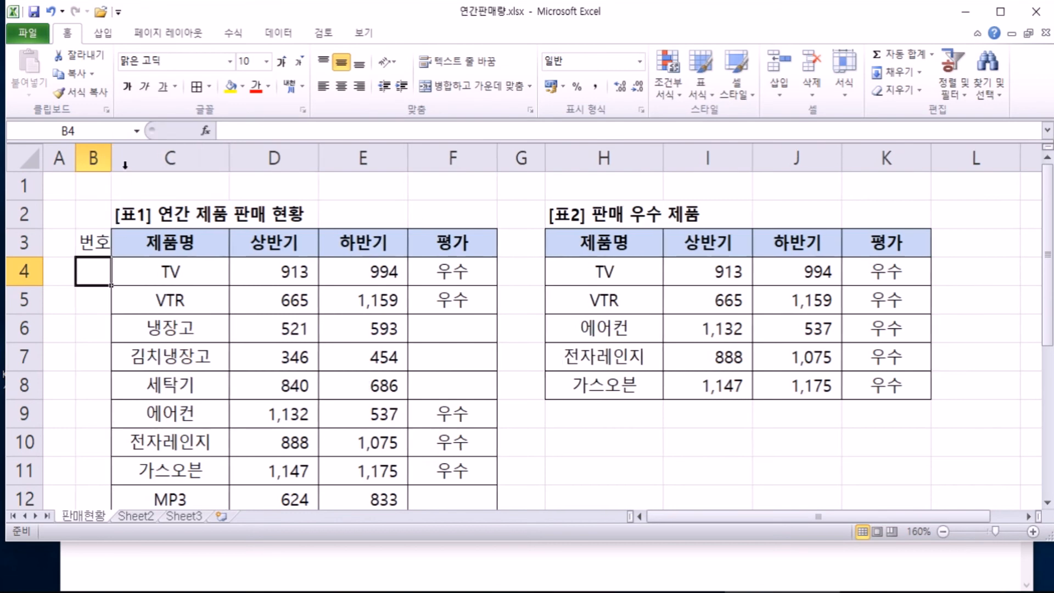
drag(111, 158, 137, 158)
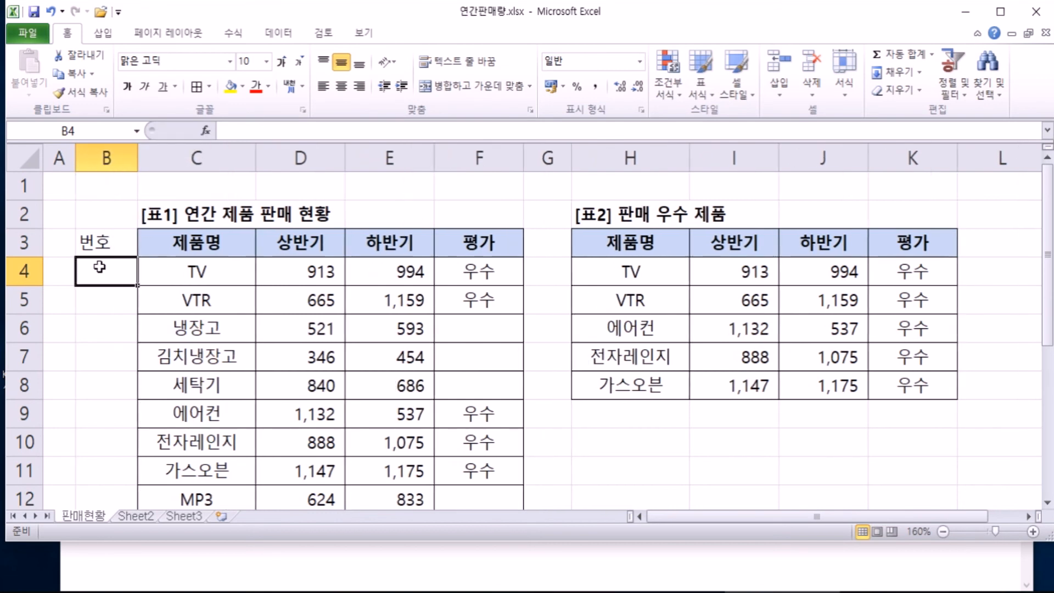
scroll(123, 373, down, 3)
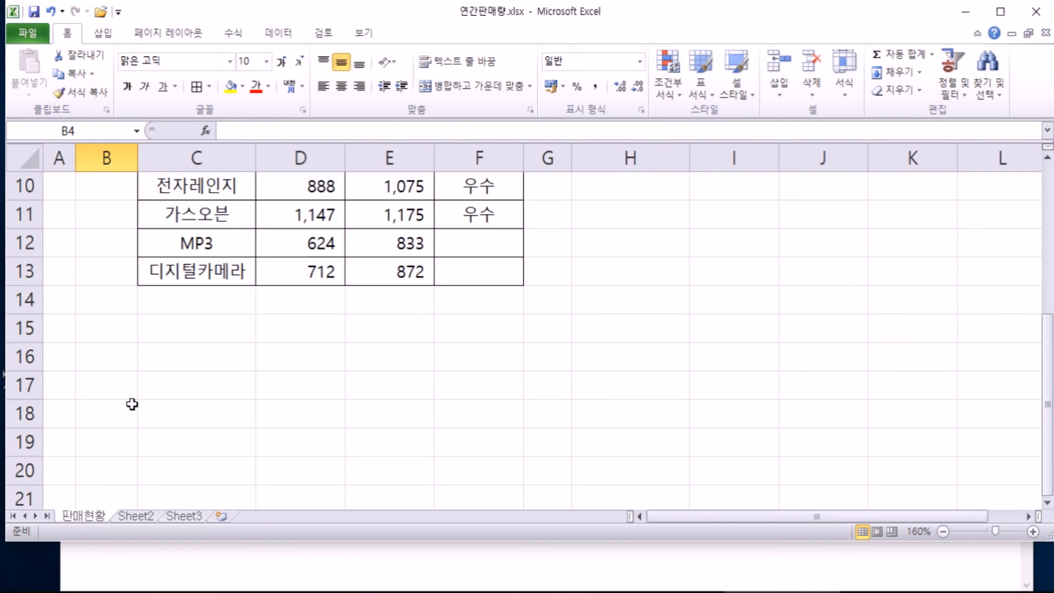
scroll(132, 403, up, 3)
drag(137, 158, 211, 158)
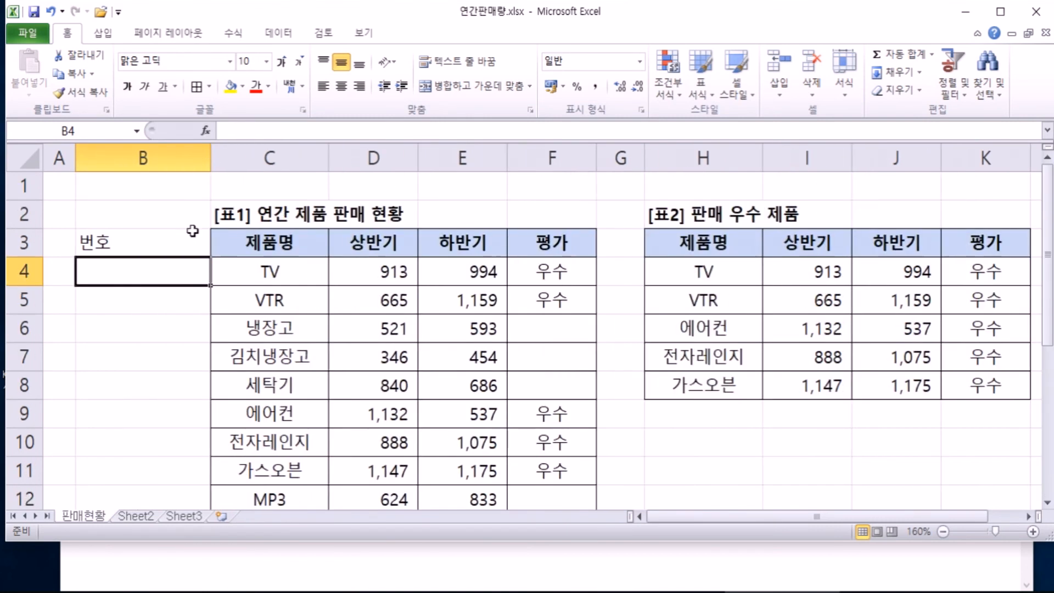
text(1)
key(Return)
text(2)
key(Escape)
drag(159, 273, 155, 291)
Enter the formula =ROW() in B4 under the 번호 heading
click(90, 270)
text(=R)
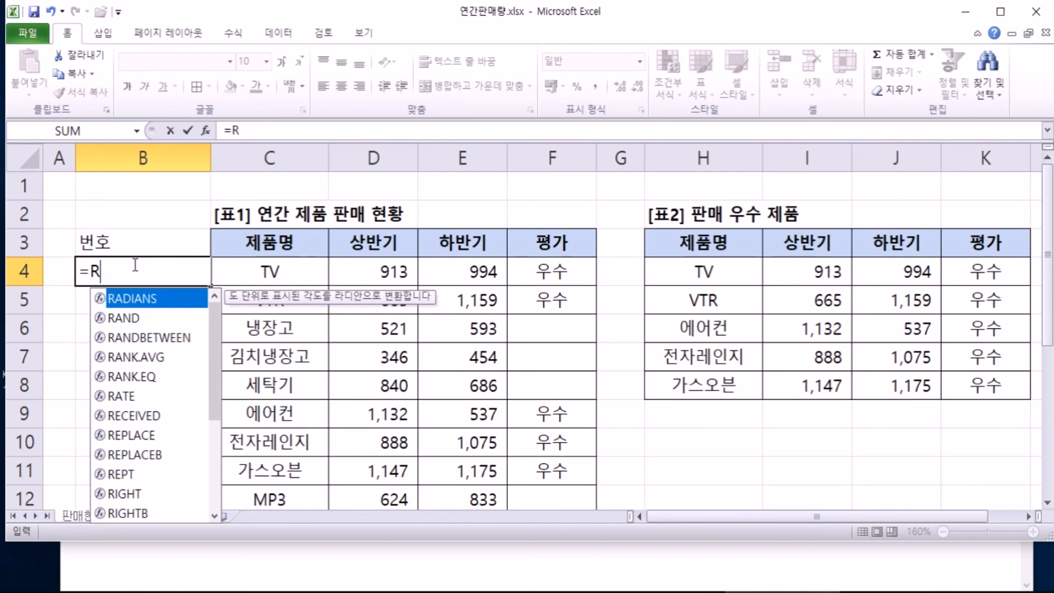
text(OW)
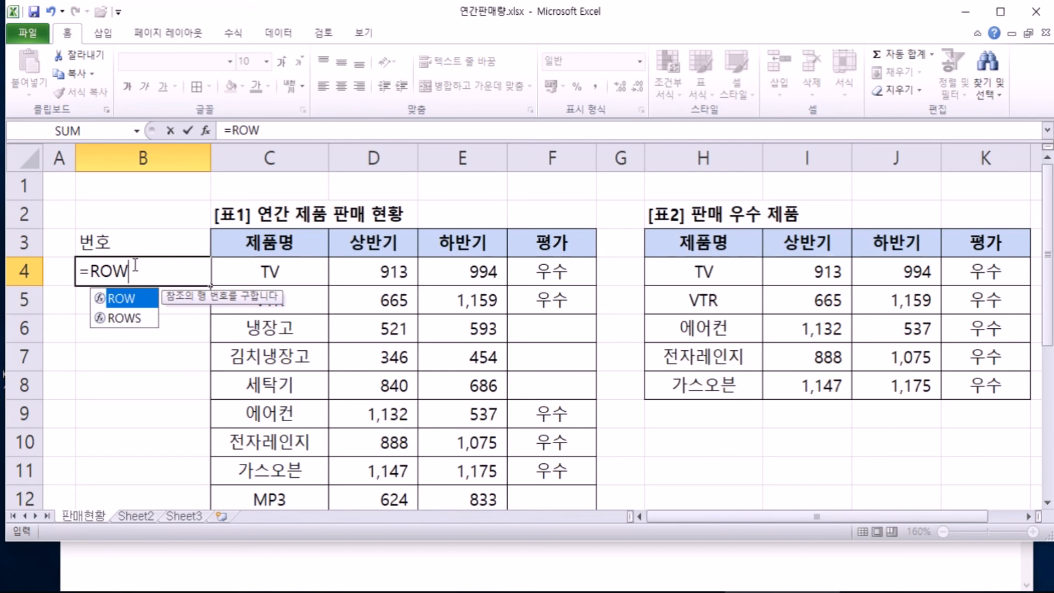
text(())
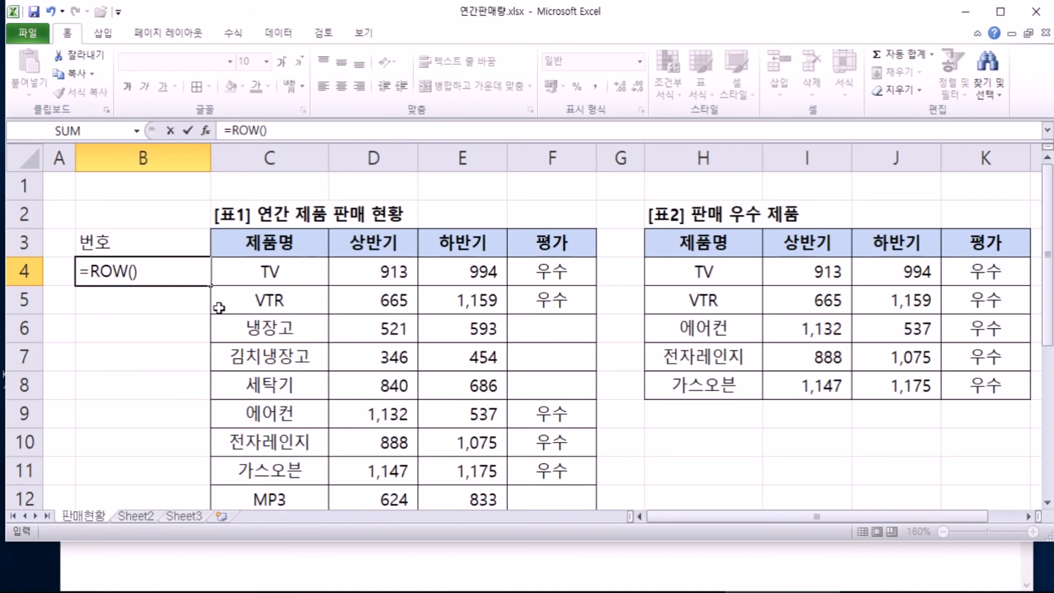
key(Return)
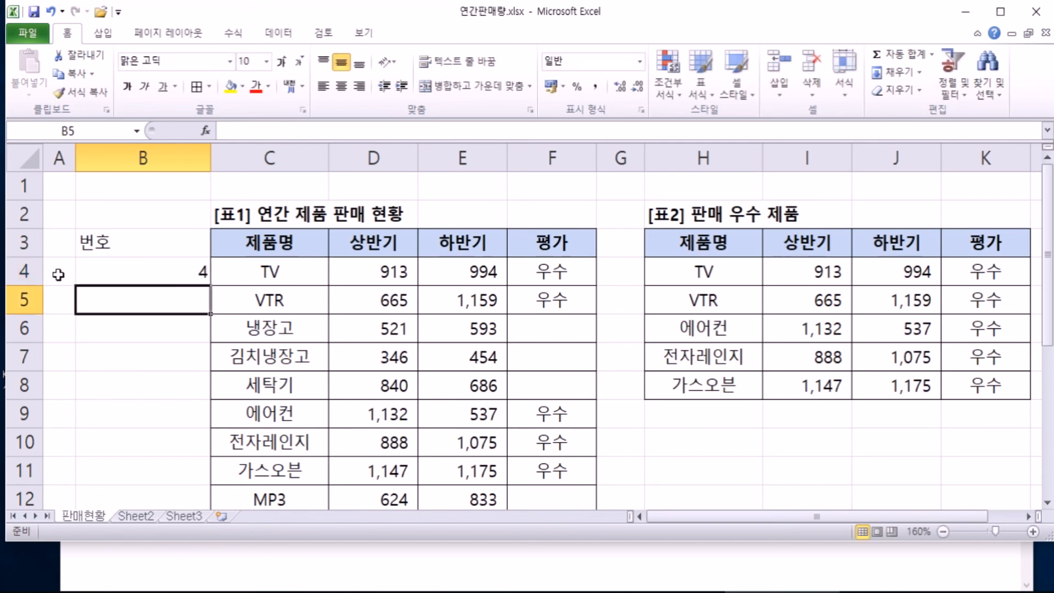
click(172, 273)
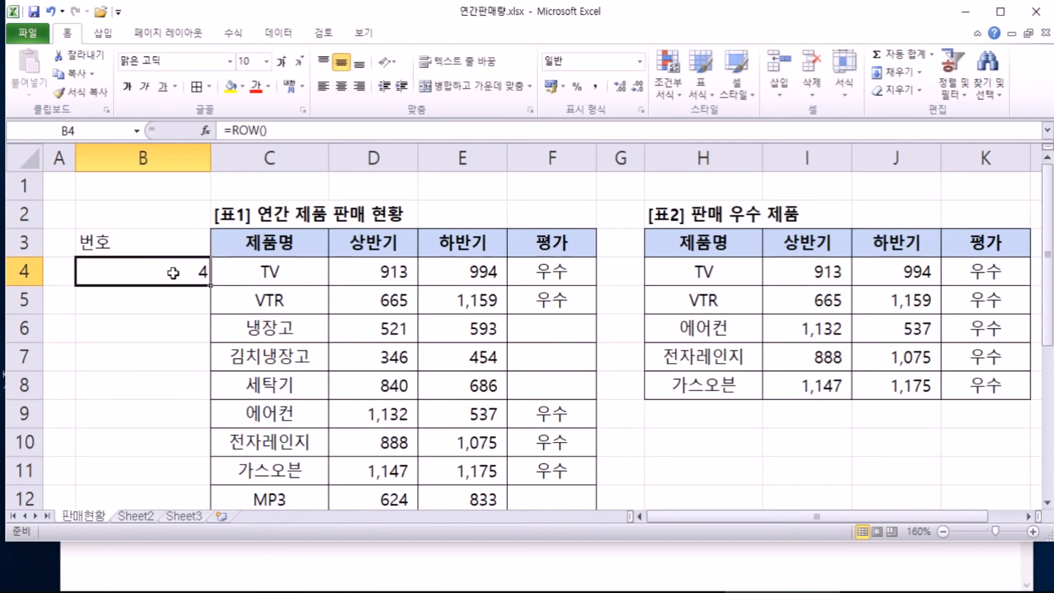
double_click(165, 274)
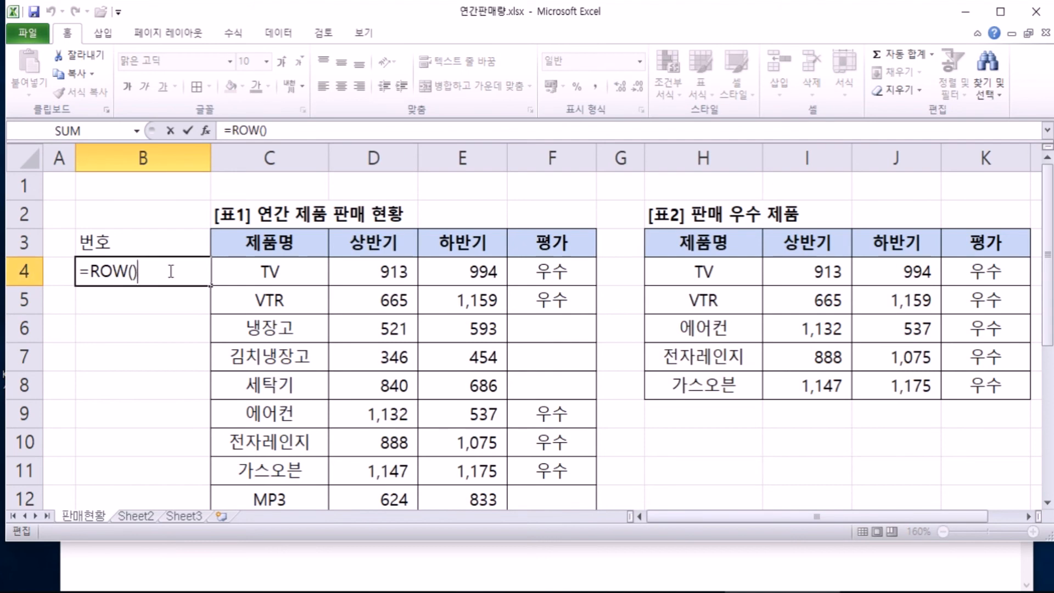
text(-3)
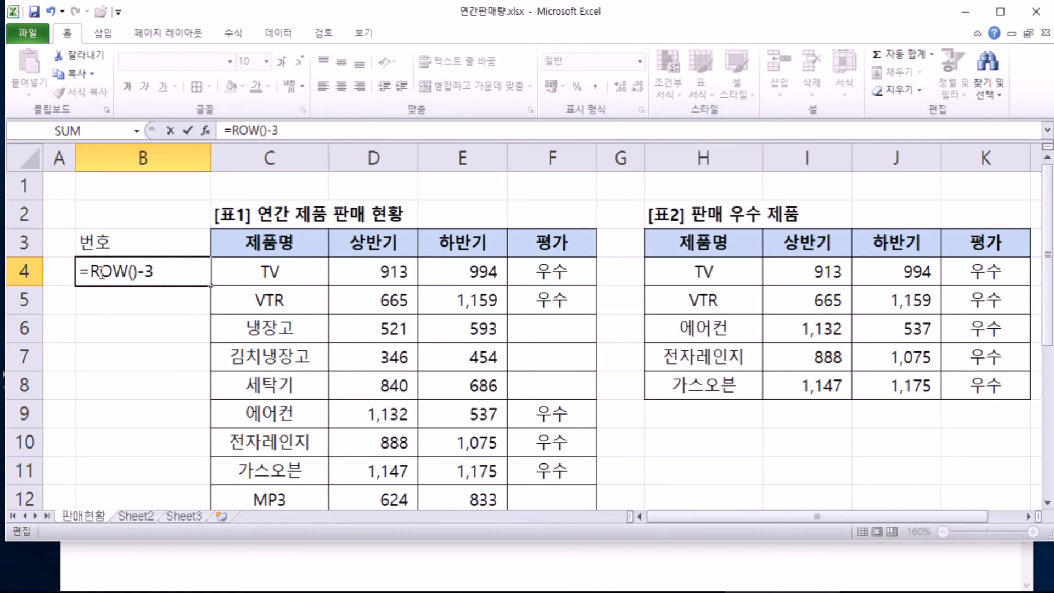
key(ctrl+Return)
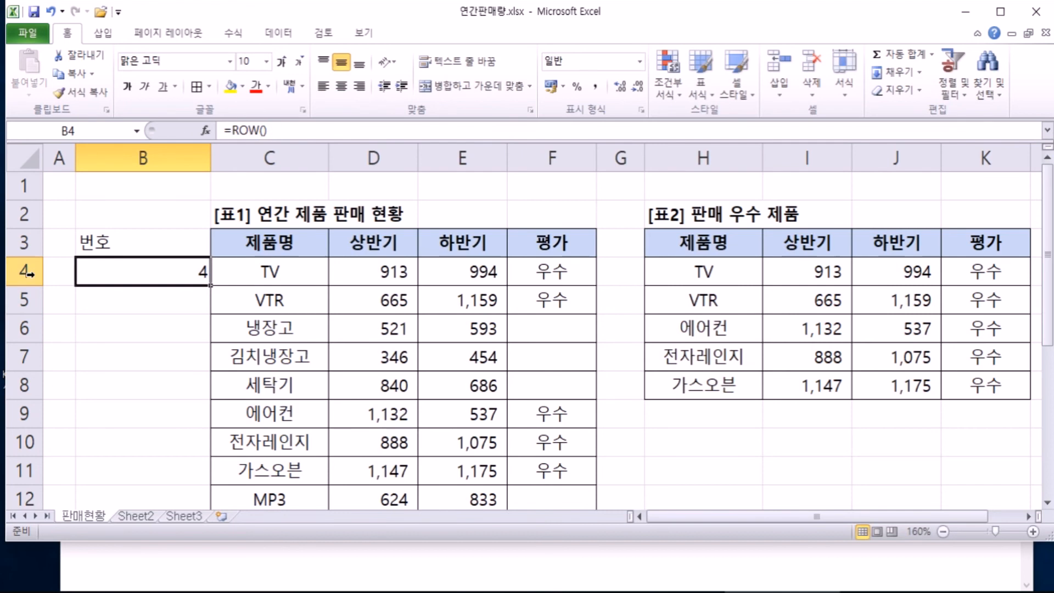
click(30, 271)
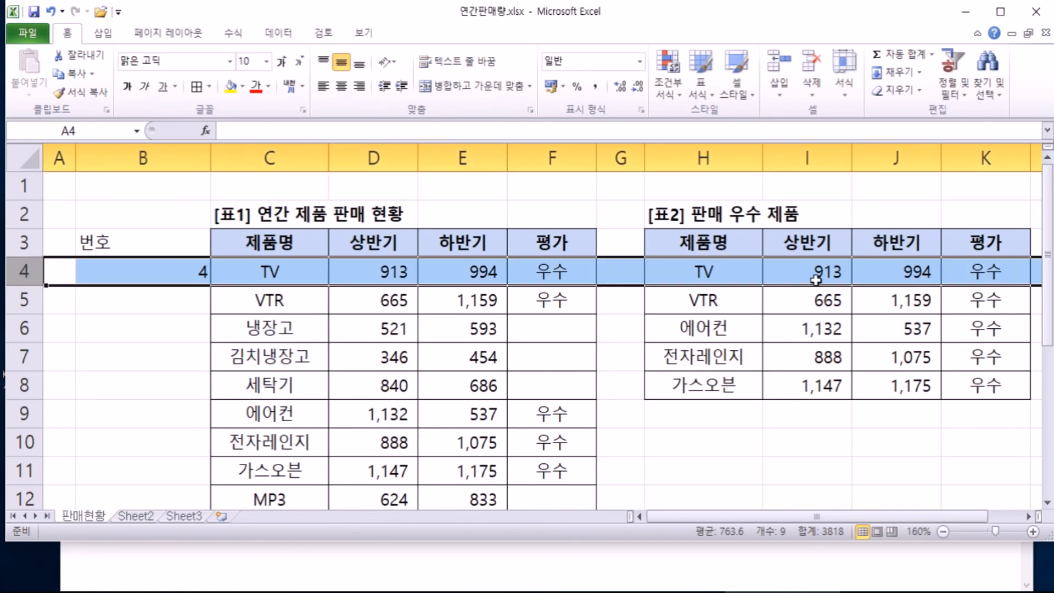
Change the formula in B4 to =ROW()-3 so the numbering starts at 1
double_click(160, 271)
key(BackSpace)
key(BackSpace)
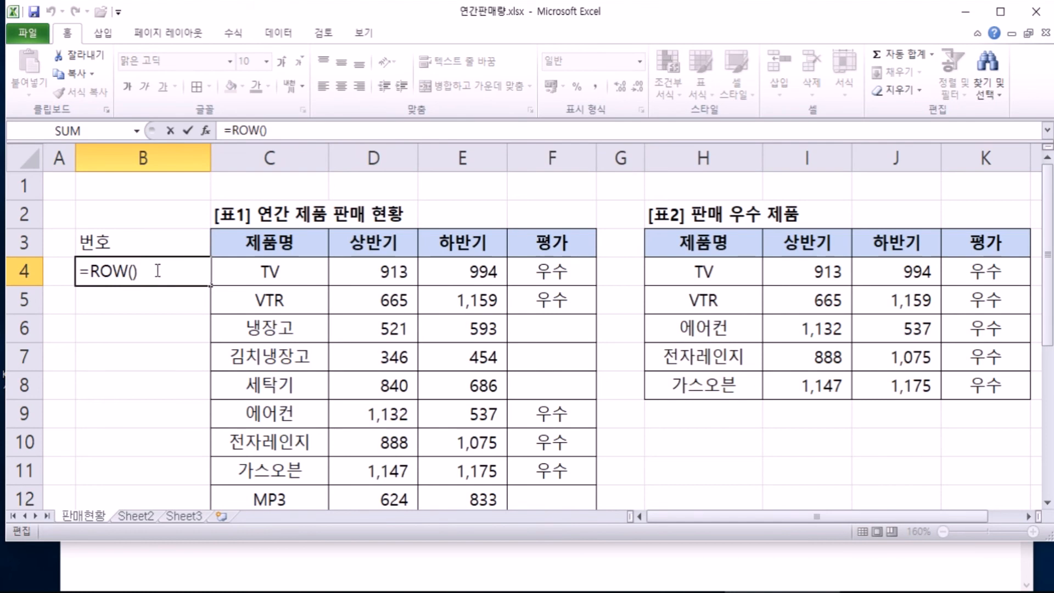
text(-3)
key(Return)
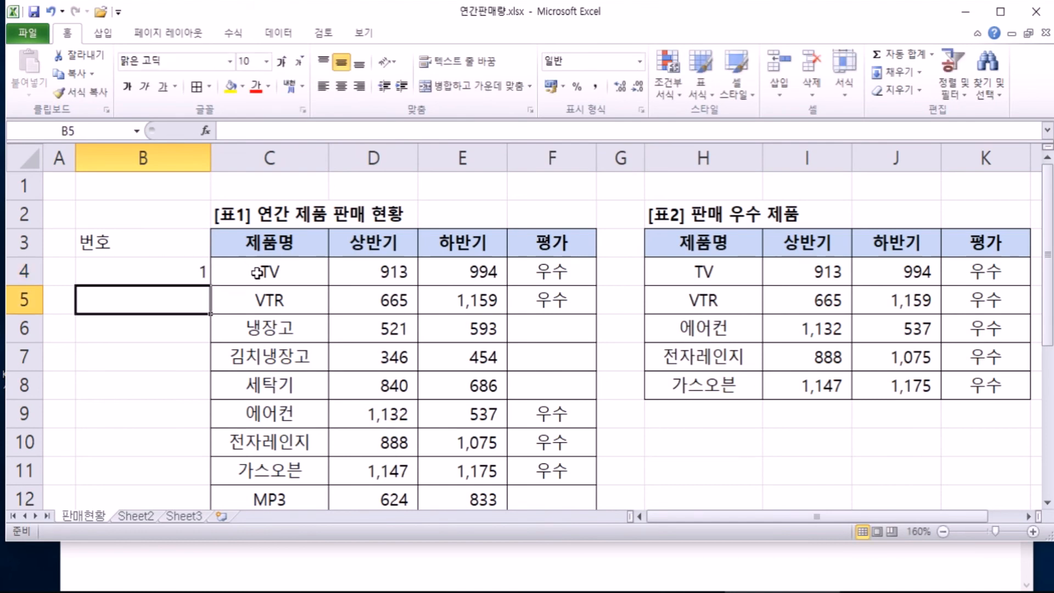
Fill the B4 row-number formula down to B13 for all products in [표1]
click(177, 274)
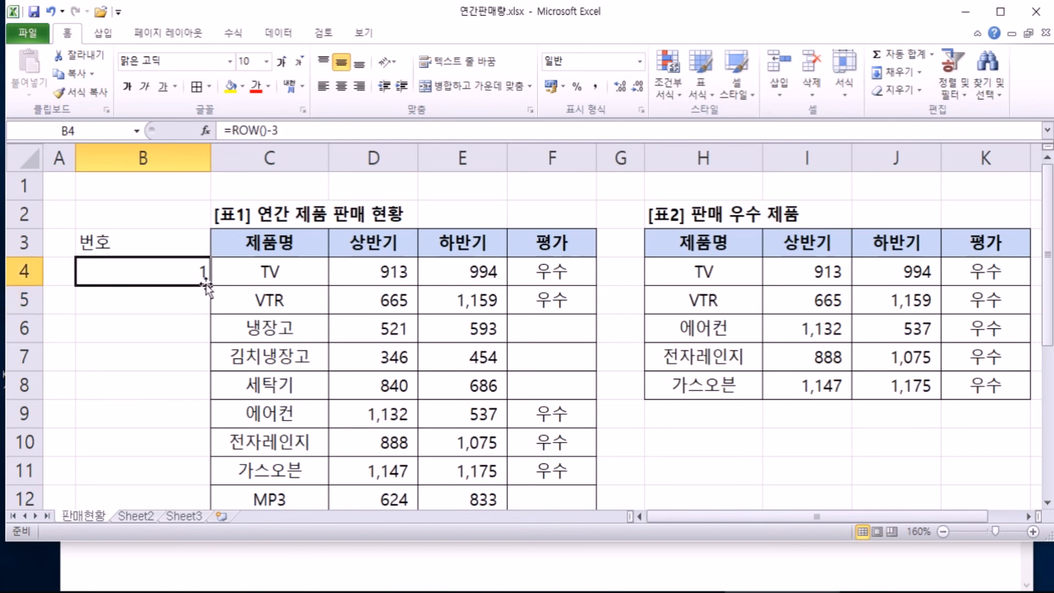
drag(206, 285, 210, 456)
scroll(146, 393, up, 1)
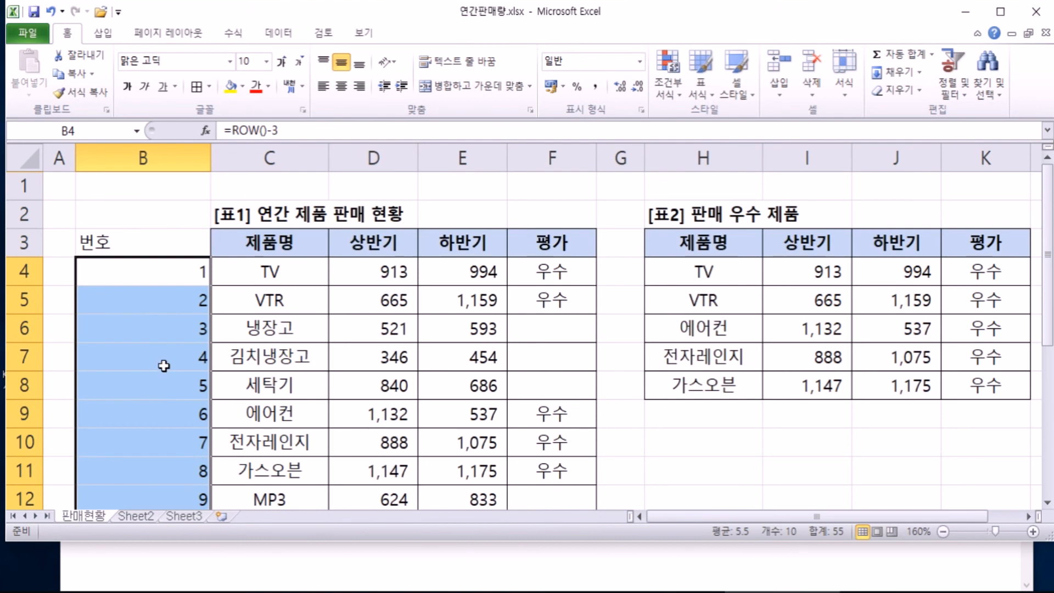
Narrow column B until it is just wide enough for the 번호 heading
click(163, 366)
drag(210, 160, 115, 160)
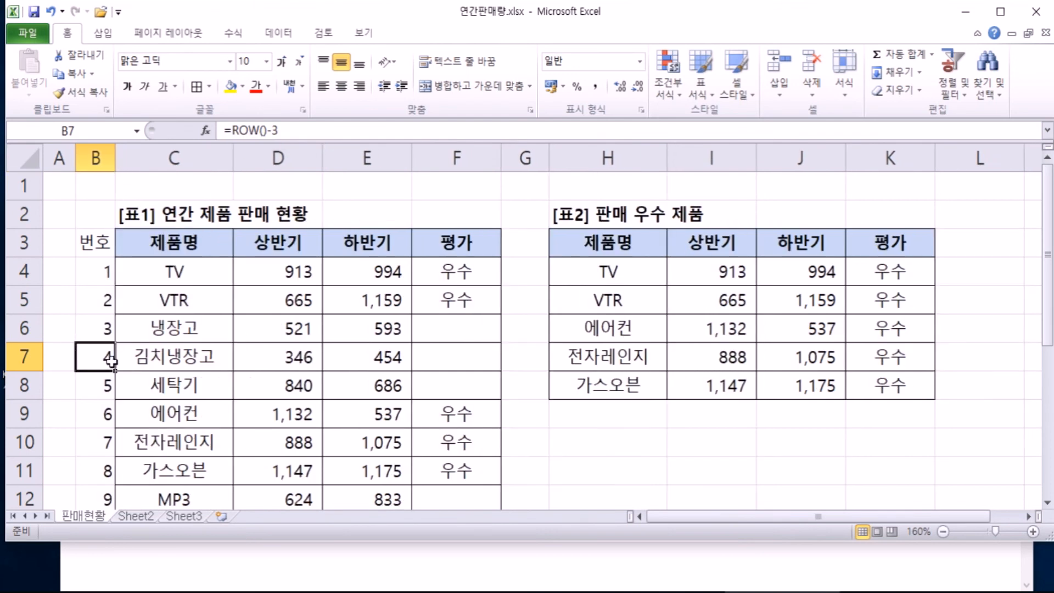
scroll(124, 436, down, 1)
scroll(122, 346, up, 1)
Clear the numbering formulas from B4:B13
drag(97, 270, 99, 536)
key(Delete)
scroll(84, 358, up, 1)
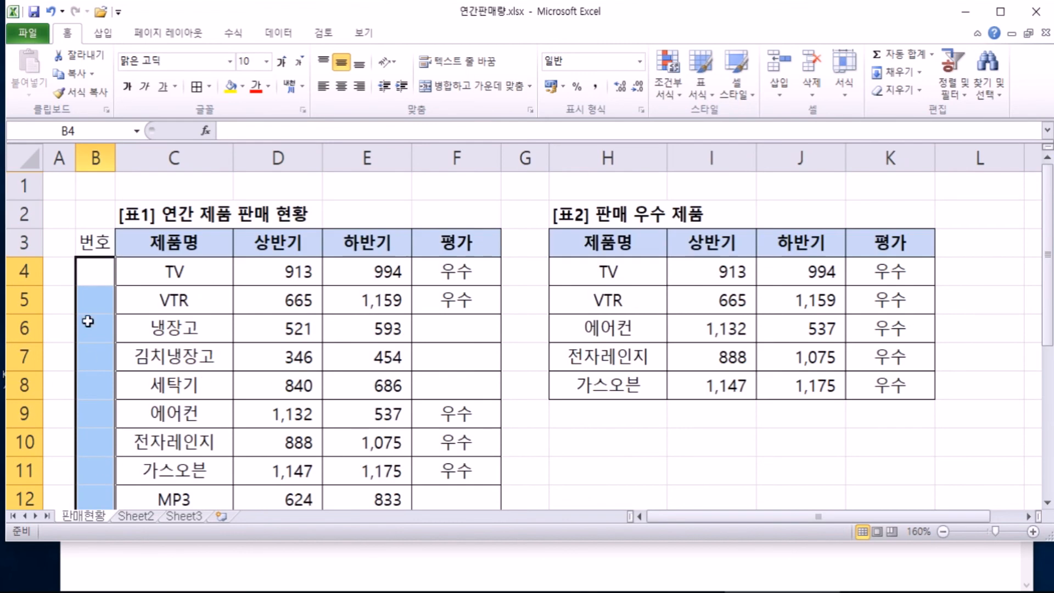
Enter 1 in B4 and 2 in B5, and fill the number series down to B13
click(96, 275)
text(1)
key(Return)
text(2)
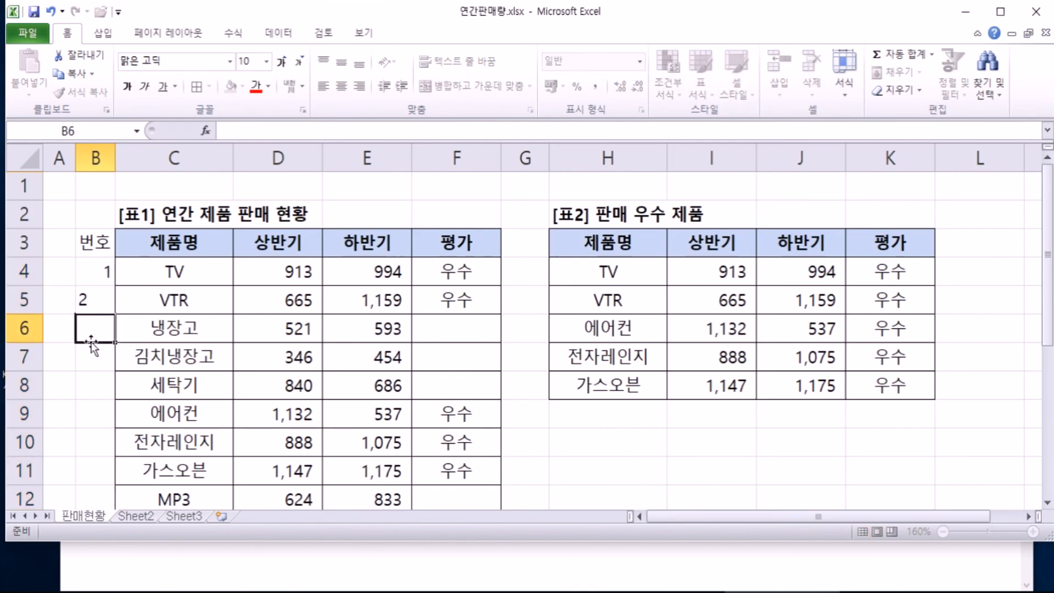
key(Return)
drag(97, 280, 118, 464)
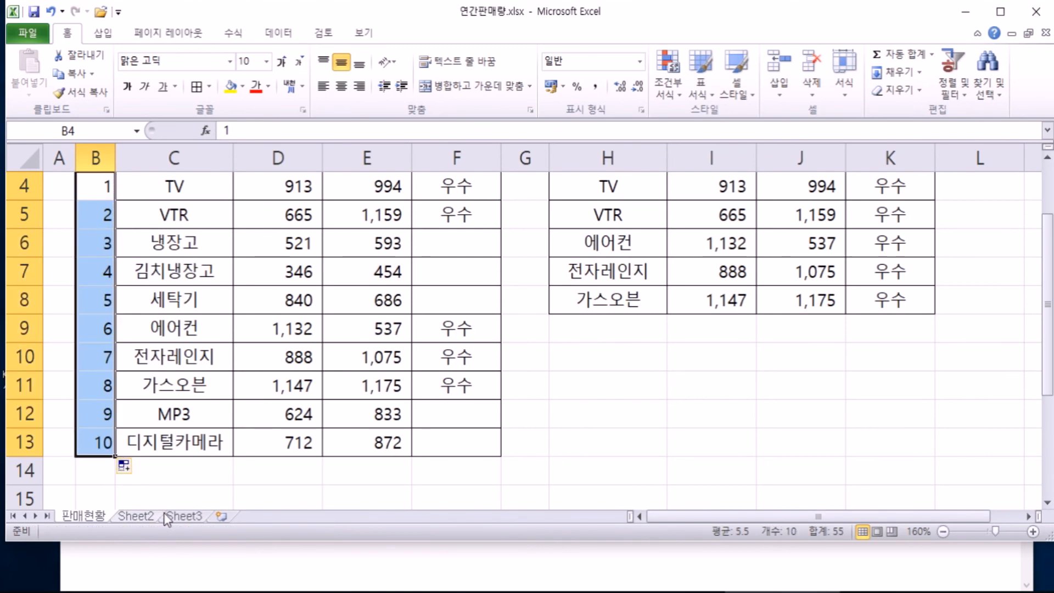
Undo the series fill and clear the 2 from B5
key(ctrl+z)
click(98, 188)
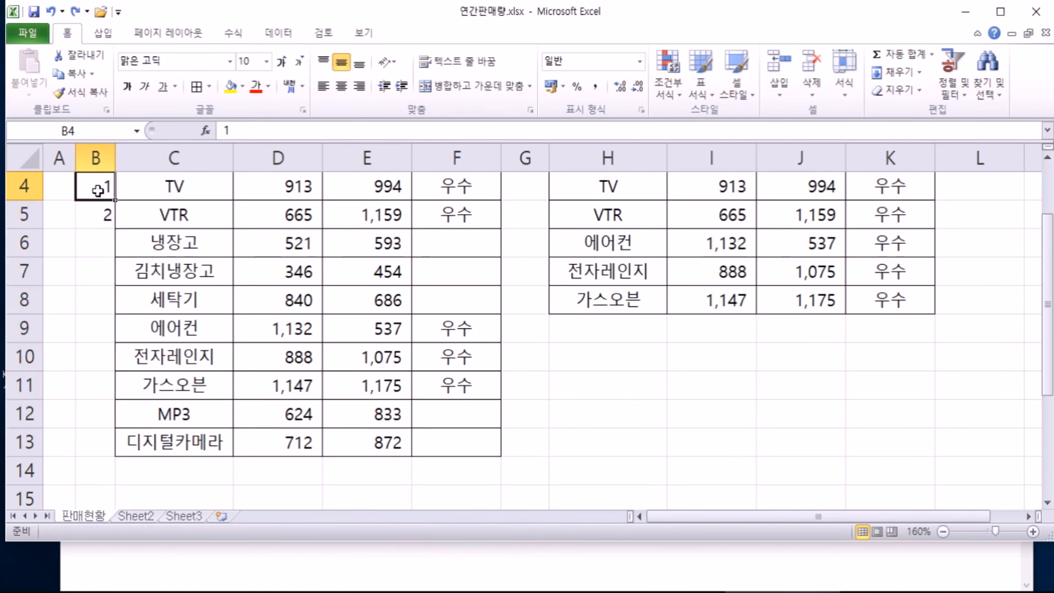
click(101, 204)
key(Delete)
Fill the 1 in B4 down to B13 and switch the fill option to 연속 데이터 채우기
click(86, 184)
drag(115, 200, 122, 456)
scroll(192, 357, down, 2)
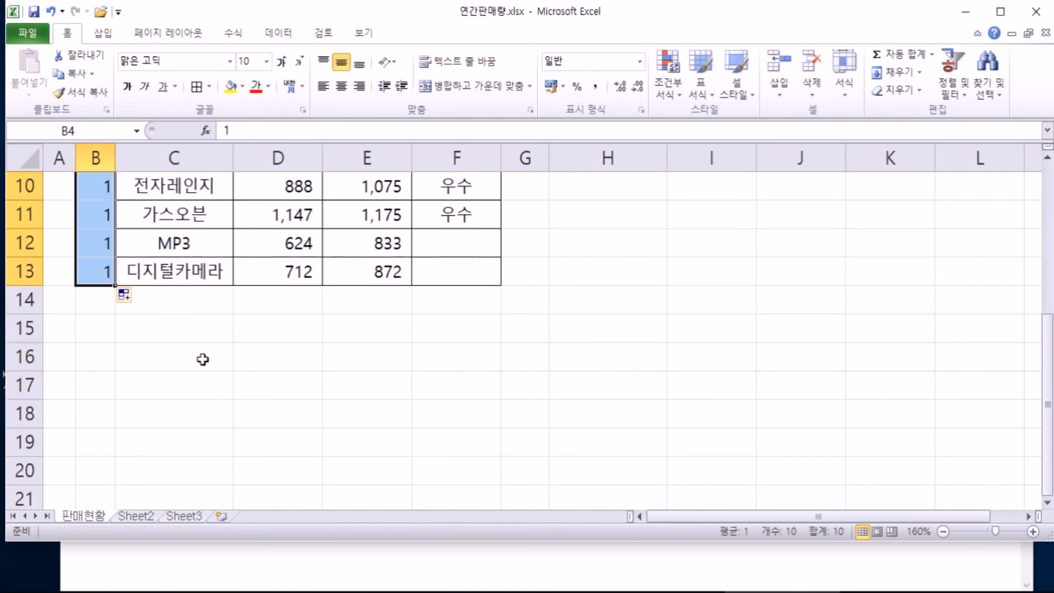
click(125, 295)
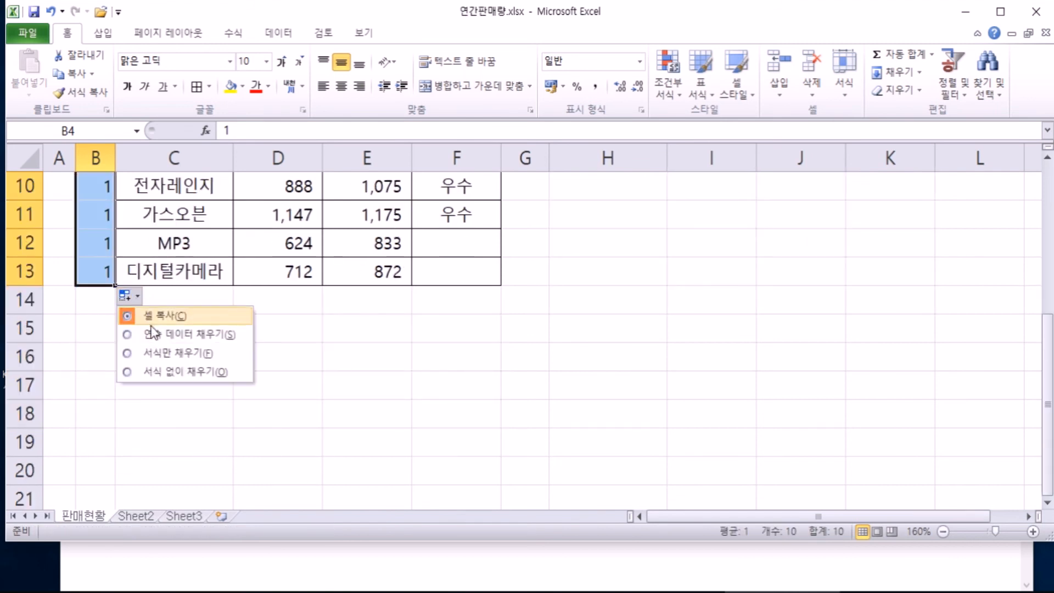
click(152, 336)
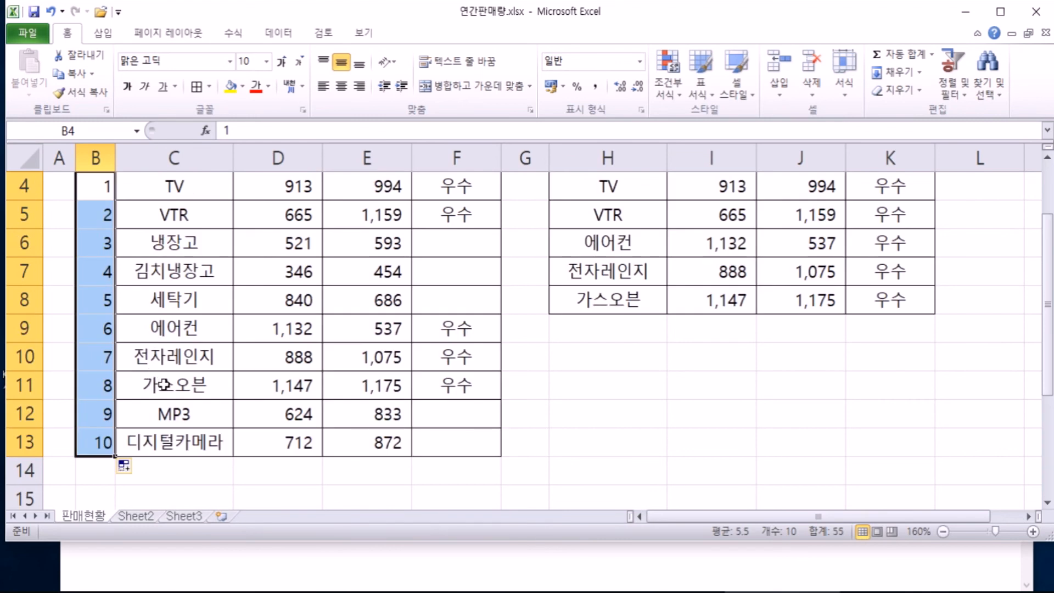
Undo the last fill in the 번호 column and refill B4 down to B13 as a 1 to 10 number series
key(ctrl+z)
drag(116, 203, 115, 451)
scroll(159, 341, up, 1)
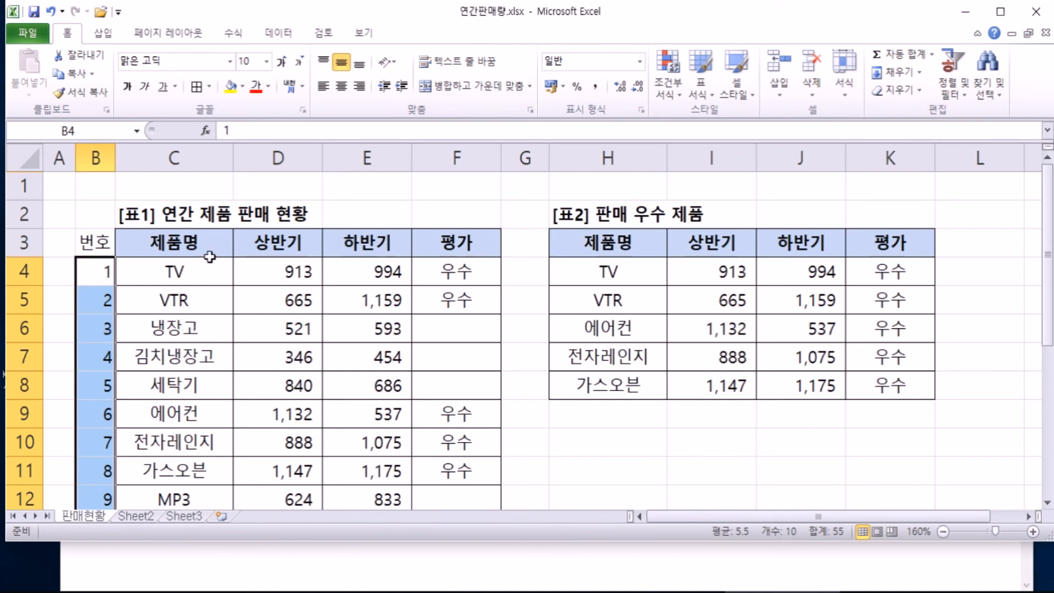
Select the separate ranges C3:F5 and C9:F11 of [표1] together, and release the selection
click(171, 270)
drag(175, 245, 443, 301)
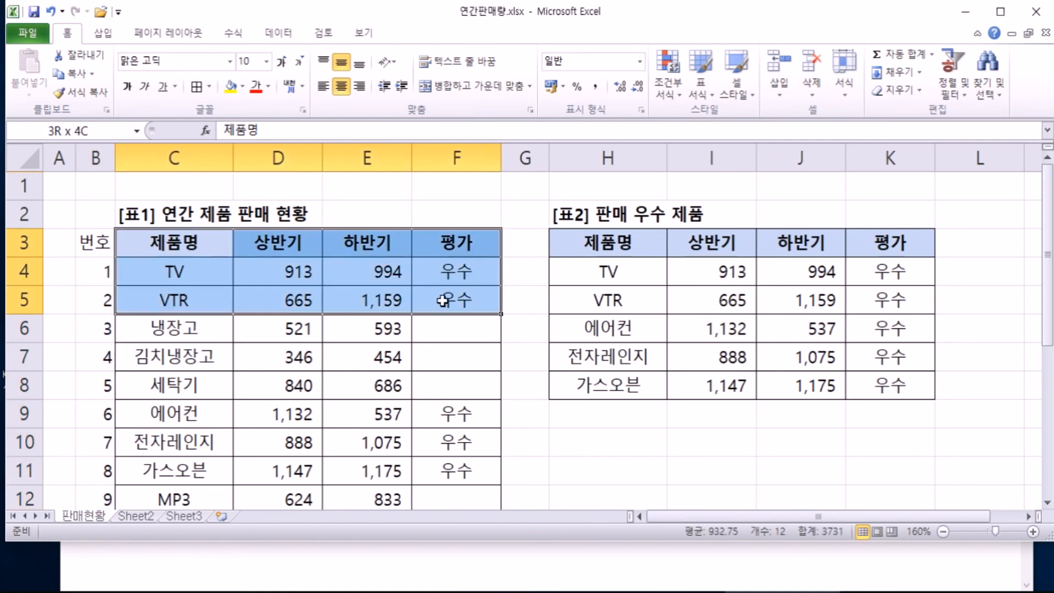
ctrl+drag(192, 412, 420, 466)
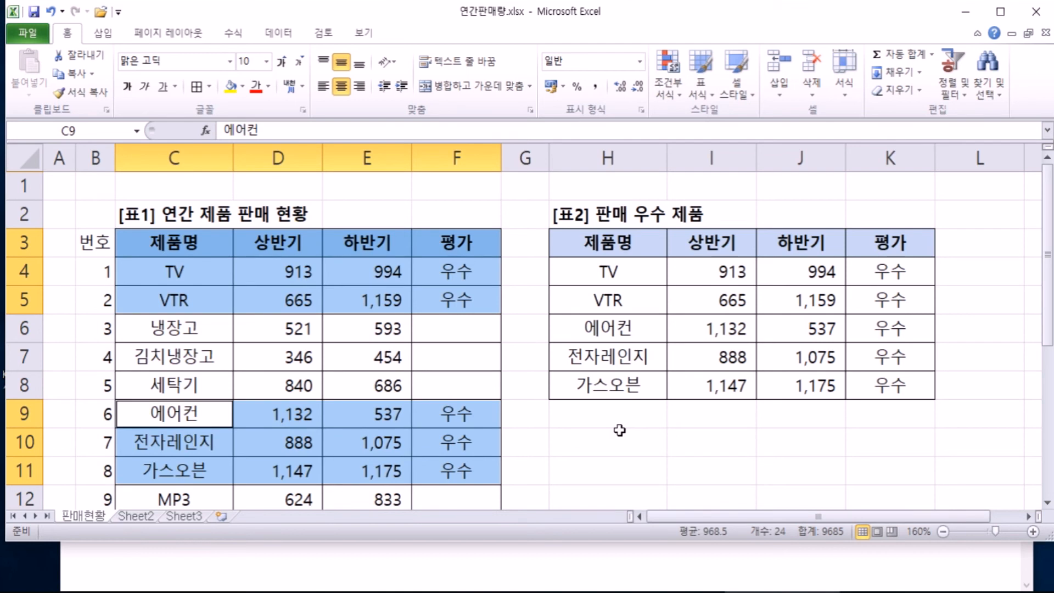
scroll(258, 403, down, 2)
click(188, 408)
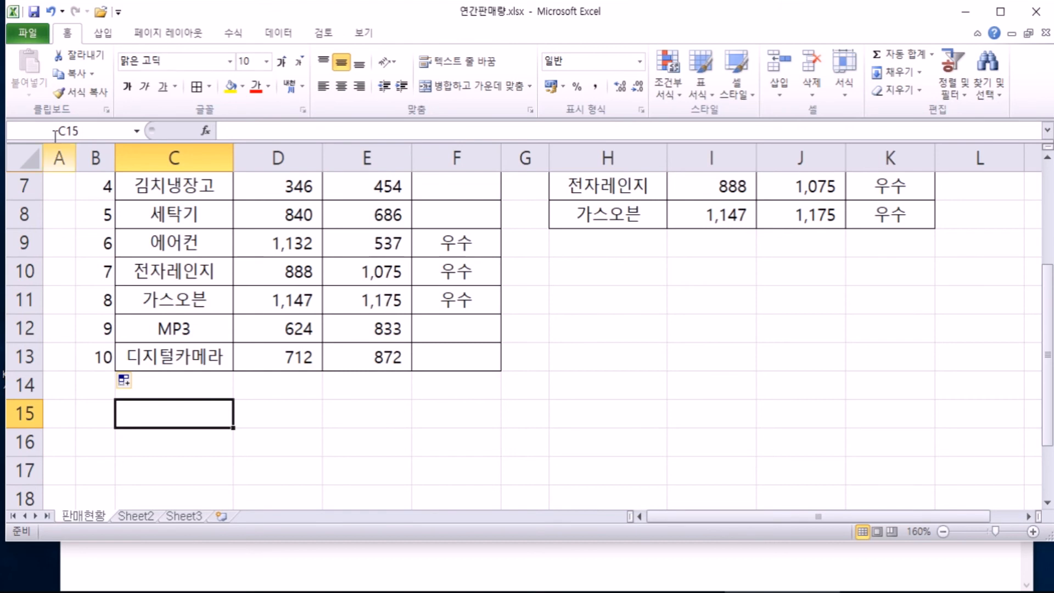
Open the workbook 연극대회.xlsx from the 실습파일 folder
click(24, 34)
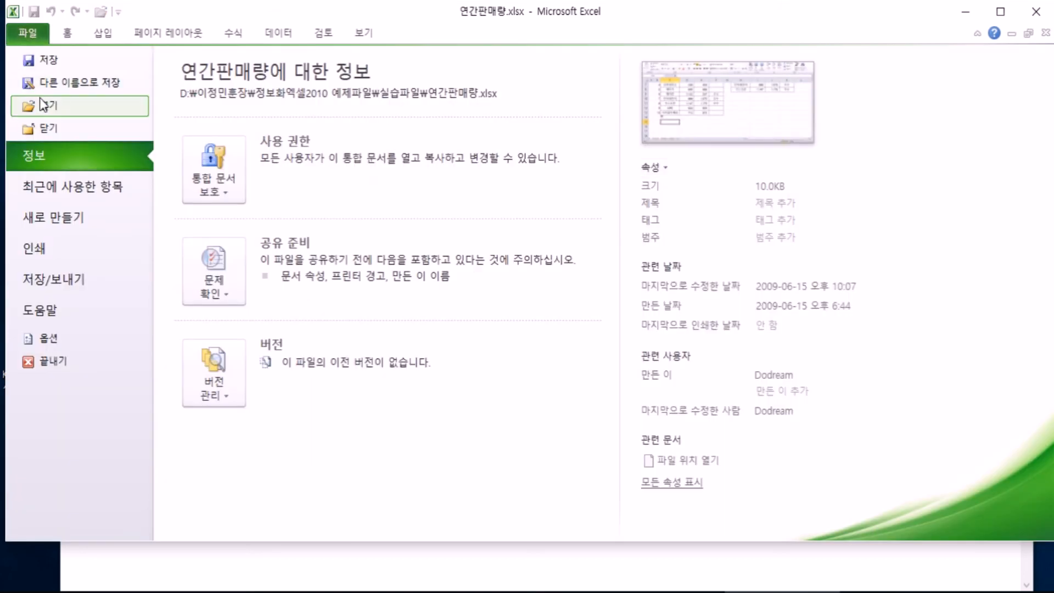
click(34, 106)
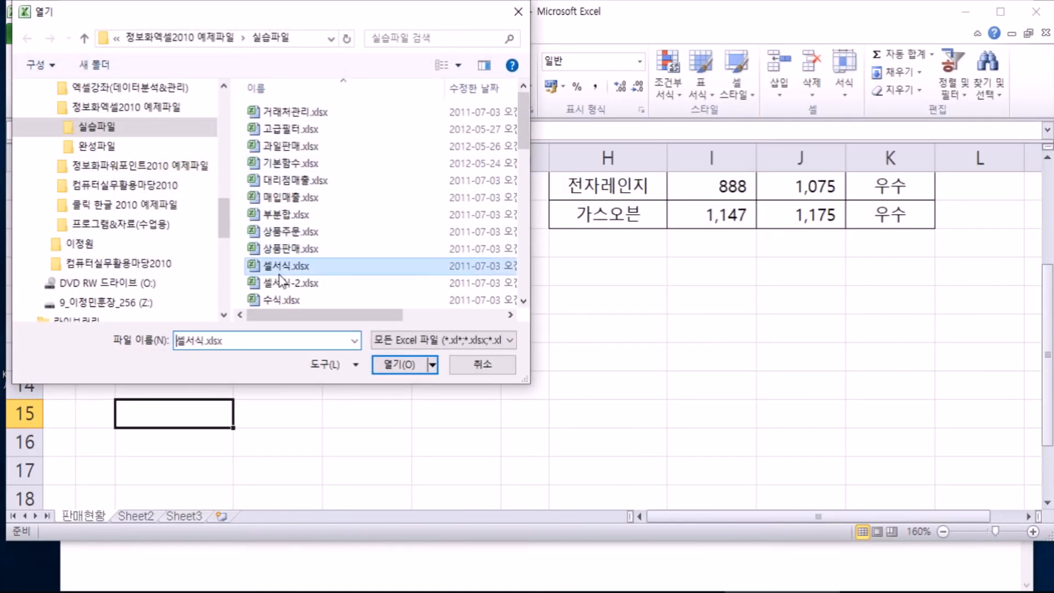
click(286, 266)
scroll(286, 269, down, 3)
click(286, 281)
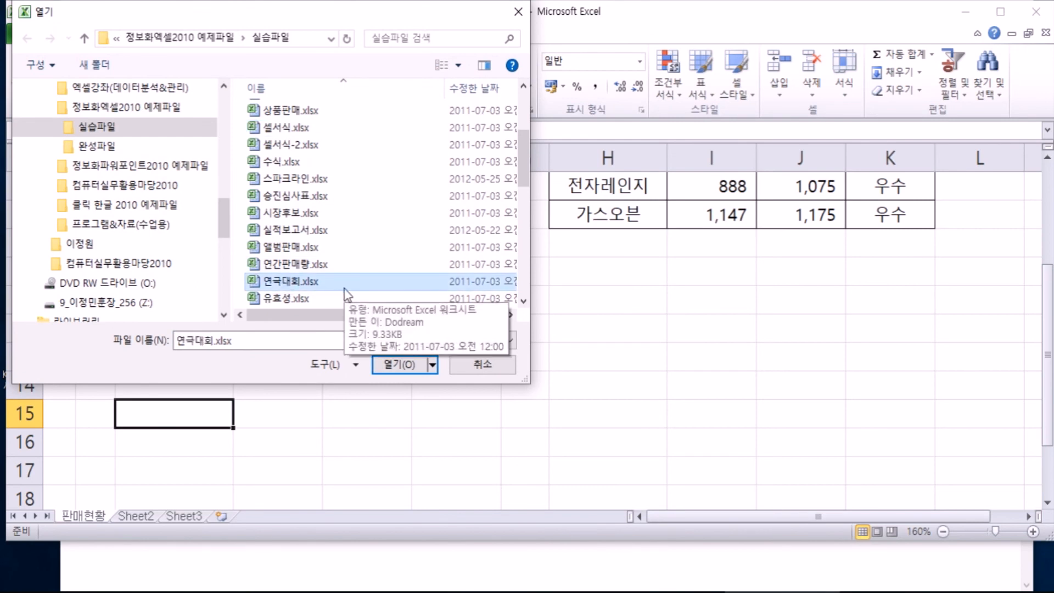
click(400, 366)
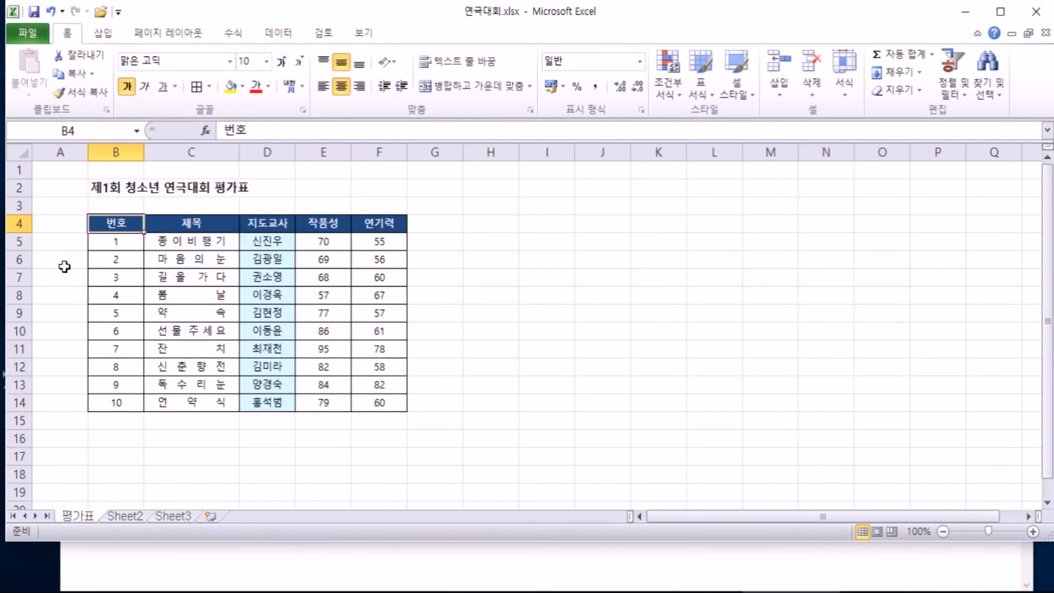
Examine the 제1회 청소년 연극대회 평가표 table, its title and its 지도교사 column at a larger zoom
scroll(73, 258, up, 3)
click(166, 266)
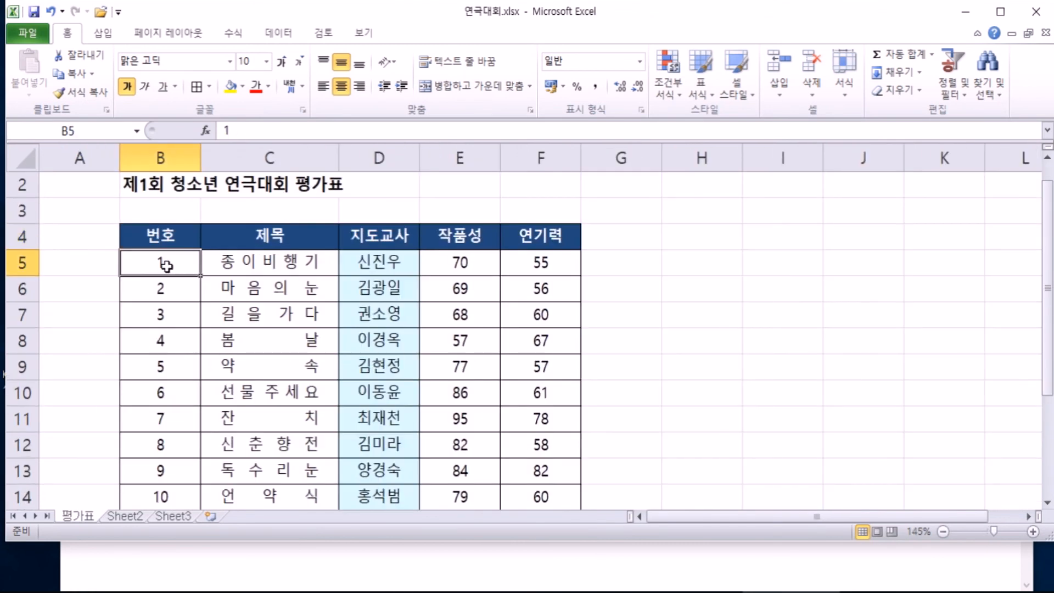
click(170, 193)
scroll(171, 244, up, 1)
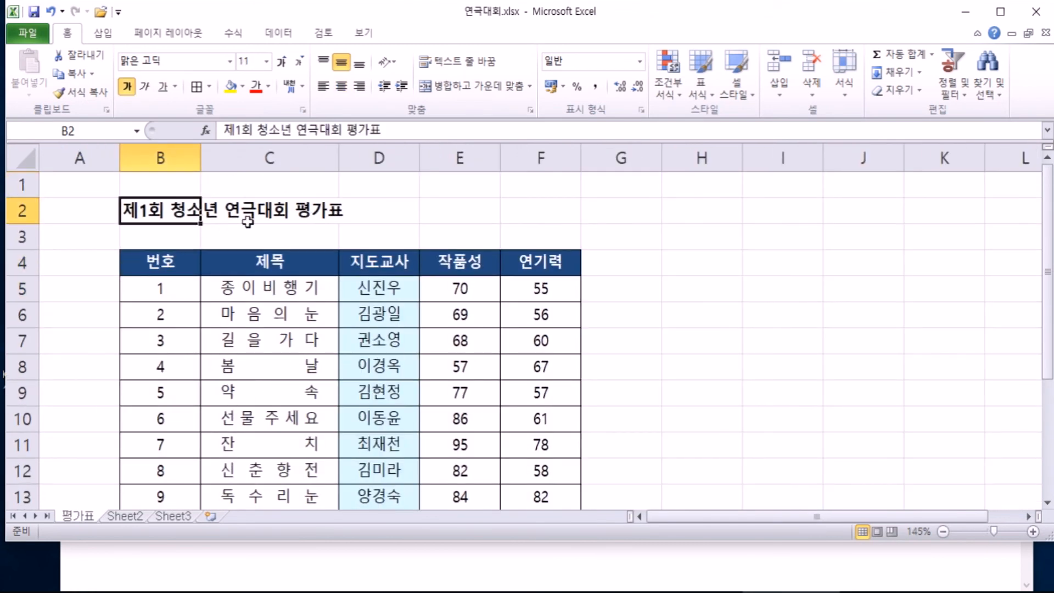
click(631, 231)
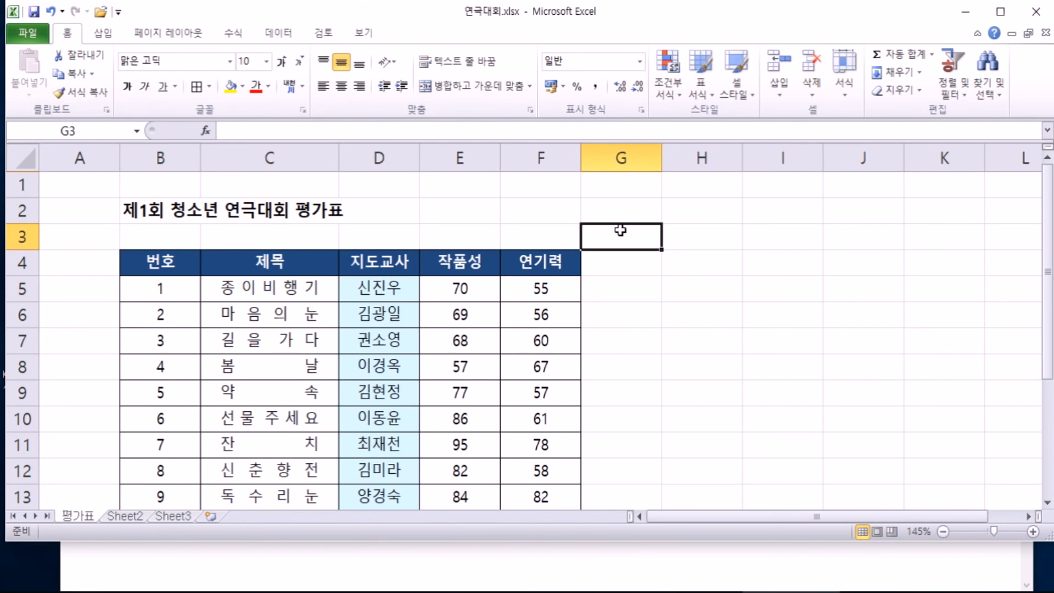
click(371, 157)
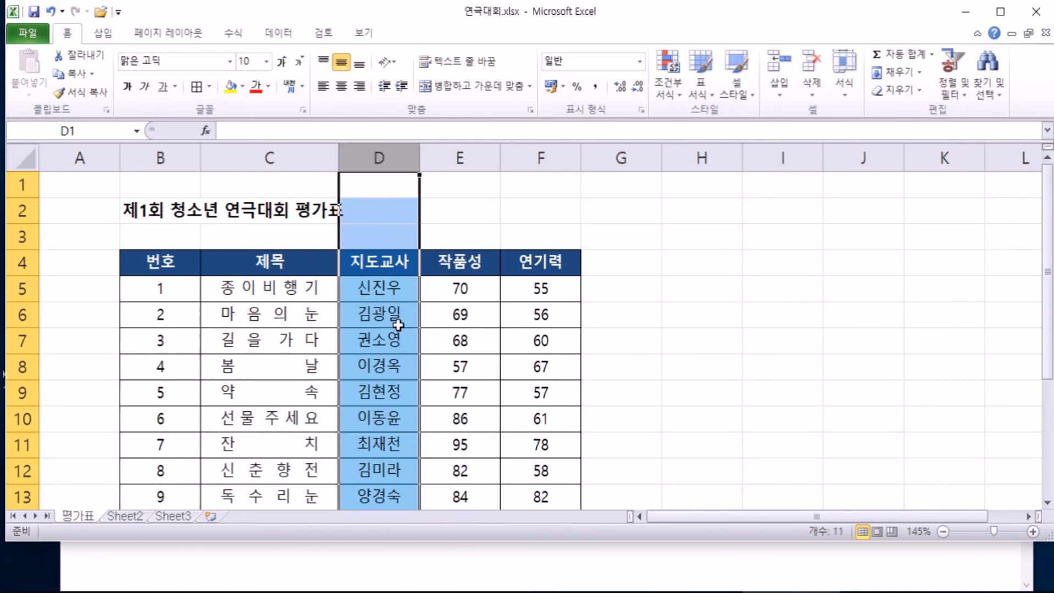
click(383, 316)
scroll(382, 314, down, 1)
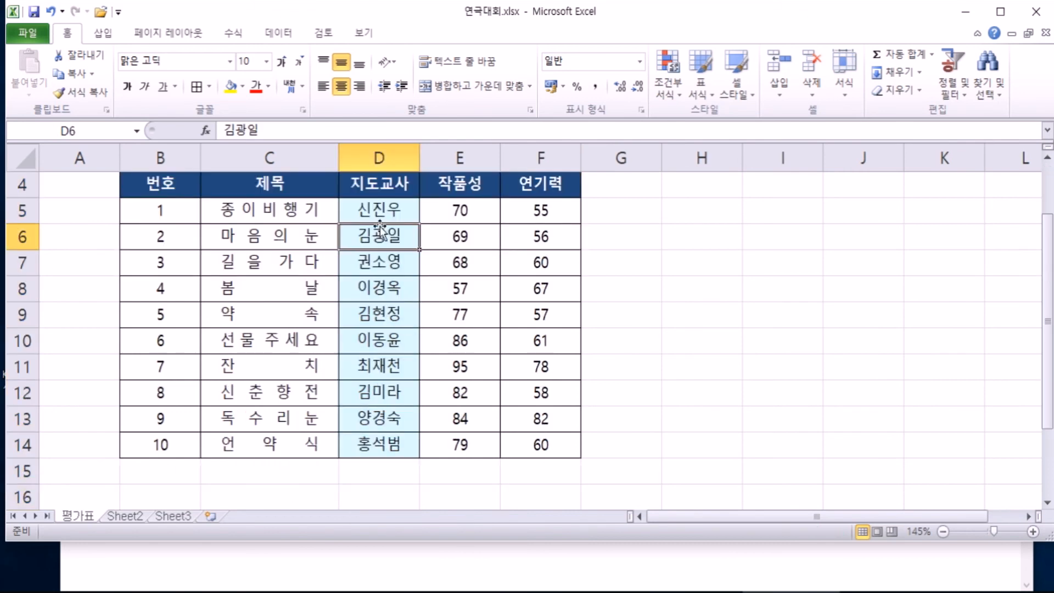
scroll(381, 217, up, 1)
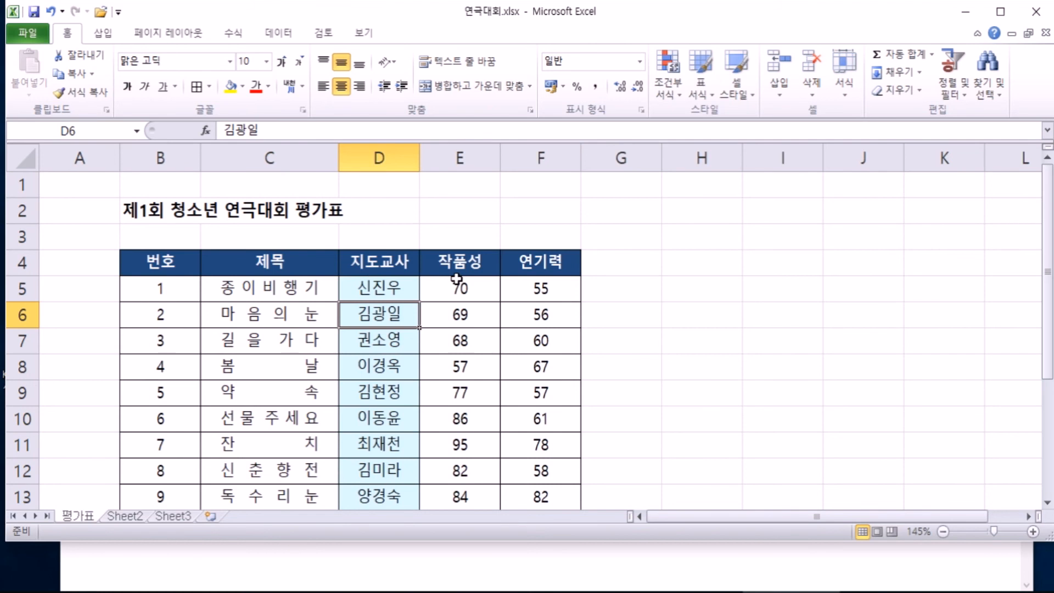
Try inserting blank cells at D4:D14 with 셀을 오른쪽으로 밀기, and undo the insertion
scroll(456, 279, down, 1)
drag(377, 178, 403, 442)
scroll(516, 404, up, 1)
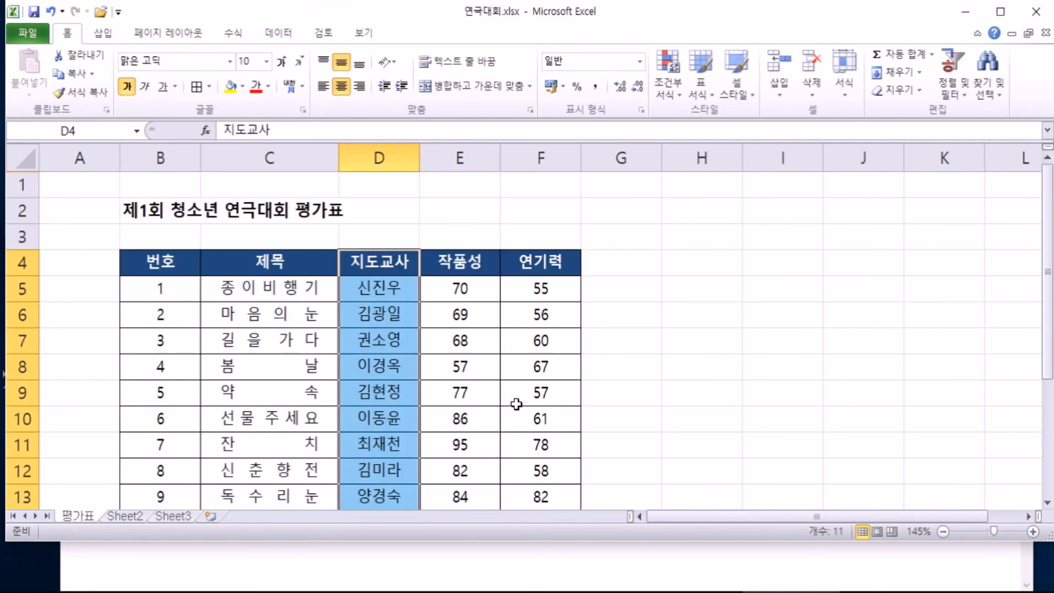
right_click(384, 268)
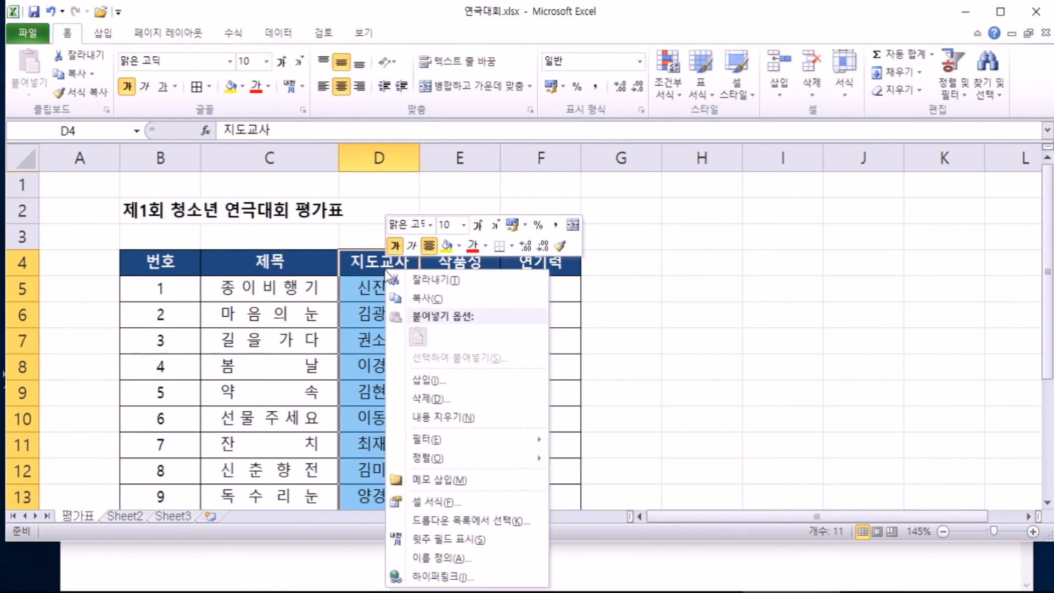
click(437, 384)
drag(414, 315, 716, 206)
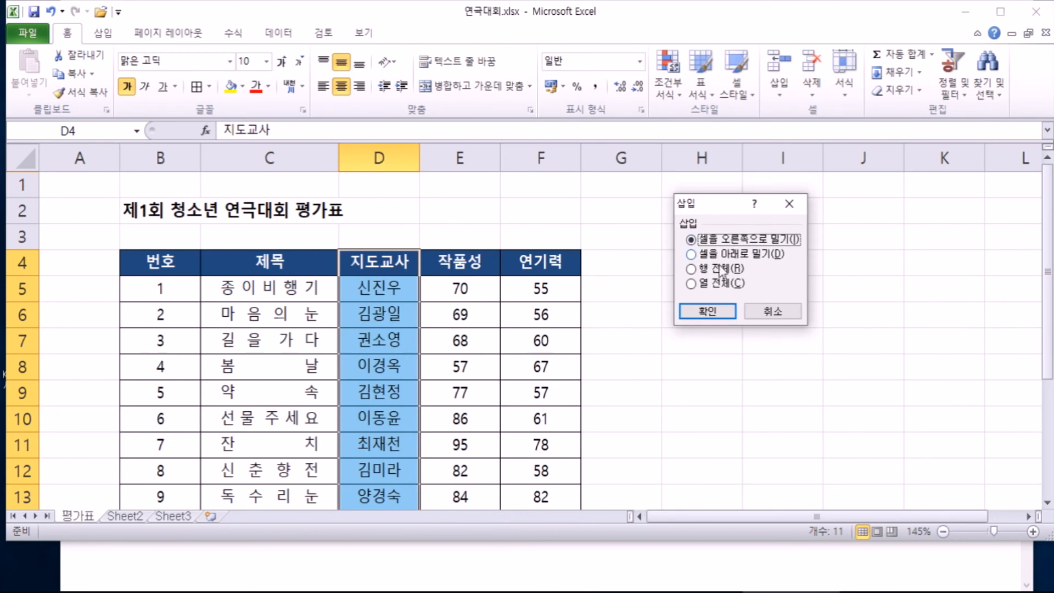
click(709, 308)
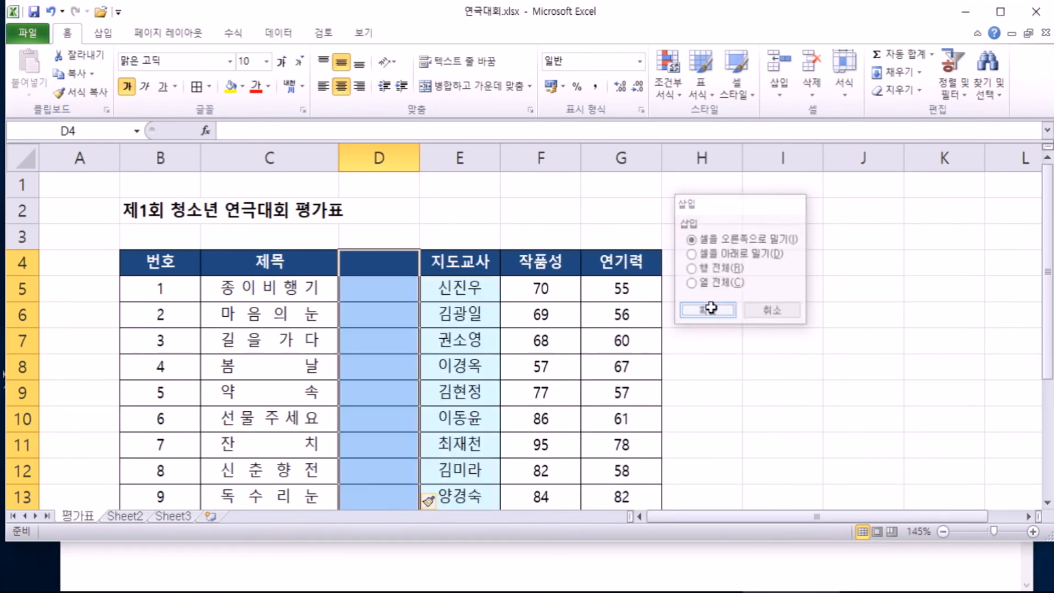
click(403, 261)
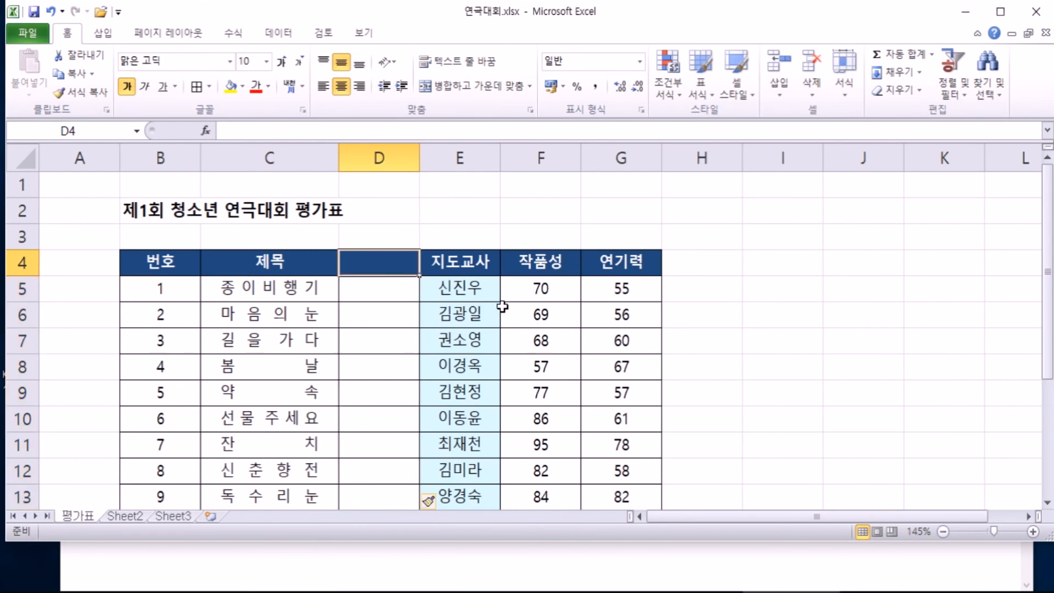
key(ctrl+z)
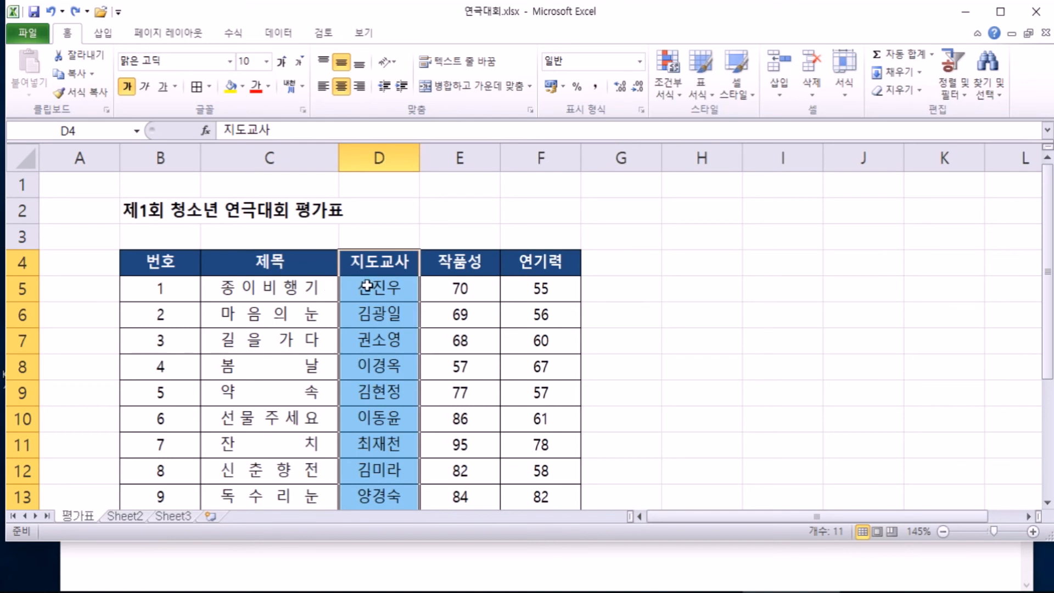
Try inserting an entire blank column before the 지도교사 column D, and undo the insertion
click(385, 274)
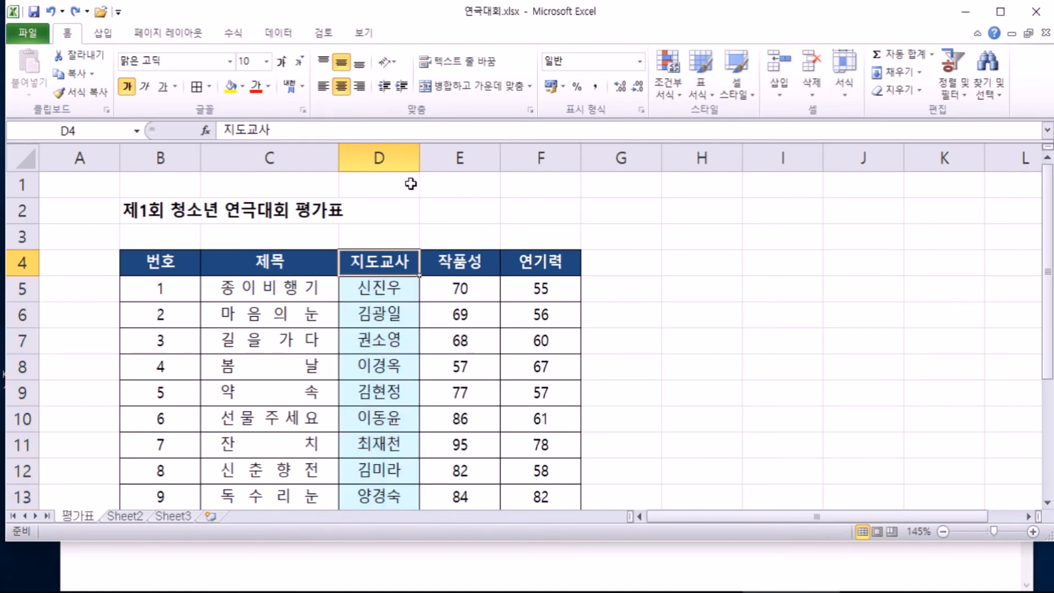
click(376, 156)
right_click(362, 157)
click(406, 267)
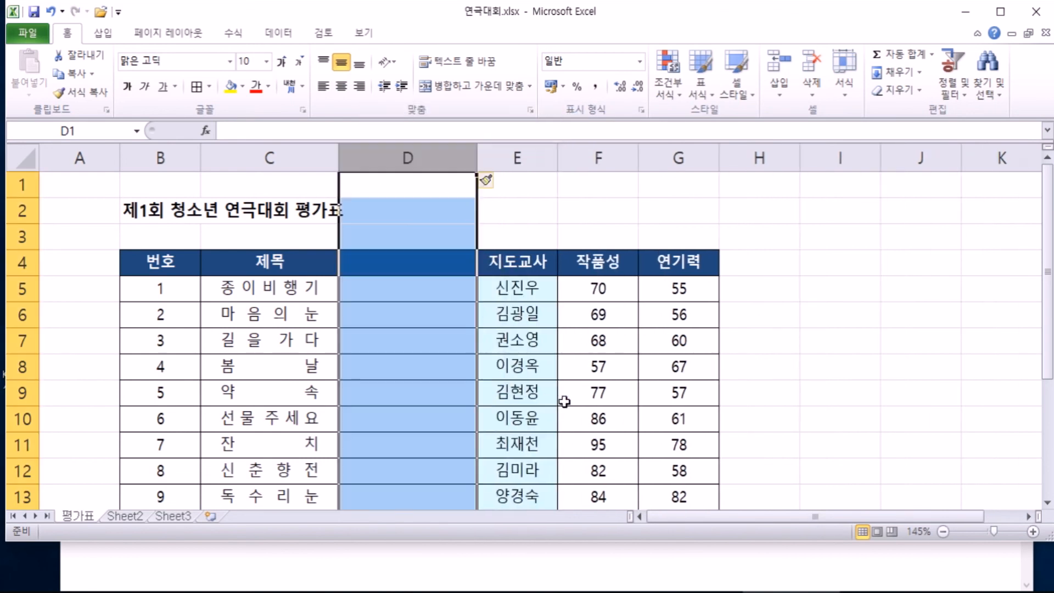
click(594, 398)
scroll(396, 399, down, 2)
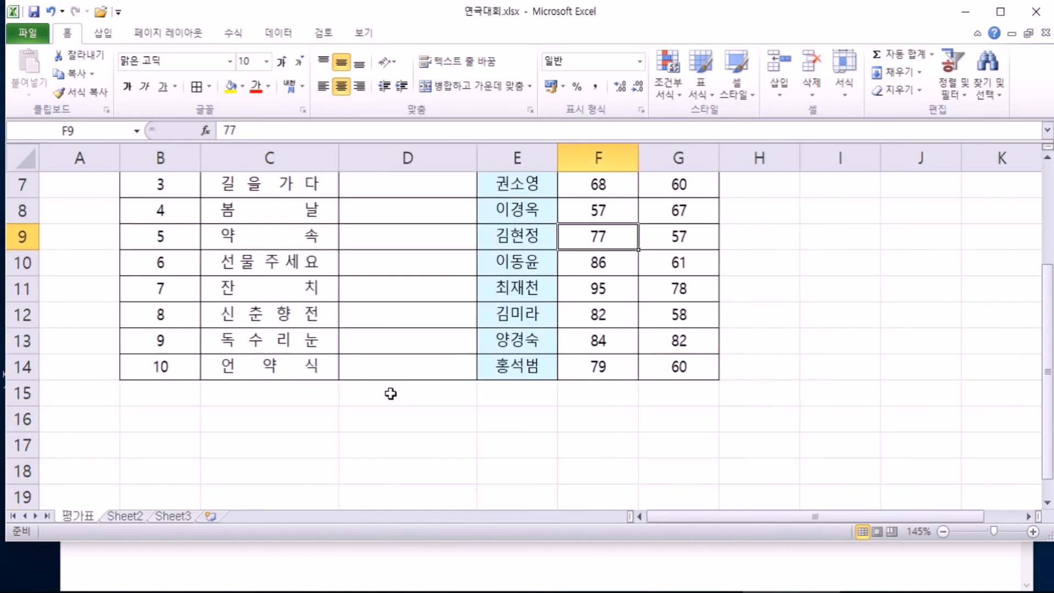
scroll(391, 394, up, 1)
key(ctrl+z)
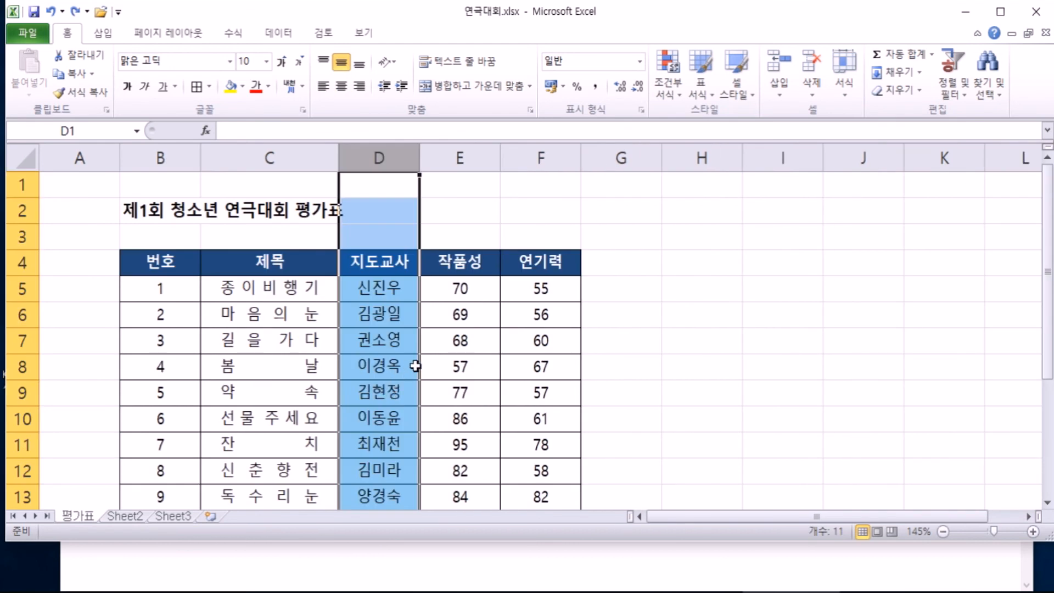
Try inserting blank cells at D4:D14 with 셀을 아래로 밀기, and undo the insertion
scroll(415, 364, down, 1)
drag(379, 184, 378, 441)
scroll(396, 385, up, 1)
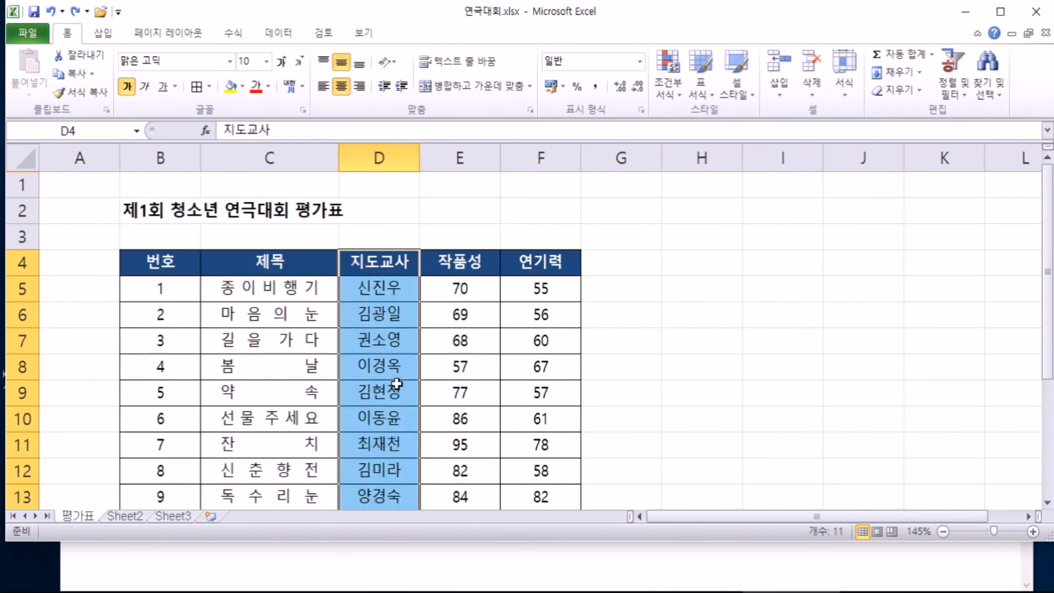
right_click(382, 259)
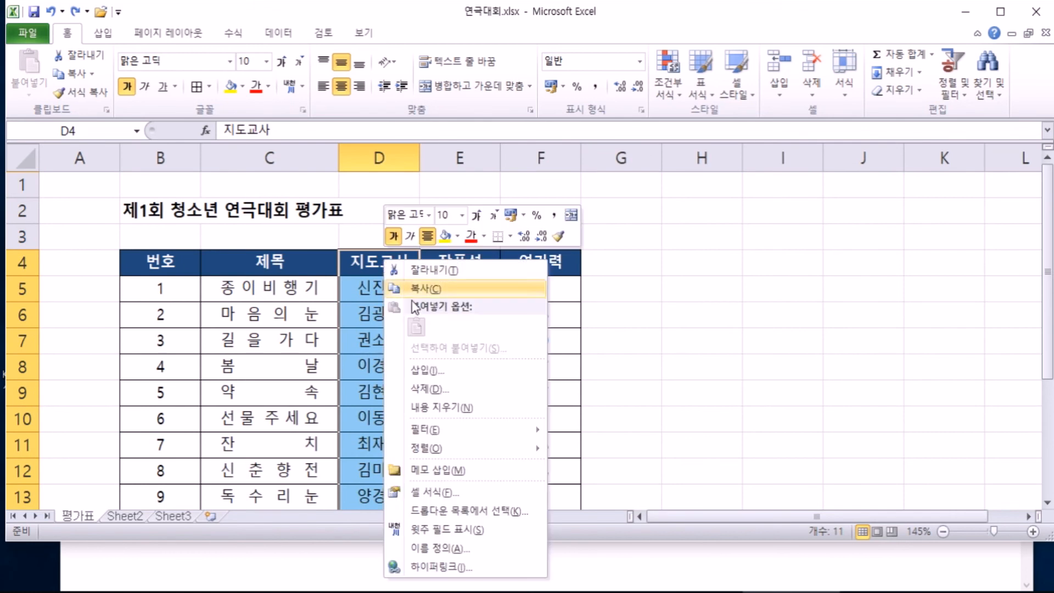
click(432, 374)
drag(411, 305, 732, 221)
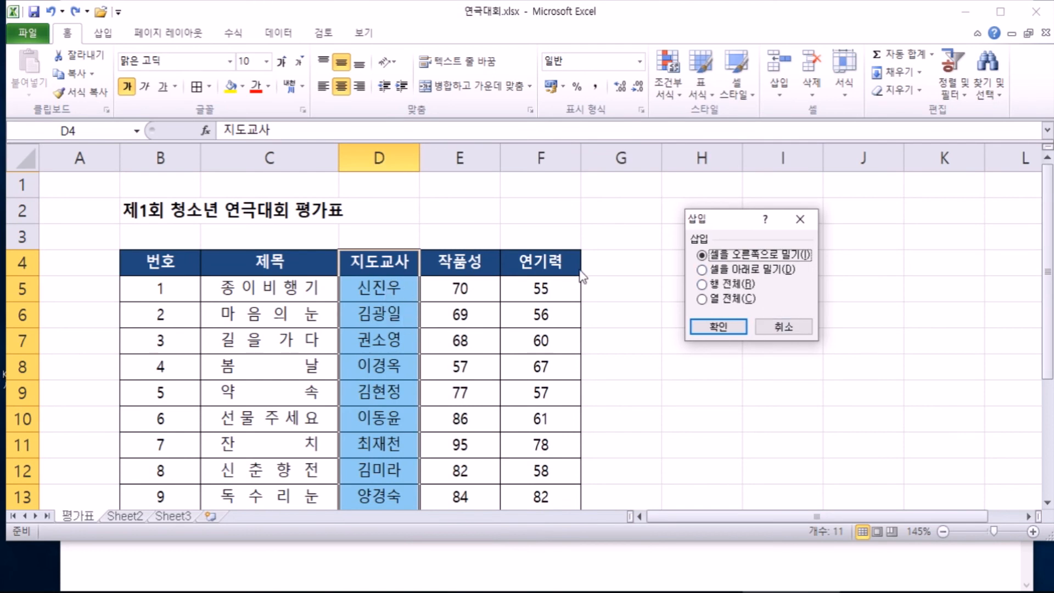
click(720, 270)
click(717, 327)
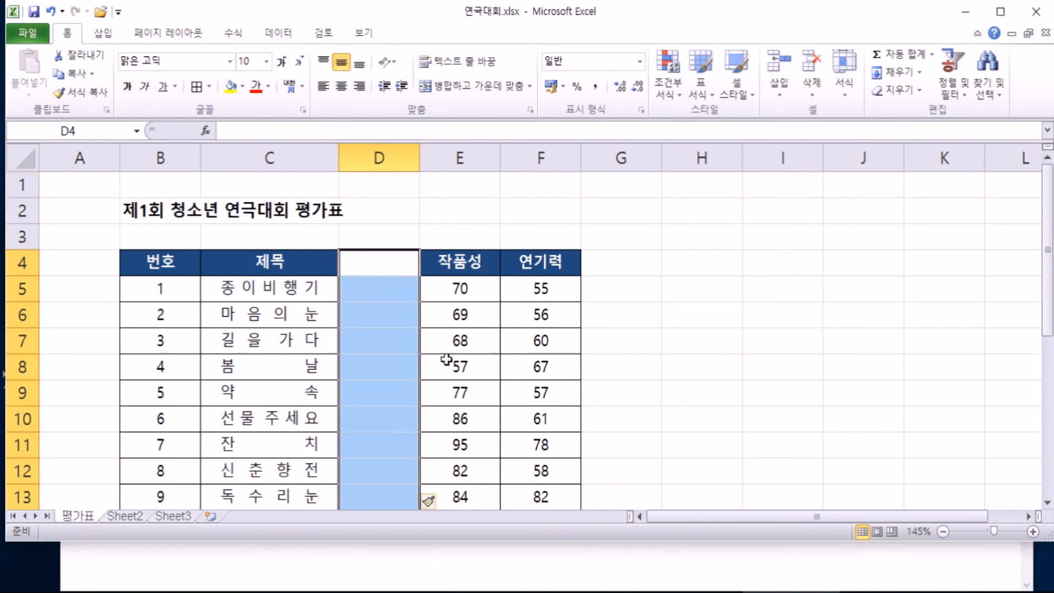
scroll(437, 364, down, 5)
scroll(438, 365, up, 5)
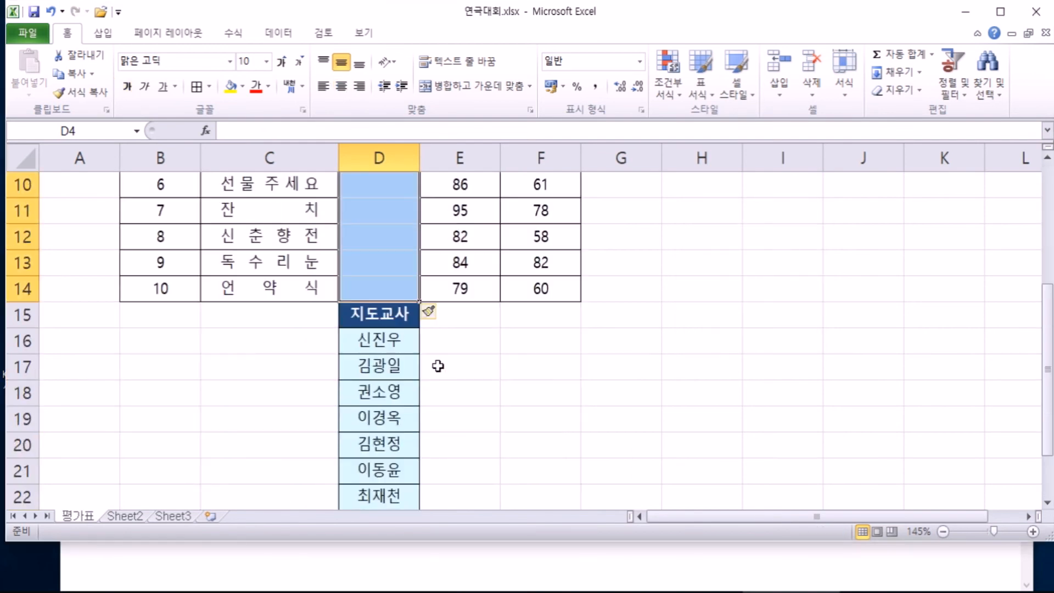
key(ctrl+z)
Insert blank cells at D4:D14, shifting the existing 지도교사 cells to the right
right_click(400, 269)
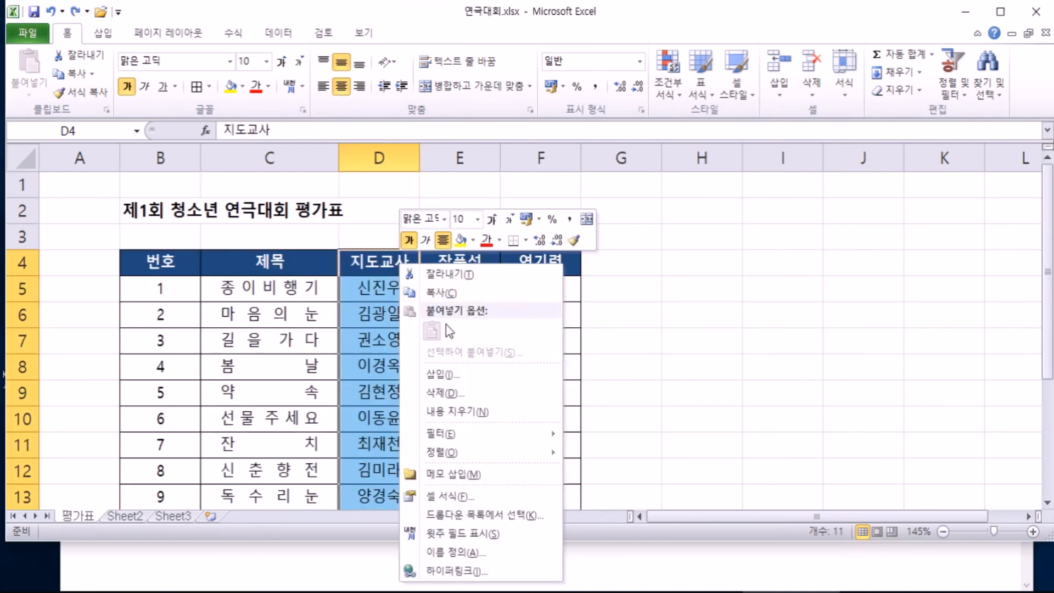
click(439, 304)
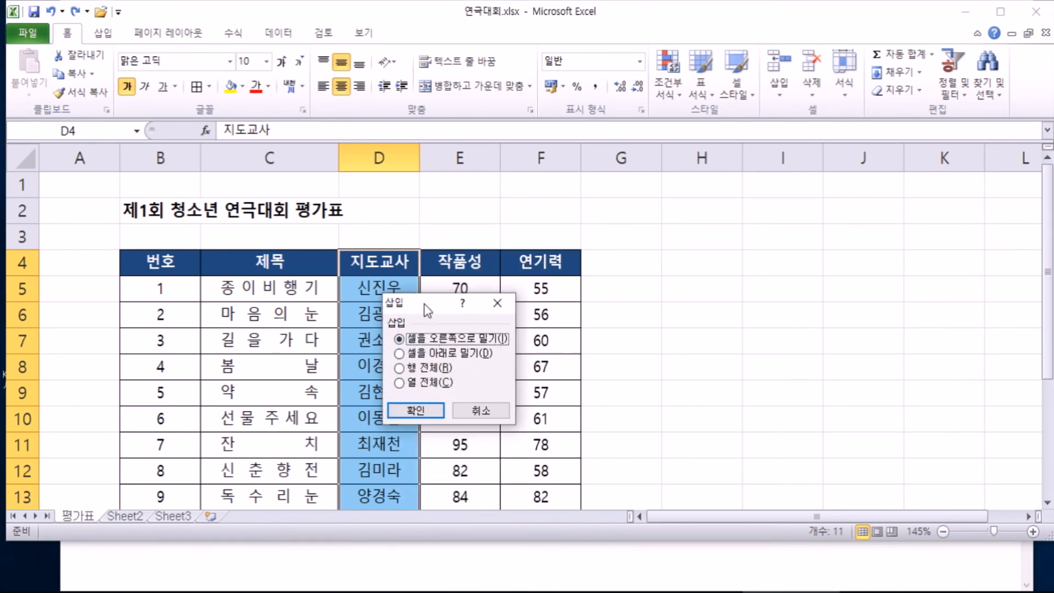
click(424, 409)
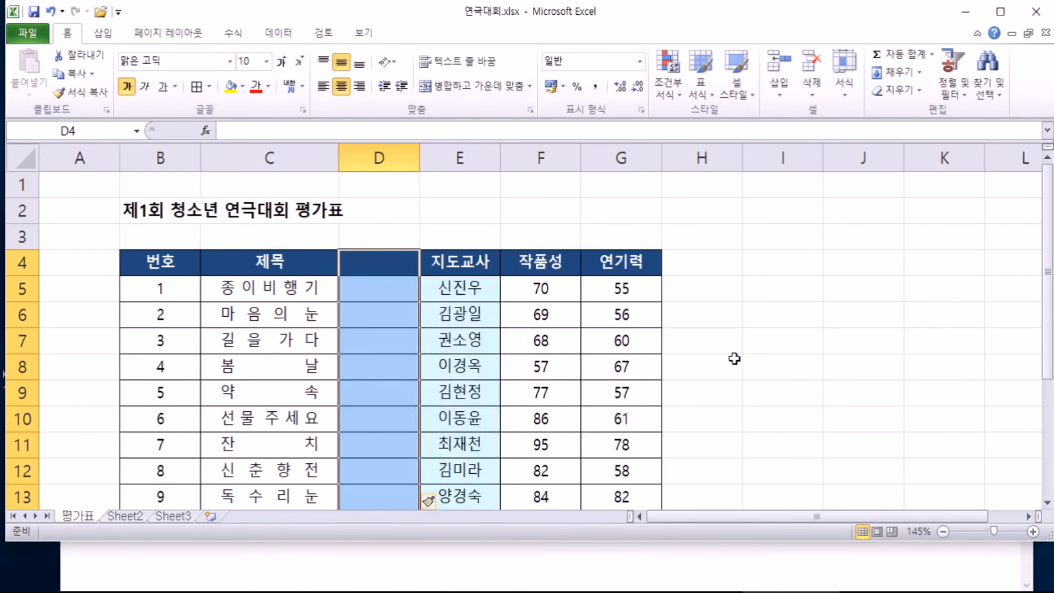
Enter the column header 지역 in D4, replacing the text mistyped in English input mode
click(379, 263)
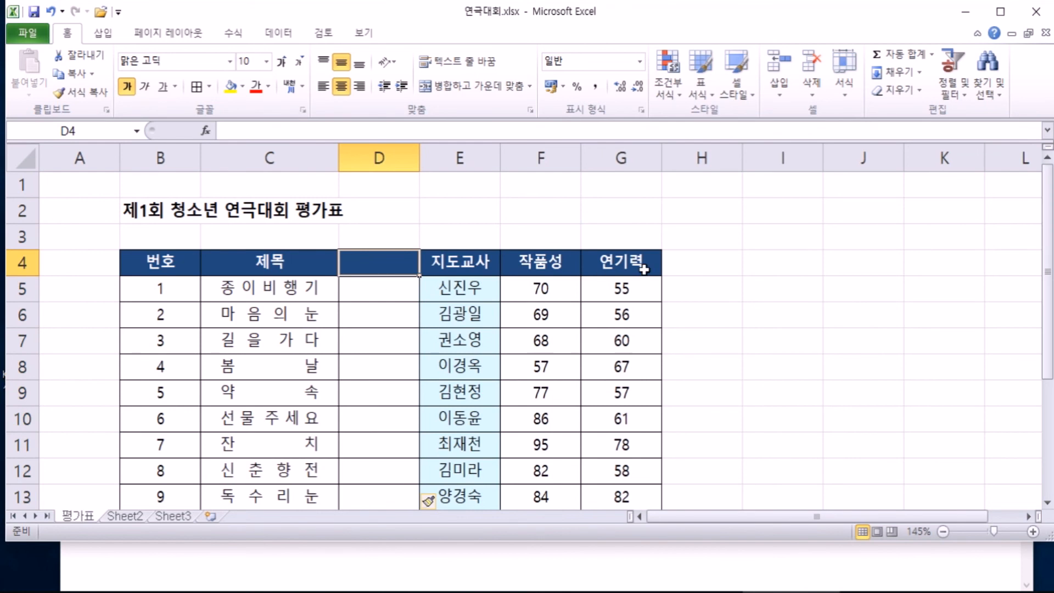
text(WLDUR)
key(Return)
key(Up)
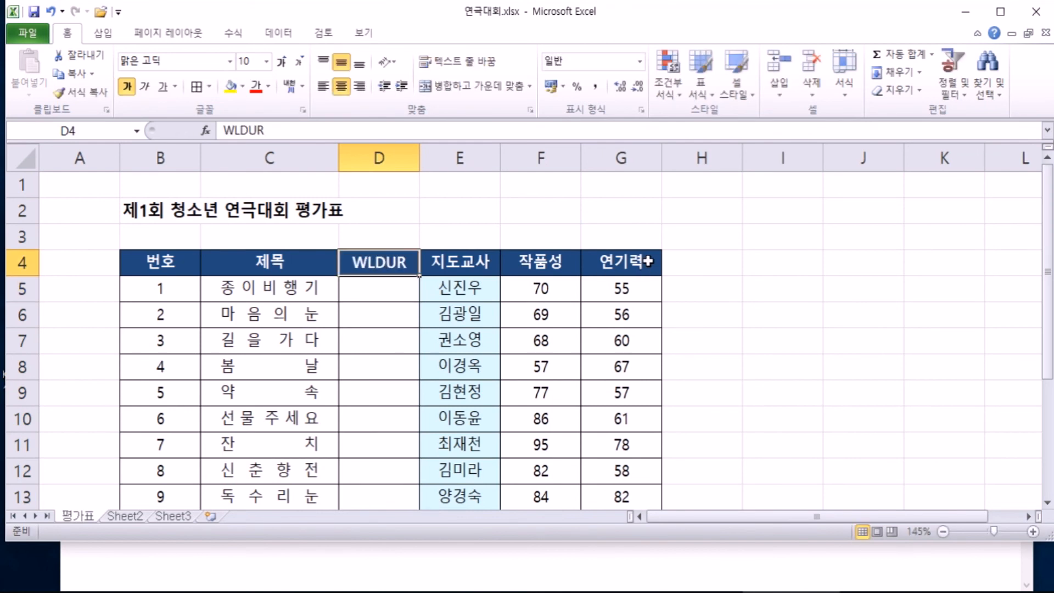
text(지역)
key(Return)
Enter 서울, 부산, 서울 and 인천 in cells D5 to D8 of the 지역 column
text(서울)
key(Return)
text(부산)
key(Return)
text(서울)
key(Return)
text(인천)
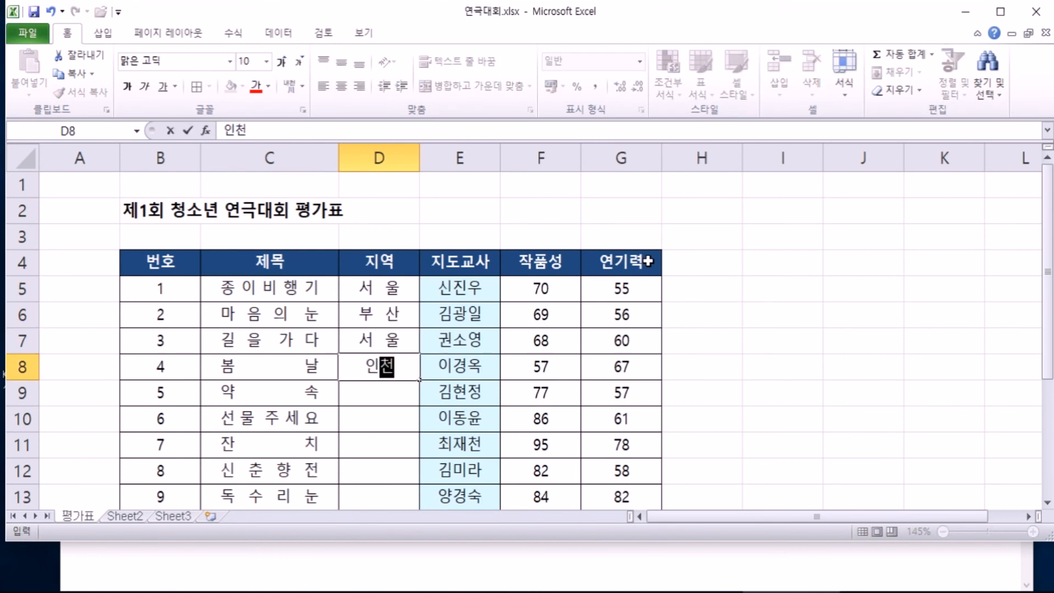
key(Return)
Enter 대구, 광주, 제주, 서울, 안양 and 춘천 in cells D9 to D14 of the 지역 column
text(대구)
key(Return)
text(고광주)
key(Return)
text(제주)
key(Return)
text(서우ㄹ)
key(Return)
text(안양)
key(Return)
text(춘천)
key(Return)
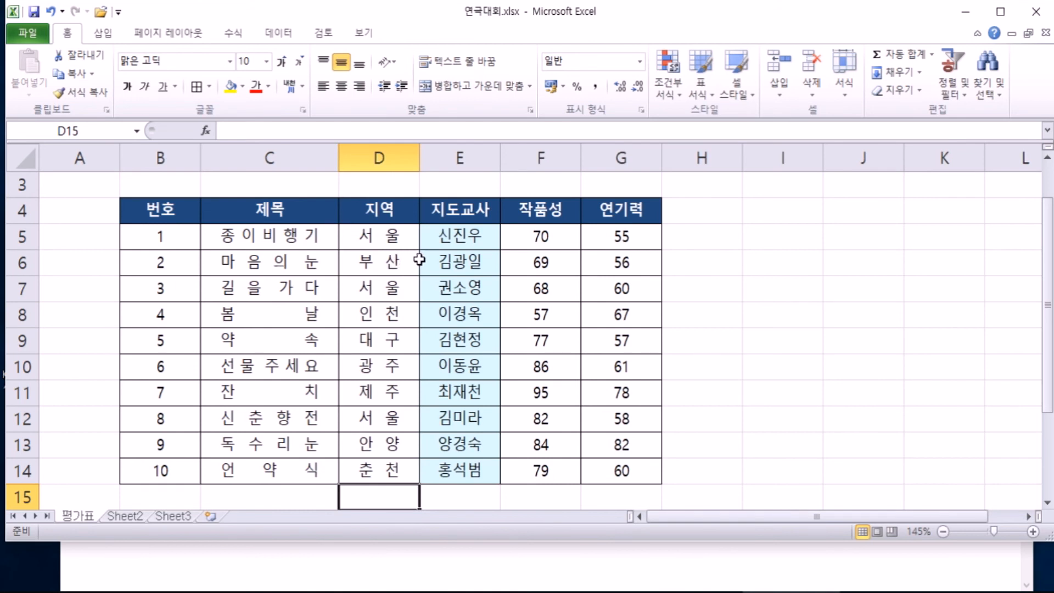
scroll(420, 259, up, 1)
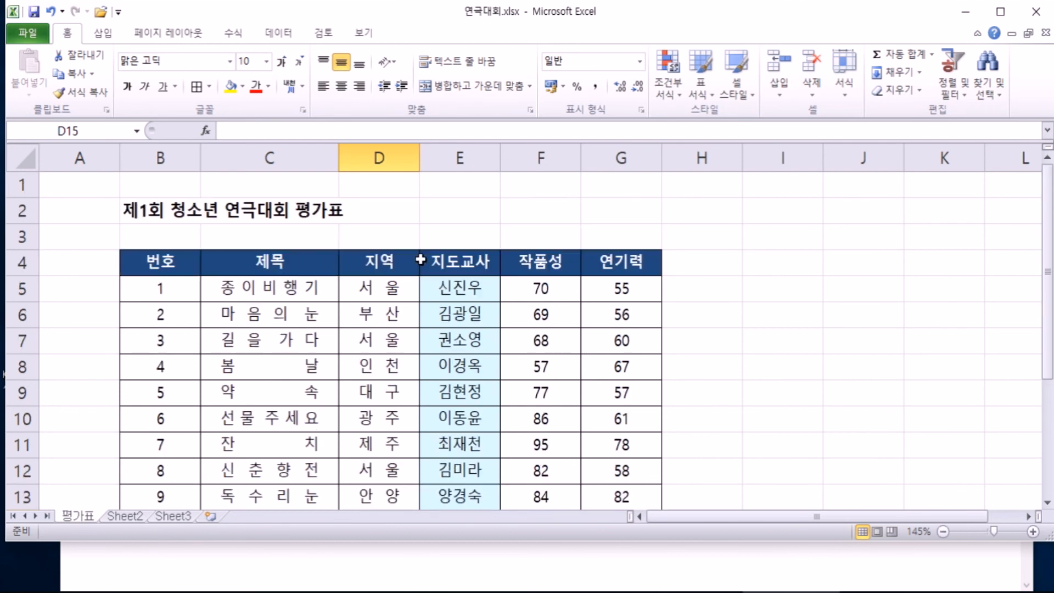
scroll(421, 259, down, 1)
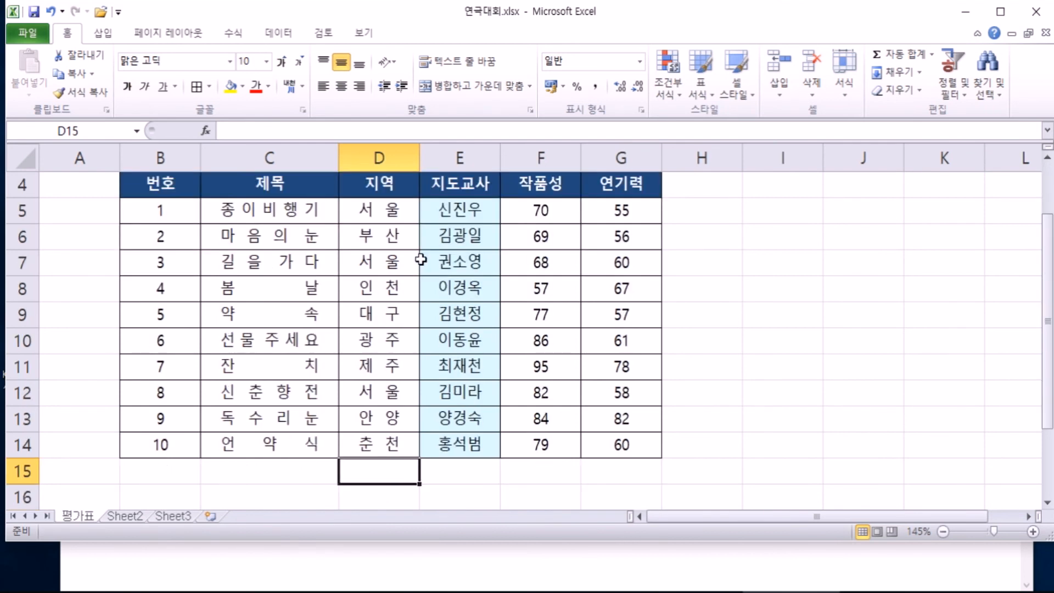
scroll(420, 259, up, 1)
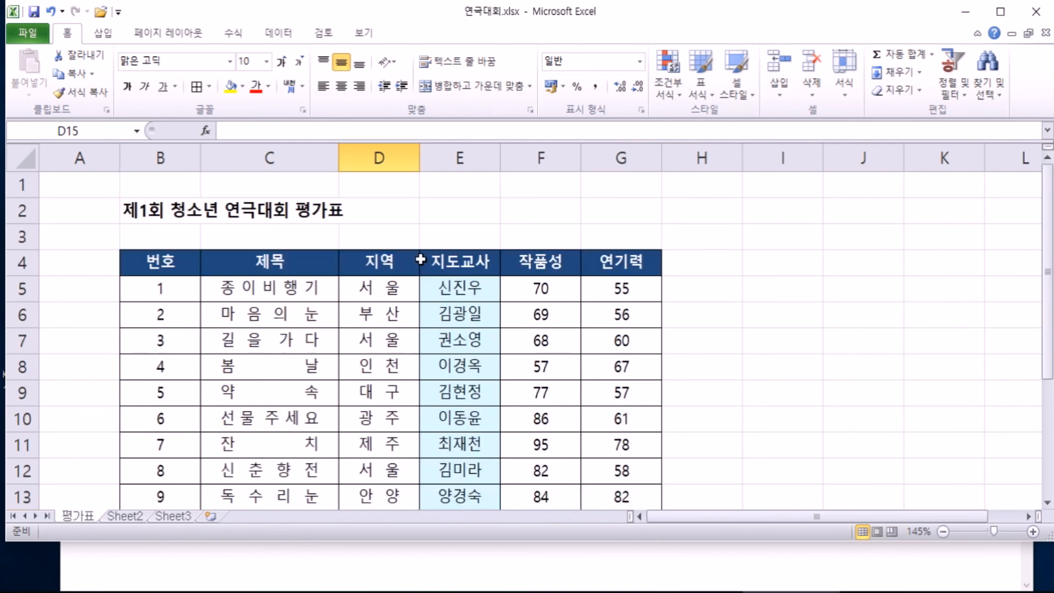
click(457, 155)
click(391, 267)
scroll(417, 309, down, 1)
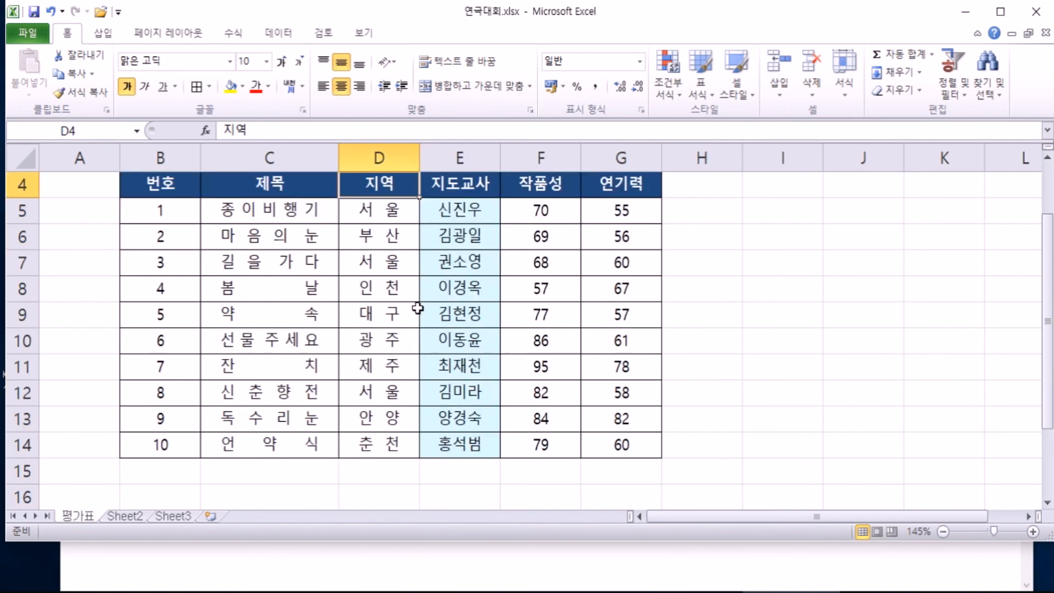
drag(460, 211, 463, 442)
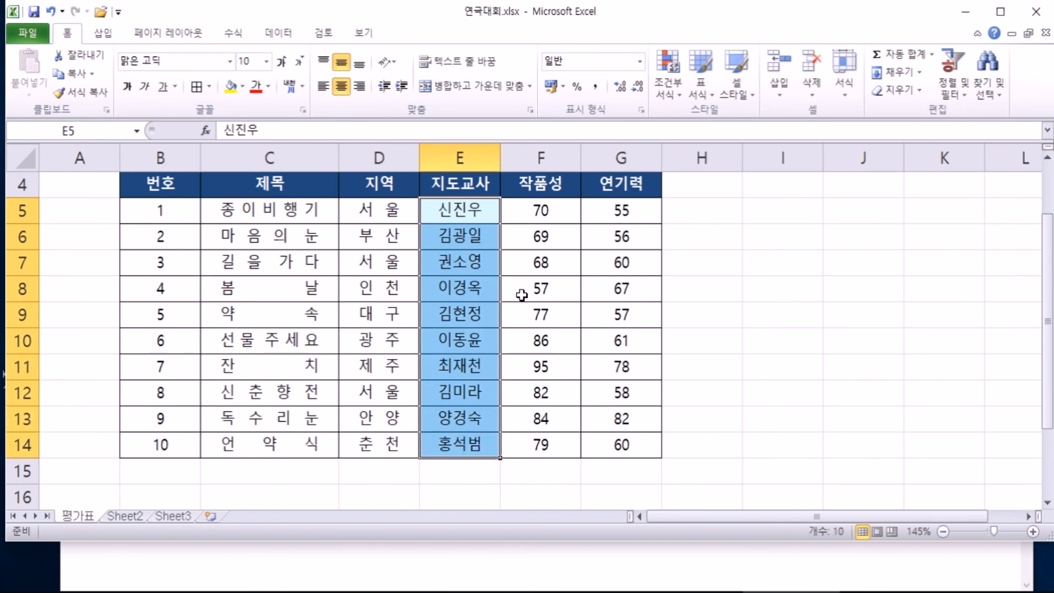
Try inserting an entire blank column before the 지도교사 column E, and undo the insertion
right_click(460, 151)
click(505, 266)
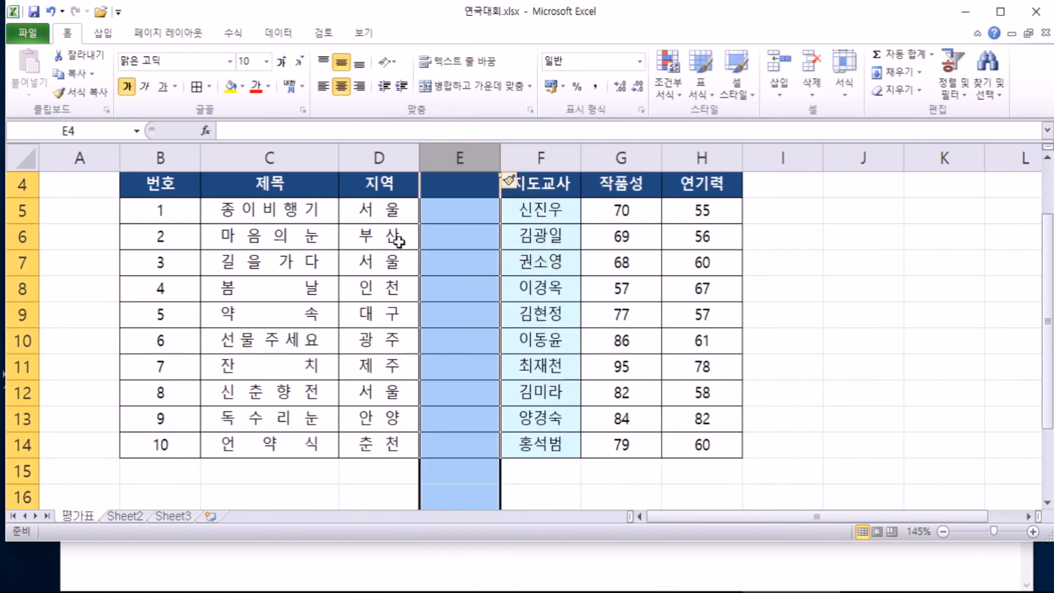
click(542, 227)
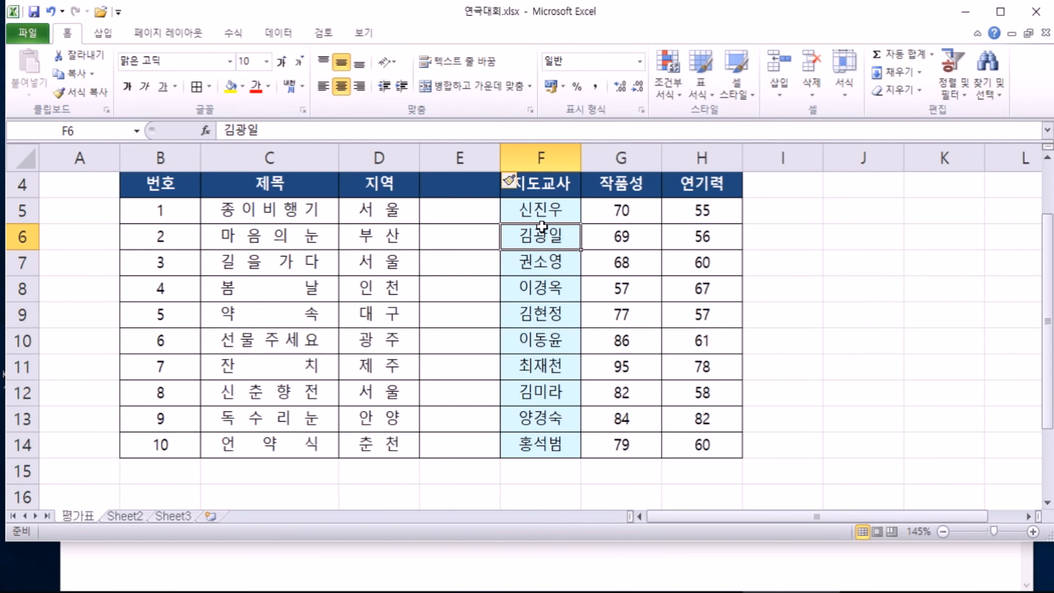
click(391, 146)
click(449, 184)
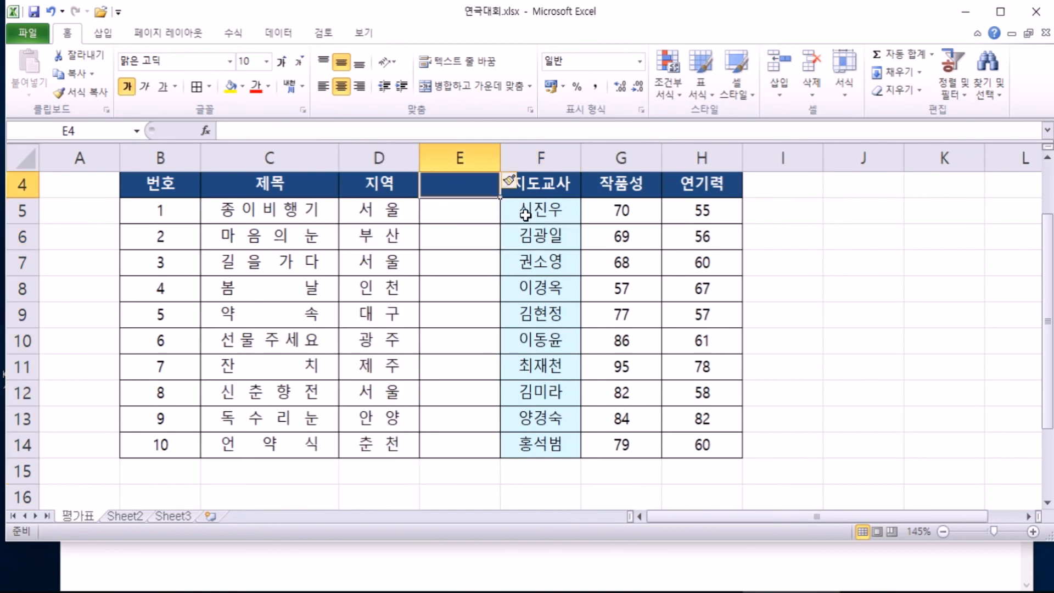
key(ctrl+z)
Try inserting an entire blank column before the 작품성 column F, and undo the insertion
click(545, 156)
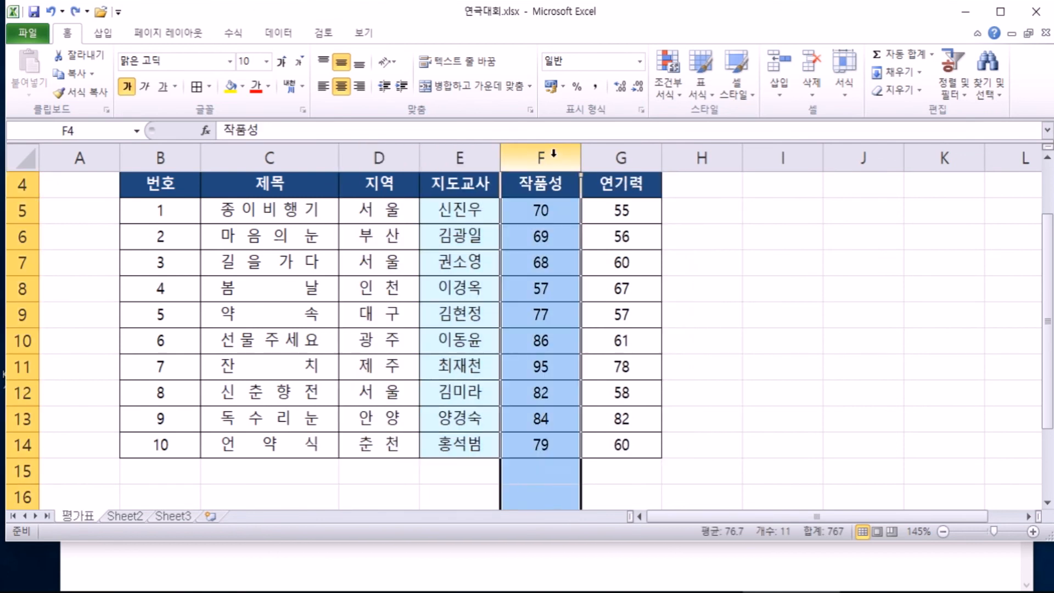
right_click(554, 158)
click(596, 268)
click(551, 291)
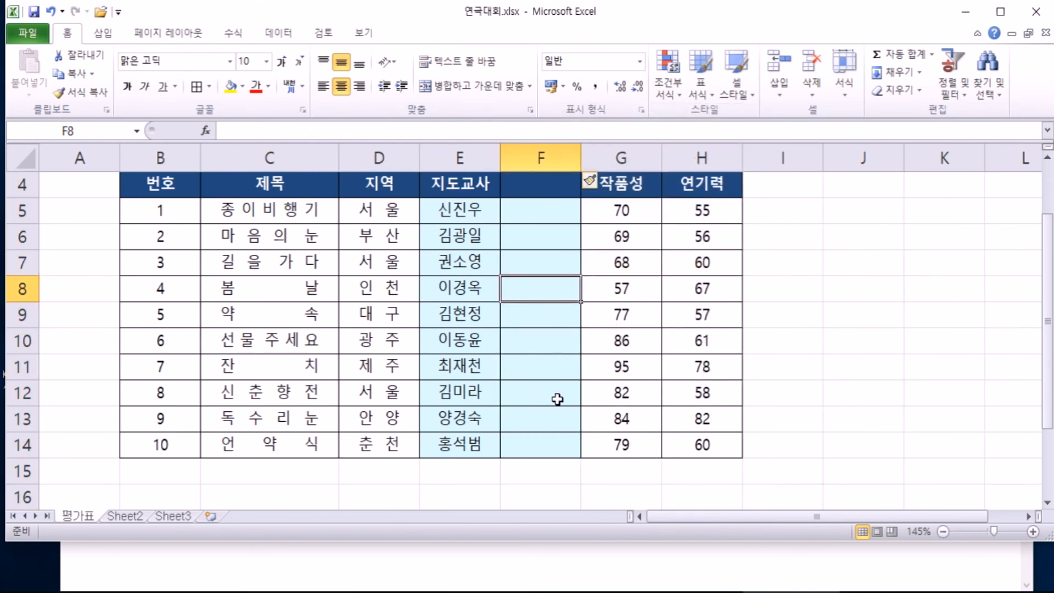
key(ctrl+z)
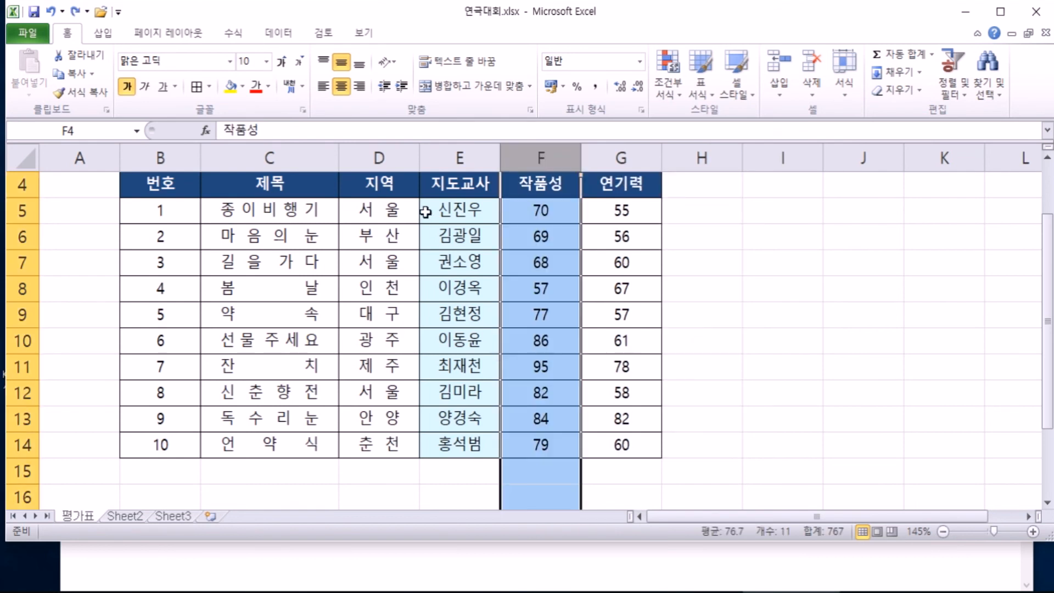
click(364, 183)
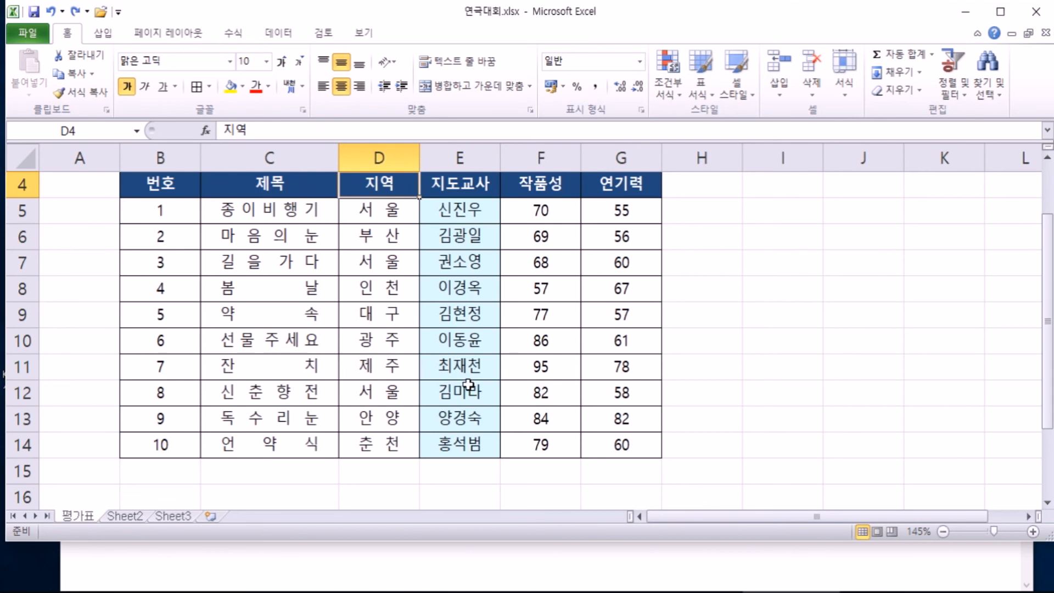
scroll(450, 341, up, 1)
scroll(442, 368, down, 1)
click(390, 217)
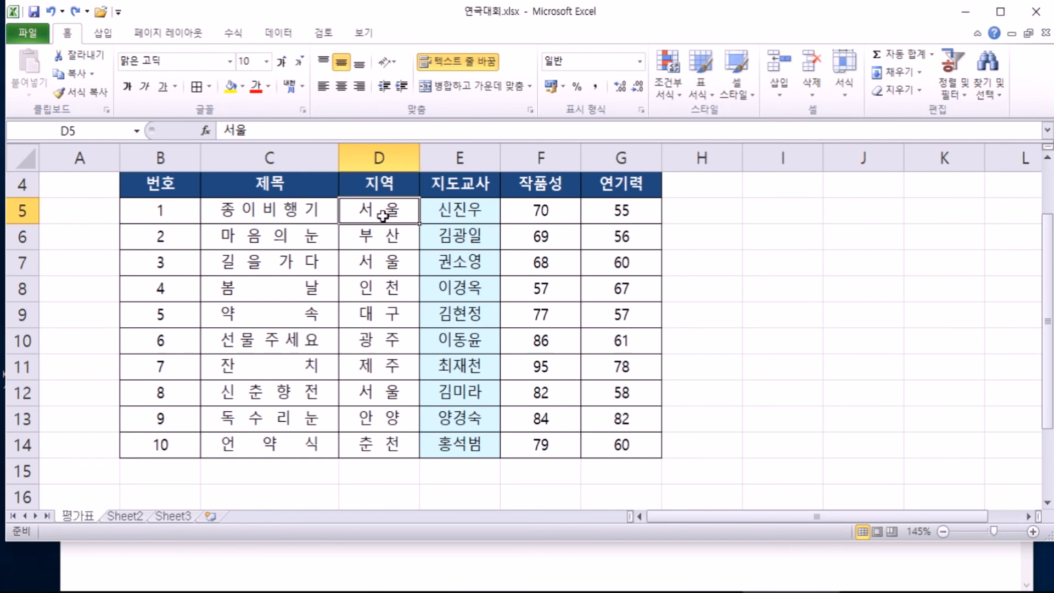
Try copying the 지도교사 cells E5:E14 over the 지역 cells starting at D5, and undo the paste
drag(450, 208, 451, 436)
key(ctrl+c)
click(387, 213)
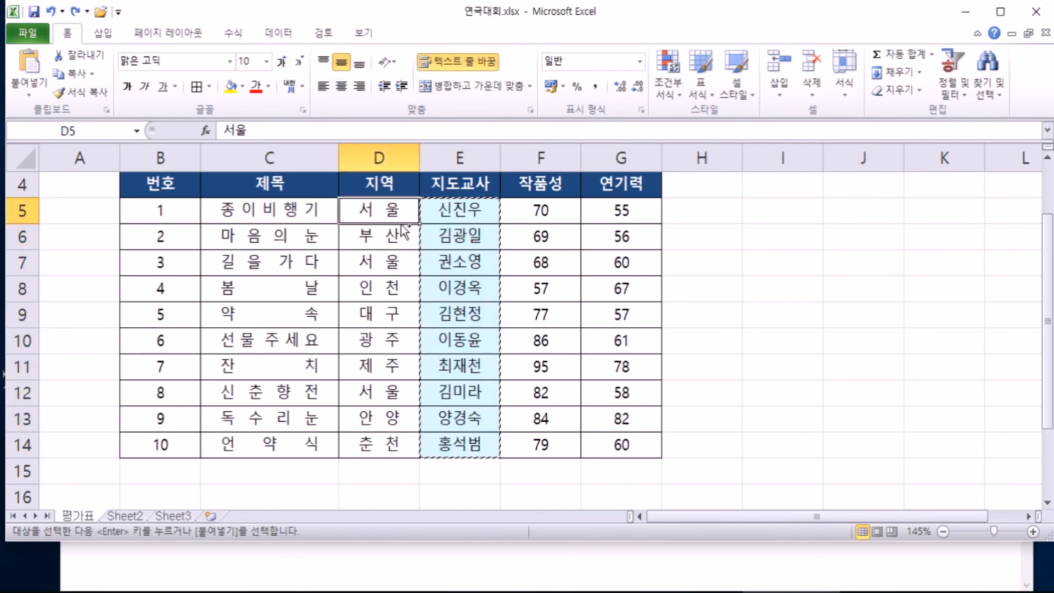
key(ctrl+v)
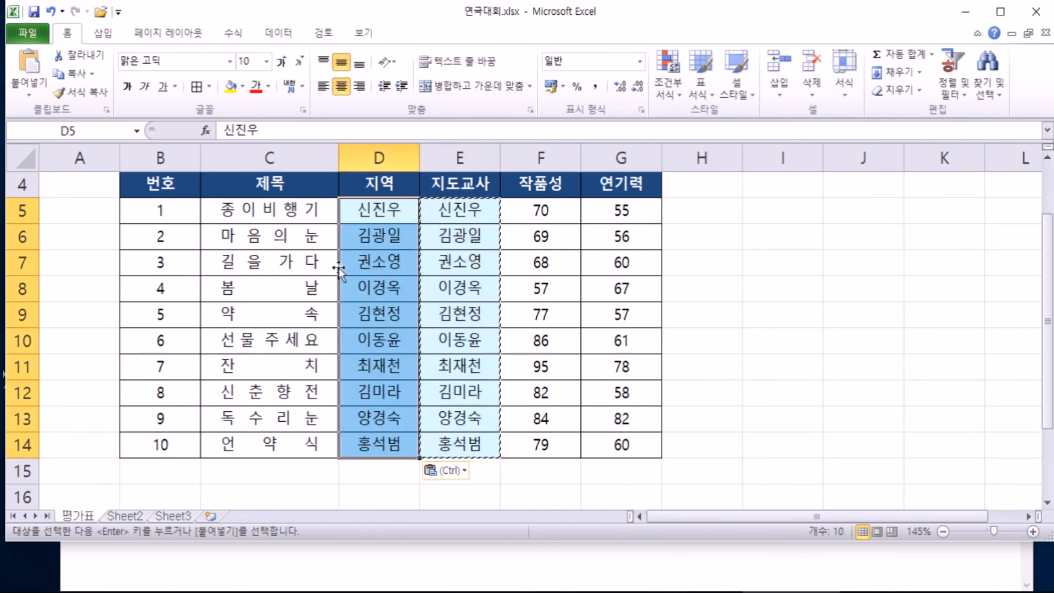
key(ctrl+z)
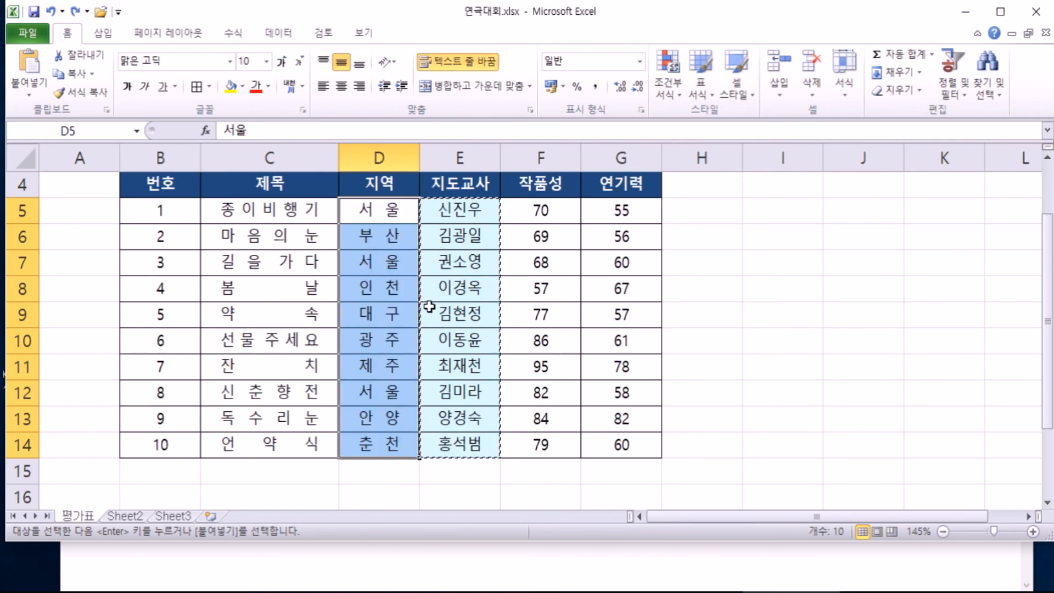
click(394, 211)
key(ctrl+v)
key(Escape)
click(381, 211)
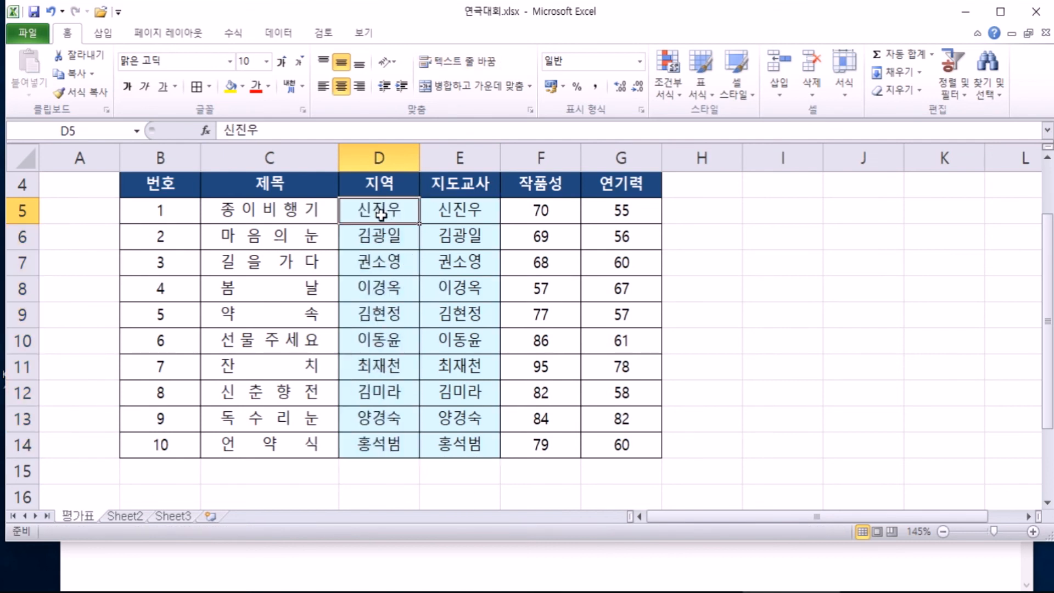
key(ctrl+z)
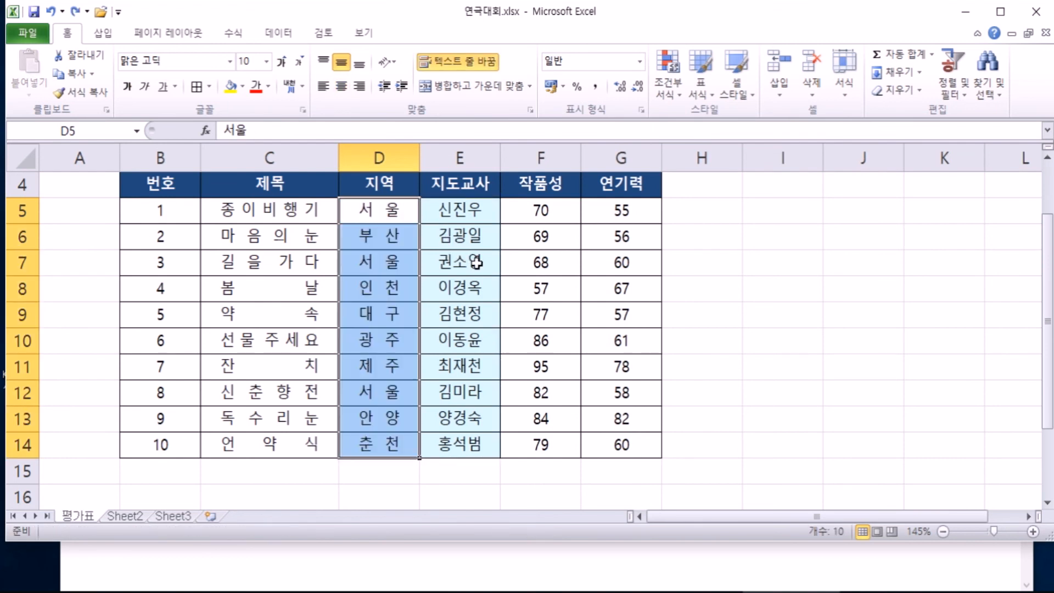
drag(463, 209, 457, 440)
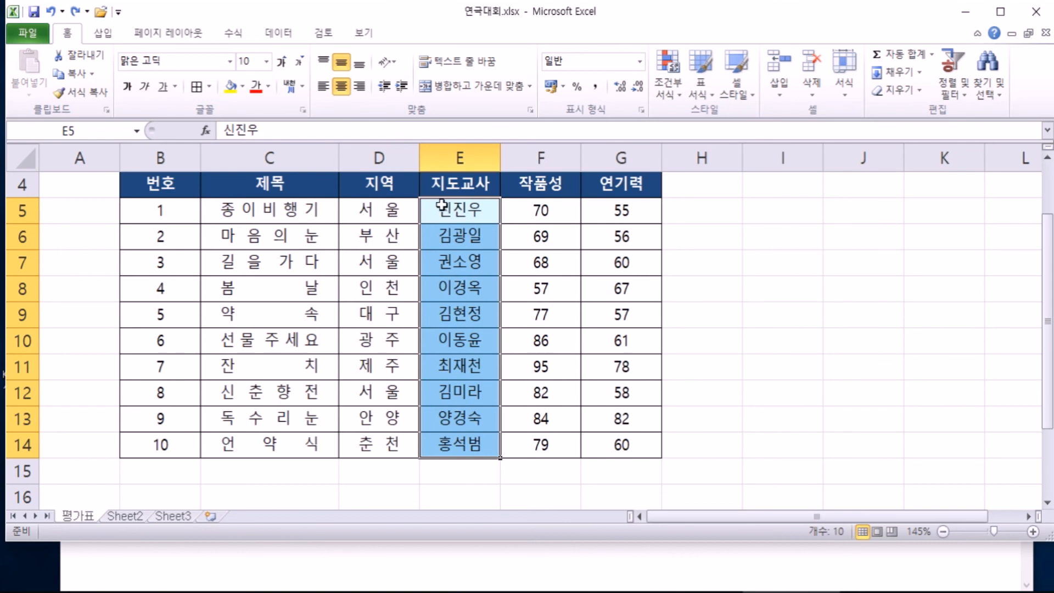
double_click(383, 213)
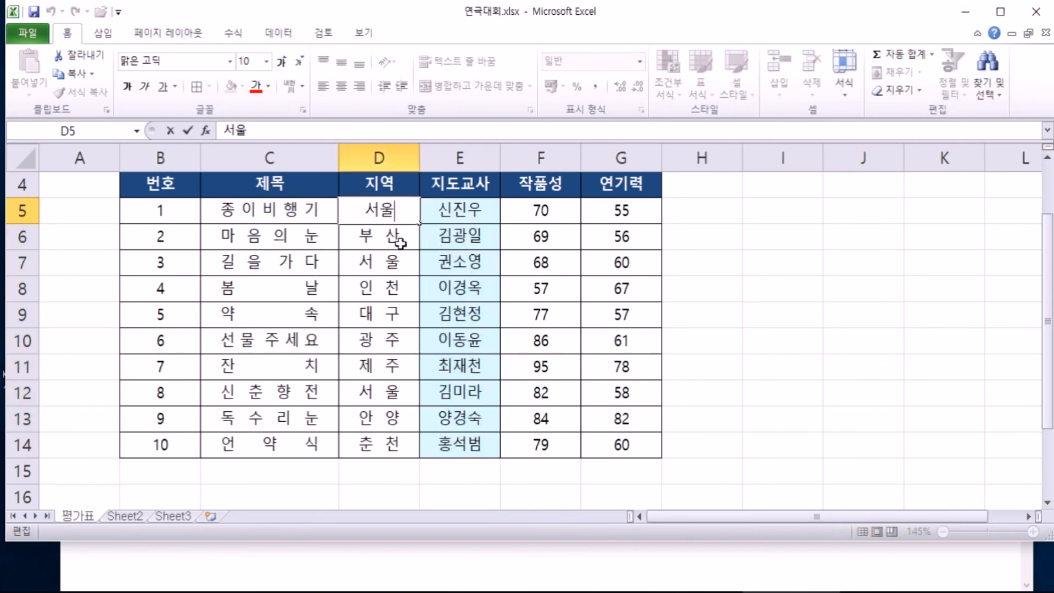
key(Escape)
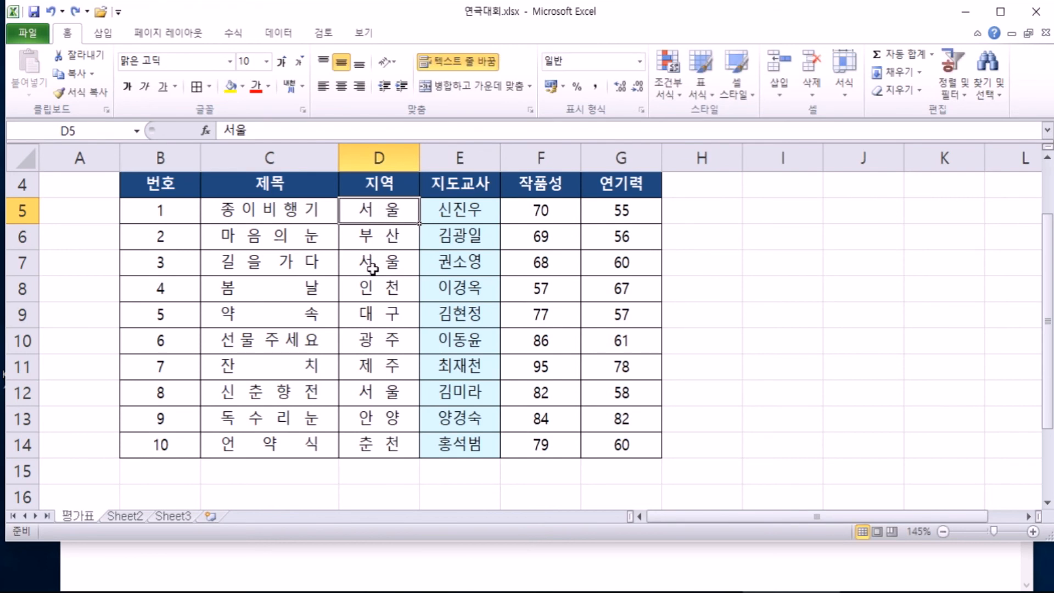
click(457, 211)
key(F2)
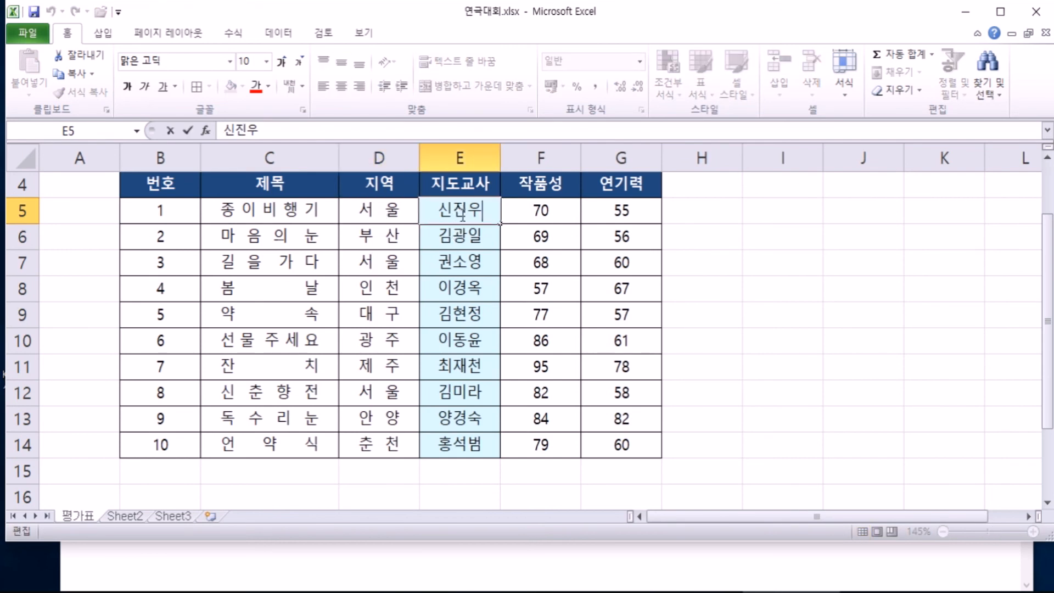
key(Escape)
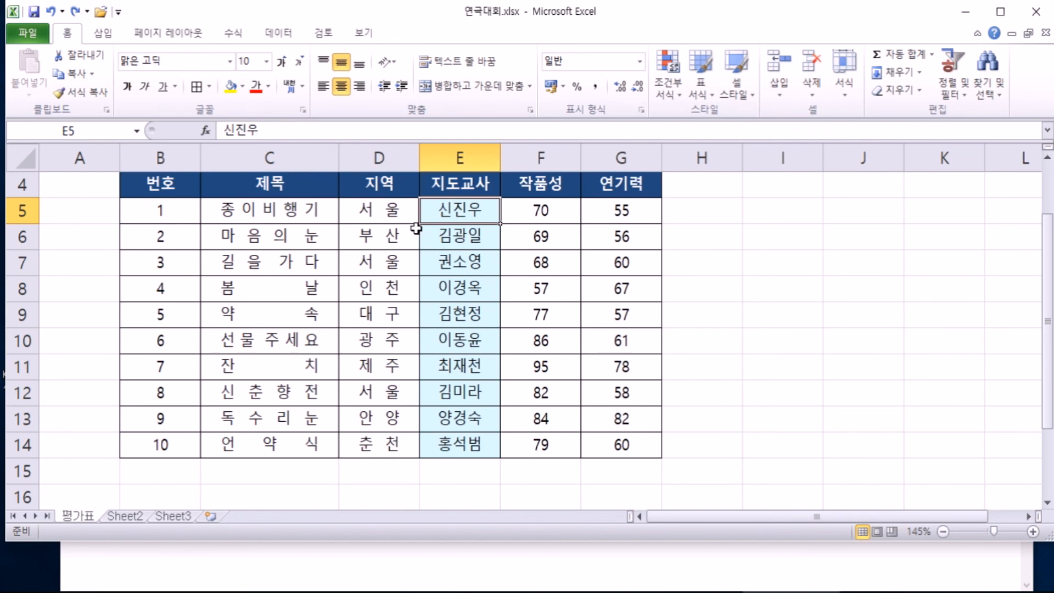
Try copying only the formatting of the 지도교사 cells E5:E14 to the 지역 cells D5:D14, and undo it
drag(435, 211, 441, 444)
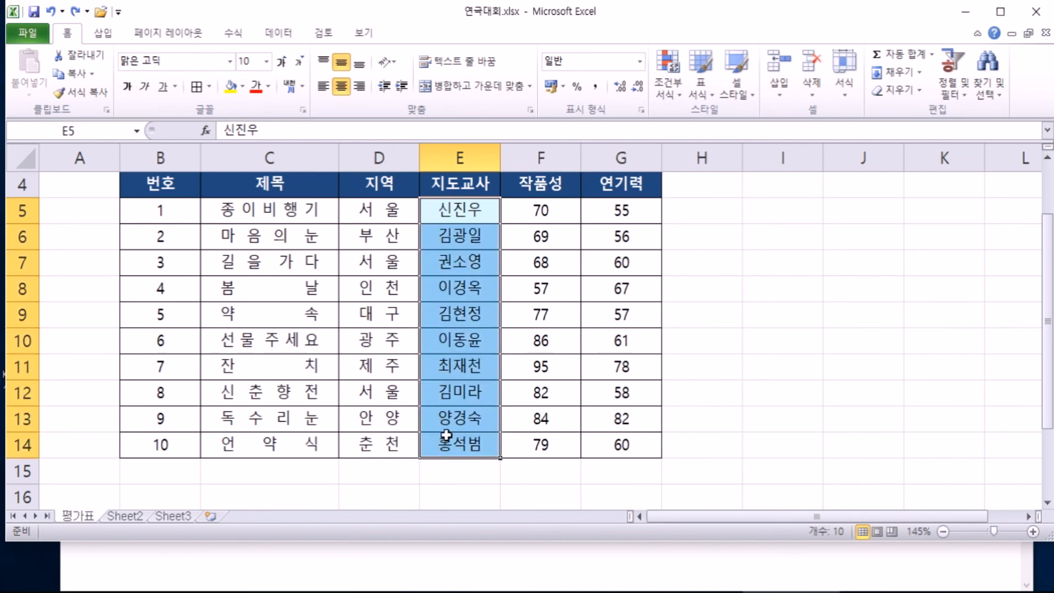
click(88, 93)
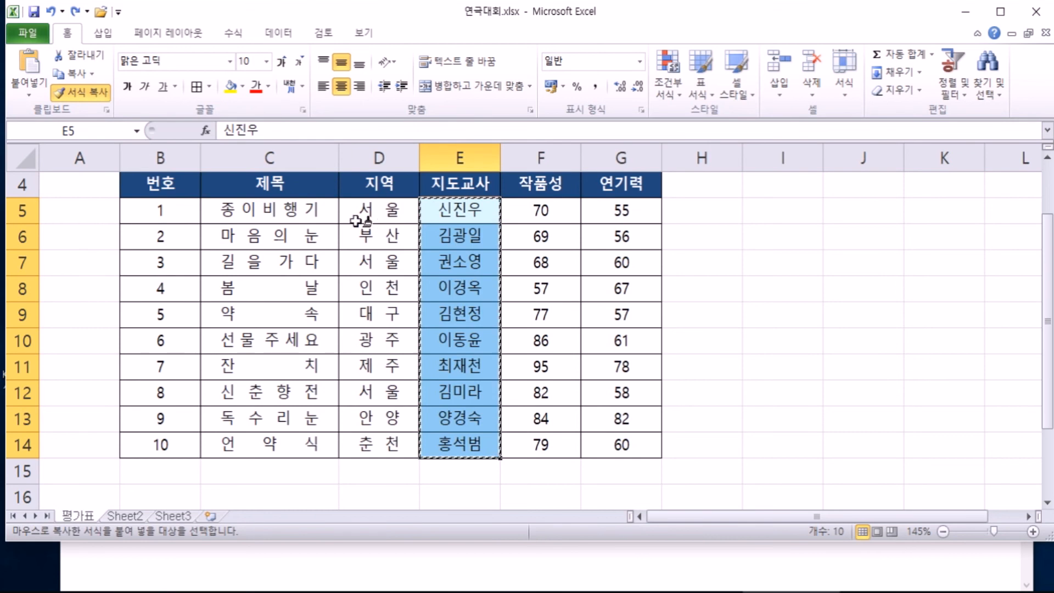
mouse_move(364, 207)
mouse_down()
mouse_move(357, 263)
mouse_move(391, 440)
mouse_up()
click(183, 340)
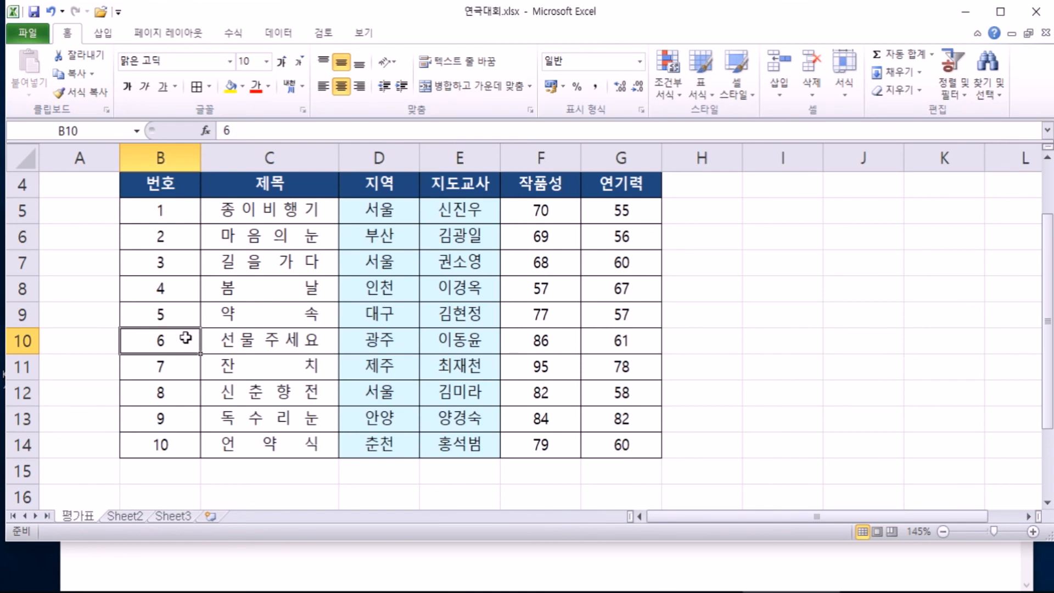
key(ctrl+z)
Apply the cell formatting of 지도교사 E5:E14 to the 지역 cells D5:D14 with Format Painter (서식 복사)
click(444, 212)
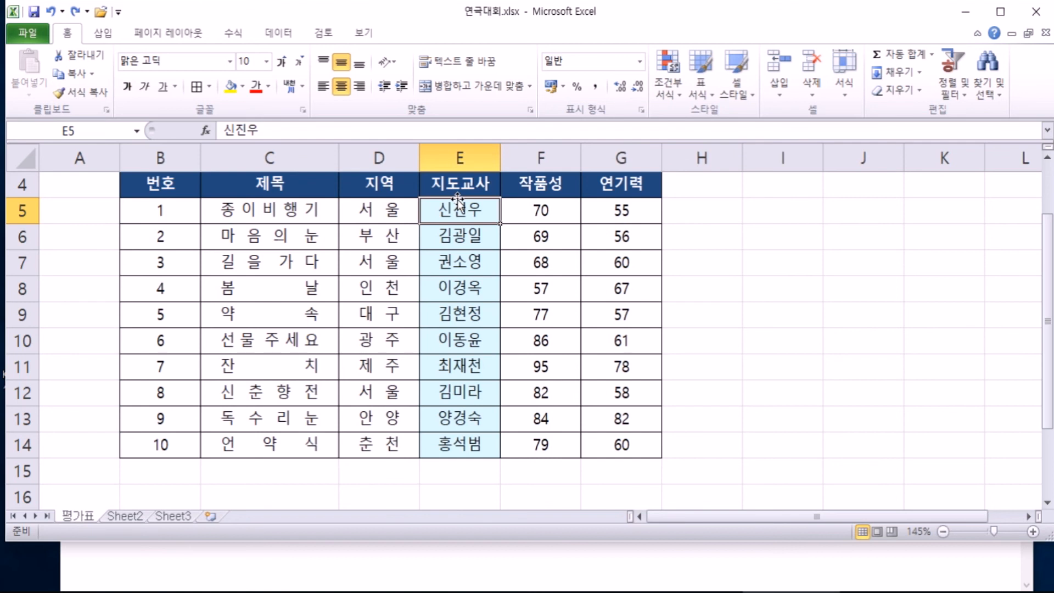
drag(390, 207, 391, 447)
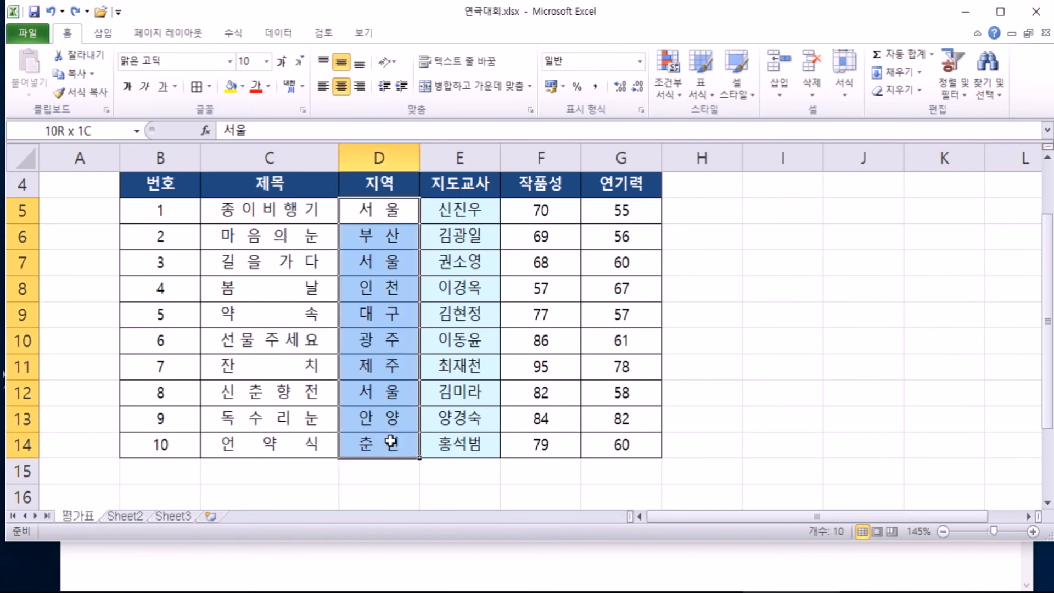
drag(459, 214, 460, 444)
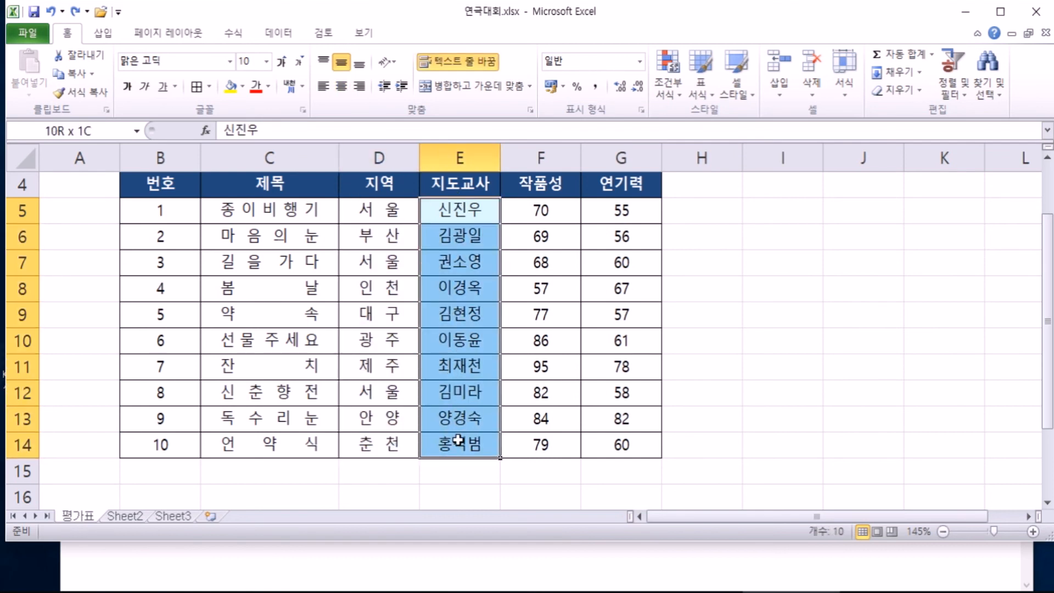
click(98, 92)
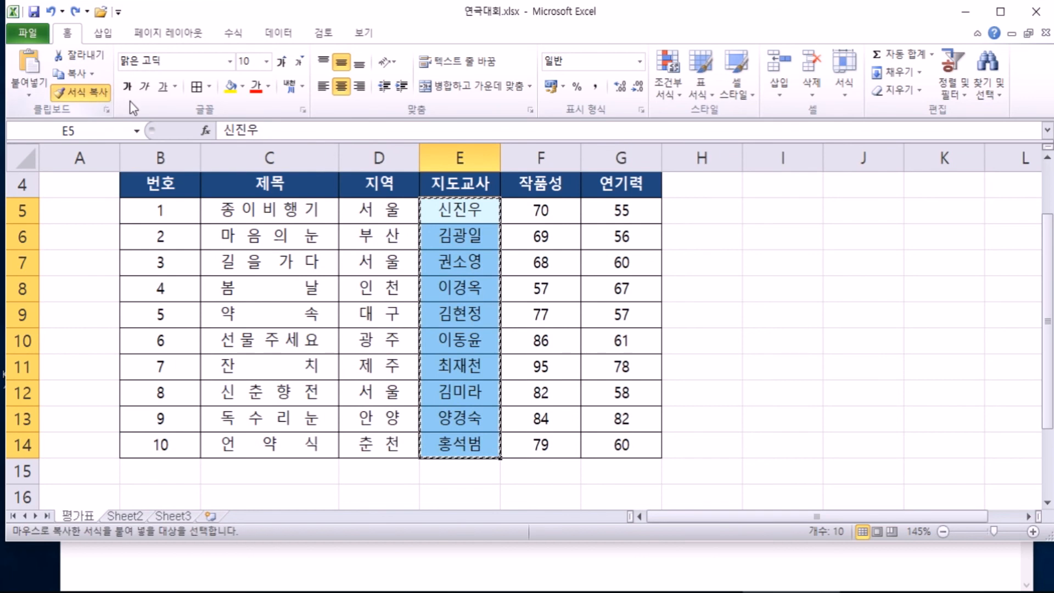
drag(364, 207, 379, 434)
click(459, 210)
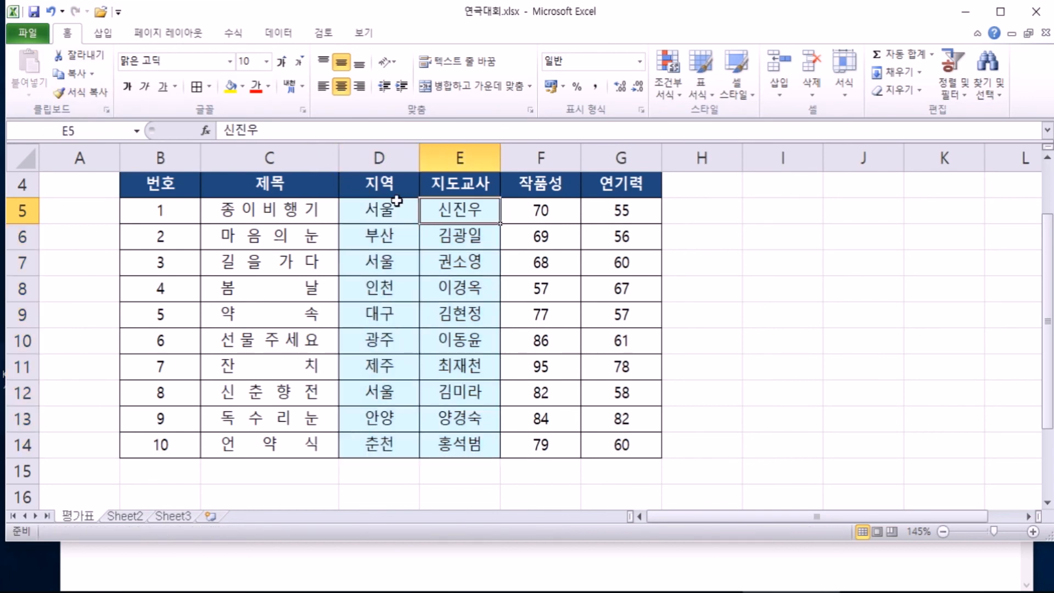
click(379, 206)
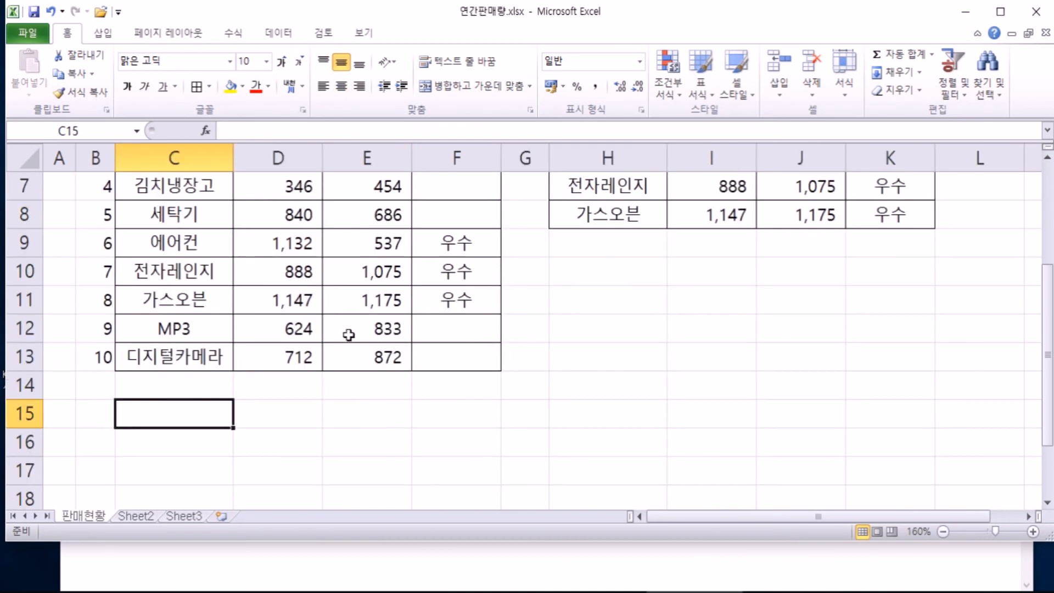
Widen the 번호 column B in 연간판매량.xlsx to give its header and numbers more room
scroll(348, 334, up, 2)
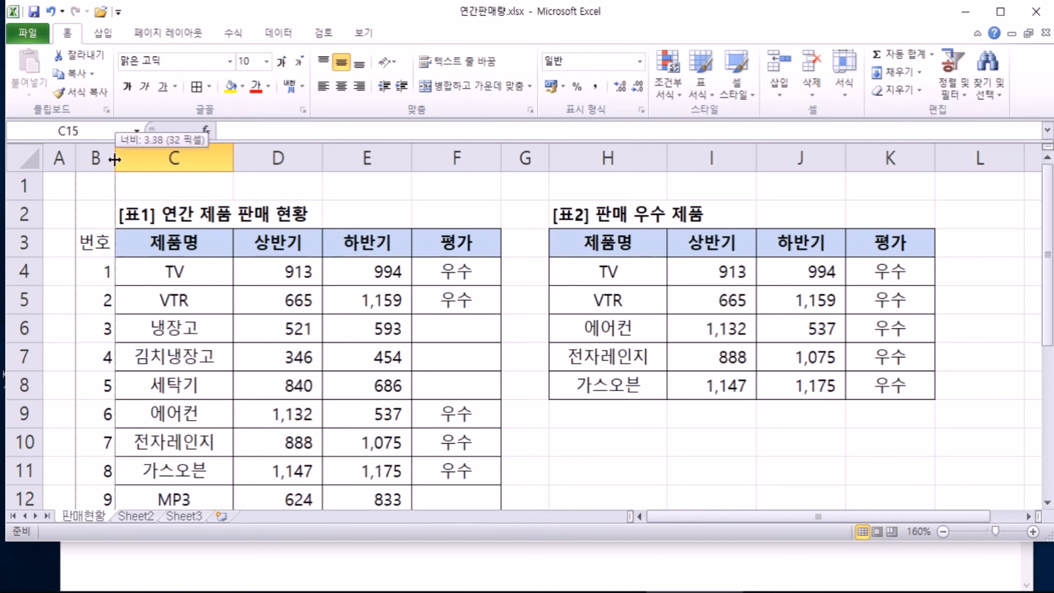
drag(114, 158, 138, 157)
click(118, 251)
scroll(121, 269, down, 1)
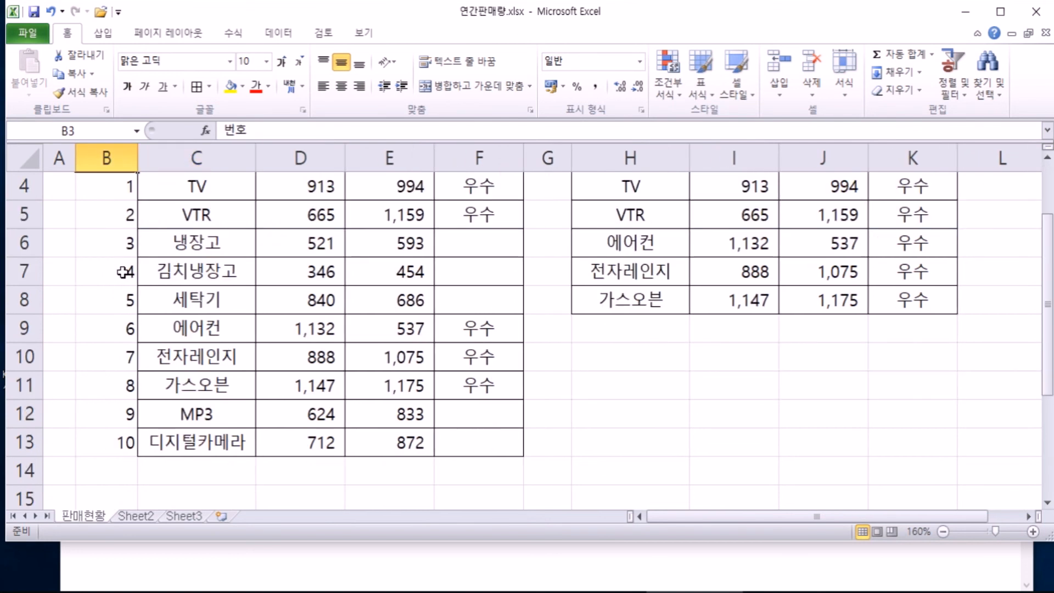
ctrl+scroll(123, 273, down, 1)
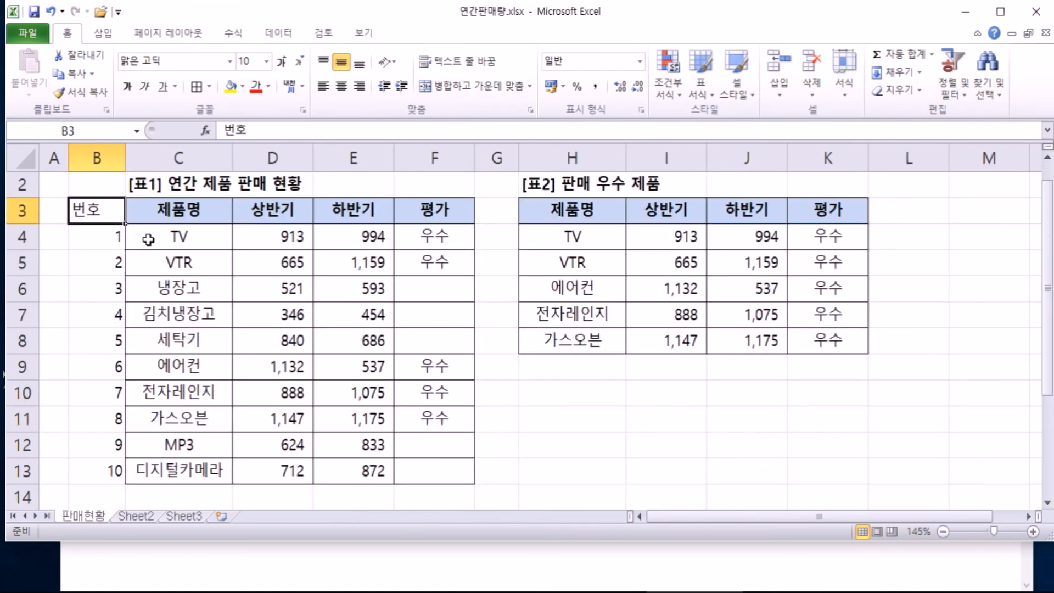
Apply the formatting of the 제품명 cells C3:C13 to the 번호 cells B3:B13 with Format Painter (서식 복사)
click(94, 237)
click(95, 298)
click(103, 370)
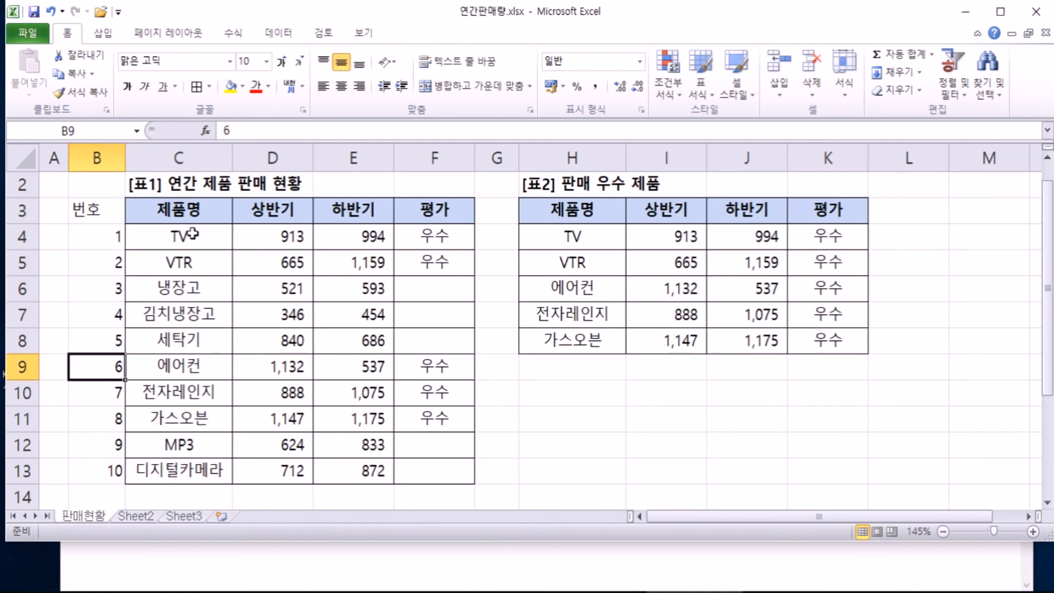
drag(189, 210, 186, 470)
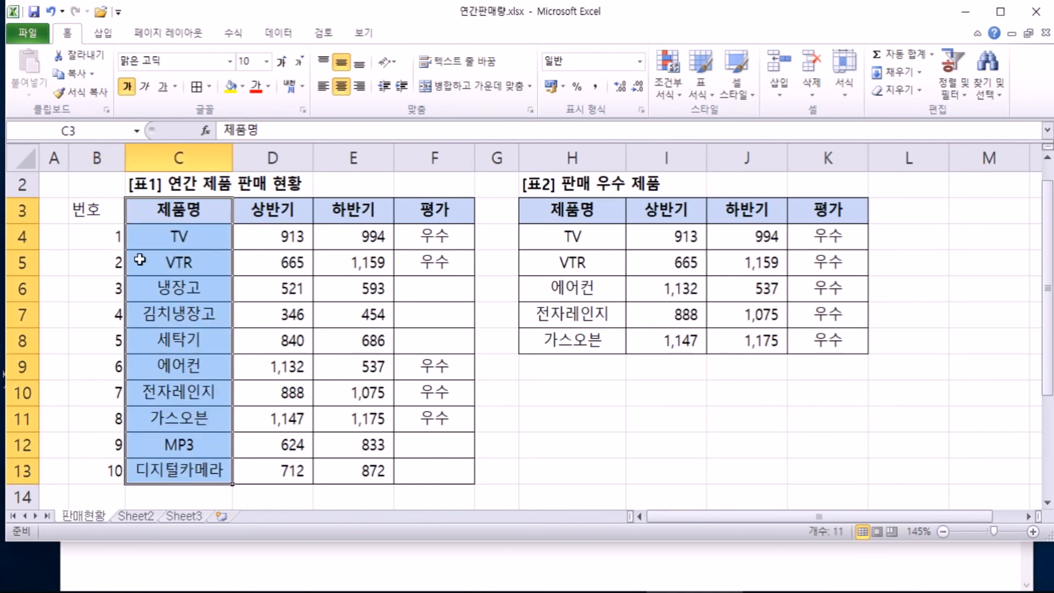
click(85, 95)
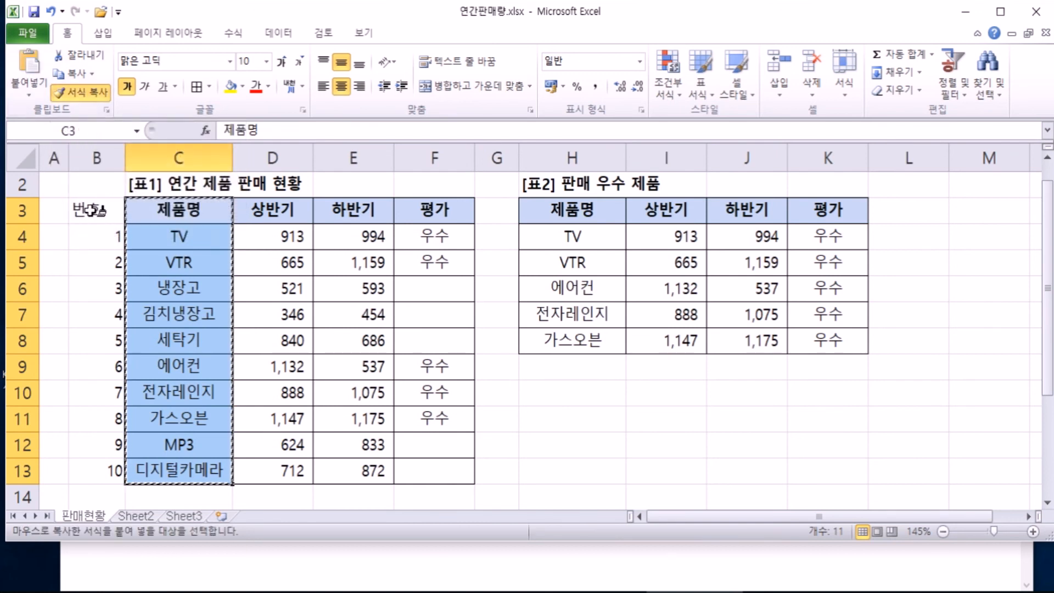
drag(91, 214, 96, 470)
click(207, 313)
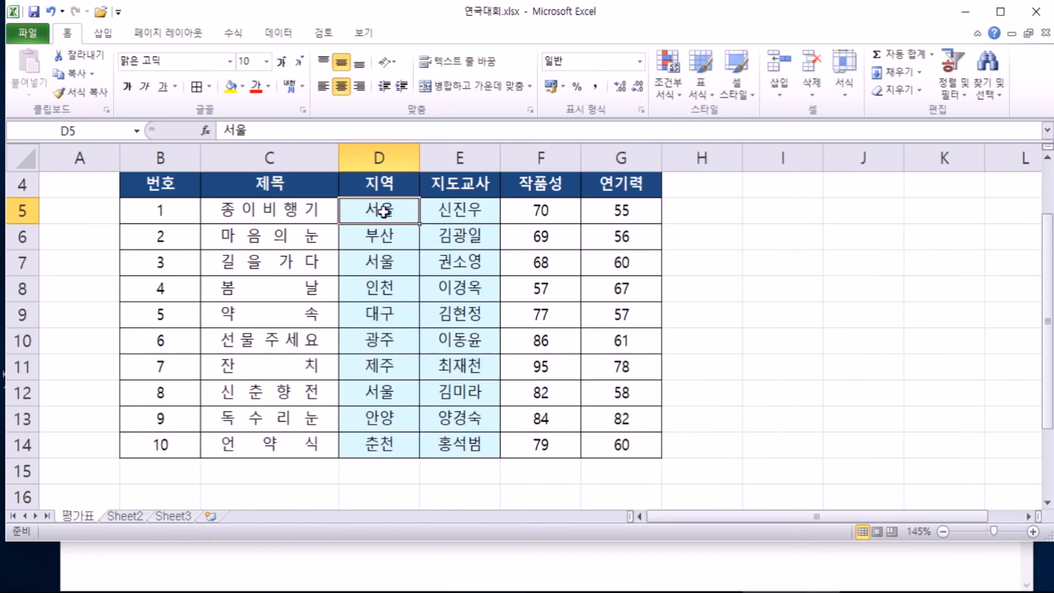
Try applying the 제목 formatting from C4:C14 to the 지역 cells D4:D14 in 연극대회.xlsx with Format Painter
drag(301, 190, 306, 439)
click(82, 91)
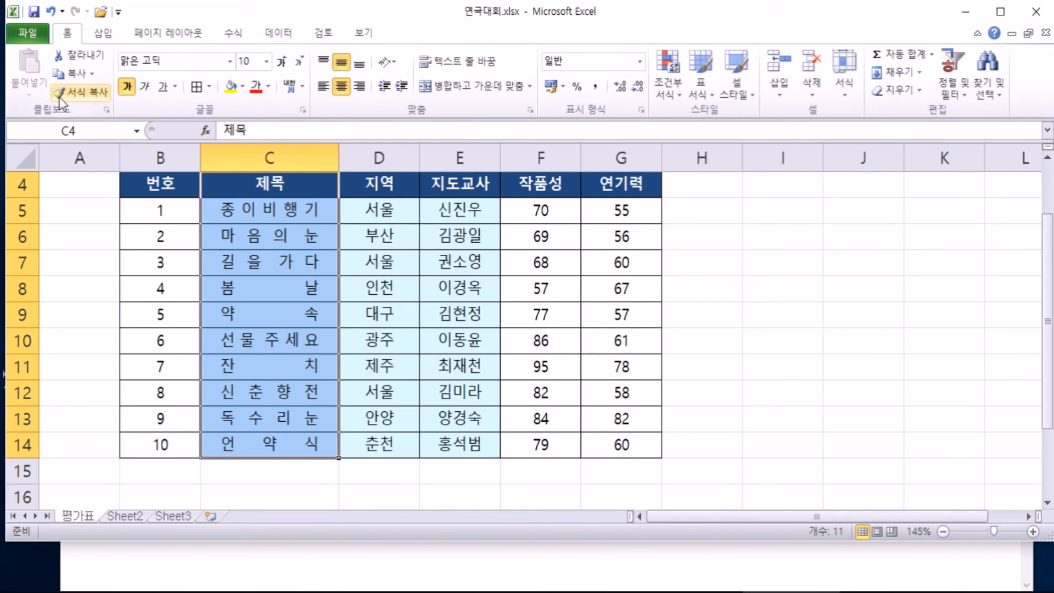
drag(357, 190, 379, 445)
click(401, 257)
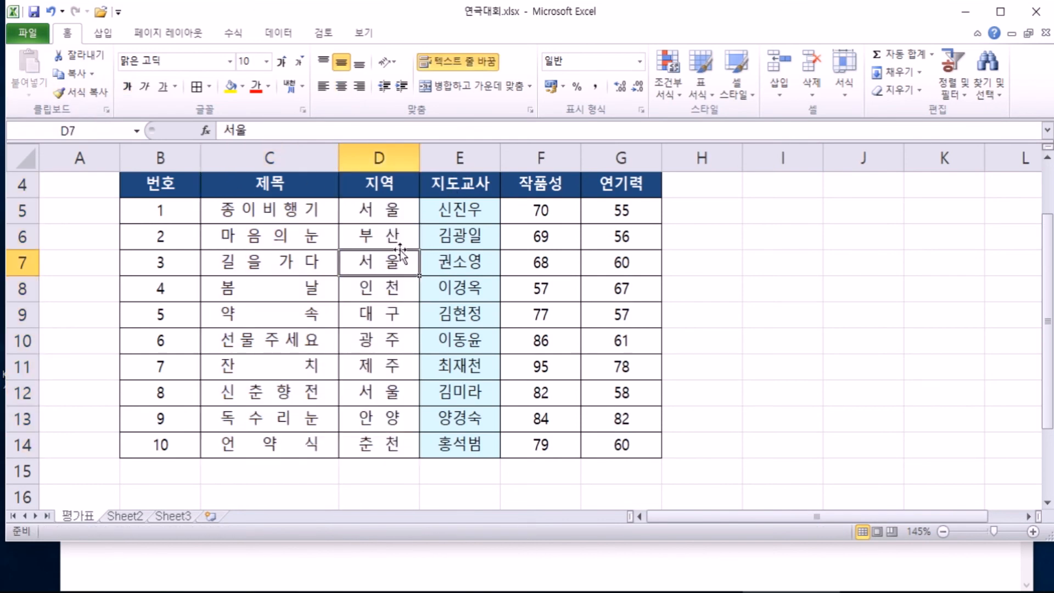
Reapply the 지도교사 formatting from E5:E14 to the 지역 cells starting at D5 with Format Painter
drag(459, 208, 461, 442)
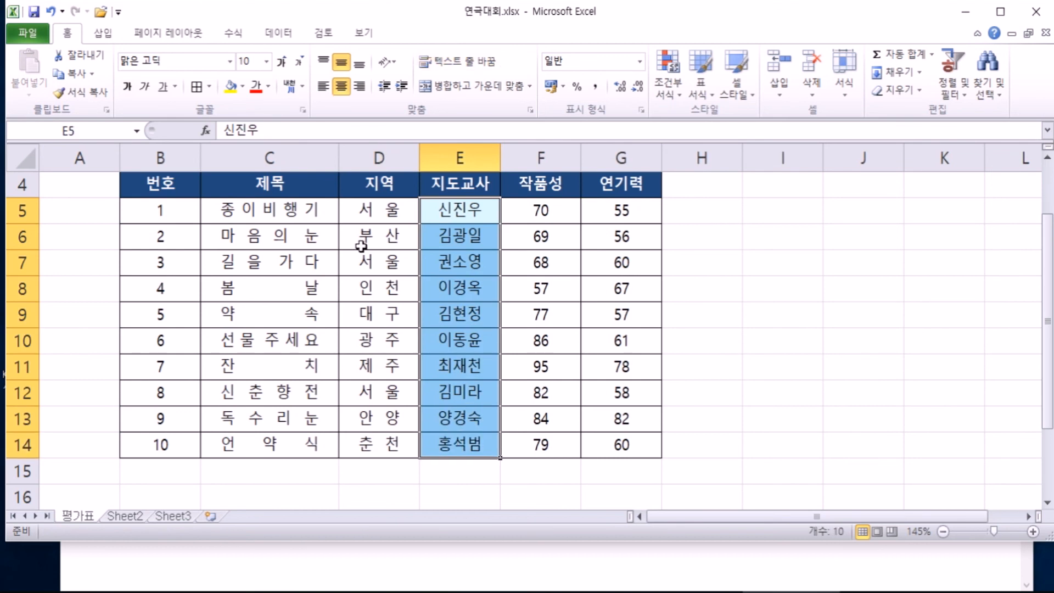
click(94, 95)
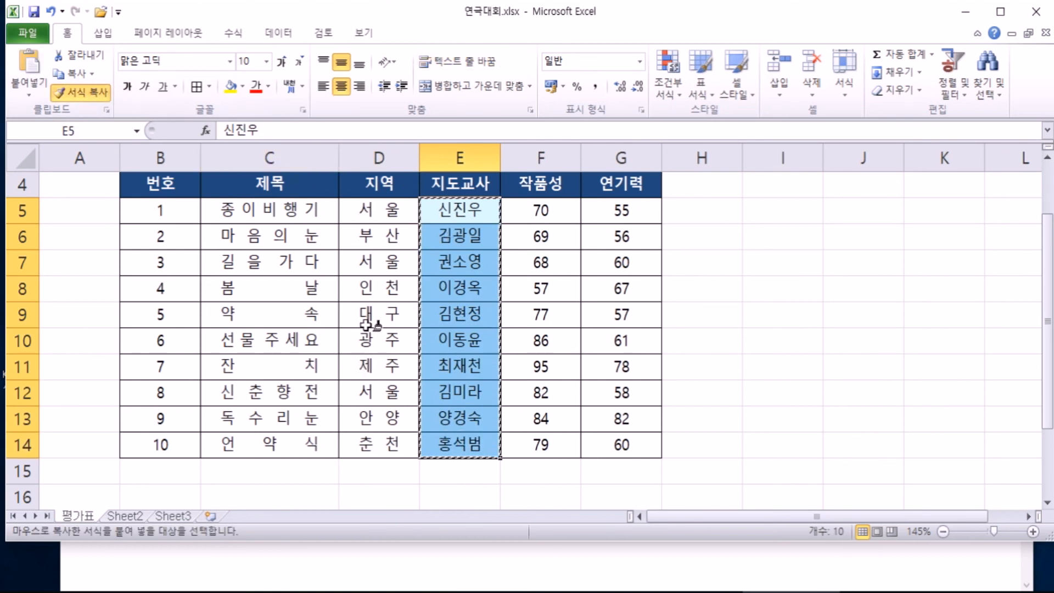
click(360, 212)
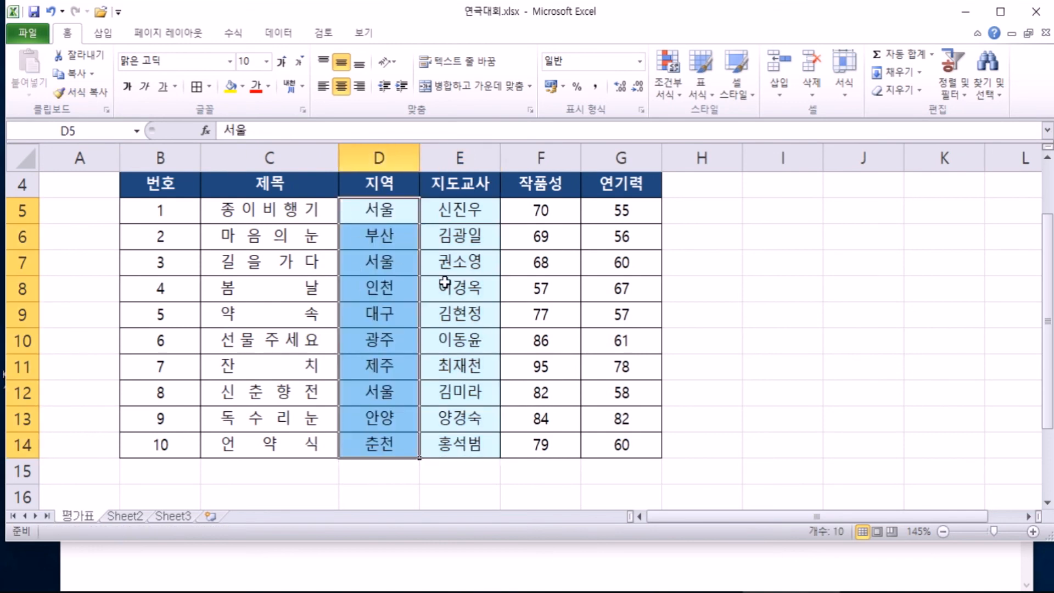
click(399, 210)
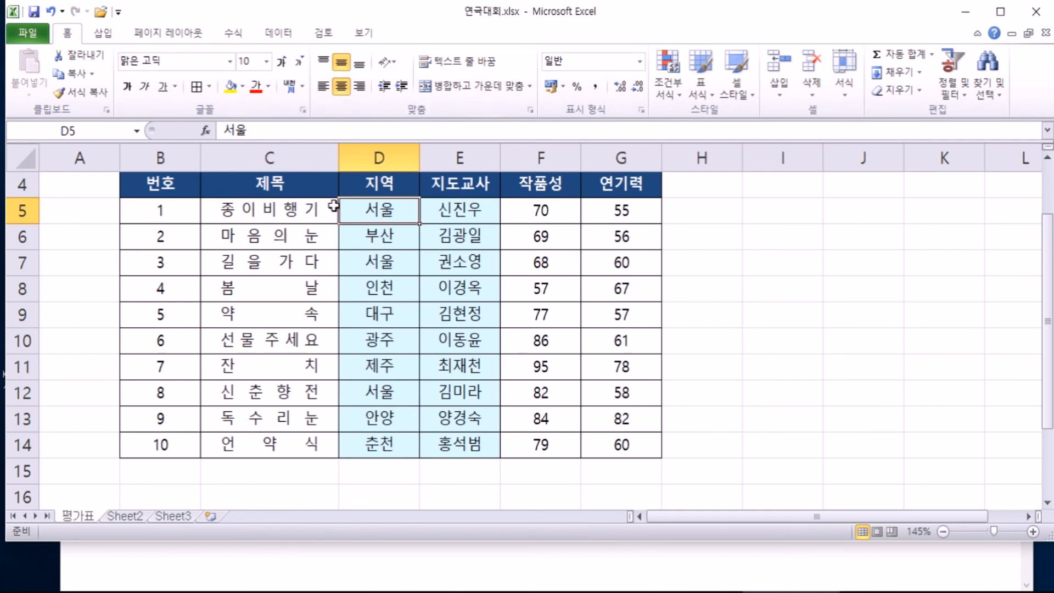
Compare the text alignment settings (맞춤) of the 지역 cell D5 and the 제목 cell C5 in the cell format settings
click(530, 111)
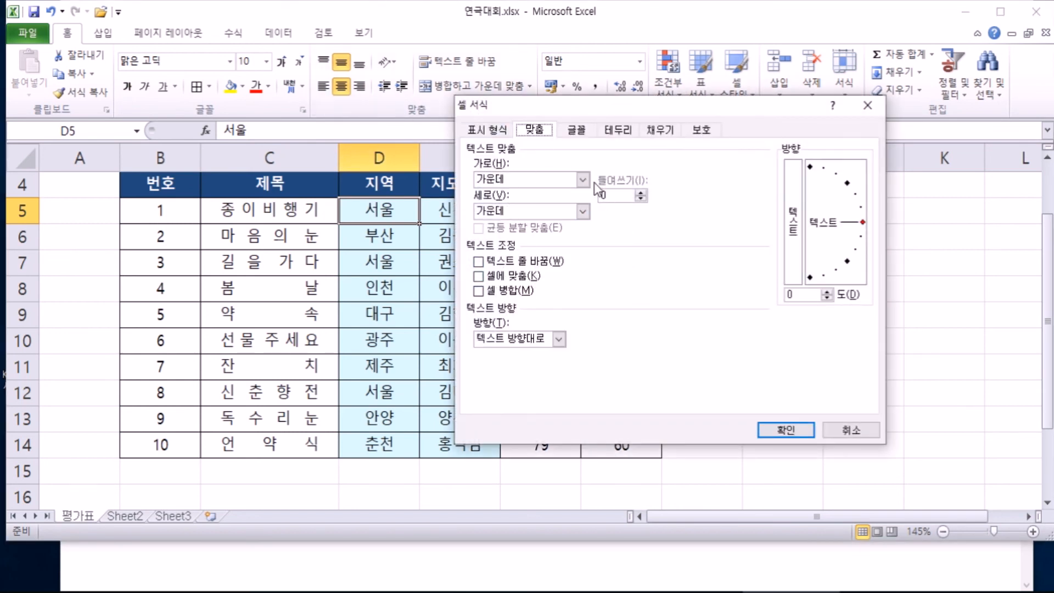
key(Escape)
click(264, 212)
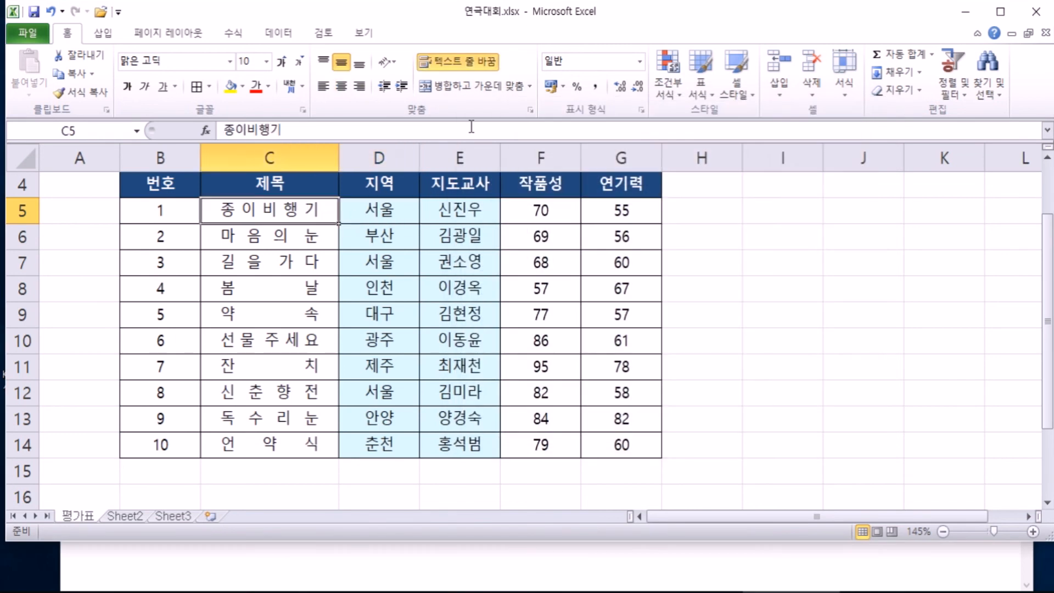
click(531, 110)
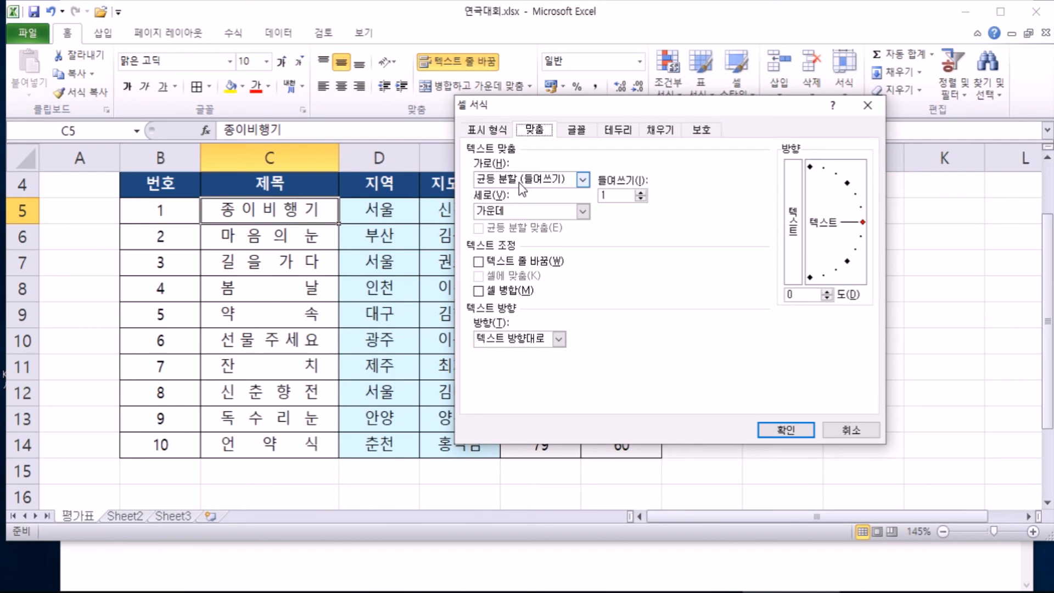
key(Return)
key(Right)
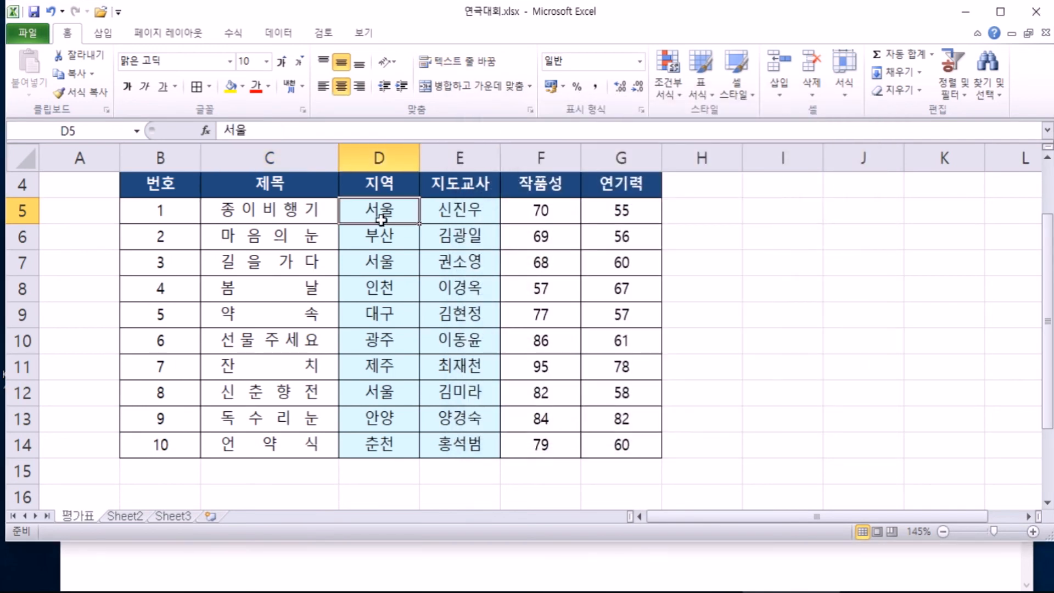
click(531, 110)
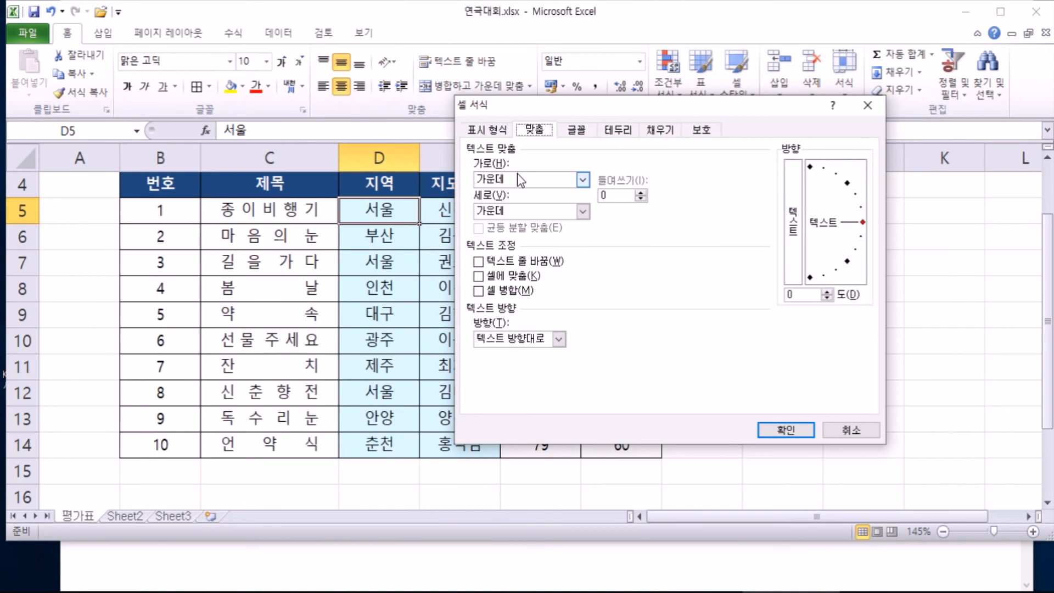
key(Escape)
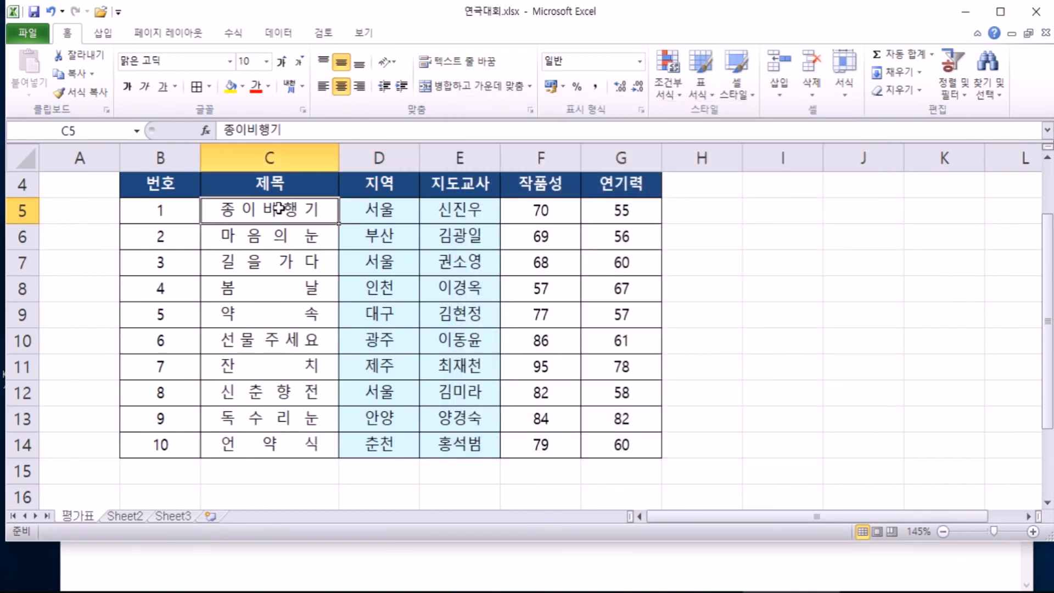
Examine the fill settings (채우기) of the 지역 cell D5 in the cell format settings
click(291, 209)
click(384, 208)
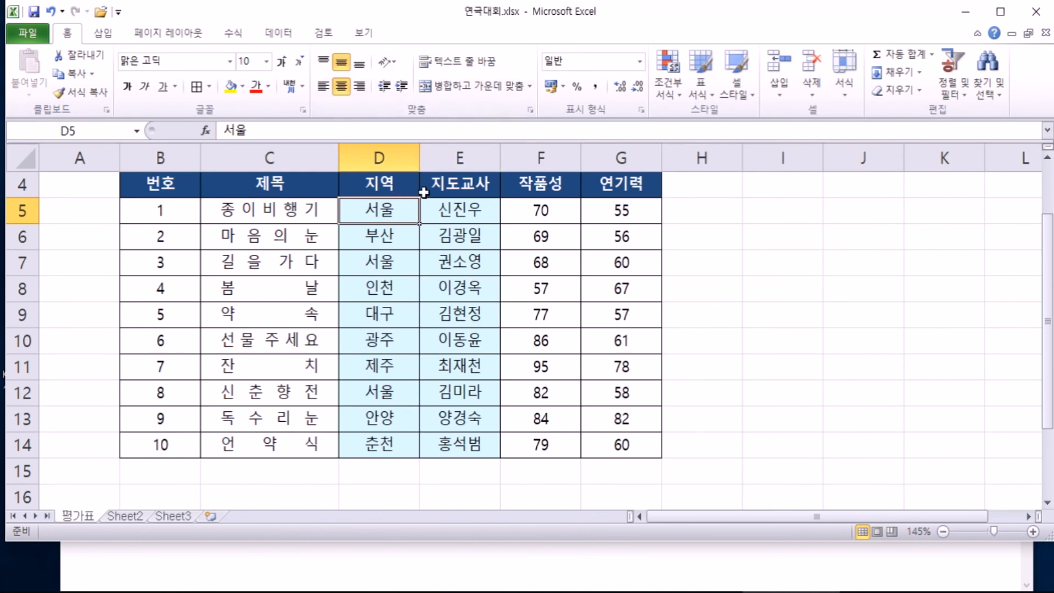
key(ctrl+1)
click(660, 129)
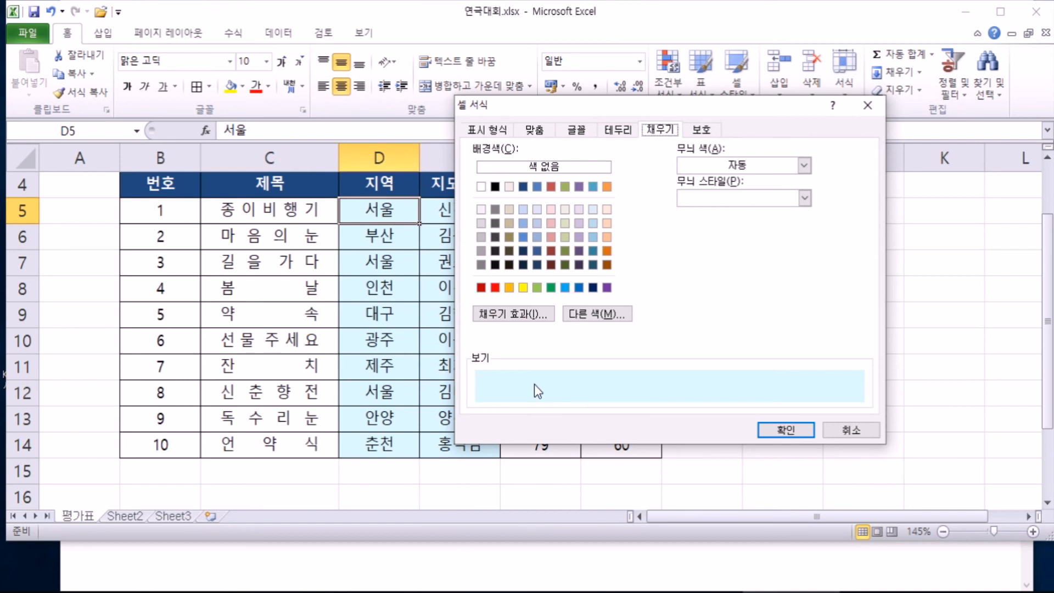
key(Return)
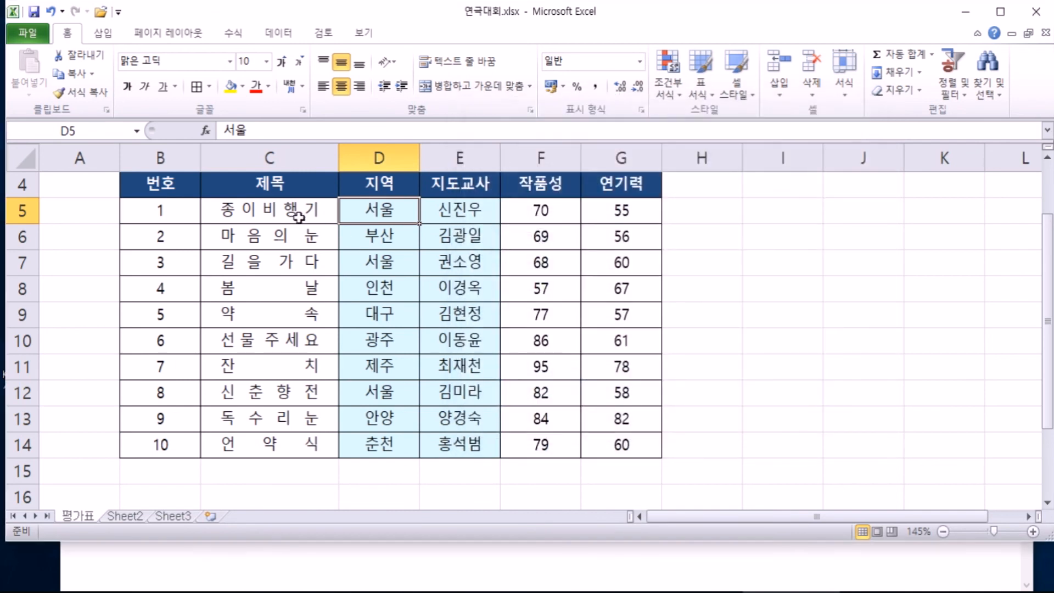
click(287, 208)
drag(286, 209, 282, 418)
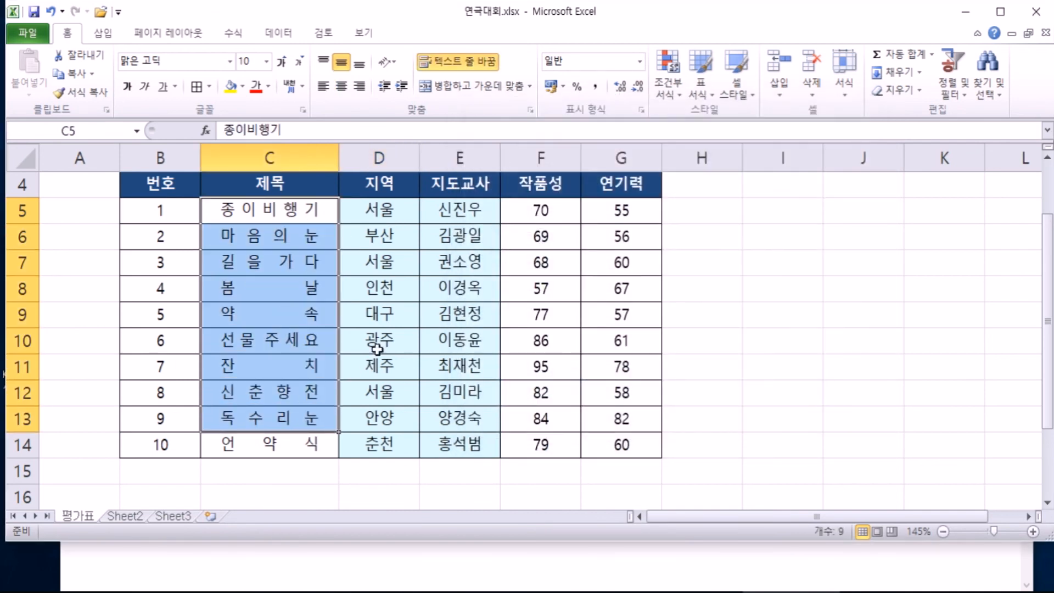
click(380, 217)
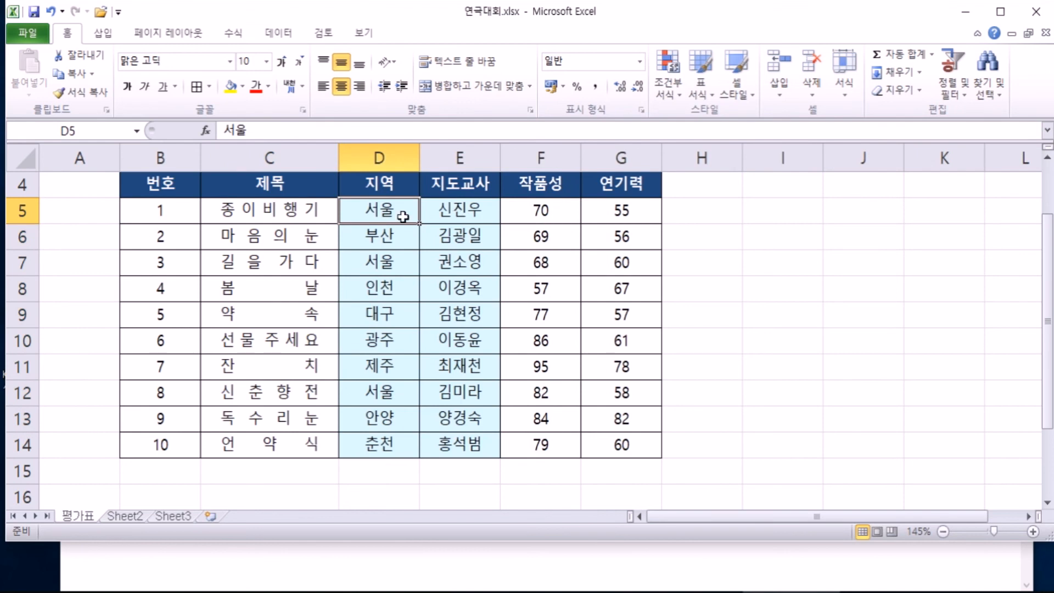
drag(269, 209, 269, 420)
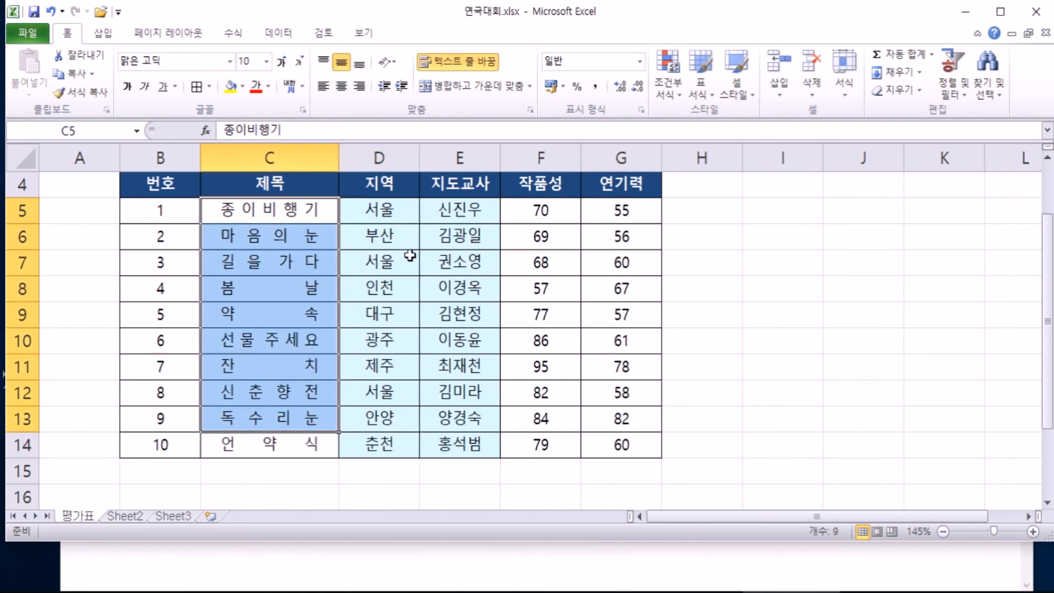
click(294, 262)
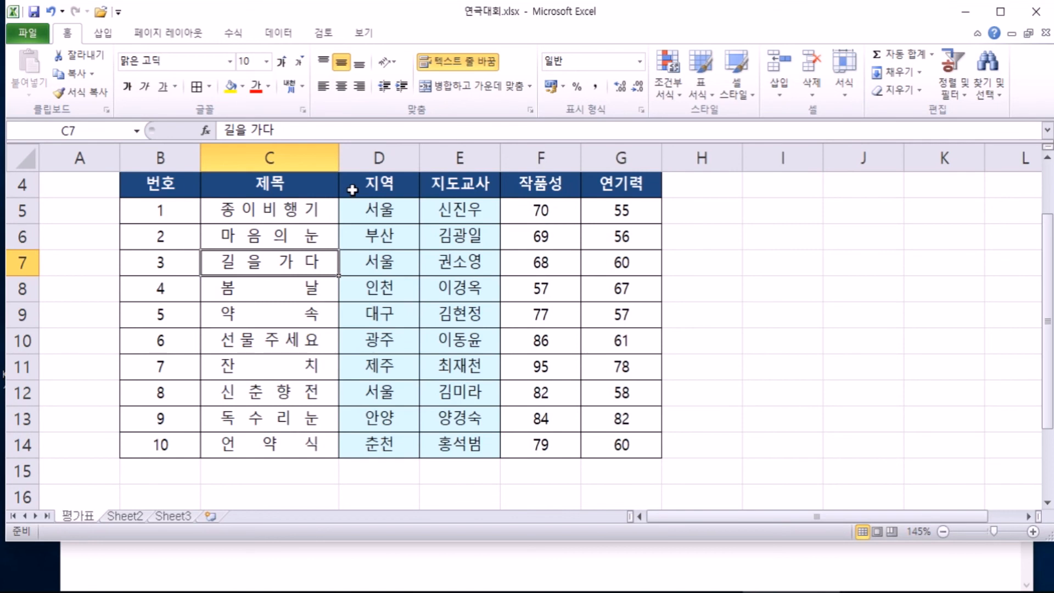
Try applying the 제목 formatting from C5:C14 to the 지역 cells by painting it onto only the first cell D5
drag(306, 209, 284, 439)
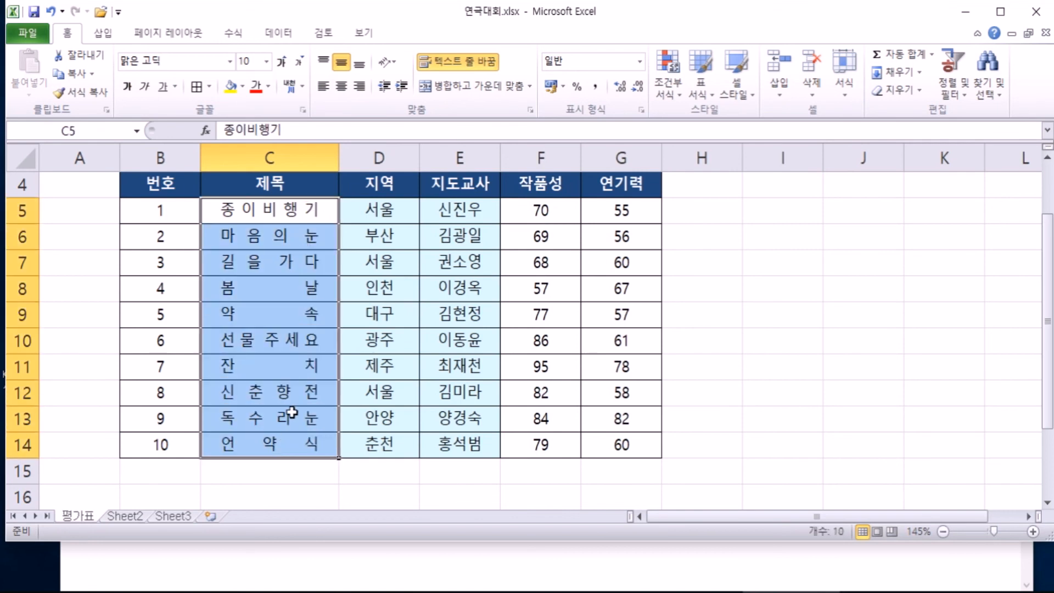
key(ctrl+c)
click(83, 92)
click(379, 212)
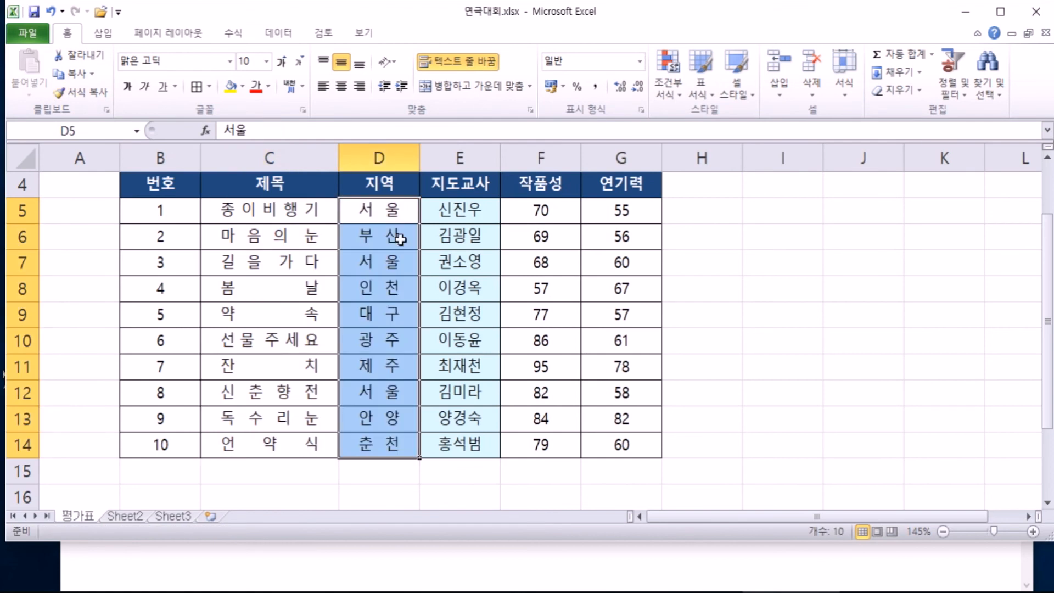
click(385, 215)
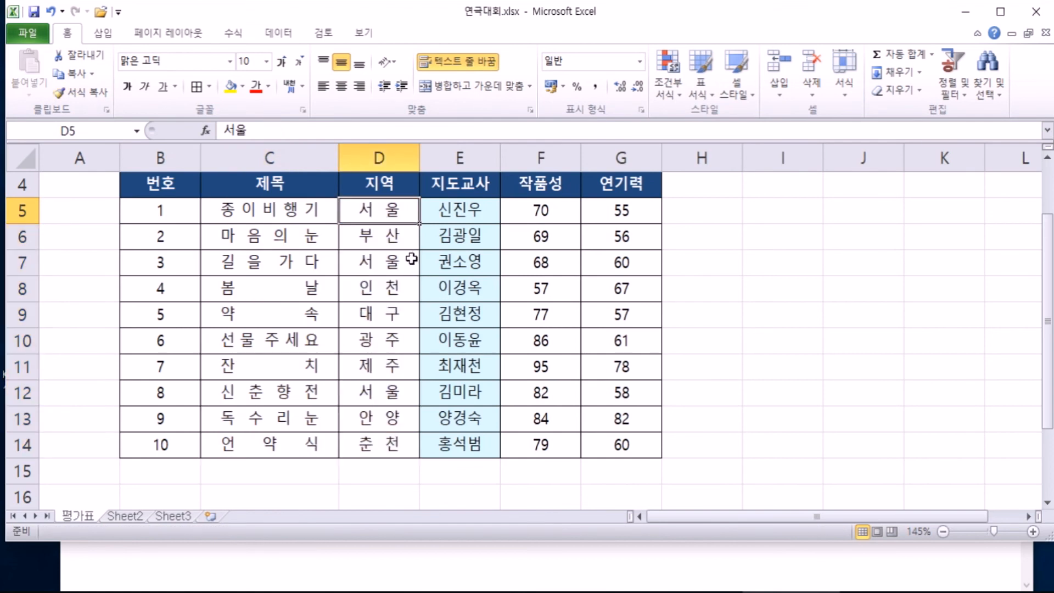
Apply the 지도교사 formatting from E5:E14 back to the 지역 column by painting it onto D5 with Format Painter
drag(442, 209, 446, 441)
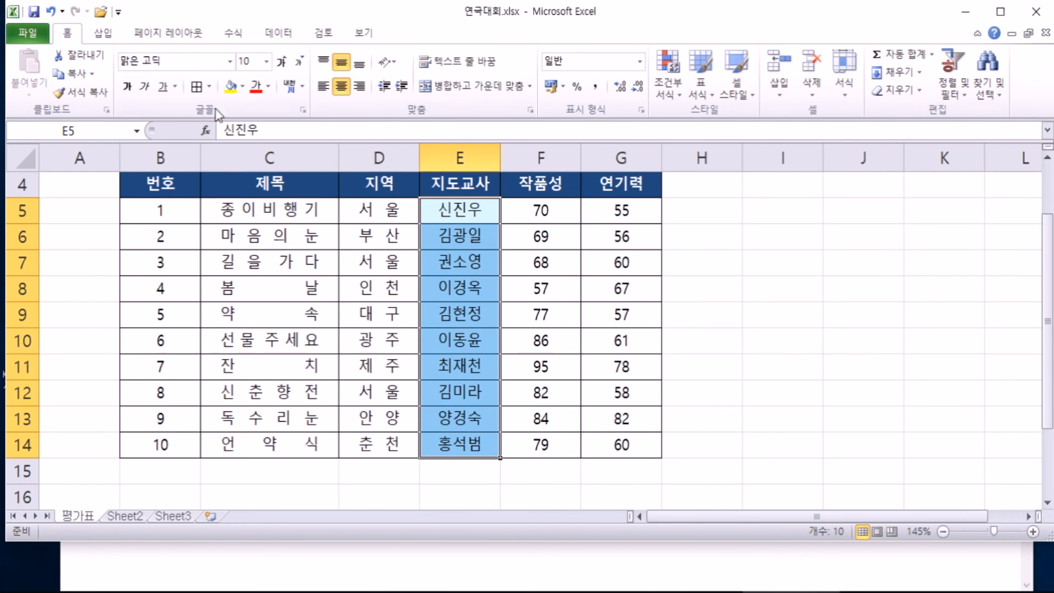
click(84, 92)
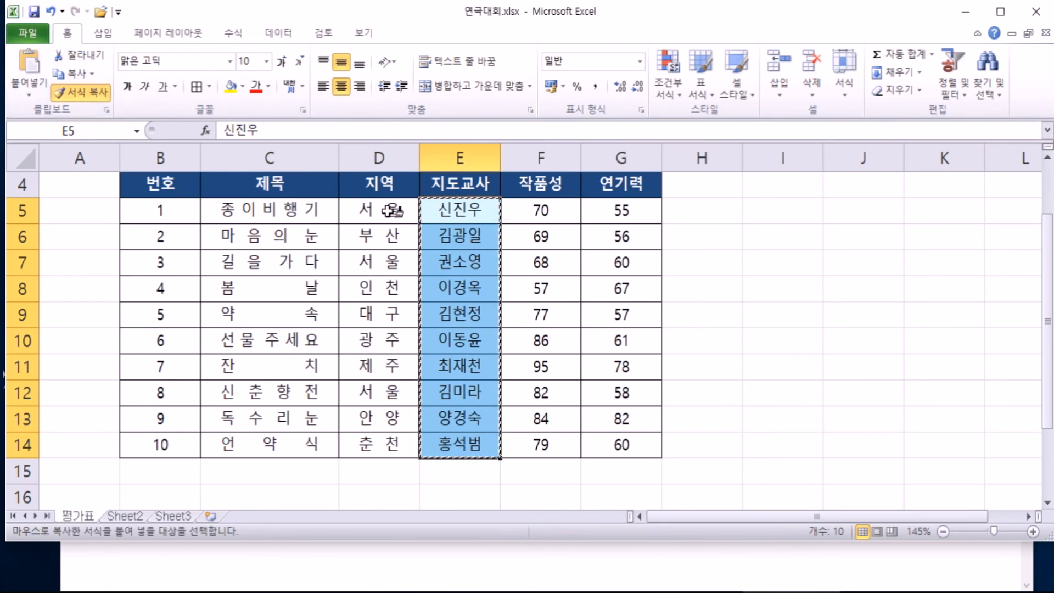
click(379, 210)
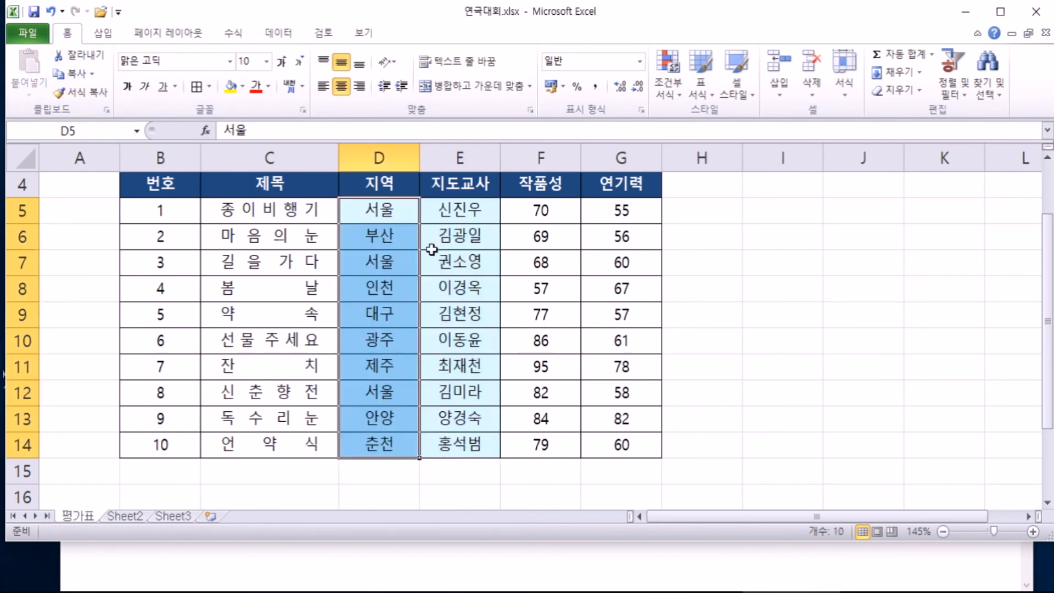
click(401, 209)
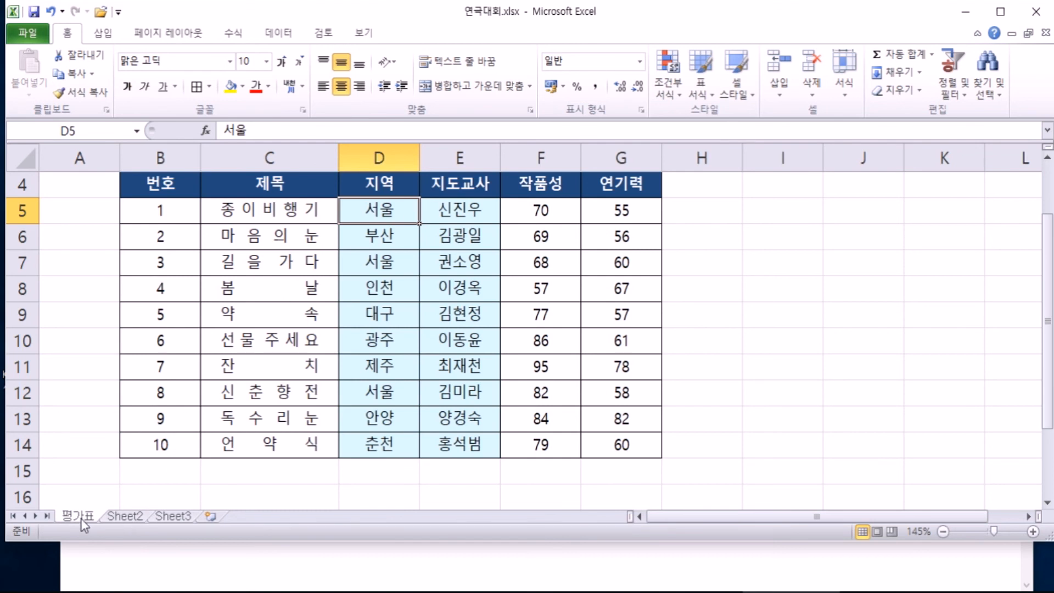
Look through Sheet2 and Sheet3, return to Sheet2, and shorten the workbook window to uncover the class notes behind it
click(118, 515)
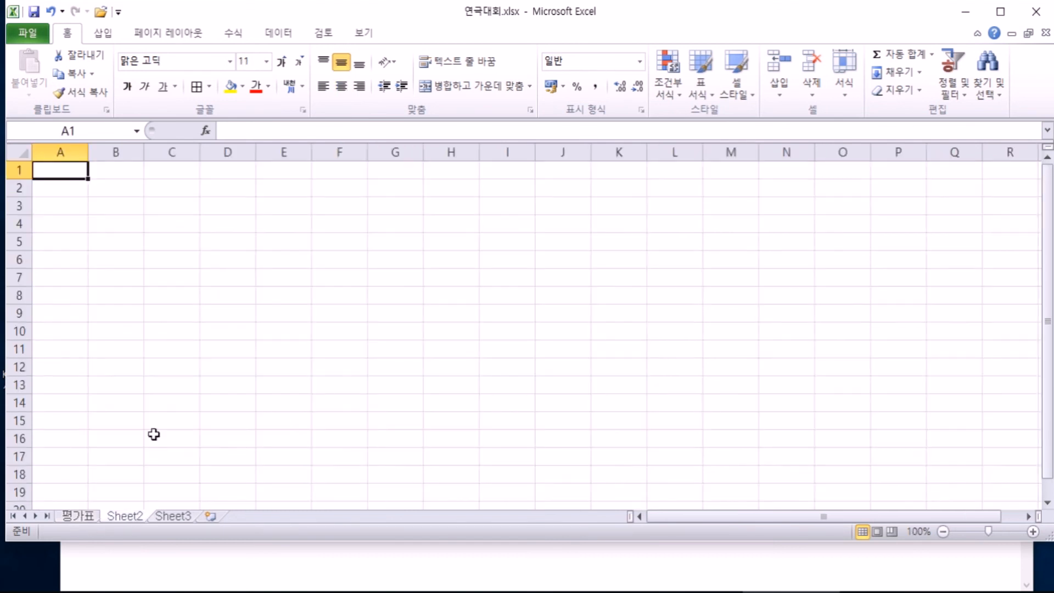
click(178, 522)
click(130, 519)
drag(549, 540, 540, 372)
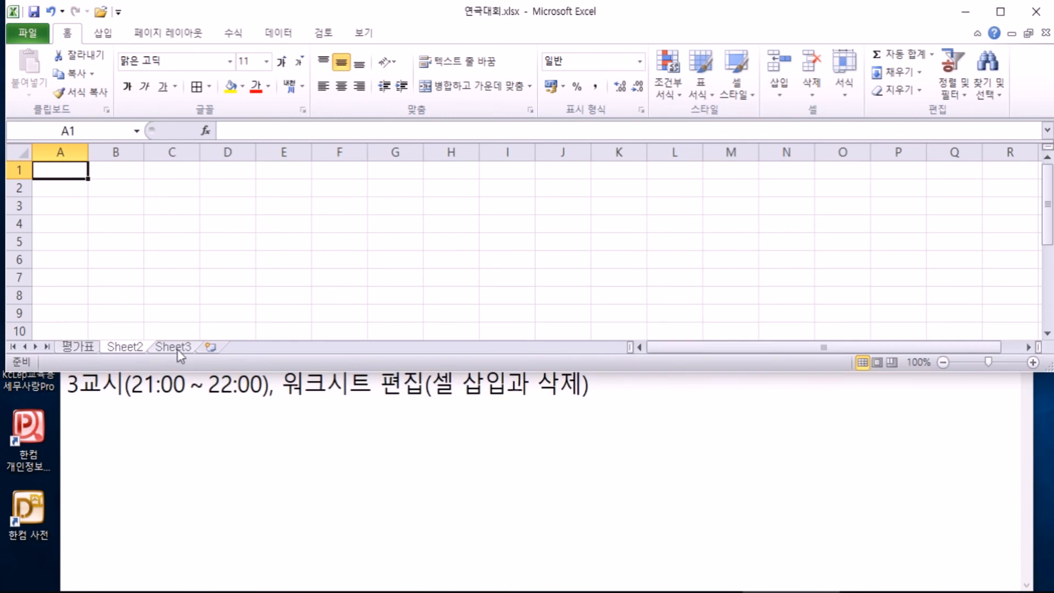
Delete Sheet2 and Sheet3 from 연극대회.xlsx, leaving the 평가표 sheet
click(83, 345)
scroll(137, 316, down, 2)
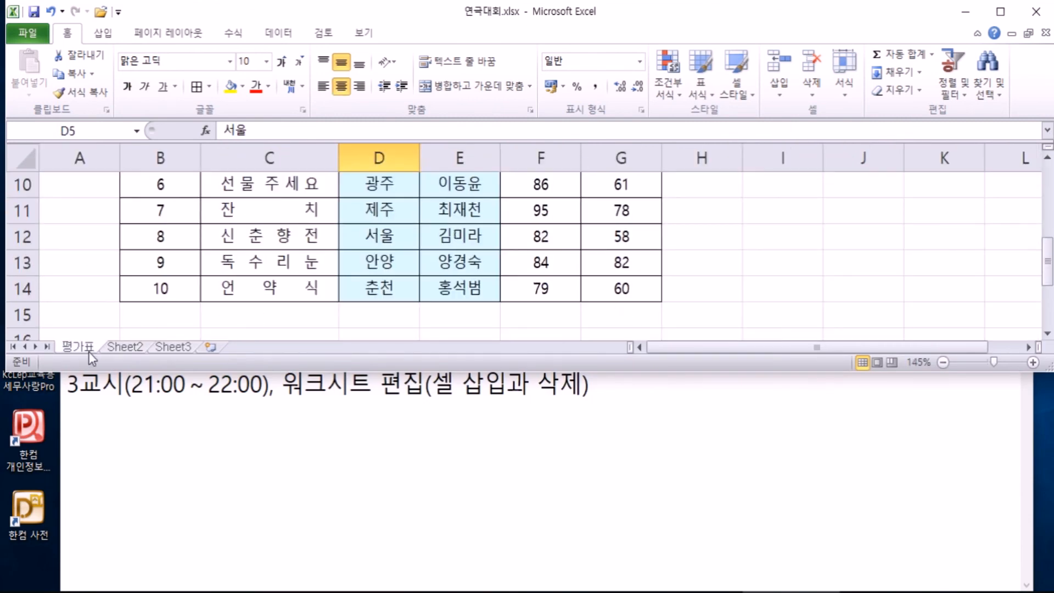
click(122, 347)
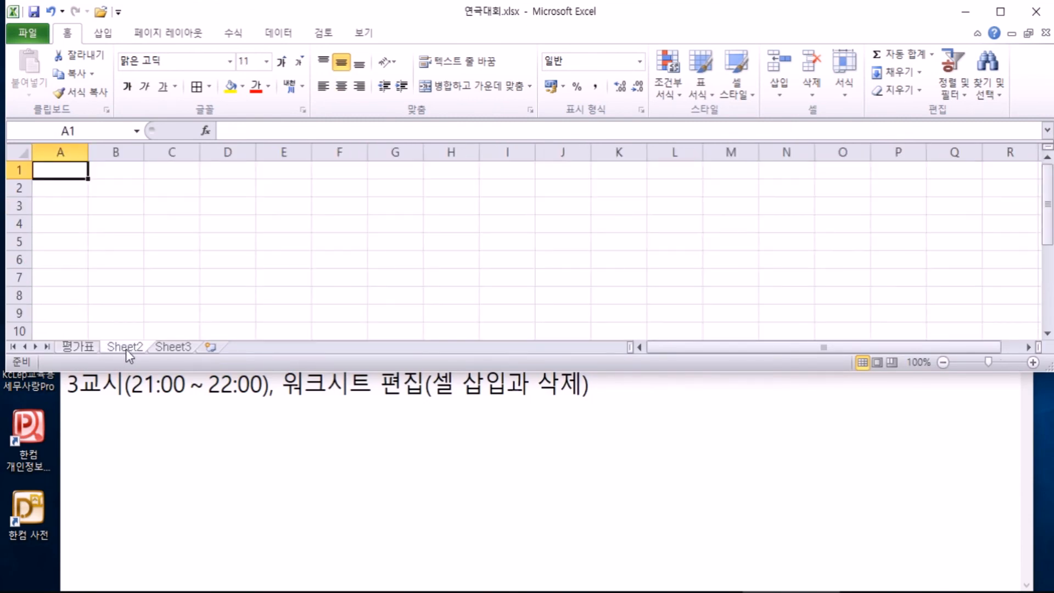
right_click(126, 349)
click(177, 377)
scroll(164, 301, down, 5)
scroll(159, 319, up, 5)
right_click(138, 349)
click(177, 375)
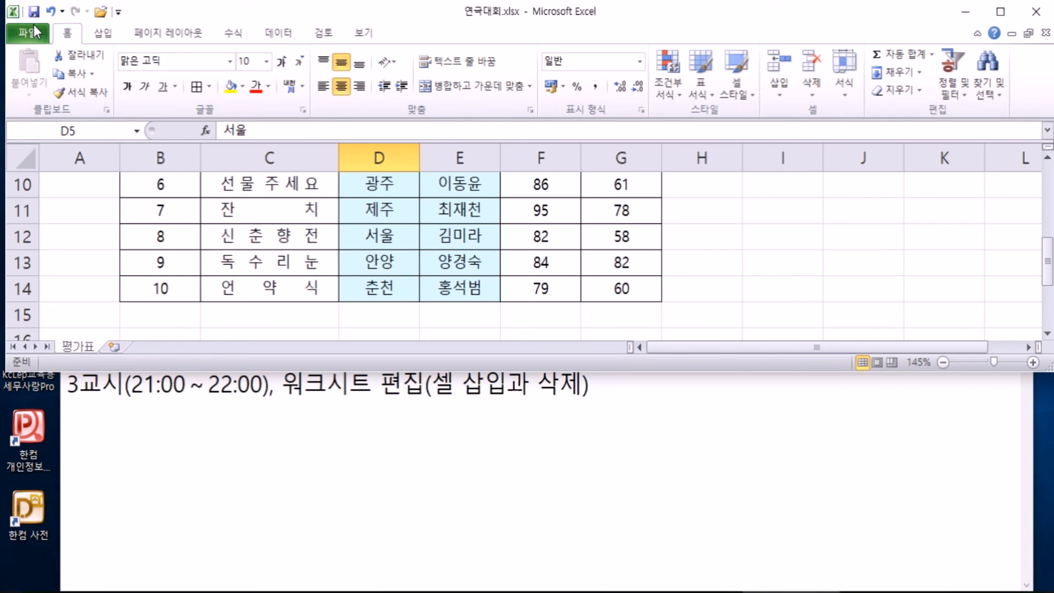
Enlarge the workbook window downward and look over the evaluation table on the 평가표 sheet
scroll(258, 236, up, 2)
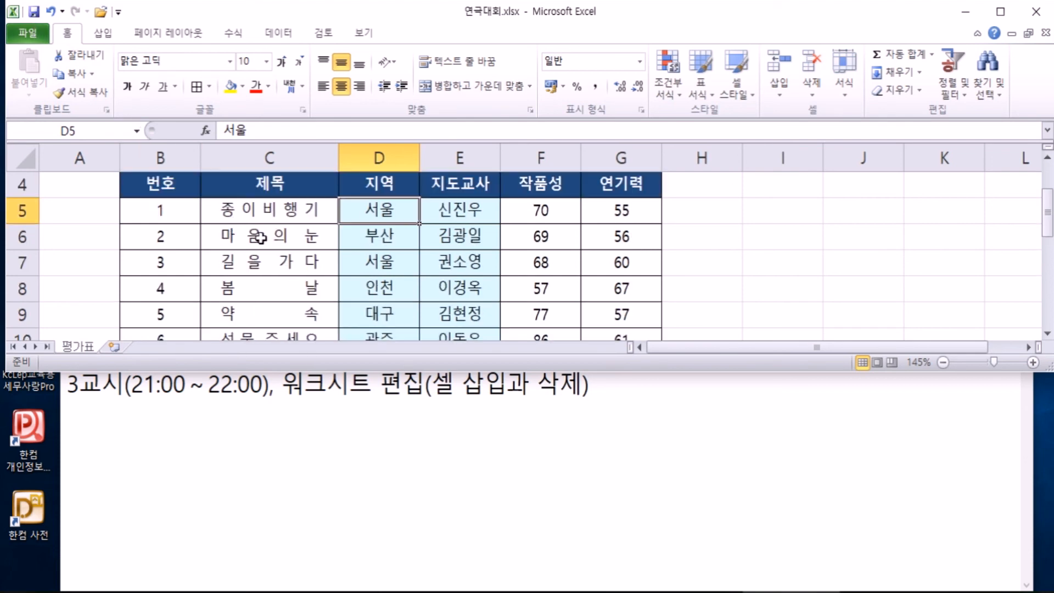
click(473, 218)
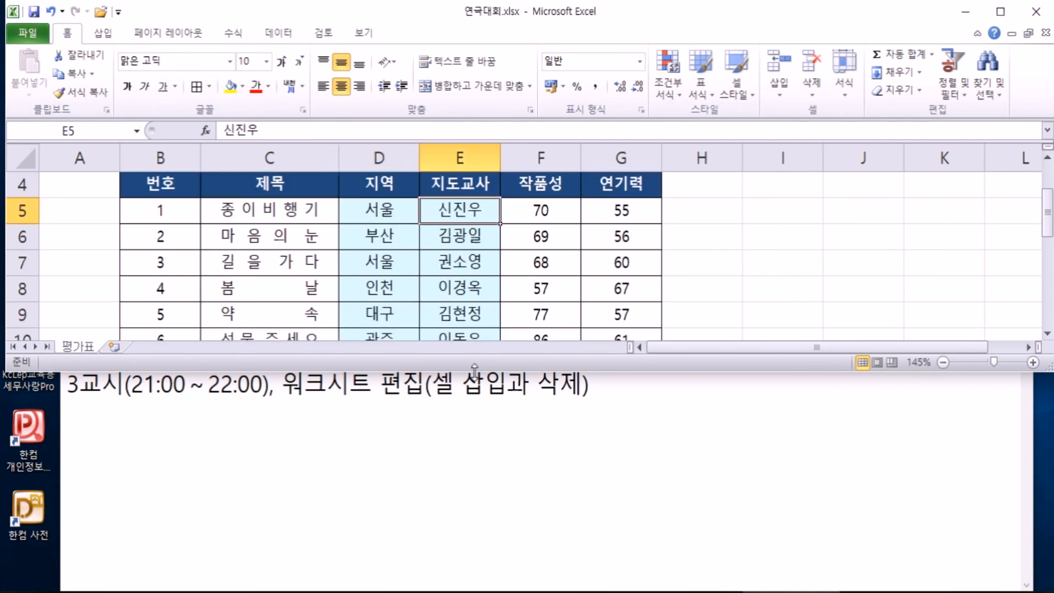
drag(475, 372, 472, 472)
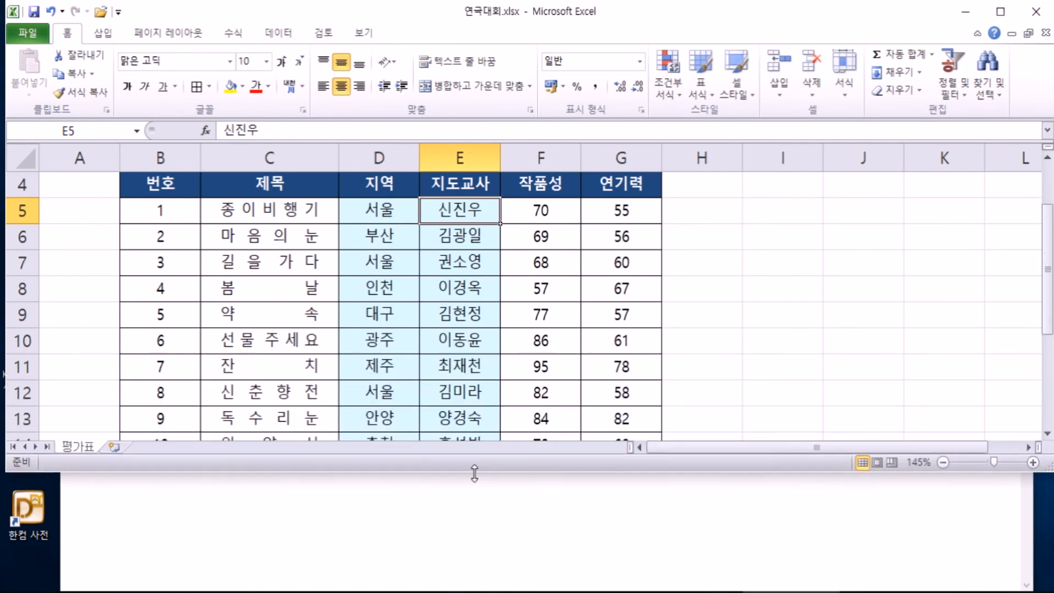
click(171, 189)
scroll(184, 225, up, 1)
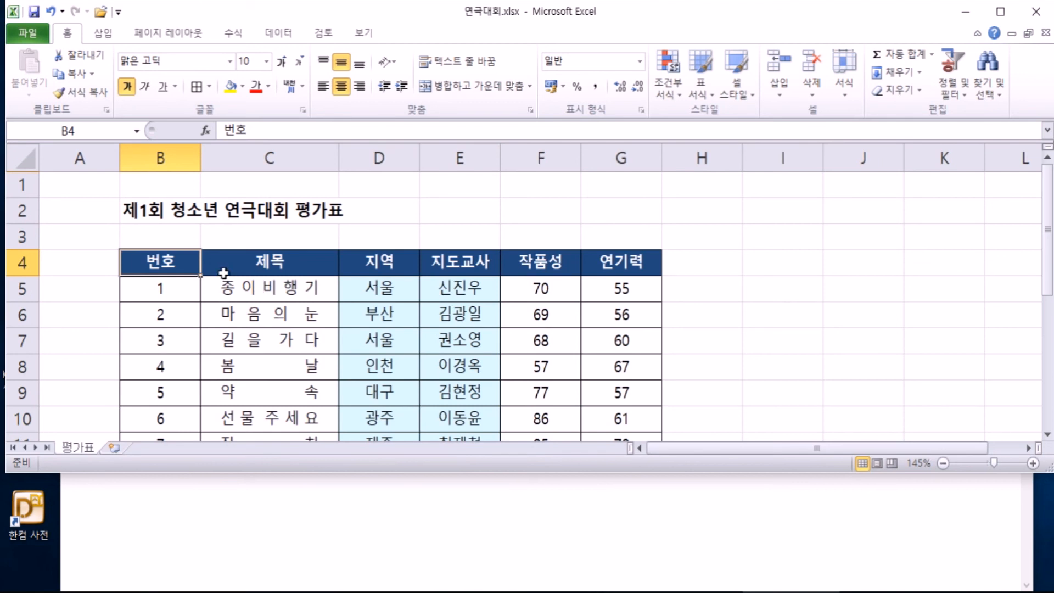
scroll(257, 326, down, 2)
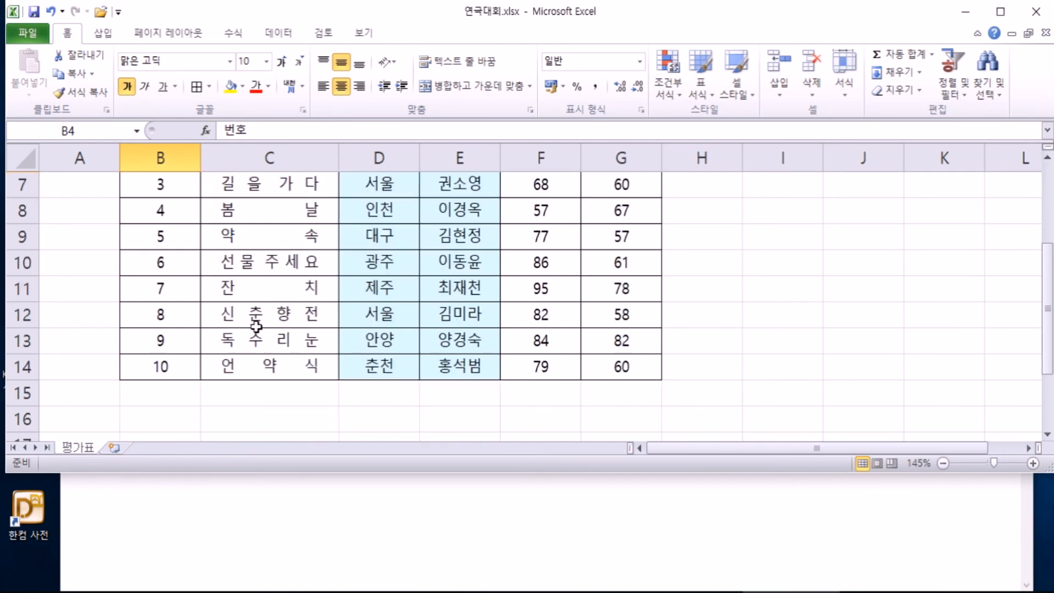
scroll(256, 326, up, 2)
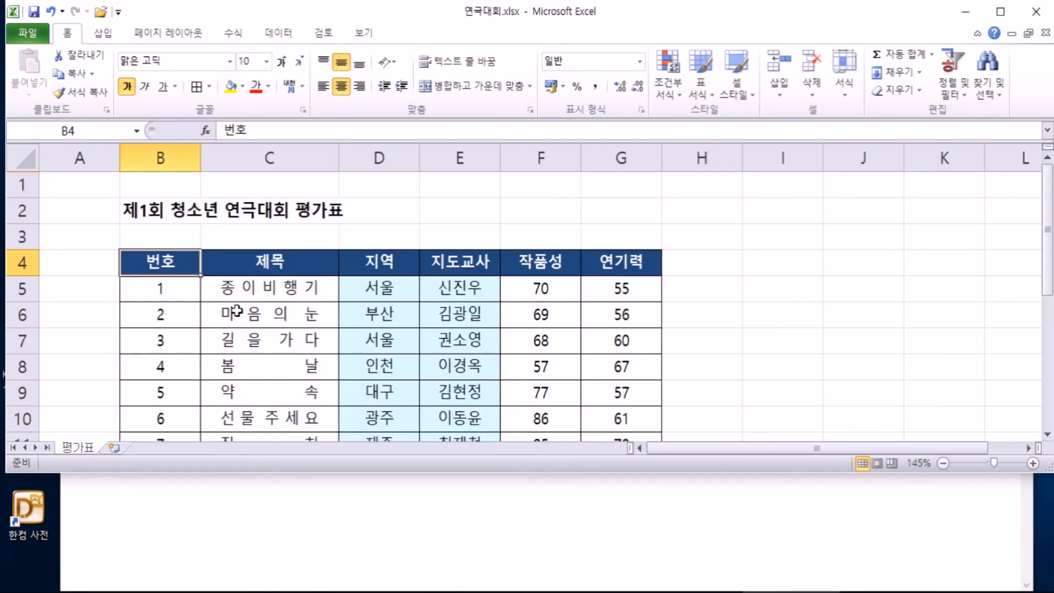
click(149, 297)
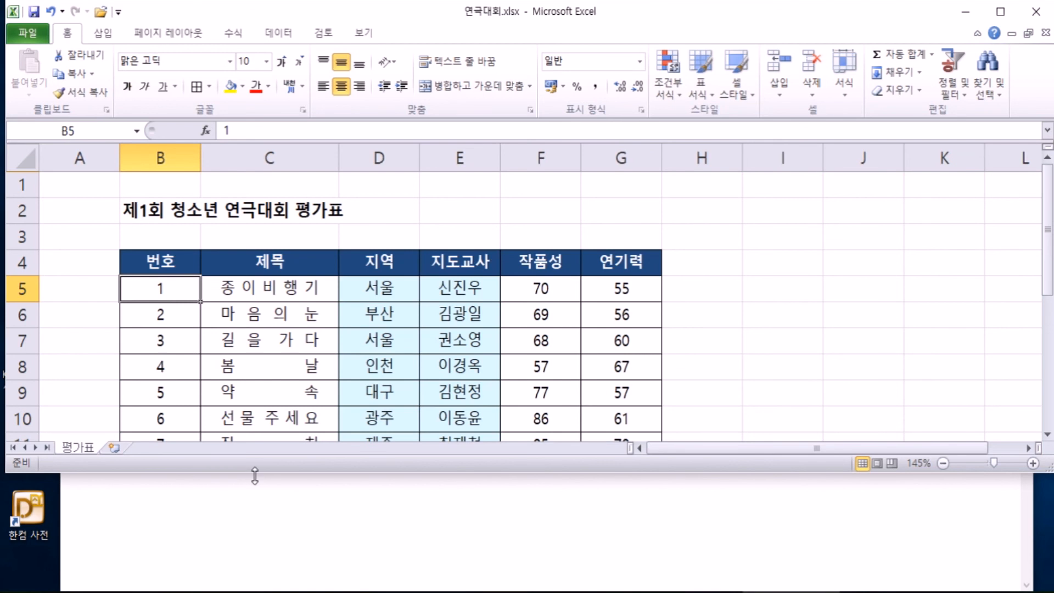
drag(255, 475, 256, 530)
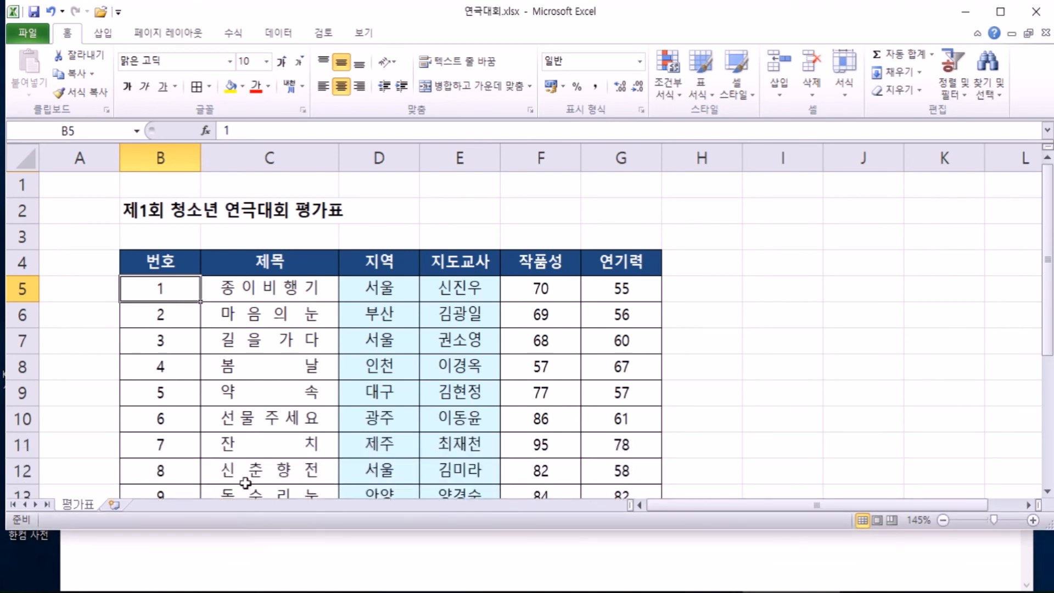
scroll(208, 399, down, 1)
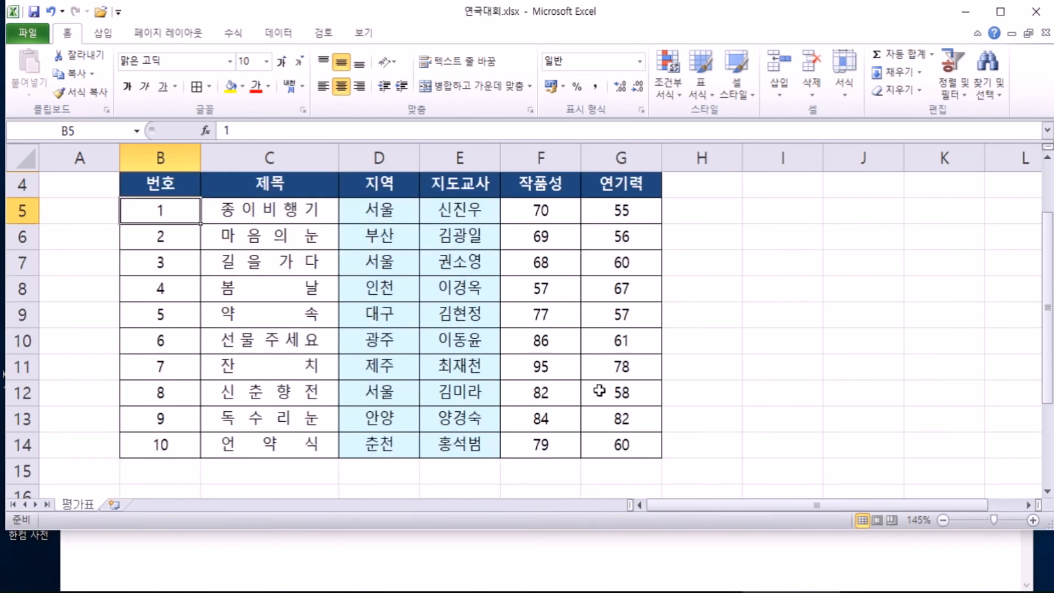
click(766, 386)
scroll(713, 380, down, 2)
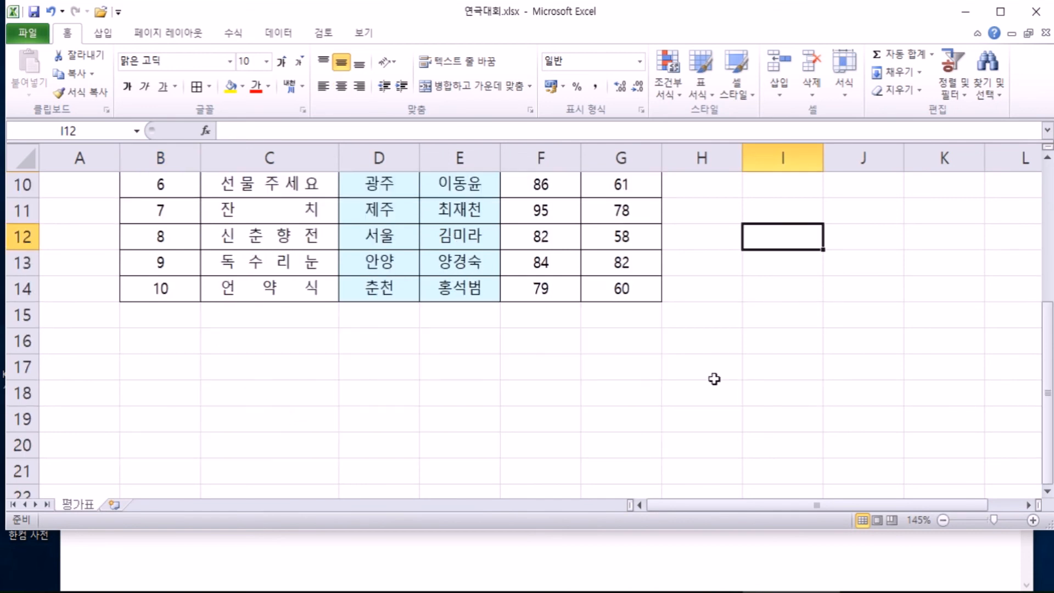
click(721, 316)
click(763, 318)
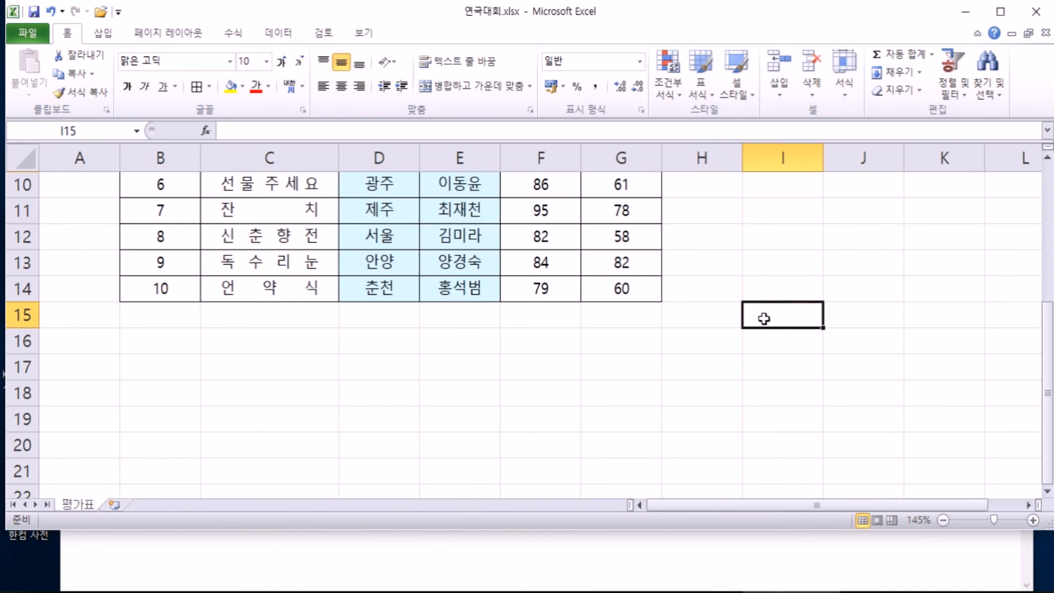
scroll(763, 319, up, 3)
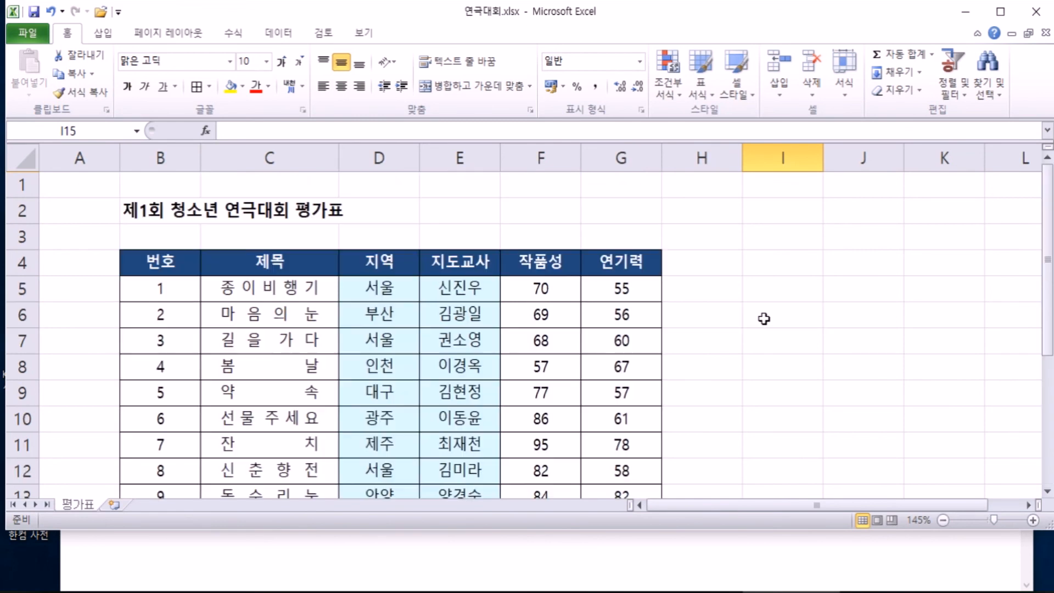
click(183, 294)
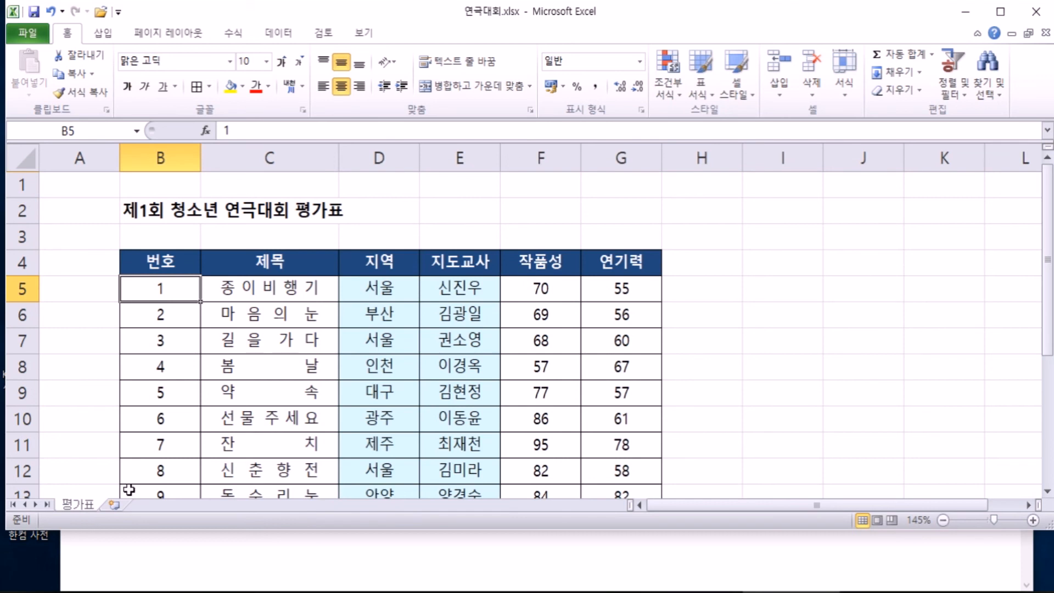
Open the workbook 앨범판매.xlsx from the 실습파일 folder
click(22, 34)
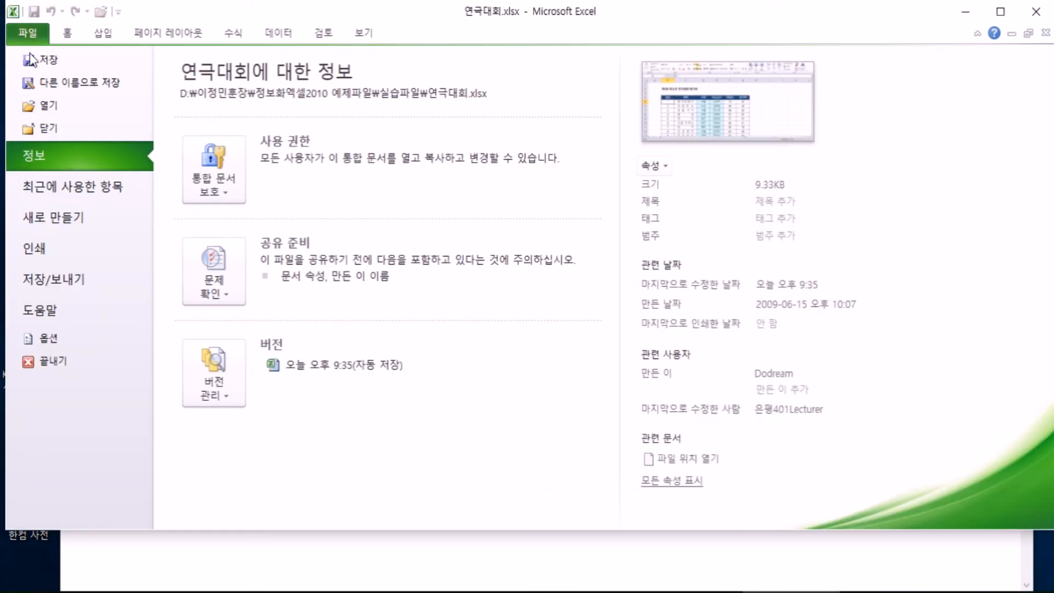
click(33, 106)
click(336, 284)
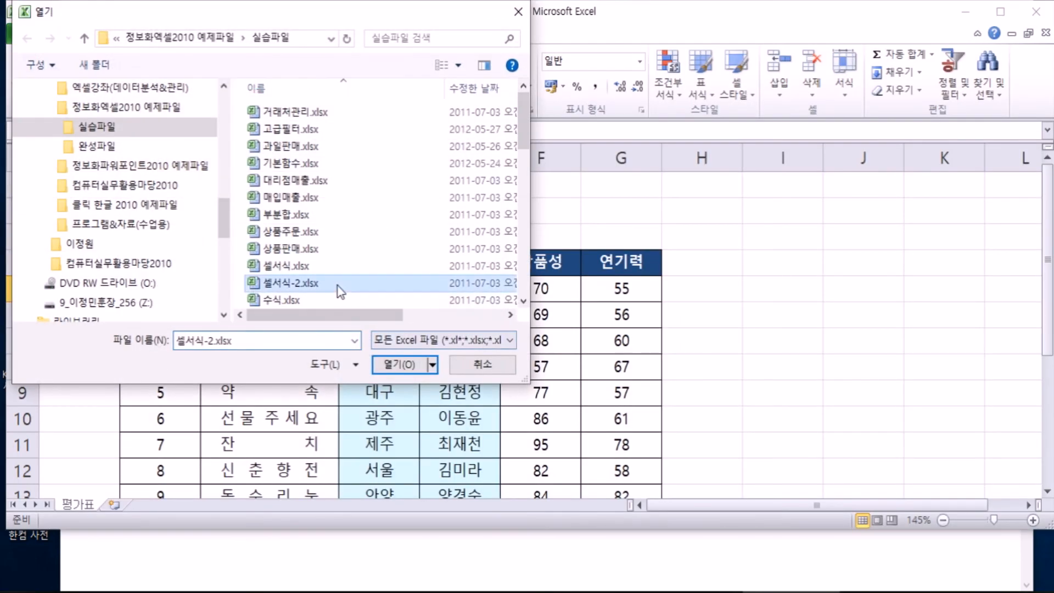
scroll(335, 289, down, 7)
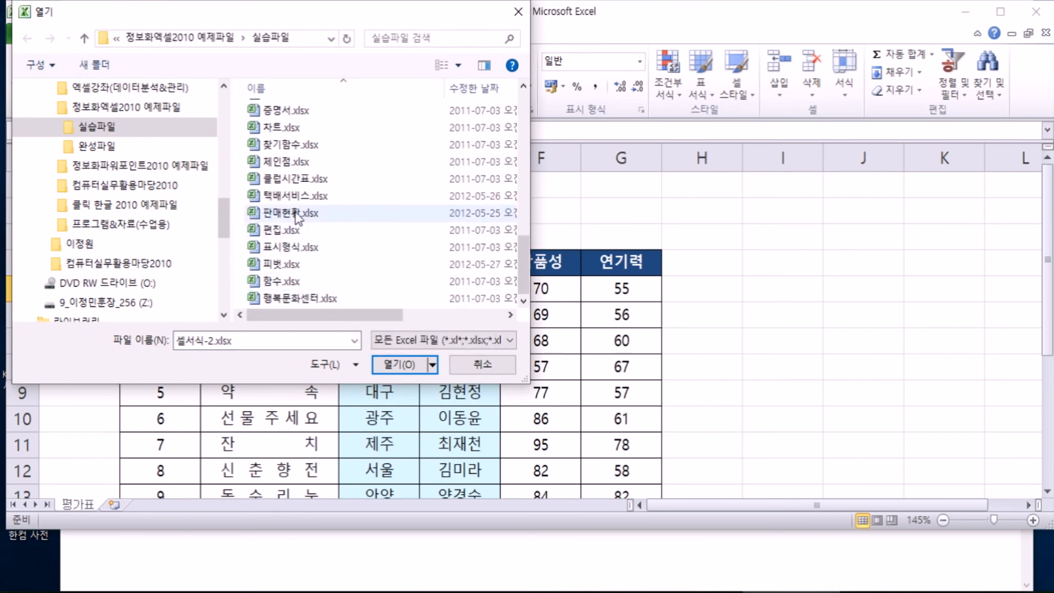
scroll(297, 200, up, 3)
scroll(296, 201, up, 5)
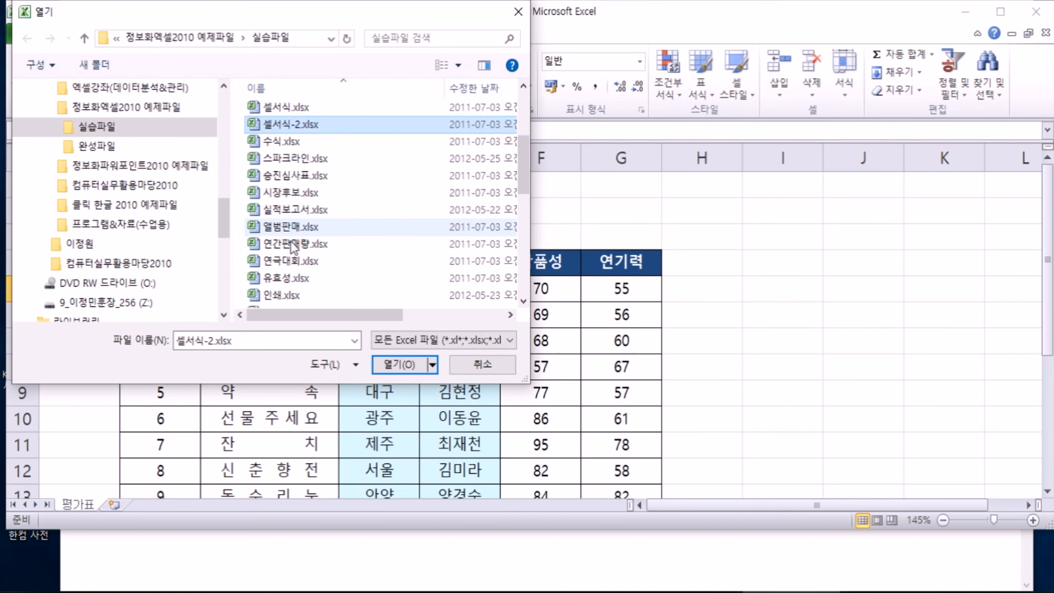
click(289, 232)
click(419, 371)
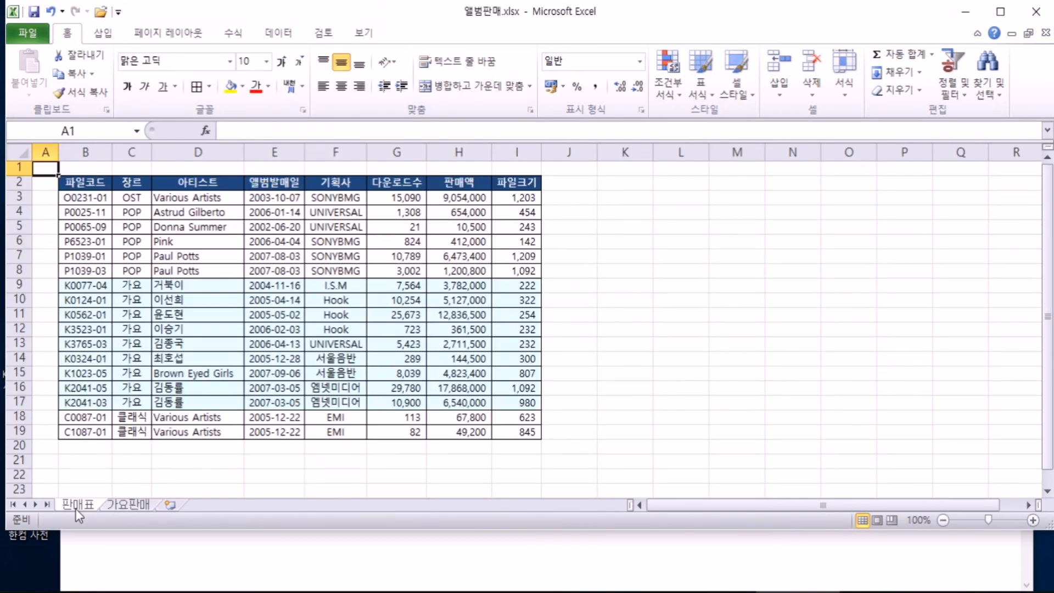
Look through the 가요판매 sheet and return to the 판매표 sheet
click(130, 509)
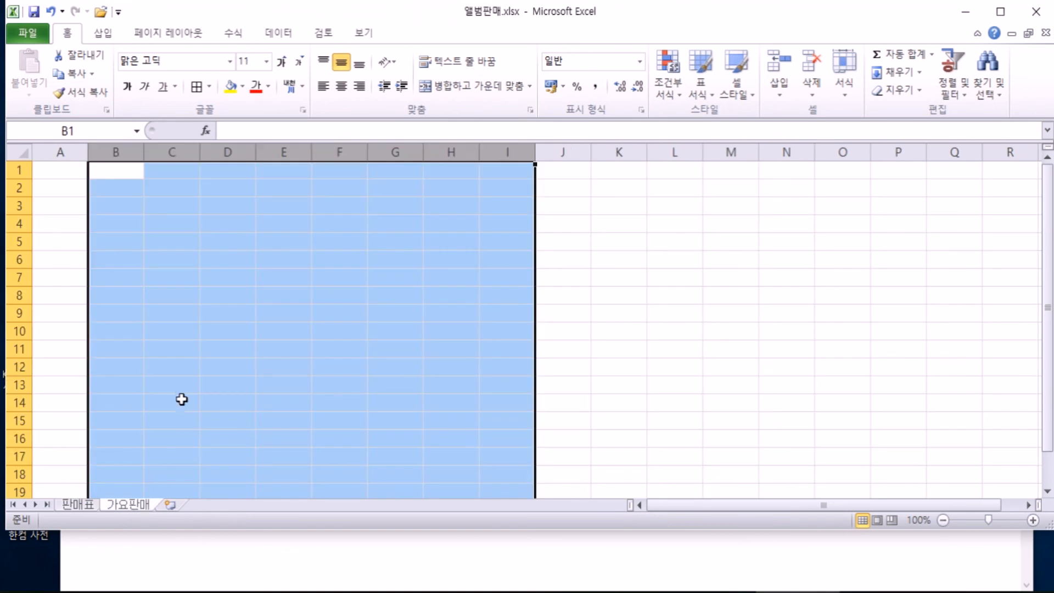
scroll(181, 392, down, 3)
scroll(182, 393, up, 3)
click(78, 503)
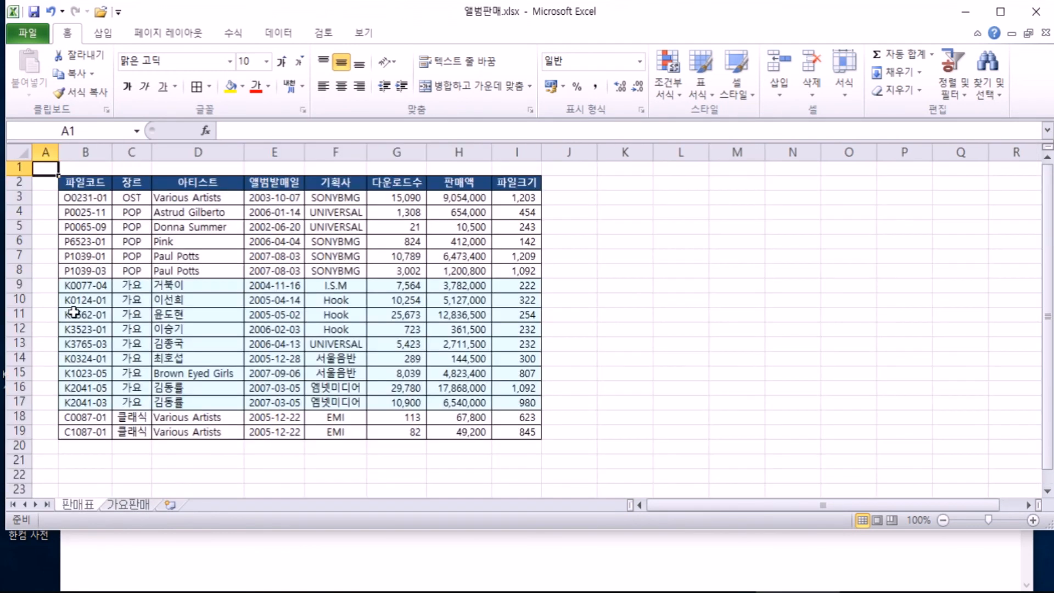
Select the 판매표 header row B2:I2 together with the 가요 rows B9:I17
drag(78, 285, 487, 405)
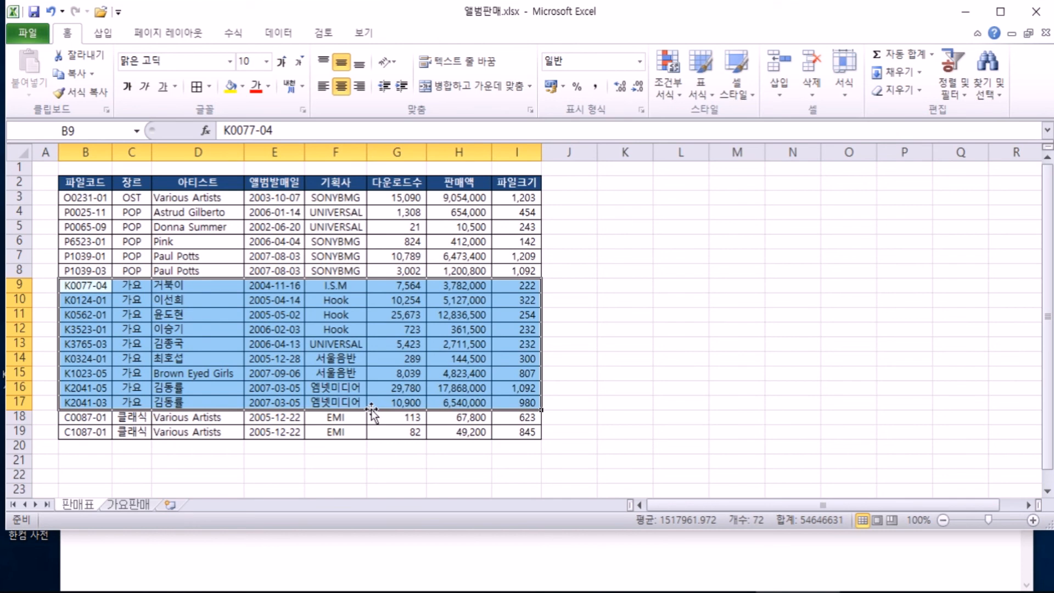
drag(79, 183, 531, 189)
key(ctrl+b)
ctrl+scroll(91, 321, up, 3)
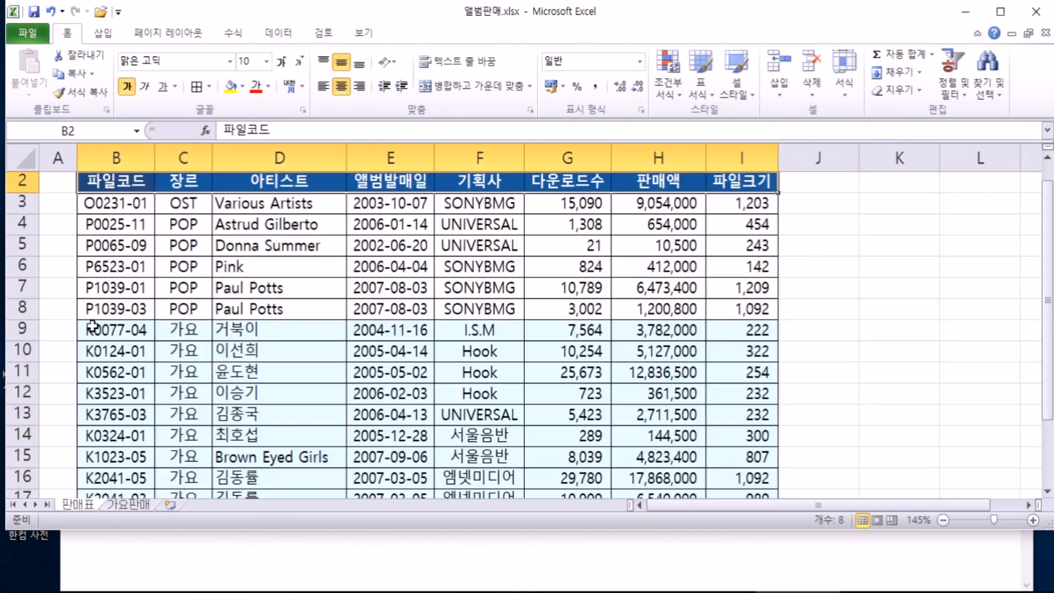
scroll(98, 215, up, 1)
click(11, 202)
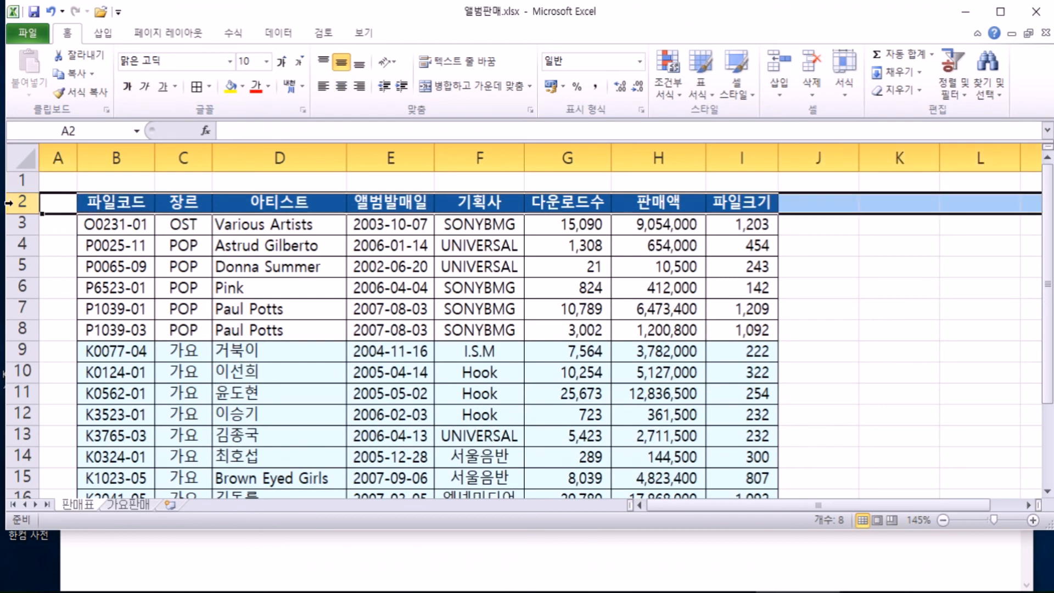
drag(85, 201, 746, 201)
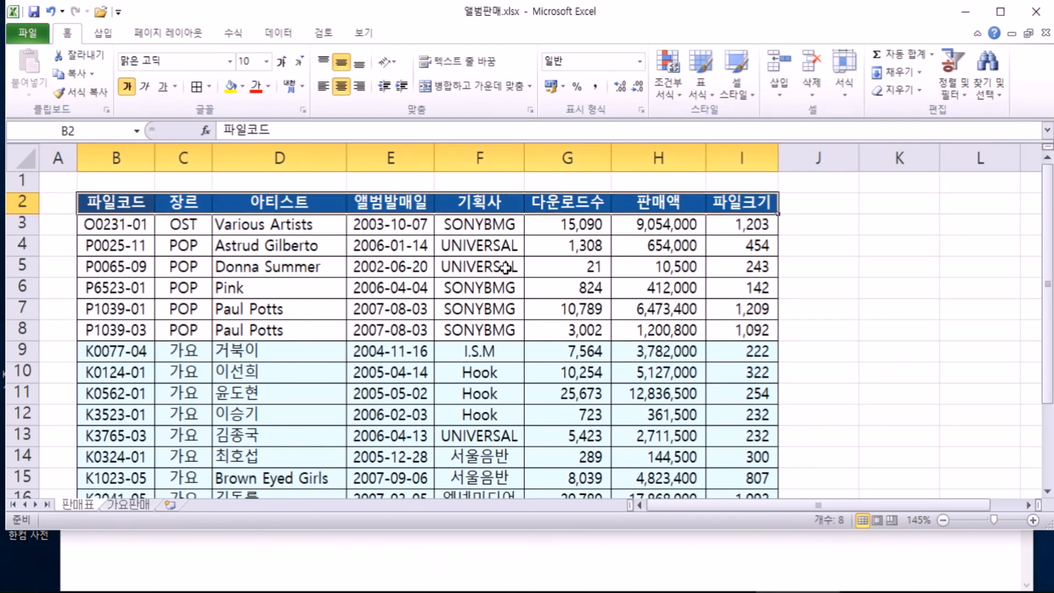
scroll(351, 305, down, 1)
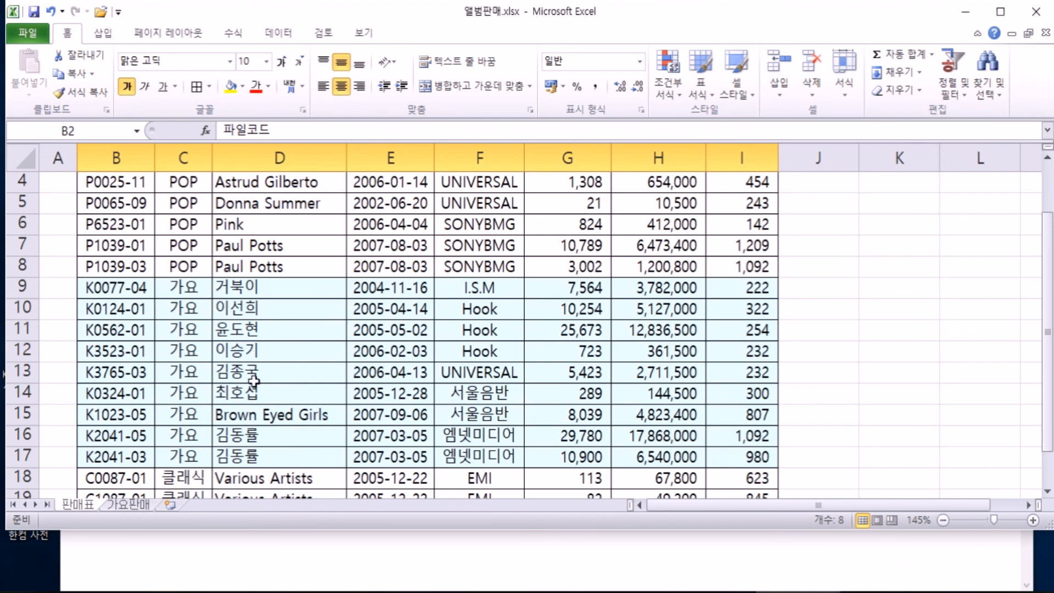
drag(113, 290, 761, 453)
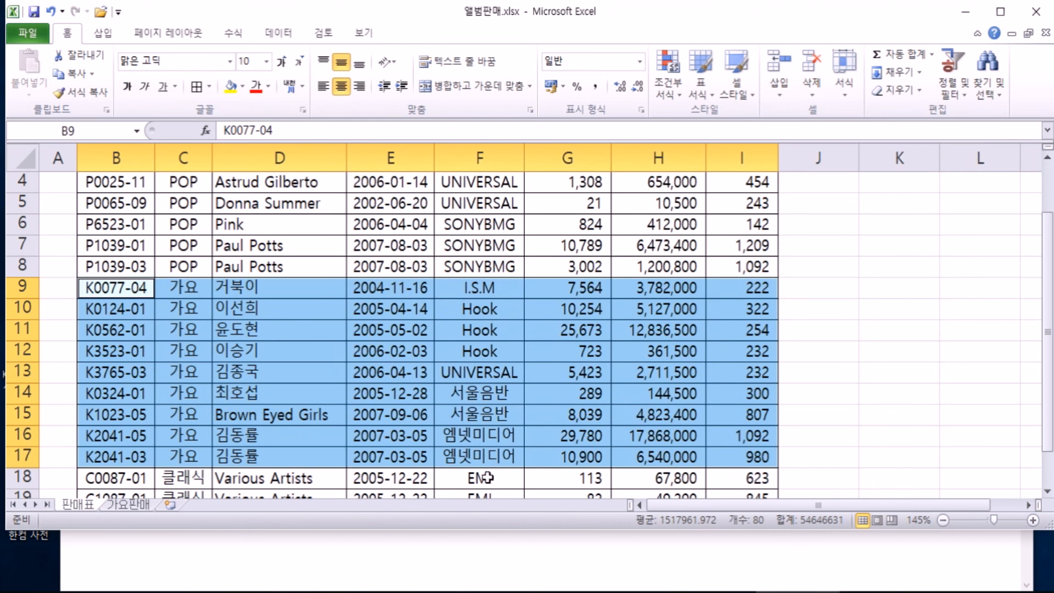
Copy the header row B2:I2 together with the 가요 rows B9:I17 of the 판매표 sheet as one multiple selection
scroll(410, 486, up, 1)
drag(101, 201, 751, 192)
scroll(354, 283, down, 2)
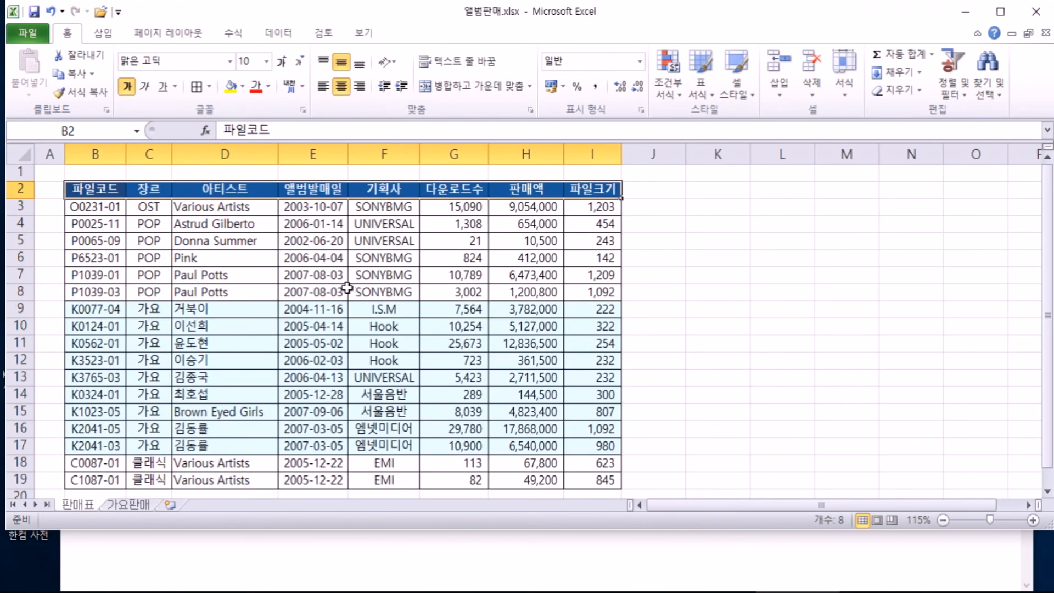
drag(77, 311, 570, 446)
key(ctrl+c)
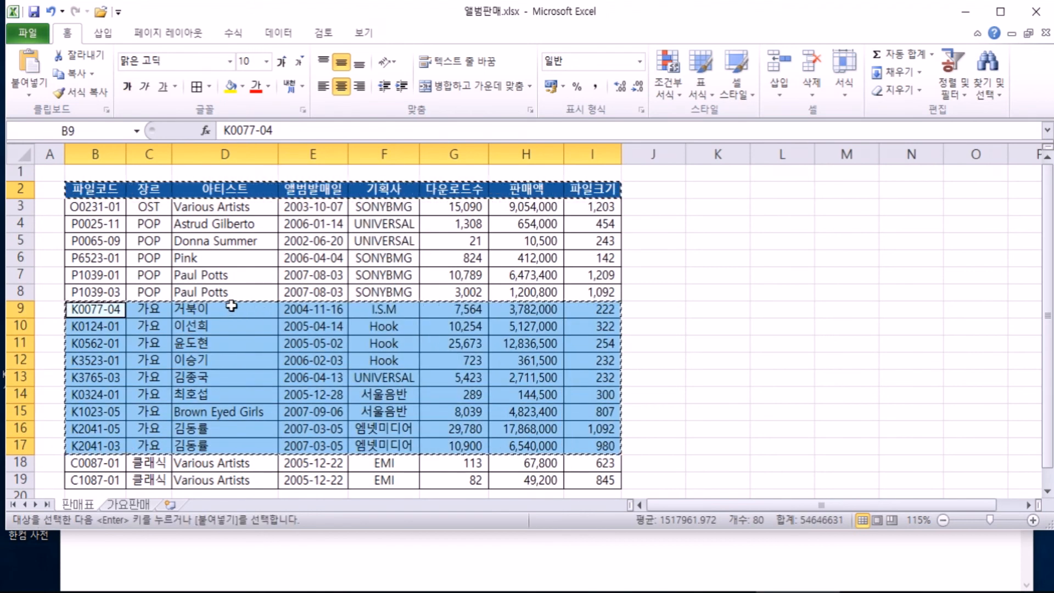
Paste the copied header and 가요 rows at B1 of the 가요판매 sheet and undo the paste
click(129, 506)
click(120, 174)
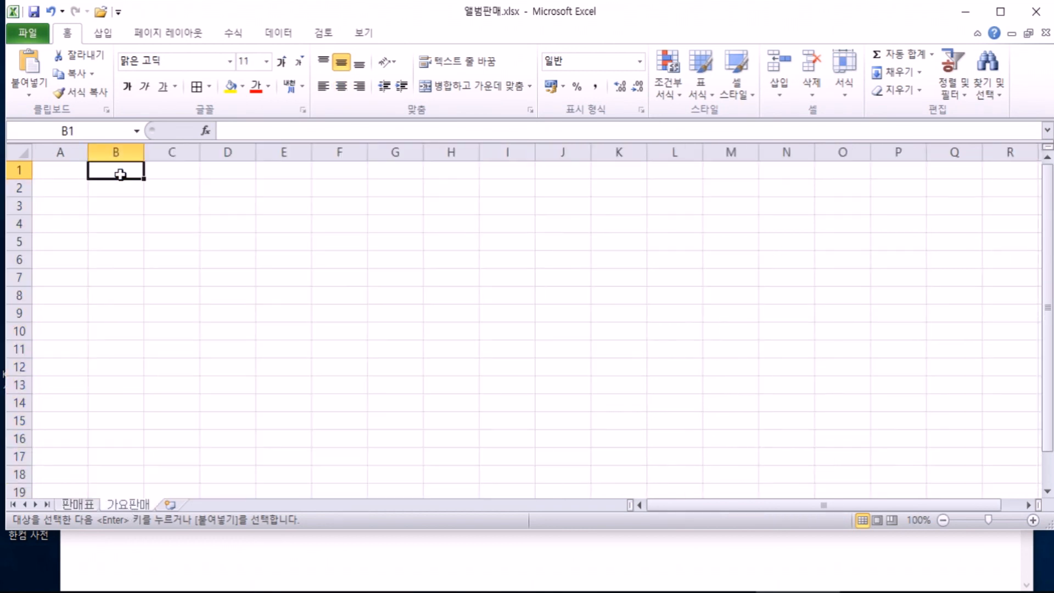
key(ctrl+v)
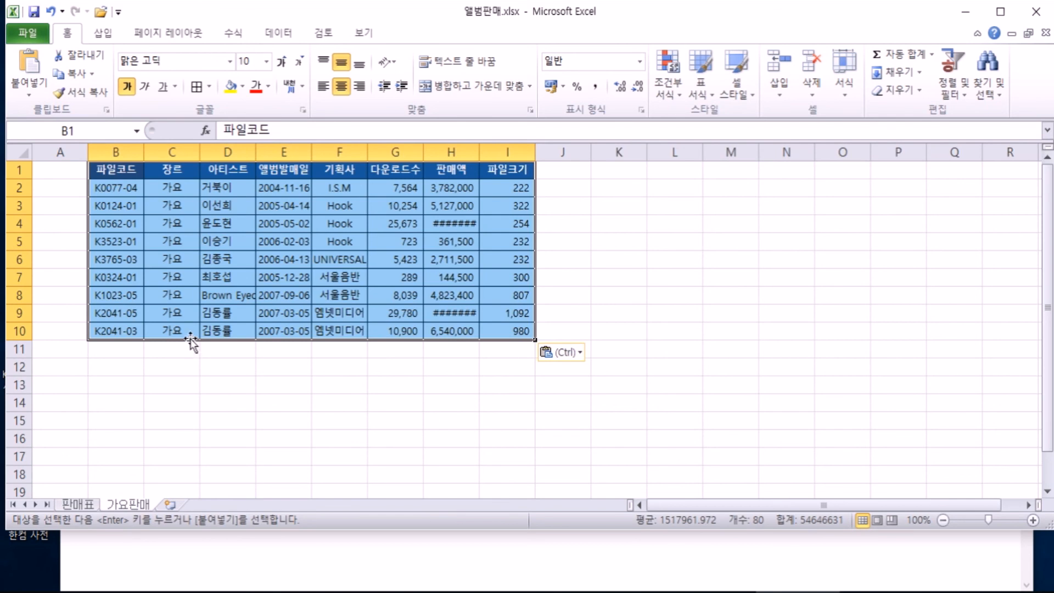
key(ctrl+z)
click(110, 170)
Copy the header row B2:I2 and the 가요 rows B9:I17 of the 판매표 sheet together as one multiple selection again
click(77, 504)
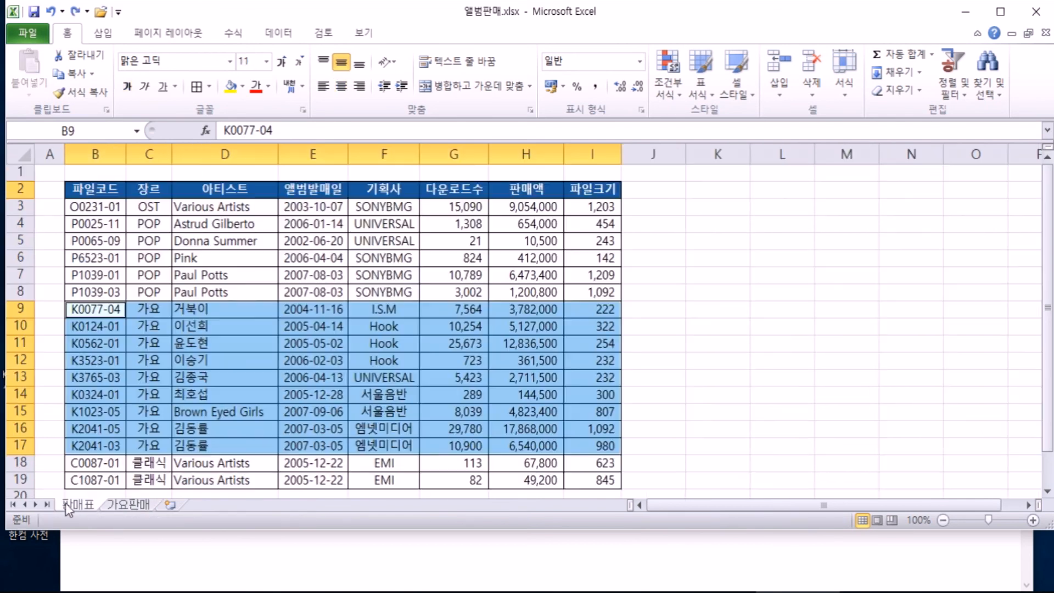
drag(93, 190, 612, 197)
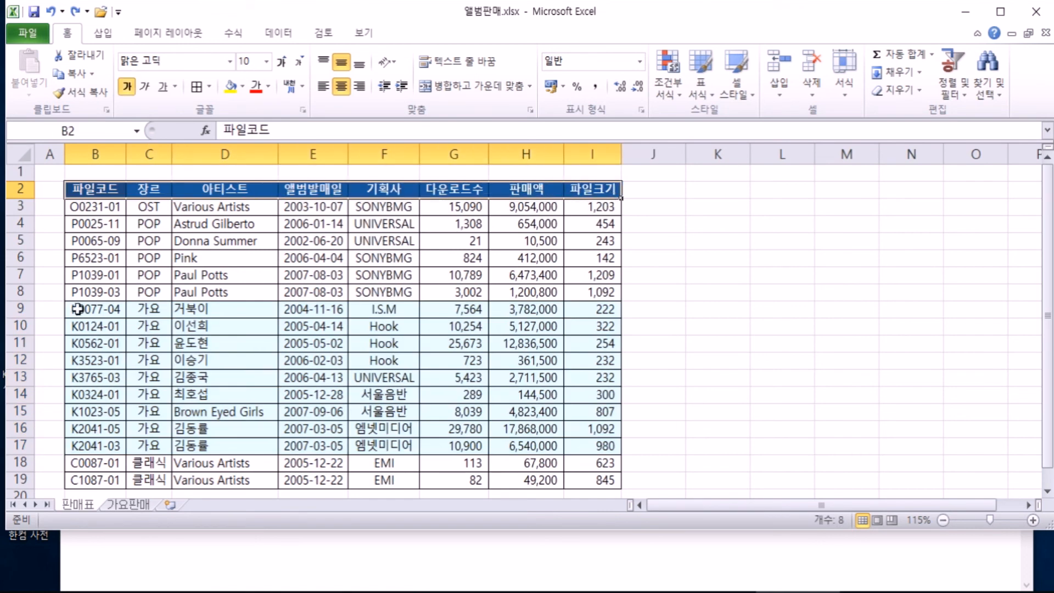
drag(77, 191, 578, 196)
click(96, 310)
drag(96, 310, 582, 443)
drag(85, 192, 581, 183)
drag(96, 309, 580, 445)
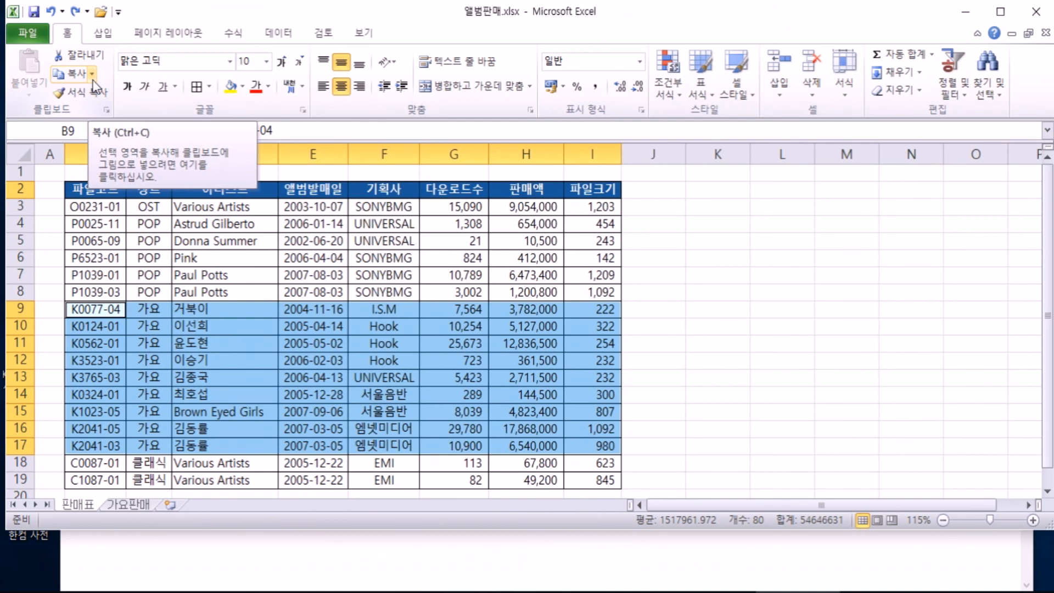
click(76, 73)
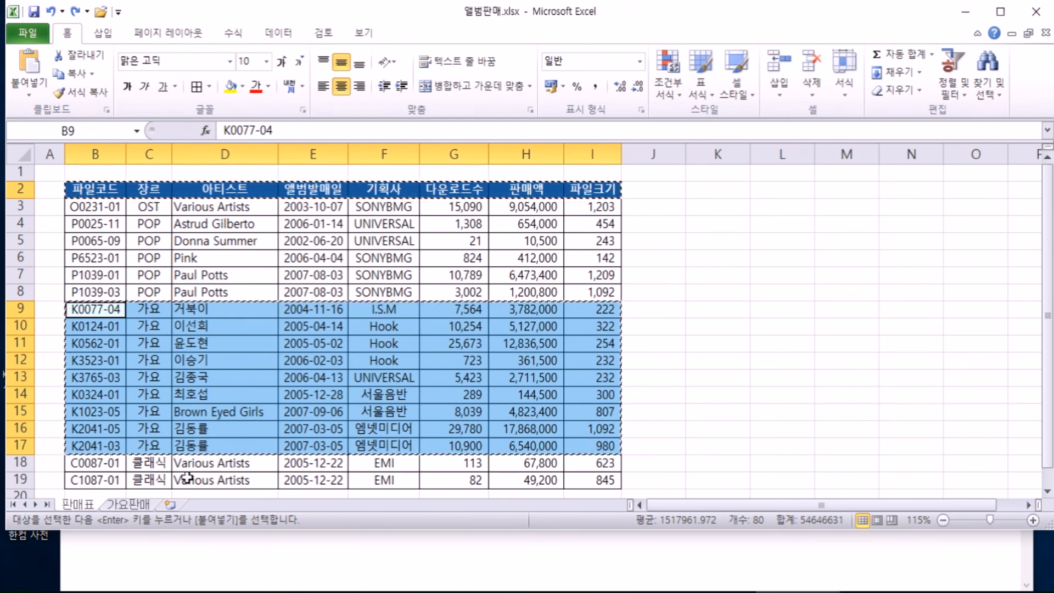
Paste the copied header and 가요 rows at cell B2 of the 가요판매 sheet
click(144, 507)
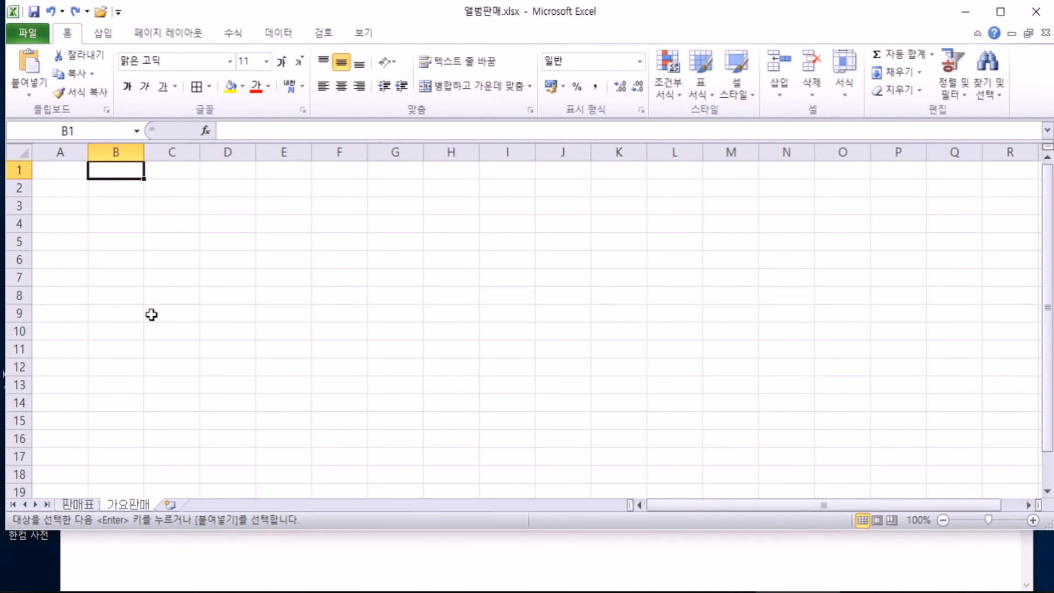
click(113, 191)
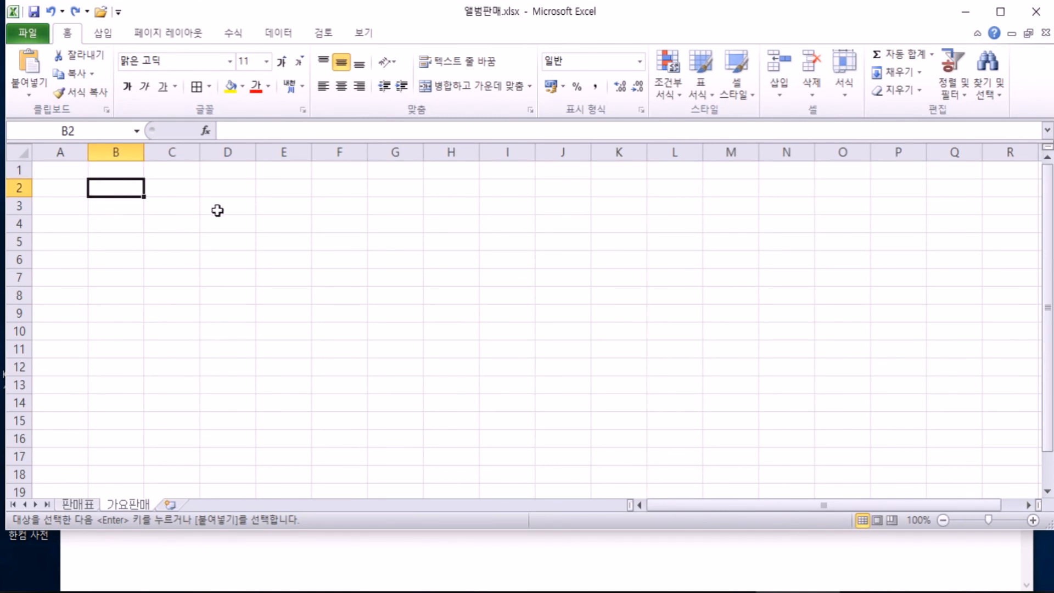
key(ctrl+v)
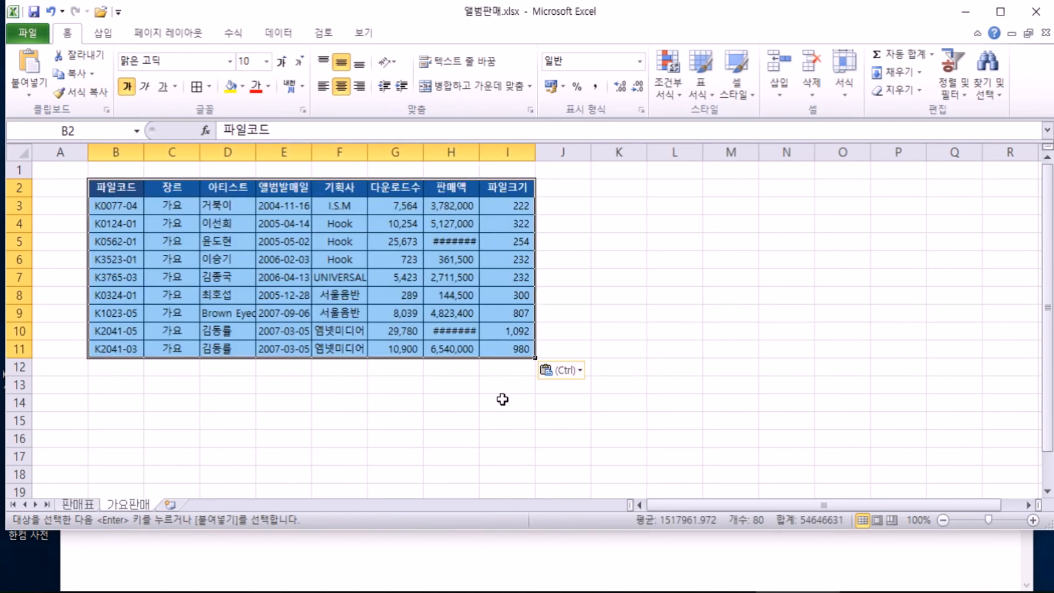
click(308, 352)
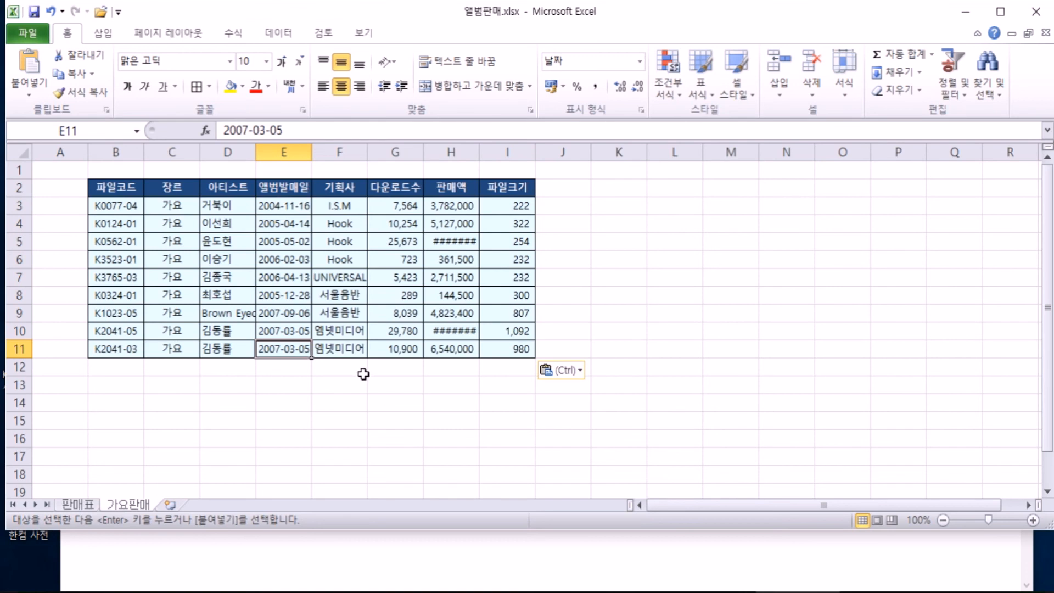
Compare 판매표 with 가요판매 and AutoFit the 판매액, 아티스트, 기획사 and 앨범발매일 columns of the 가요판매 sheet
click(75, 503)
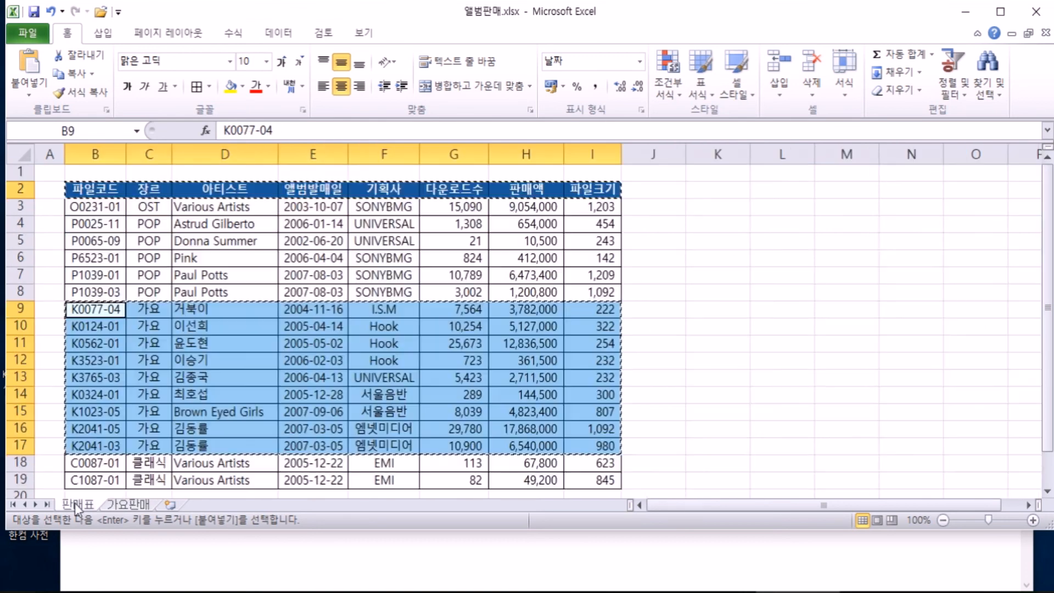
click(125, 505)
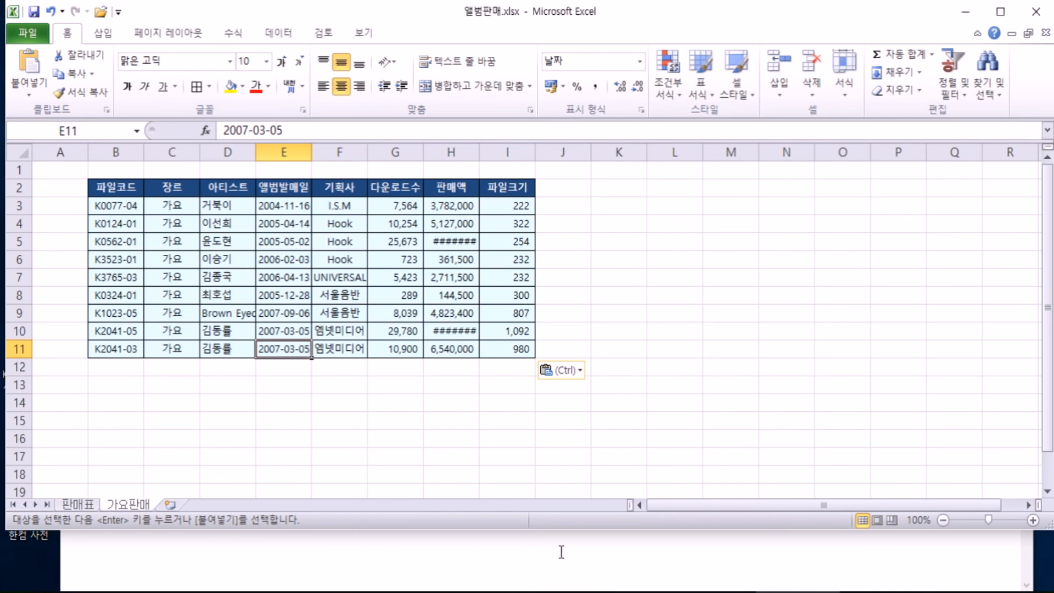
click(81, 501)
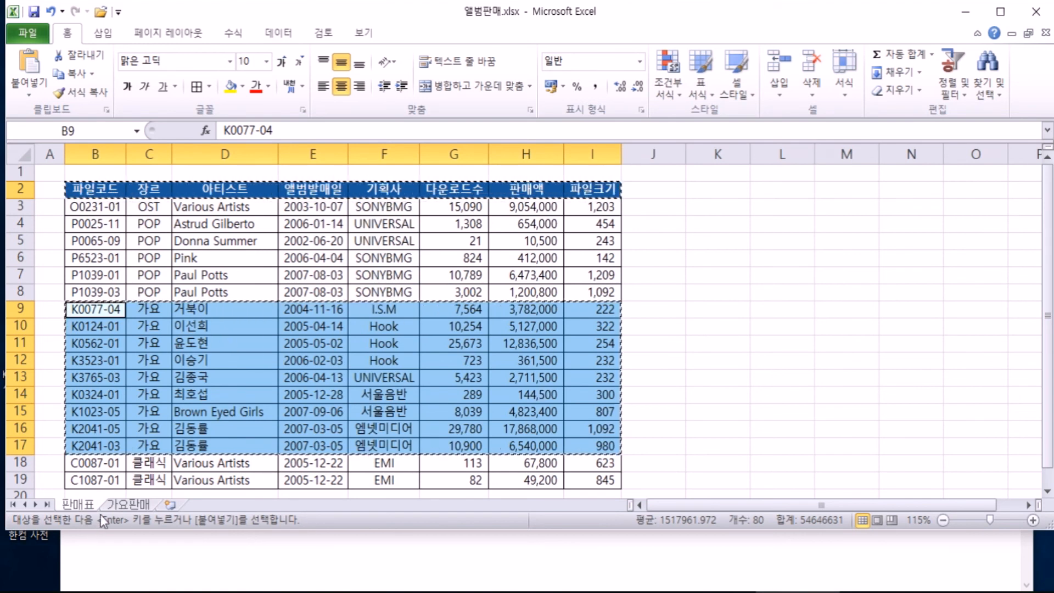
click(124, 504)
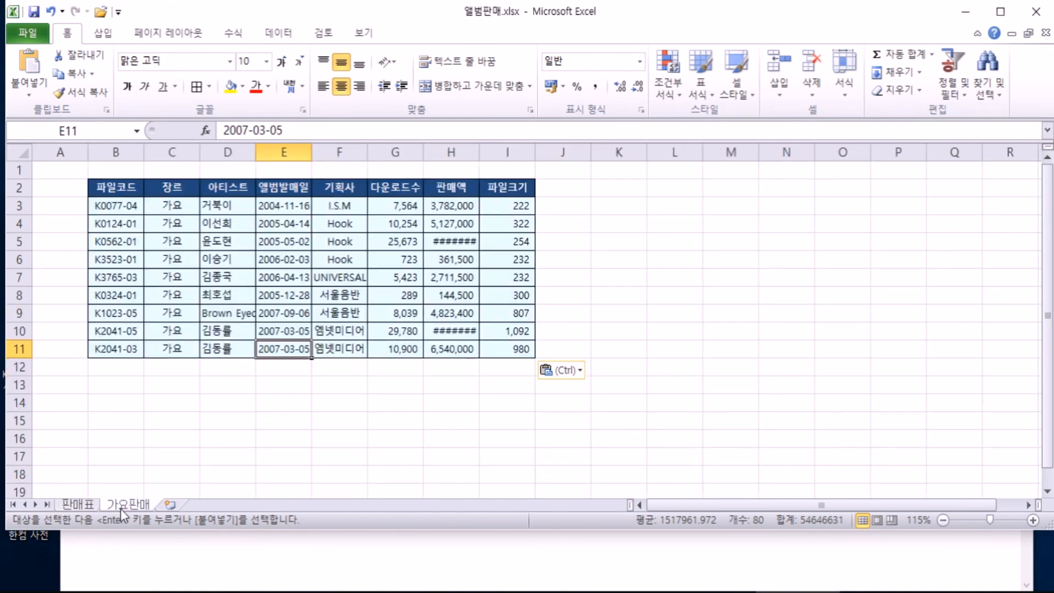
click(460, 244)
ctrl+scroll(444, 313, up, 3)
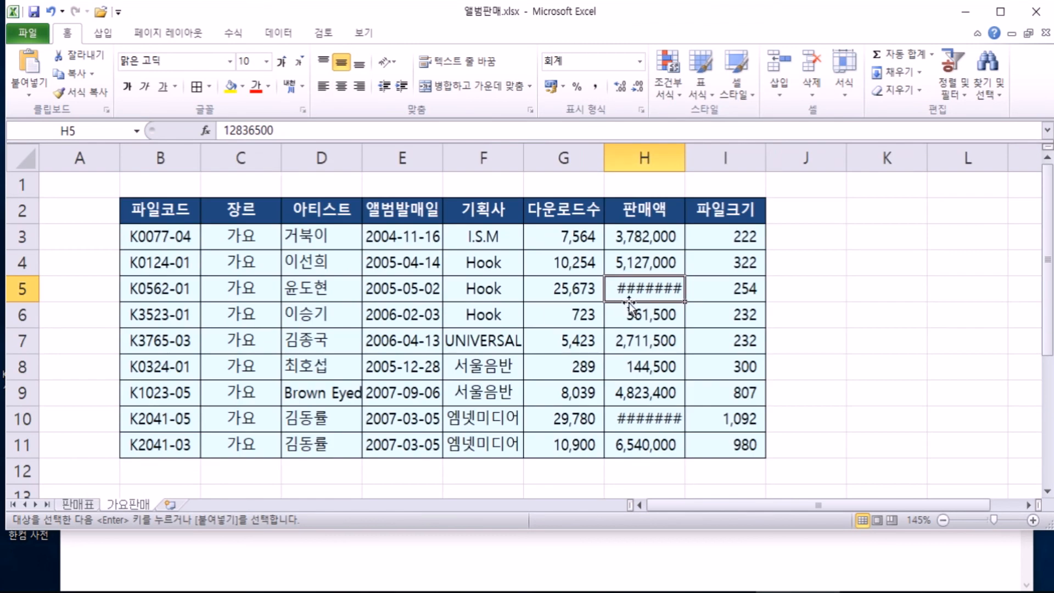
double_click(684, 156)
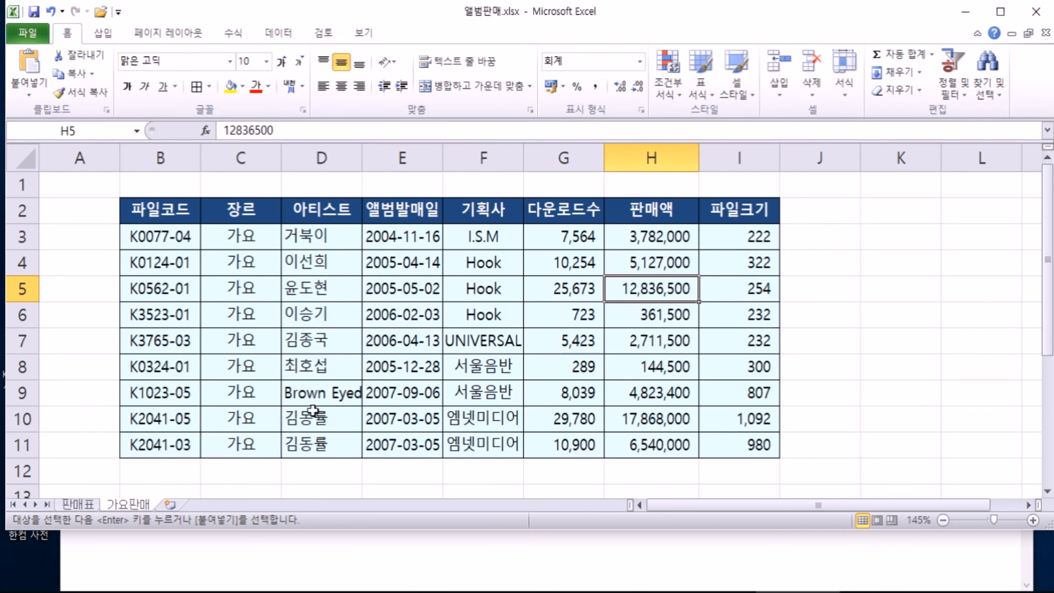
double_click(364, 158)
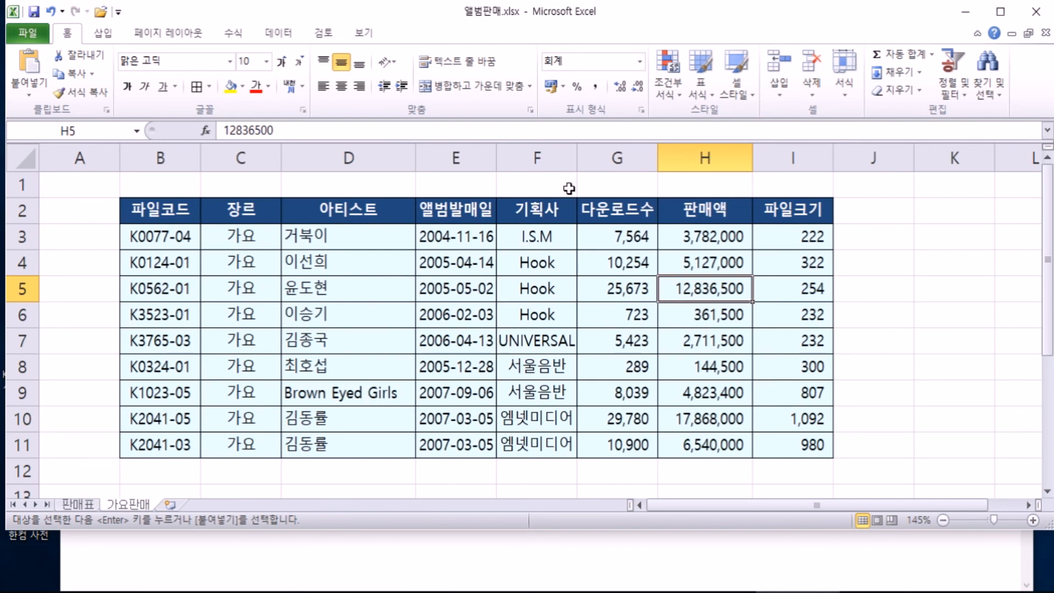
double_click(577, 156)
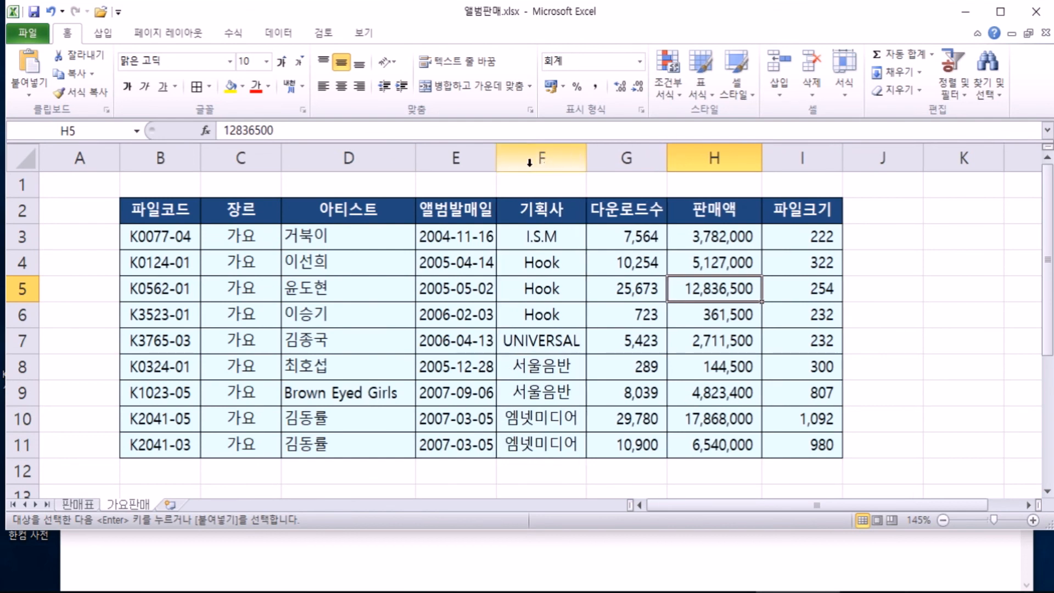
double_click(496, 159)
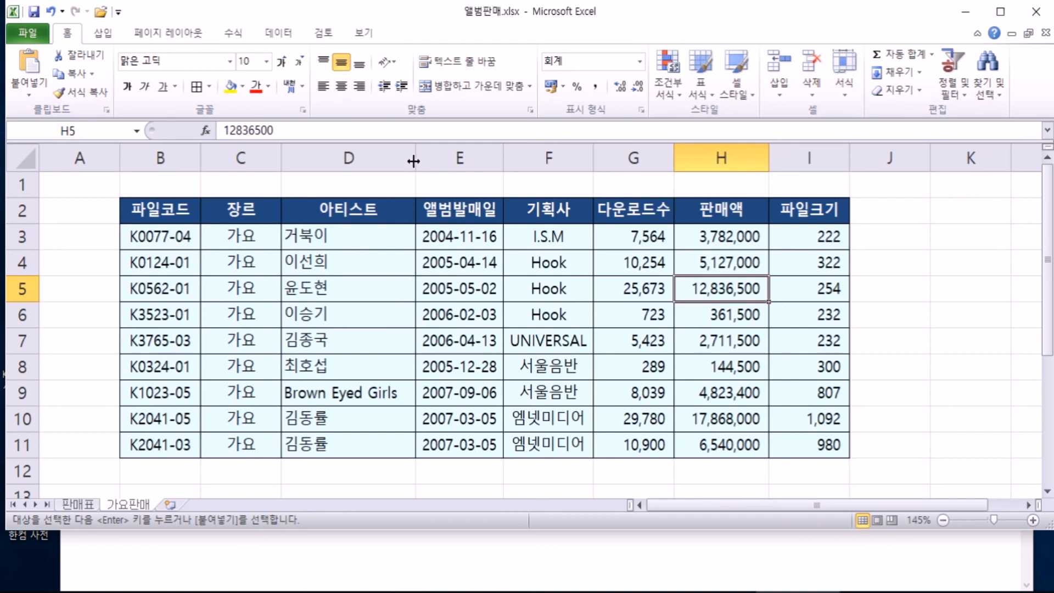
Cancel the active copy on the 판매표 sheet, reselect header B2:I2 with 가요 rows B9:I17 and copy them together
click(78, 504)
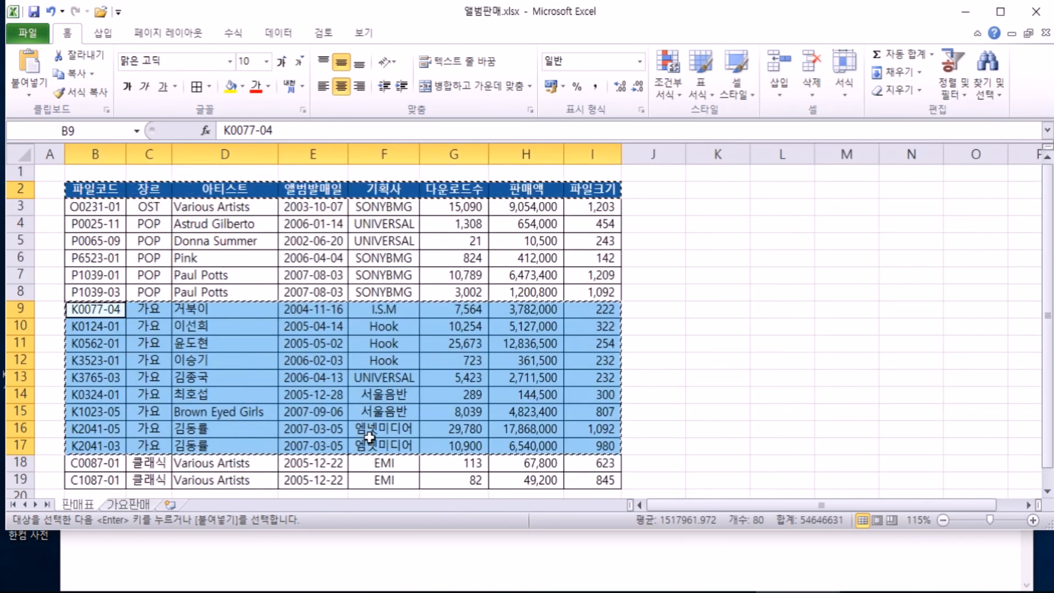
key(Escape)
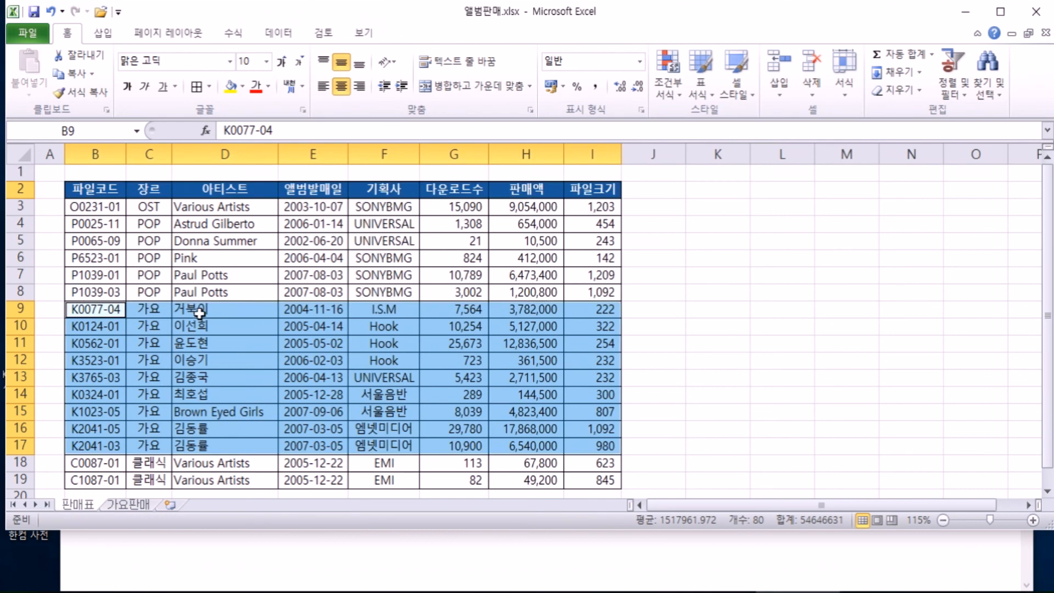
click(200, 307)
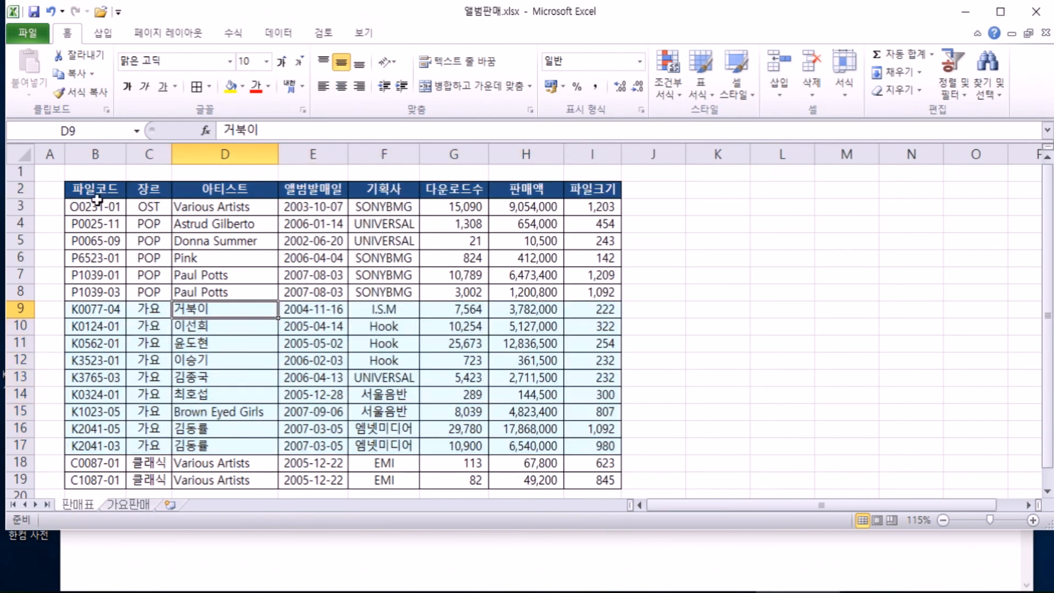
drag(97, 190, 574, 184)
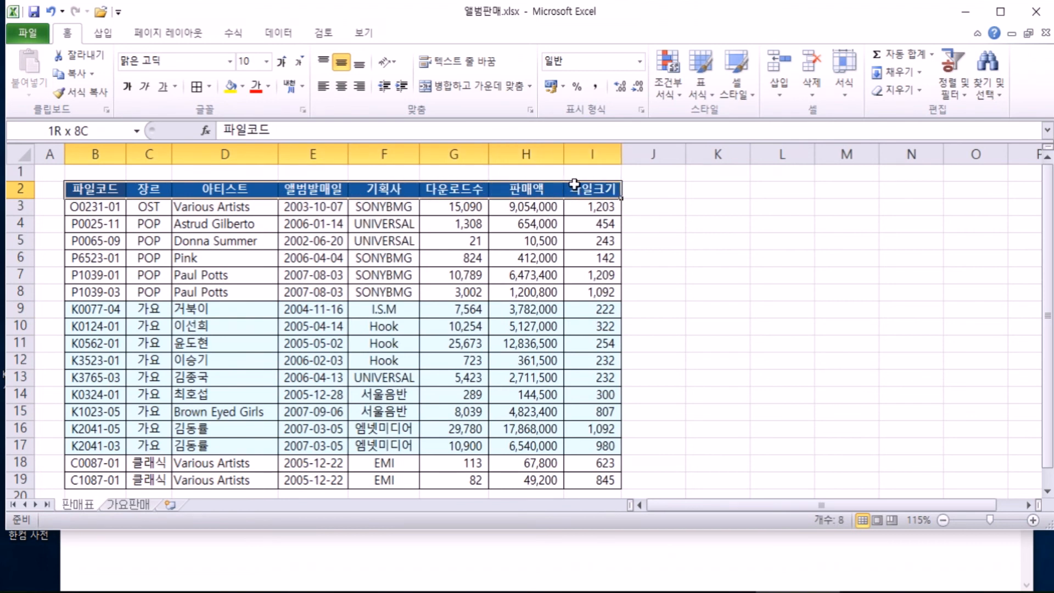
drag(574, 184, 575, 186)
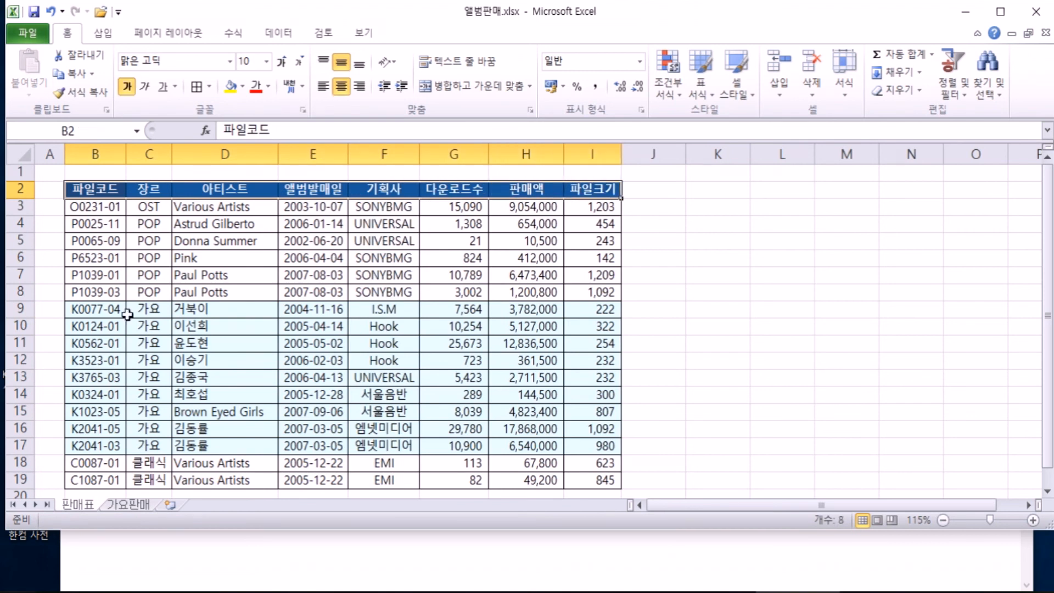
click(93, 311)
drag(92, 312, 603, 446)
key(ctrl+c)
Insert a new worksheet after 가요판매 and paste the copied header and 가요 rows at B2
click(170, 504)
click(103, 183)
key(ctrl+v)
click(362, 294)
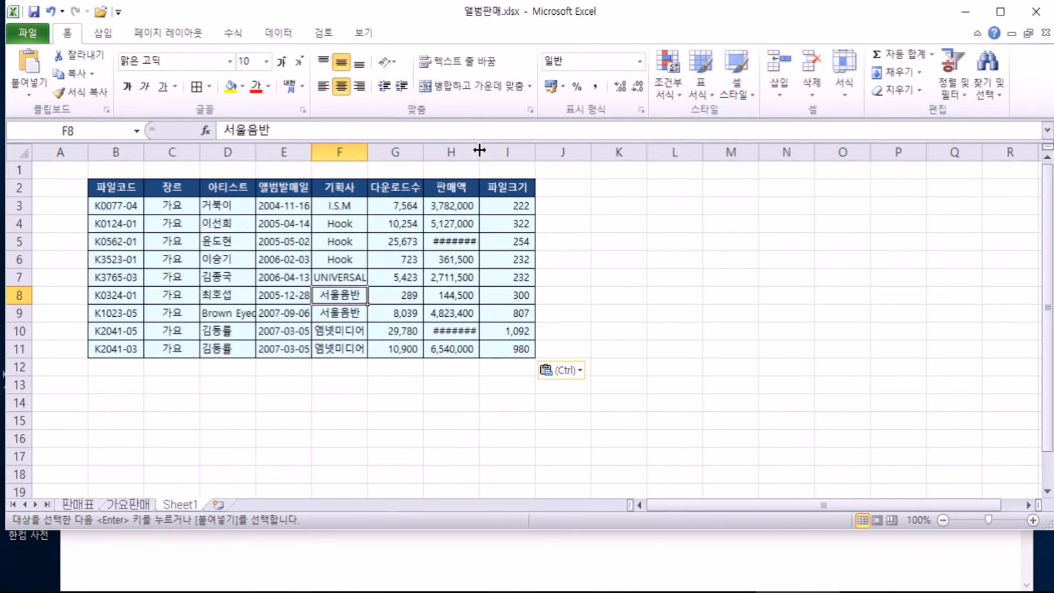
AutoFit the 판매액 and 기획사 columns of the new sheet, and undo an AutoFit of the 장르 column
scroll(466, 236, up, 2)
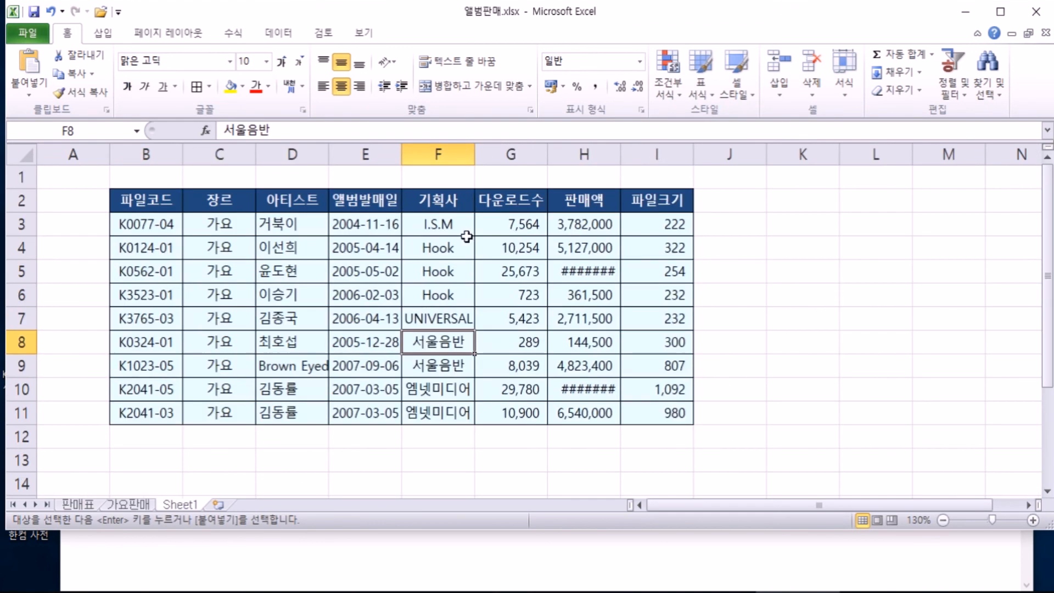
double_click(621, 154)
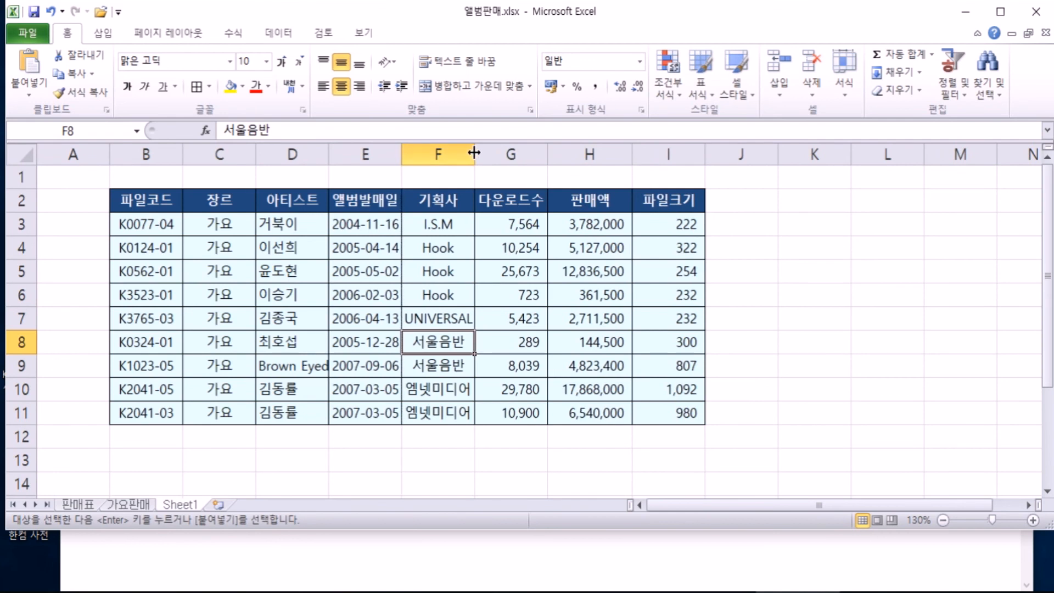
double_click(474, 154)
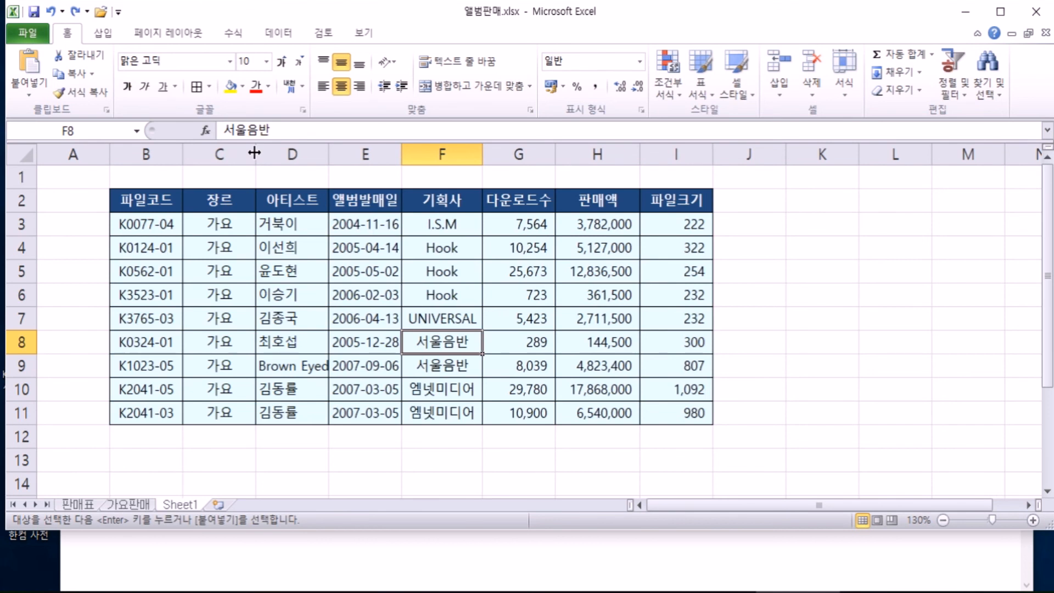
double_click(254, 152)
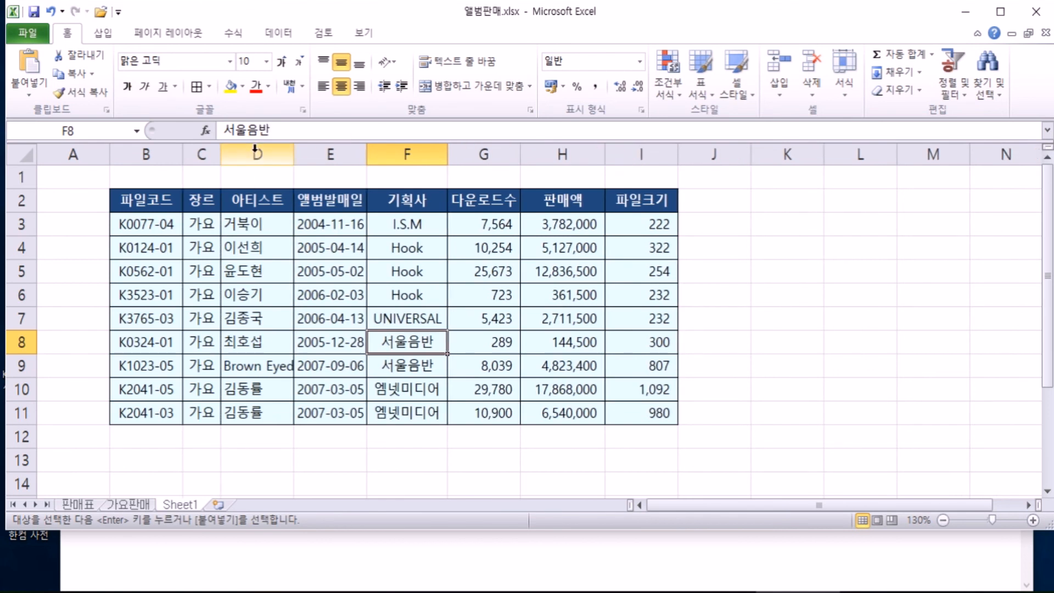
key(ctrl+z)
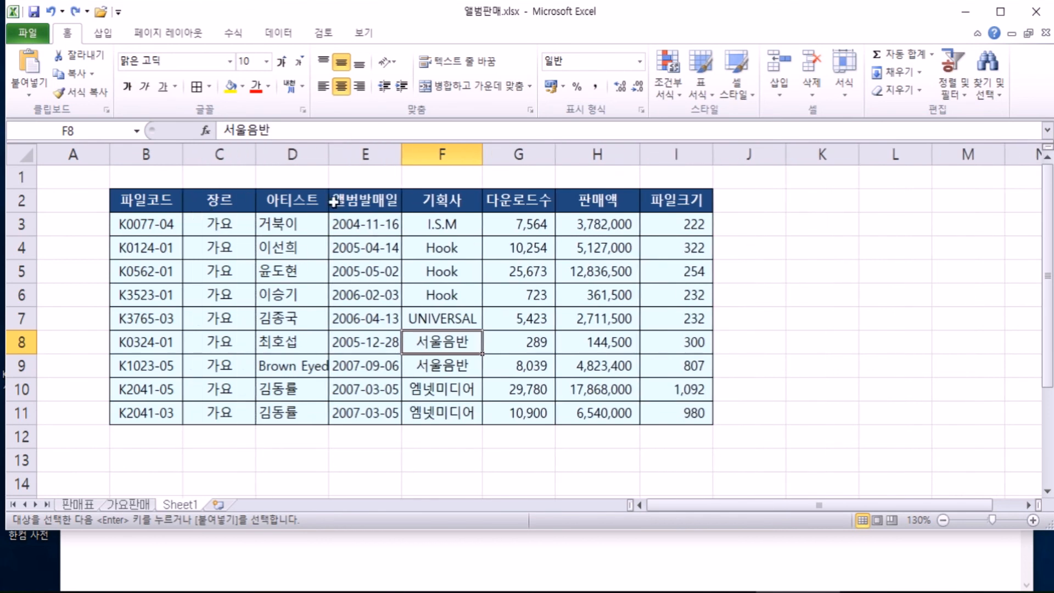
AutoFit the 아티스트, 앨범발매일 and 다운로드수 columns of the new sheet, then AutoFit the 장르 column and undo it
double_click(328, 154)
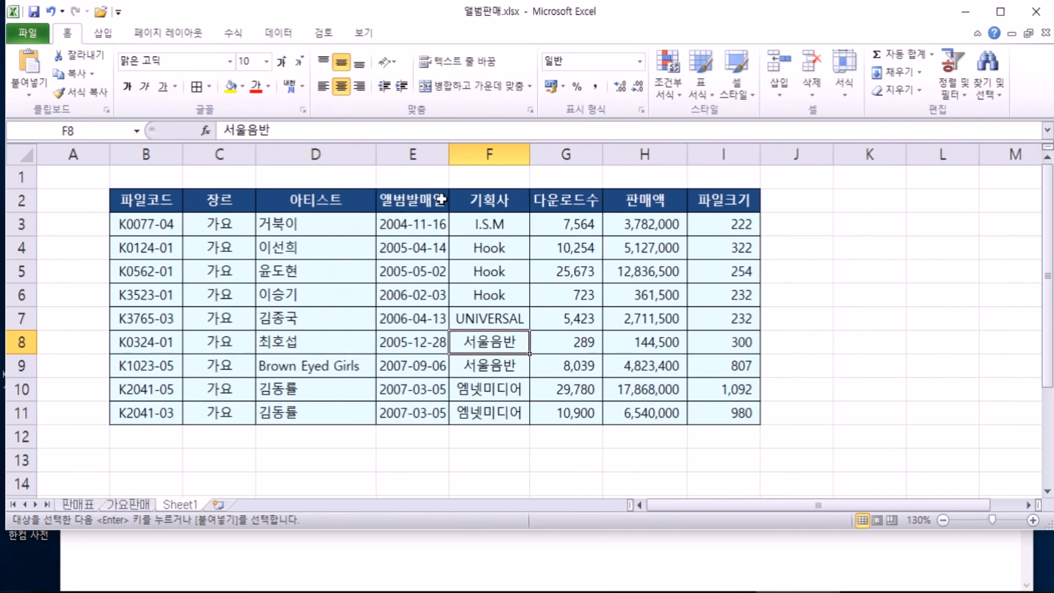
double_click(449, 155)
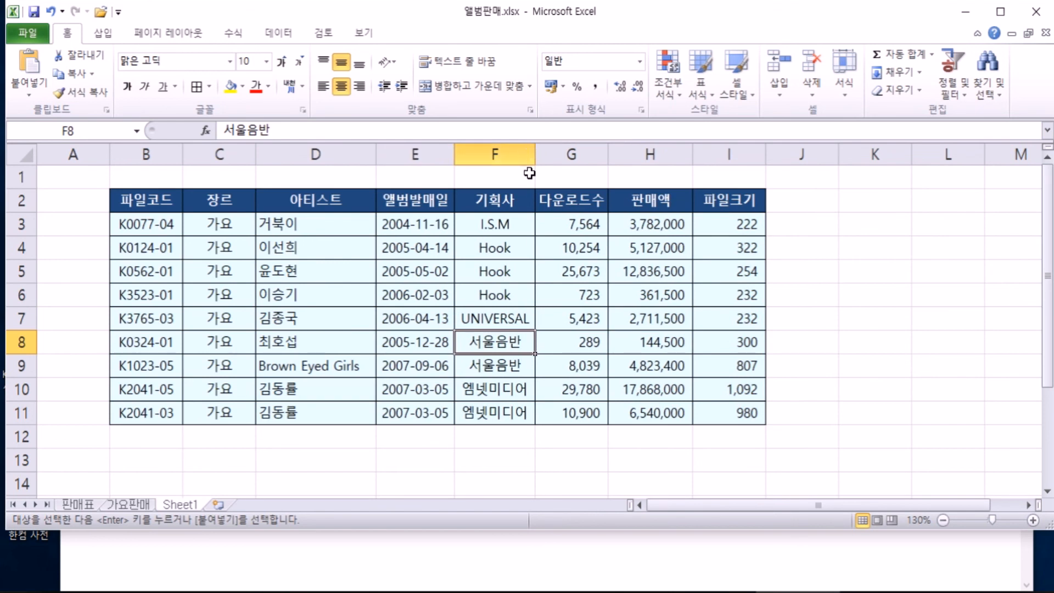
double_click(608, 154)
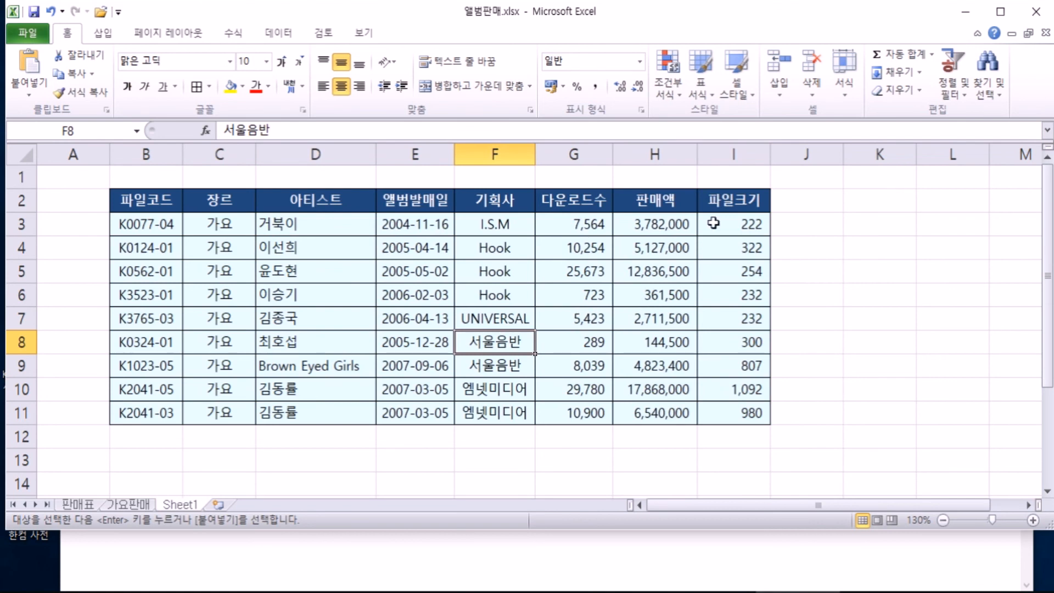
double_click(769, 161)
double_click(255, 155)
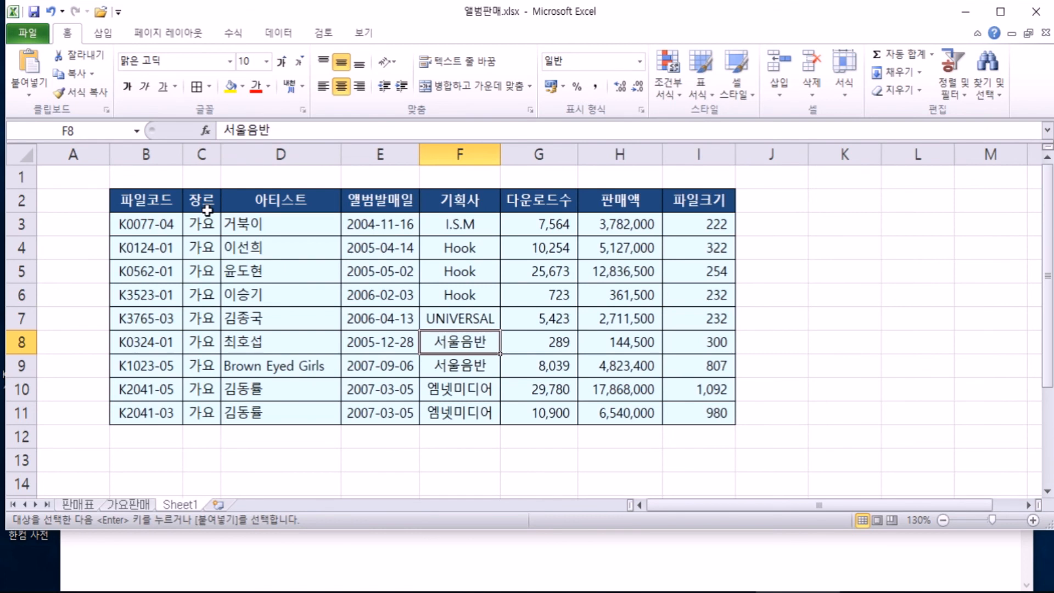
key(ctrl+z)
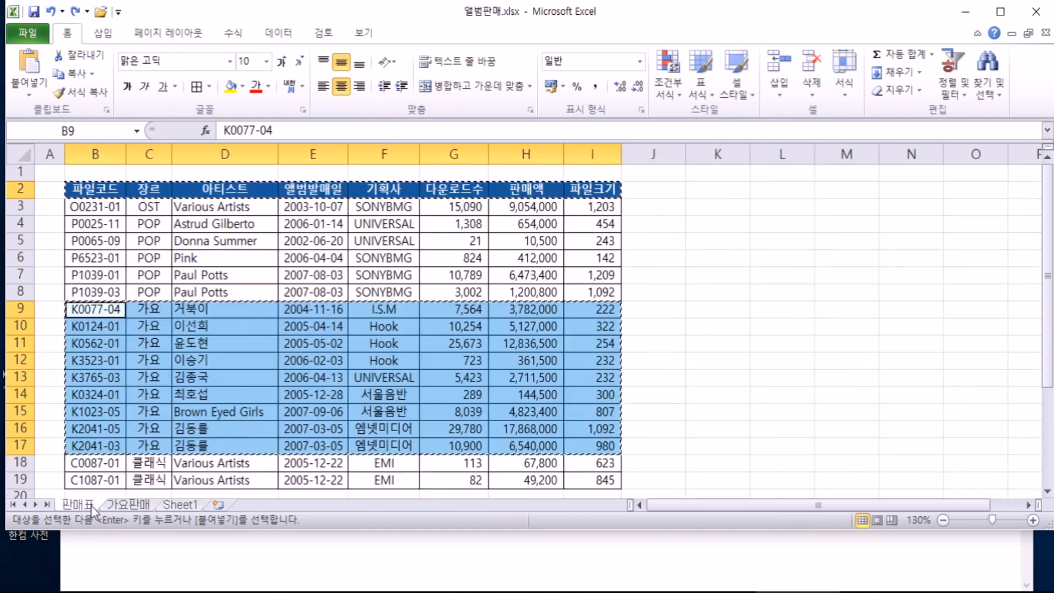
Return to the 판매표 sheet, cancel the active copy and deselect the copied ranges by selecting D14
click(88, 504)
key(Escape)
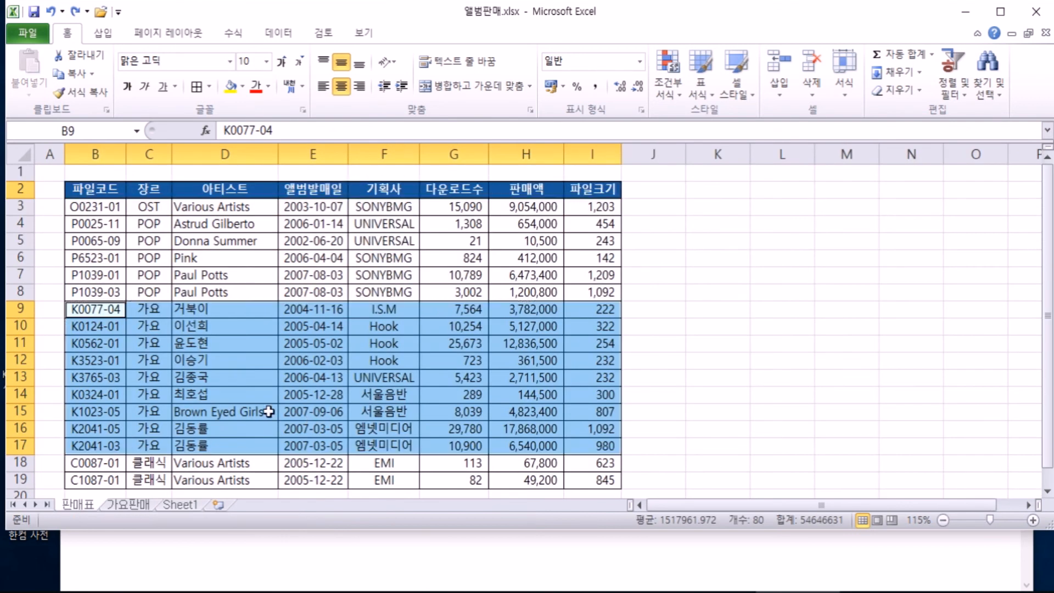
click(213, 400)
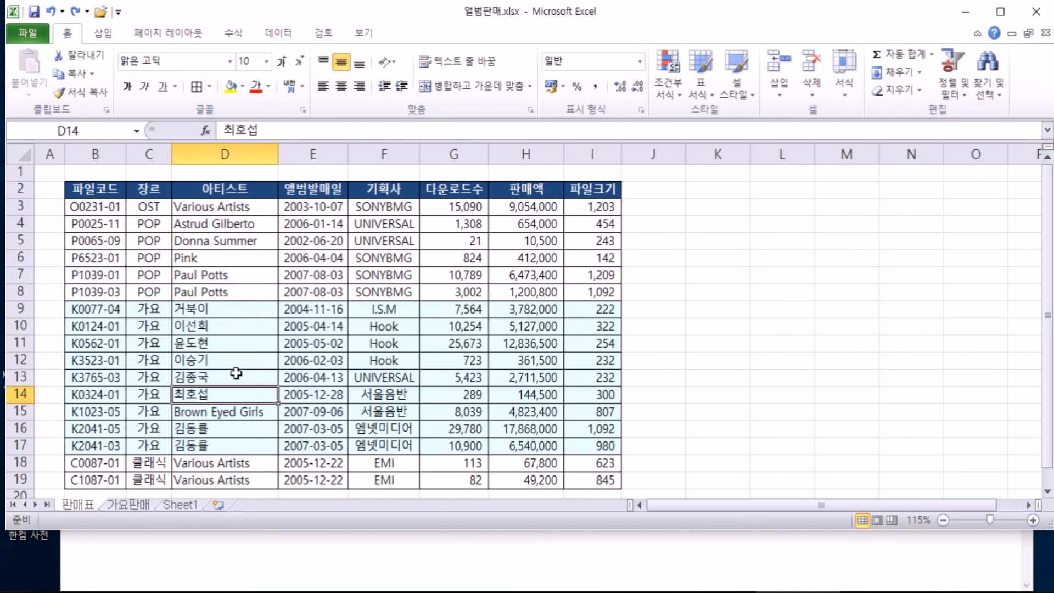
scroll(181, 370, down, 2)
scroll(170, 384, up, 1)
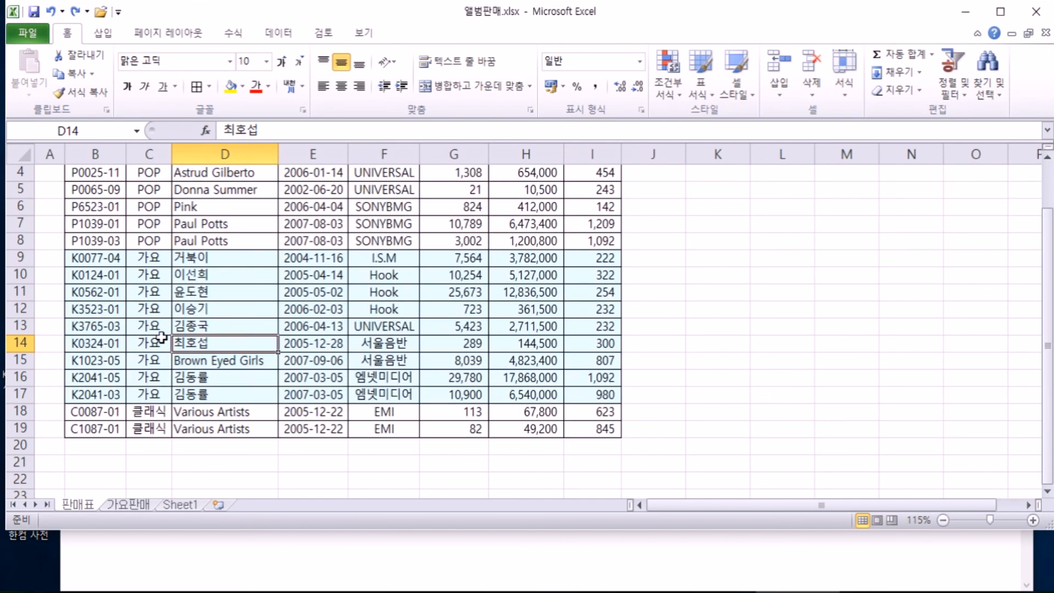
scroll(162, 339, up, 1)
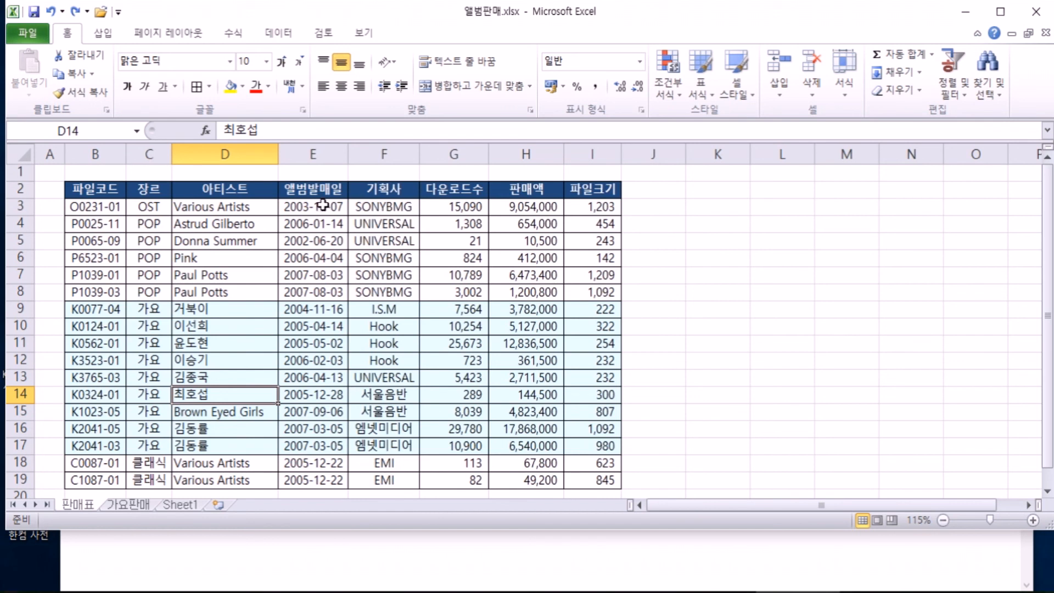
Sort the 판매표 table by 앨범발매일 in ascending order
click(317, 155)
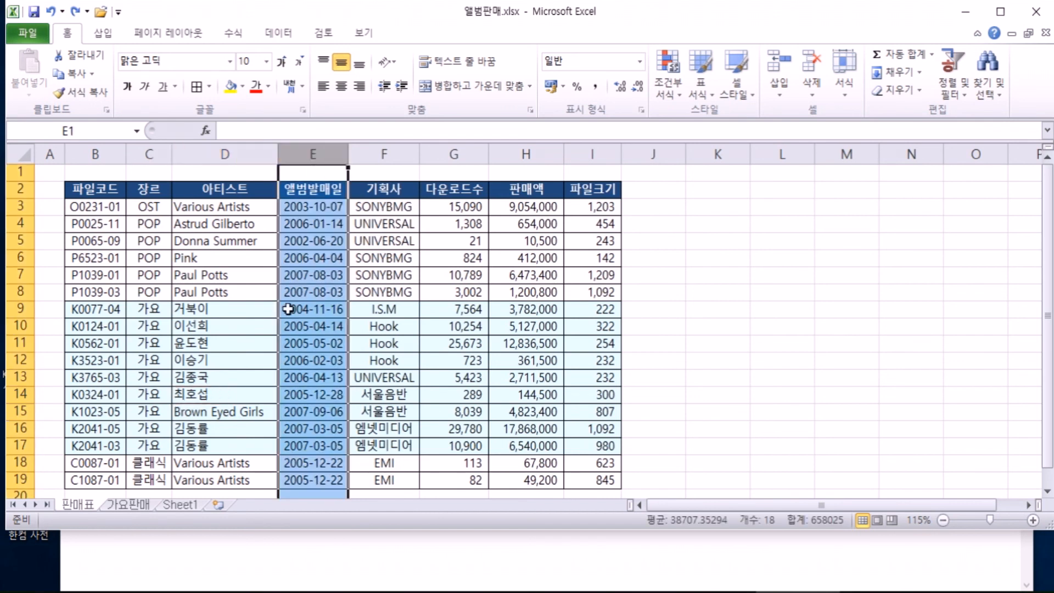
click(301, 259)
click(324, 153)
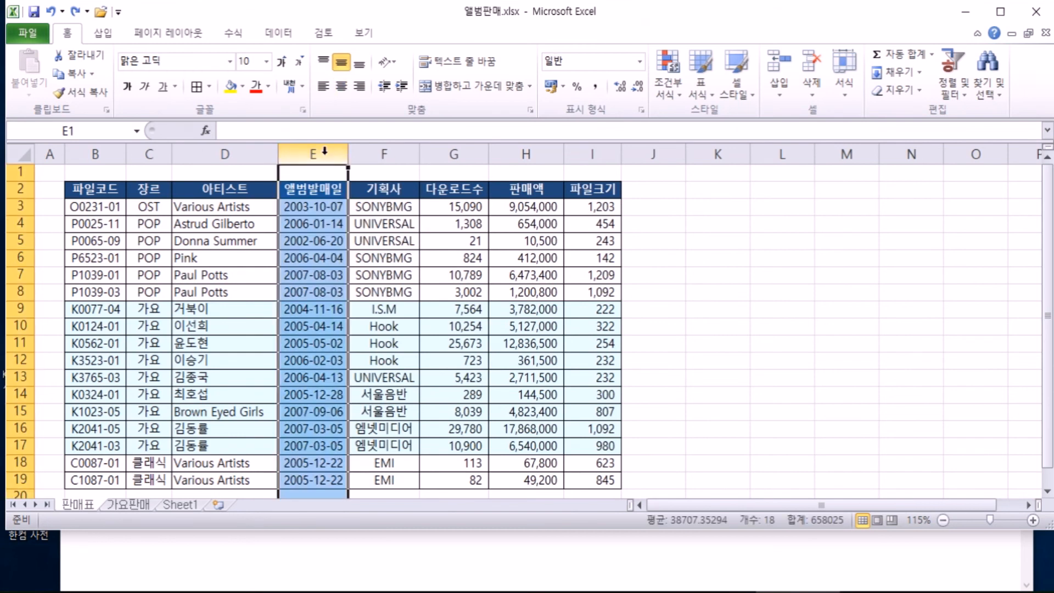
click(318, 308)
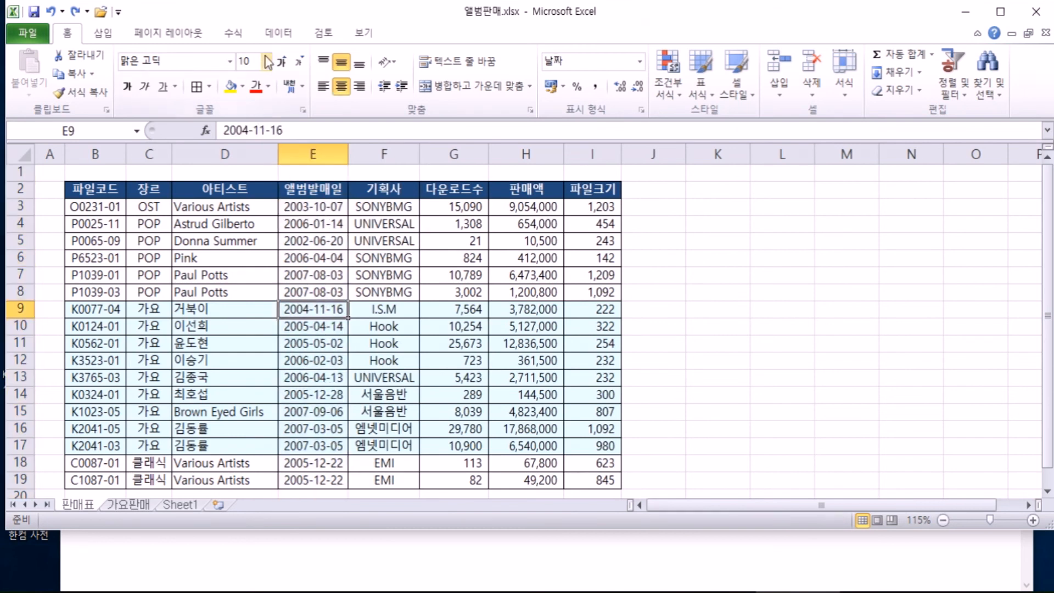
click(275, 34)
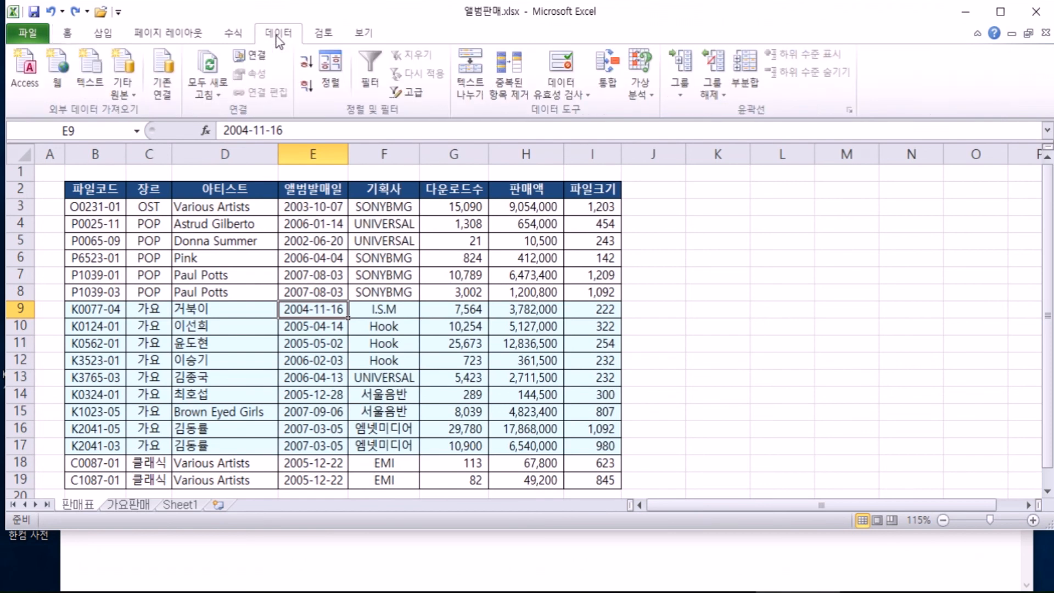
click(307, 63)
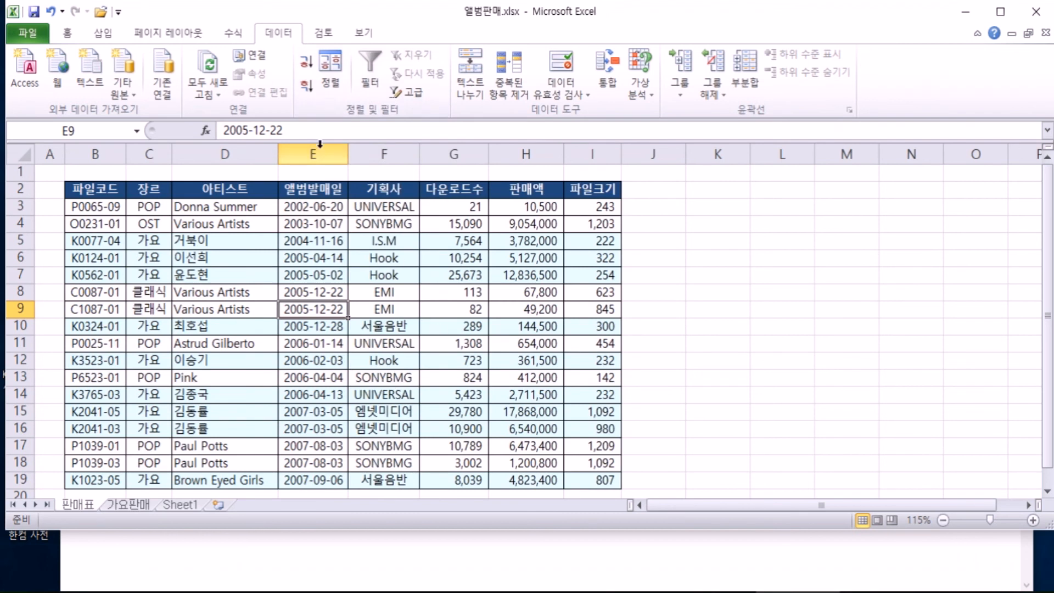
Sort the table by 앨범발매일 in descending order and switch it back to ascending order
click(307, 87)
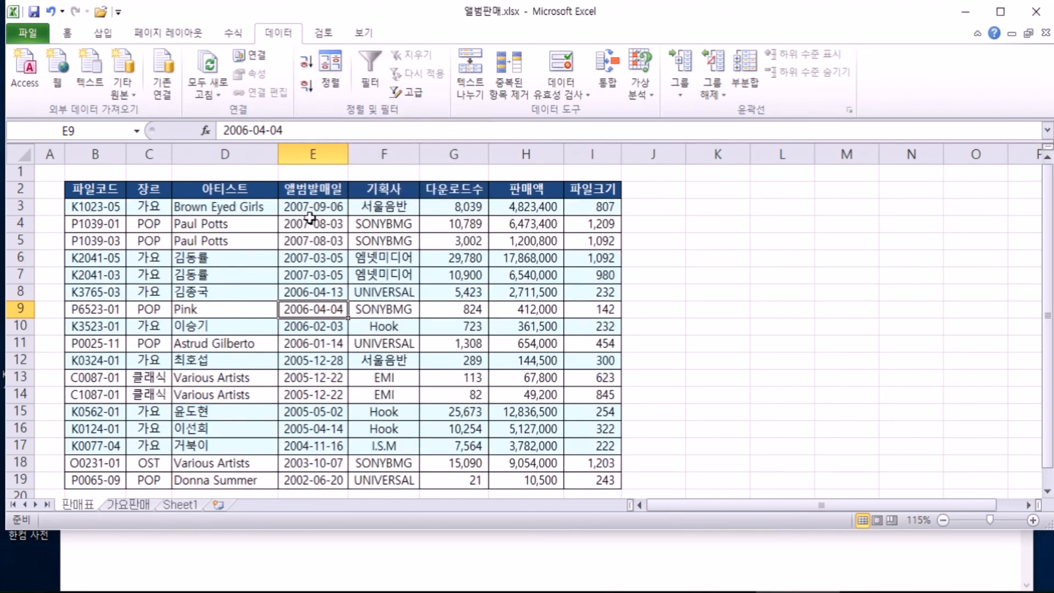
scroll(306, 371, down, 1)
scroll(305, 289, up, 1)
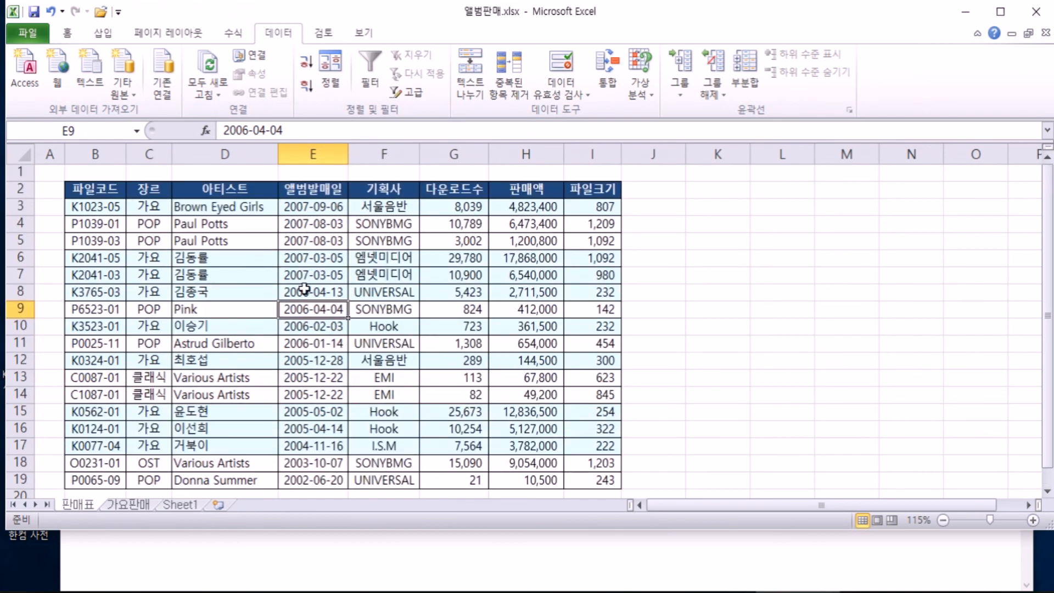
click(306, 62)
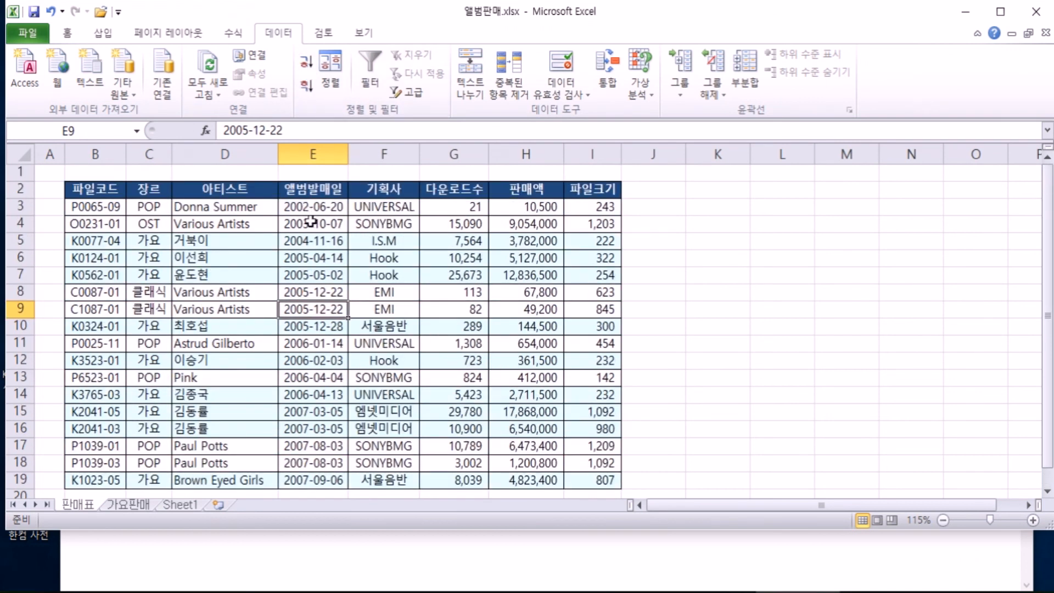
scroll(325, 275, down, 3)
scroll(327, 345, up, 2)
scroll(176, 425, down, 1)
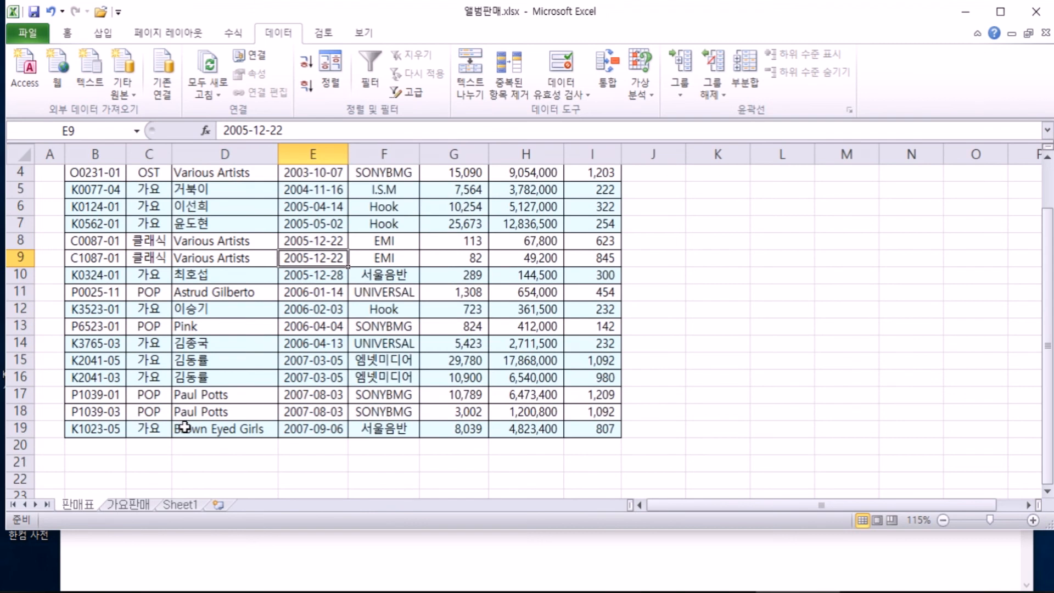
scroll(358, 366, up, 1)
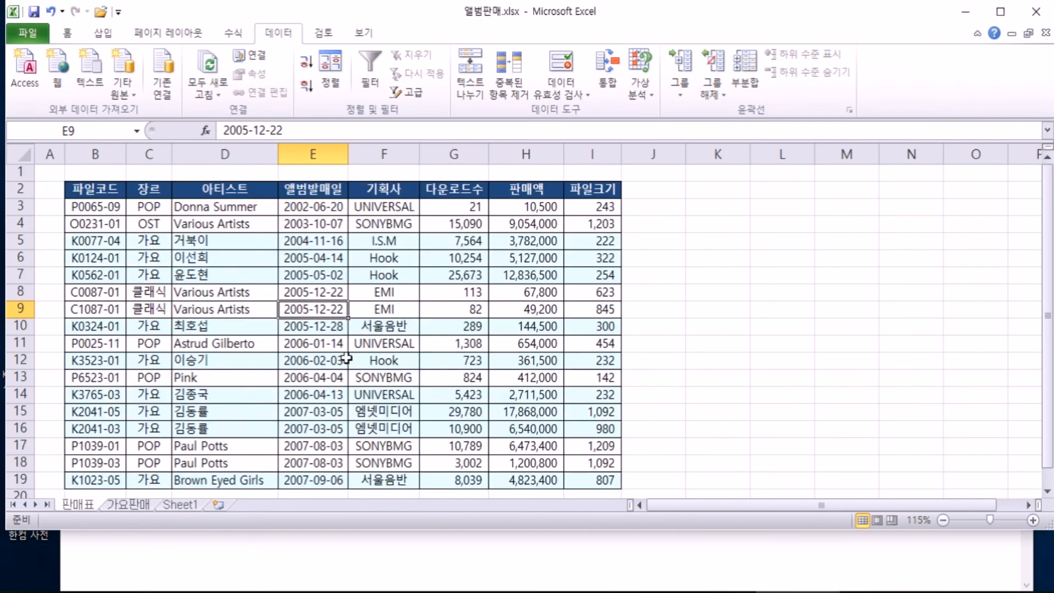
Sort the table by 장르 in ascending order, select the 가요 rows B9:I17 and deselect them
click(156, 153)
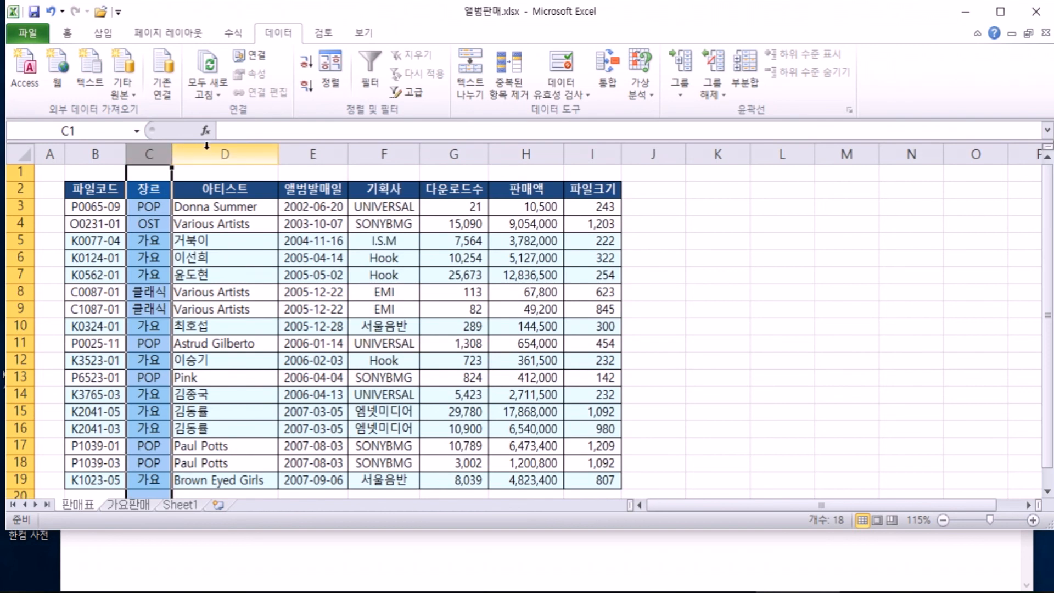
click(147, 254)
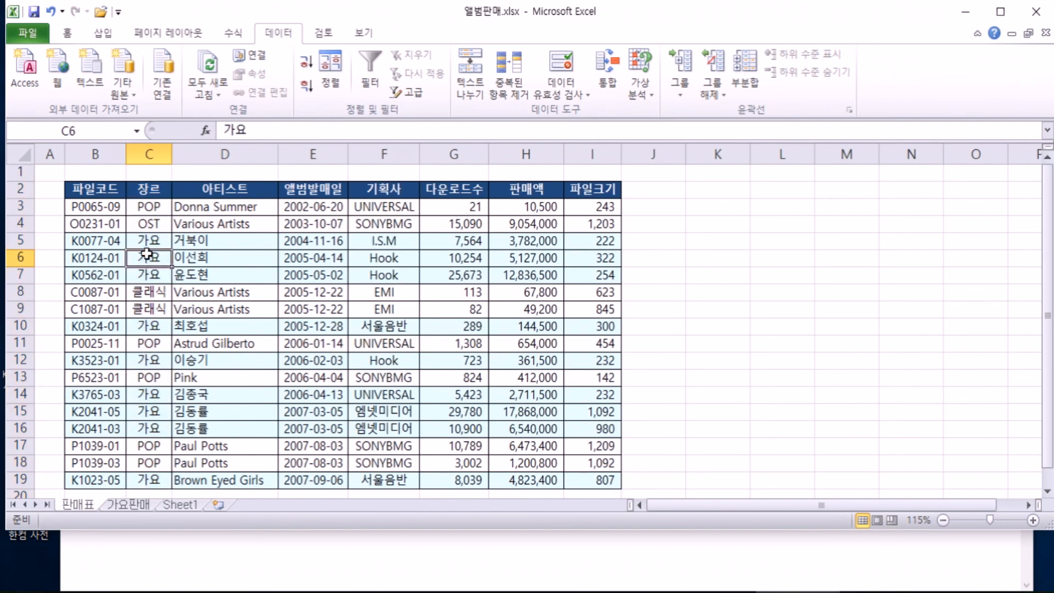
click(305, 63)
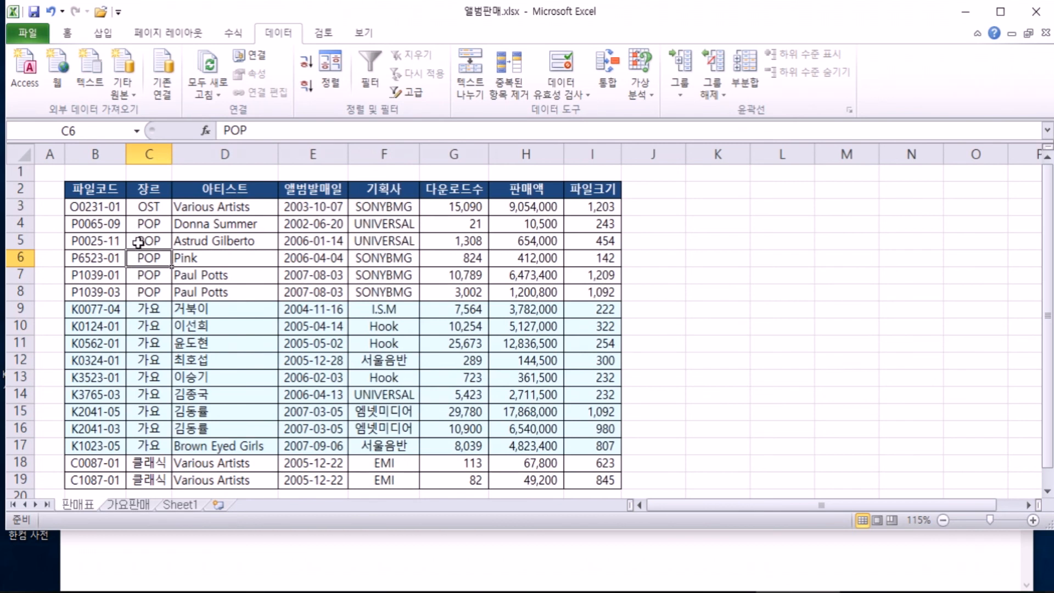
drag(85, 310, 586, 439)
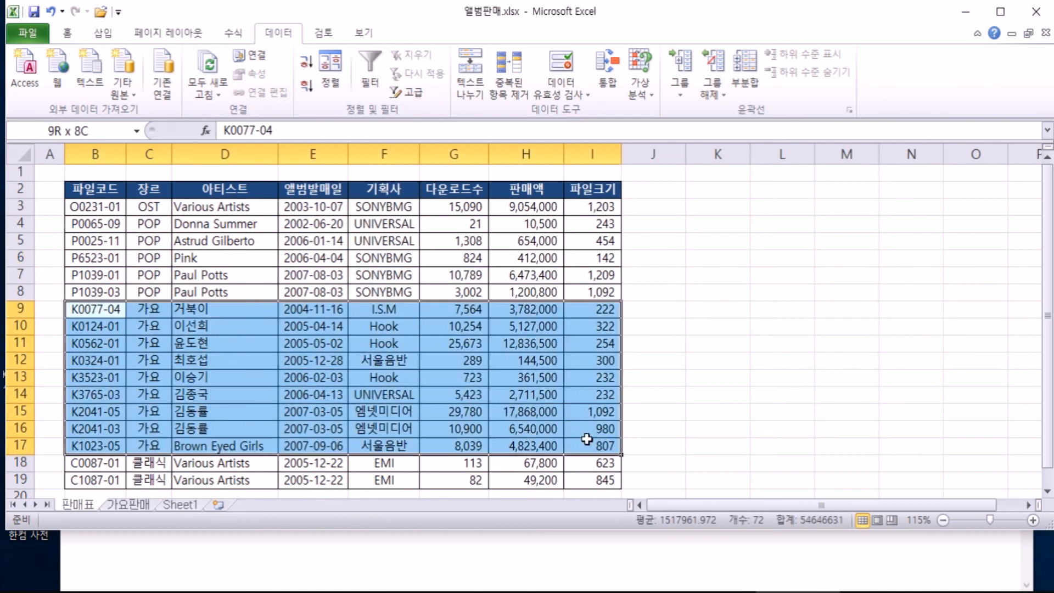
key(Delete)
click(219, 383)
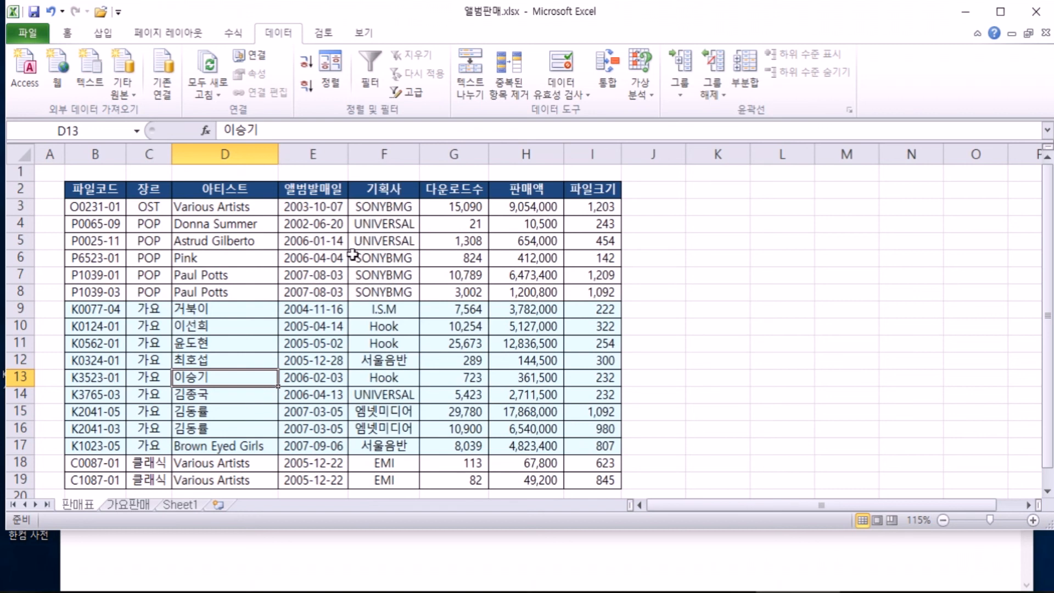
Repeat the ascending sorts by 앨범발매일 and by 장르, and briefly select the 가요 rows B9:I17
click(331, 209)
click(306, 61)
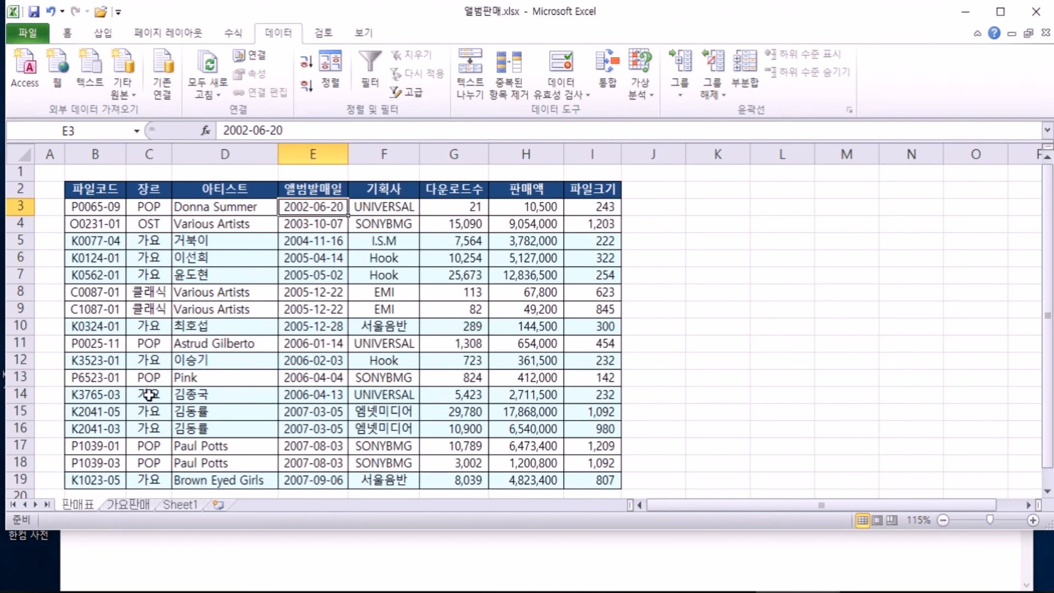
click(149, 155)
click(148, 241)
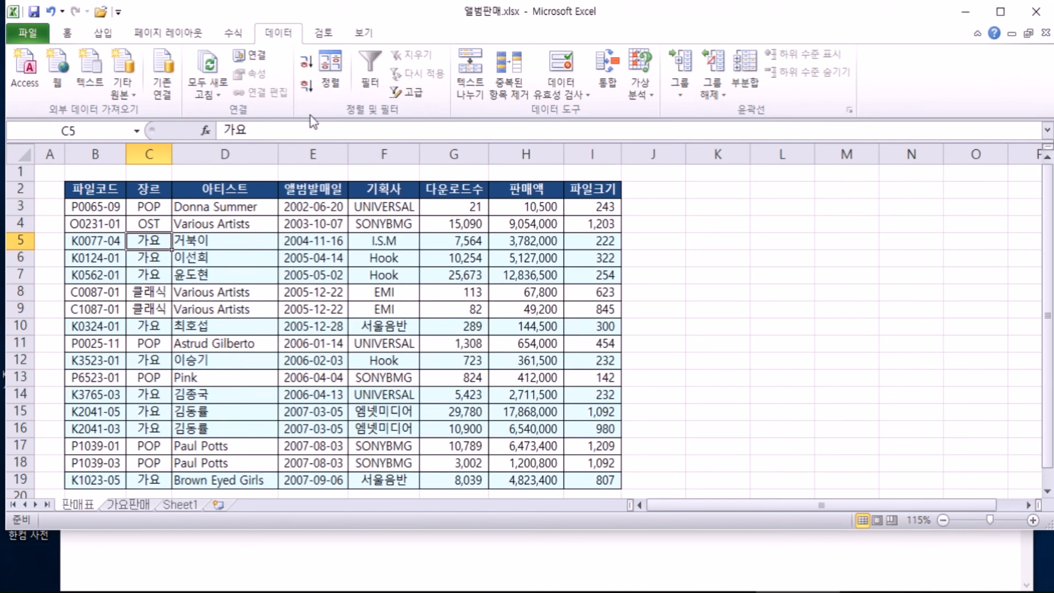
click(306, 61)
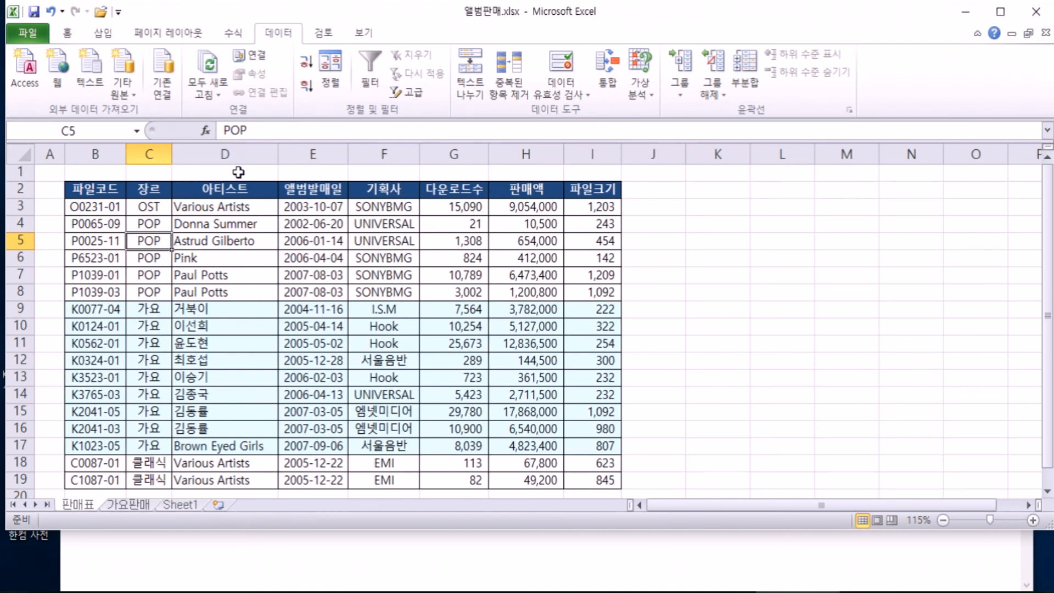
drag(96, 310, 567, 436)
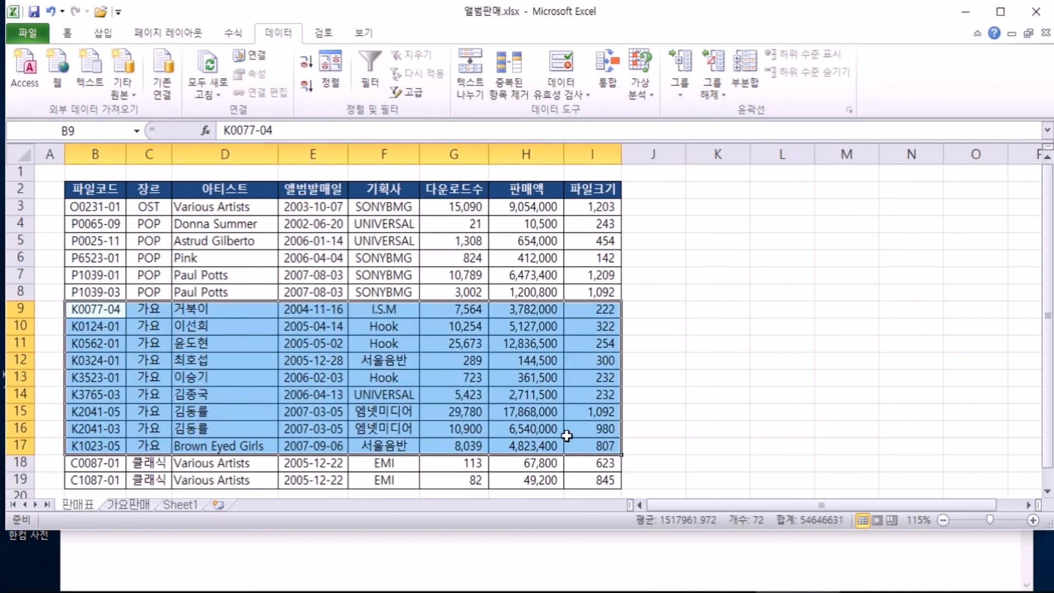
click(164, 347)
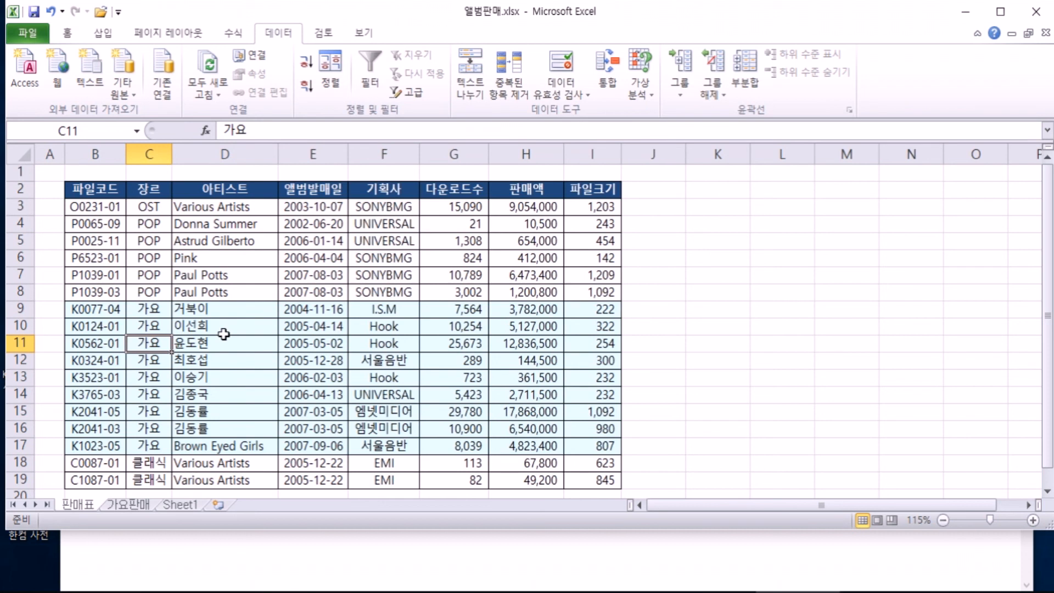
Copy the header row B2:I2 together with the 가요 rows B9:I17, paste them at K2 on the same sheet and cancel the active copy
drag(86, 188, 596, 189)
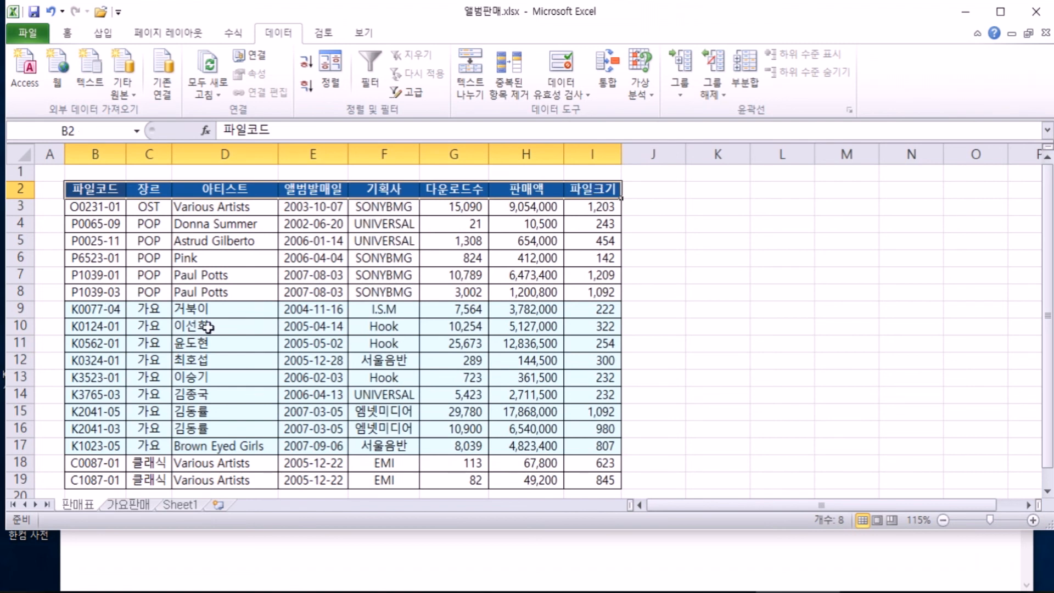
drag(78, 191, 601, 189)
drag(99, 311, 600, 440)
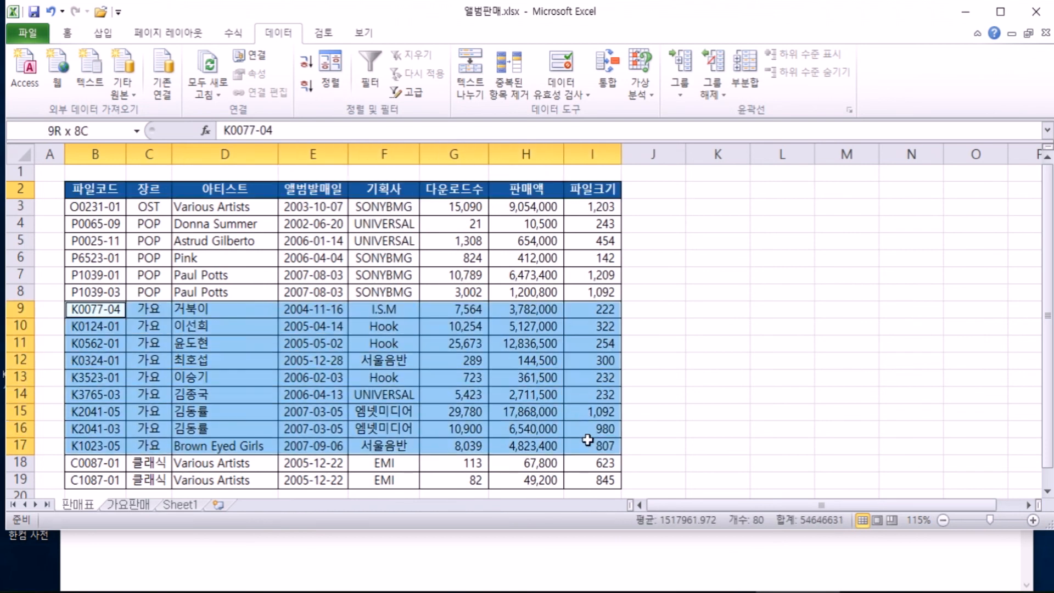
key(ctrl+c)
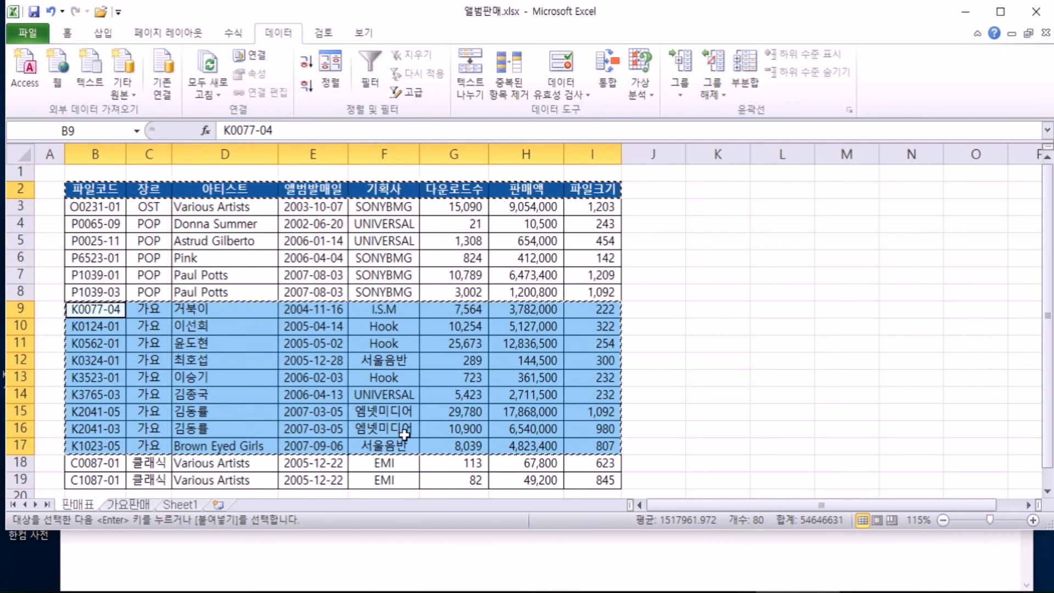
click(735, 187)
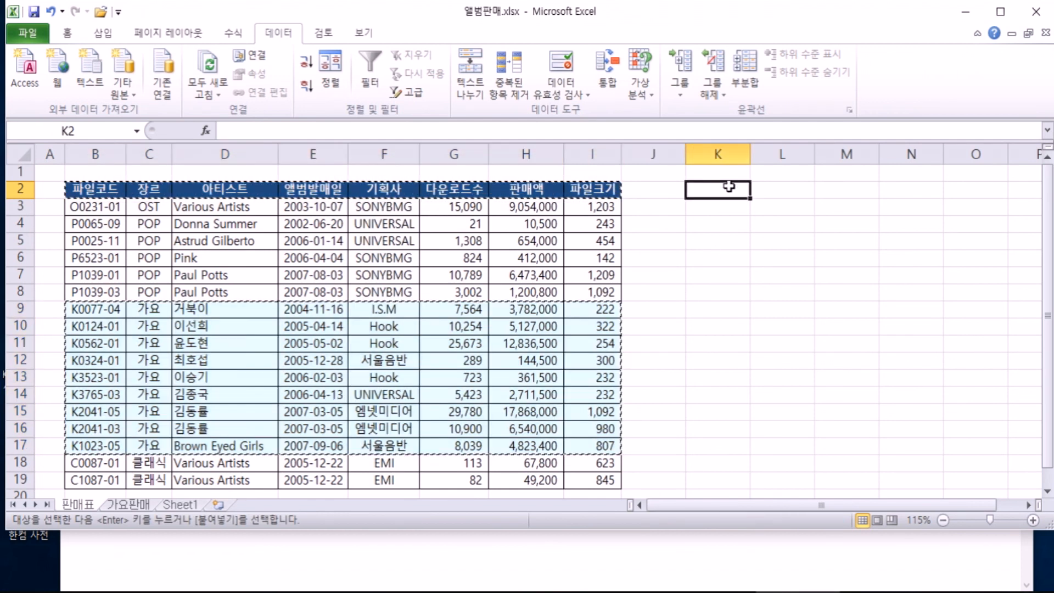
key(ctrl+v)
key(Escape)
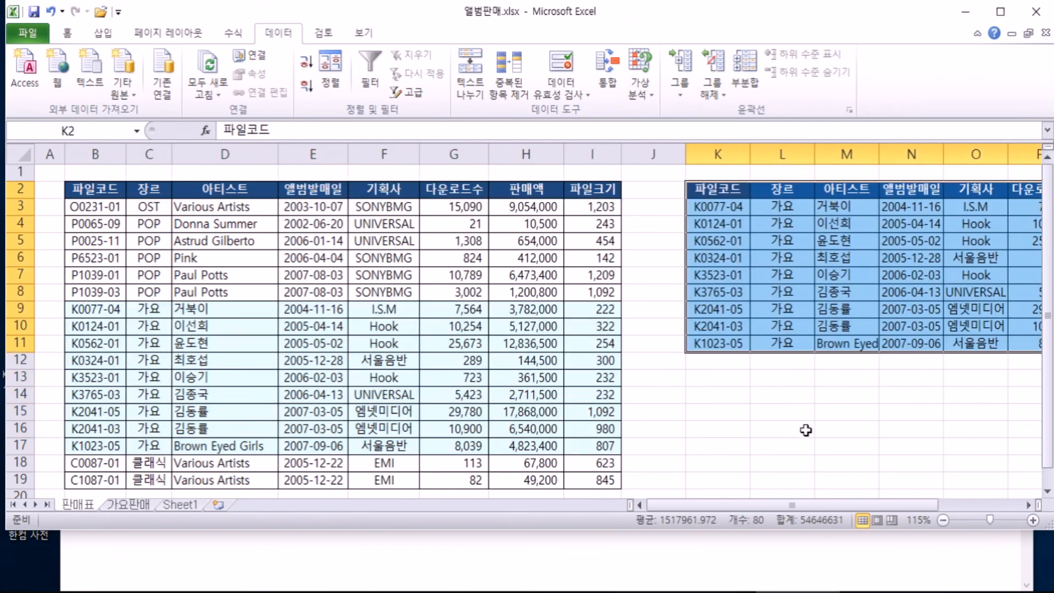
Try AutoFit on the 판매액 and 아티스트 columns of the pasted table, undoing each change
drag(816, 504, 898, 506)
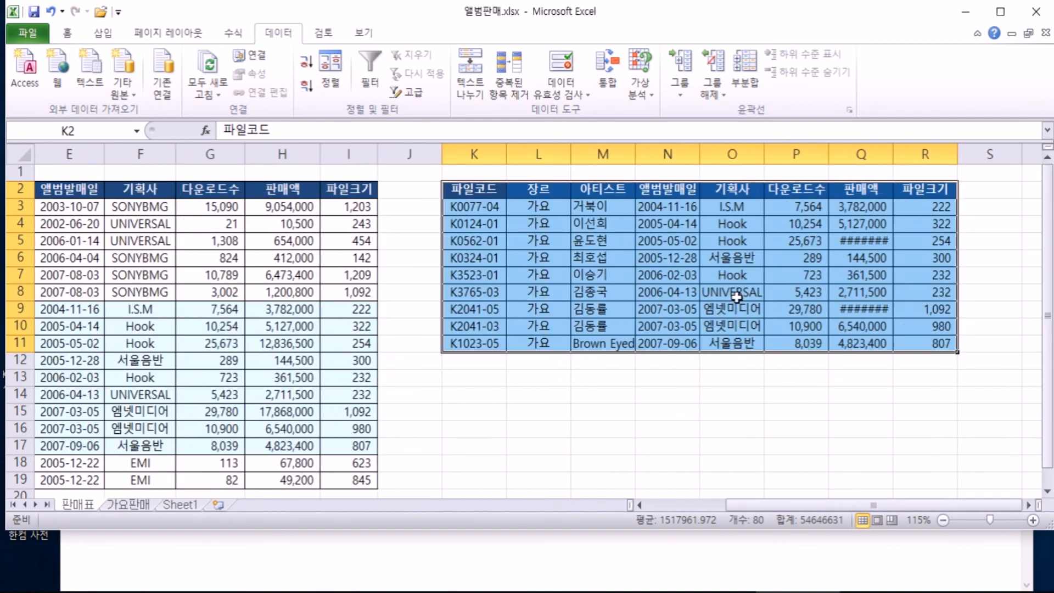
click(689, 280)
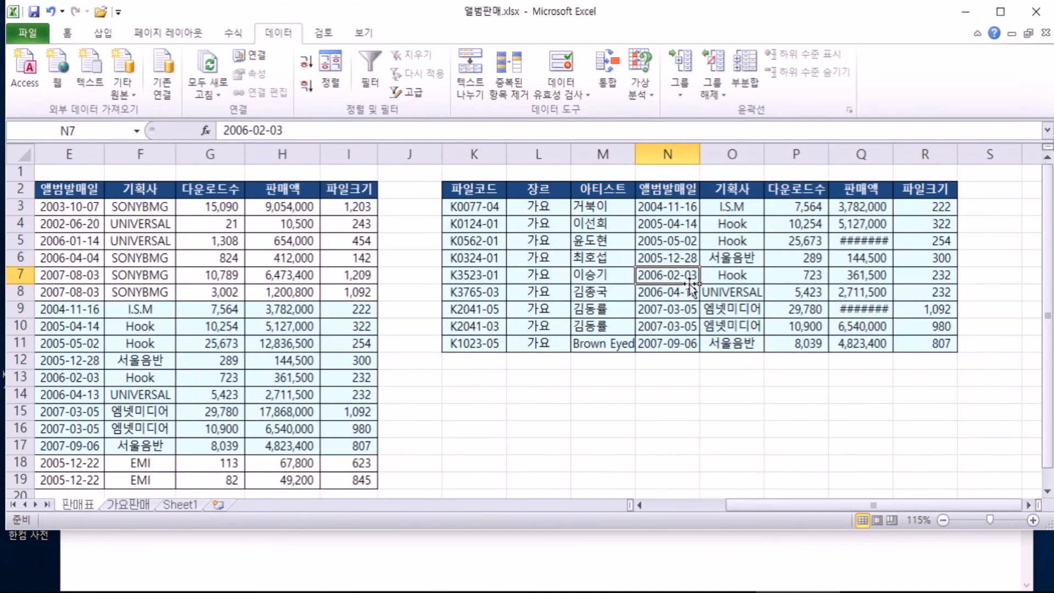
double_click(893, 156)
key(ctrl+z)
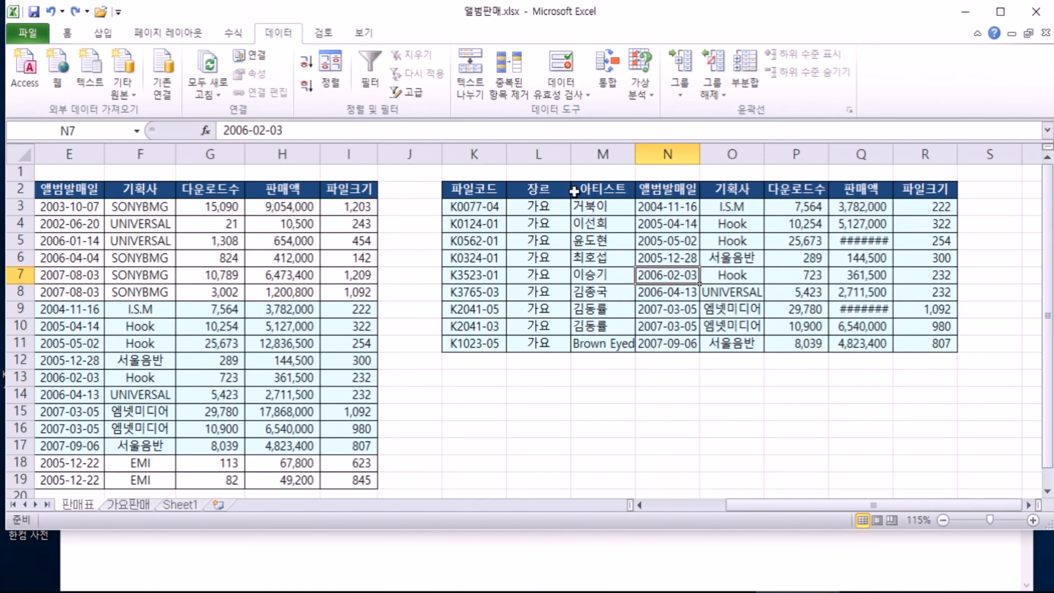
click(538, 155)
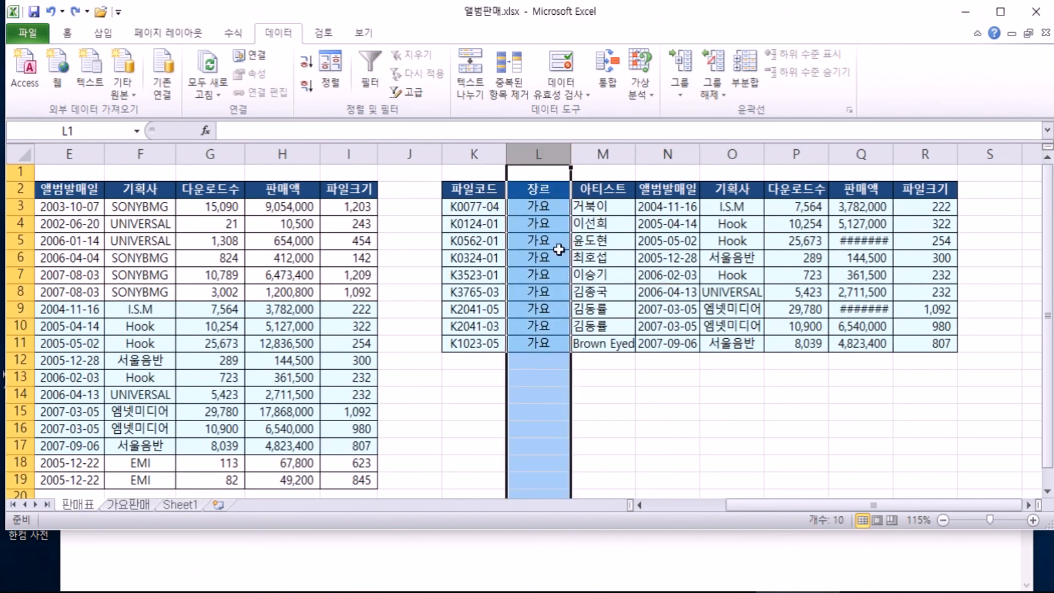
double_click(634, 154)
key(ctrl+z)
click(614, 258)
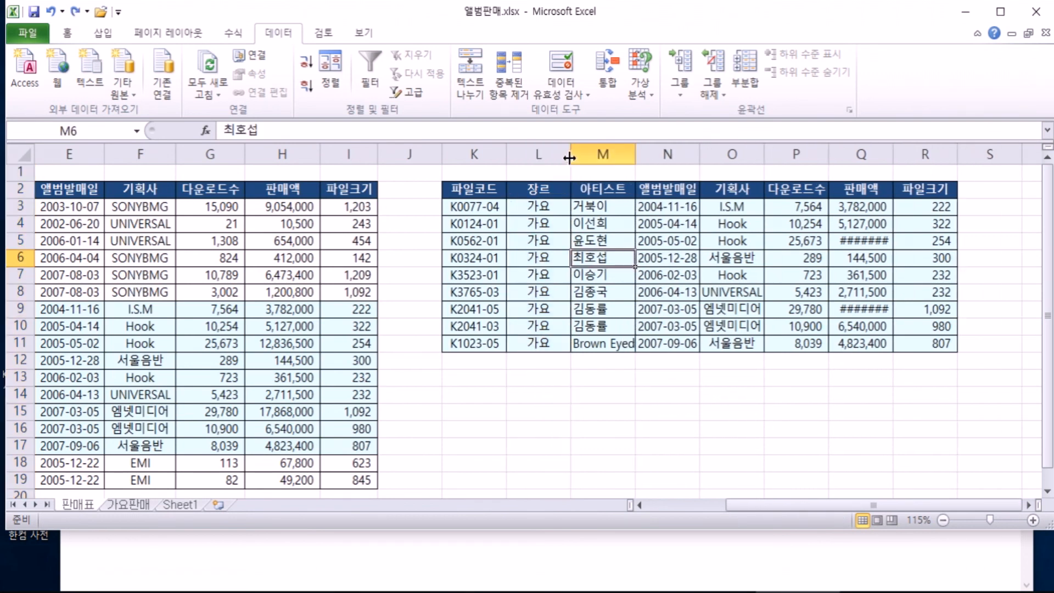
Widen the pasted table's 아티스트 column M to more than twice its width, and narrow the 장르 column L and undo that narrowing
drag(636, 154, 799, 155)
drag(571, 156, 536, 158)
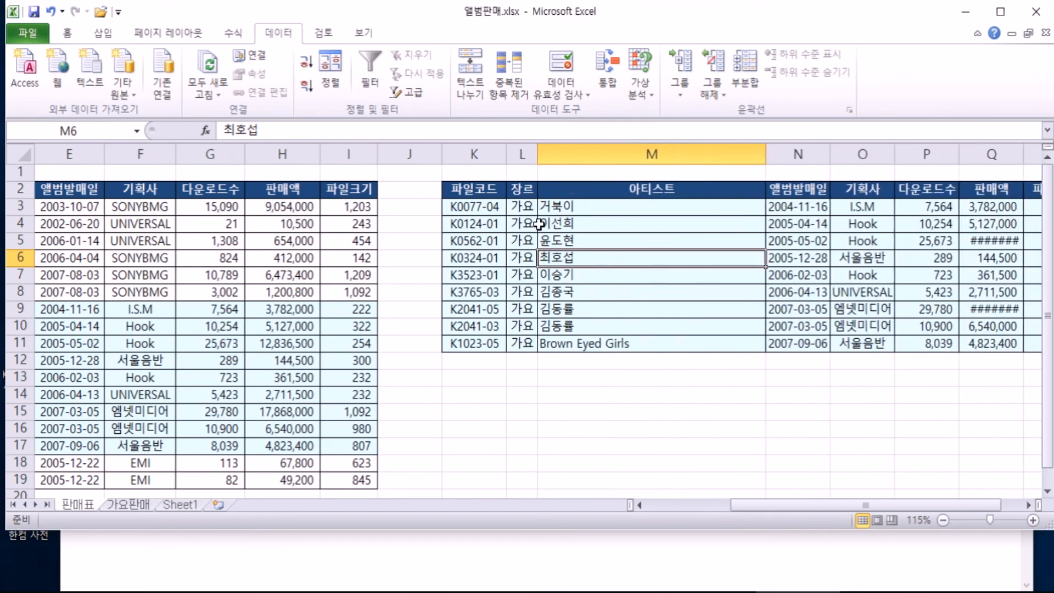
key(ctrl+z)
click(539, 151)
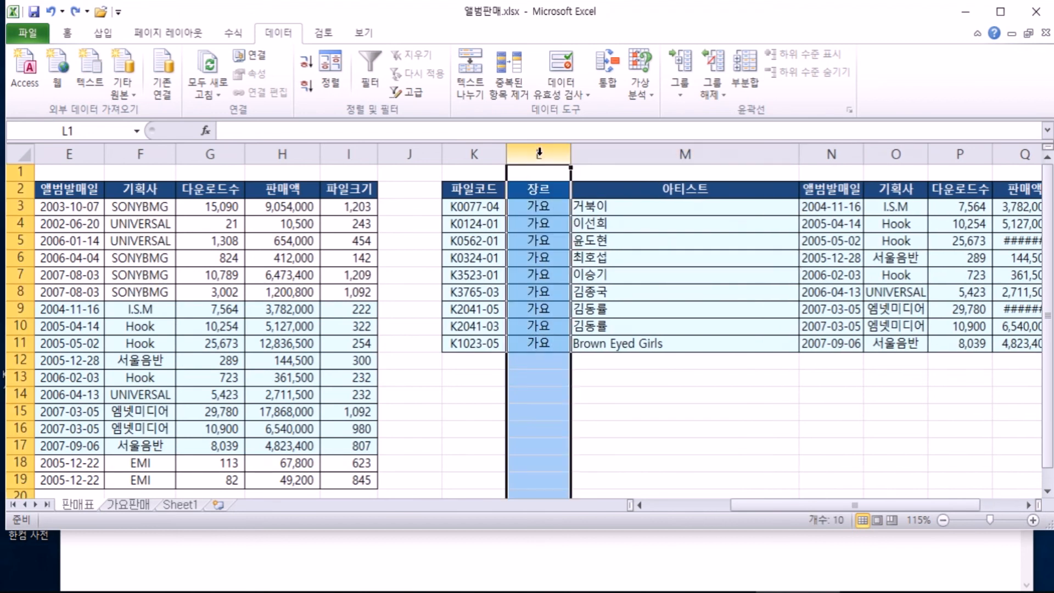
click(538, 207)
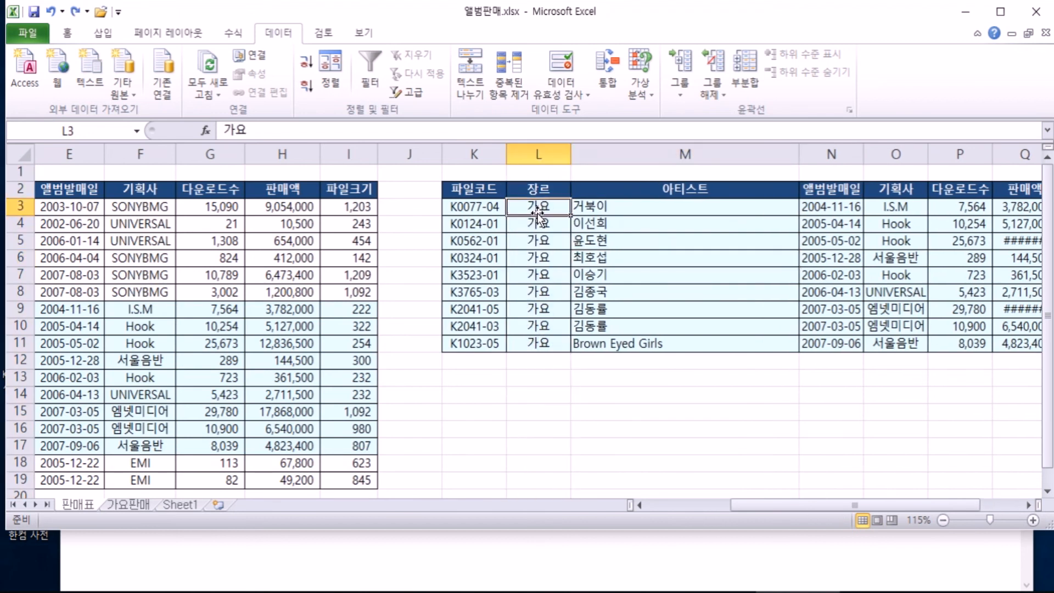
Try AutoFit on the pasted table's 장르 column L and undo the change
double_click(568, 153)
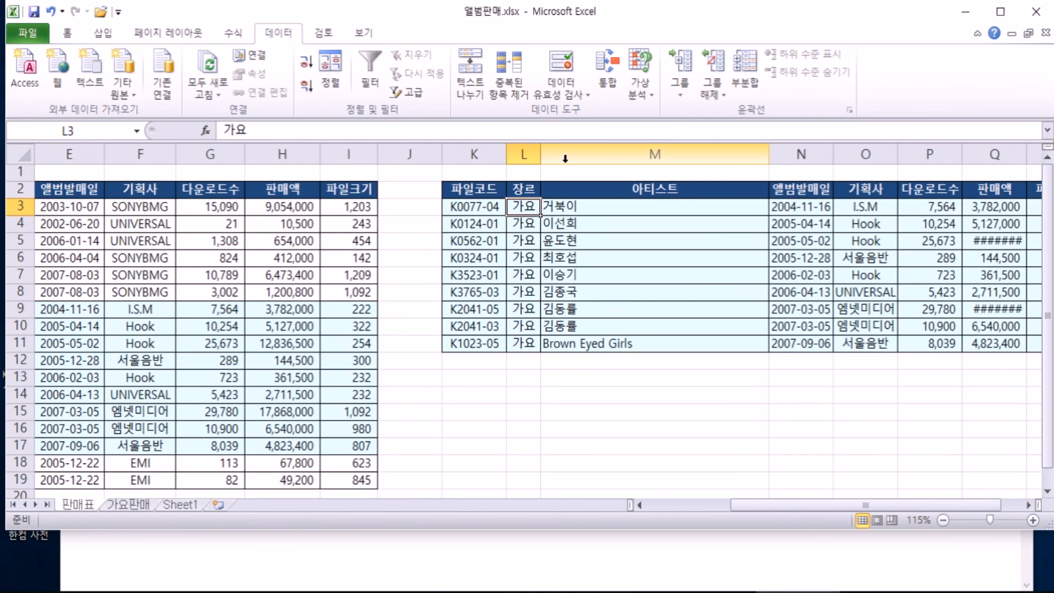
key(ctrl+z)
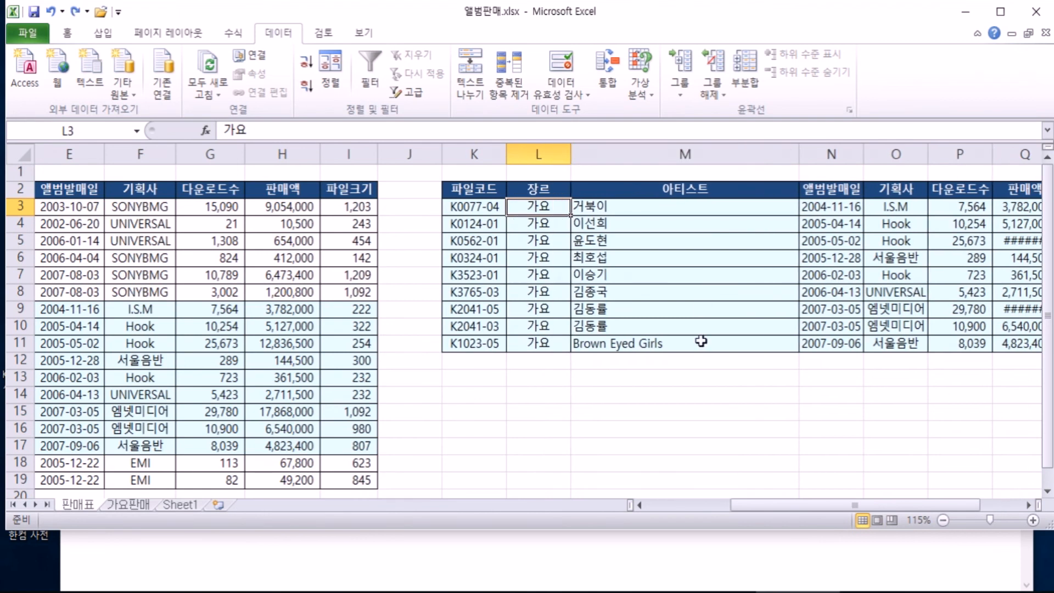
AutoFit the pasted table's 아티스트 column M and 판매액 column Q to their contents
click(700, 155)
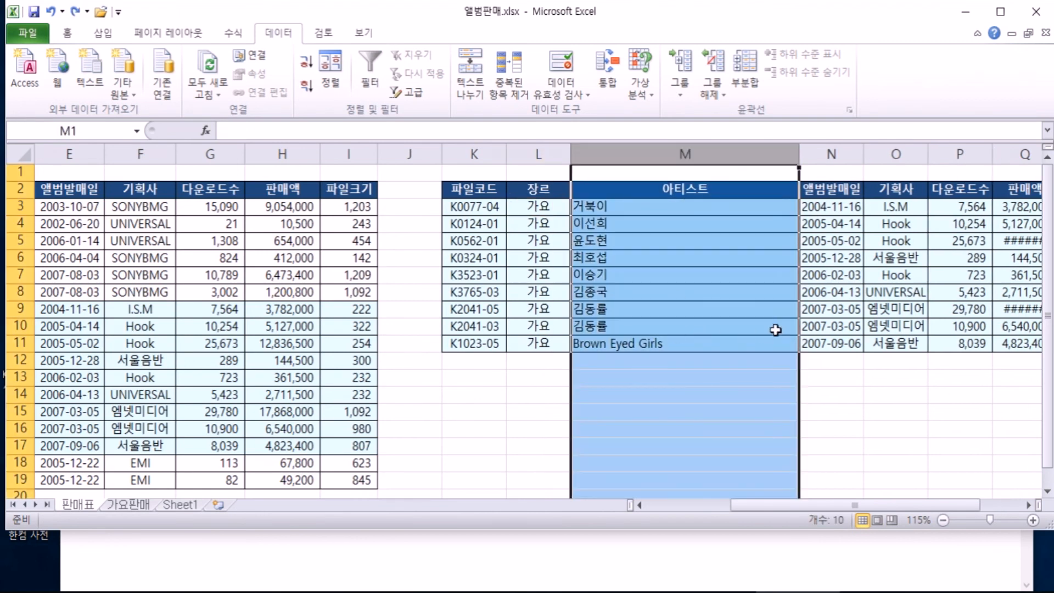
click(776, 327)
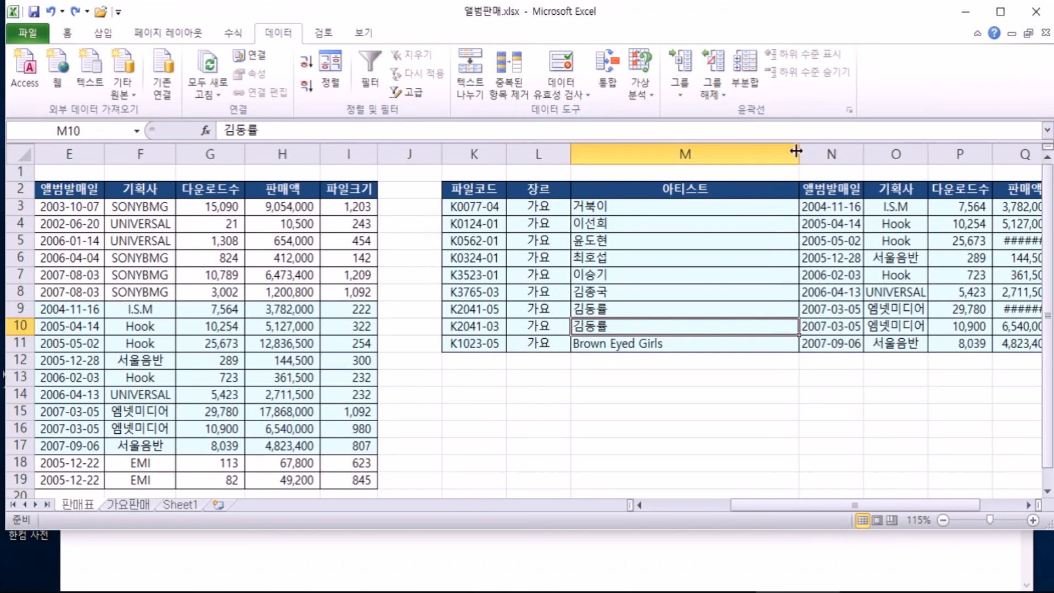
double_click(796, 151)
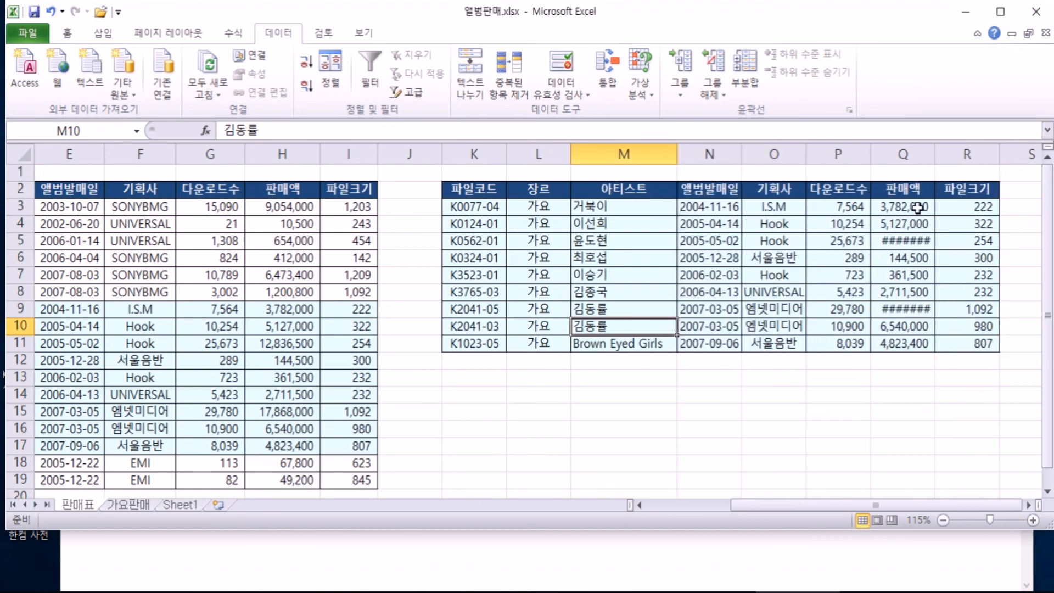
drag(935, 152, 926, 150)
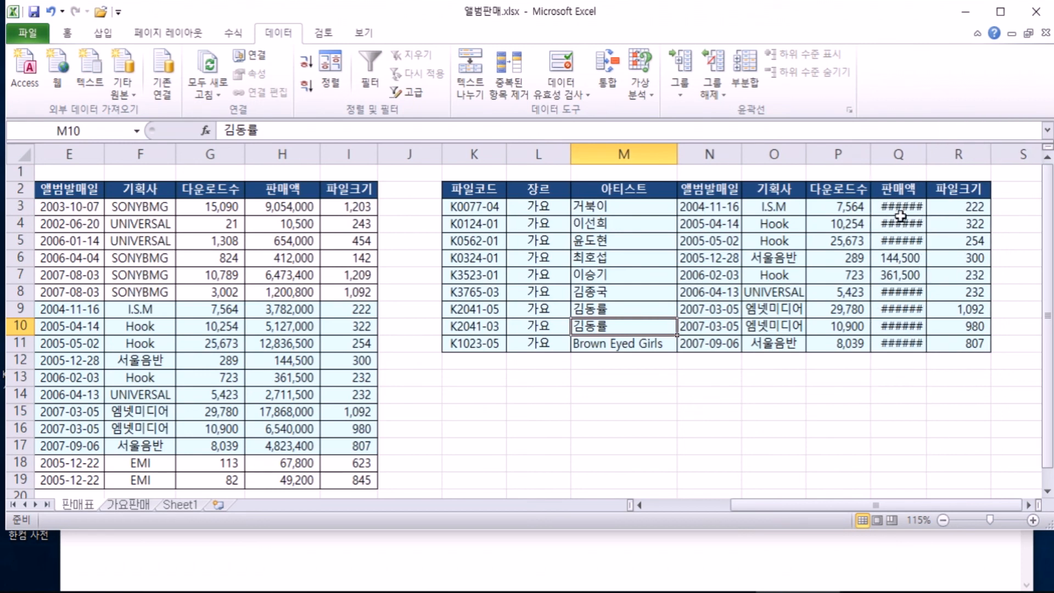
double_click(924, 151)
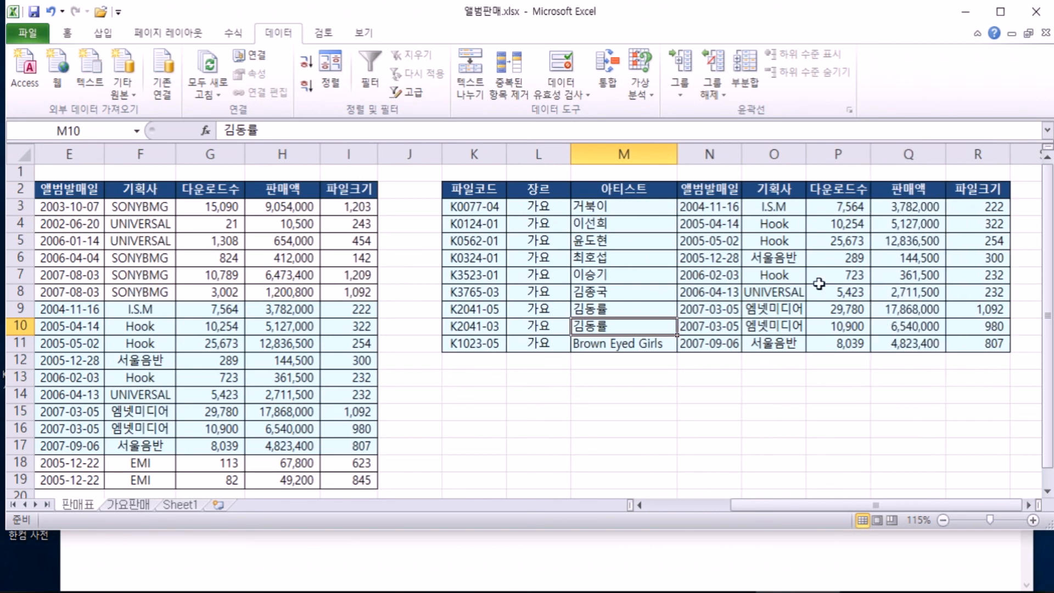
AutoFit the pasted table's 앨범발매일 column N and 기획사 column O, and widen both a little beyond that
double_click(740, 152)
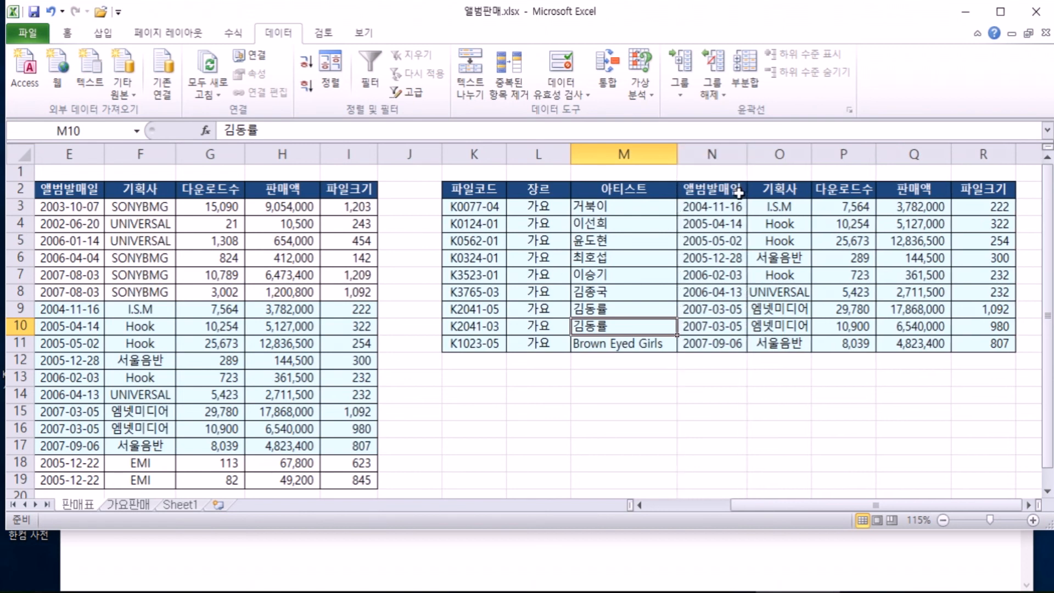
double_click(808, 155)
drag(821, 154, 829, 153)
drag(747, 154, 766, 154)
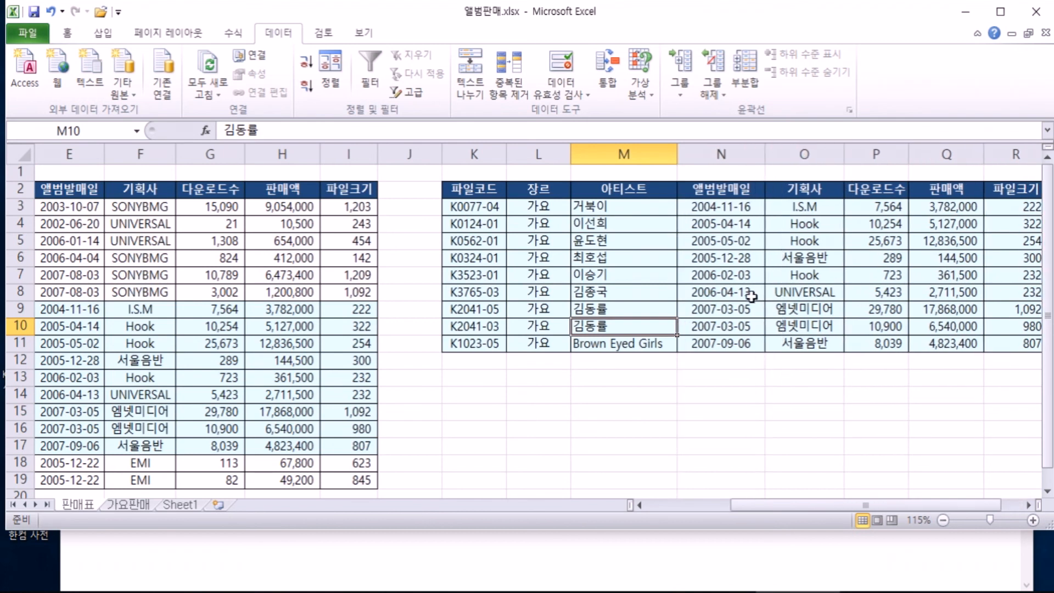
click(747, 294)
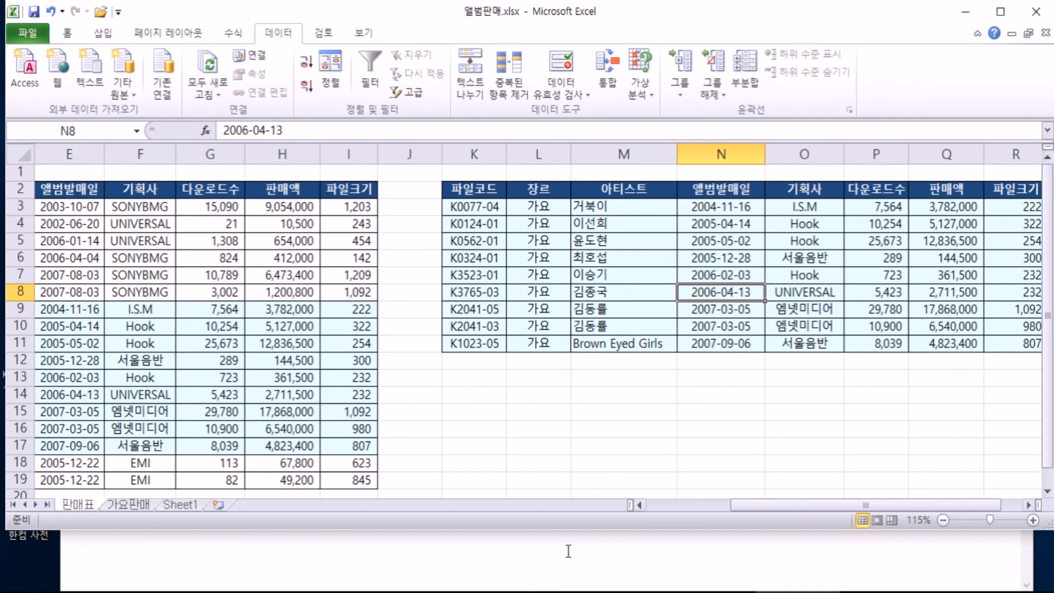
View the 가요판매 sheet, switch to the 연극대회.xlsx workbook and select its 제목 entries C5:C14
click(137, 504)
click(713, 592)
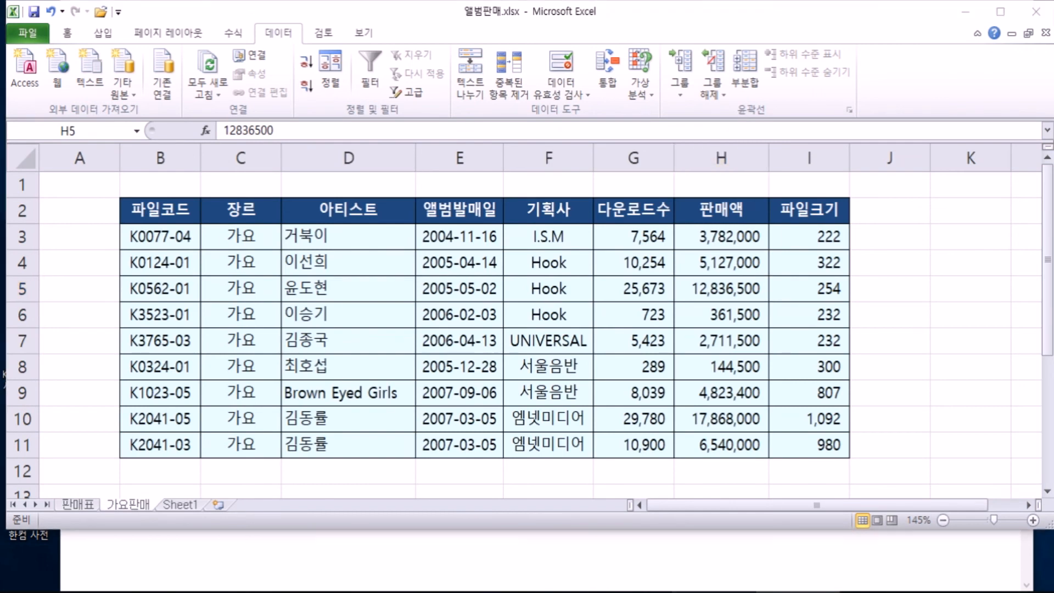
scroll(184, 294, down, 1)
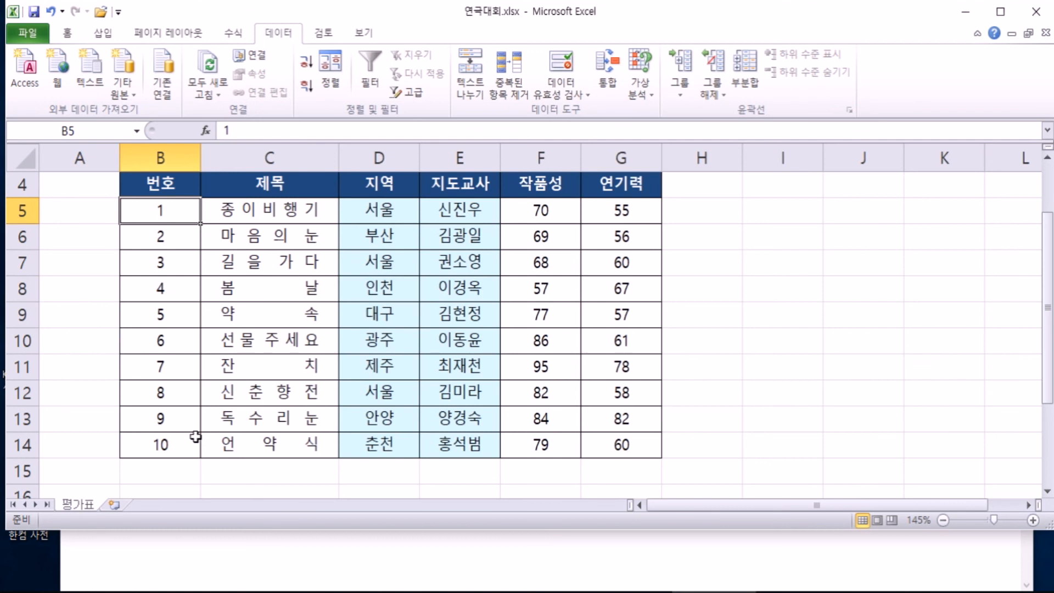
drag(265, 215, 292, 441)
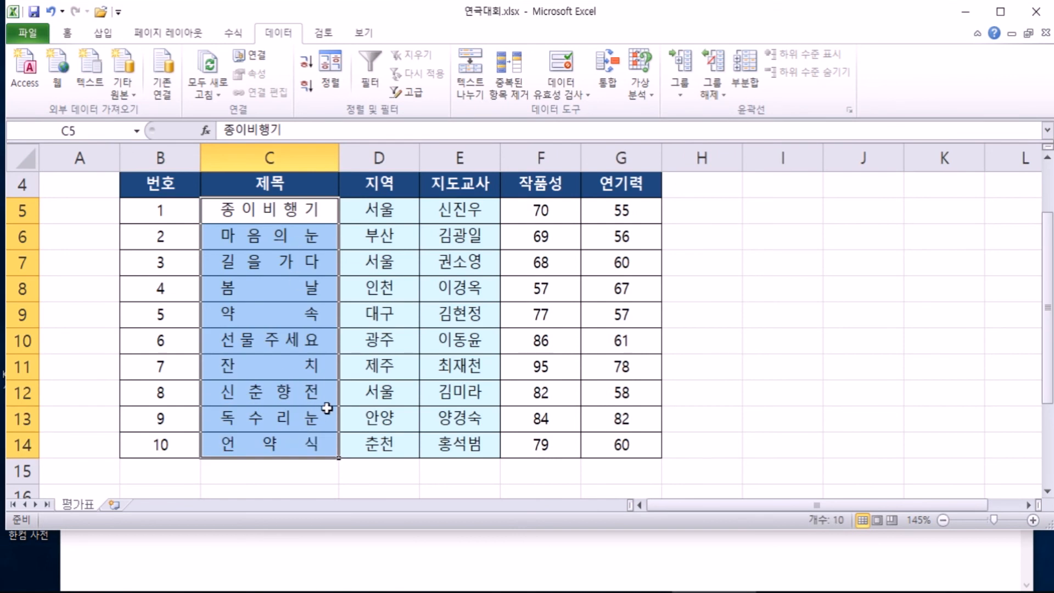
Fill the 번호 column B5:B14 with the series 1 to 10, starting from cell B5
click(161, 214)
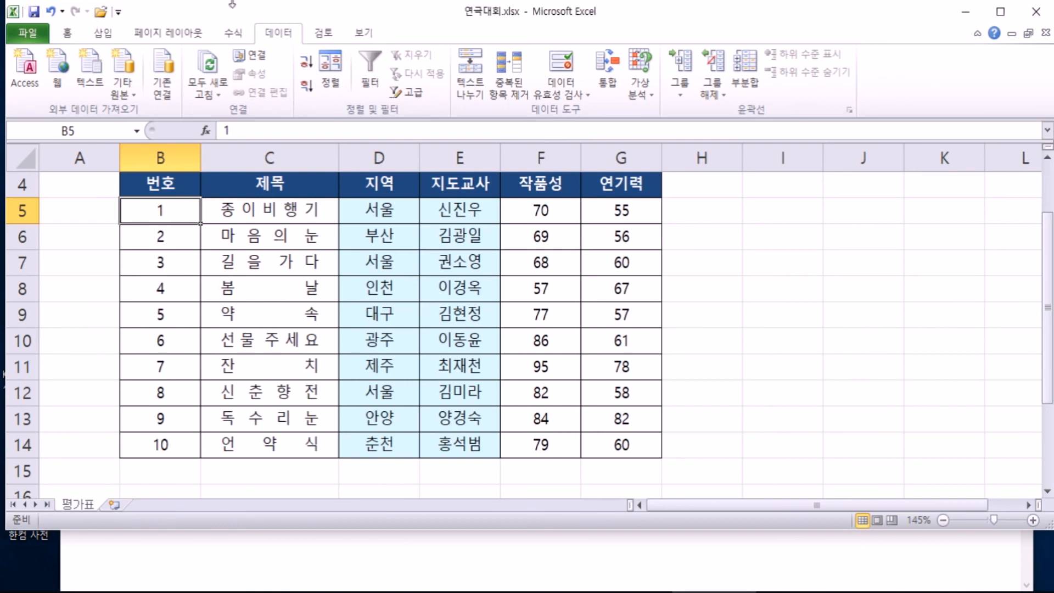
drag(201, 223, 201, 460)
drag(201, 223, 210, 467)
scroll(247, 443, down, 3)
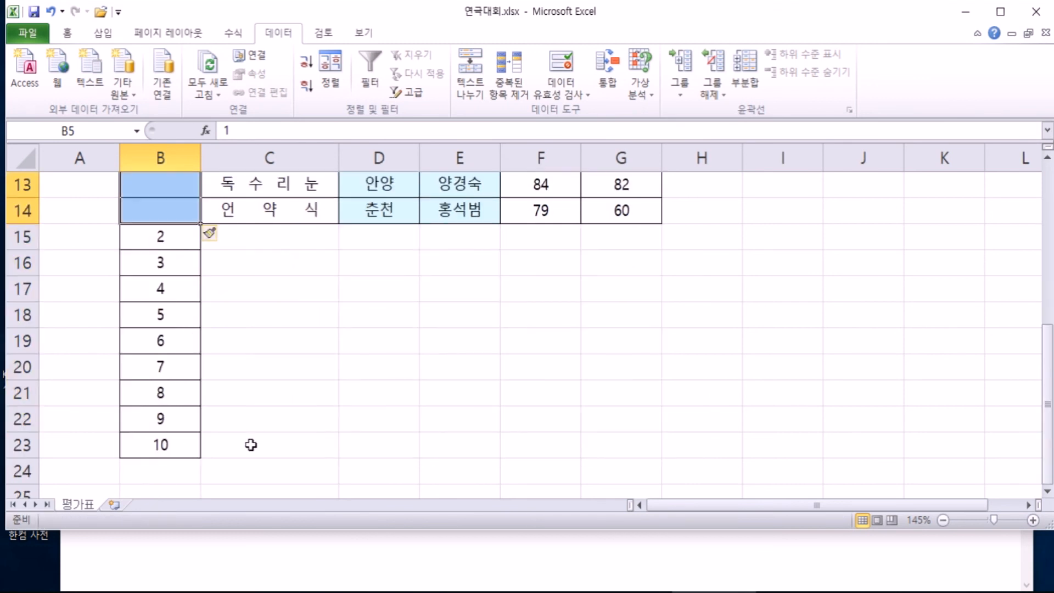
scroll(251, 445, up, 4)
drag(200, 301, 193, 463)
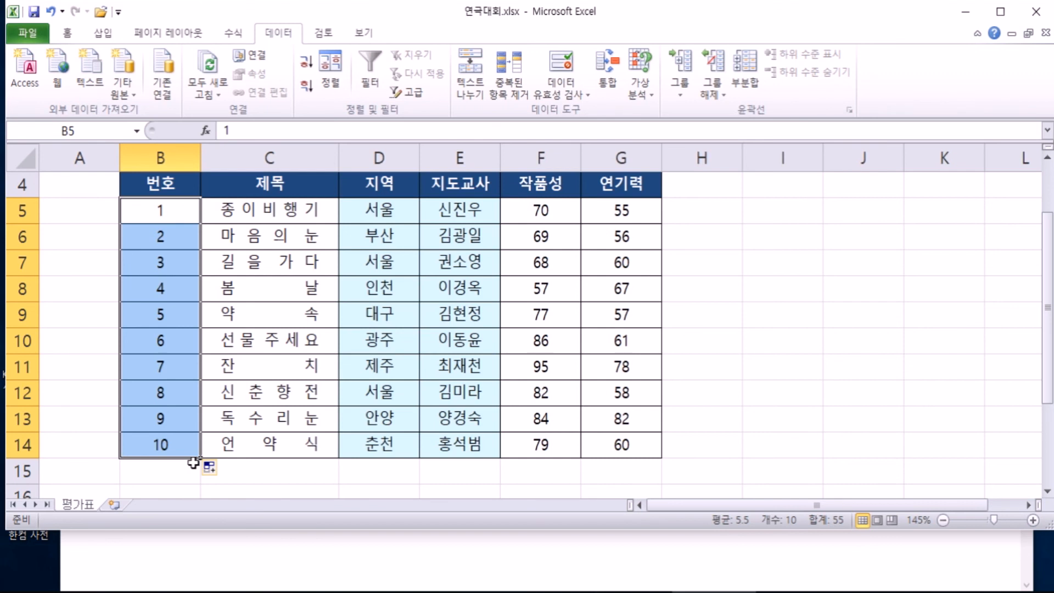
Sort the 평가표 table by 제목 in ascending order and zoom the sheet out to 115%
click(302, 214)
scroll(307, 217, up, 1)
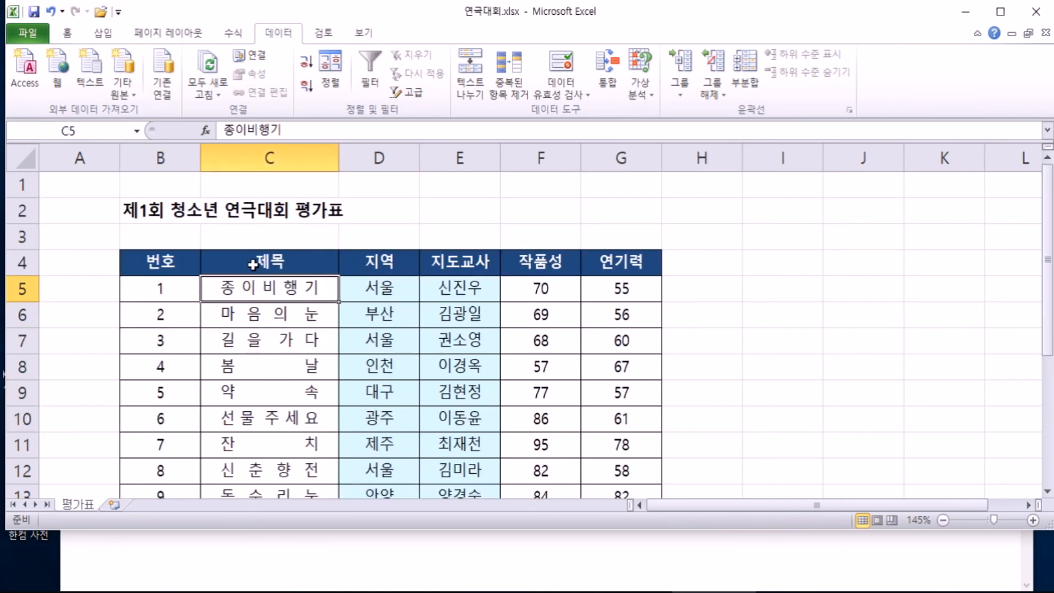
click(306, 62)
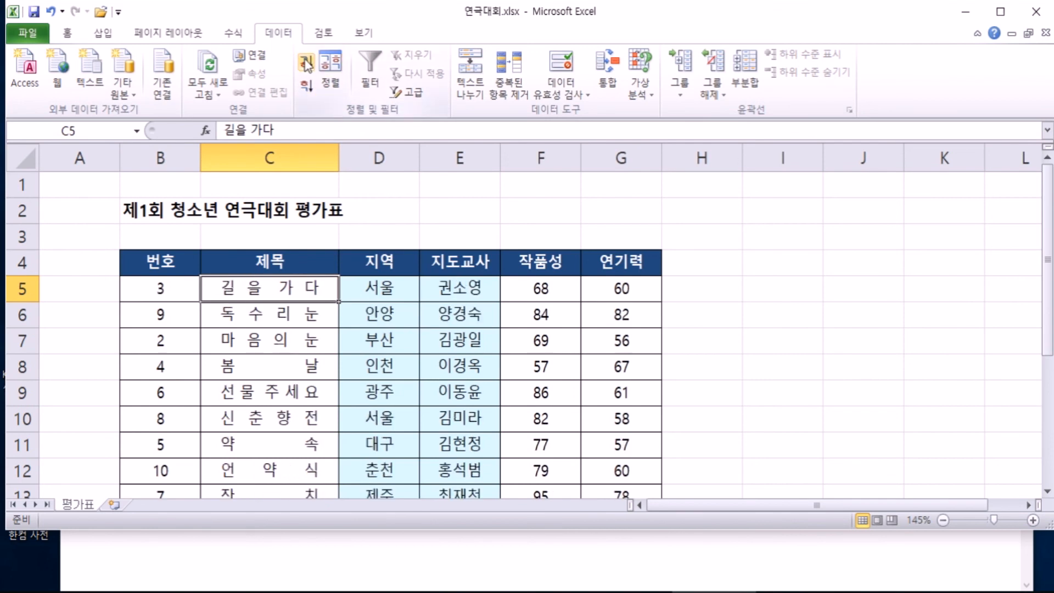
scroll(230, 296, down, 1)
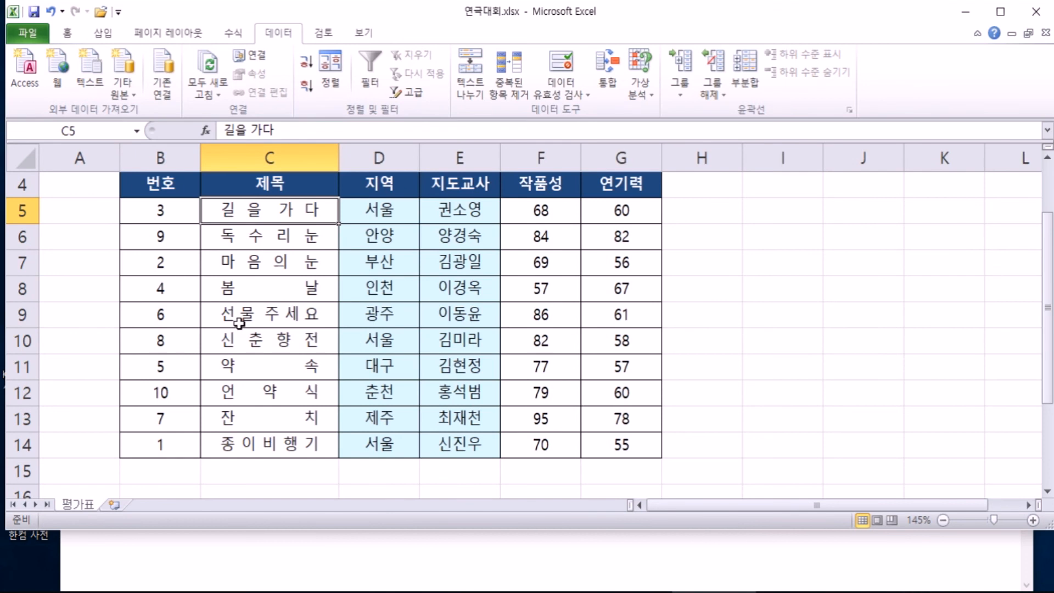
ctrl+scroll(239, 323, down, 2)
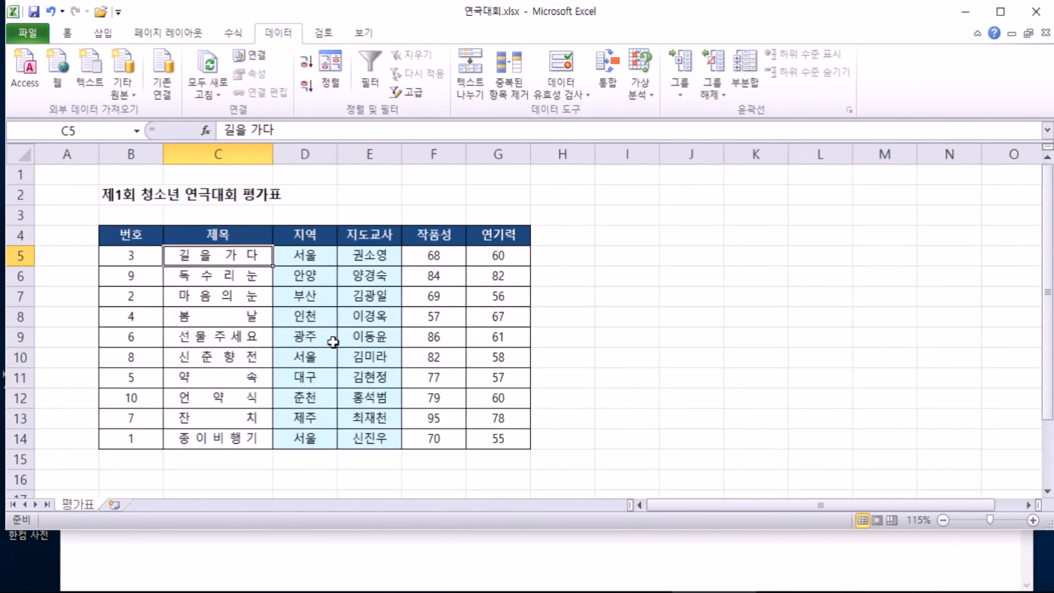